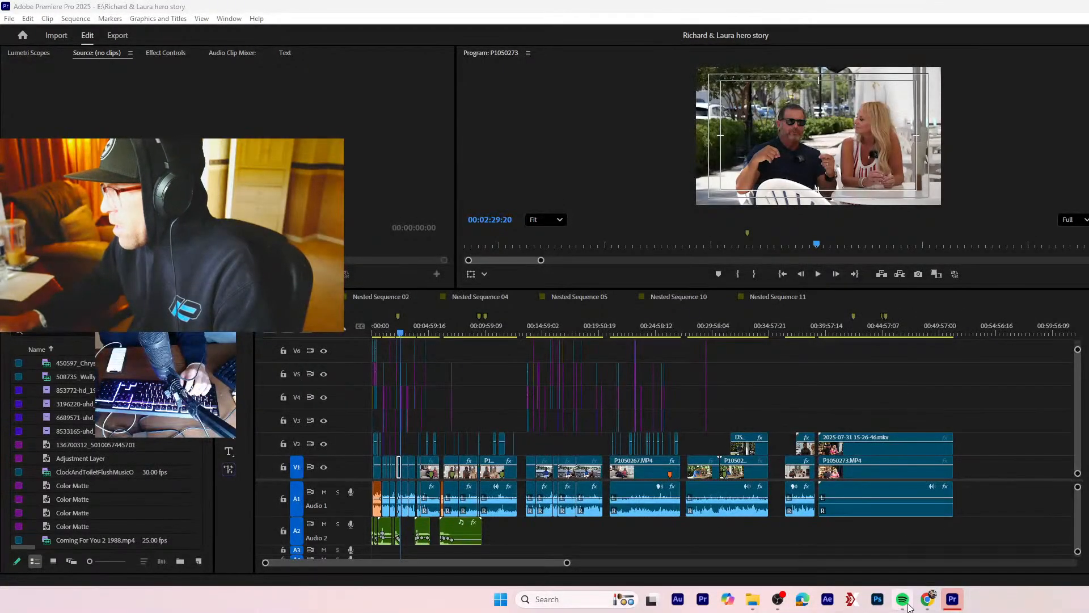
# - Switch to Spotify and skip to the next song
pyautogui.click(905, 601)
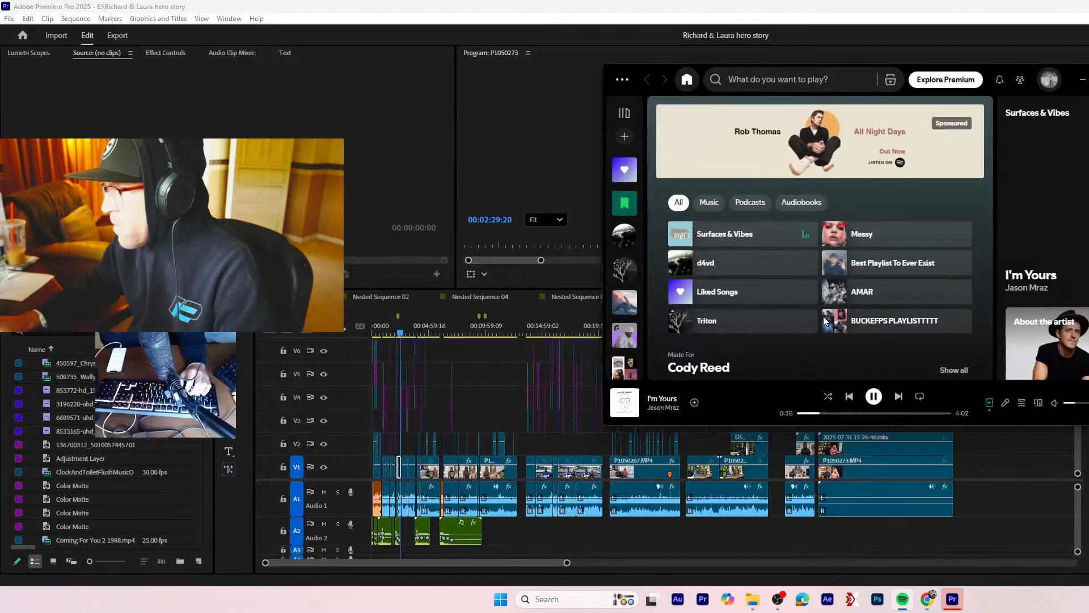
pyautogui.click(897, 395)
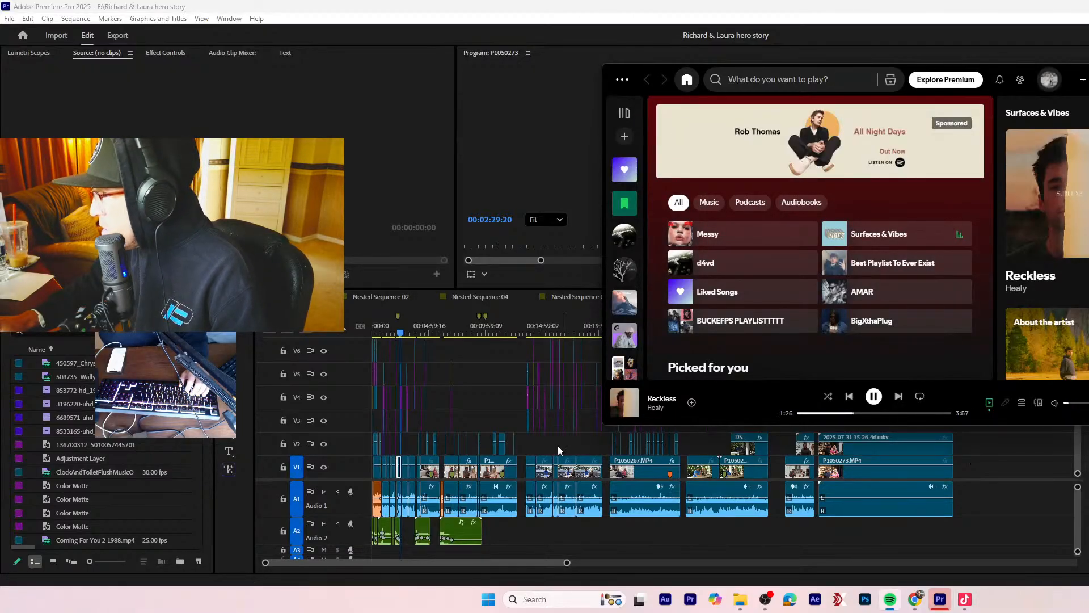
# - Return to Premiere Pro and play the sequence from the beginning with the timeline zoomed in on the opening
pyautogui.click(446, 389)
pyautogui.press('Home')
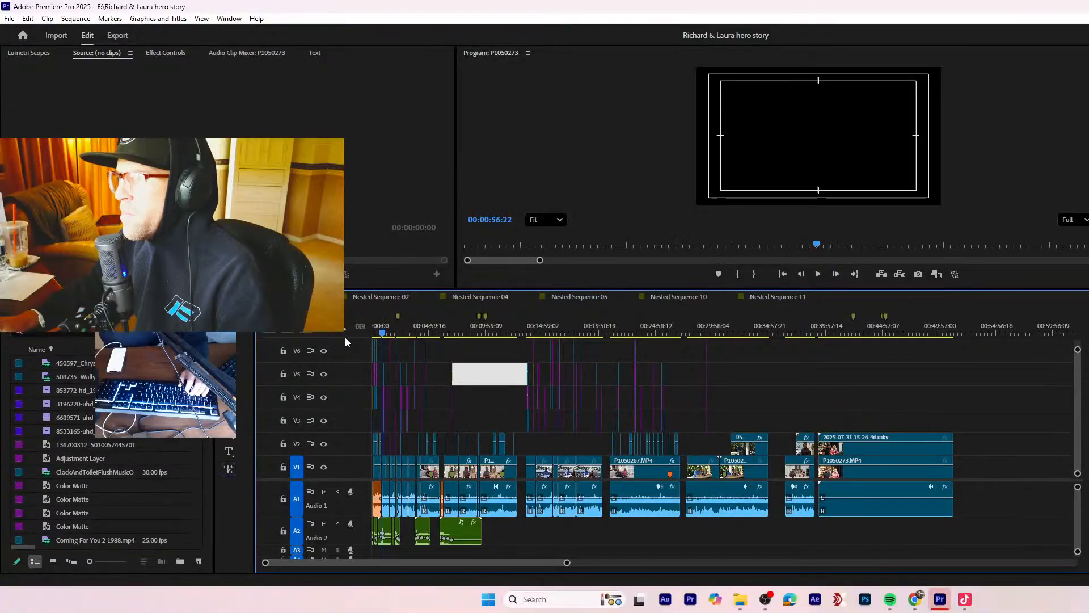
pyautogui.press('space')
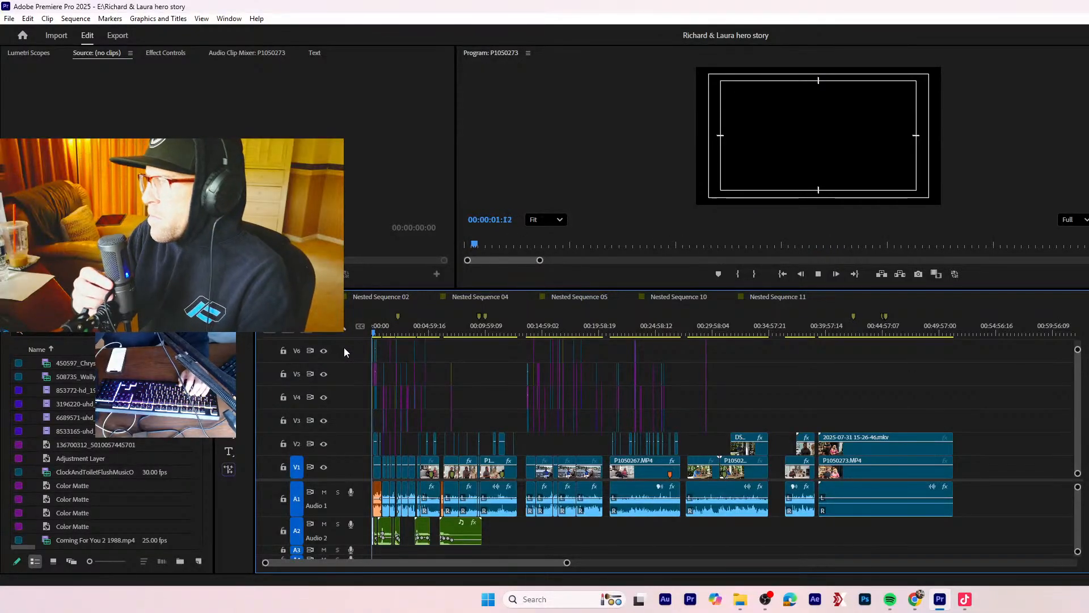
pyautogui.press('\\')
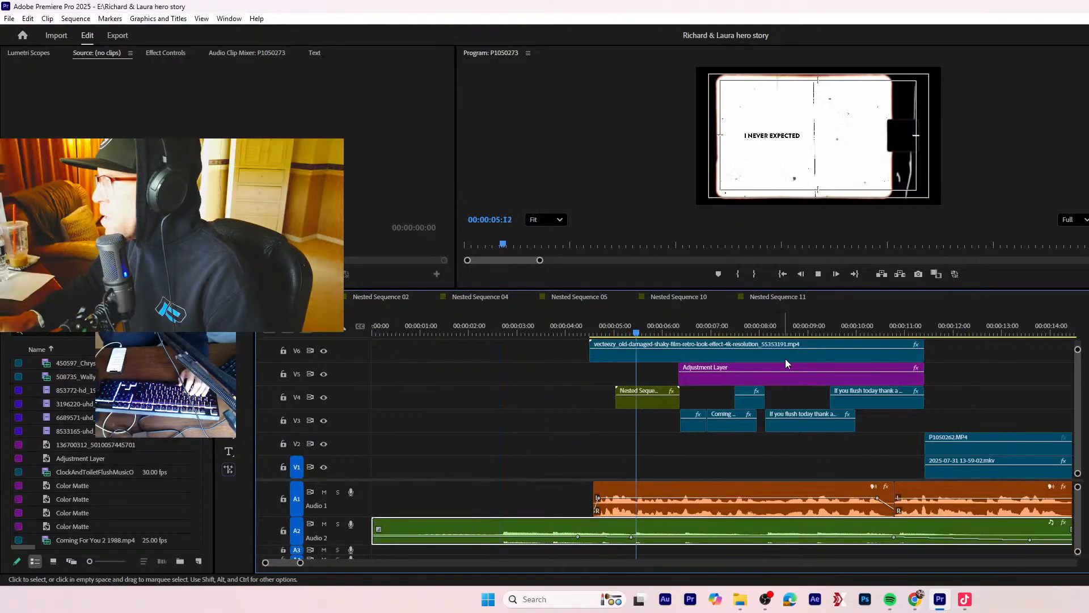
# - Trim the start of the old-film overlay clip on V6 to the nested title's start and play the cut
pyautogui.moveTo(603, 325); pyautogui.dragTo(627, 348)
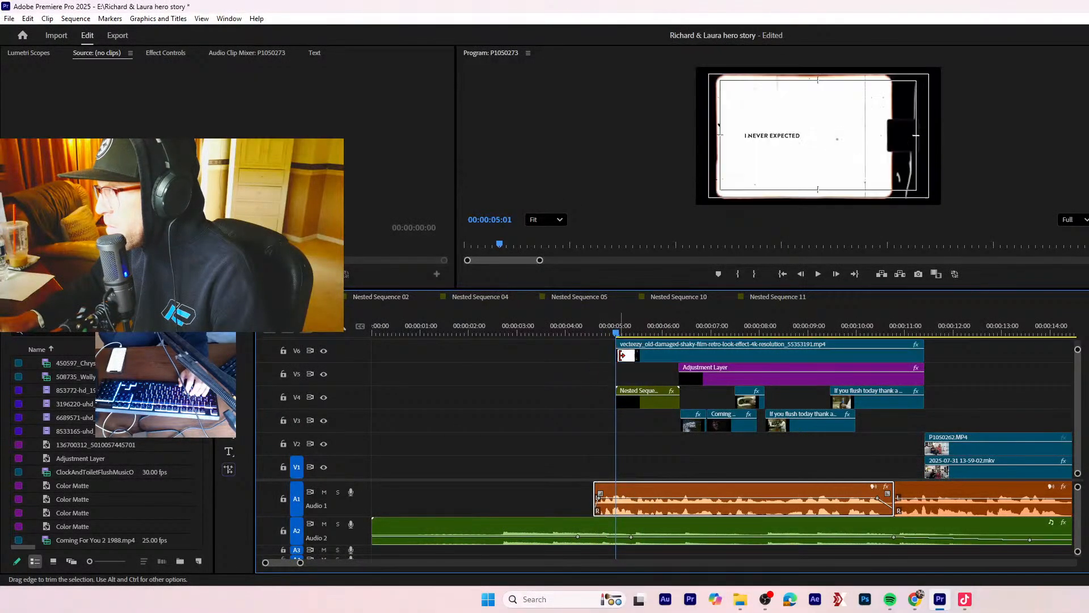
pyautogui.click(589, 328)
pyautogui.press('space')
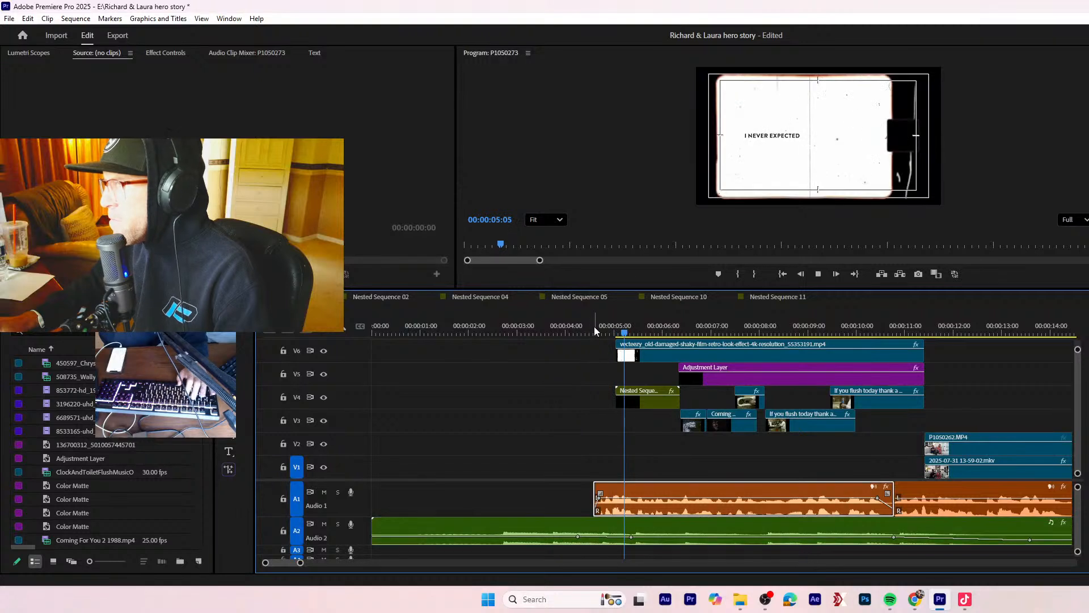
# - Replay the opening around the start of the voiceover clip on A1 to check its timing against the title
pyautogui.moveTo(618, 325); pyautogui.dragTo(584, 322)
pyautogui.press('space')
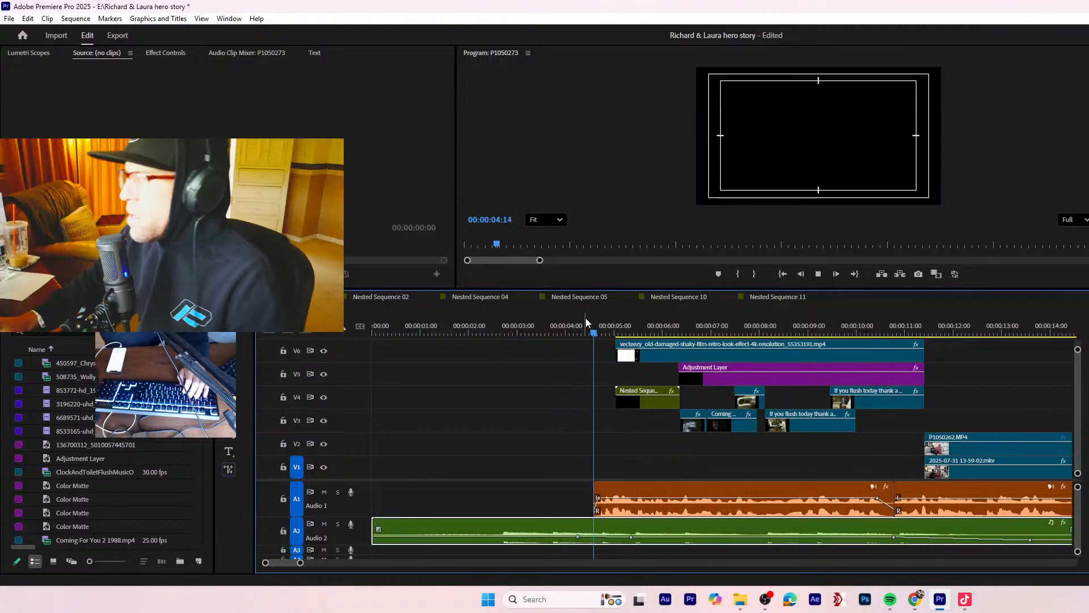
pyautogui.press('space')
pyautogui.click(591, 328)
pyautogui.press('space')
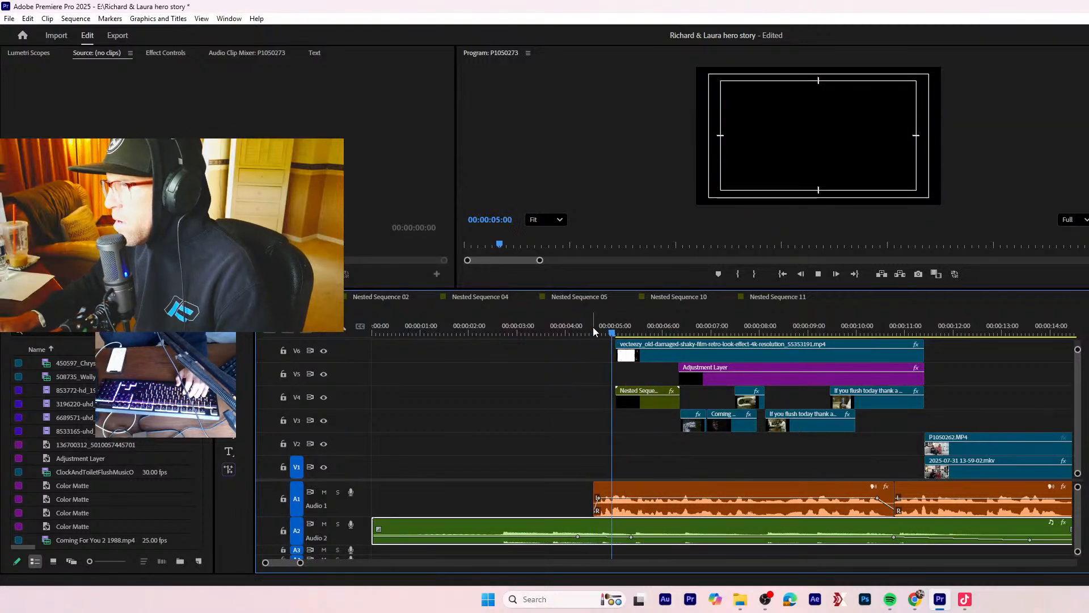
pyautogui.click(604, 326)
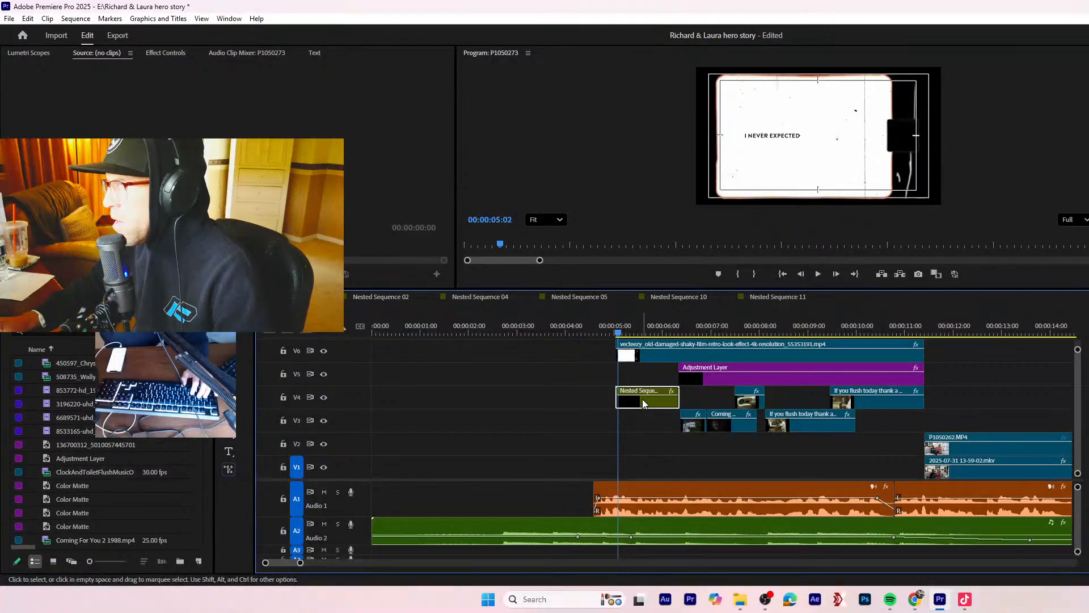
# - Copy the title graphic from inside the nested sequence on V4 and place the copy on V5 above it in the main sequence
pyautogui.doubleClick(642, 400)
pyautogui.rightClick(410, 372)
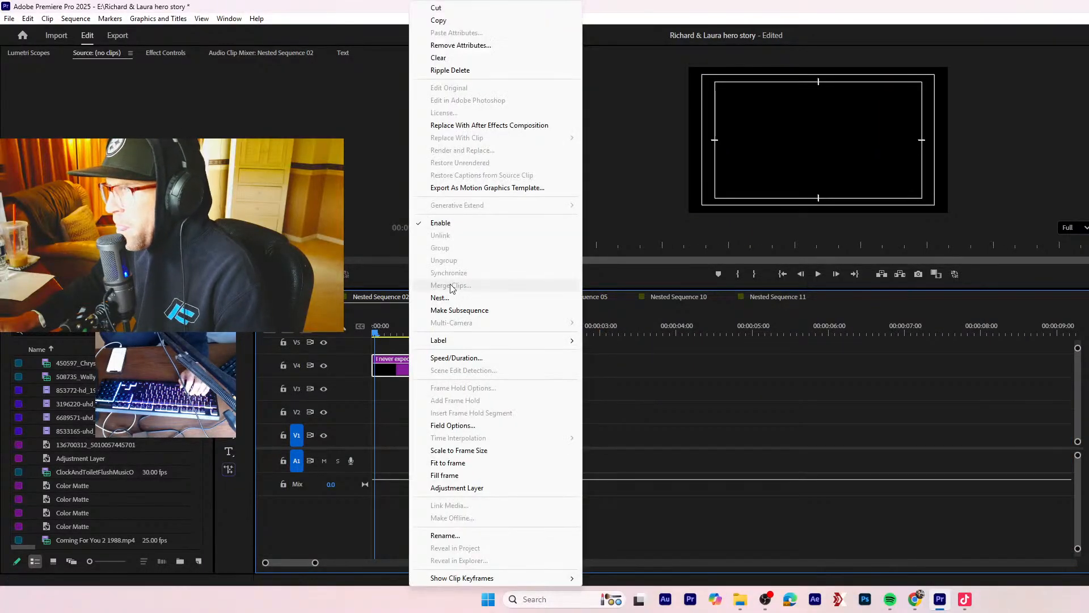
pyautogui.click(445, 21)
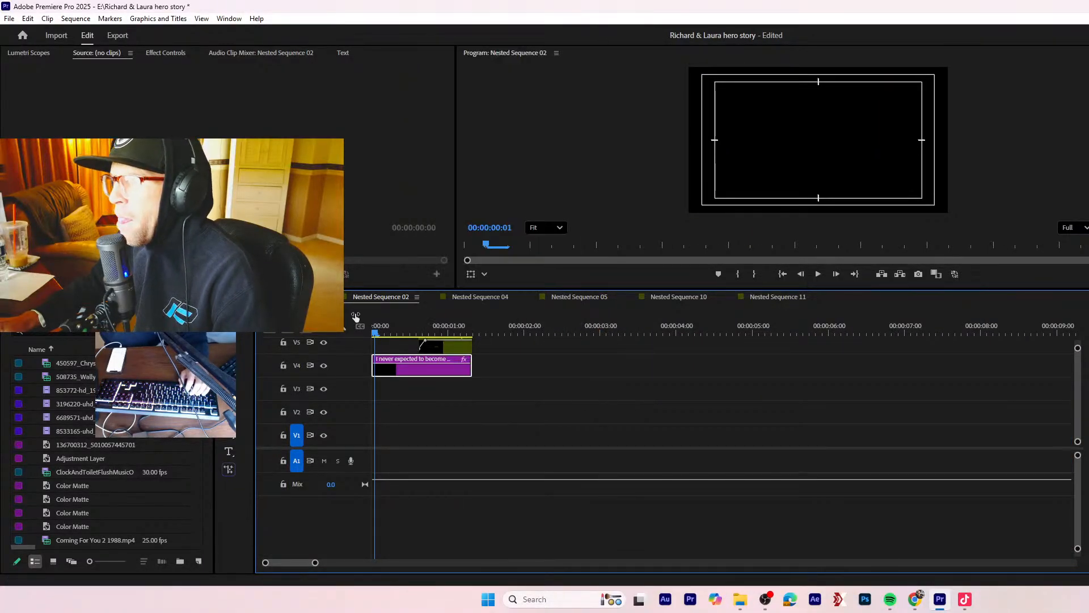
pyautogui.click(301, 297)
pyautogui.moveTo(494, 335); pyautogui.dragTo(388, 335)
pyautogui.hotkey('ctrl', 'v')
pyautogui.moveTo(425, 393); pyautogui.dragTo(631, 369)
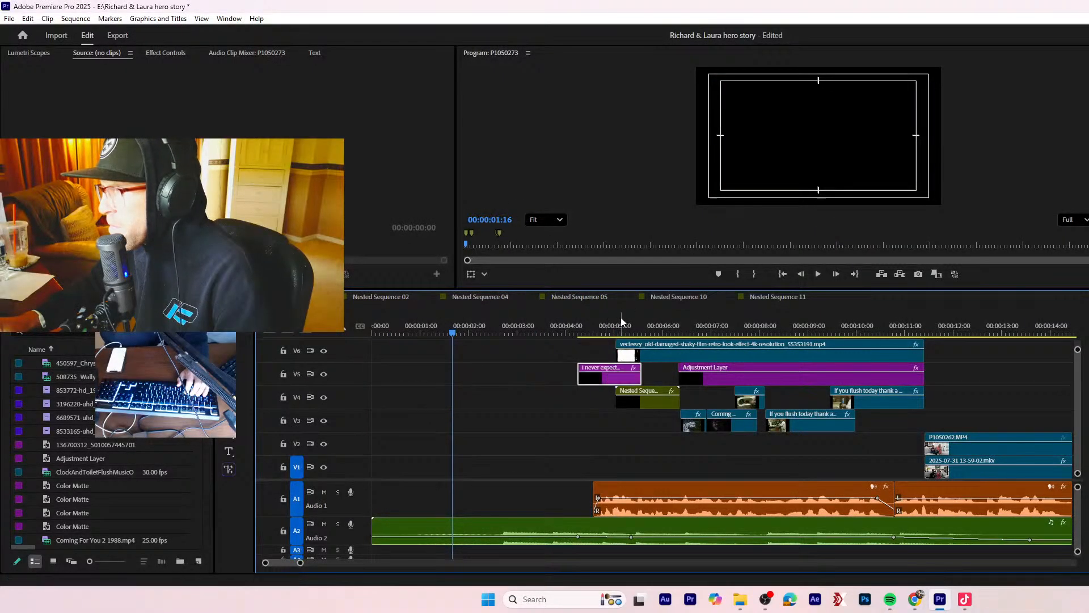
# - Extend the start of the old-film overlay clip on V6 back to 00:00:04:14, where the voiceover begins
pyautogui.click(595, 315)
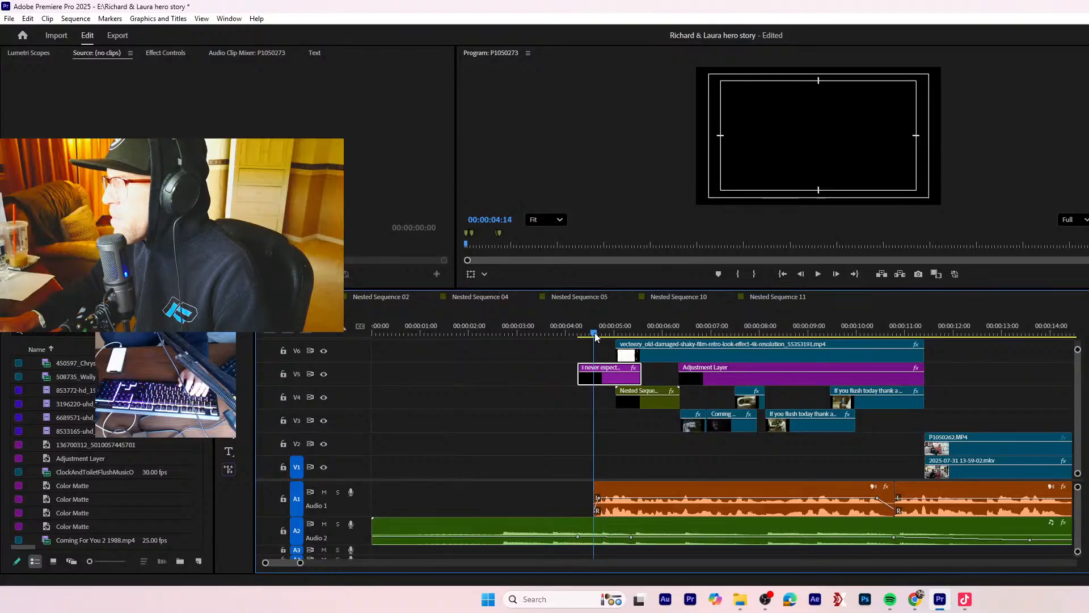
pyautogui.moveTo(620, 360); pyautogui.dragTo(581, 356)
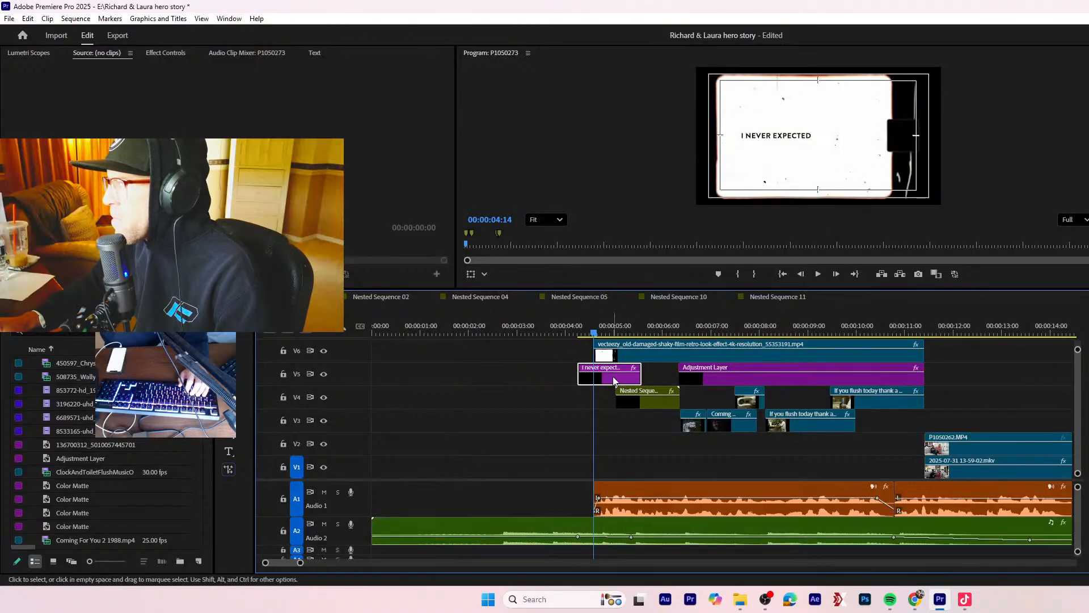
# - Replace the copied title's text with "WELL, FIRST OFF"
pyautogui.doubleClick(762, 137)
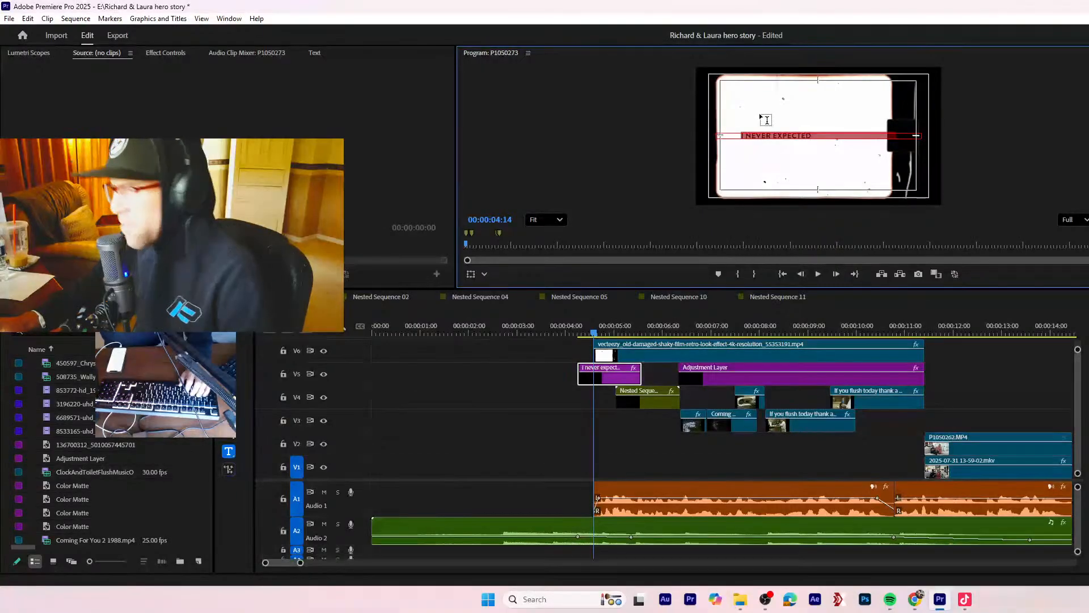
pyautogui.press('BackSpace')
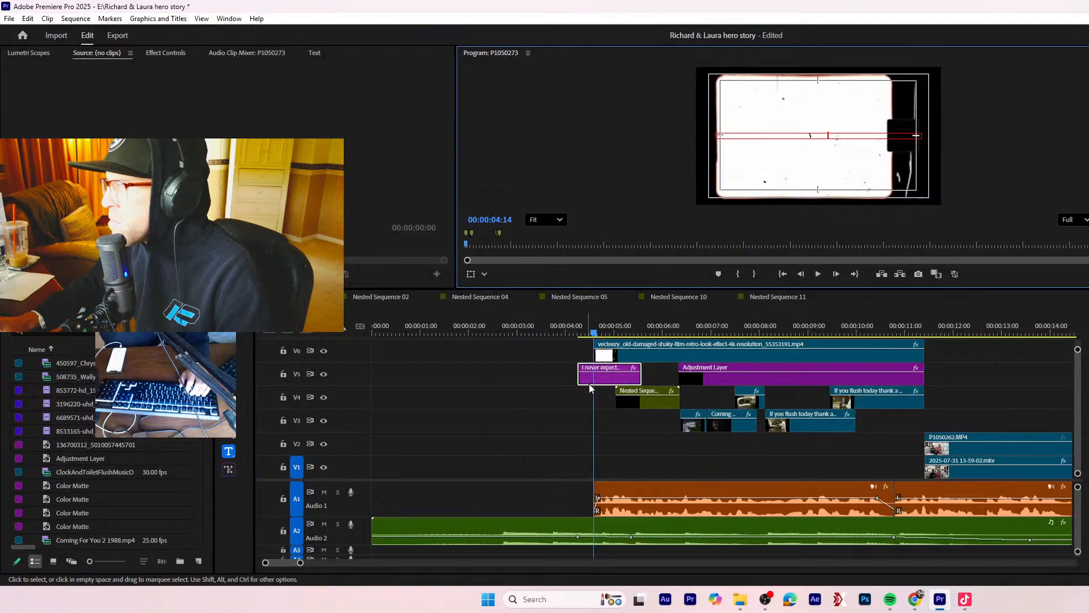
pyautogui.click(165, 52)
pyautogui.scroll(-3, 170, 110)
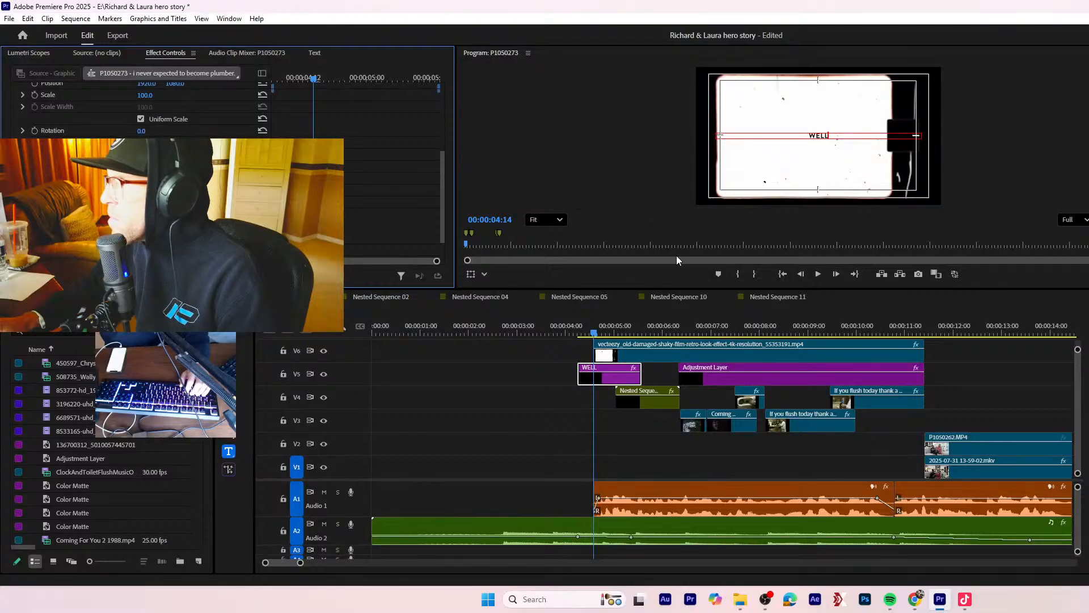
pyautogui.press('space')
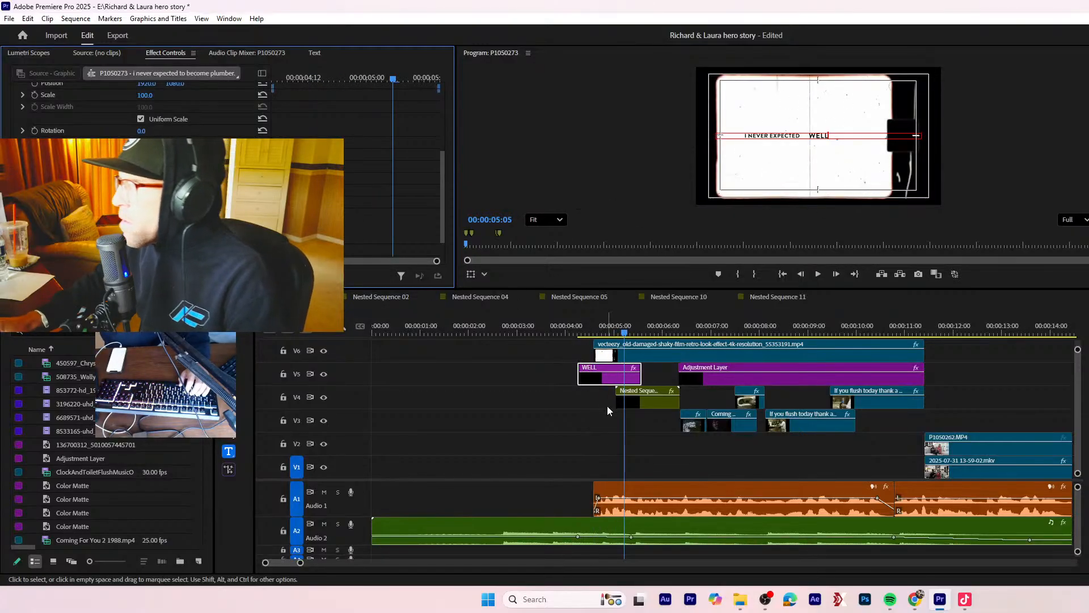
pyautogui.press('space')
pyautogui.click(827, 134)
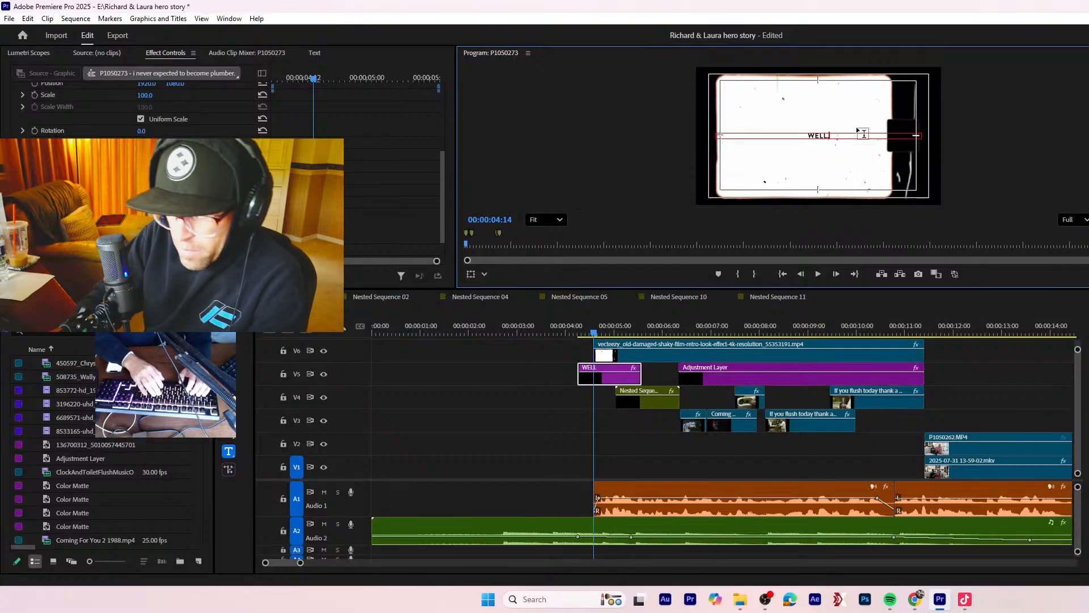
pyautogui.write(', FIRST OFF')
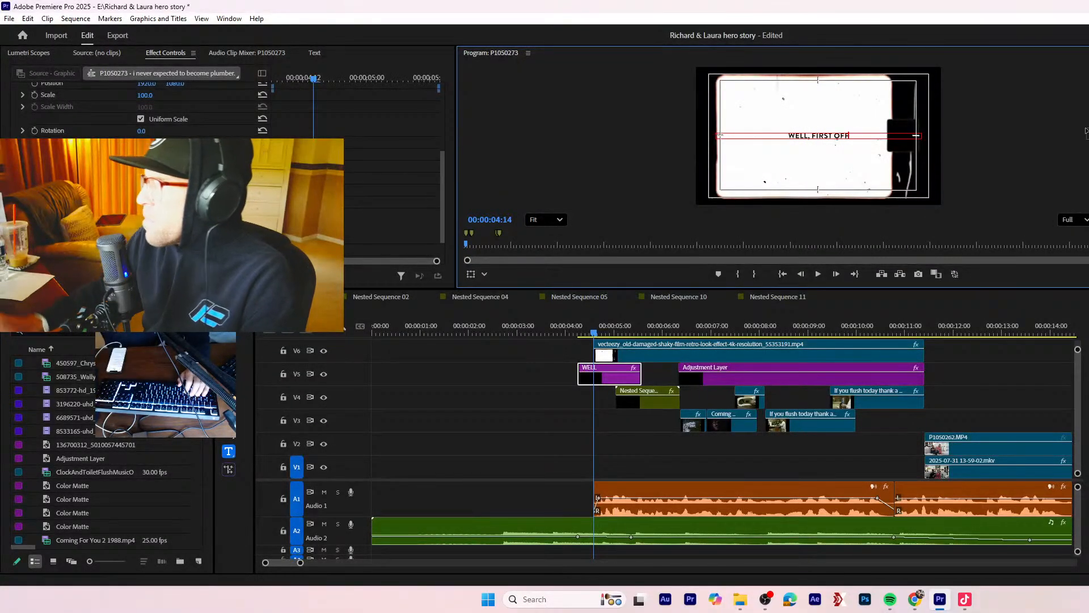
# - Scale the "WELL, FIRST OFF" text to 167 and shift it toward the middle of the white film frame
pyautogui.hotkey('ctrl', 'a')
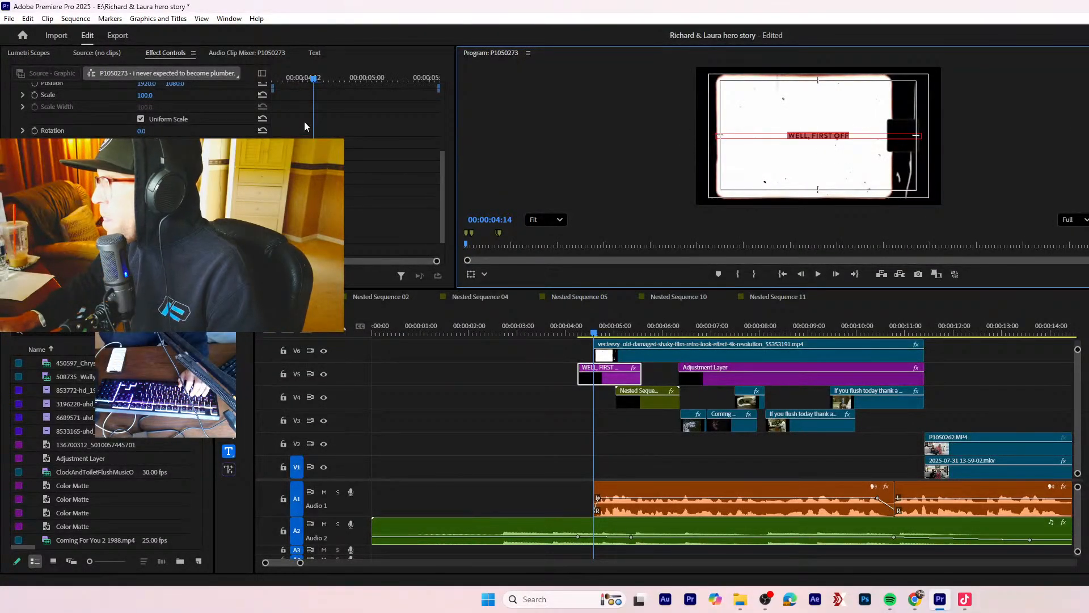
pyautogui.moveTo(145, 94); pyautogui.dragTo(0, 84)
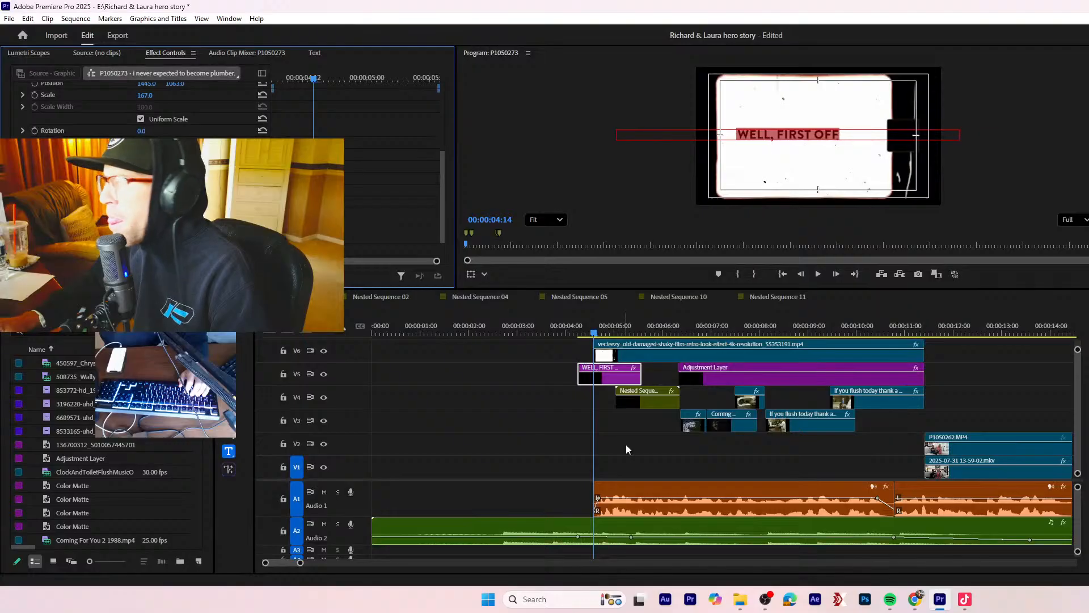
pyautogui.click(536, 447)
pyautogui.click(610, 376)
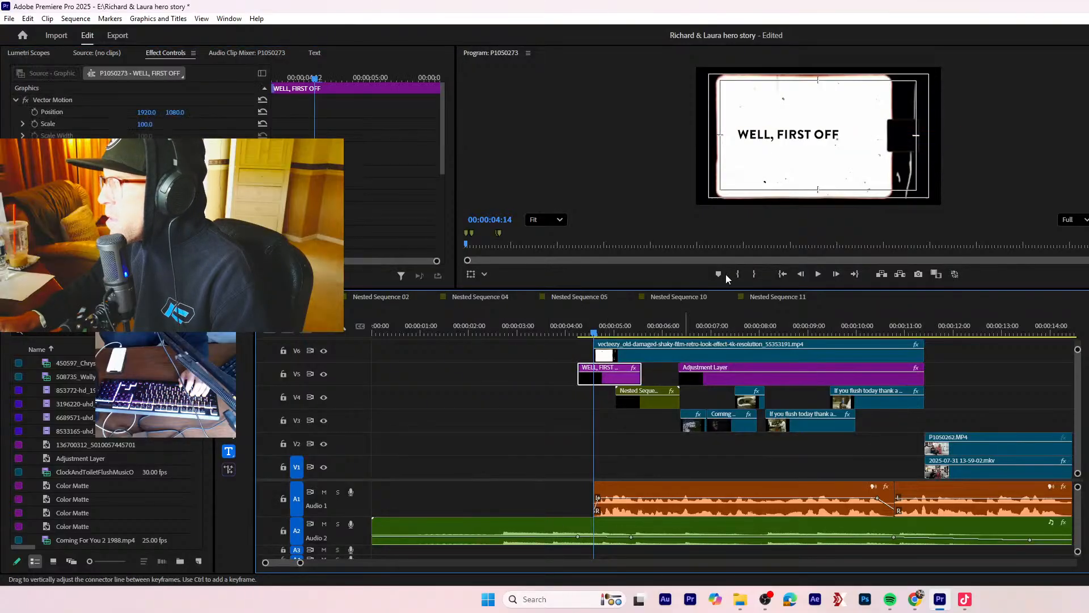
# - Delete the "WELL, FIRST OFF" title clip from V5
pyautogui.click(454, 428)
pyautogui.click(601, 378)
pyautogui.press('Delete')
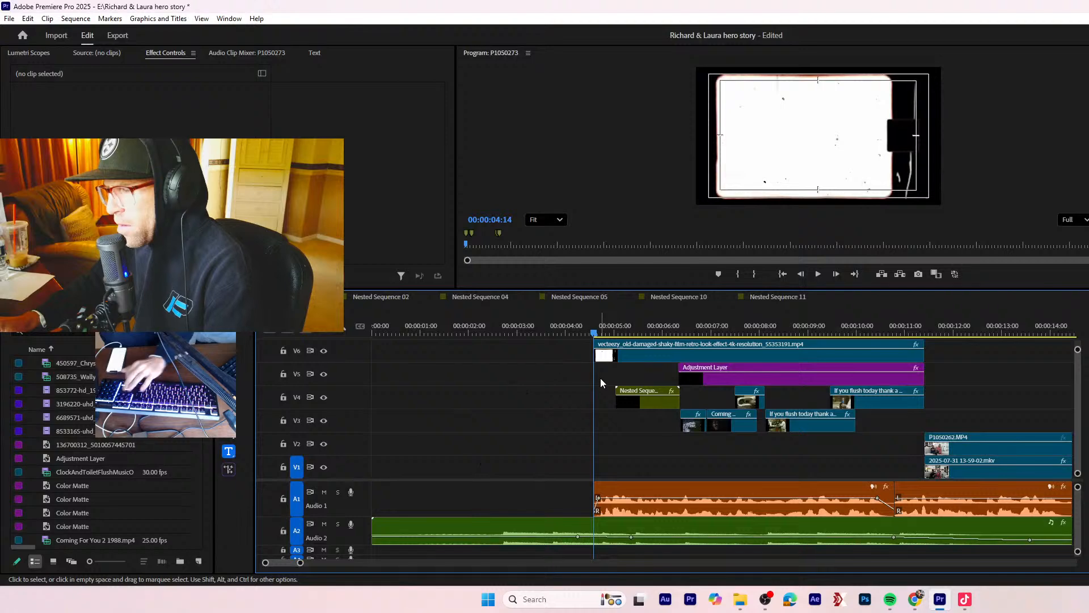
# - Play the opening repeatedly from the voiceover's start to examine the gap before the nested title appears
pyautogui.click(588, 319)
pyautogui.press('space')
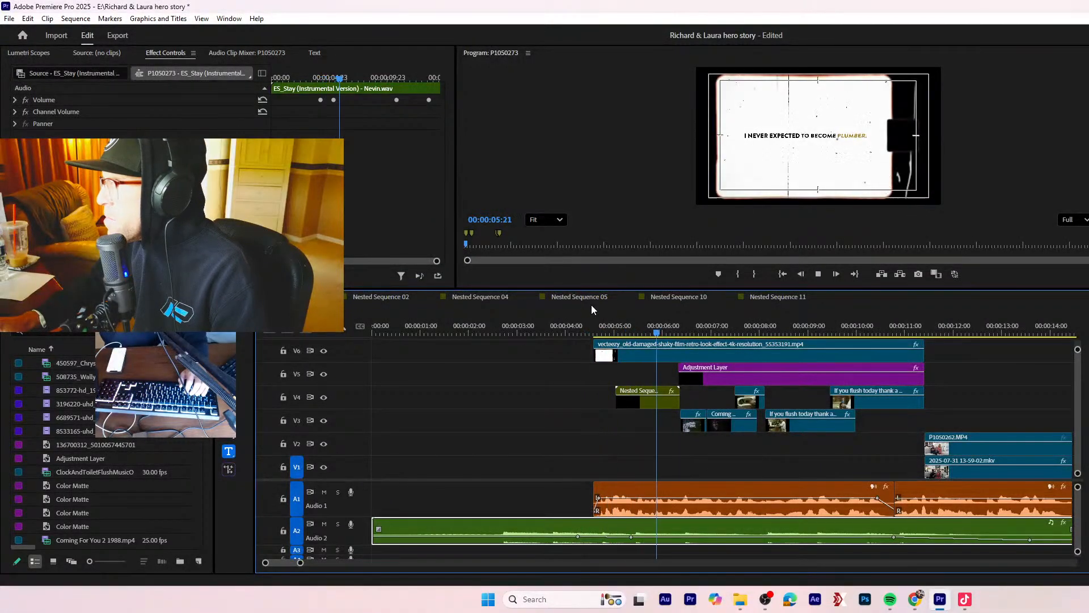
pyautogui.click(596, 333)
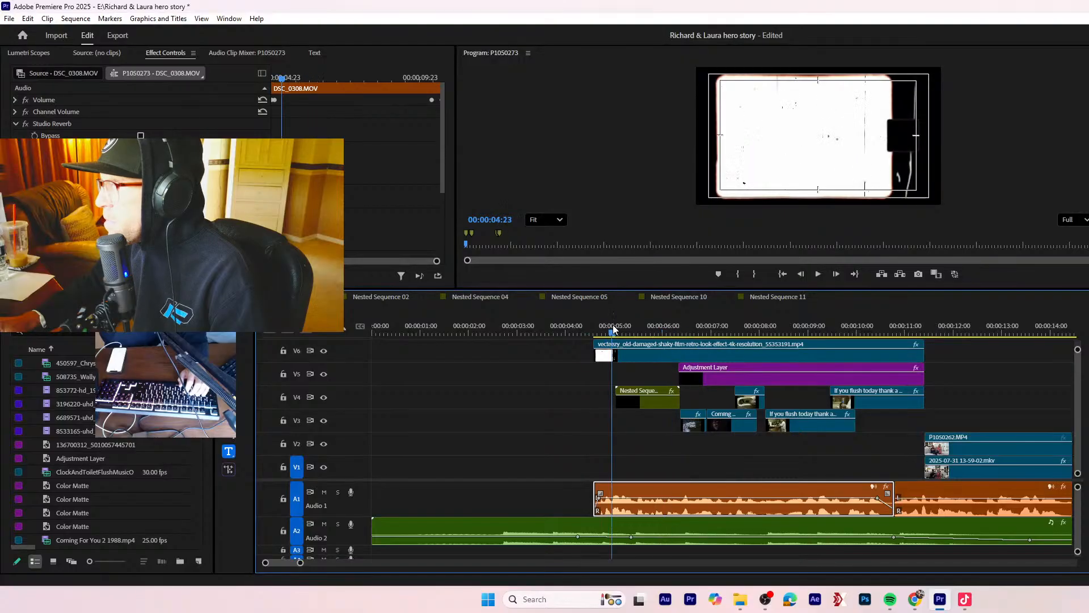
pyautogui.moveTo(613, 327); pyautogui.dragTo(593, 329)
pyautogui.click(601, 327)
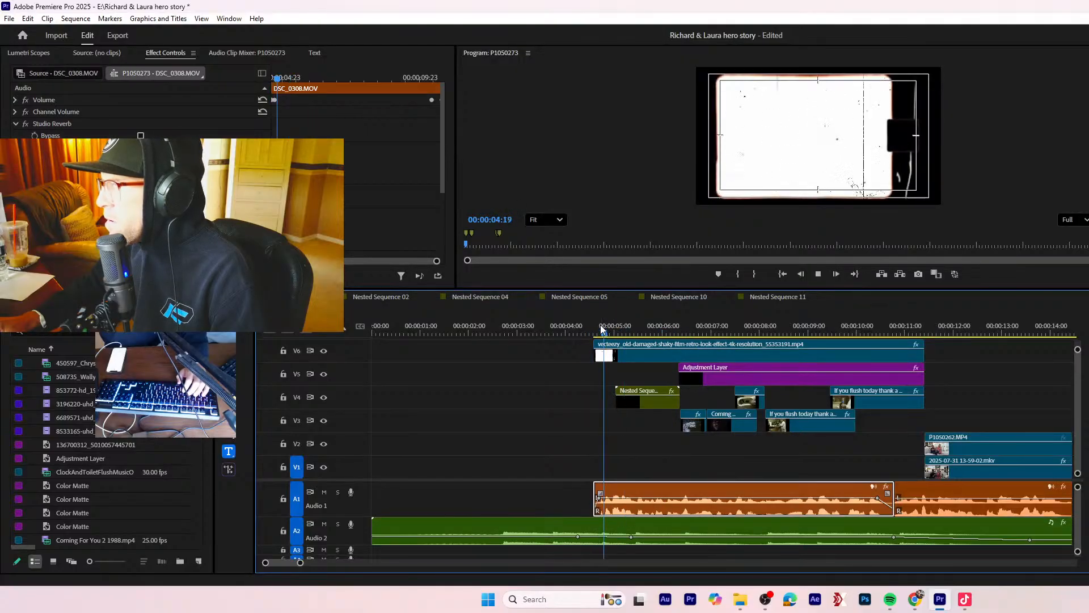
pyautogui.click(601, 326)
pyautogui.click(601, 326)
pyautogui.click(601, 325)
pyautogui.press('space')
pyautogui.click(601, 325)
pyautogui.press('space')
pyautogui.click(601, 325)
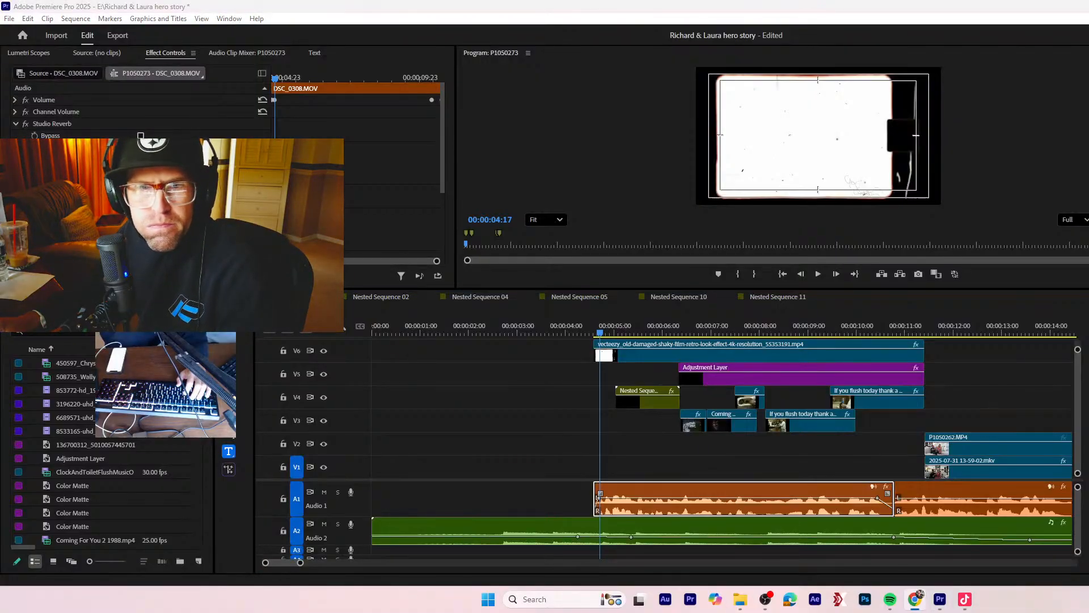
# - Switch to a maximized Chrome window and open the Pexels website with its search field active
pyautogui.moveTo(693, 612); pyautogui.dragTo(743, 155)
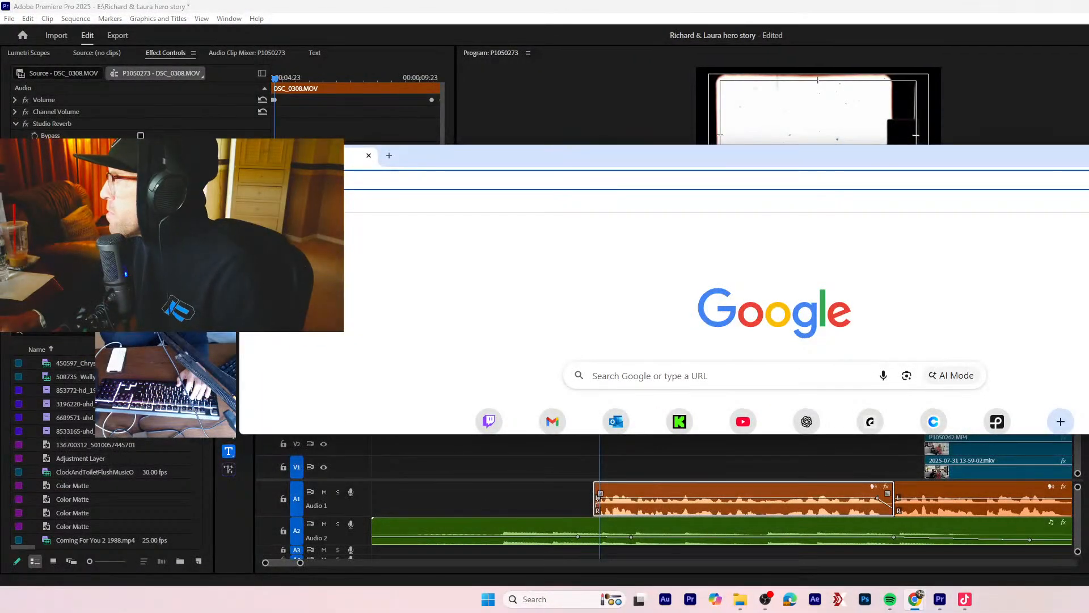
pyautogui.doubleClick(586, 159)
pyautogui.click(216, 36)
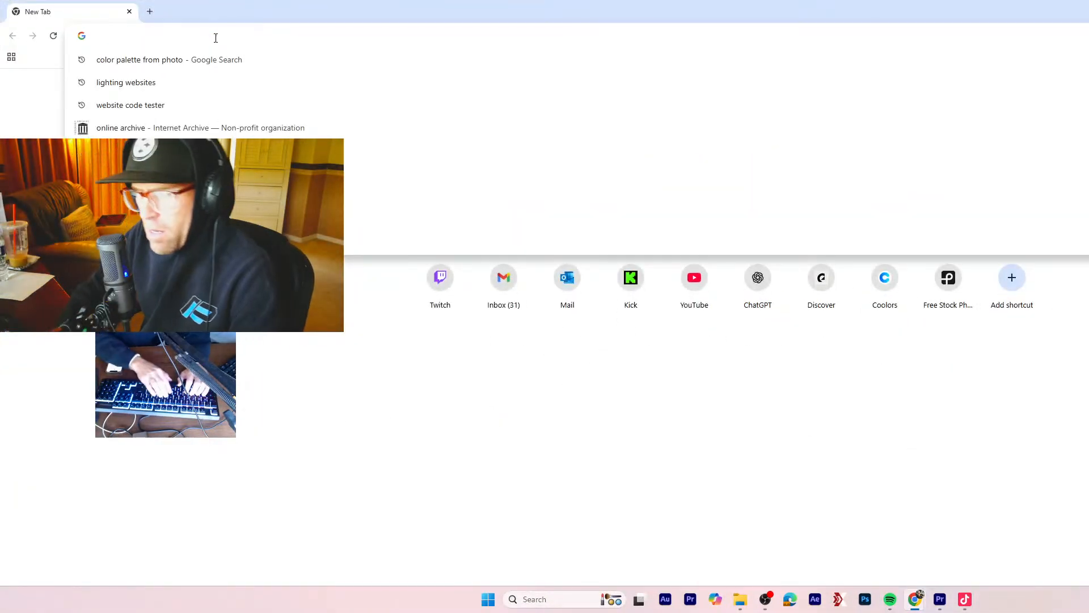
pyautogui.write('pexels')
pyautogui.press('Return')
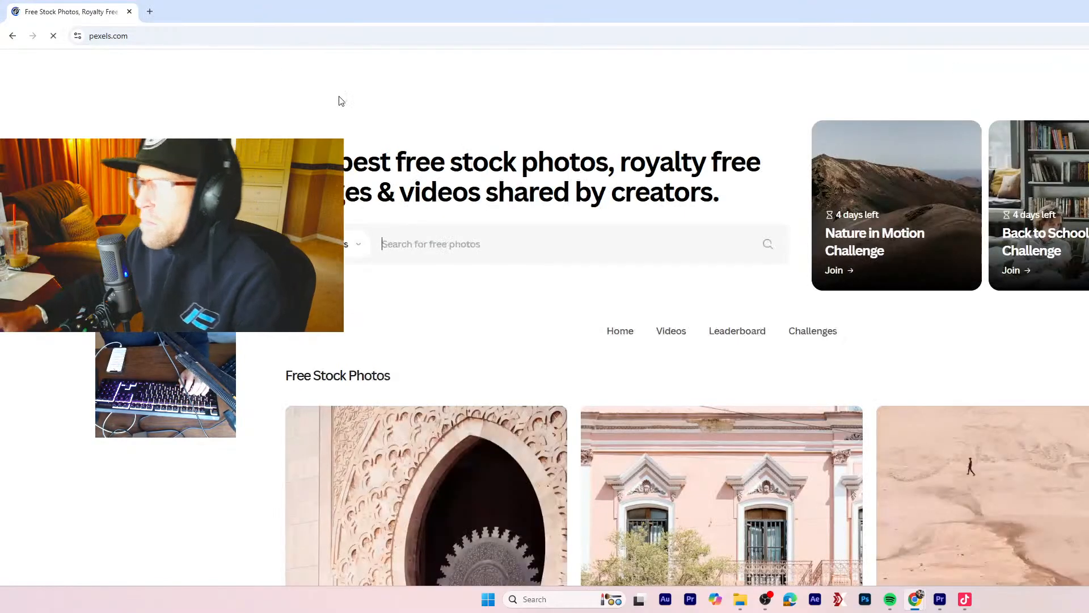
pyautogui.click(392, 244)
pyautogui.write('art')
pyautogui.press('BackSpace')
pyautogui.press('BackSpace')
pyautogui.press('BackSpace')
pyautogui.write('THU')
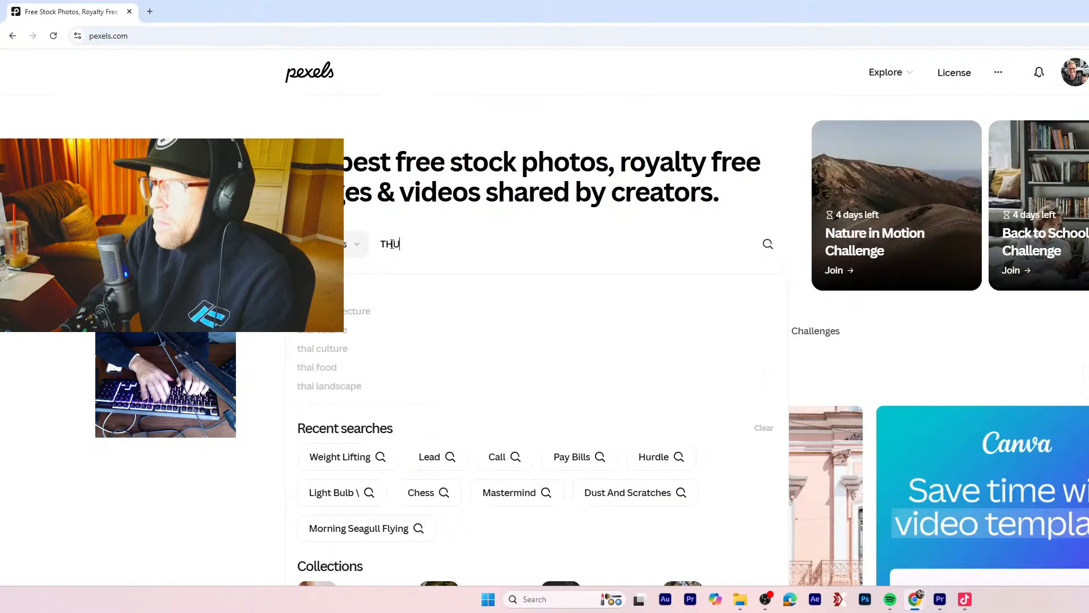
pyautogui.write('MBS UP')
pyautogui.press('BackSpace')
pyautogui.press('BackSpace')
pyautogui.press('BackSpace')
pyautogui.press('BackSpace')
pyautogui.press('BackSpace')
pyautogui.press('BackSpace')
pyautogui.press('BackSpace')
pyautogui.press('BackSpace')
pyautogui.press('BackSpace')
# - Search Pexels videos for "FINGER UP"
pyautogui.write('FINGER UP')
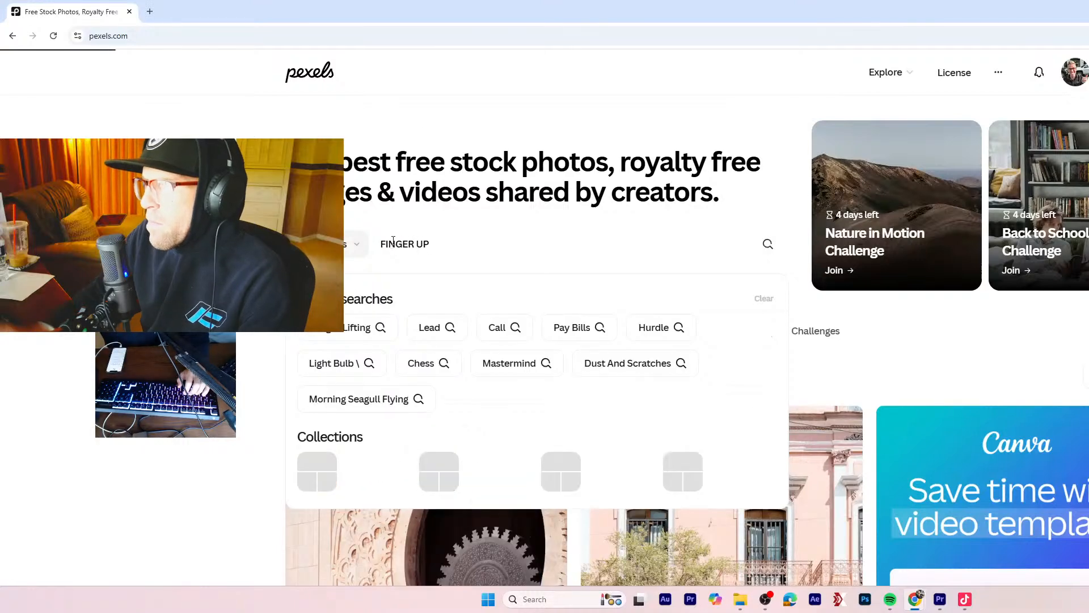
pyautogui.press('Return')
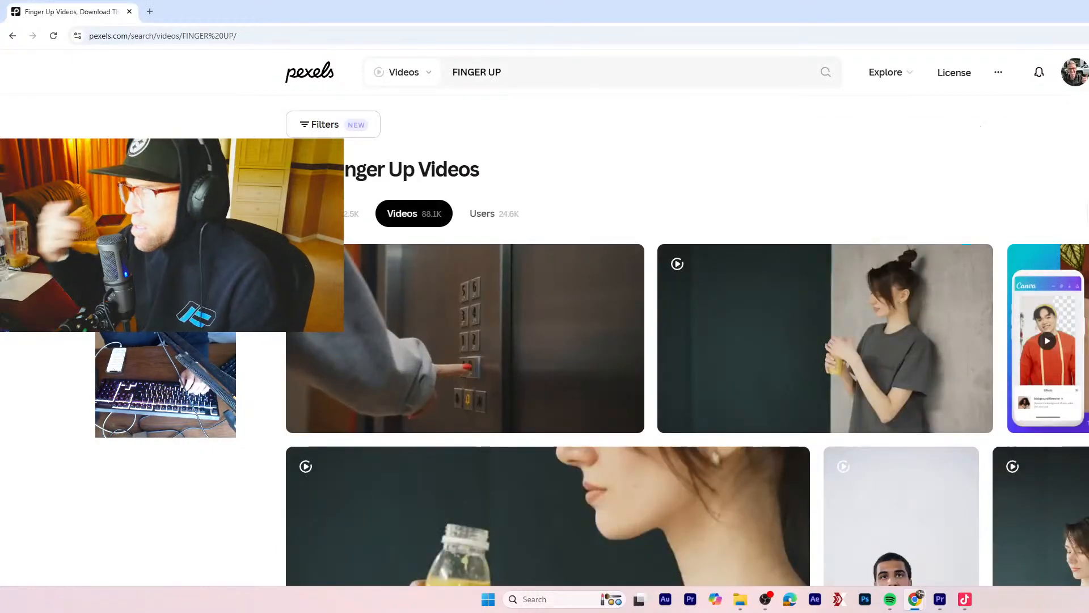
# - Browse the "FINGER UP" video results for a clip that could fill the opening gap
pyautogui.scroll(-2, 948, 402)
pyautogui.scroll(-5, 948, 402)
pyautogui.scroll(-5, 632, 365)
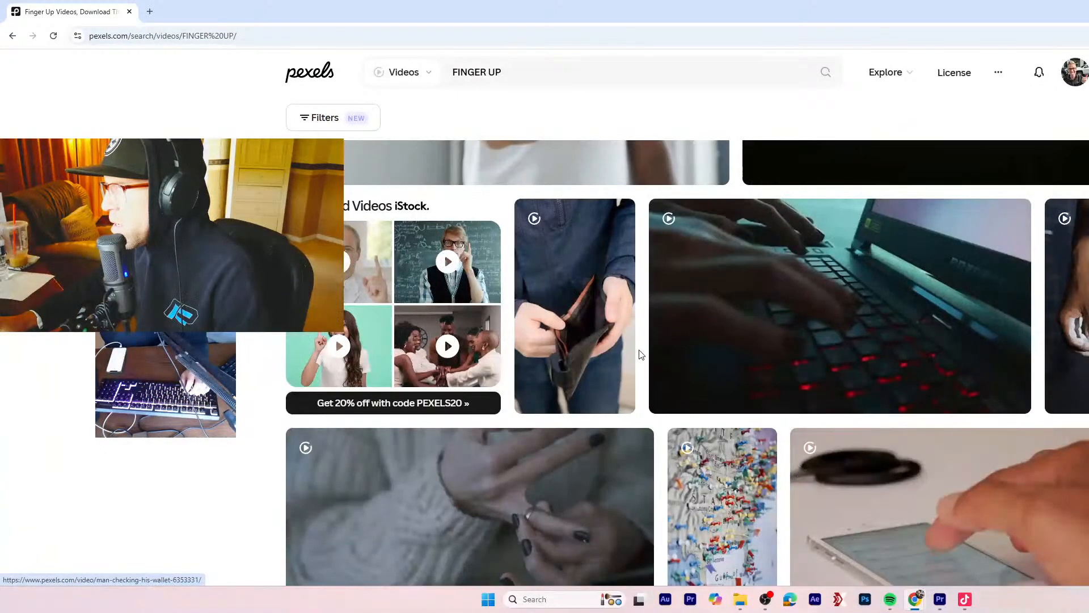
pyautogui.scroll(-10, 677, 361)
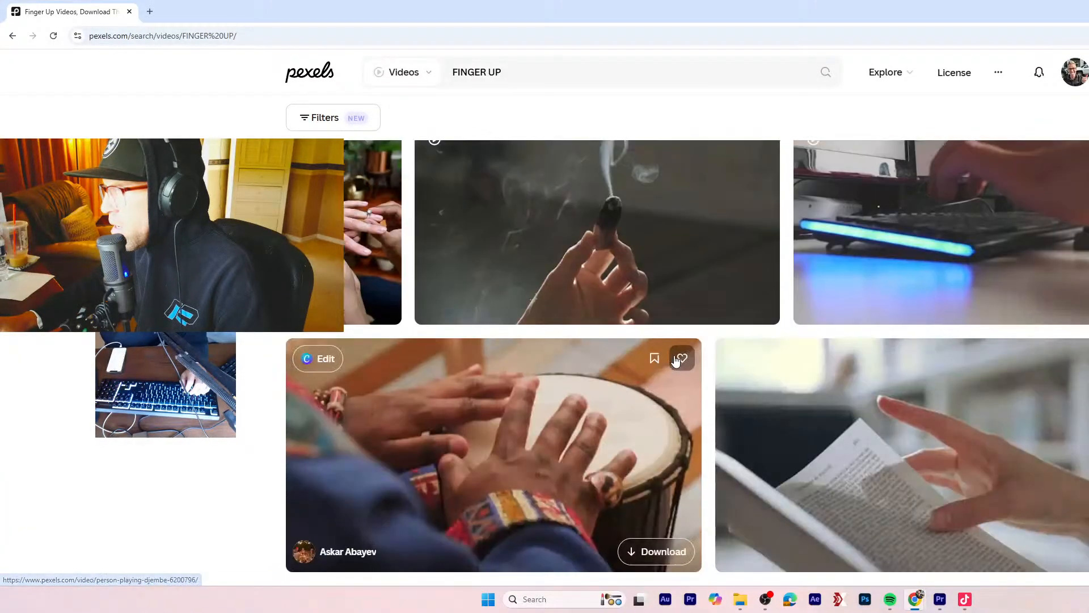
pyautogui.scroll(-5, 908, 341)
pyautogui.scroll(-5, 577, 373)
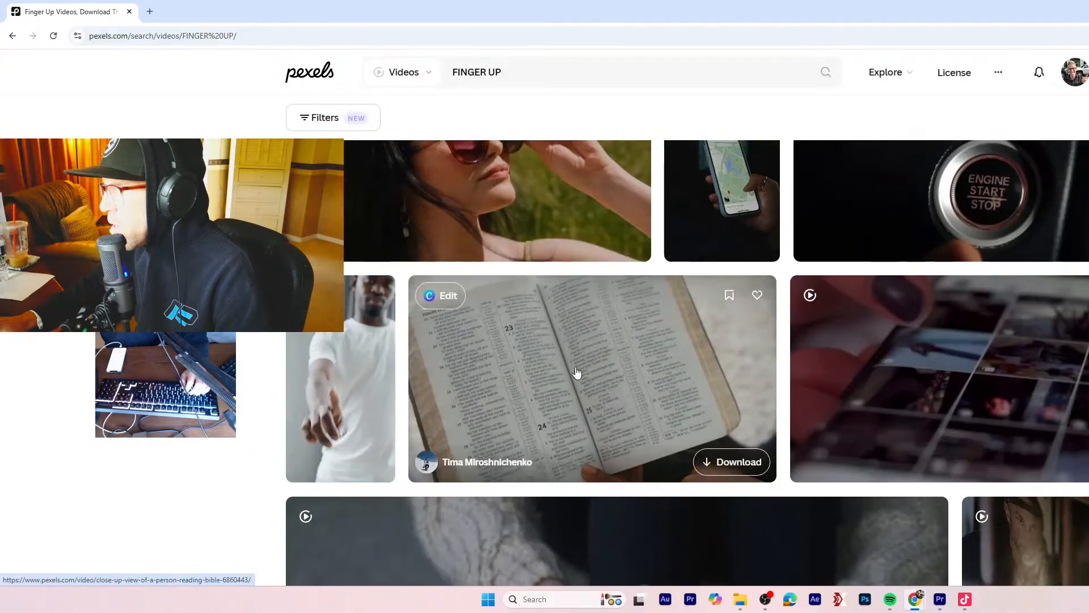
pyautogui.scroll(-15, 577, 372)
pyautogui.scroll(-5, 706, 350)
pyautogui.scroll(5, 518, 418)
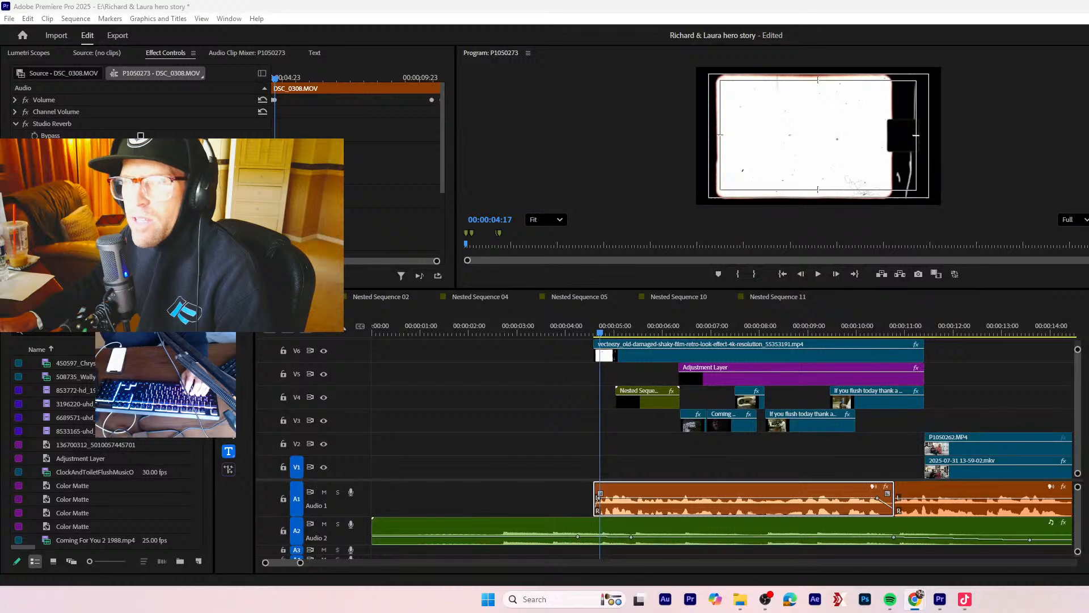
# - Switch back to Premiere Pro and play the opening, returning the playhead to the voiceover's start at 00:00:04:17
pyautogui.click(568, 324)
pyautogui.press('space')
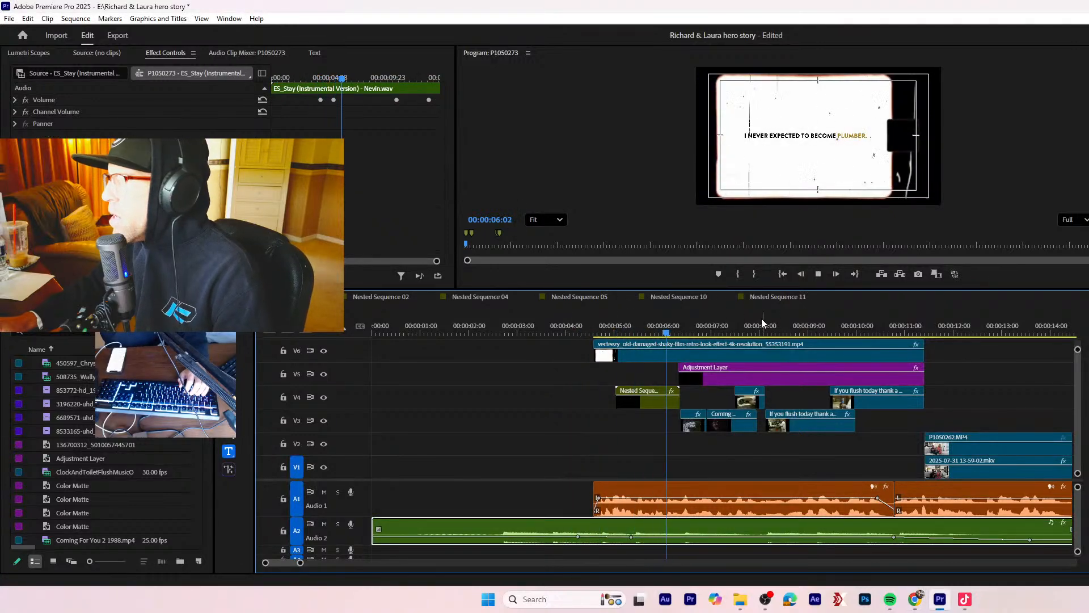
pyautogui.press('space')
pyautogui.click(602, 334)
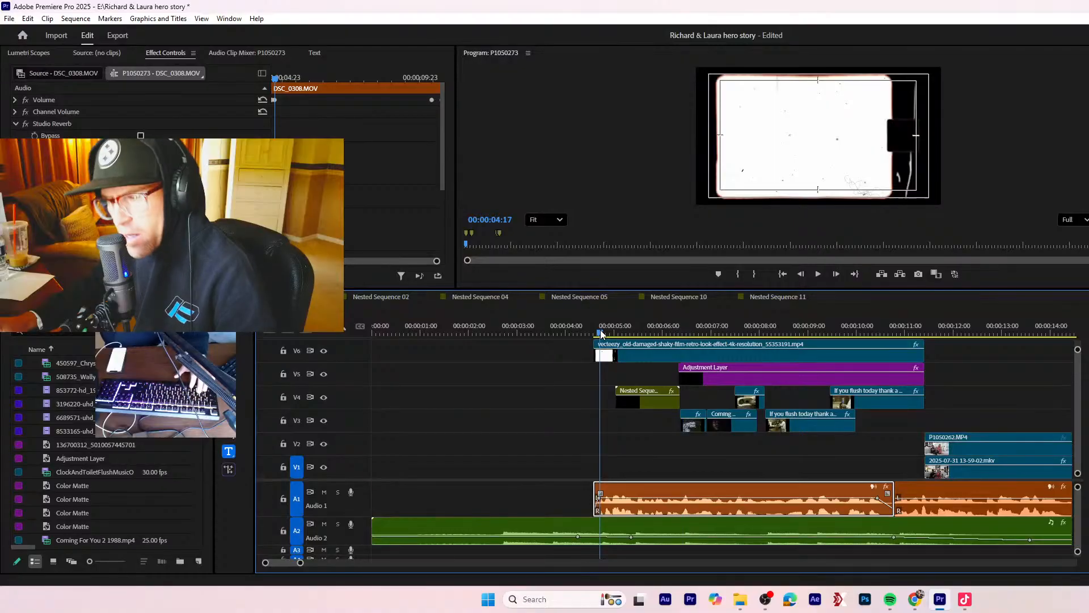
# - Undo the deletion of the "WELL, FIRST OFF" title clip and the earlier changes to its text
pyautogui.click(614, 374)
pyautogui.hotkey('ctrl', 'z')
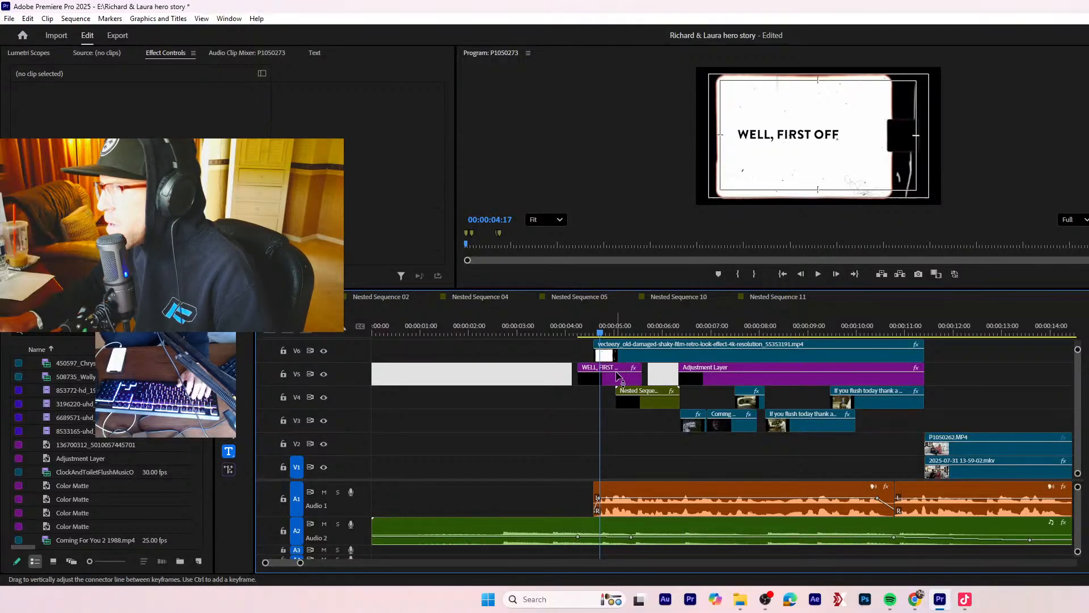
pyautogui.moveTo(611, 384); pyautogui.dragTo(613, 386)
pyautogui.hotkey('ctrl', 'z')
pyautogui.hotkey('ctrl', 'z')
pyautogui.hotkey('ctrl', 'z')
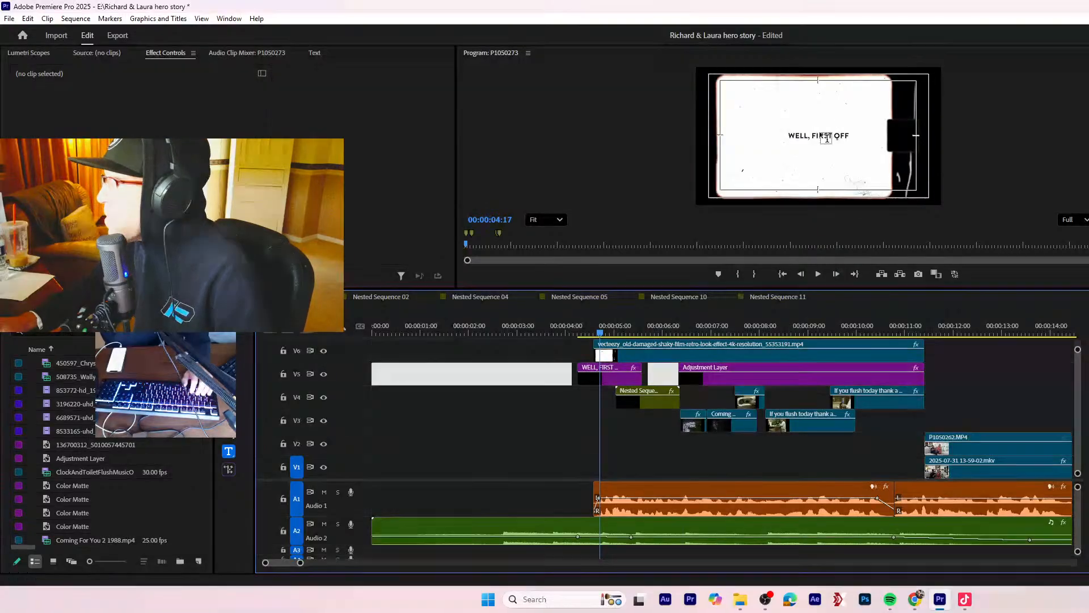
# - Select the "WELL, FIRST OFF" title and shift its text left to centre it inside the white film frame
pyautogui.press('v')
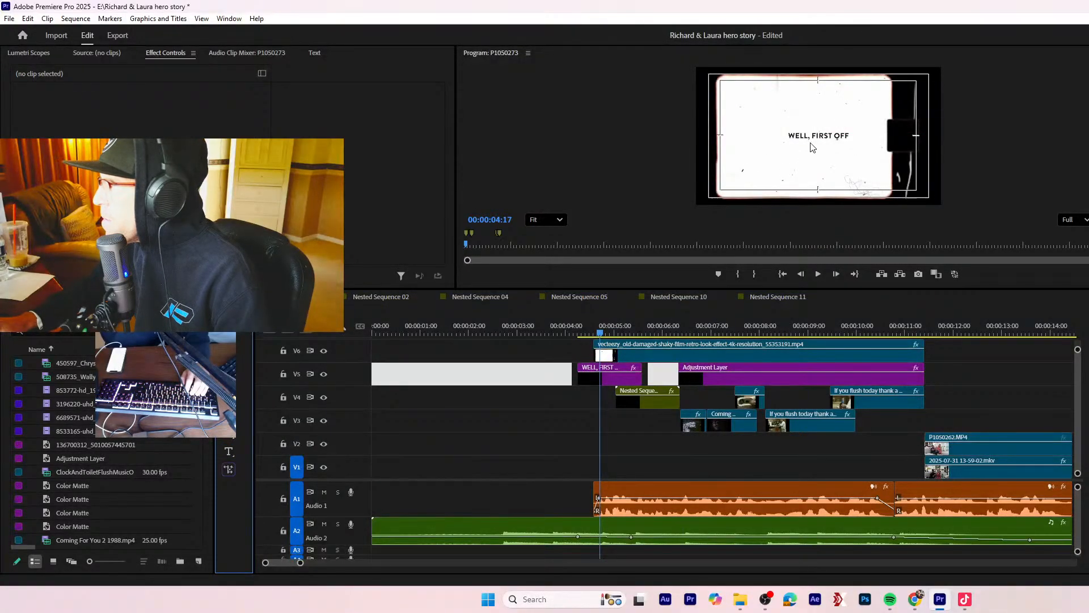
pyautogui.click(808, 143)
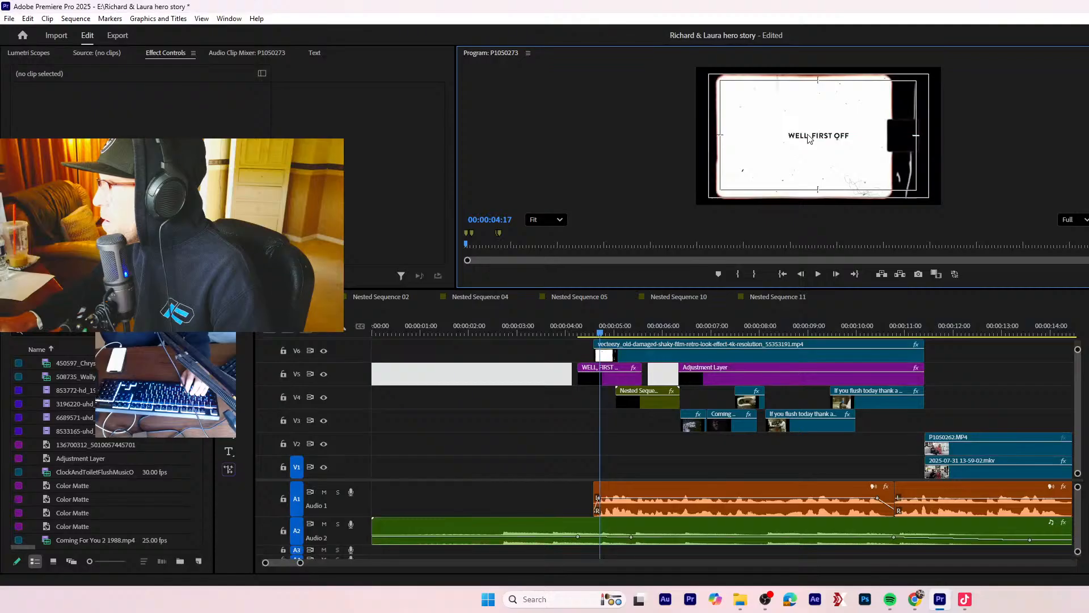
pyautogui.click(518, 425)
pyautogui.click(619, 376)
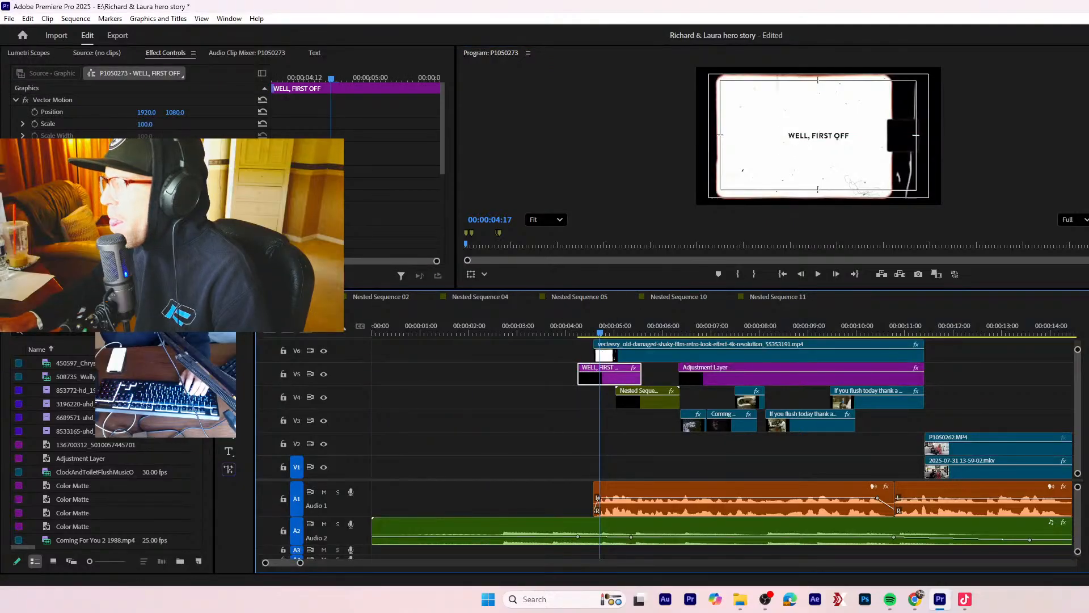
pyautogui.click(798, 140)
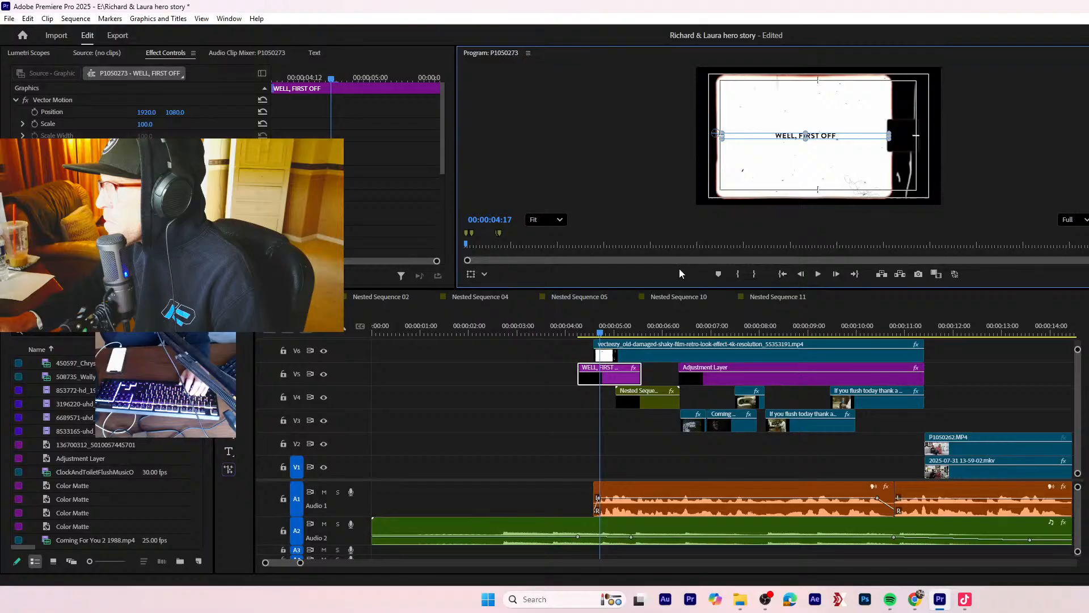
# - Play the opening, cut the "WELL, FIRST OFF" clip where Nested Sequence 02 starts, and delete the overlapping part
pyautogui.click(617, 453)
pyautogui.click(587, 331)
pyautogui.press('space')
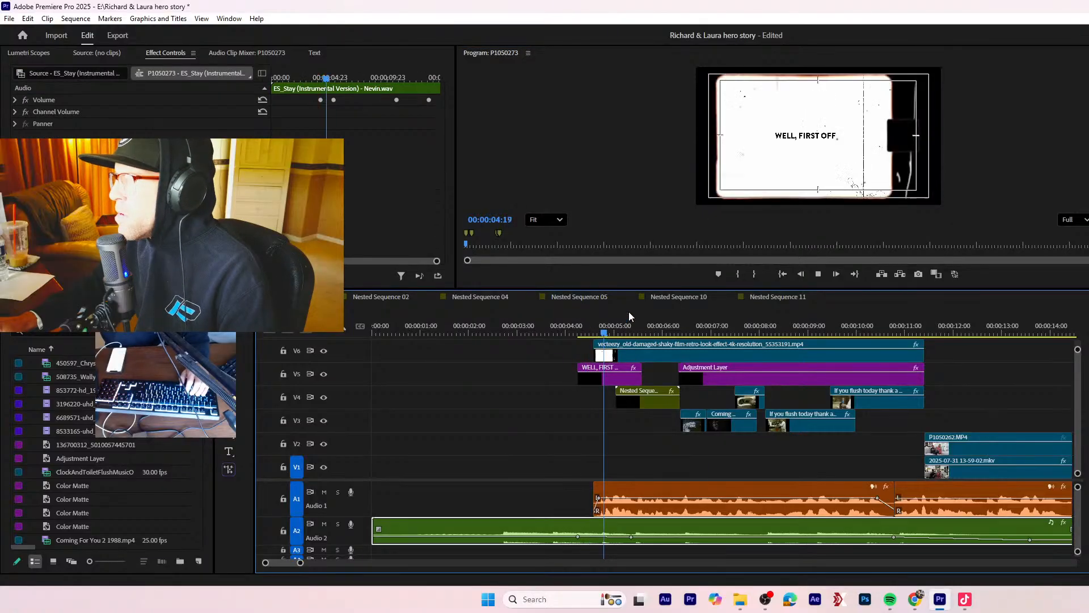
pyautogui.press('space')
pyautogui.press('=')
pyautogui.press('=')
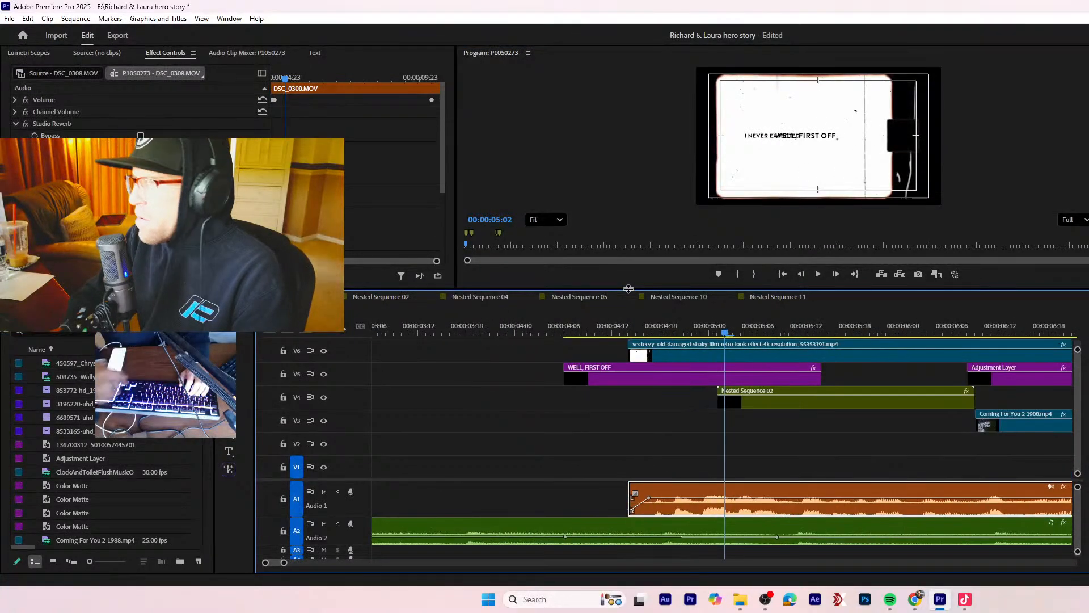
pyautogui.press('c')
pyautogui.click(717, 372)
pyautogui.press('v')
pyautogui.click(755, 378)
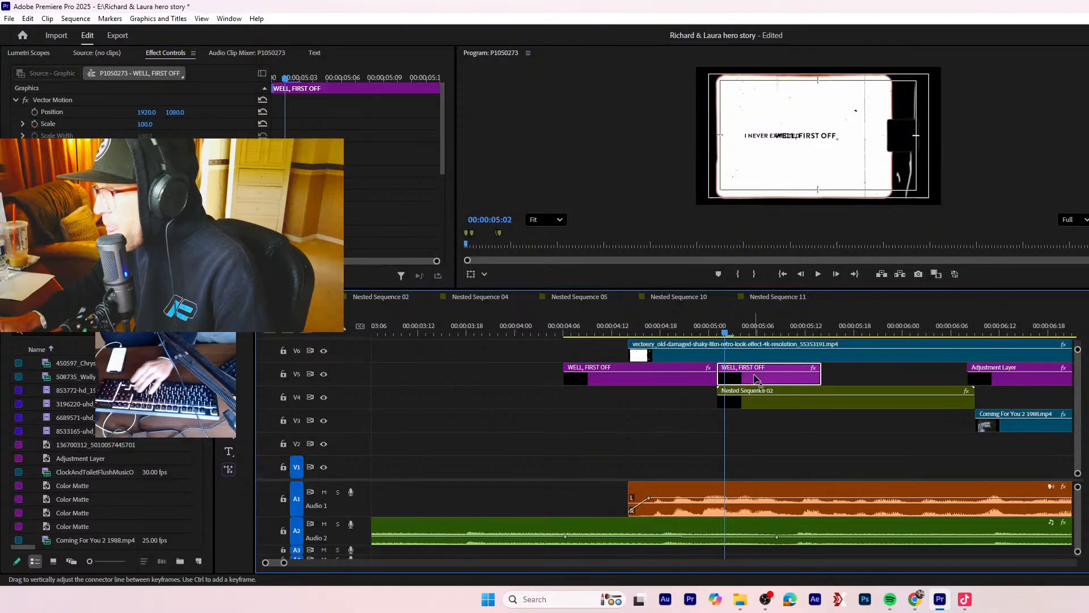
pyautogui.press('Delete')
# - Cut the "WELL, FIRST OFF" clip at the start of the film-look overlay and delete the part before it
pyautogui.press('c')
pyautogui.click(631, 373)
pyautogui.press('v')
pyautogui.click(597, 377)
pyautogui.press('Delete')
# - Play the trimmed opening on into the couch interview and inspect the two stacked interview clips on V1 and V2
pyautogui.click(597, 329)
pyautogui.press('space')
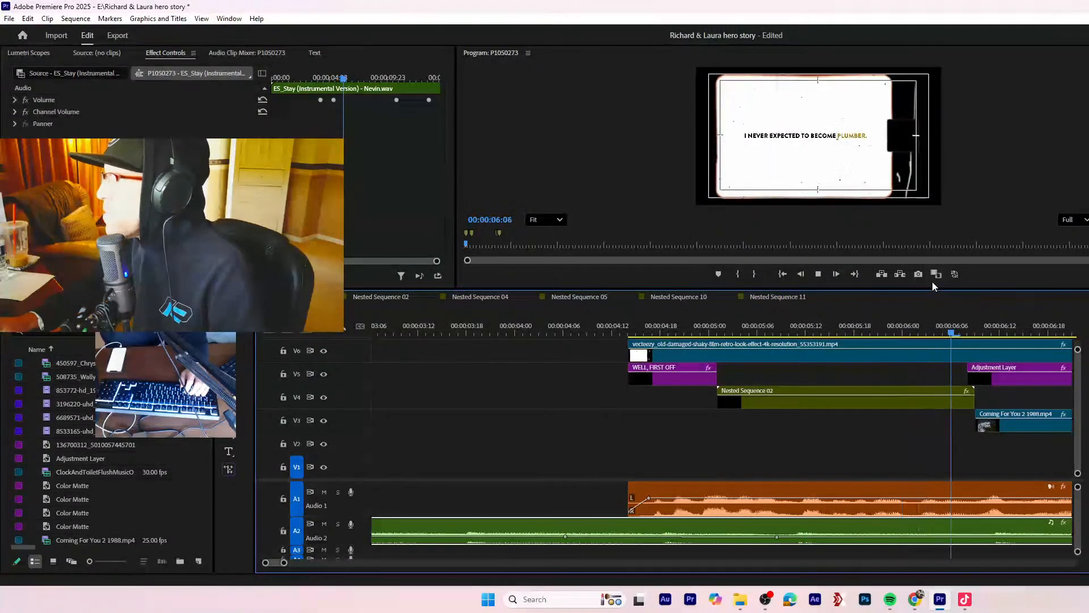
pyautogui.press('-')
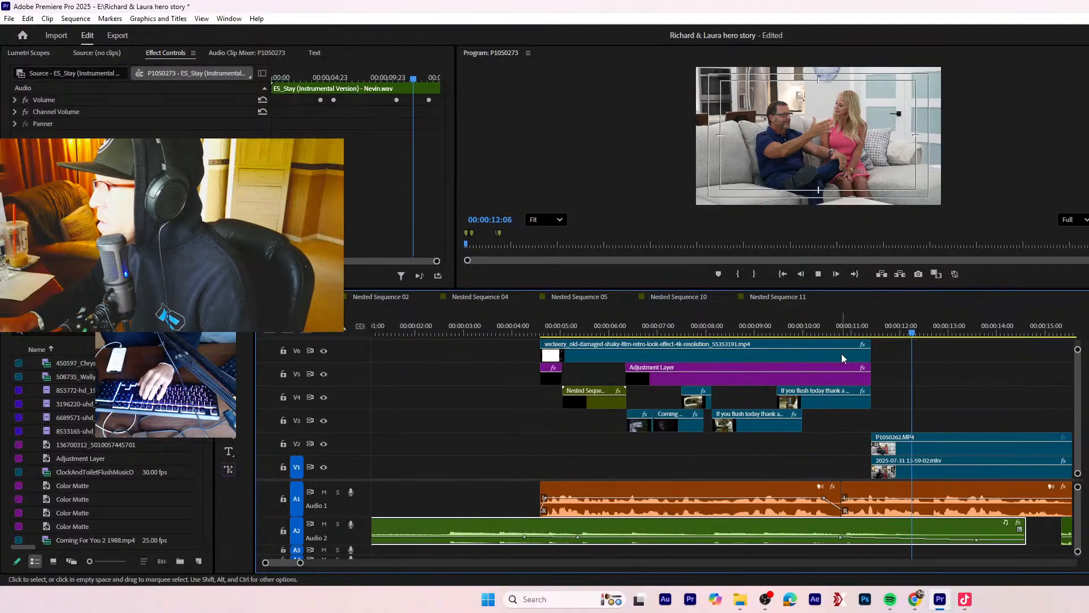
pyautogui.press('-')
pyautogui.press('-')
pyautogui.press('=')
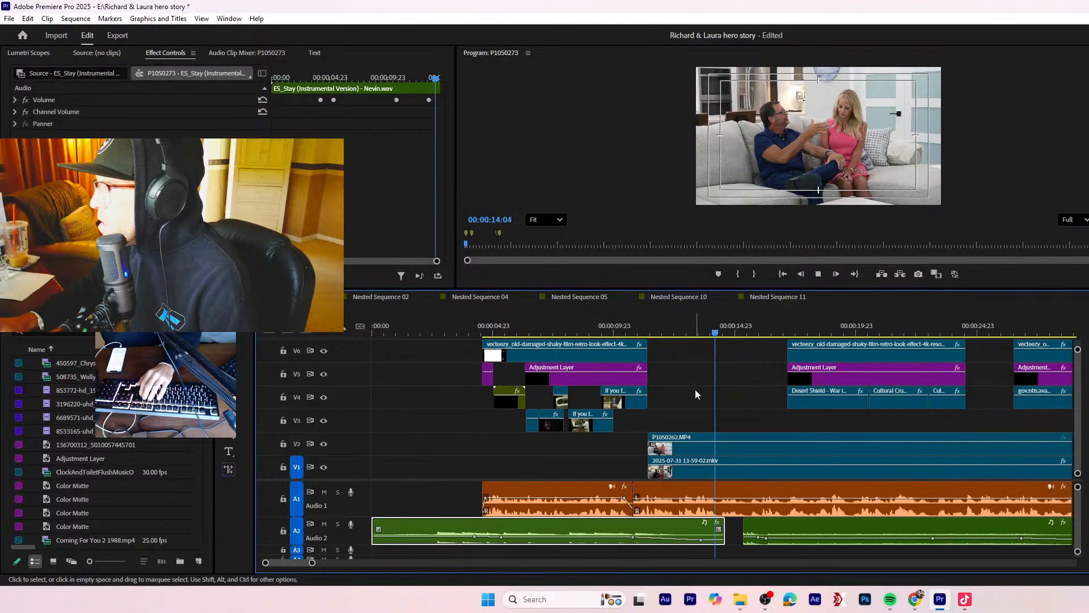
pyautogui.click(737, 457)
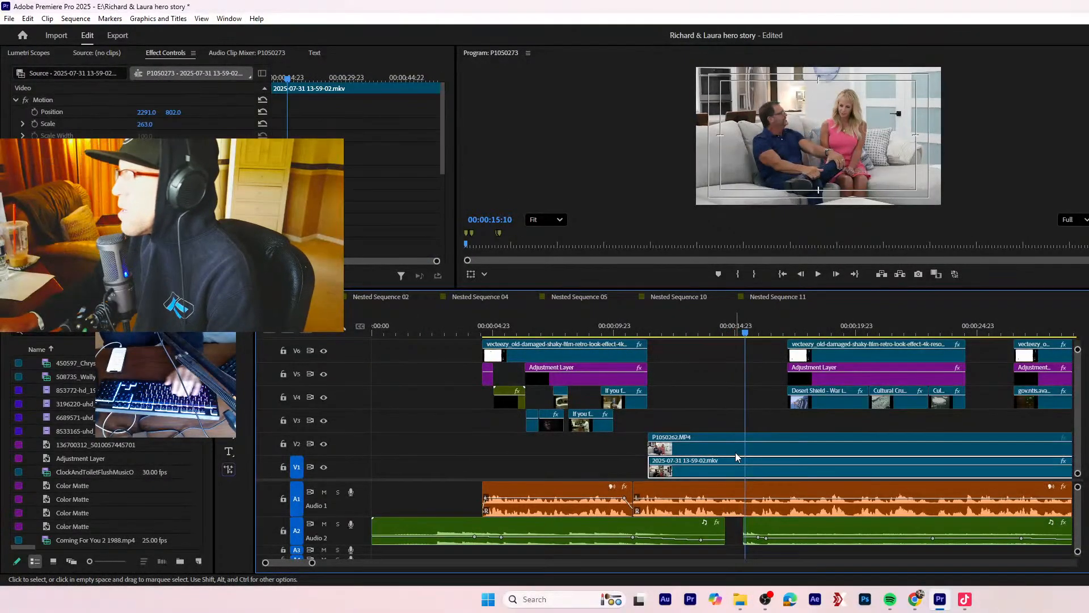
pyautogui.click(737, 451)
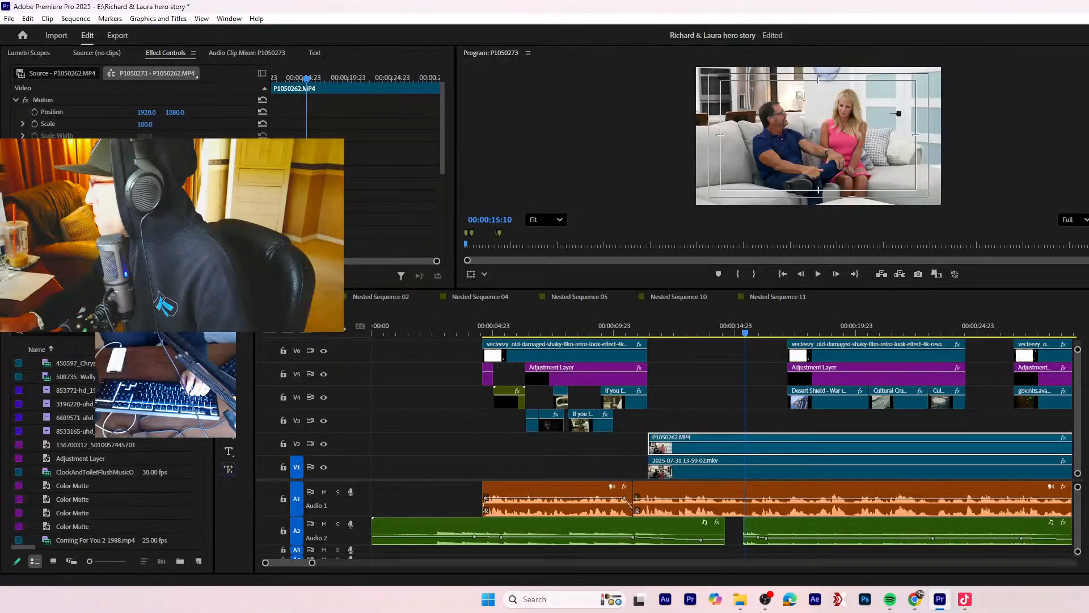
# - Play on to the Desert Shield footage and split the V4 Desert Shield clip at 00:00:18:23
pyautogui.press('space')
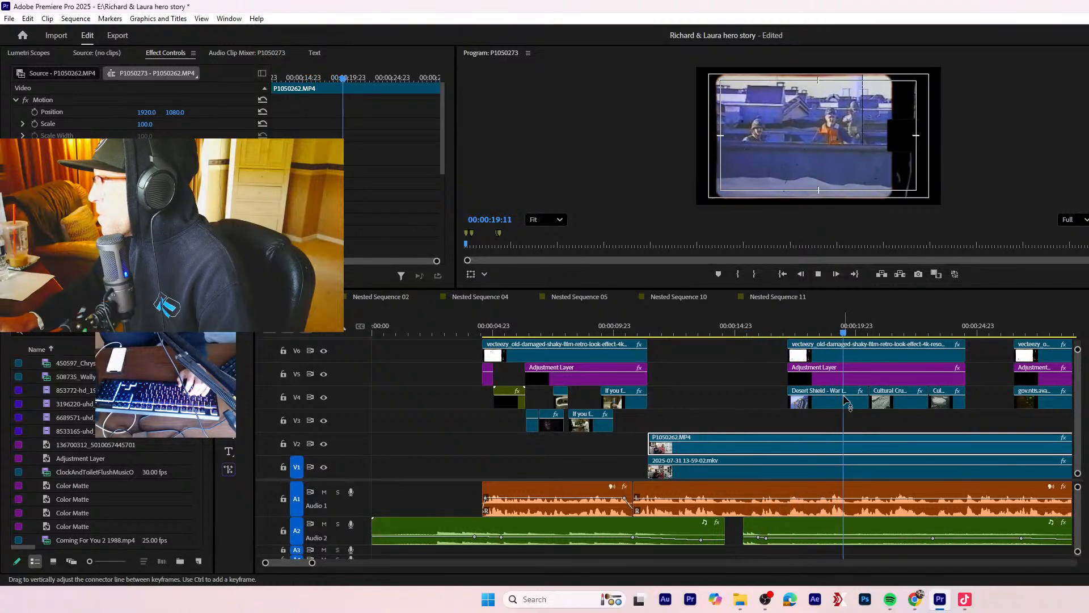
pyautogui.moveTo(836, 332)
pyautogui.mouseDown()
pyautogui.moveTo(808, 331)
pyautogui.moveTo(827, 339)
pyautogui.mouseUp()
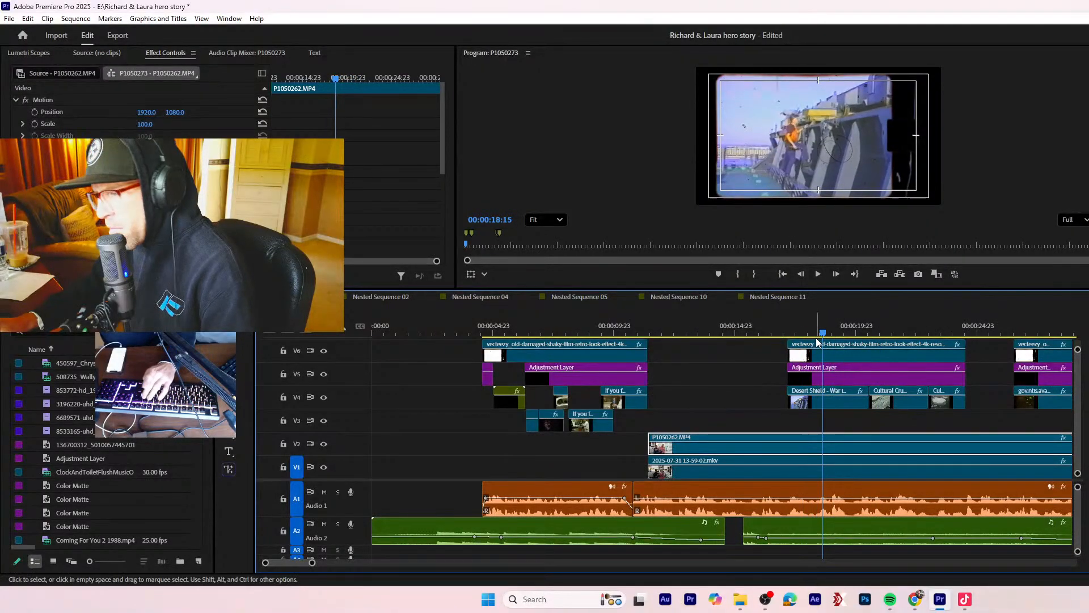
pyautogui.press('=')
pyautogui.press('=')
pyautogui.press('=')
pyautogui.moveTo(726, 335); pyautogui.dragTo(789, 348)
pyautogui.press('c')
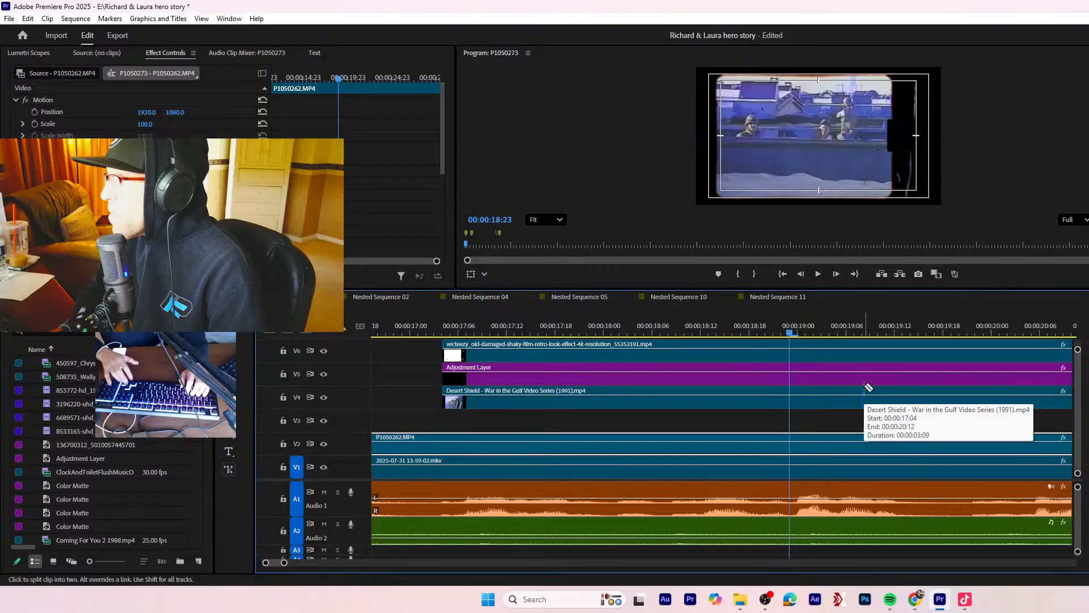
pyautogui.click(790, 401)
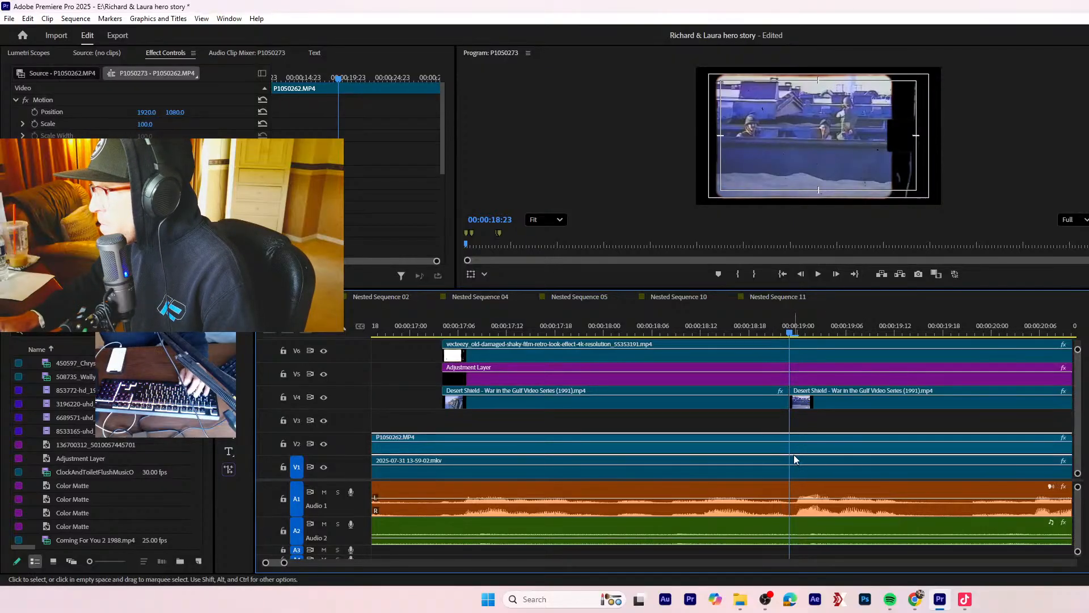
# - Move the film-look overlay and the adjustment layer above the Desert Shield clips up one track, to V7 and V6
pyautogui.press('v')
pyautogui.press('-')
pyautogui.press('-')
pyautogui.press('-')
pyautogui.moveTo(889, 384); pyautogui.dragTo(840, 357)
pyautogui.press('=')
pyautogui.press('=')
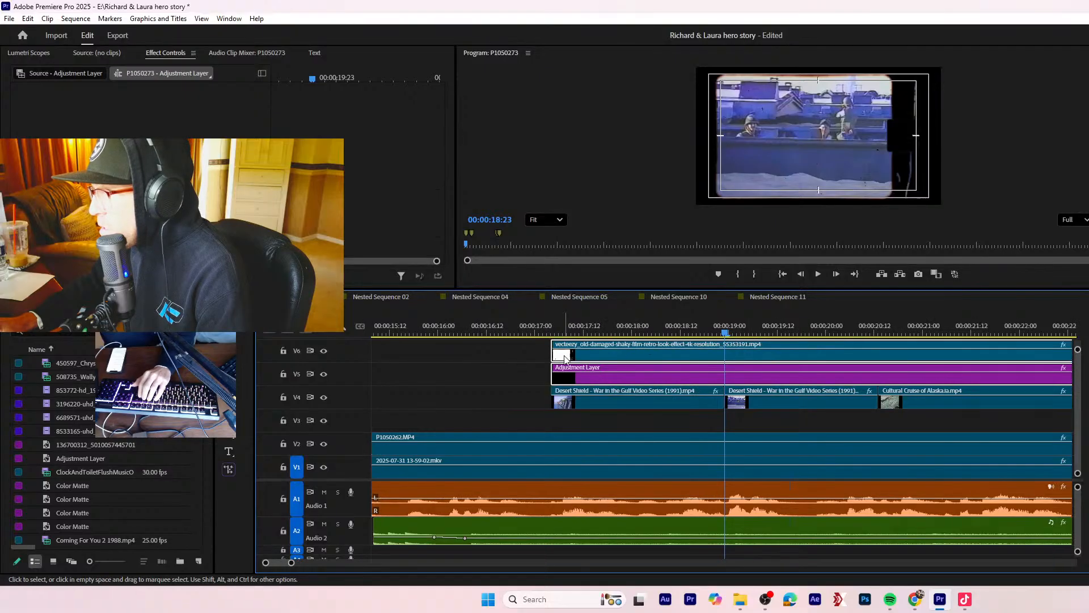
pyautogui.moveTo(574, 355); pyautogui.dragTo(575, 344)
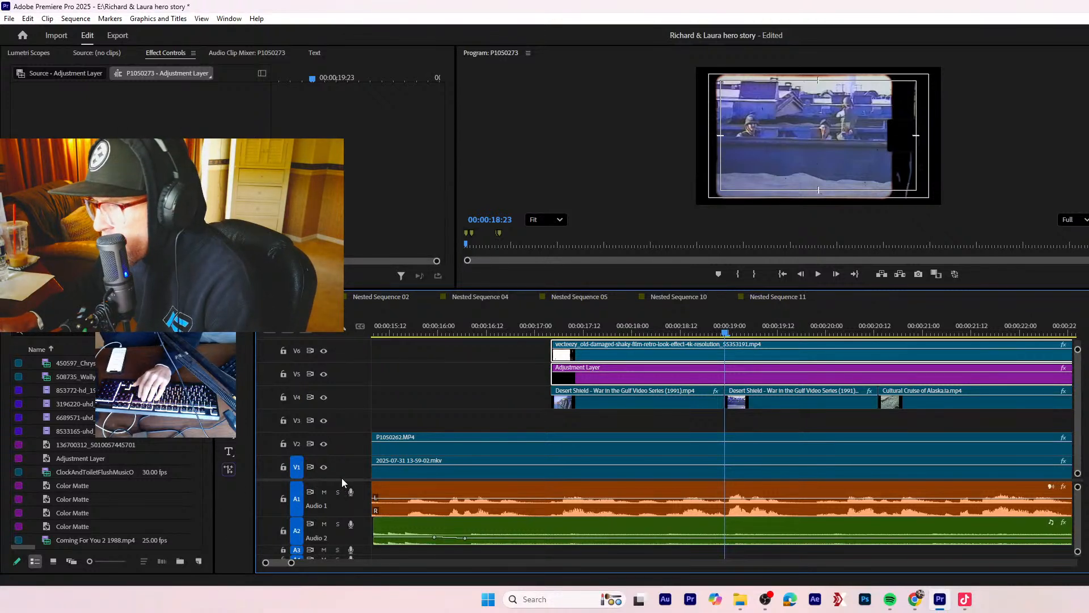
pyautogui.moveTo(348, 479); pyautogui.dragTo(347, 529)
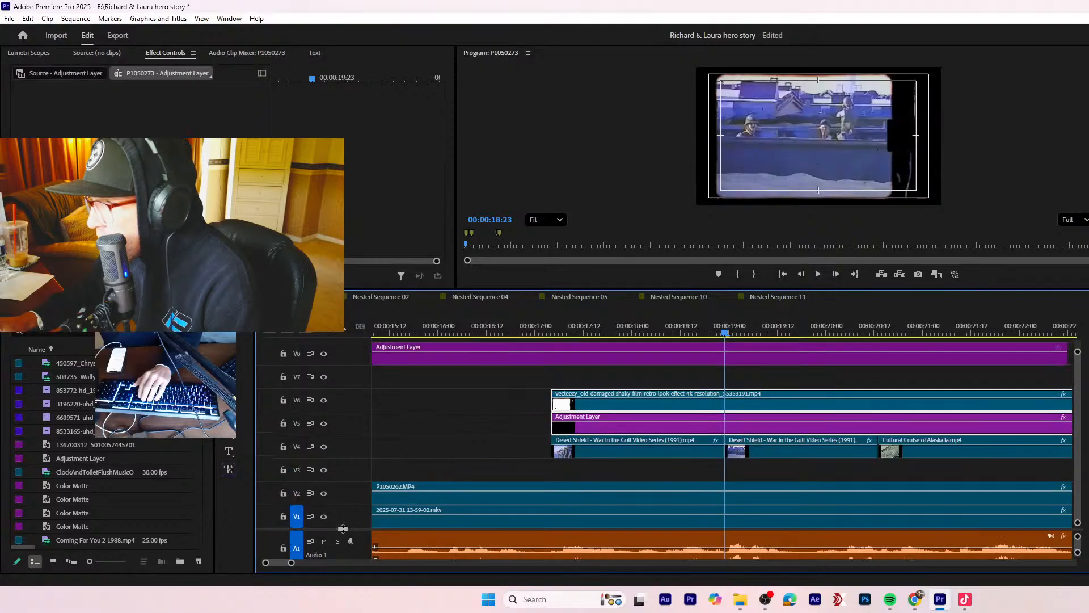
pyautogui.hotkey('alt', 'Up')
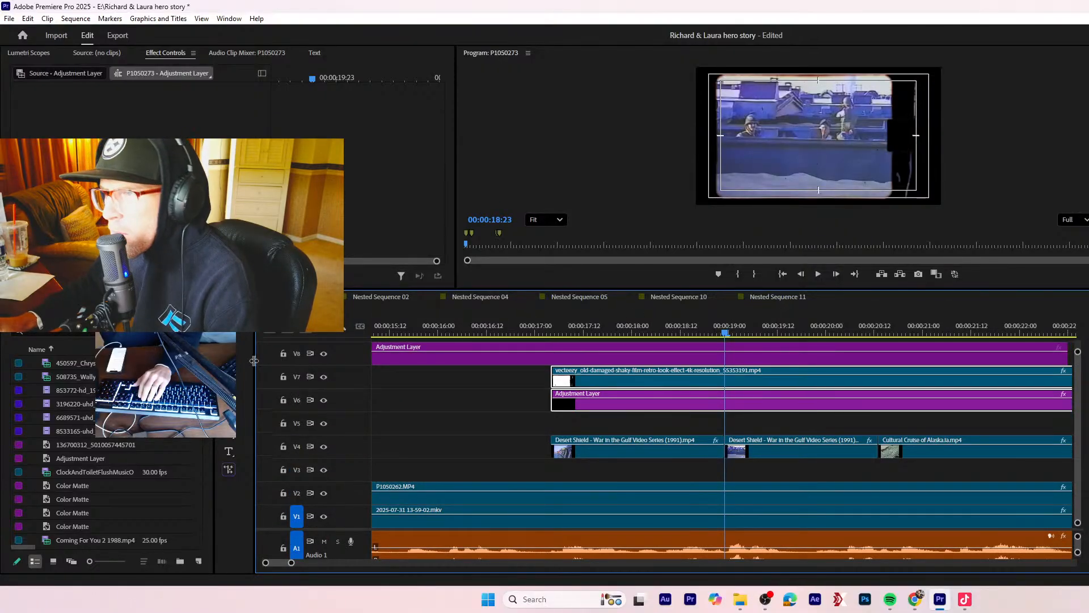
# - Create a new adjustment layer and place it on V5 above the split in the Desert Shield footage
pyautogui.click(178, 507)
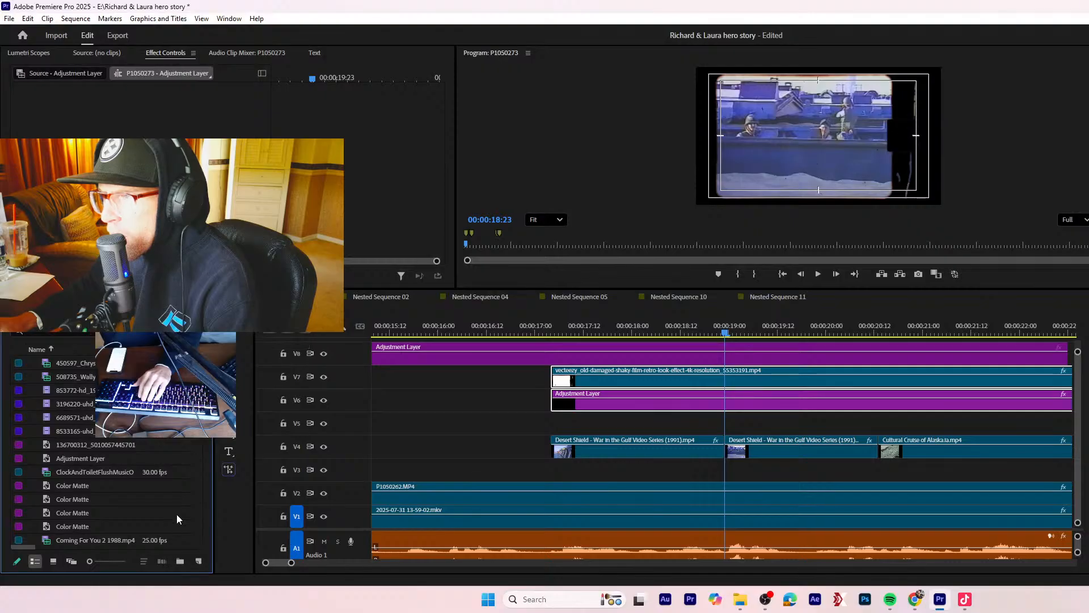
pyautogui.click(198, 561)
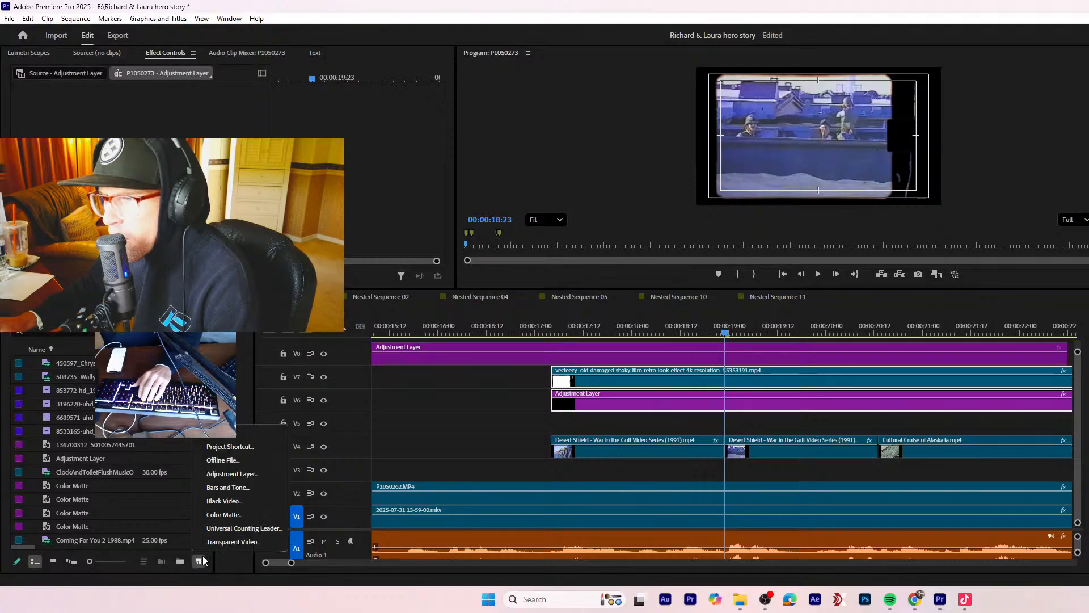
pyautogui.click(224, 479)
pyautogui.click(763, 350)
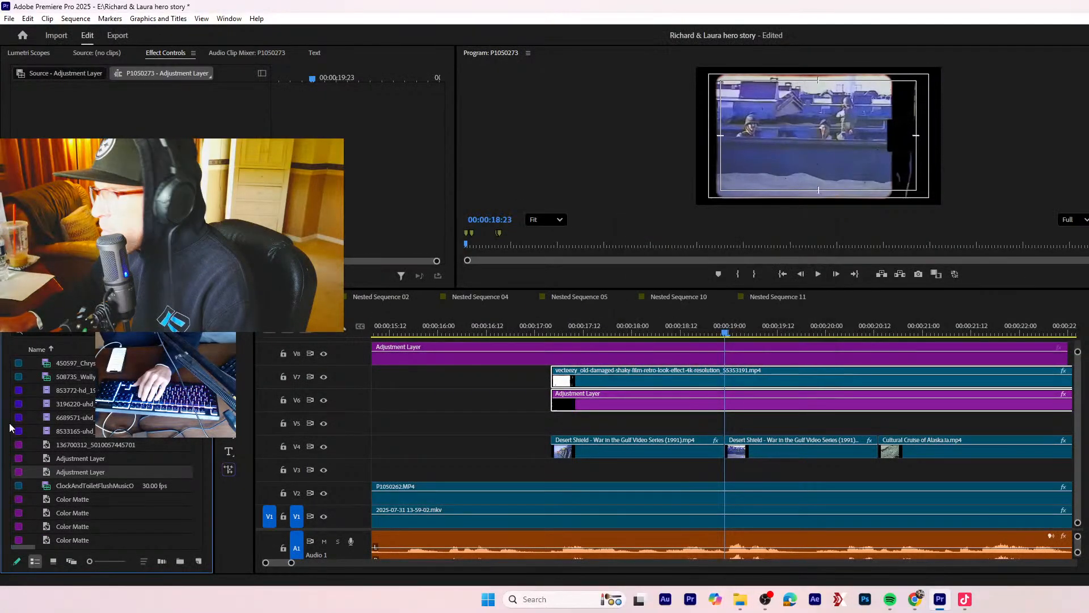
pyautogui.moveTo(75, 473); pyautogui.dragTo(487, 423)
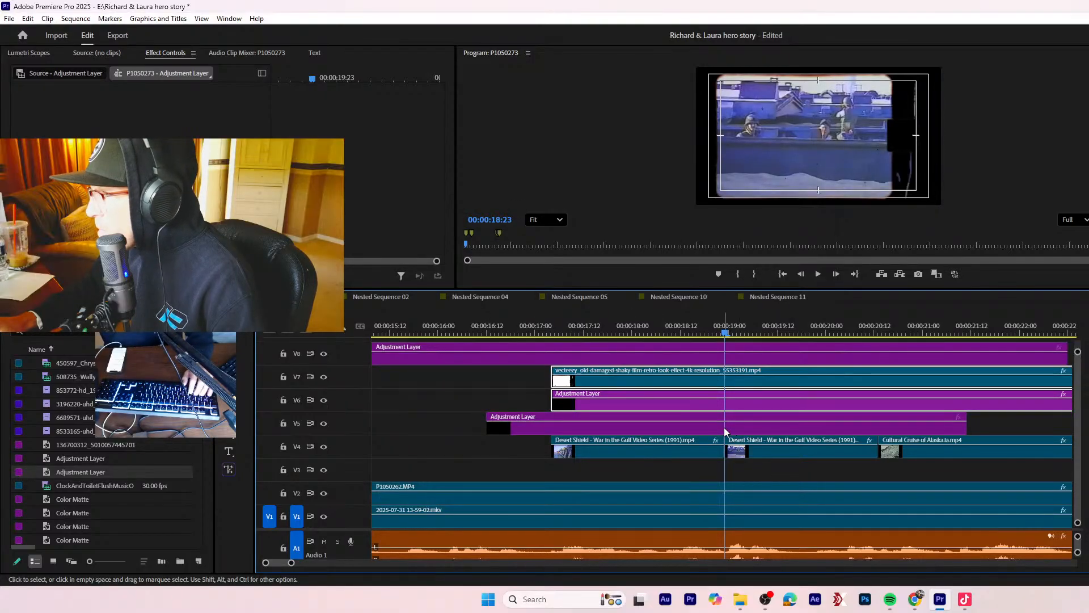
# - Split the new V5 adjustment layer at 00:00:18:23 and delete the part before the cut
pyautogui.hotkey('ctrl', 'k')
pyautogui.click(662, 434)
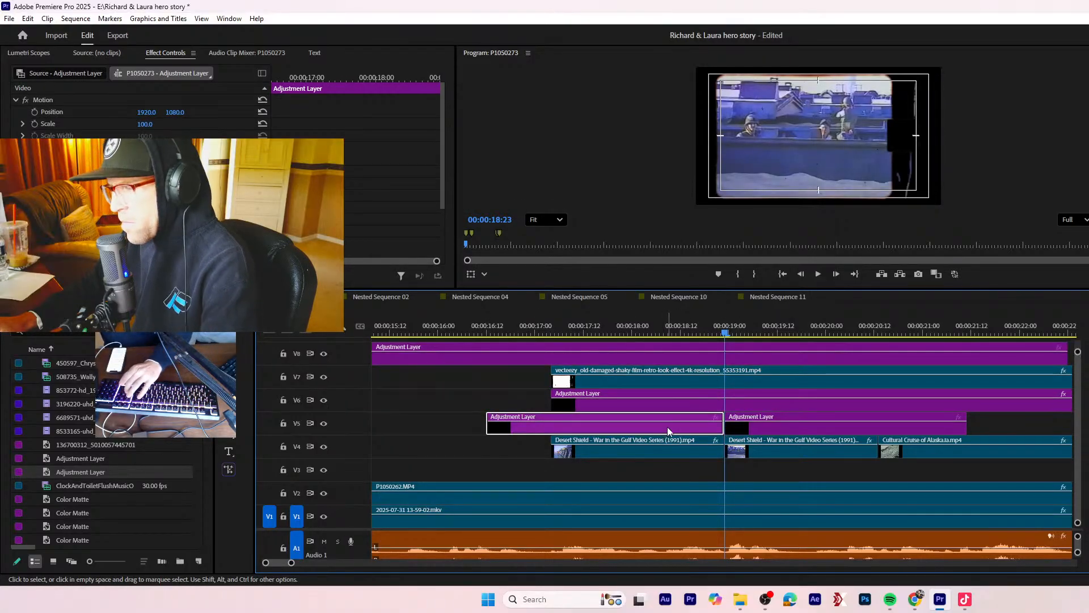
pyautogui.press('Delete')
# - Split the V5 adjustment layer at 00:00:19:04, five frames past the Desert Shield cut, and delete the part after it
pyautogui.press('Right')
pyautogui.press('Right')
pyautogui.press('Right')
pyautogui.press('Right')
pyautogui.press('Right')
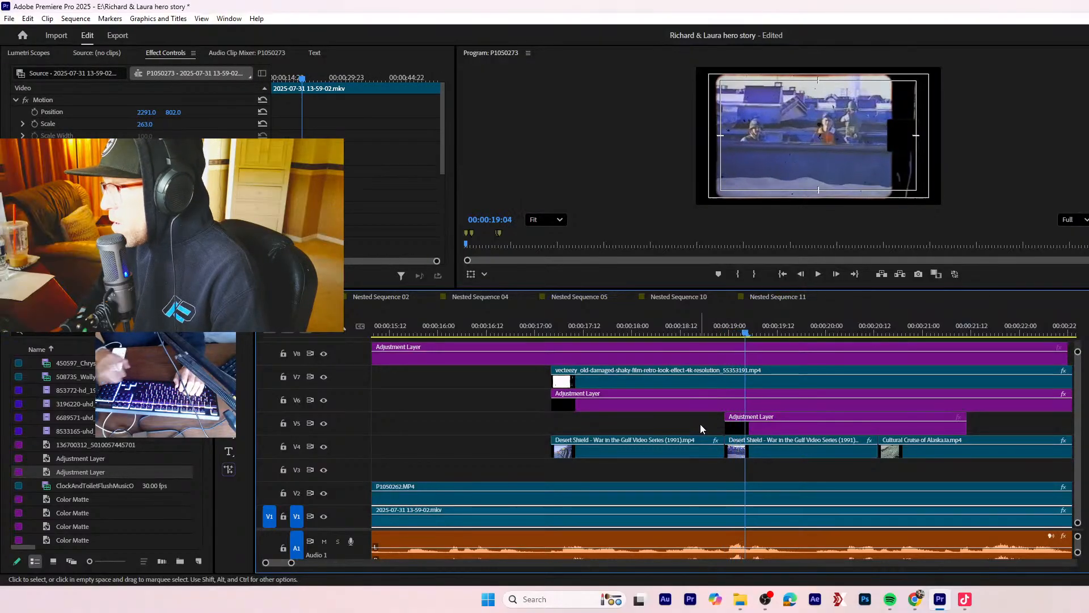
pyautogui.hotkey('ctrl', 'k')
pyautogui.click(793, 433)
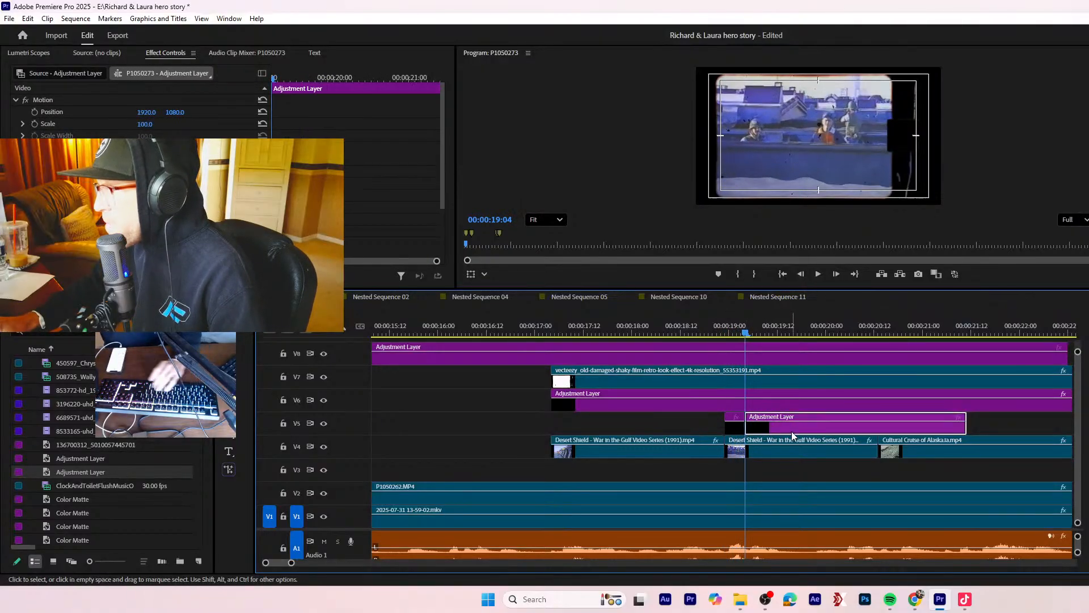
pyautogui.press('Delete')
# - Extend the start of the short V5 adjustment layer back to 00:00:18:18, five frames before the Desert Shield cut
pyautogui.click(722, 332)
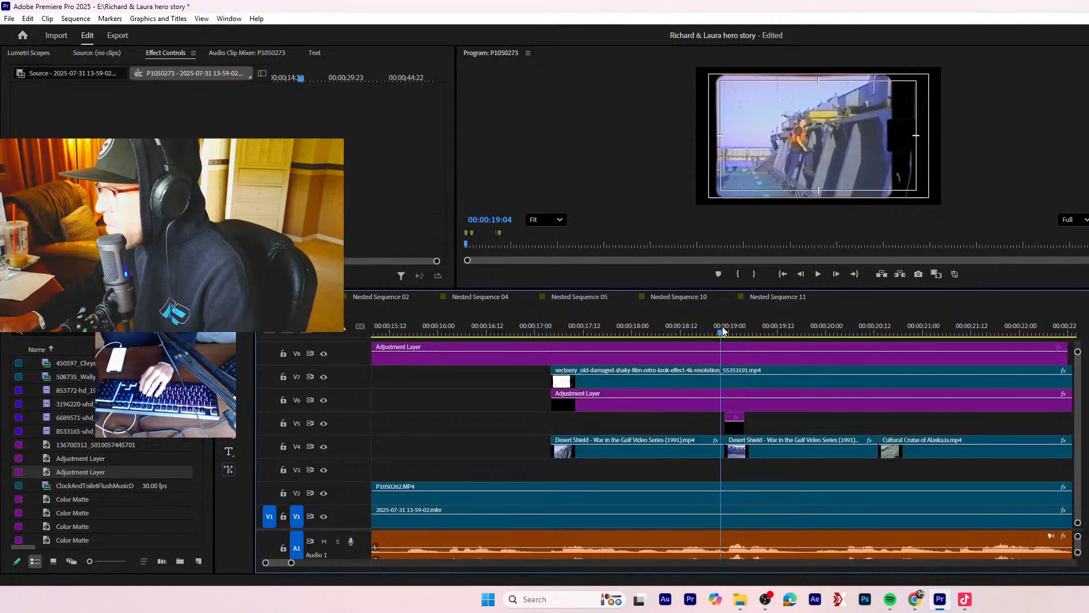
pyautogui.click(726, 332)
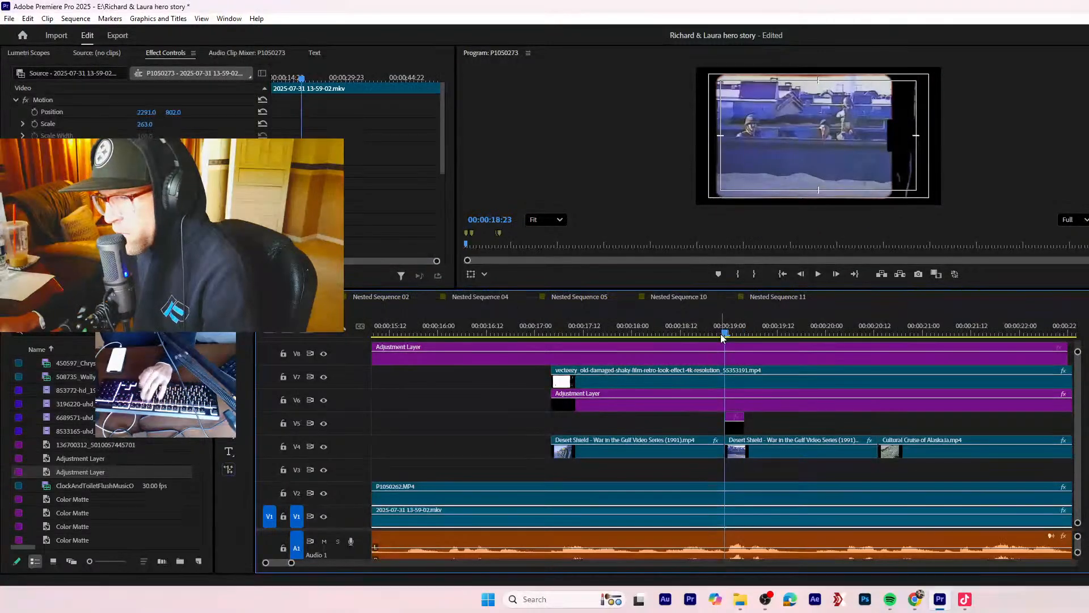
pyautogui.press('=')
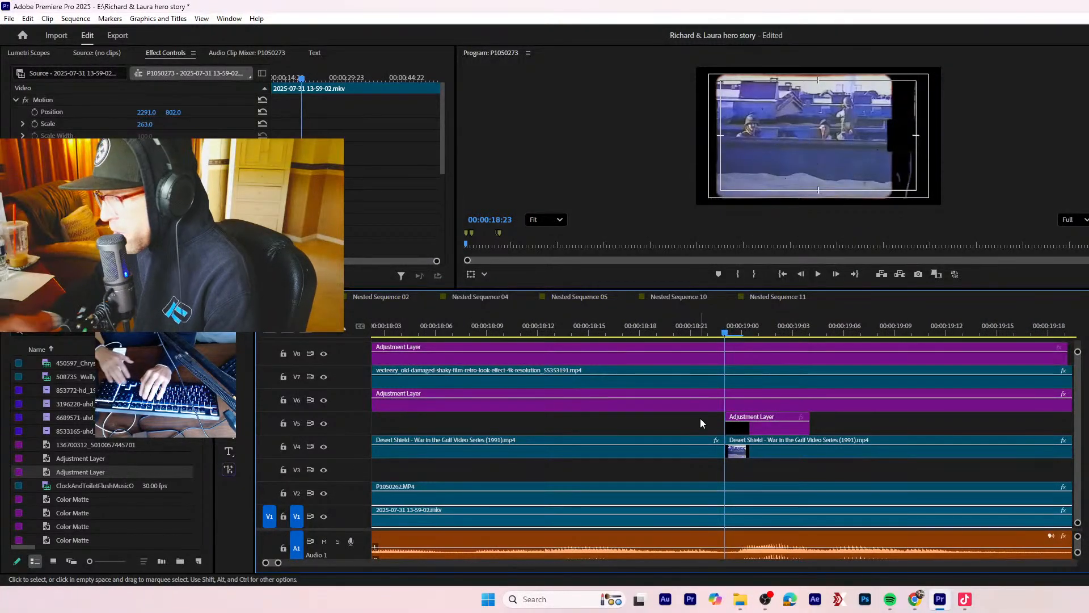
pyautogui.press('Left')
pyautogui.press('Left')
pyautogui.press('Left')
pyautogui.press('Left')
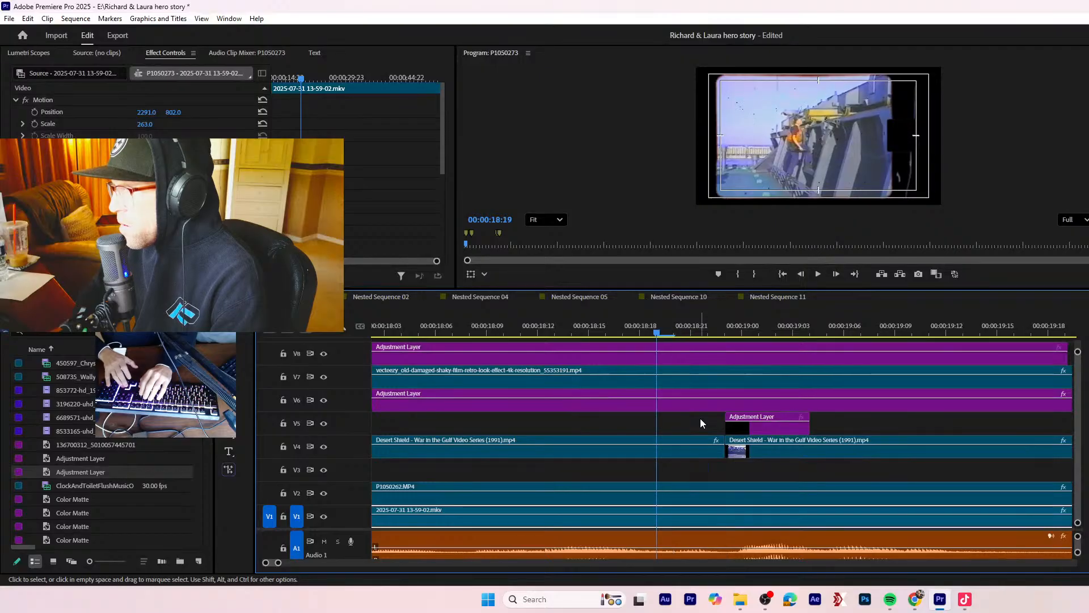
pyautogui.press('Left')
pyautogui.moveTo(731, 430); pyautogui.dragTo(640, 430)
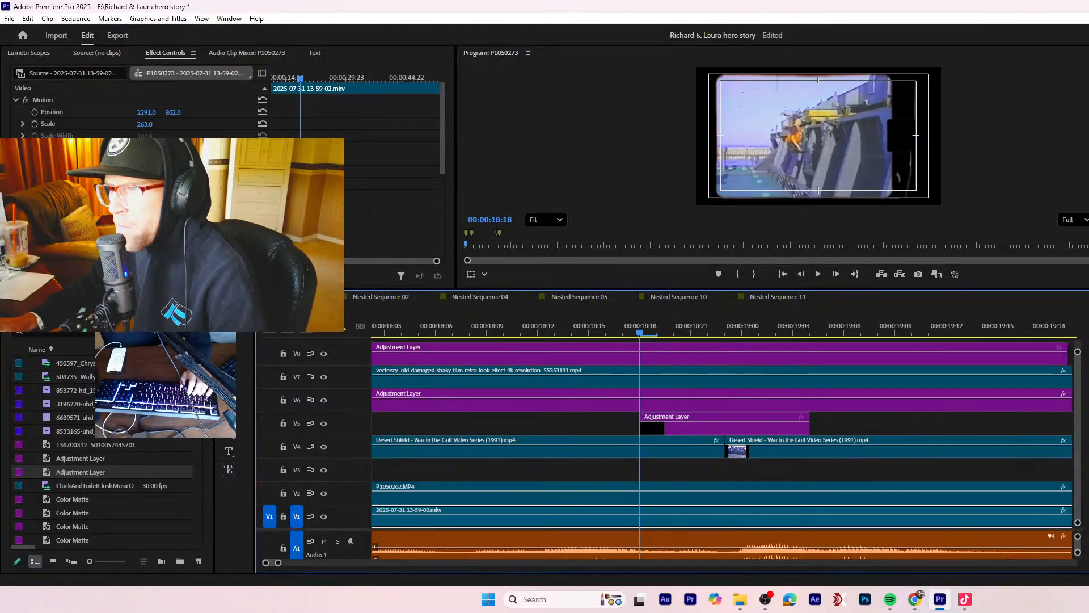
# - Apply the Cross Zoom transition to the V5 adjustment layer and play across the Desert Shield cut from 00:00:18:15
pyautogui.hotkey('ctrl', 'space')
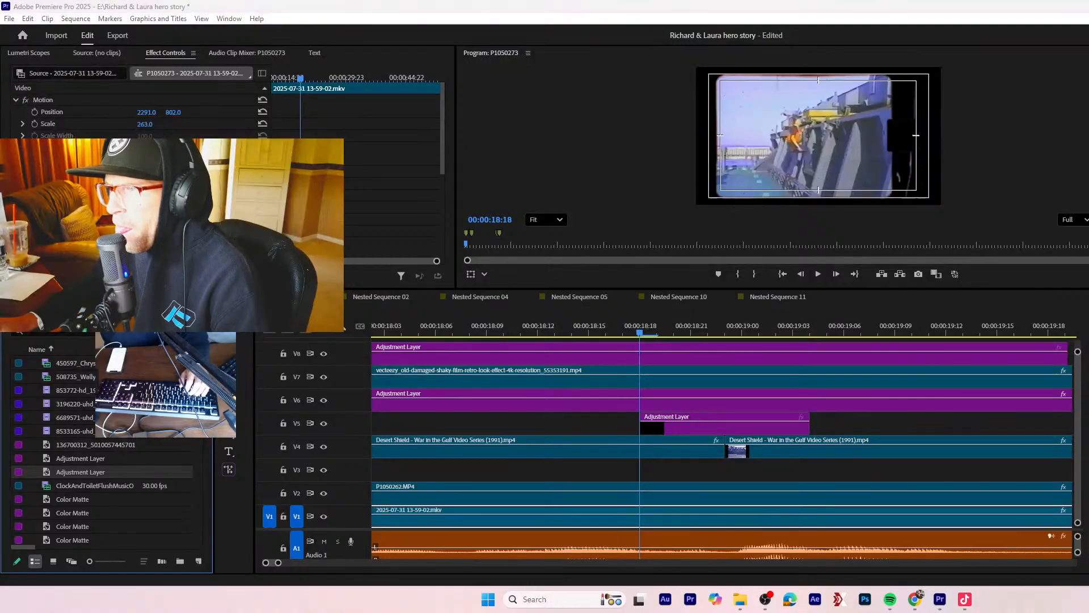
pyautogui.press('Return')
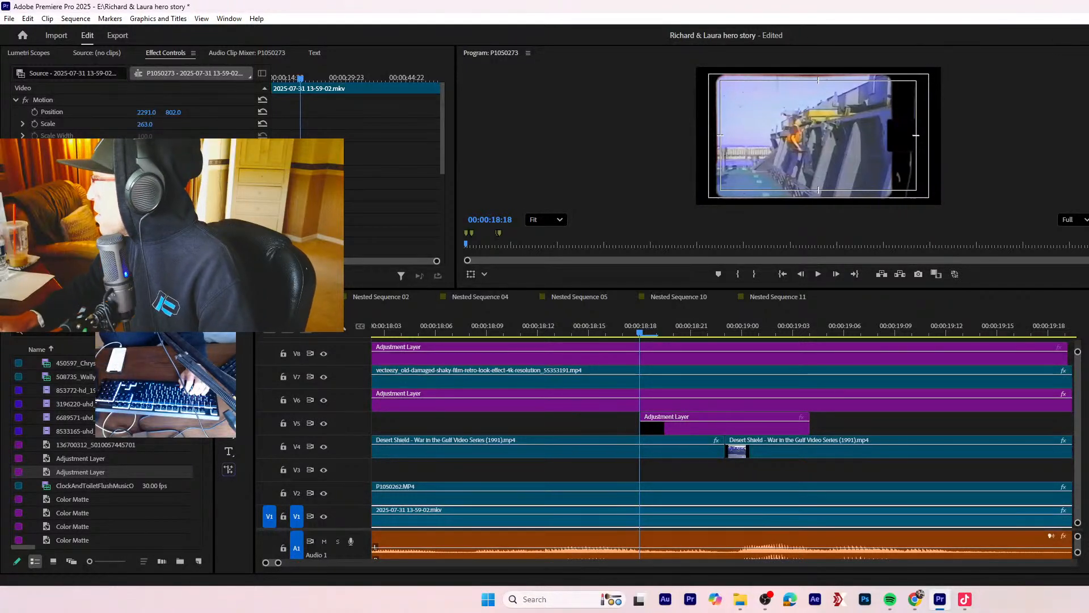
pyautogui.moveTo(571, 474); pyautogui.dragTo(643, 434)
pyautogui.click(588, 327)
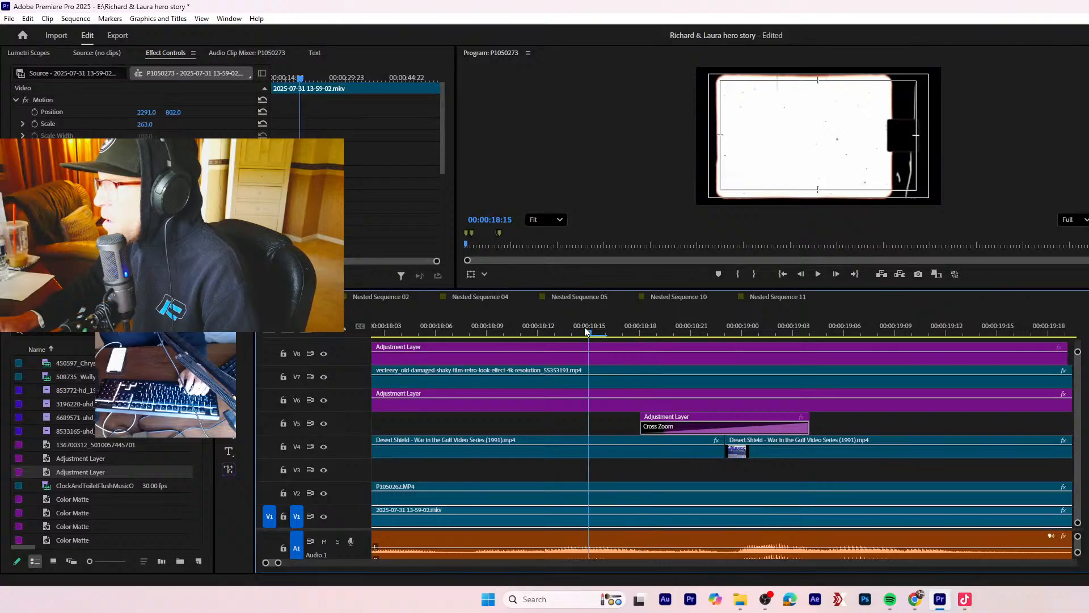
pyautogui.press('space')
pyautogui.press('space')
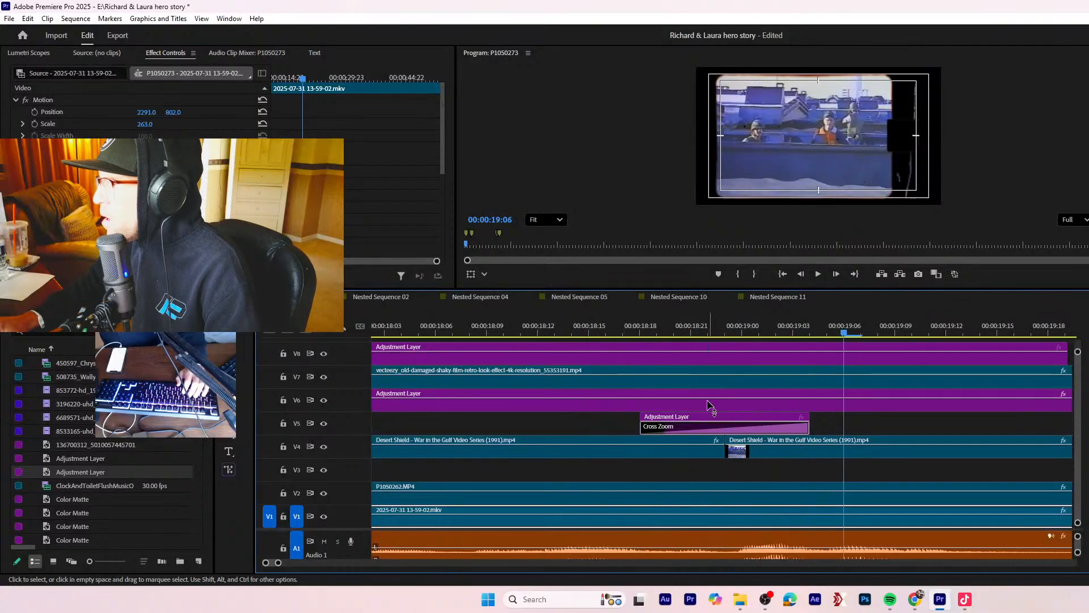
# - Remove the Cross Zoom transition from the V5 adjustment layer and return the playhead to the cut at 00:00:18:23
pyautogui.click(736, 430)
pyautogui.press('Delete')
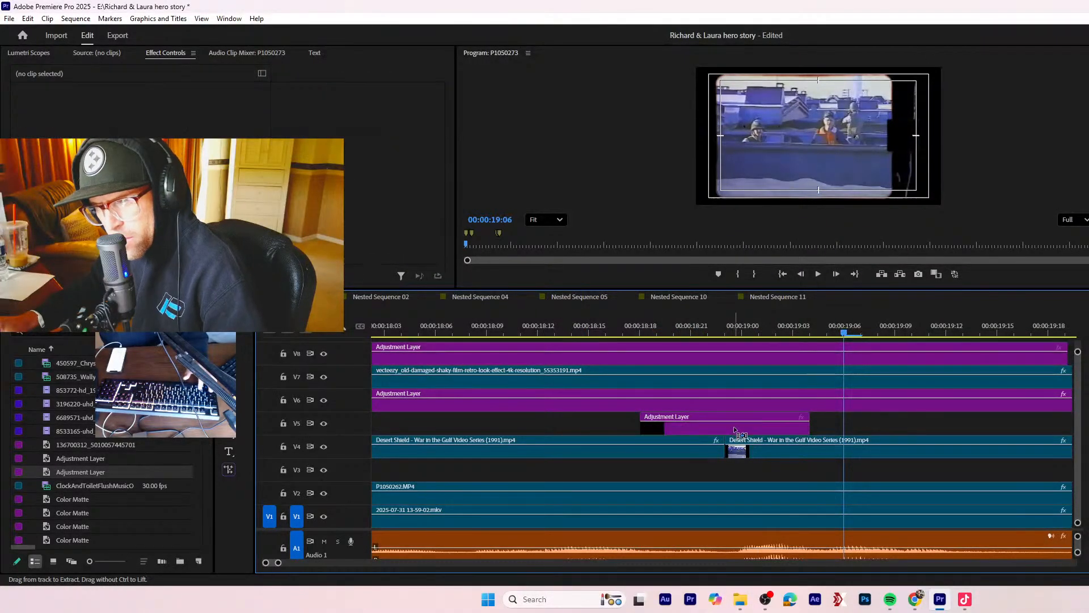
pyautogui.moveTo(677, 335); pyautogui.dragTo(725, 334)
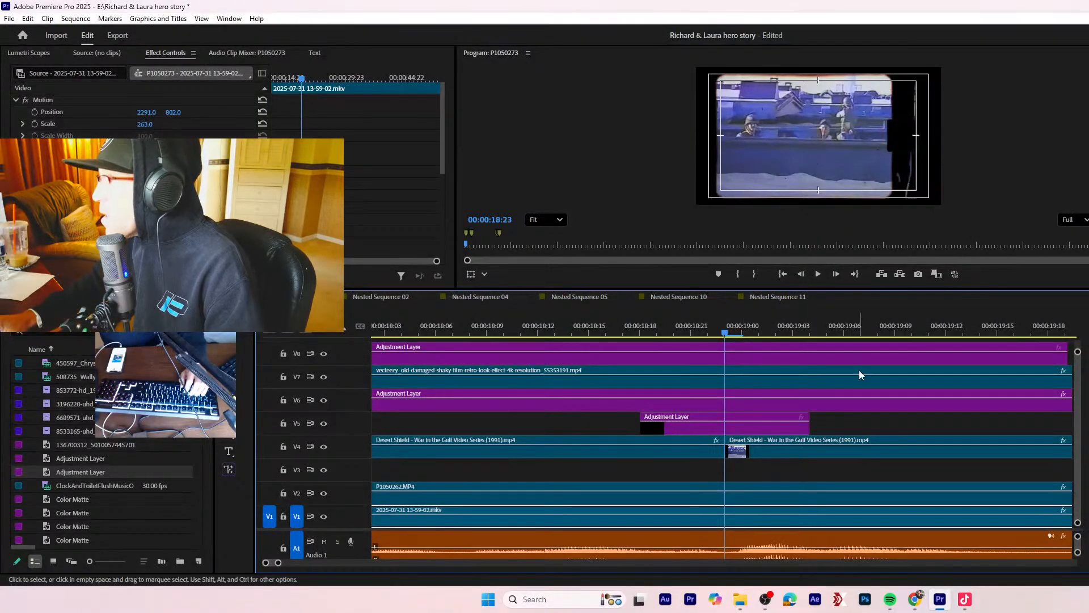
# - Try a swirl distortion effect on the V5 adjustment layer and play it across the Desert Shield cut
pyautogui.click(767, 425)
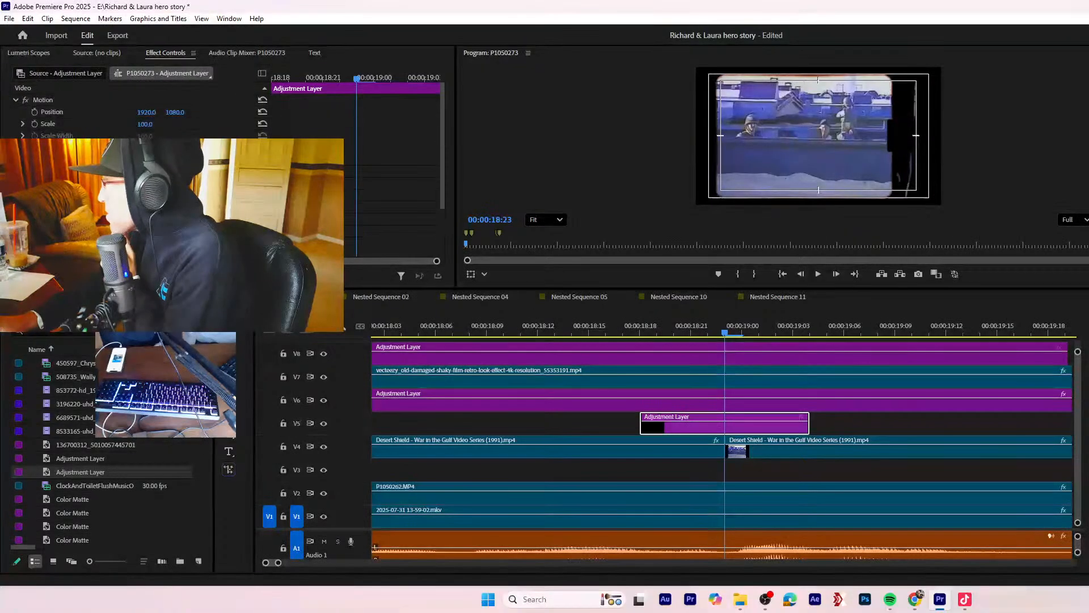
pyautogui.moveTo(344, 329); pyautogui.dragTo(720, 428)
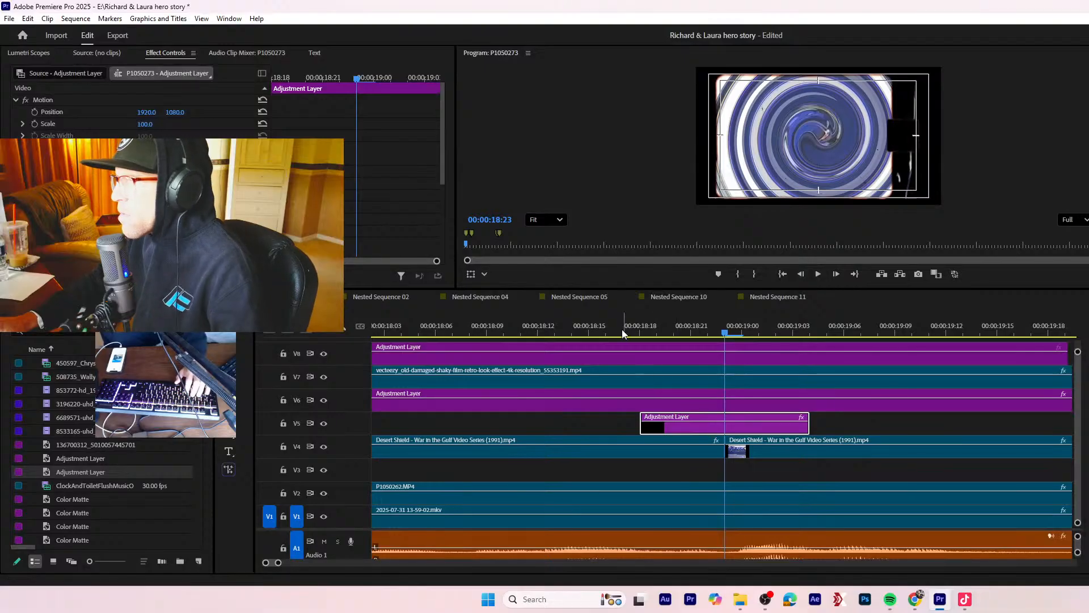
pyautogui.press('space')
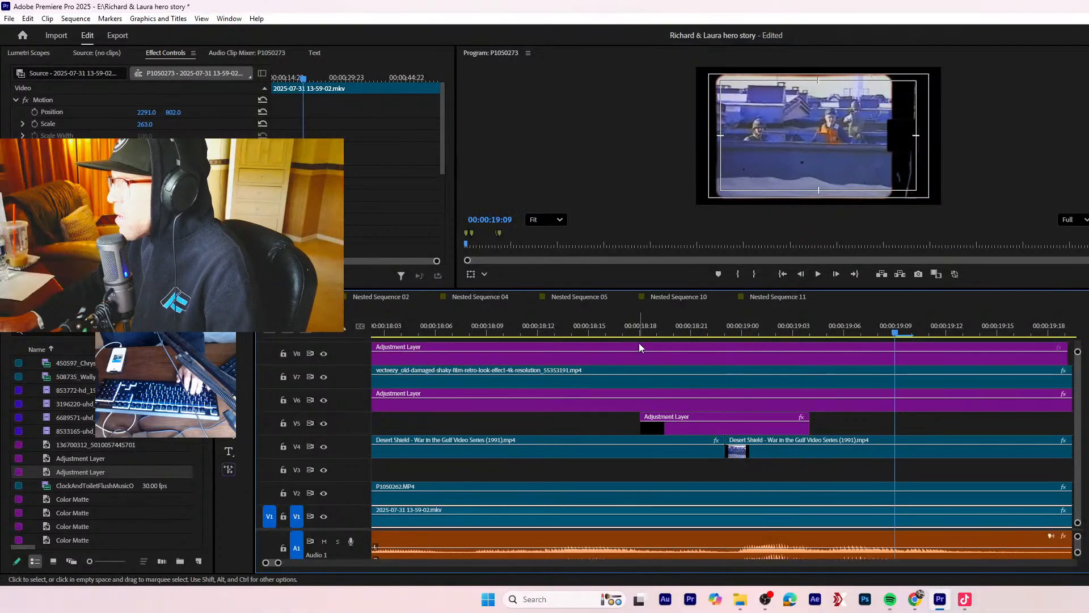
# - Return to the cut at 00:00:18:23 and delete the short V5 adjustment layer above it
pyautogui.moveTo(748, 336); pyautogui.dragTo(724, 335)
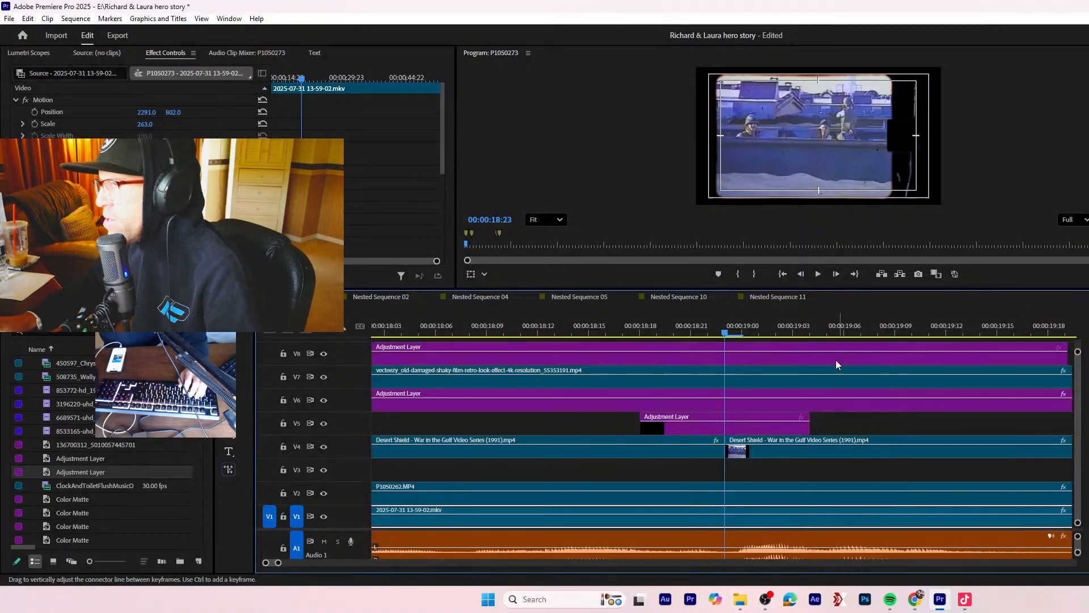
pyautogui.click(717, 425)
pyautogui.press('Delete')
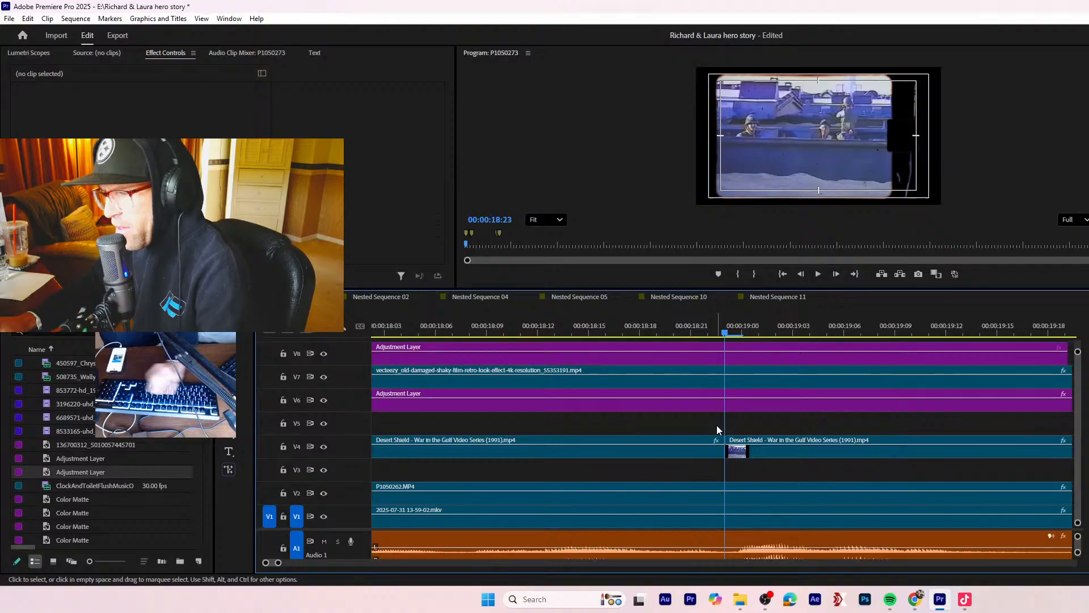
# - Play from just before the Desert Shield cut through the Alaska and archive footage to the interview shot at 00:00:31:06
pyautogui.click(632, 330)
pyautogui.press('space')
pyautogui.press('-')
pyautogui.press('-')
pyautogui.press('-')
pyautogui.press('-')
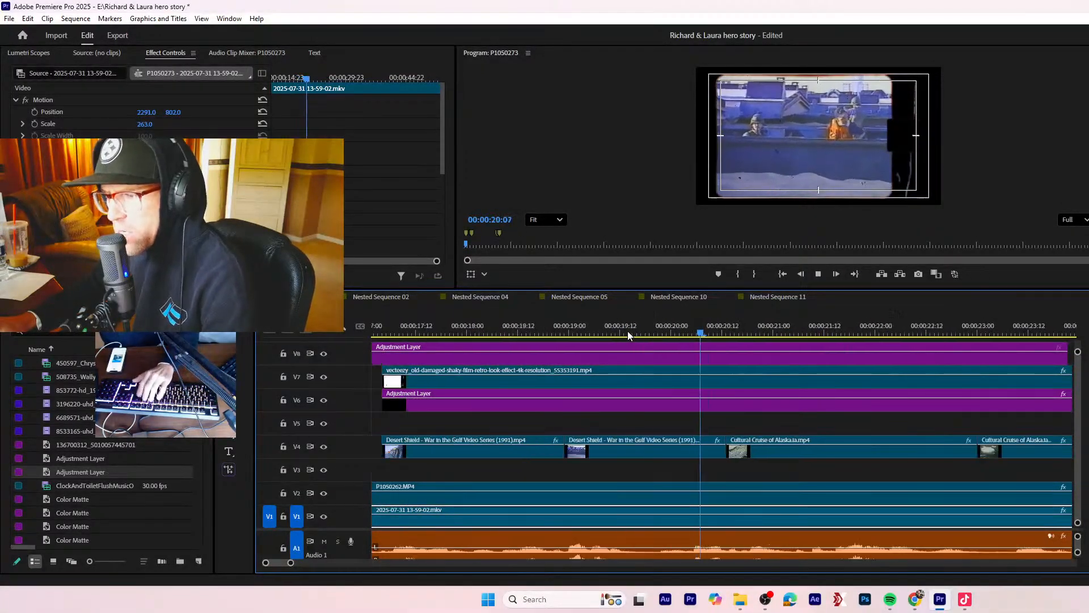
pyautogui.press('=')
pyautogui.press('=')
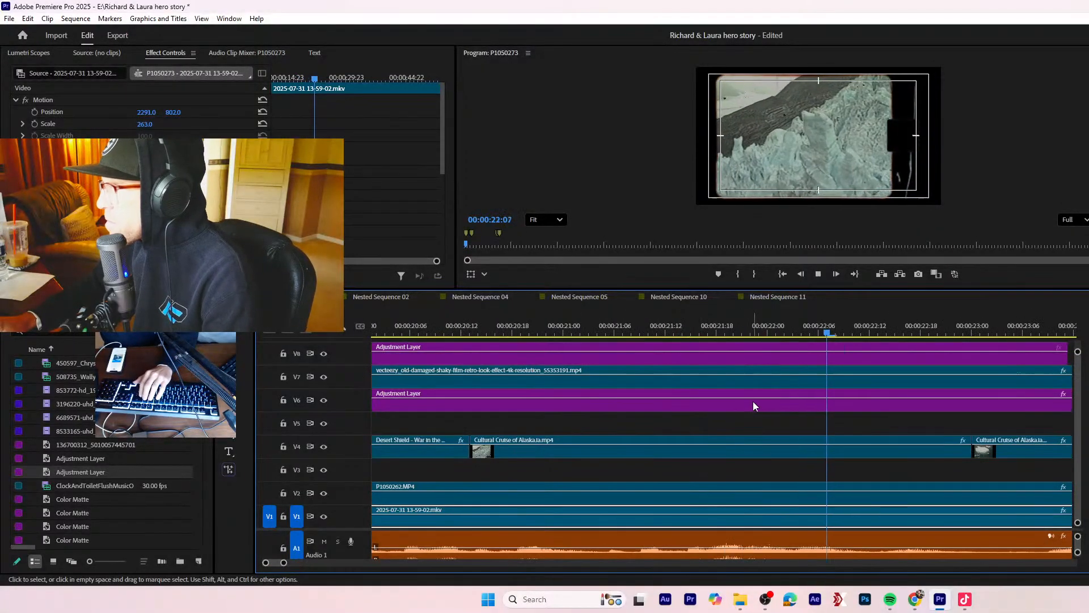
pyautogui.press('-')
pyautogui.press('-')
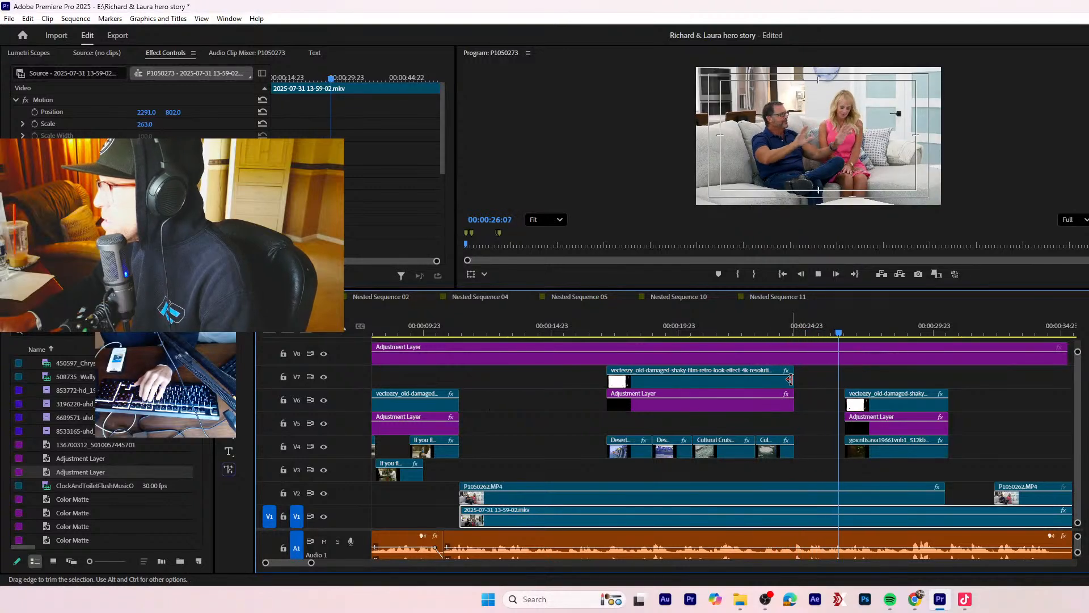
pyautogui.press('=')
pyautogui.press('=')
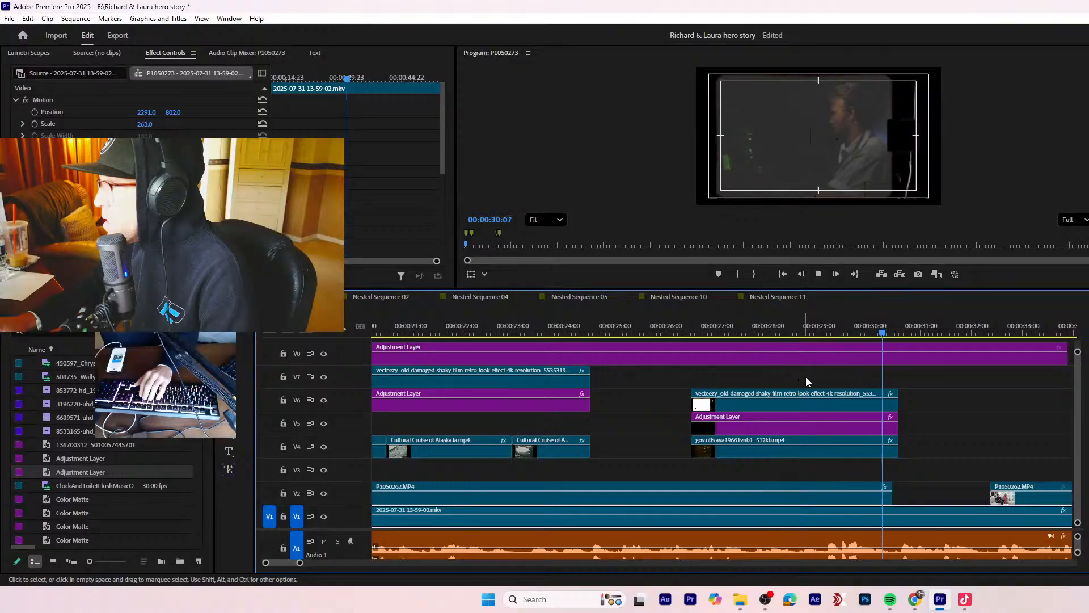
pyautogui.press('space')
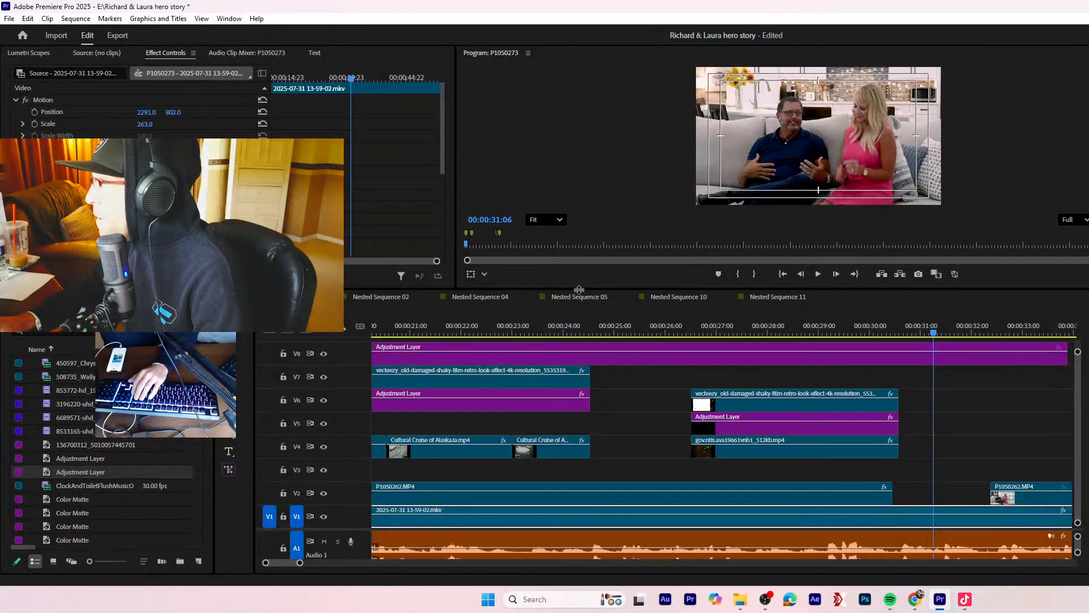
# - Show the Lumetri Scopes, enlarge the program monitor, and set its preview zoom to Fit
pyautogui.click(544, 220)
pyautogui.click(541, 269)
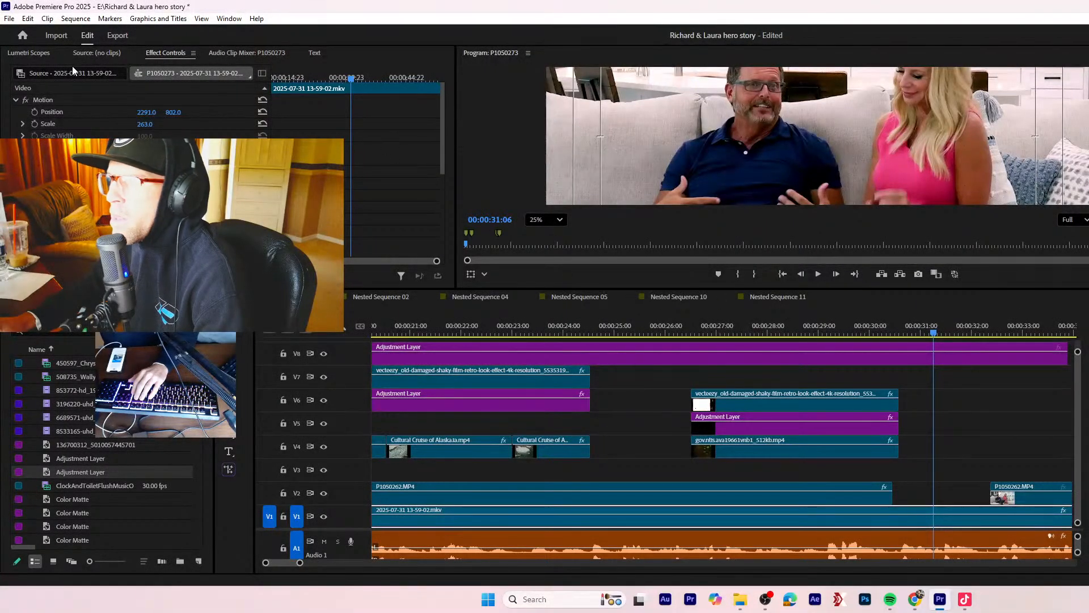
pyautogui.click(28, 53)
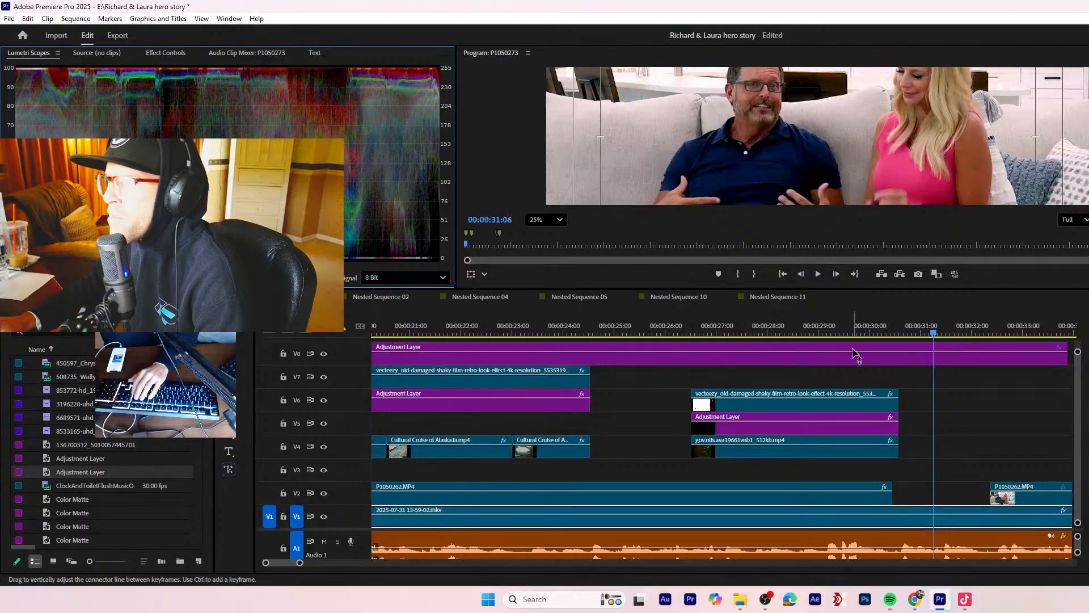
pyautogui.moveTo(851, 289); pyautogui.dragTo(851, 376)
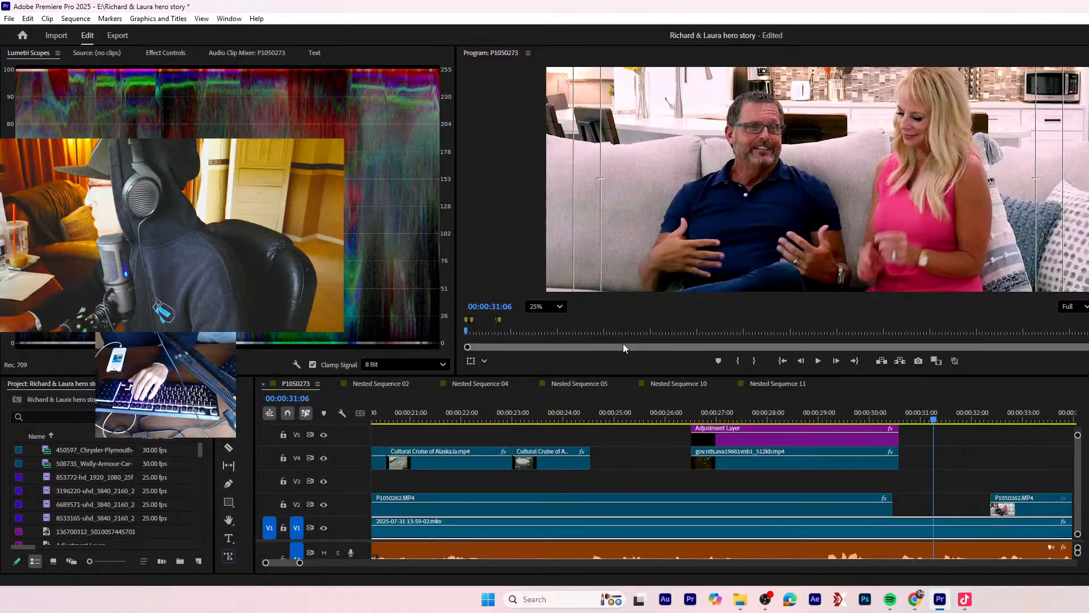
pyautogui.click(542, 308)
pyautogui.click(551, 325)
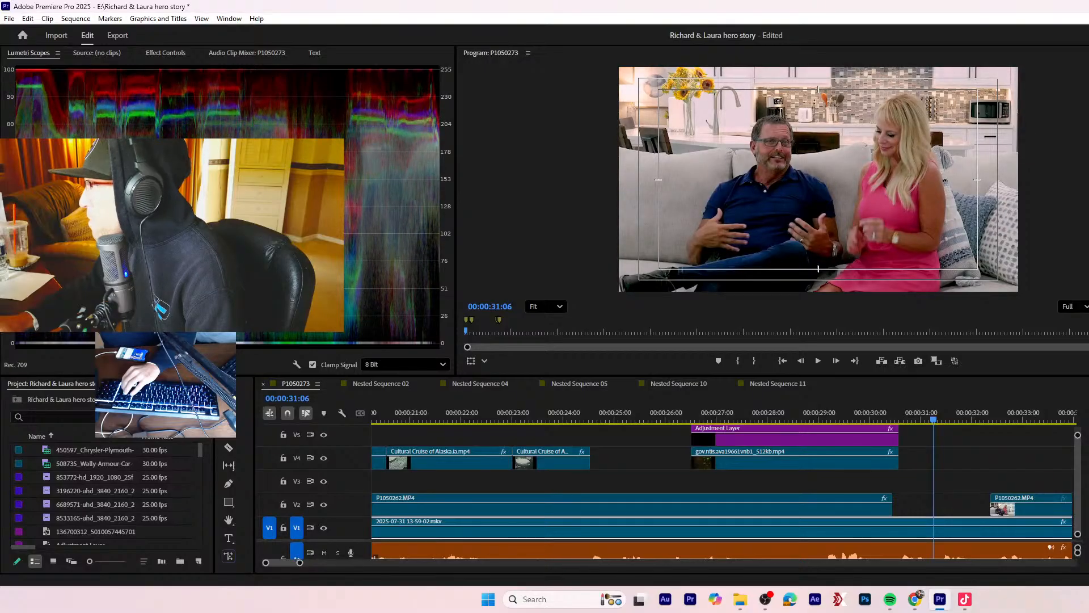
# - Play the interview from 00:00:25:06 to 00:00:33:05 to compare the colour of the two camera angles
pyautogui.click(627, 418)
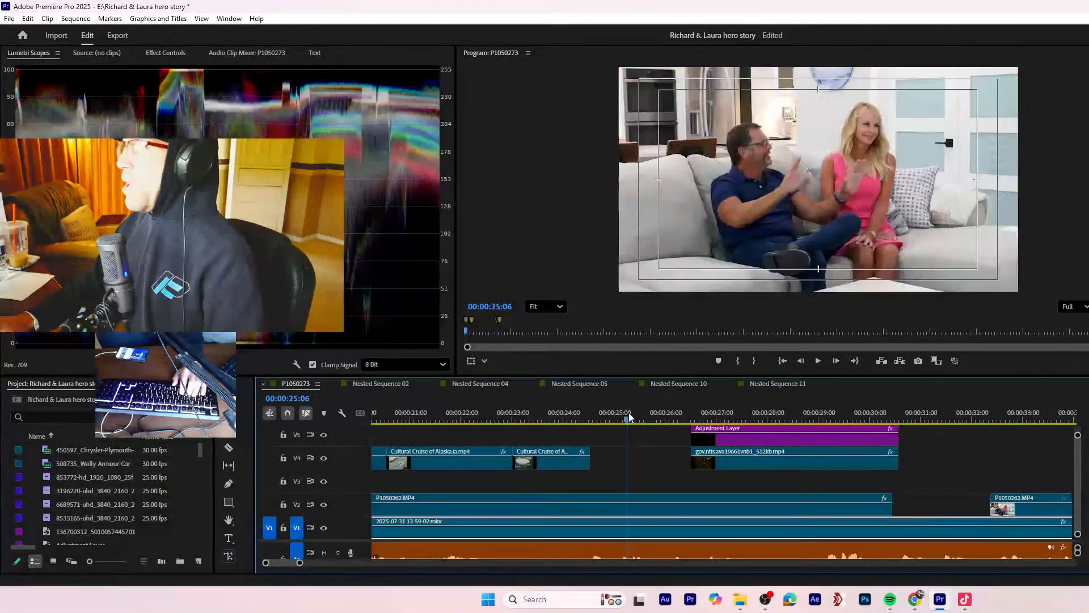
pyautogui.press('space')
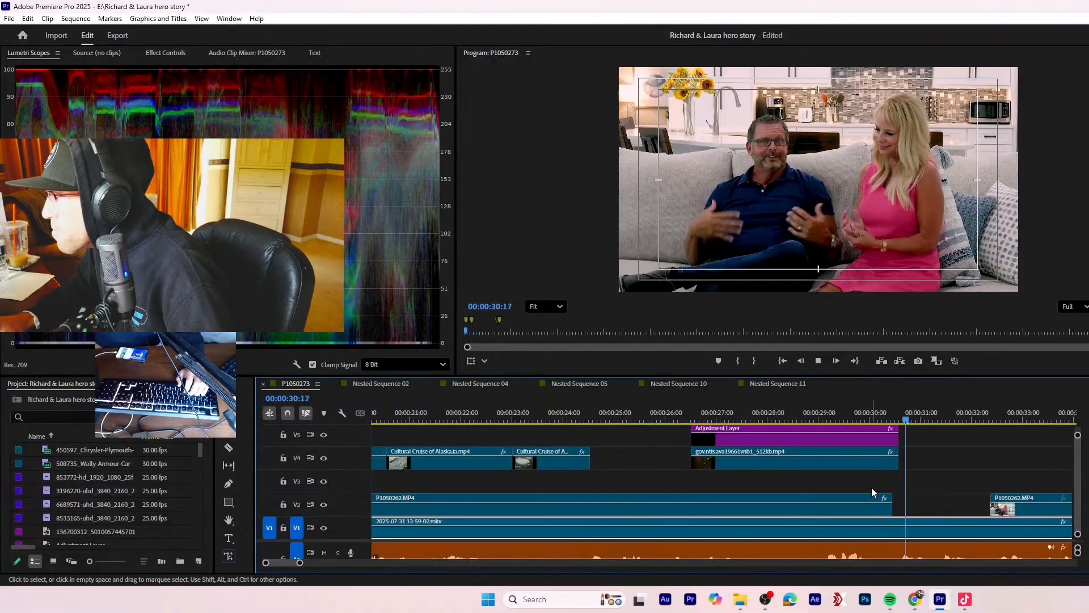
pyautogui.press('space')
pyautogui.press('-')
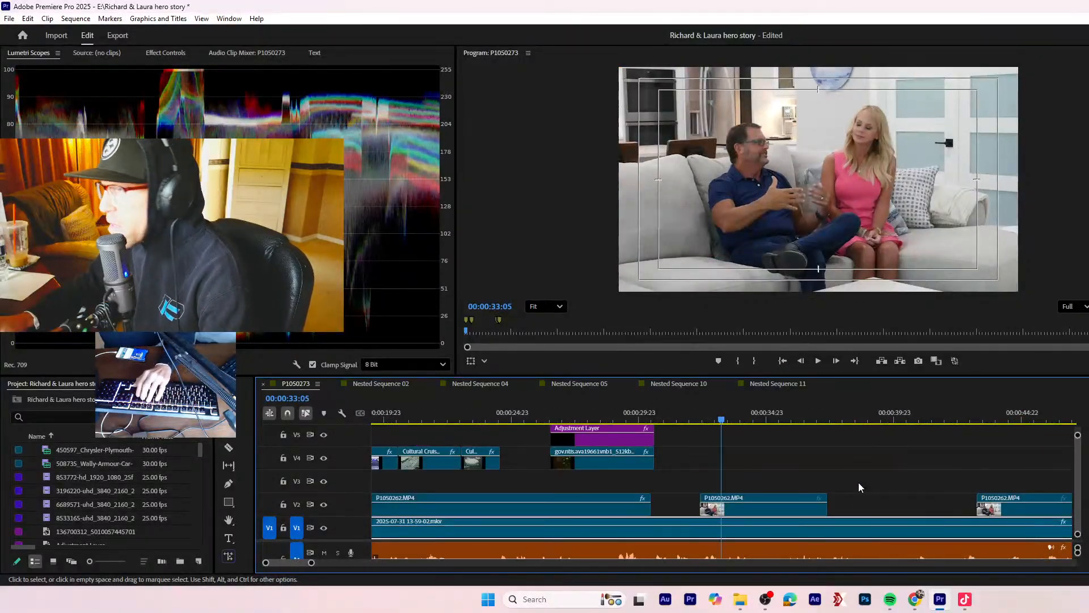
# - Copy the Lumetri colour correction from the first P1050262.MP4 clip on V2 to the two later P1050262.MP4 clips
pyautogui.press('-')
pyautogui.press('-')
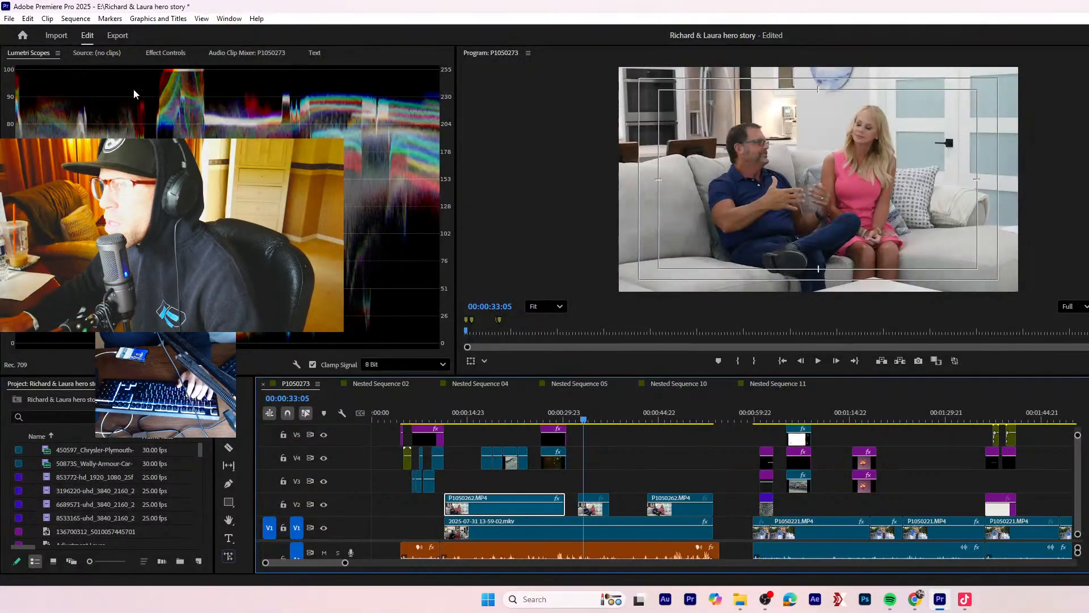
pyautogui.click(165, 52)
pyautogui.scroll(-1, 72, 340)
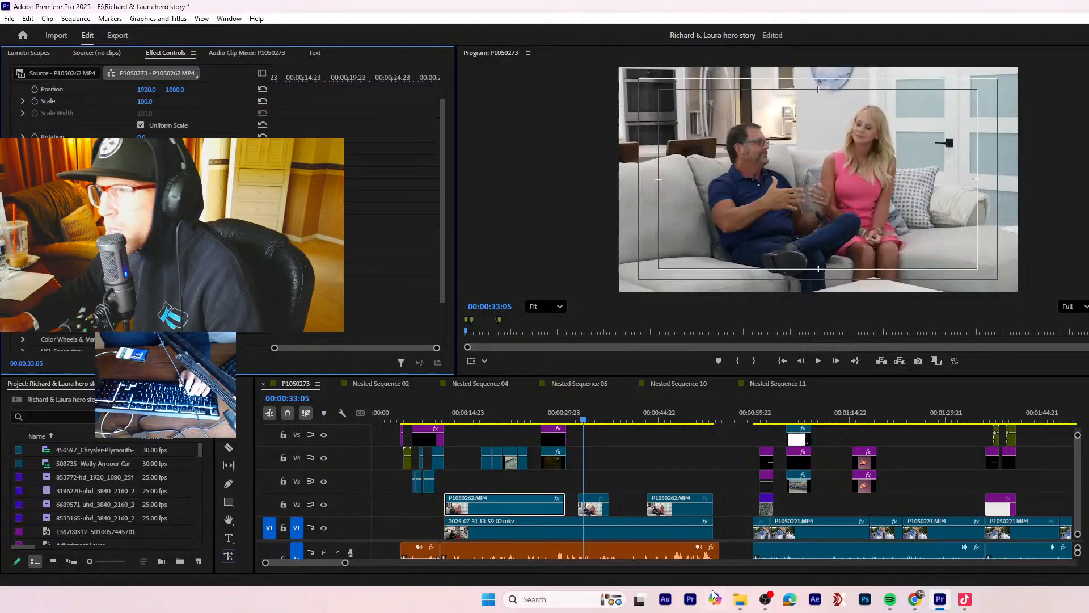
pyautogui.moveTo(681, 480); pyautogui.dragTo(605, 517)
pyautogui.press('space')
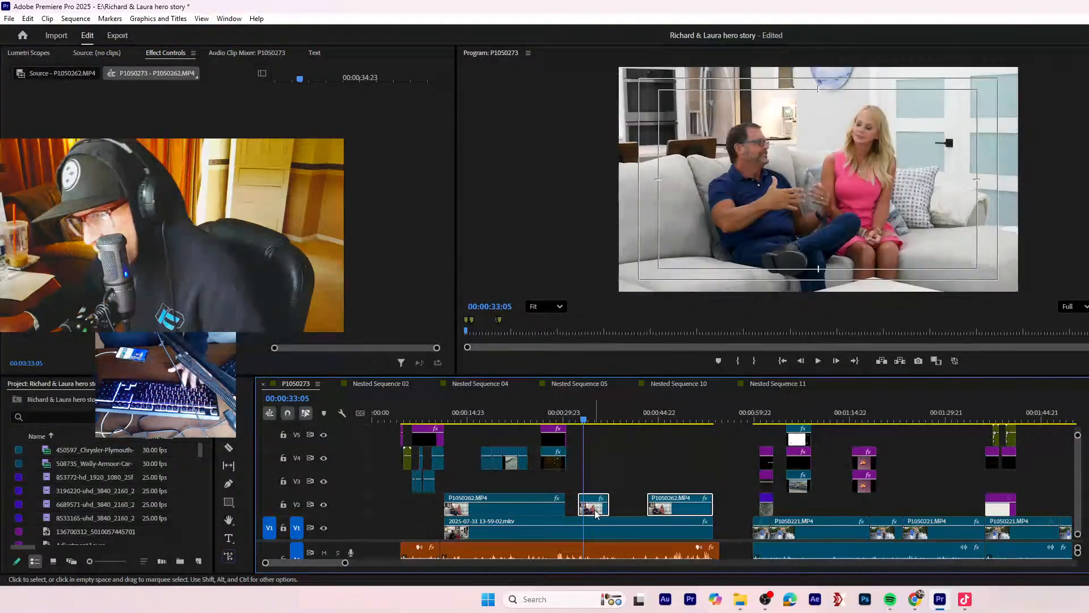
pyautogui.press('=')
pyautogui.press('=')
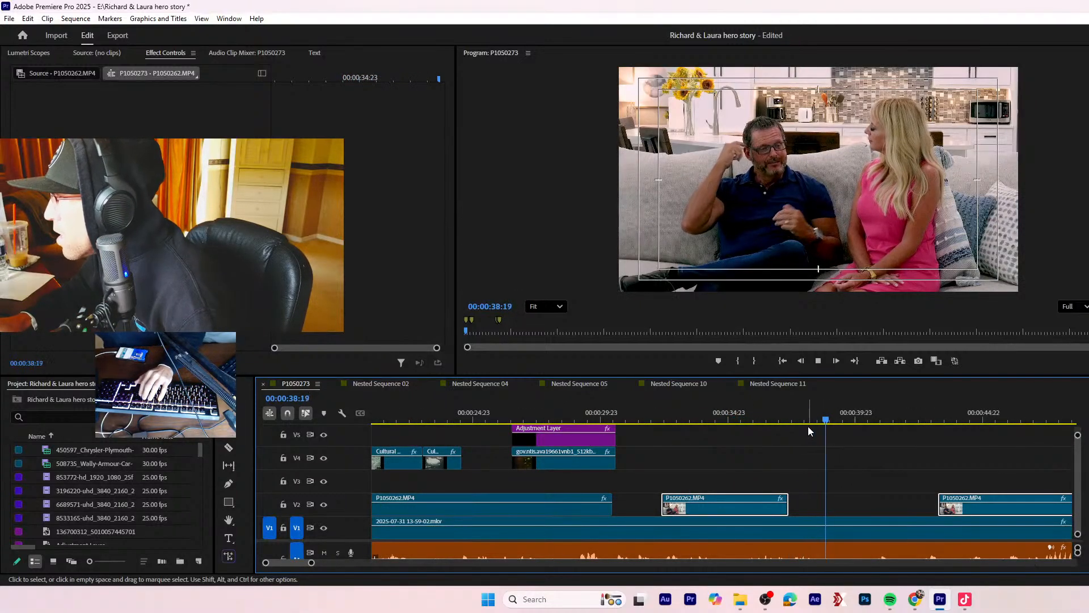
pyautogui.click(890, 521)
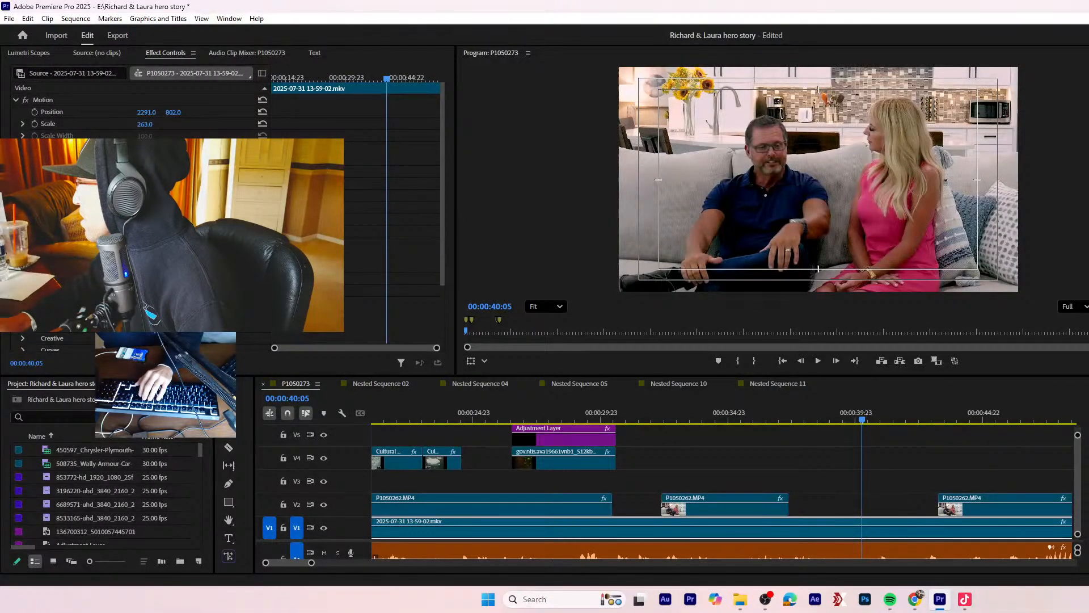
# - Play the interview on from 00:00:40:05 to about 00:00:48:11, and replay it from about 00:00:29
pyautogui.press('space')
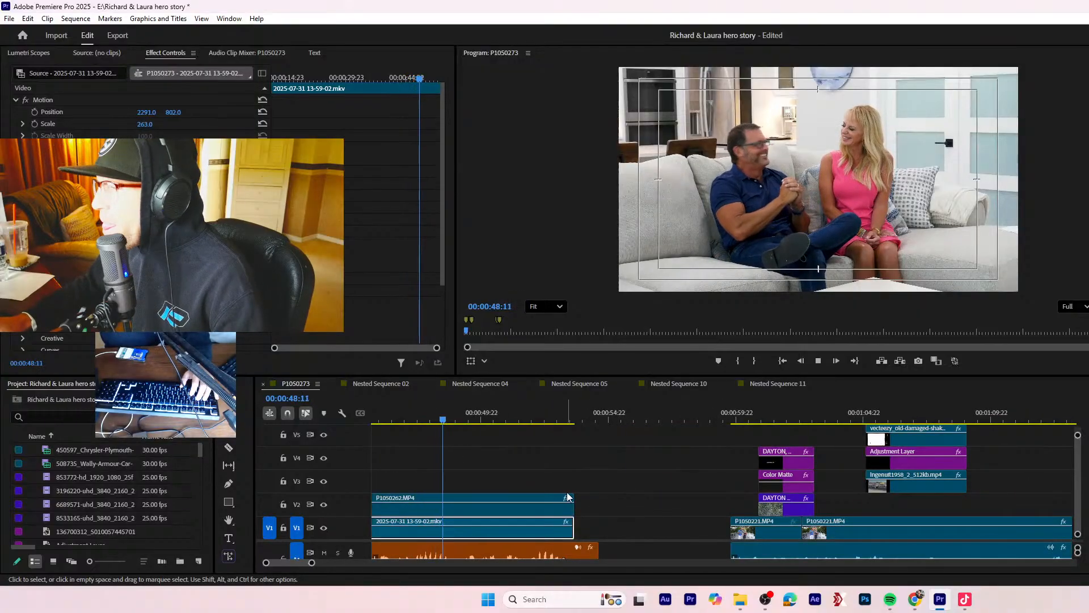
pyautogui.moveTo(389, 415); pyautogui.dragTo(464, 418)
pyautogui.press('space')
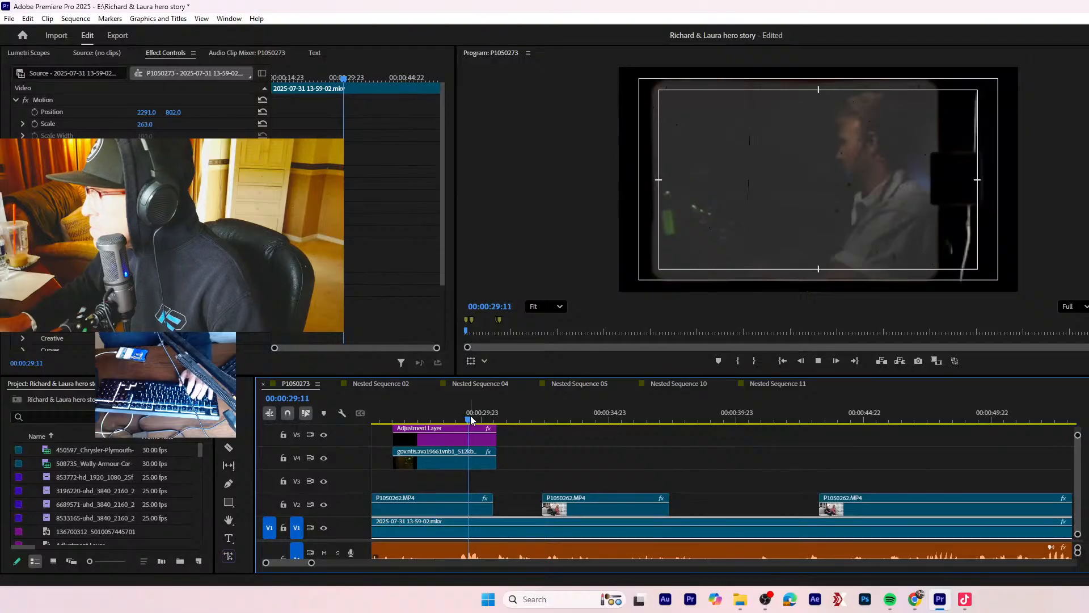
pyautogui.press('space')
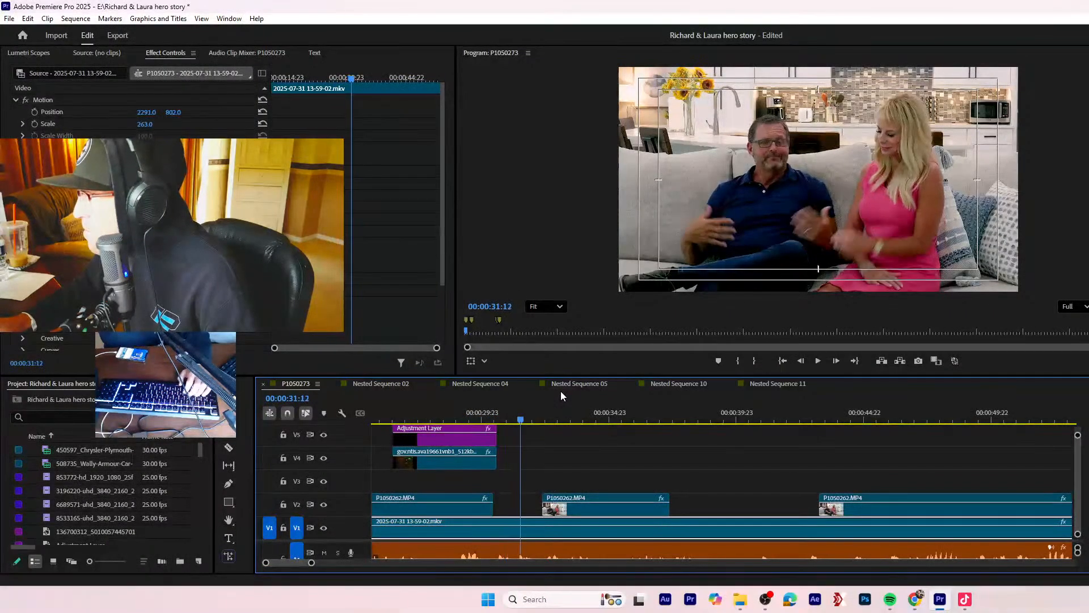
pyautogui.moveTo(149, 127); pyautogui.dragTo(119, 118)
pyautogui.press('space')
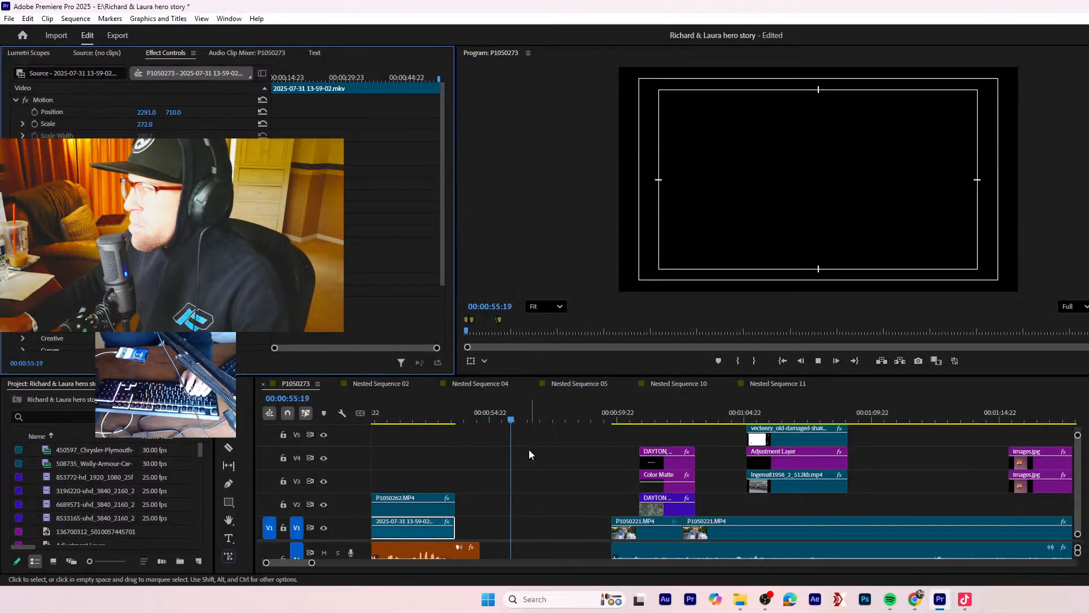
# - Select the ES_Oro - Azucares.wav music clip and adjust the timeline layout to show its audio track and the surrounding sections
pyautogui.click(374, 548)
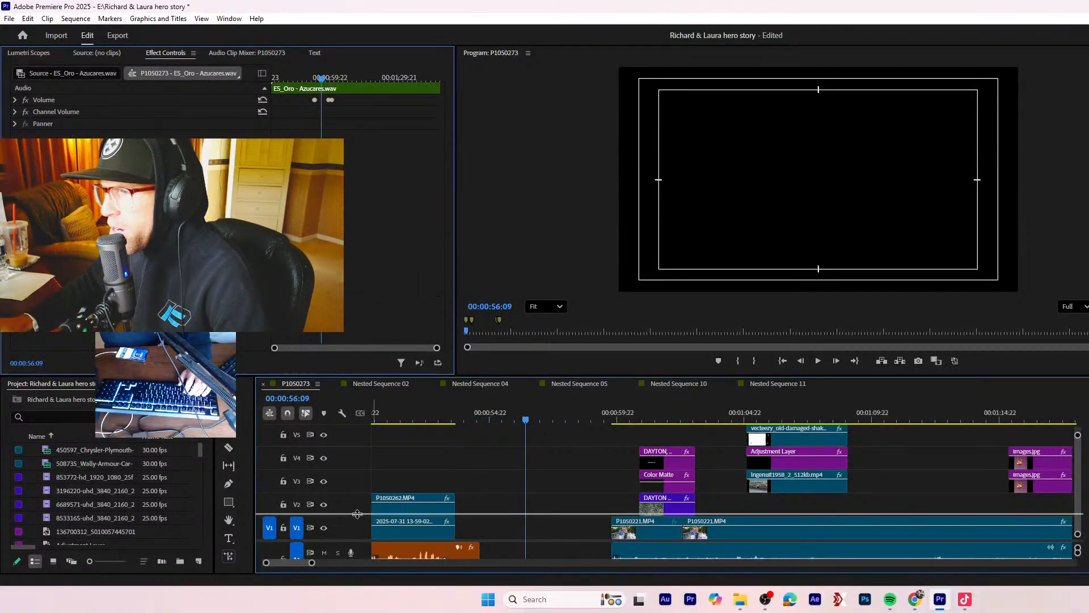
pyautogui.moveTo(357, 515); pyautogui.dragTo(359, 502)
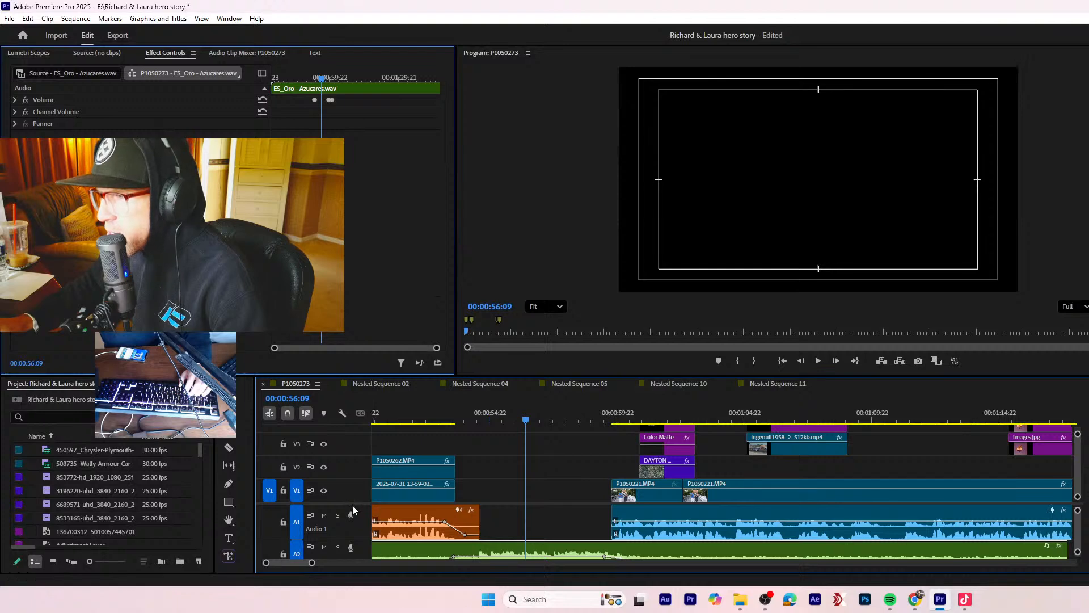
pyautogui.moveTo(346, 503); pyautogui.dragTo(348, 486)
pyautogui.moveTo(312, 565); pyautogui.dragTo(337, 563)
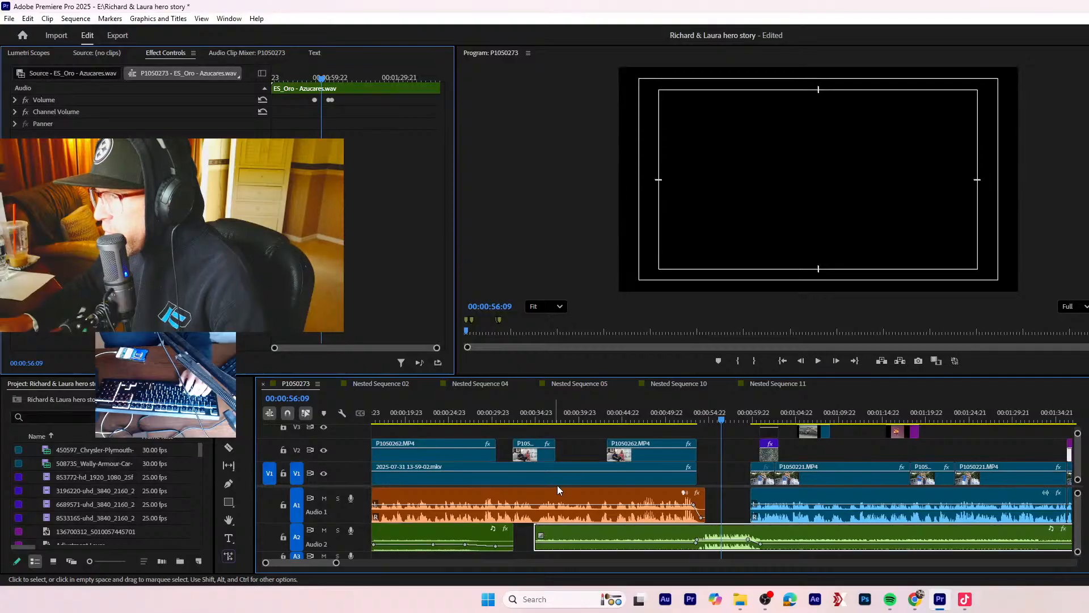
pyautogui.moveTo(336, 496); pyautogui.dragTo(335, 518)
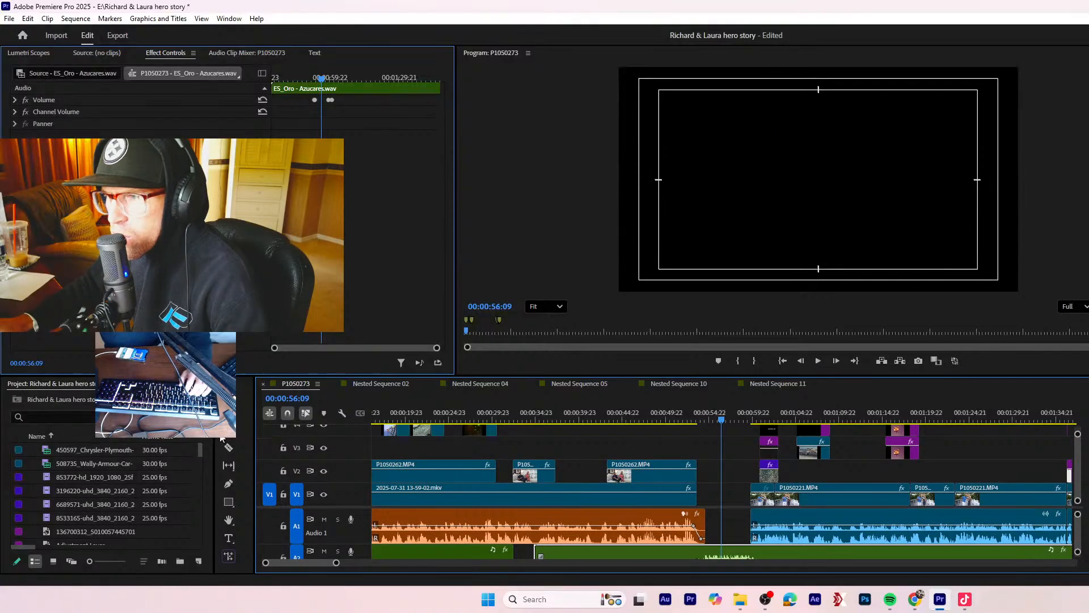
# - Expand the 105_PANA bin and open its P1050229.MP4 clip in the source monitor
pyautogui.scroll(-3, 93, 458)
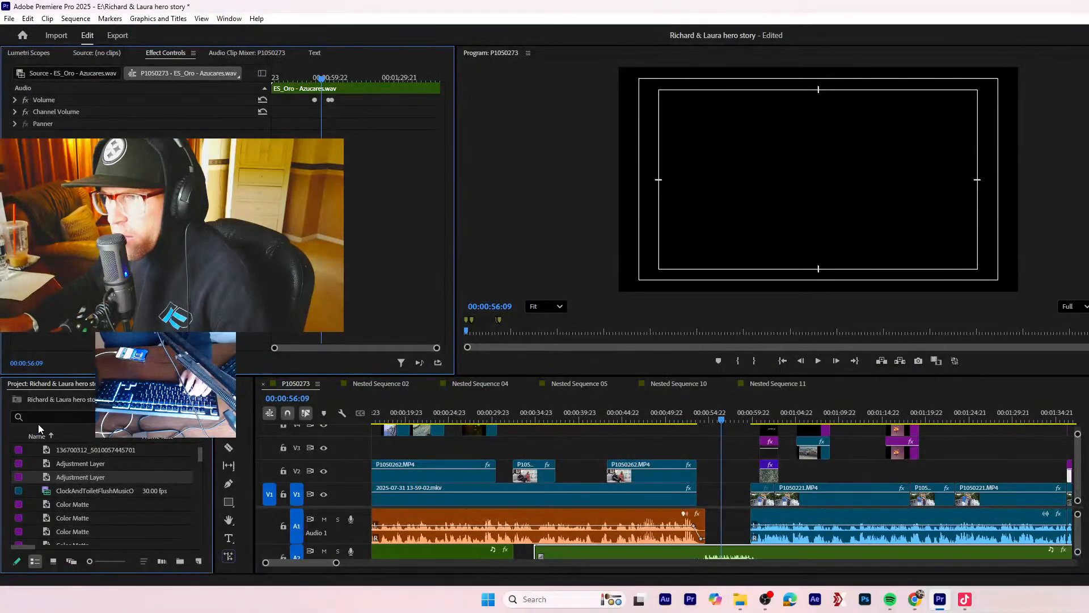
pyautogui.click(139, 383)
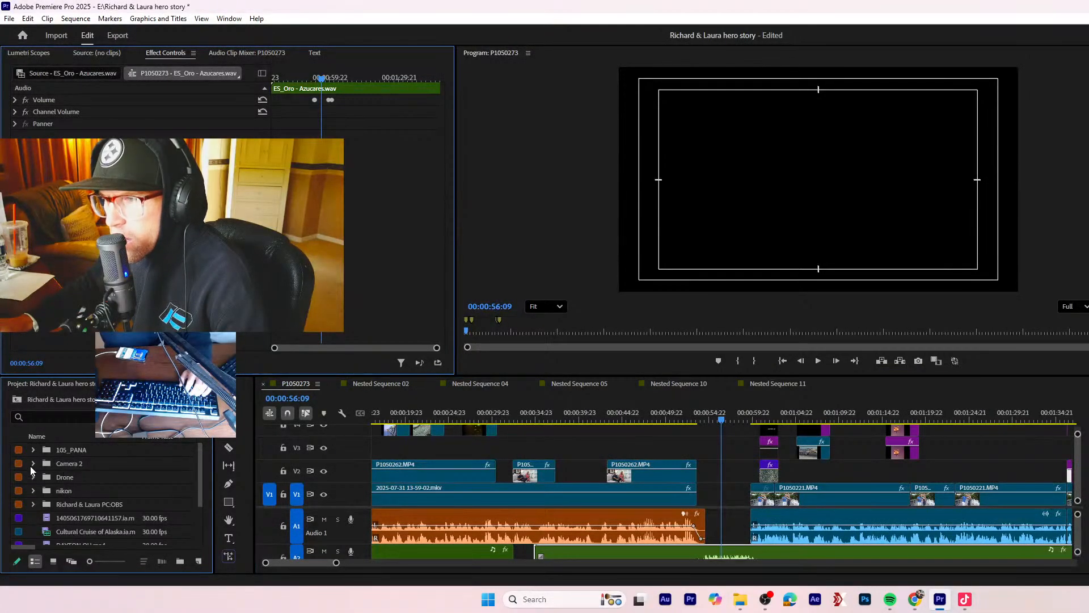
pyautogui.click(32, 450)
pyautogui.scroll(-8, 84, 489)
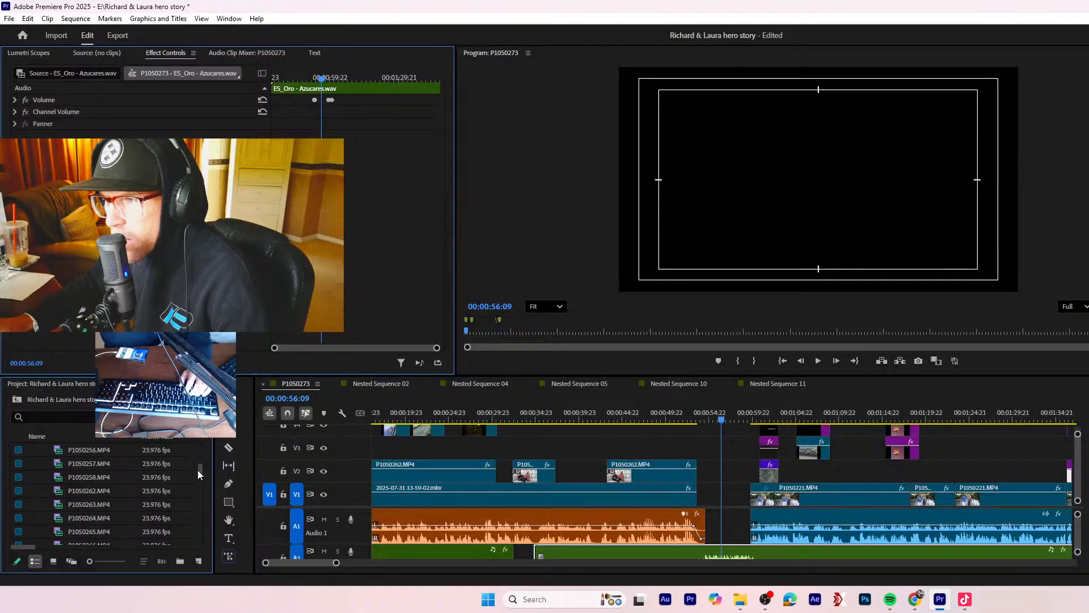
pyautogui.moveTo(200, 471); pyautogui.dragTo(195, 488)
pyautogui.doubleClick(84, 475)
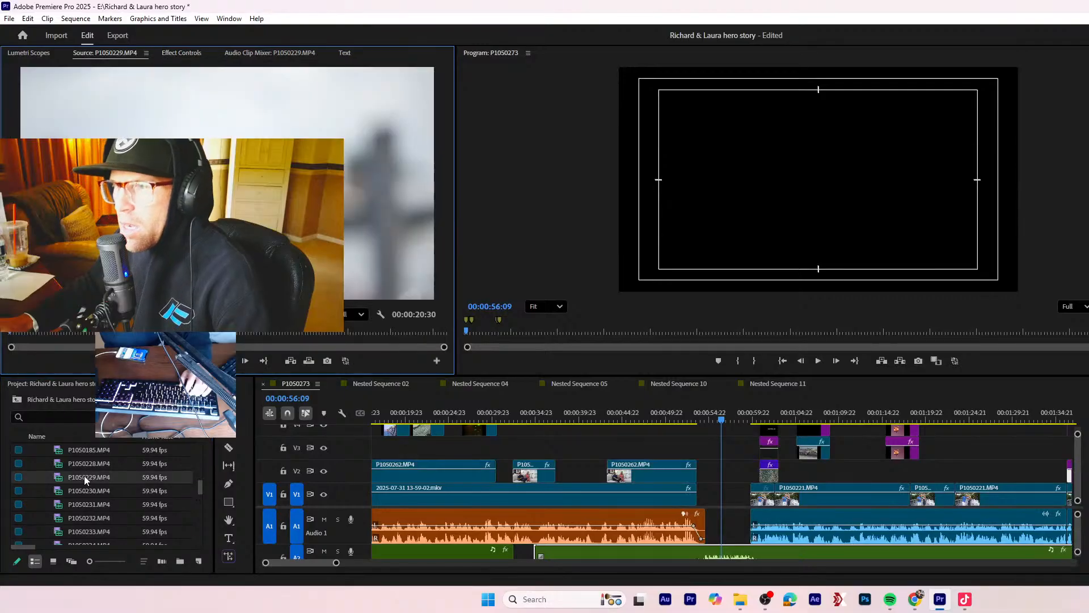
# - Check the sequence at 00:01:02:07 and 00:01:07:20, and place the playhead at 00:00:54:20 in the gap after the interview
pyautogui.click(771, 414)
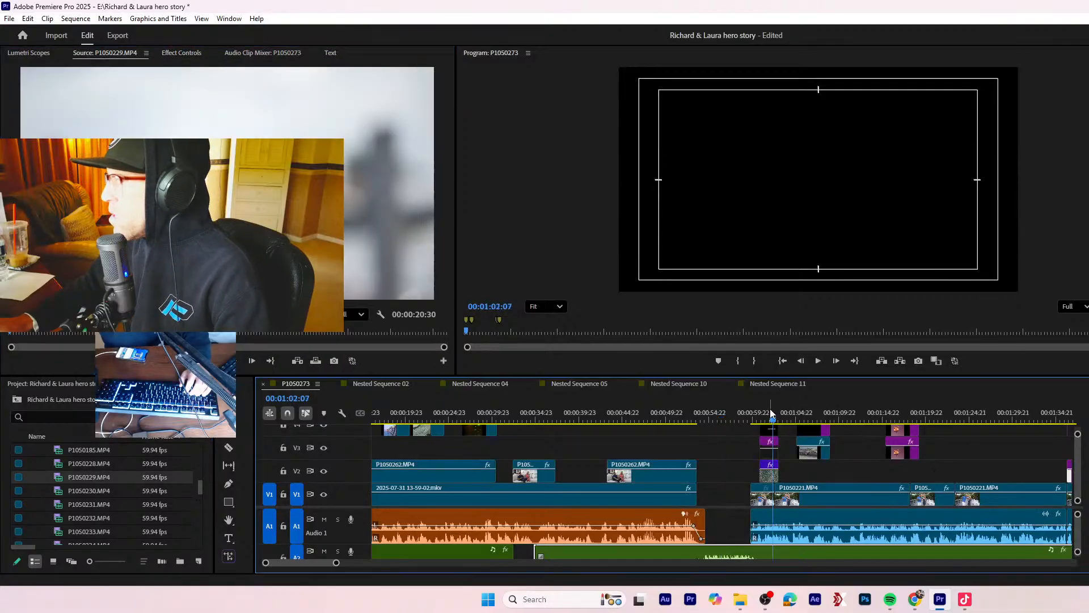
pyautogui.click(822, 409)
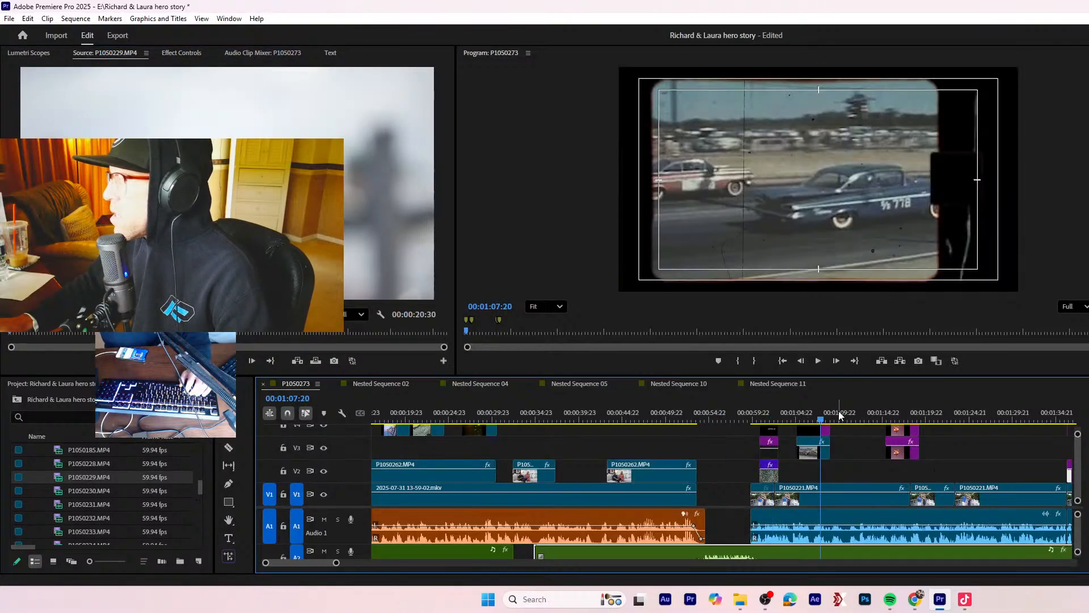
pyautogui.click(861, 415)
pyautogui.click(706, 419)
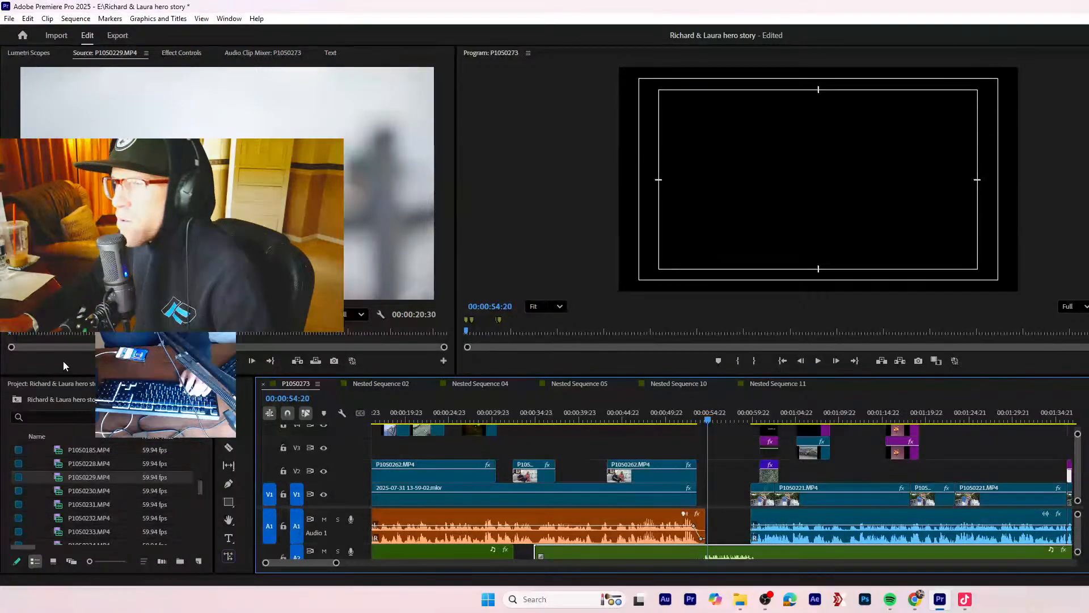
# - Mark a 00:00:01:13 range of the P1050229.MP4 boat shot and place its video on V3 at about 00:00:54:20
pyautogui.hotkey('shift', '2')
pyautogui.press('space')
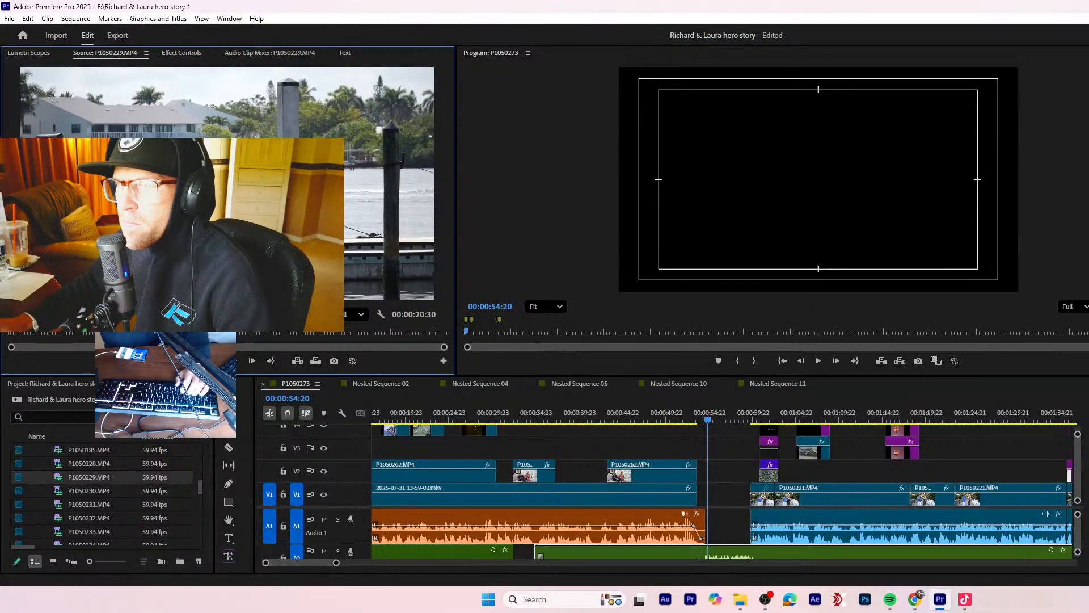
pyautogui.press('i')
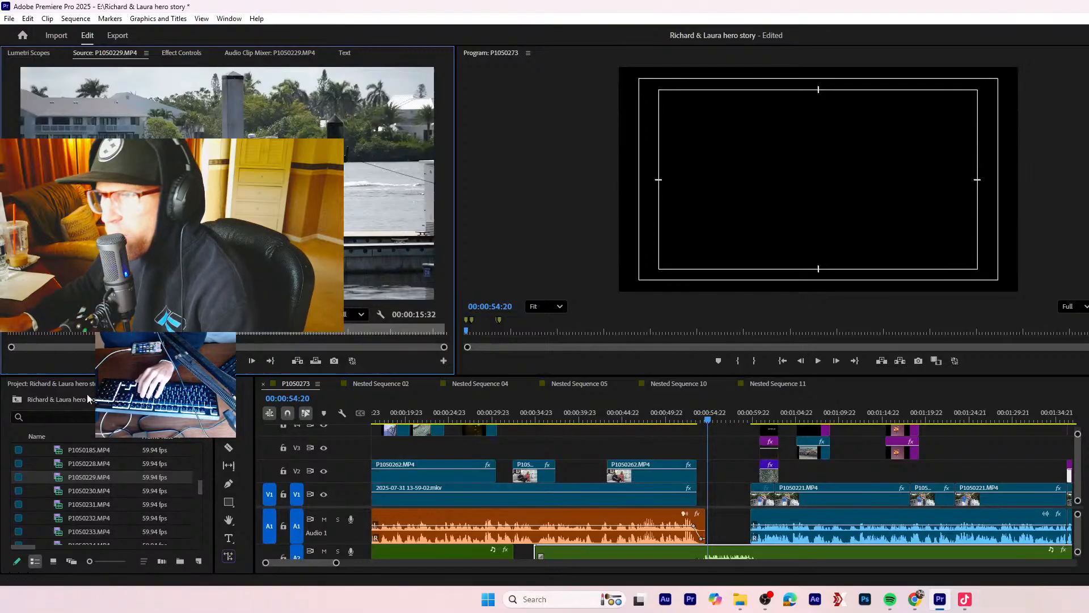
pyautogui.moveTo(210, 335); pyautogui.dragTo(252, 342)
pyautogui.press('o')
pyautogui.press('i')
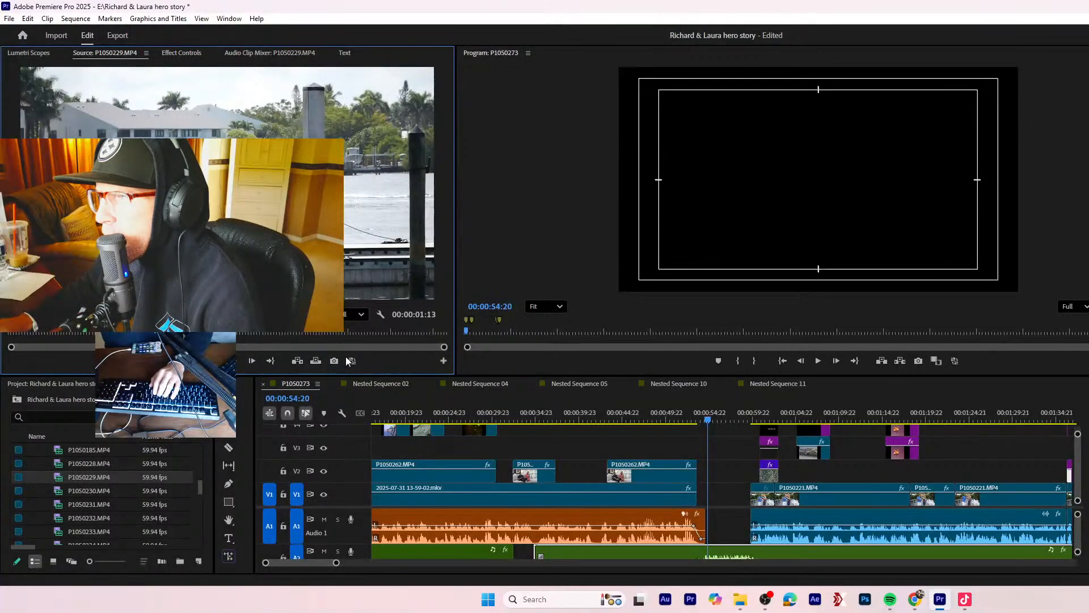
pyautogui.moveTo(713, 453); pyautogui.dragTo(710, 451)
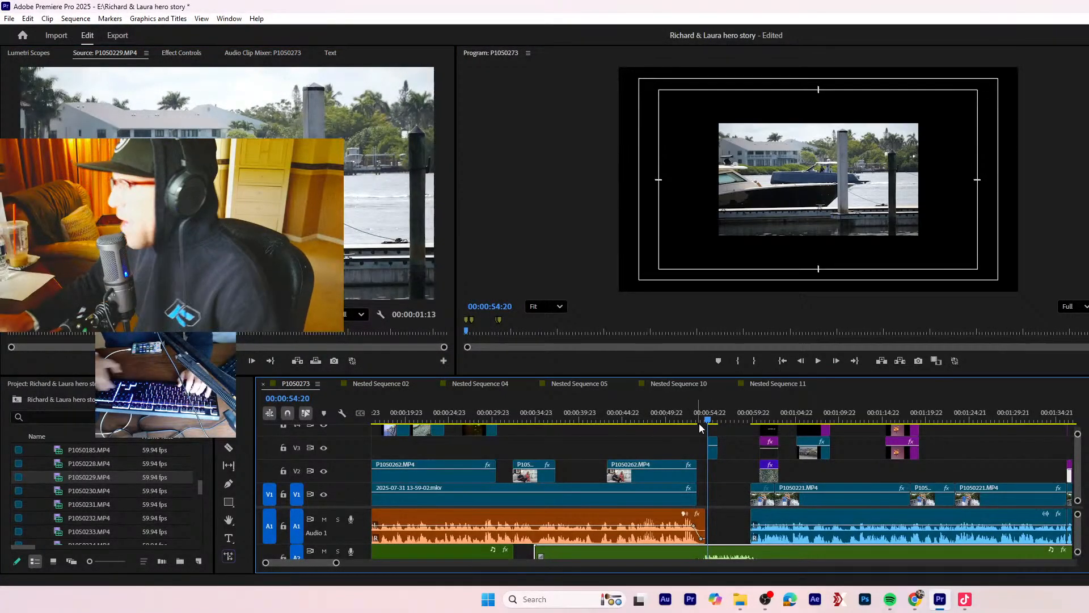
# - Play up to the gap, set the playhead to 00:00:54:13, and move P1050229.MP4 to start where the interview clips end
pyautogui.press('=')
pyautogui.press('=')
pyautogui.press('=')
pyautogui.click(585, 419)
pyautogui.press('space')
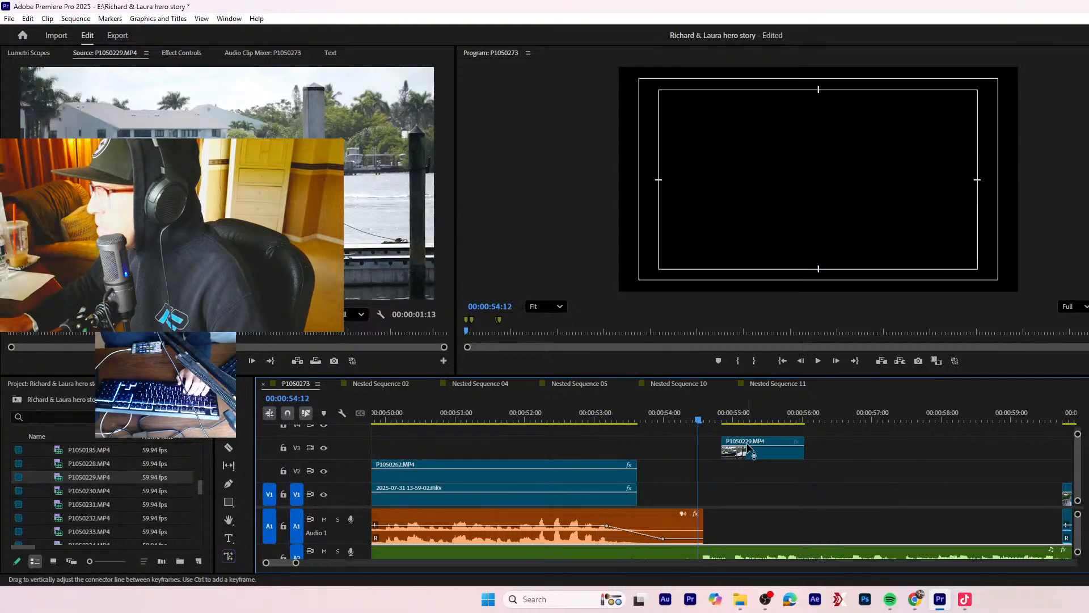
pyautogui.click(702, 419)
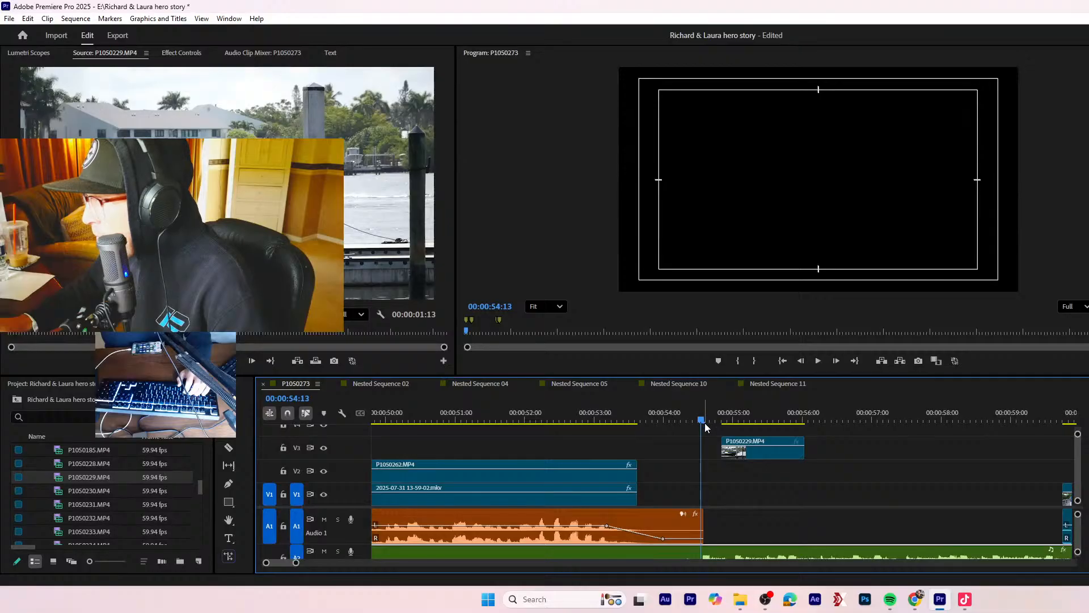
pyautogui.moveTo(747, 455); pyautogui.dragTo(674, 452)
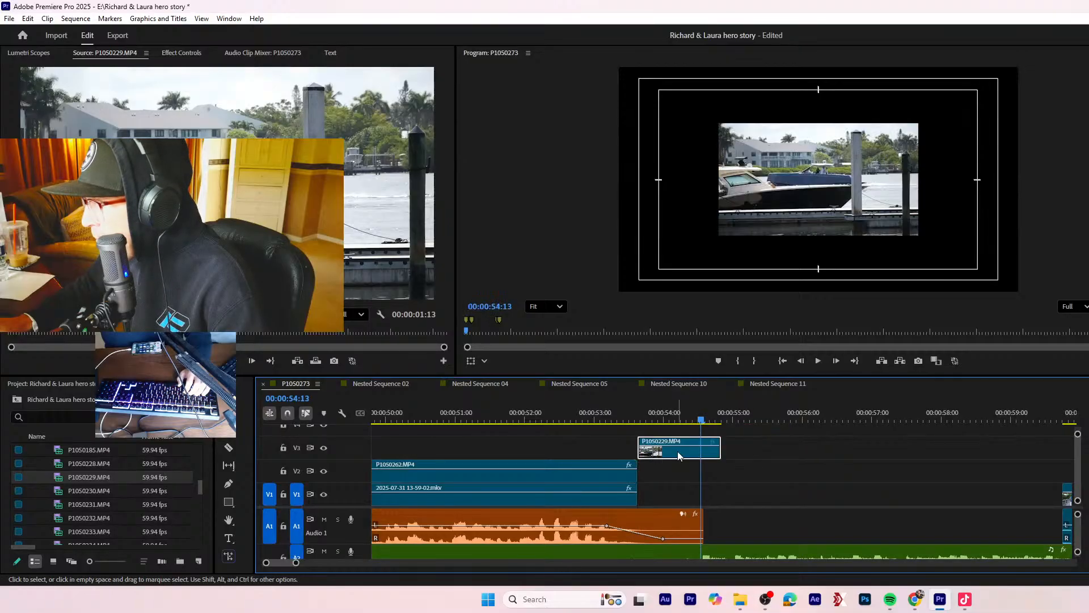
# - Set the P1050229.MP4 clip's scale to 209 and its speed to 60%
pyautogui.click(168, 55)
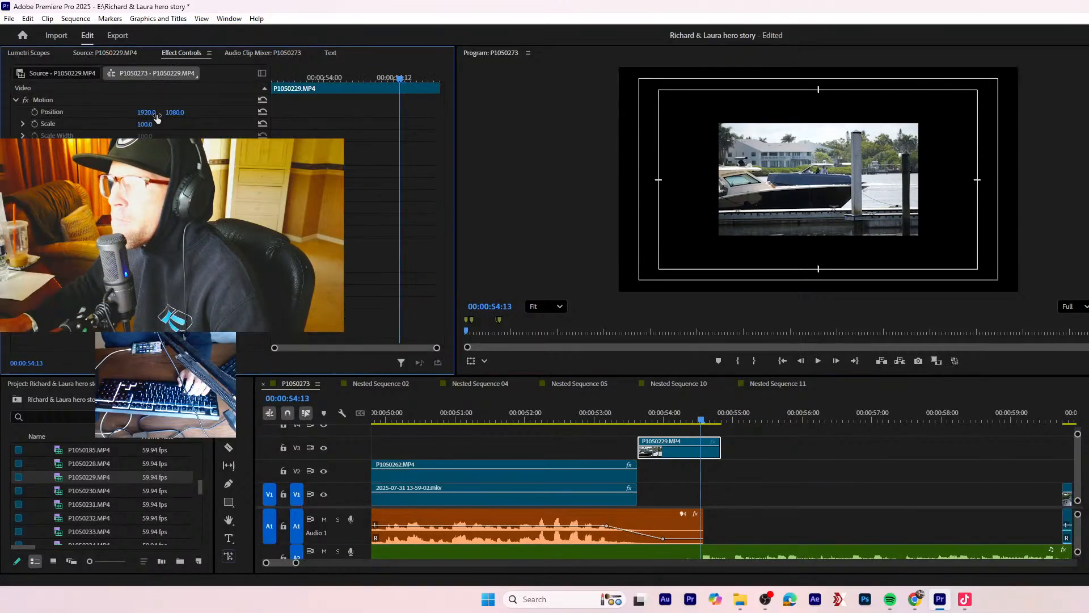
pyautogui.moveTo(142, 128); pyautogui.dragTo(204, 128)
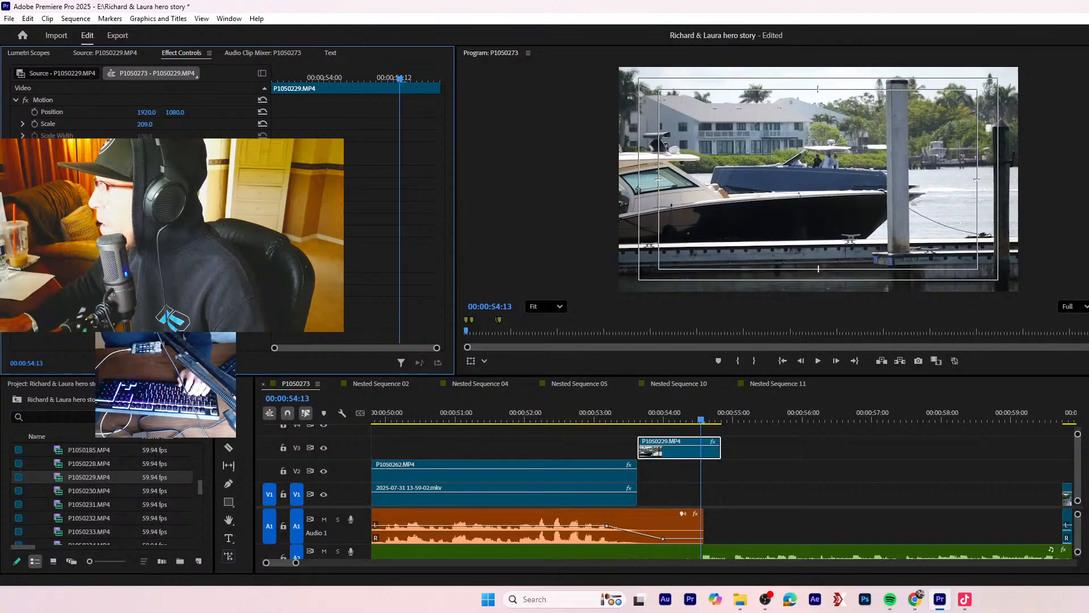
pyautogui.rightClick(74, 101)
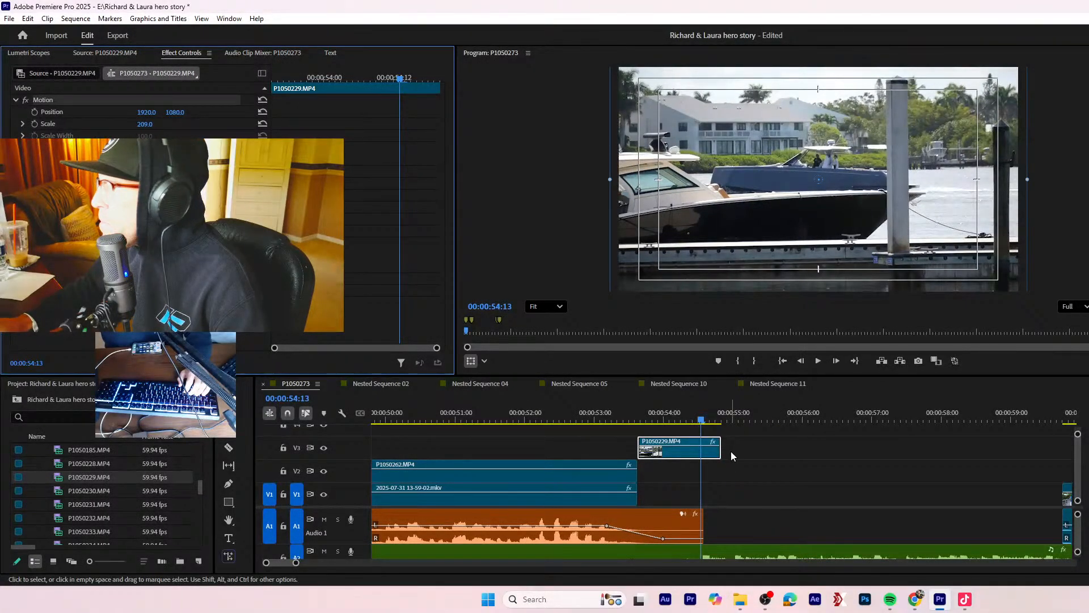
pyautogui.rightClick(673, 448)
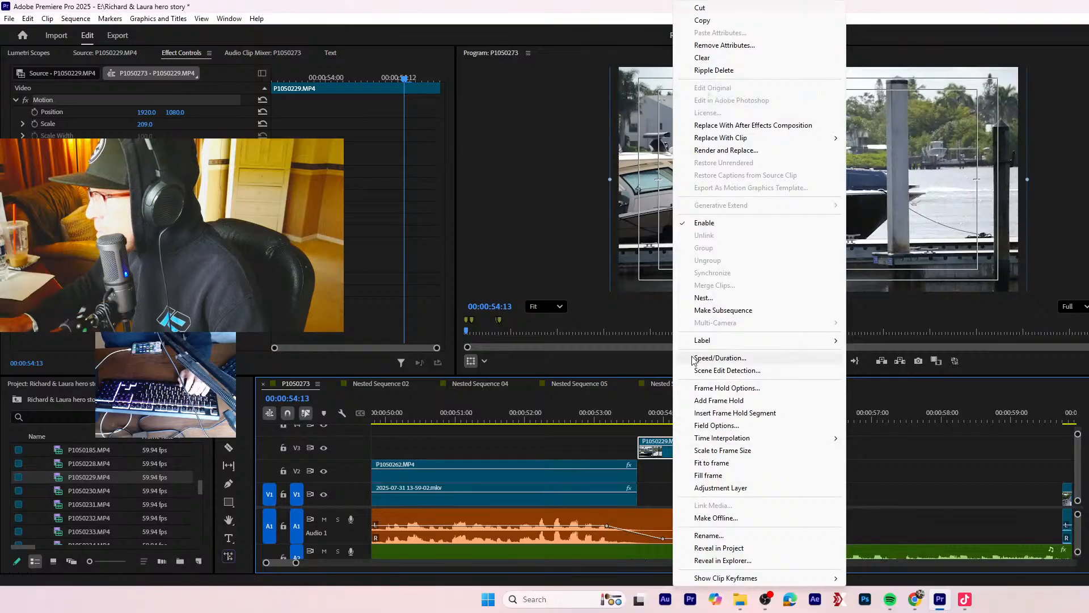
pyautogui.click(716, 358)
pyautogui.write('60')
pyautogui.press('Return')
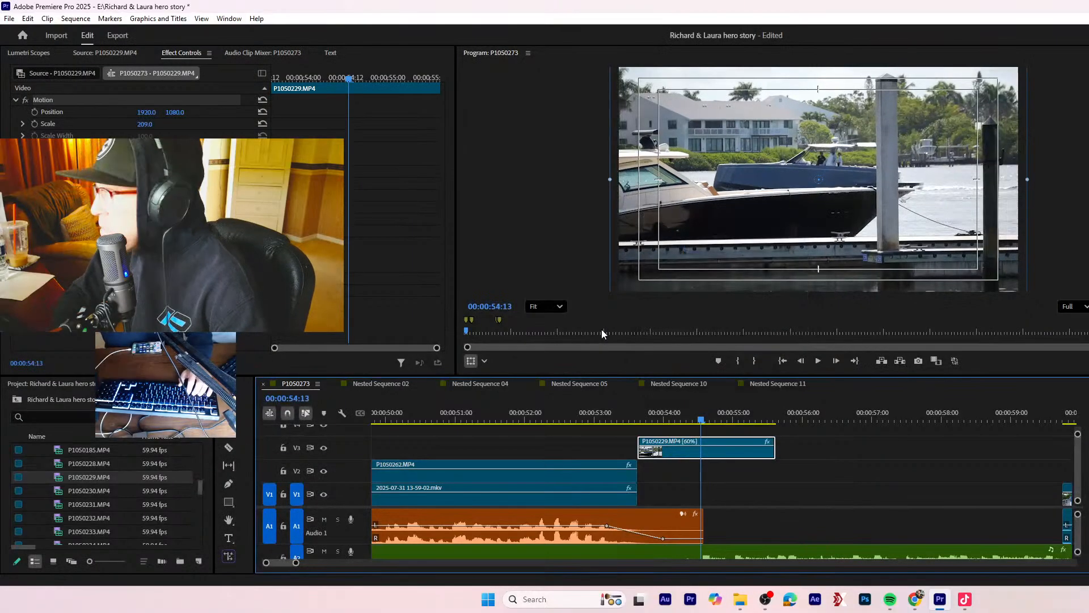
# - Cut the P1050229.MP4 clip on V3 at 00:00:54:13 and delete the part after the cut
pyautogui.press('c')
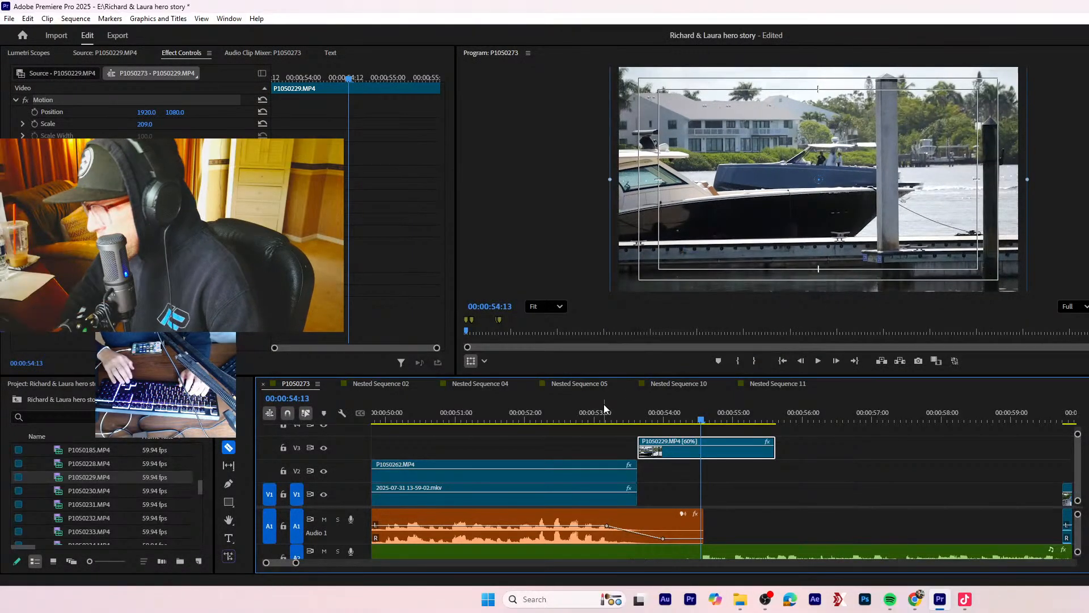
pyautogui.click(703, 447)
pyautogui.press('v')
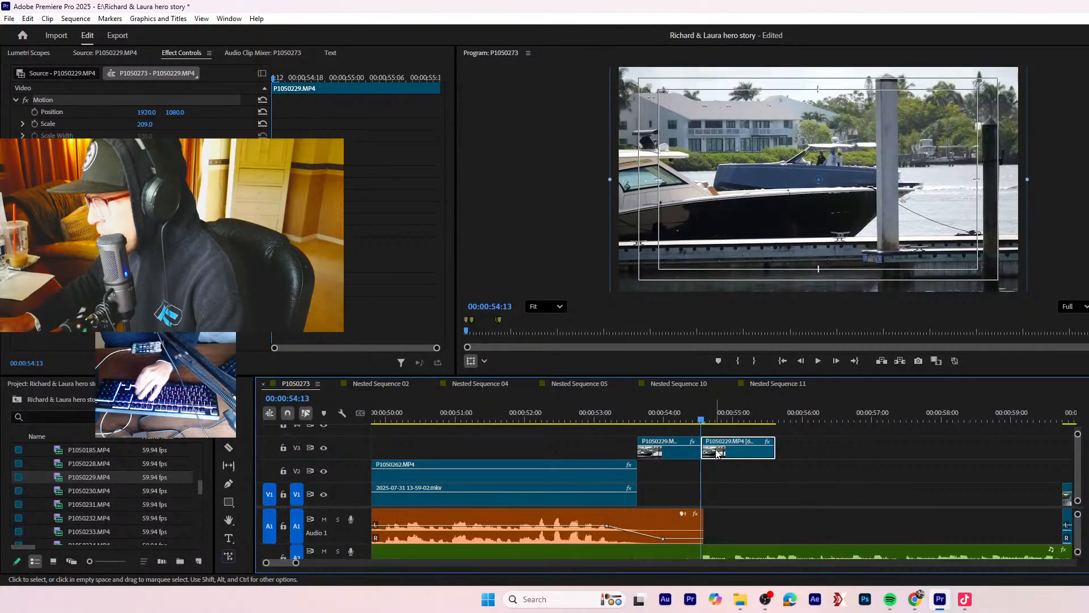
pyautogui.press('Delete')
# - Open P1050231.MP4 in the source monitor, mark a 00:00:01:32 range, and place its video on V3 in the gap after P1050229.MP4
pyautogui.click(86, 491)
pyautogui.click(86, 490)
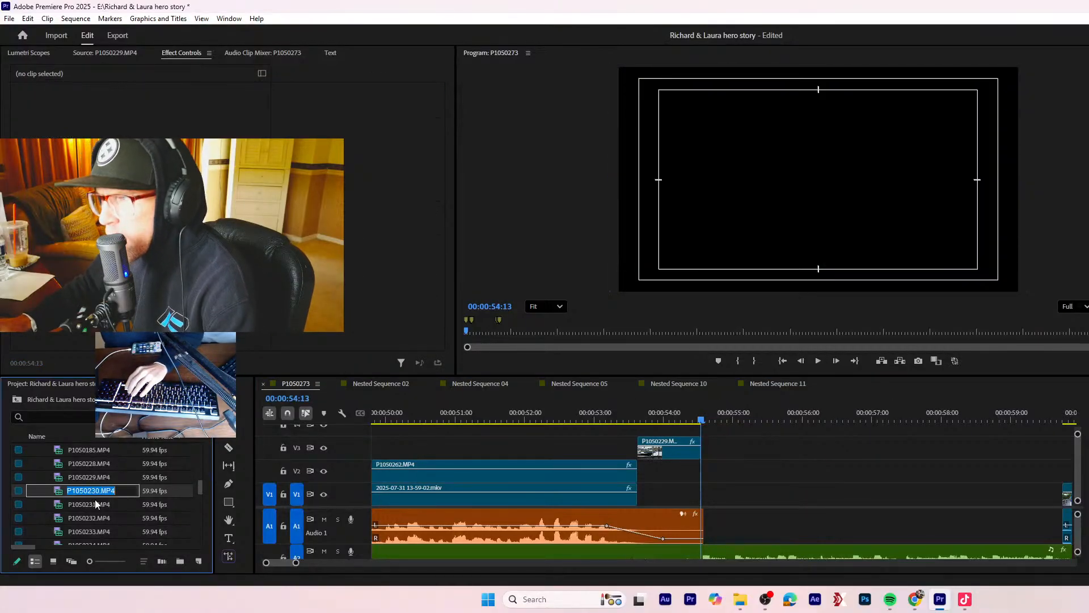
pyautogui.doubleClick(95, 503)
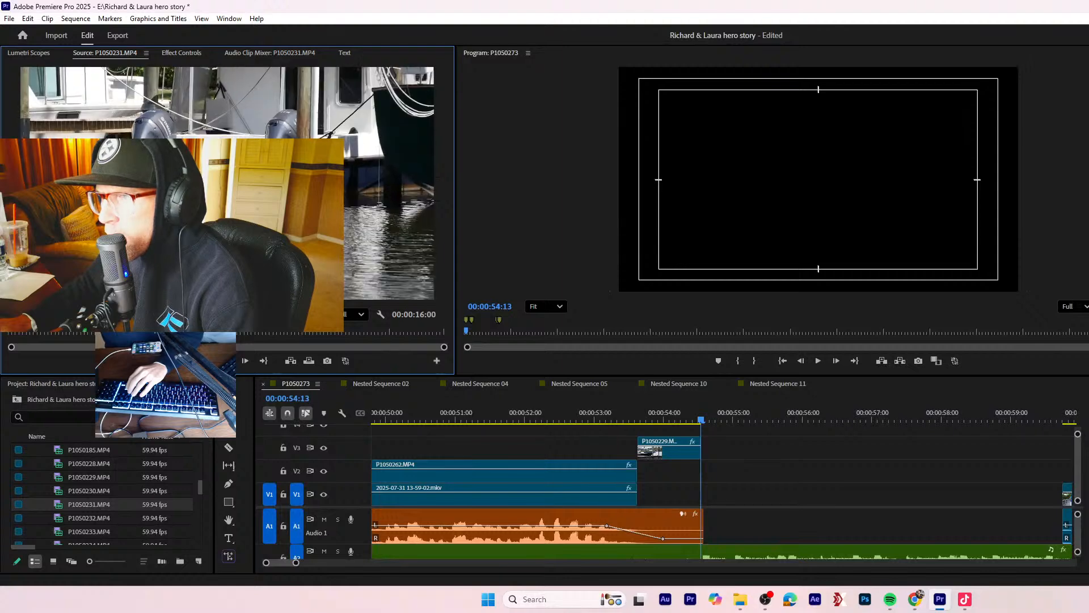
pyautogui.moveTo(237, 343)
pyautogui.mouseDown()
pyautogui.moveTo(389, 341)
pyautogui.moveTo(290, 348)
pyautogui.moveTo(330, 349)
pyautogui.mouseUp()
pyautogui.press('i')
pyautogui.press('o')
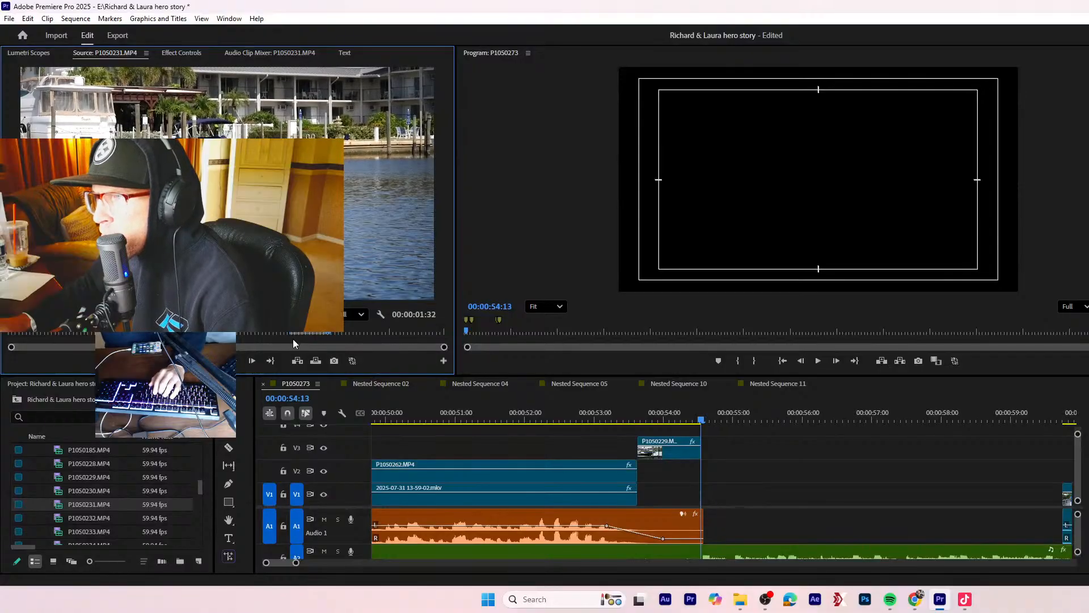
pyautogui.moveTo(833, 430)
pyautogui.mouseDown()
pyautogui.moveTo(817, 466)
pyautogui.moveTo(839, 443)
pyautogui.mouseUp()
# - Play the P1050229.MP4 boat shot and the gap after it to 00:00:55:08
pyautogui.click(650, 420)
pyautogui.press('space')
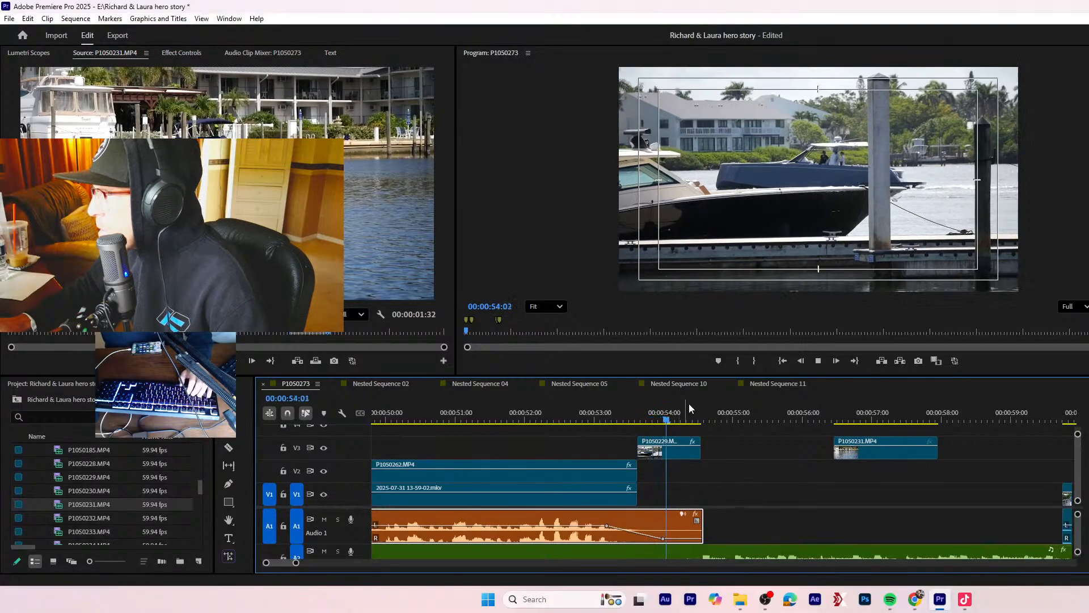
pyautogui.press('space')
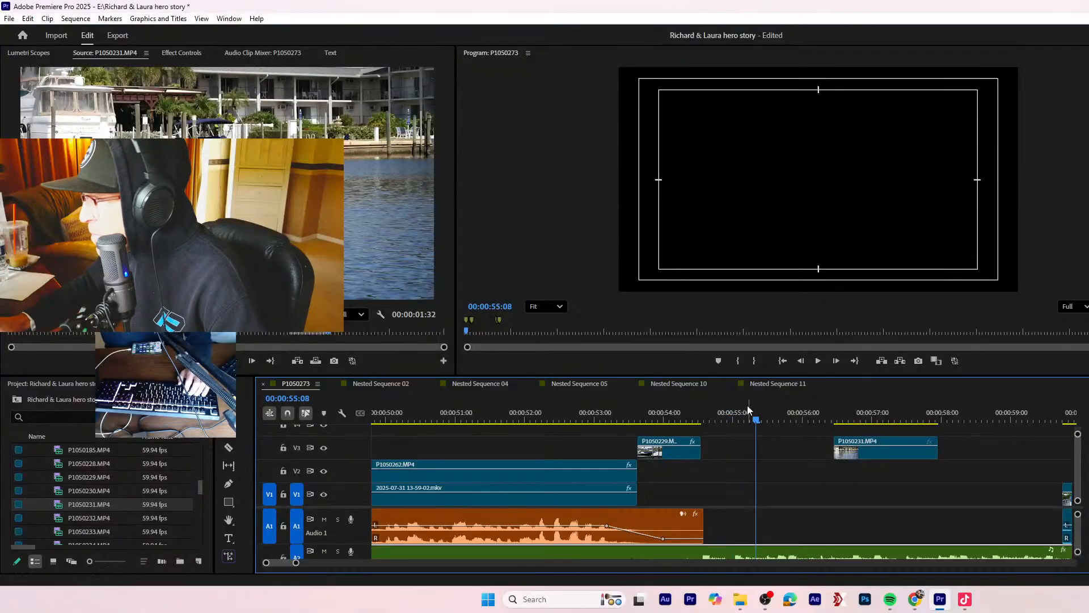
# - Move the P1050231.MP4 clip on V3 against the end of P1050229.MP4 and set its speed to 60%
pyautogui.click(737, 423)
pyautogui.moveTo(874, 454); pyautogui.dragTo(739, 451)
pyautogui.rightClick(739, 451)
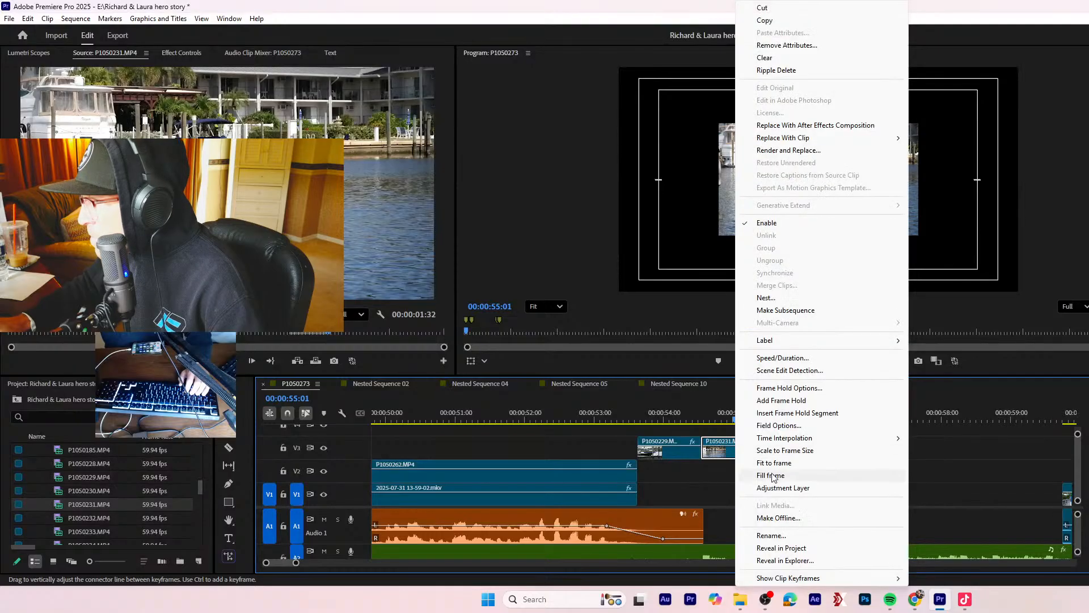
pyautogui.click(783, 358)
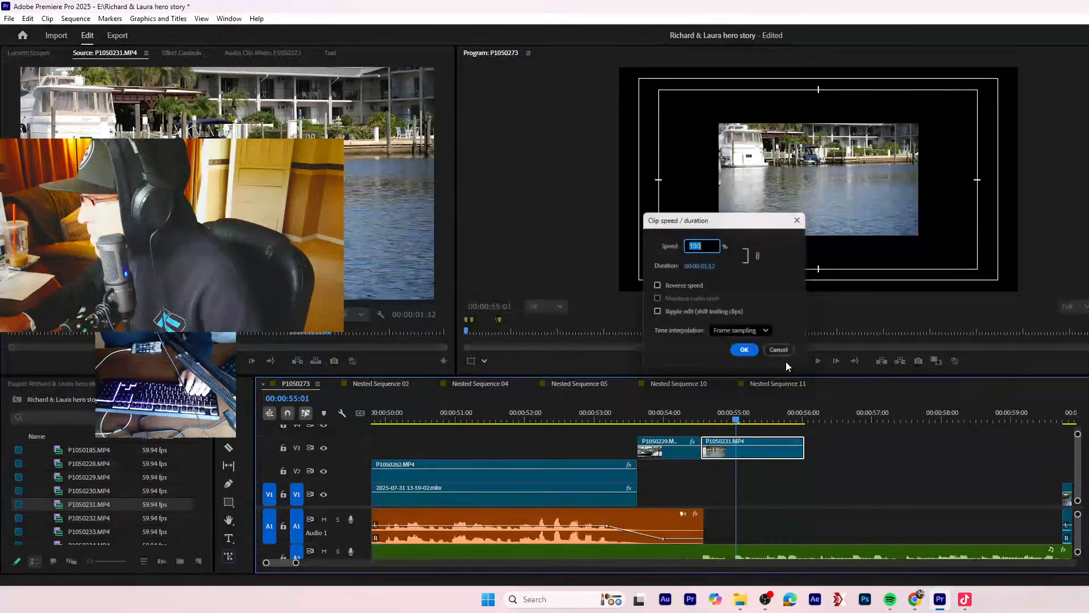
pyautogui.write('60')
pyautogui.press('Return')
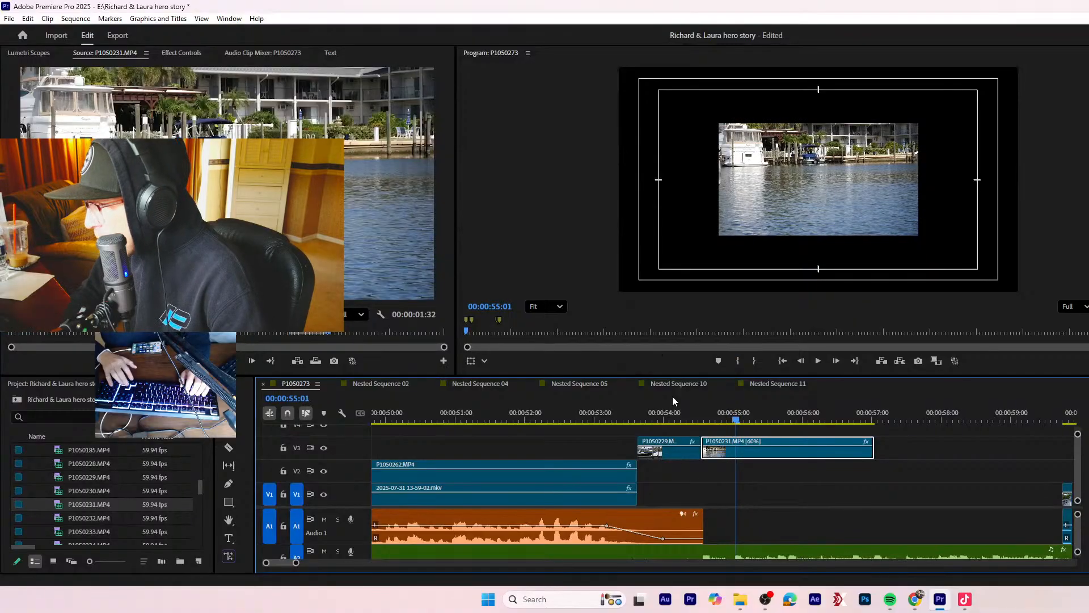
# - Trim the end of the P1050231.MP4 clip on V3 to 00:00:55:01
pyautogui.press('b')
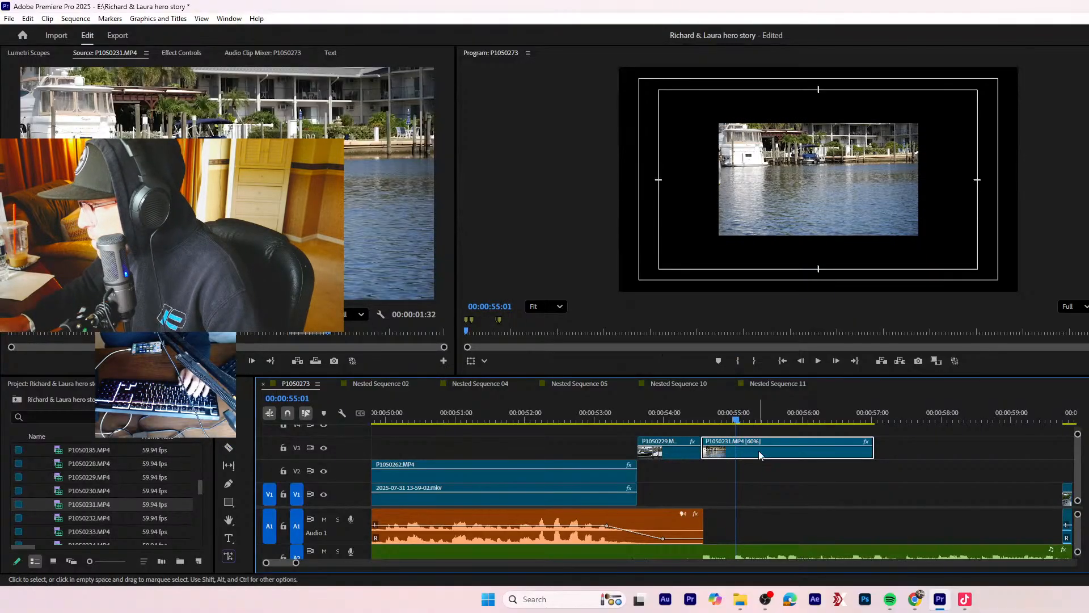
pyautogui.press('w')
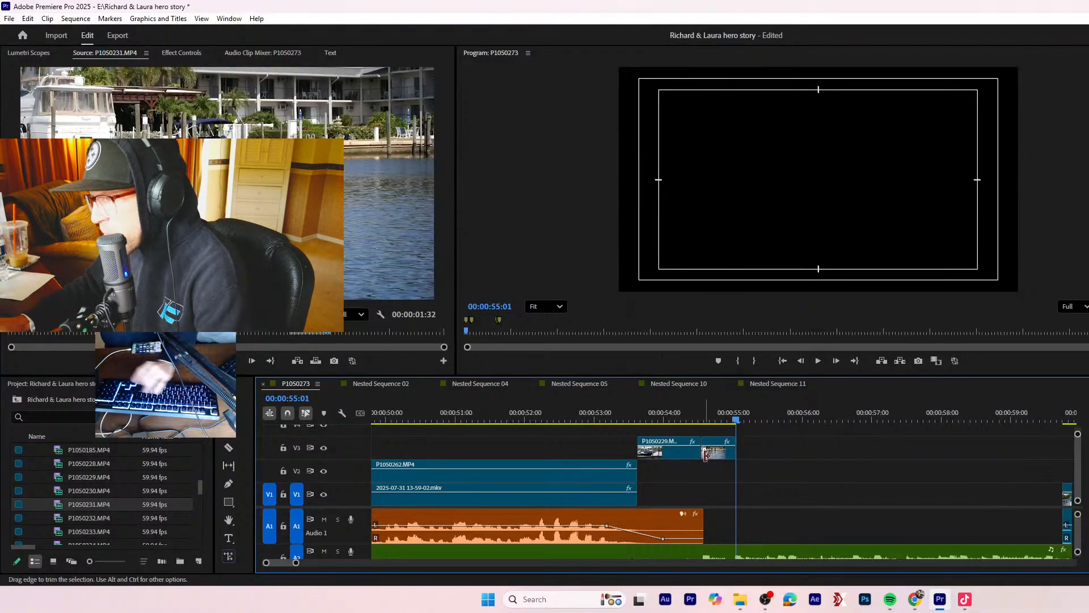
# - Open P1050233.MP4 in the source monitor and skim through its footage
pyautogui.click(79, 518)
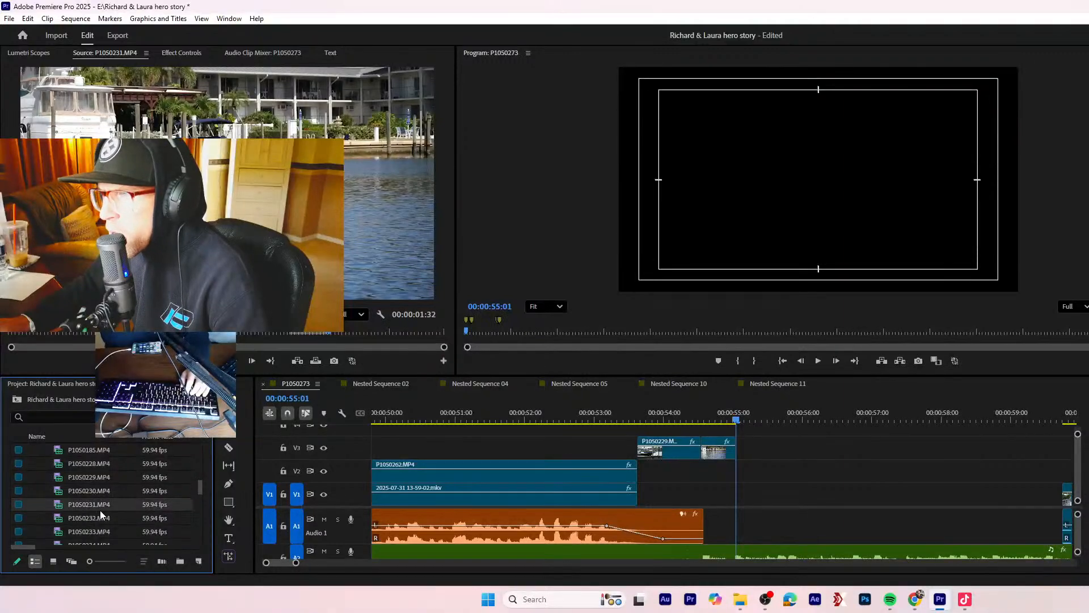
pyautogui.click(91, 531)
pyautogui.doubleClick(91, 530)
pyautogui.moveTo(10, 331); pyautogui.dragTo(427, 343)
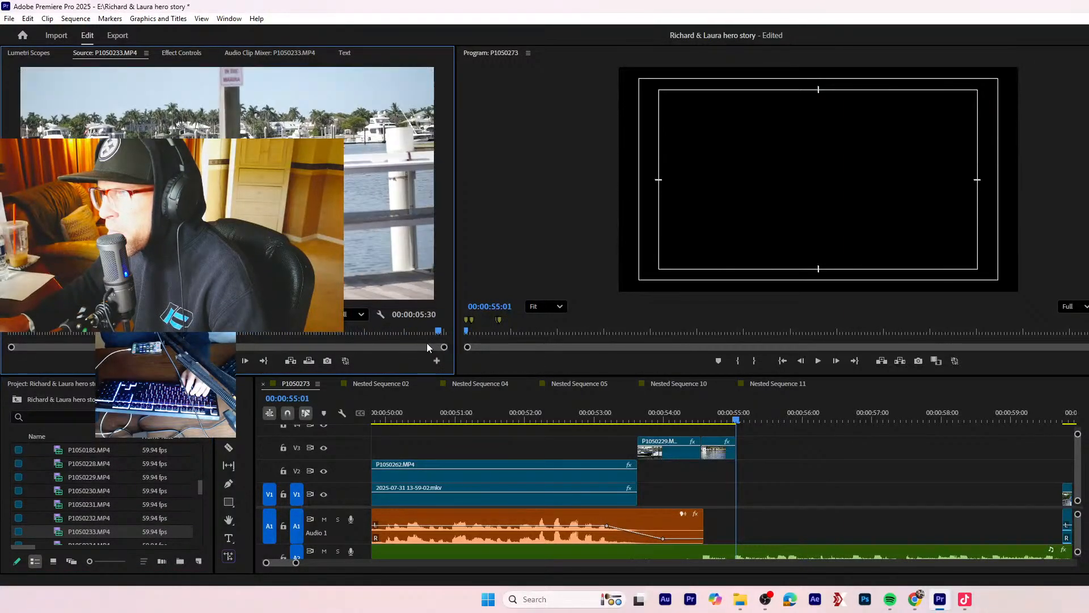
# - Open P1050234.MP4 in the source monitor, mark a 00:00:01:02 range, and place its video on V3 in the gap, clear of P1050231.MP4
pyautogui.scroll(-1, 85, 505)
pyautogui.doubleClick(86, 506)
pyautogui.moveTo(102, 332); pyautogui.dragTo(400, 366)
pyautogui.press('i')
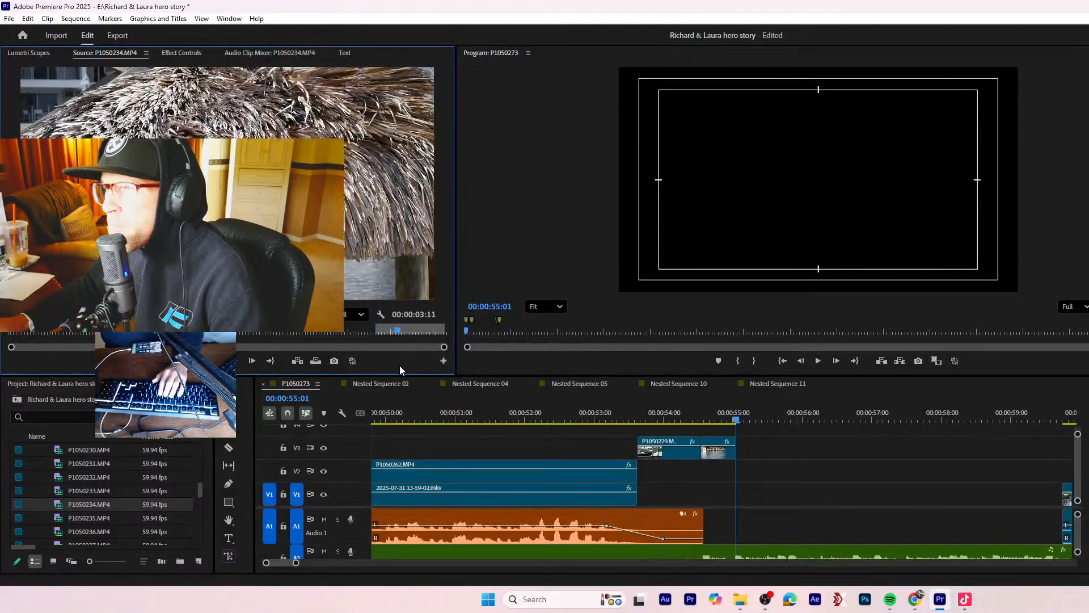
pyautogui.press('o')
pyautogui.moveTo(726, 451); pyautogui.dragTo(855, 451)
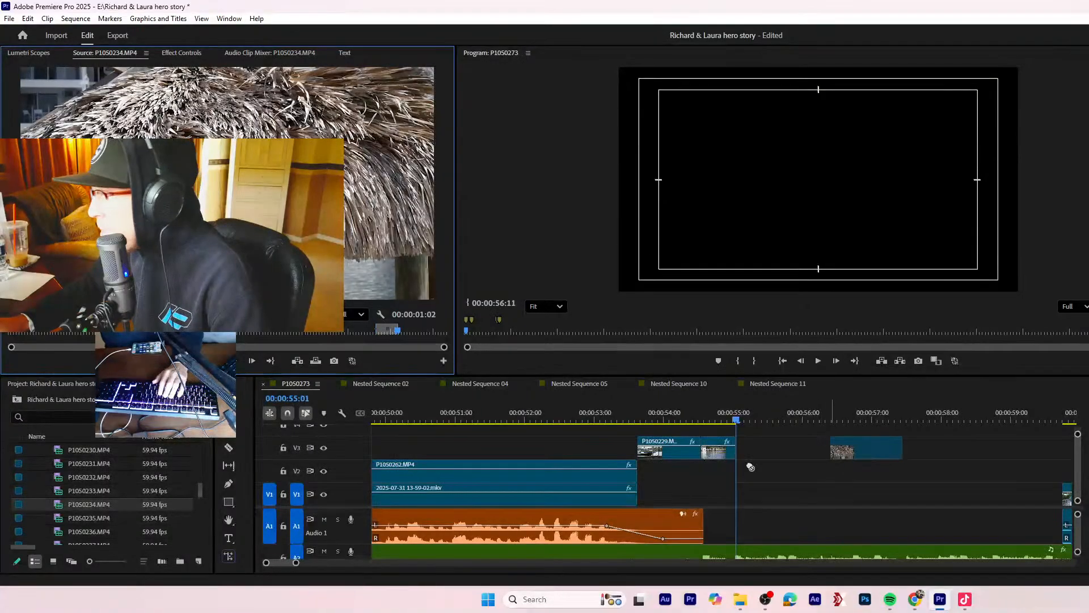
# - Preview P1050235.MP4, P1050236.MP4 and P1050237.MP4 in the source monitor for usable B-roll
pyautogui.doubleClick(75, 517)
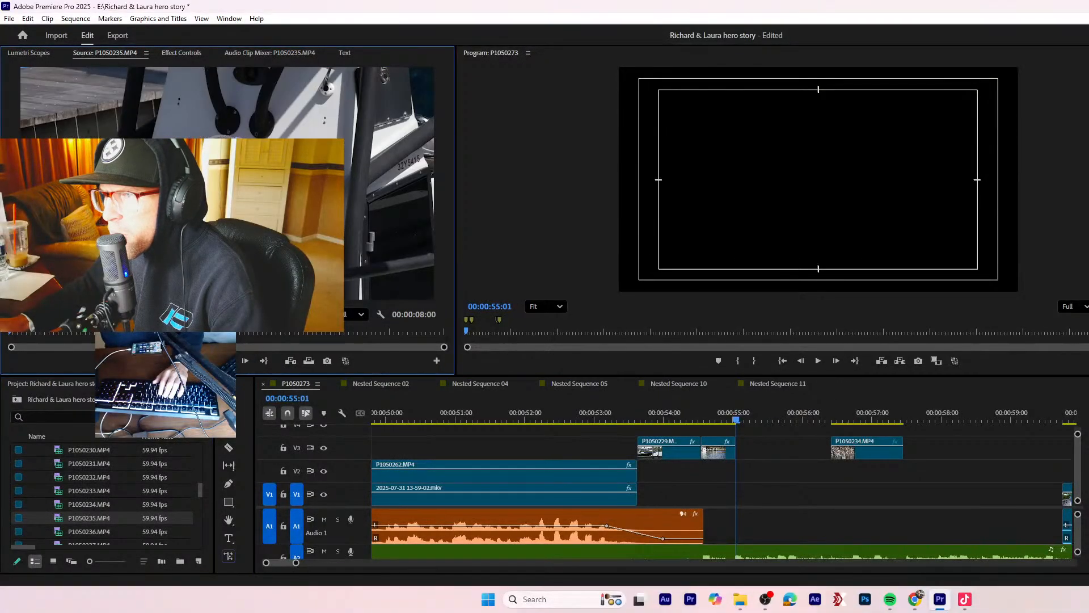
pyautogui.moveTo(290, 359); pyautogui.dragTo(446, 356)
pyautogui.doubleClick(84, 528)
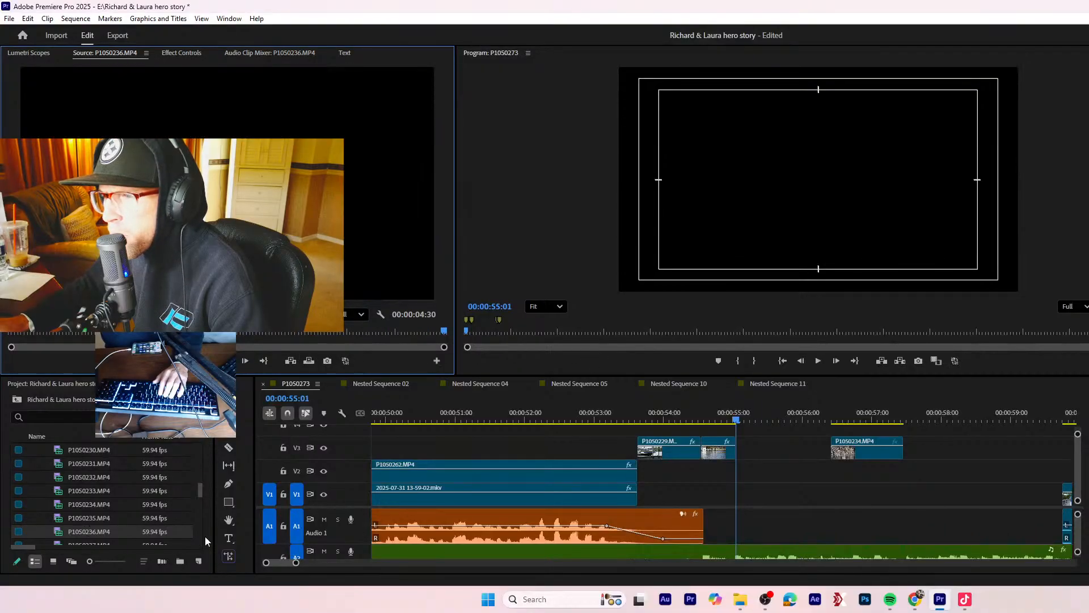
pyautogui.scroll(-2, 131, 499)
pyautogui.doubleClick(107, 515)
pyautogui.moveTo(244, 340); pyautogui.dragTo(438, 344)
# - Open P1050238.MP4 in the source monitor, mark a 00:00:01:25 range, and place its video on V3 directly after P1050234.MP4
pyautogui.scroll(-1, 94, 503)
pyautogui.doubleClick(123, 519)
pyautogui.click(90, 314)
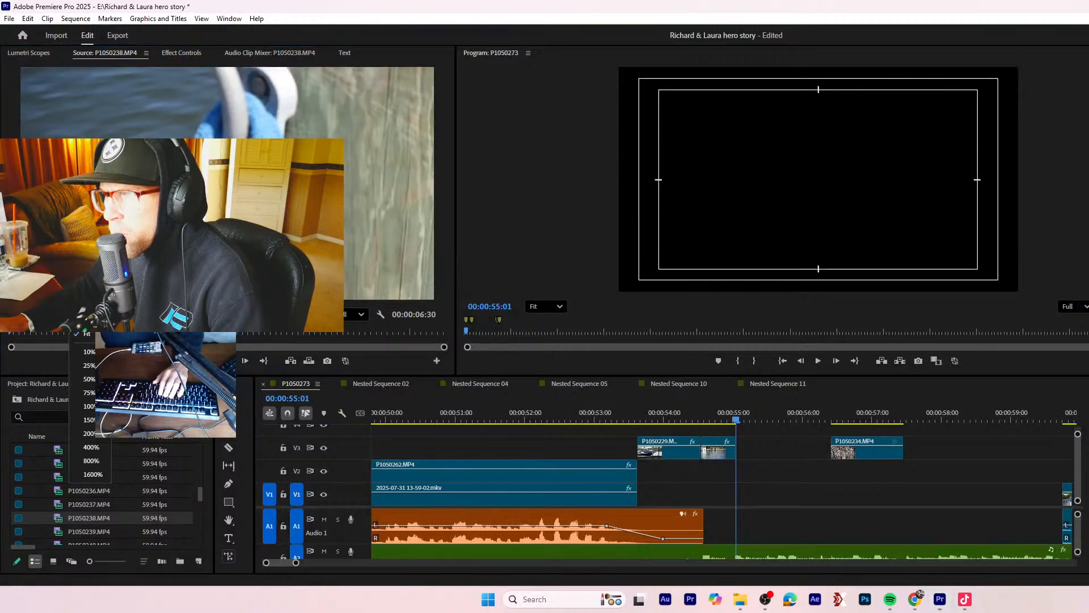
pyautogui.press('space')
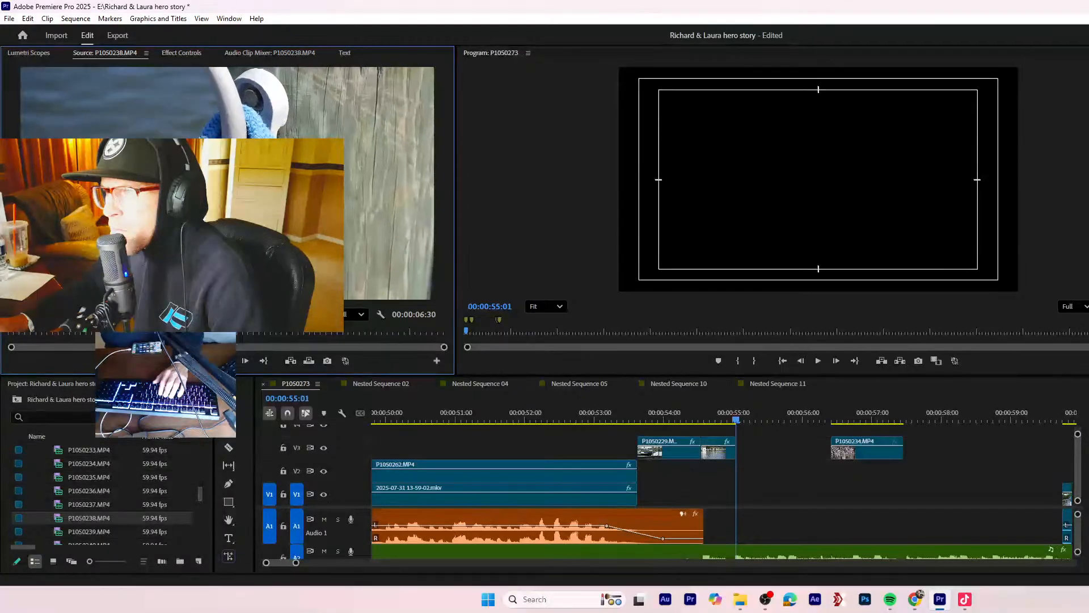
pyautogui.press('i')
pyautogui.press('o')
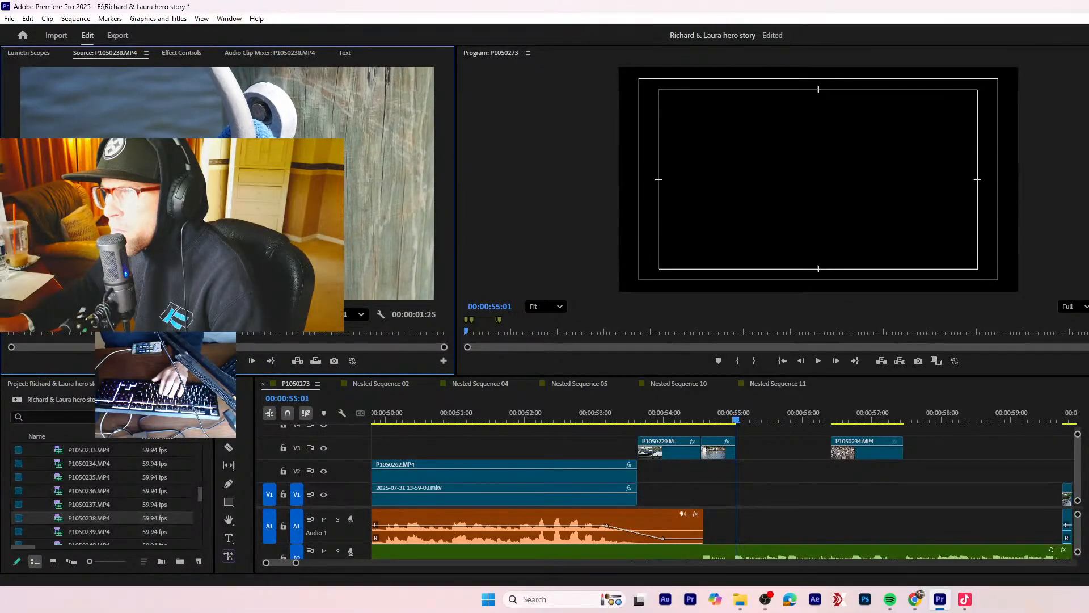
pyautogui.moveTo(738, 420); pyautogui.dragTo(908, 449)
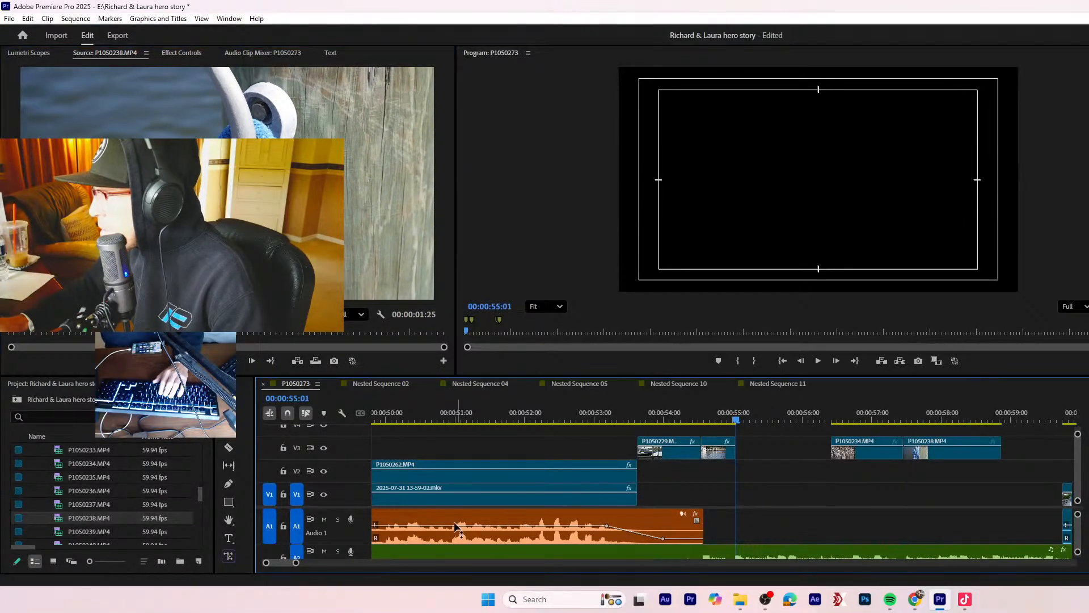
# - Mark a 00:00:01:43 range of P1050239.MP4, place its video on V2 below the P1050234.MP4 clip, and skim the remaining footage
pyautogui.scroll(-2, 135, 529)
pyautogui.doubleClick(78, 505)
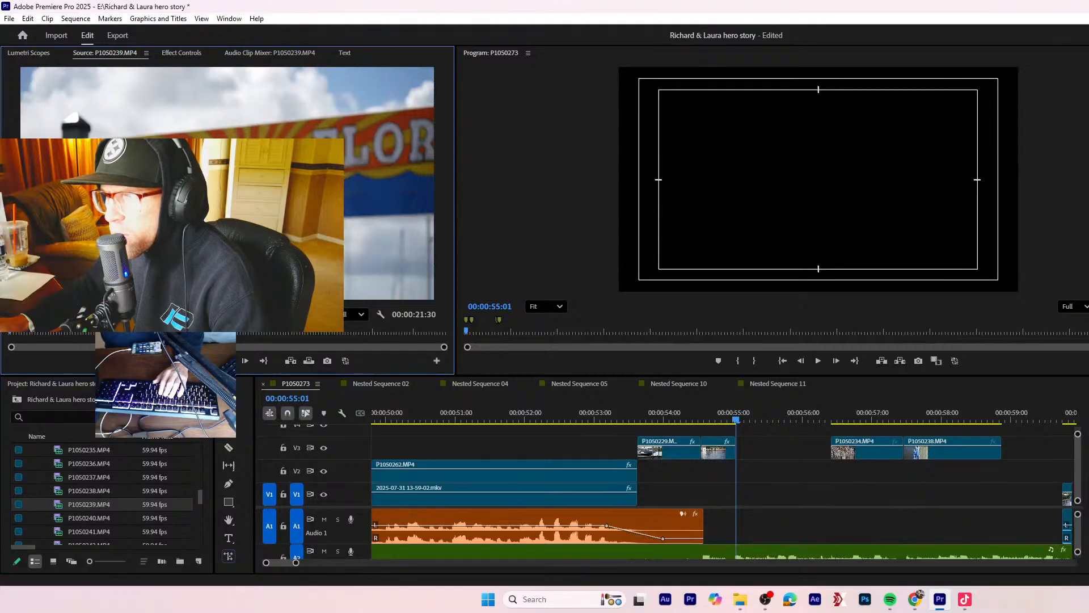
pyautogui.press('space')
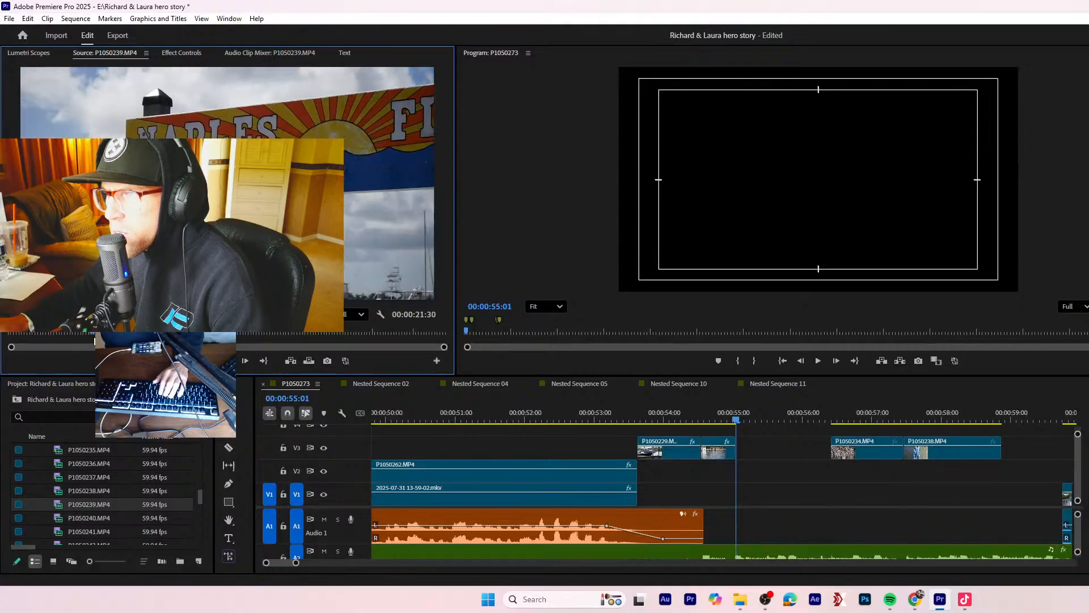
pyautogui.press('i')
pyautogui.press('space')
pyautogui.press('o')
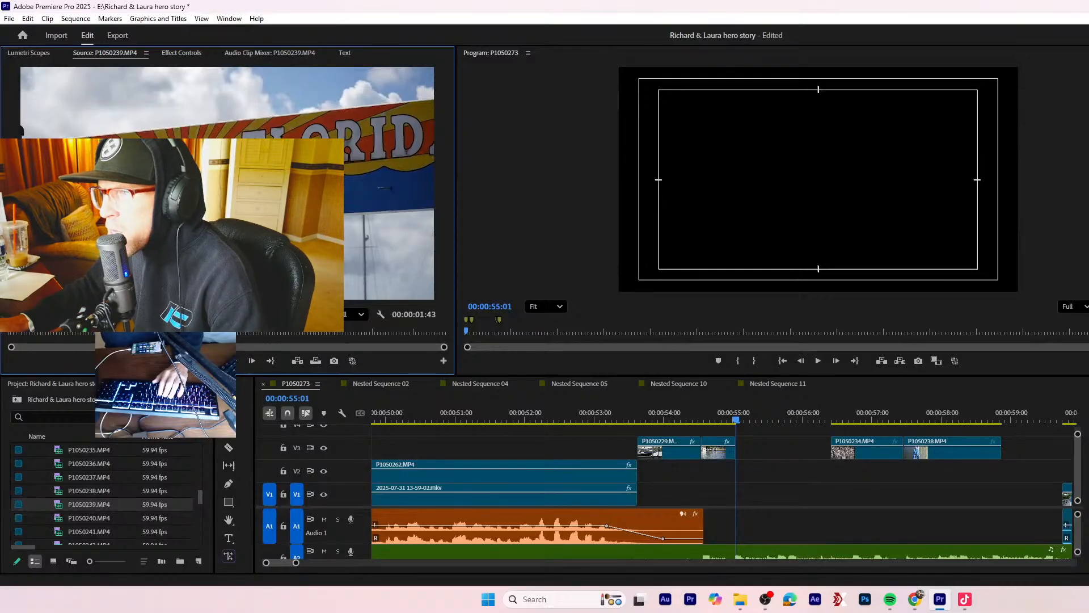
pyautogui.moveTo(680, 424); pyautogui.dragTo(845, 471)
pyautogui.moveTo(171, 335); pyautogui.dragTo(463, 363)
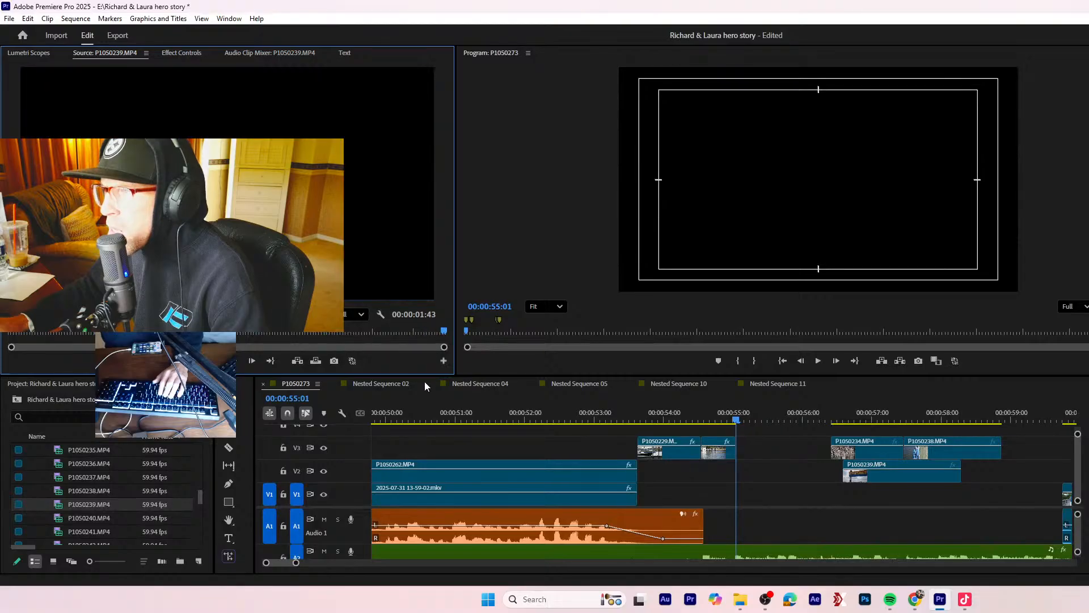
# - Open P1050240.MP4 in the source monitor, mark a 00:00:01:20 range, and place its video on V1 below P1050239.MP4
pyautogui.doubleClick(118, 518)
pyautogui.moveTo(88, 332); pyautogui.dragTo(273, 356)
pyautogui.press('i')
pyautogui.press('o')
pyautogui.moveTo(220, 315); pyautogui.dragTo(914, 494)
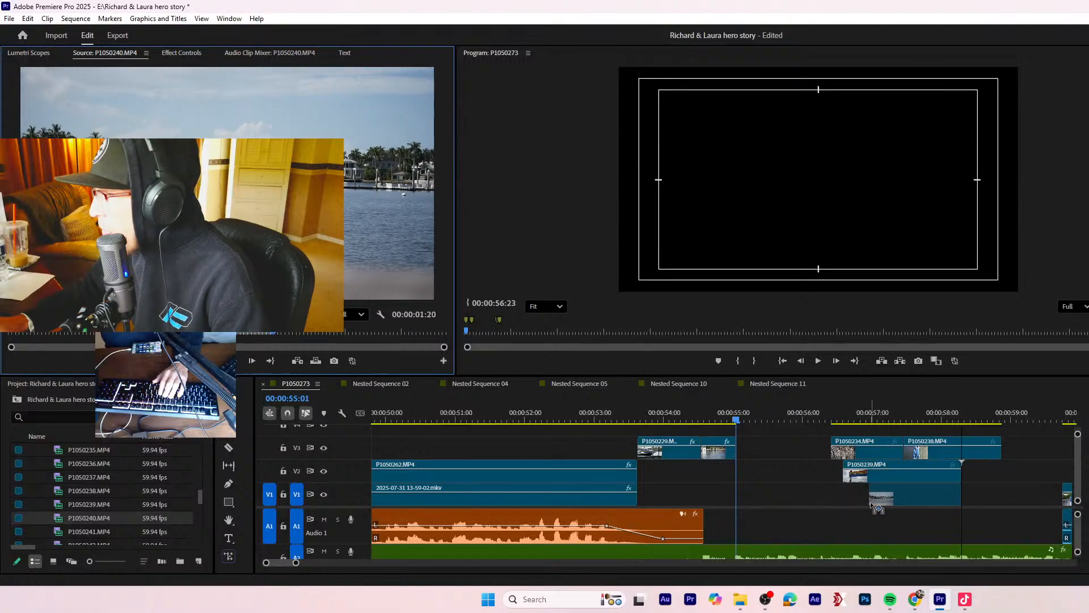
pyautogui.moveTo(301, 333); pyautogui.dragTo(408, 338)
# - Open P1050241.MP4 in the source monitor, mark a 00:00:00:48 range of the palm tree, and place its video on V2 after P1050239.MP4
pyautogui.doubleClick(108, 528)
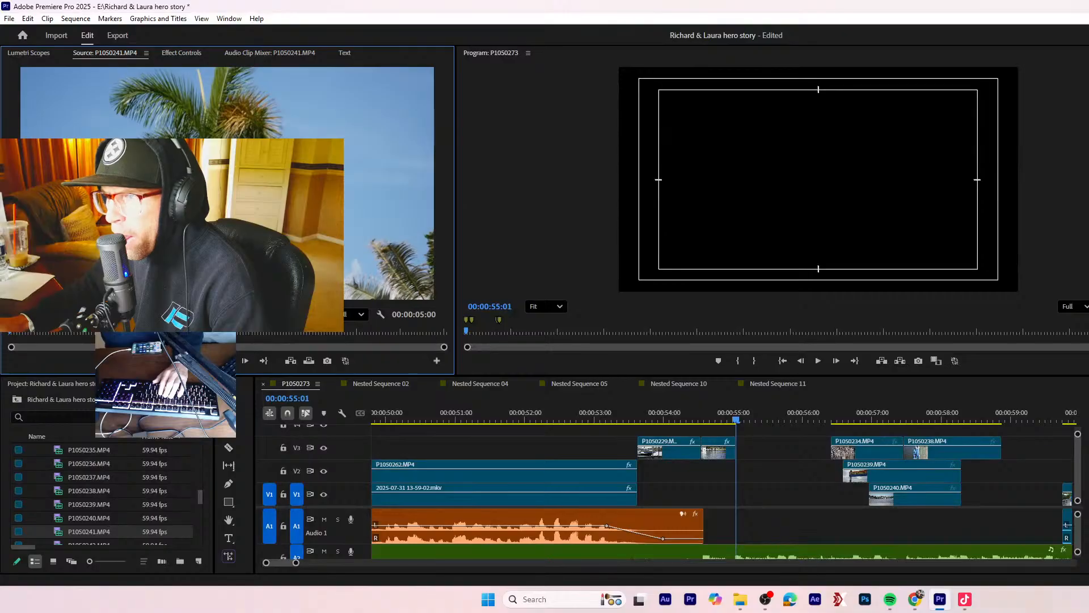
pyautogui.press('space')
pyautogui.press('i')
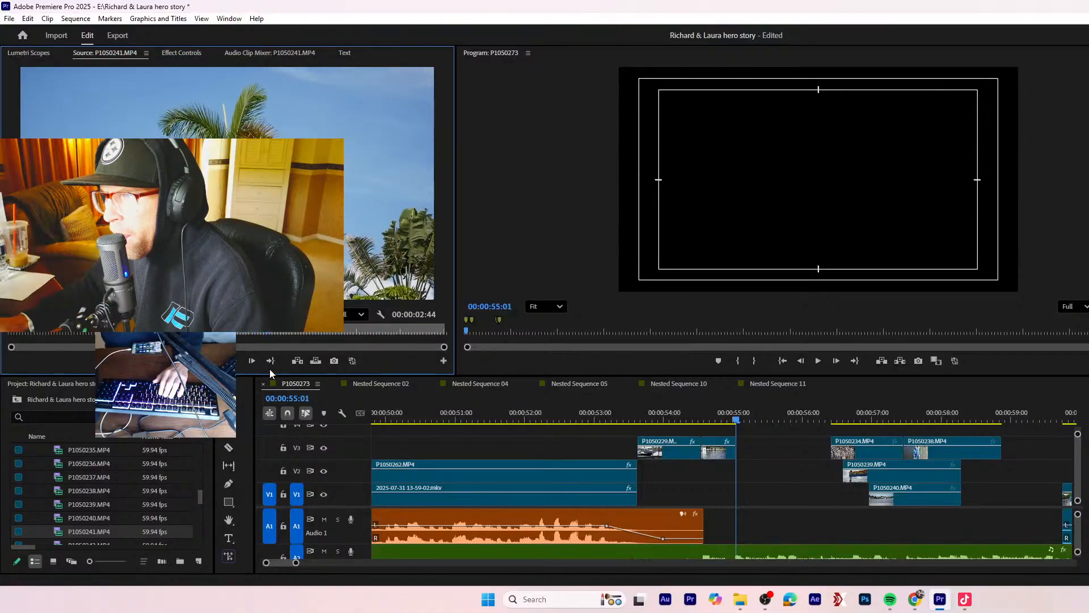
pyautogui.press('o')
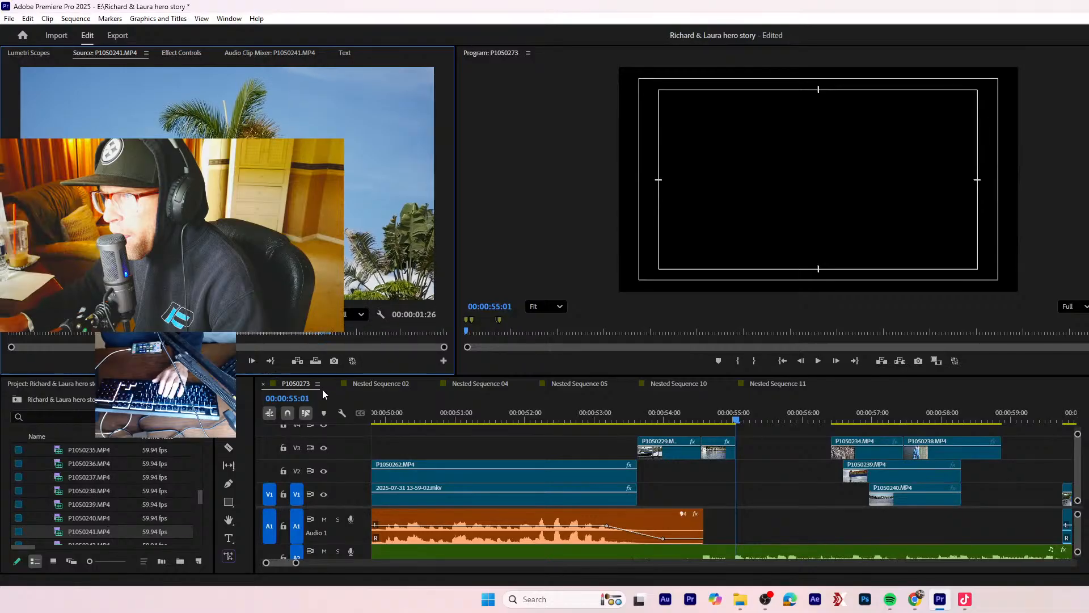
pyautogui.press('i')
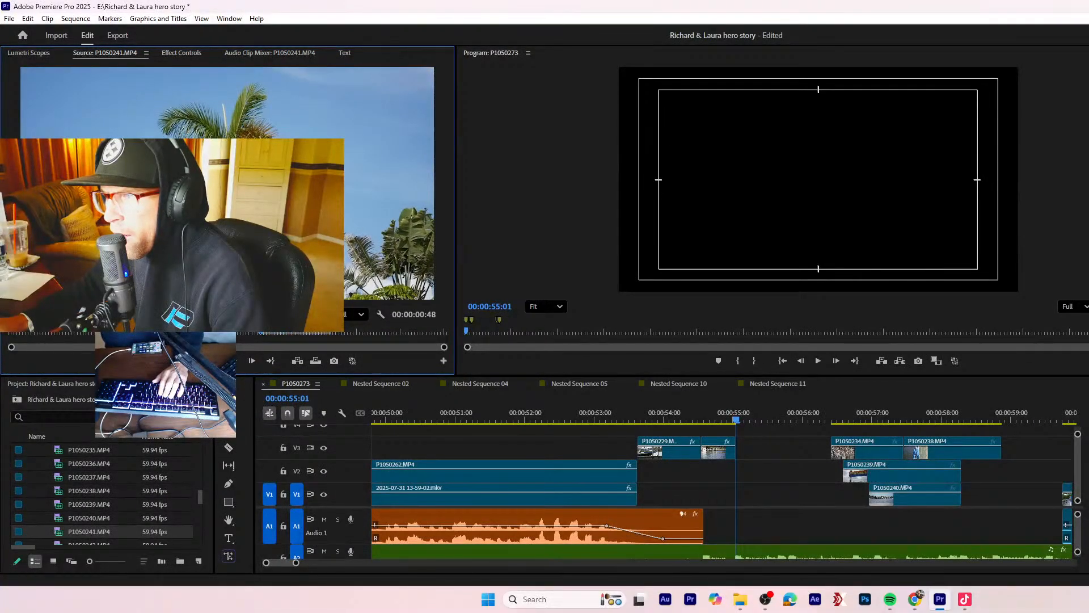
pyautogui.moveTo(691, 400); pyautogui.dragTo(988, 471)
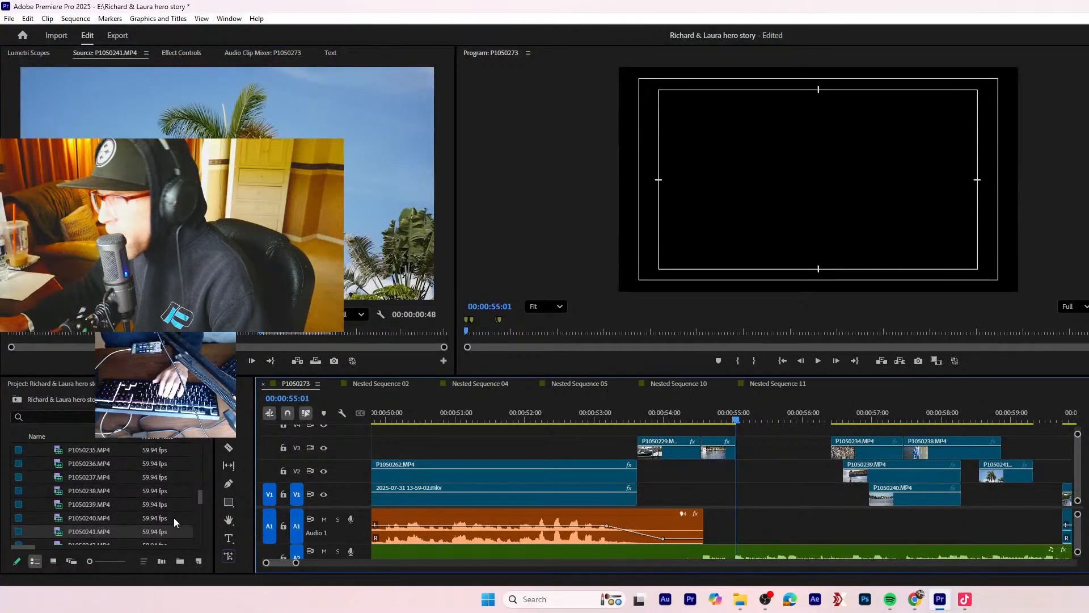
# - Preview P1050242.MP4, P1050243.MP4 and P1050244.MP4 in the source monitor for usable B-roll
pyautogui.scroll(-1, 107, 518)
pyautogui.doubleClick(107, 517)
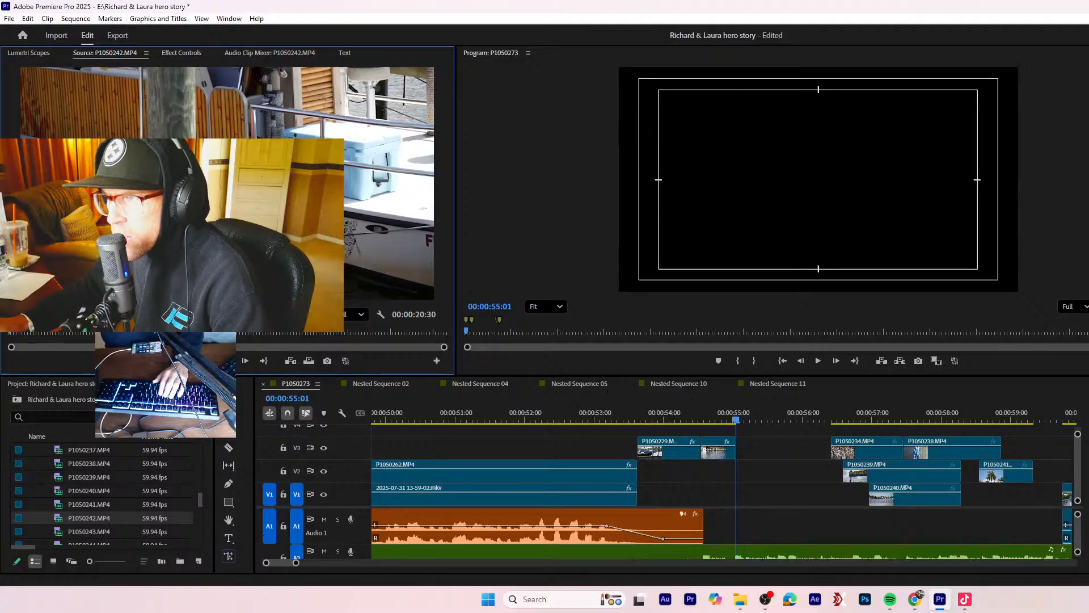
pyautogui.press('space')
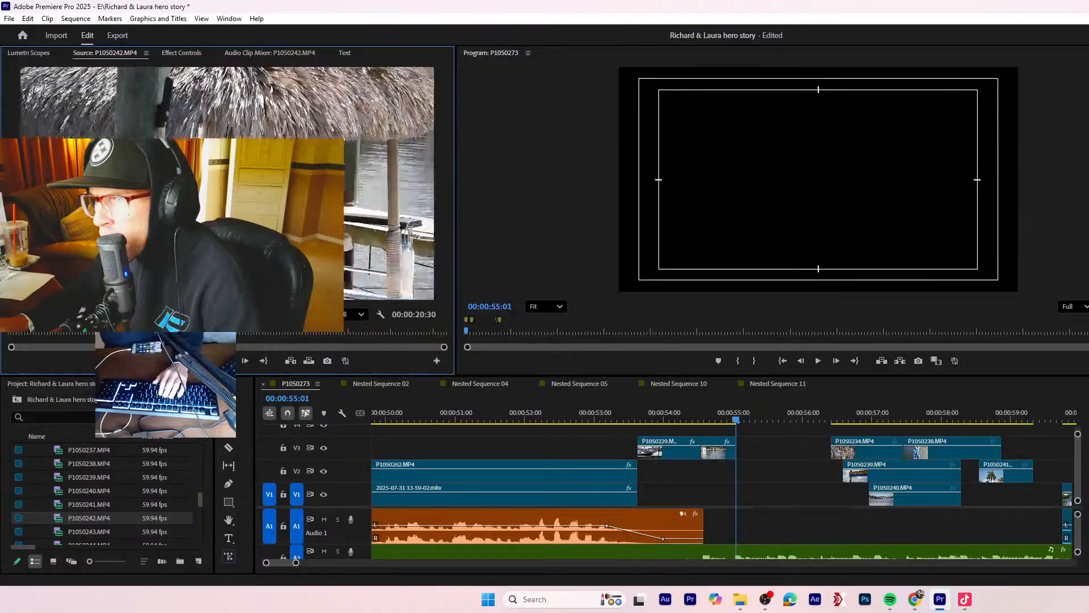
pyautogui.doubleClick(84, 532)
pyautogui.moveTo(102, 334); pyautogui.dragTo(375, 348)
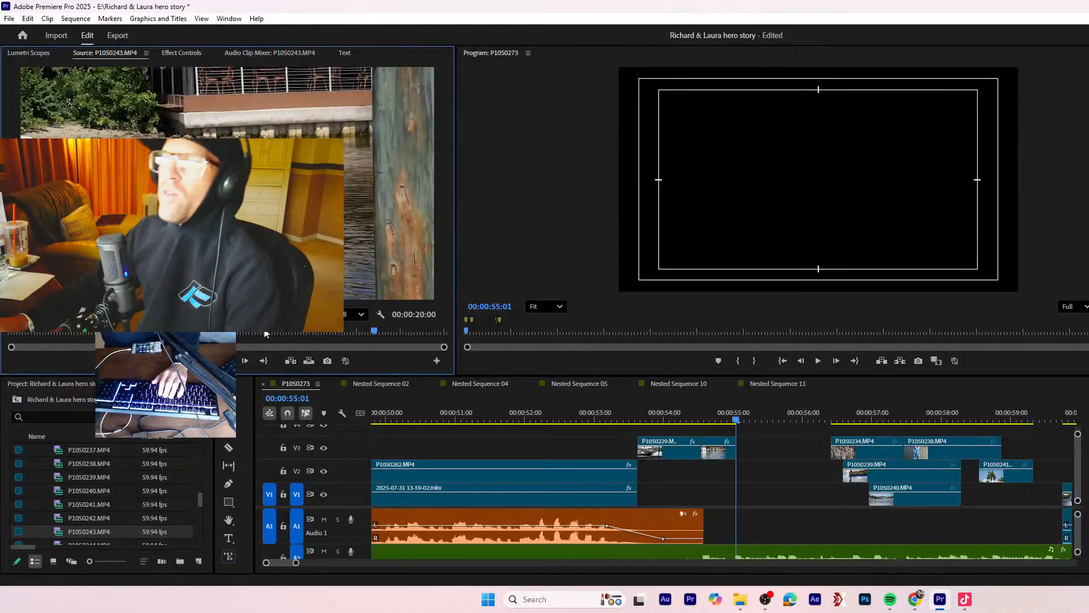
pyautogui.moveTo(265, 334); pyautogui.dragTo(467, 355)
pyautogui.scroll(-1, 89, 532)
pyautogui.scroll(-1, 89, 532)
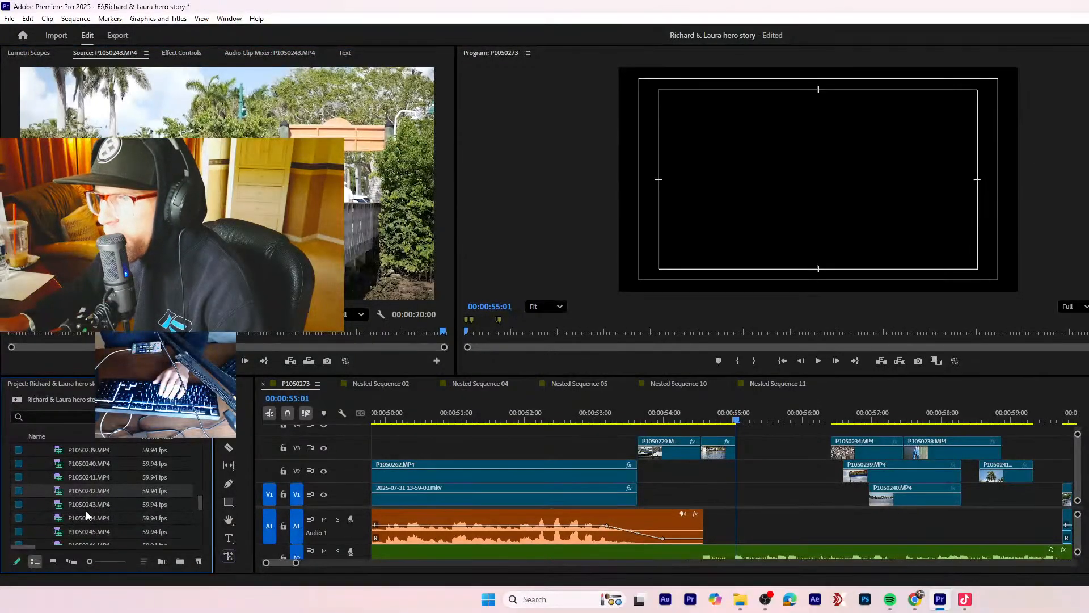
pyautogui.doubleClick(85, 516)
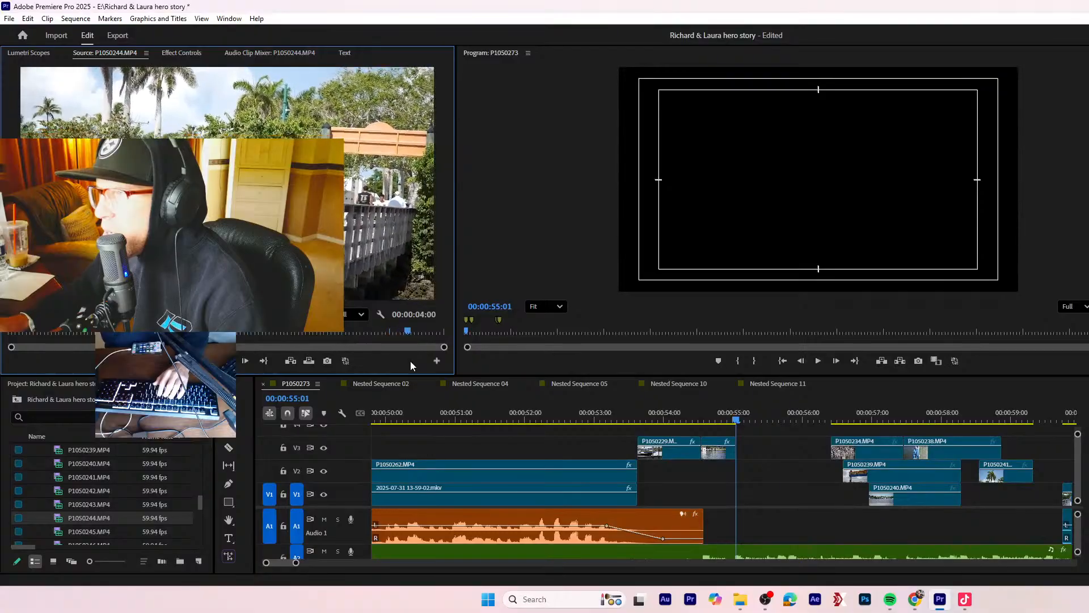
# - Open P1050245.MP4 in the source monitor, mark a 00:00:02:18 range, and place its video on V4 above the P1050234.MP4 and P1050238.MP4 clips
pyautogui.doubleClick(76, 529)
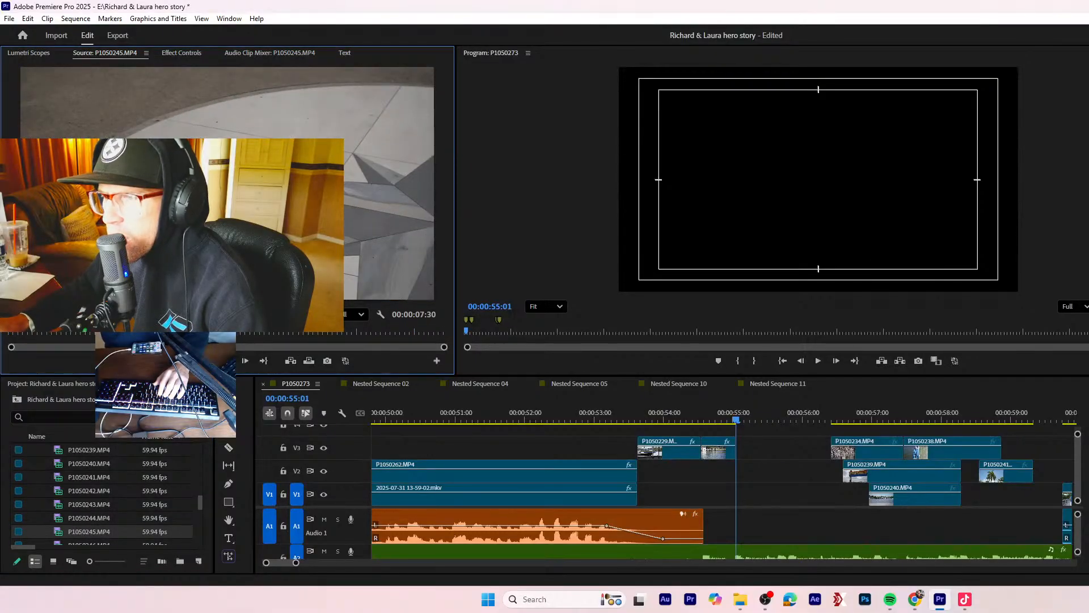
pyautogui.press('o')
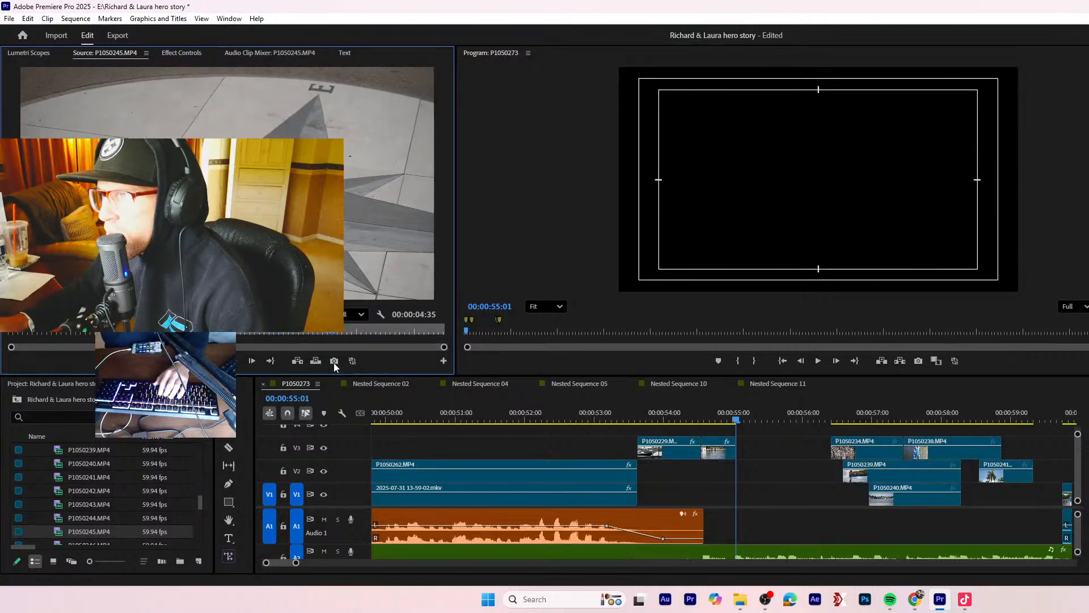
pyautogui.press('o')
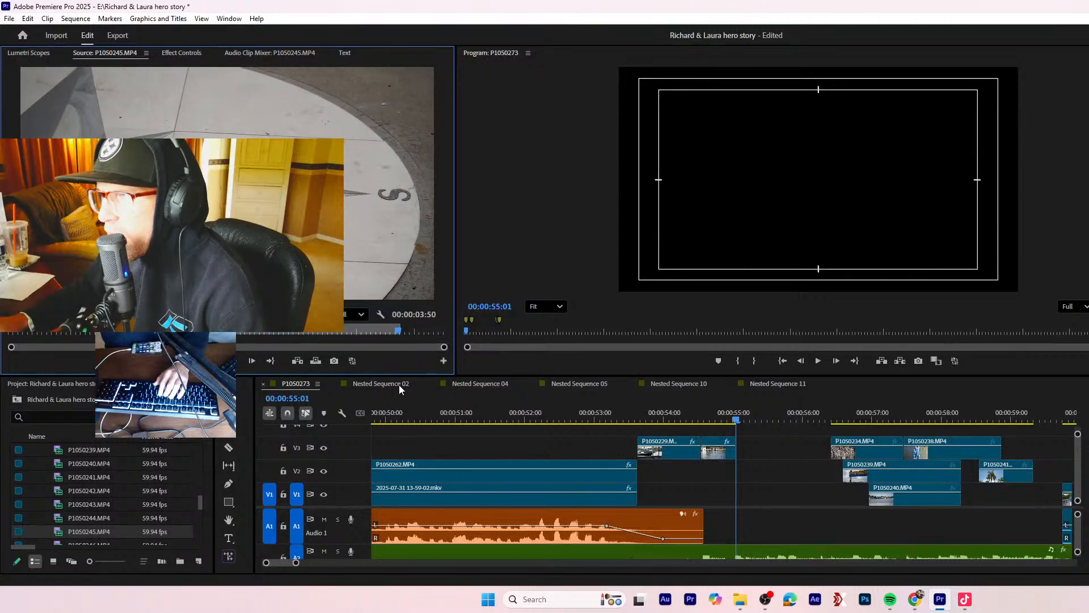
pyautogui.press('i')
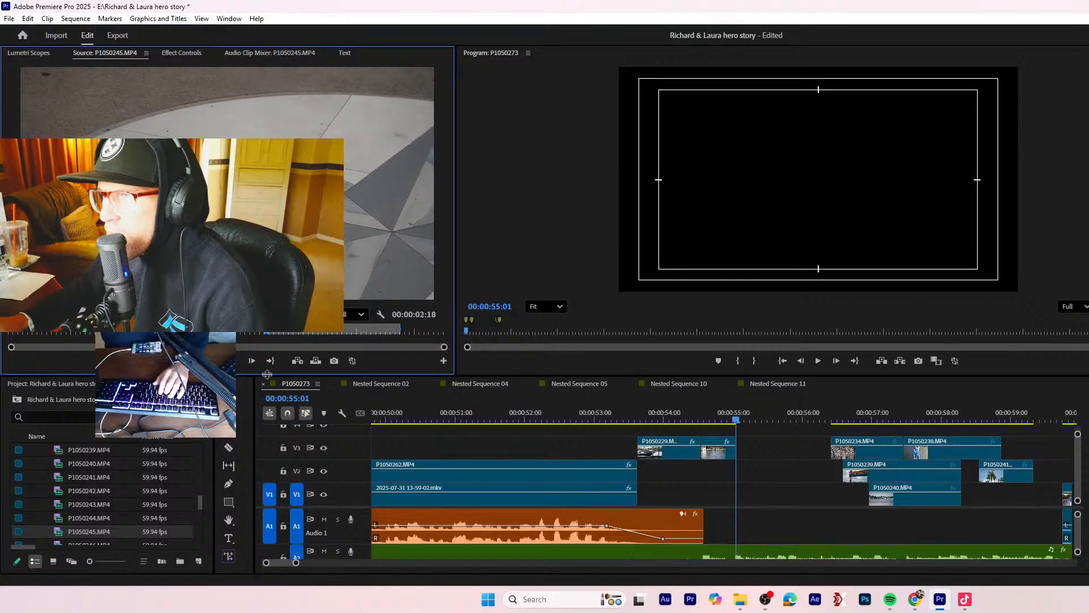
pyautogui.moveTo(220, 315); pyautogui.dragTo(852, 432)
# - Open P1050246.MP4 in the source monitor, mark a range of the star floor shot, and place its video on V4 above P1050229.MP4
pyautogui.scroll(-1, 107, 517)
pyautogui.click(90, 528)
pyautogui.click(89, 528)
pyautogui.doubleClick(90, 530)
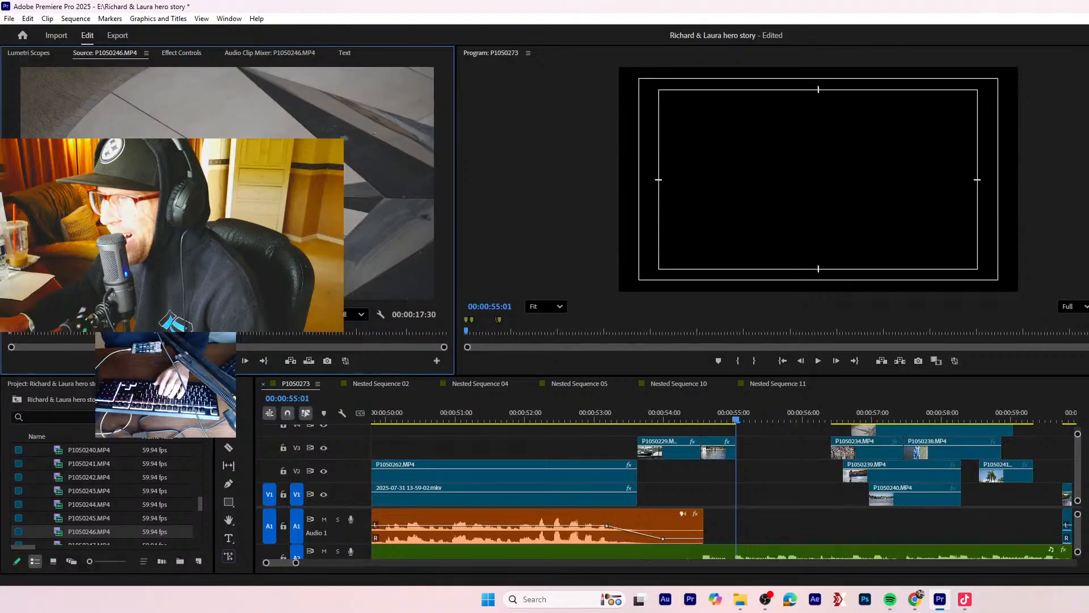
pyautogui.moveTo(95, 335); pyautogui.dragTo(427, 355)
pyautogui.moveTo(344, 353); pyautogui.dragTo(424, 365)
pyautogui.press('i')
pyautogui.press('o')
pyautogui.moveTo(218, 314); pyautogui.dragTo(634, 434)
# - Mark a 00:00:03:31 range of P1050247.MP4 in the source monitor and place its video on V4 in place of the deleted P1050246.MP4 clip
pyautogui.doubleClick(76, 530)
pyautogui.moveTo(261, 340); pyautogui.dragTo(332, 351)
pyautogui.press('o')
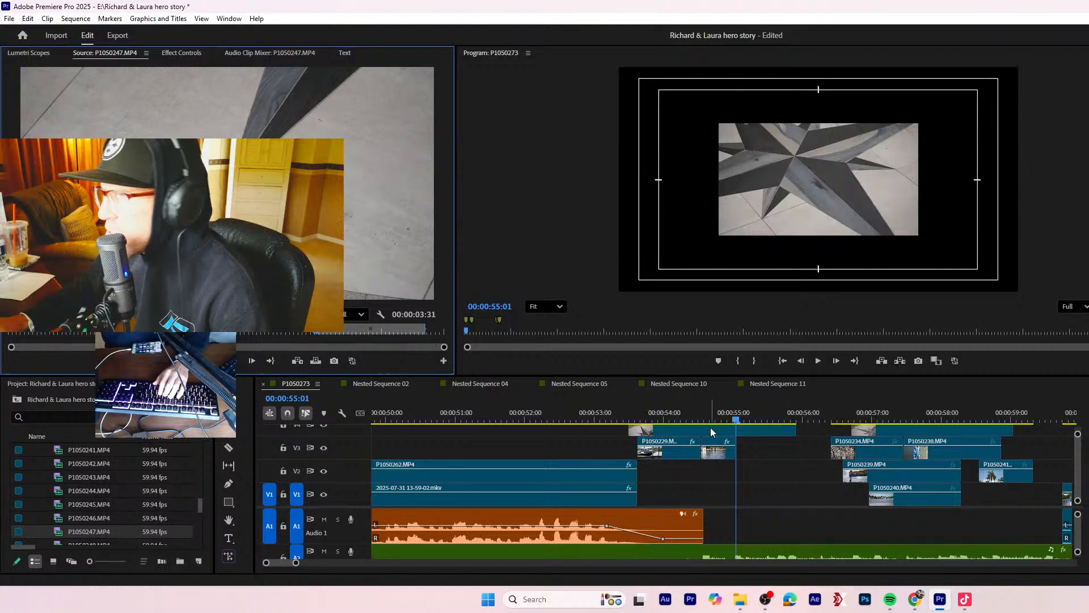
pyautogui.click(707, 431)
pyautogui.press('Delete')
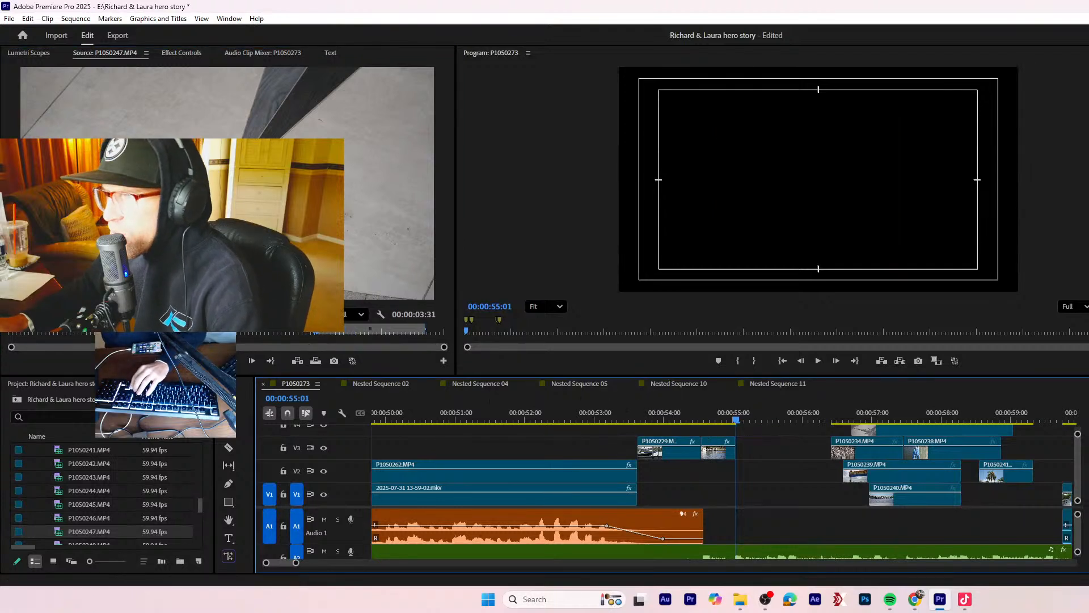
pyautogui.moveTo(221, 314); pyautogui.dragTo(589, 431)
# - Open P1050248.MP4 in the source monitor and mark a 00:00:02:17 range of the marina boardwalk shot
pyautogui.scroll(-2, 73, 528)
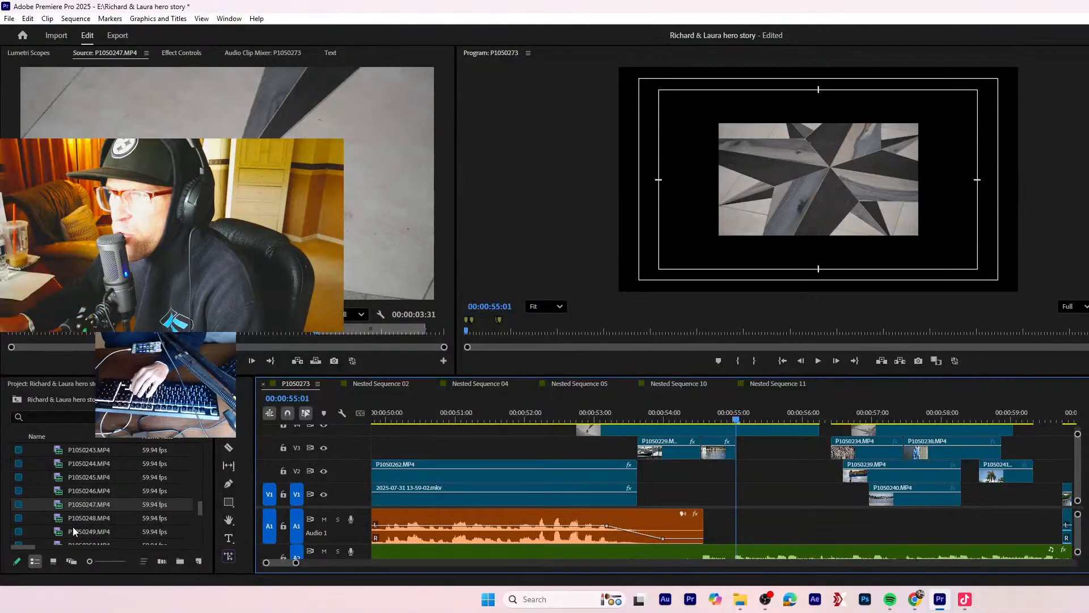
pyautogui.doubleClick(77, 522)
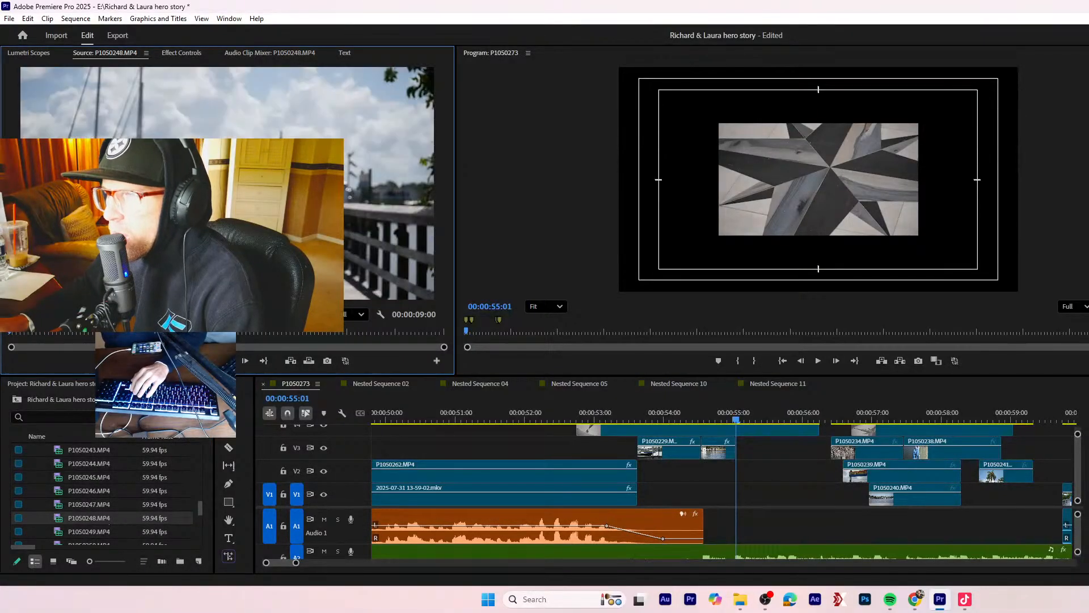
pyautogui.press('space')
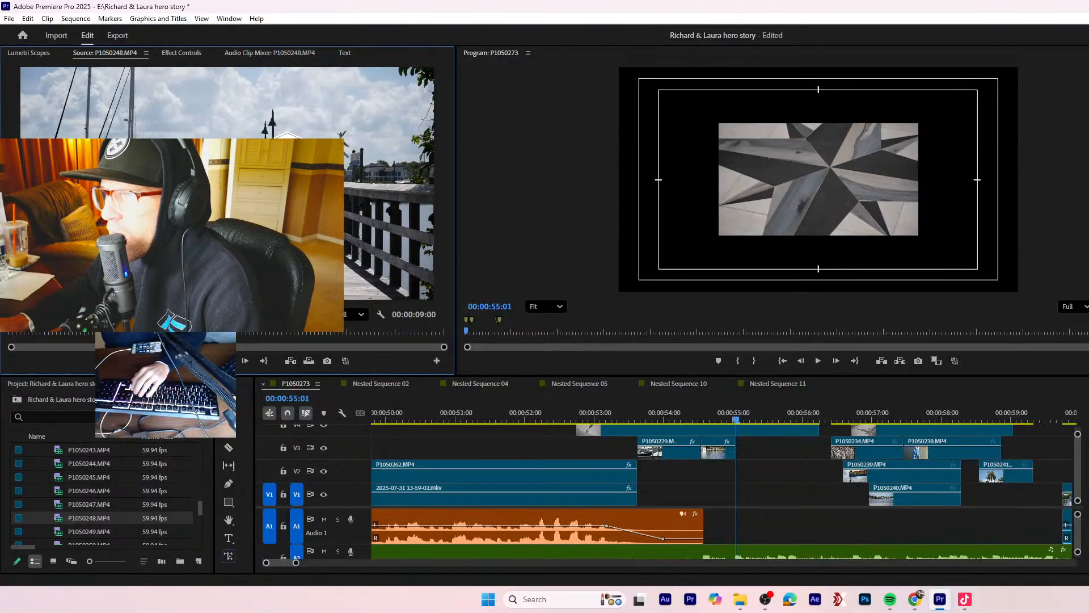
pyautogui.press('i')
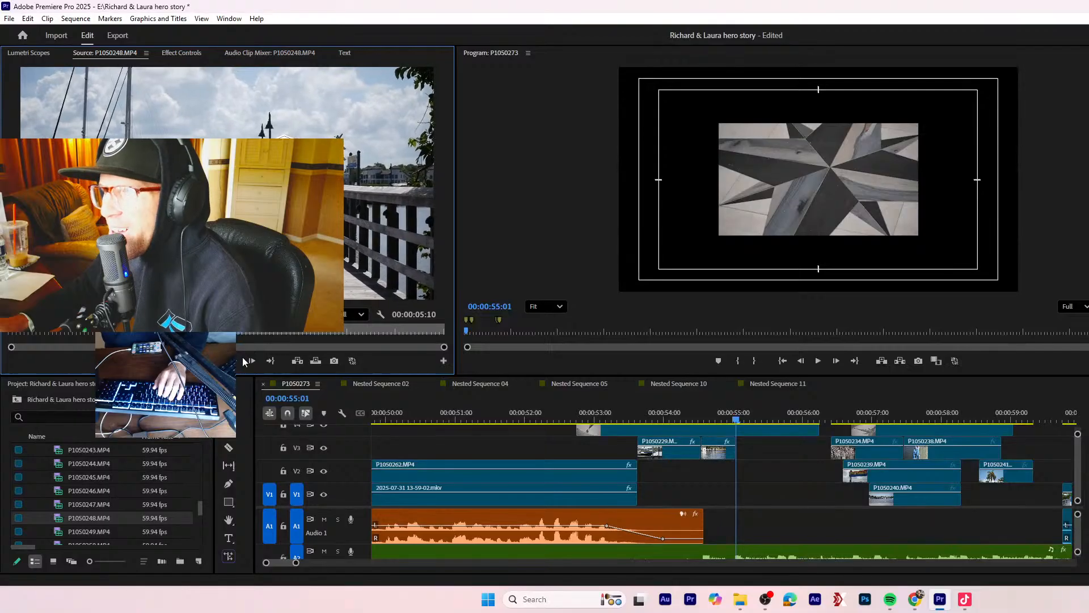
pyautogui.press('o')
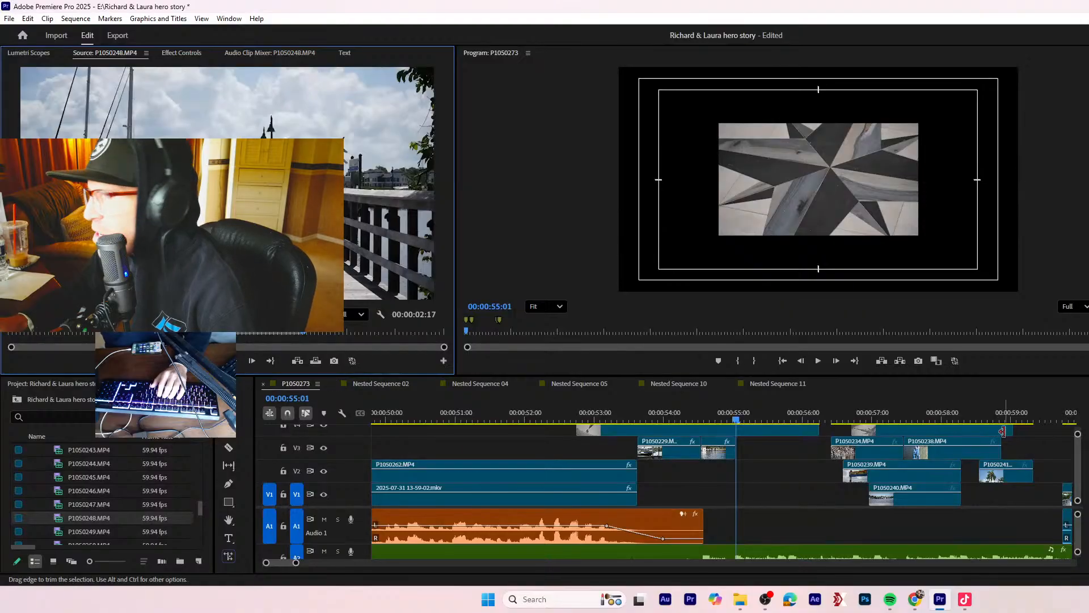
# - Shift the B-roll clips before P1050221.MP4 about one second later and move P1050247.MP4 on V4 back above the interview
pyautogui.moveTo(296, 564); pyautogui.dragTo(323, 569)
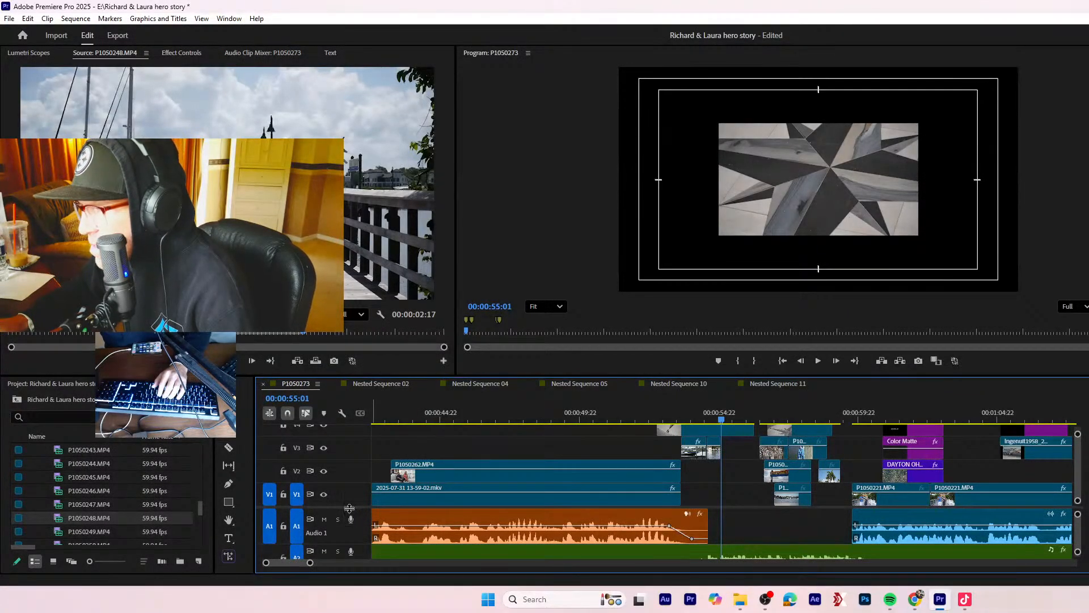
pyautogui.moveTo(352, 533); pyautogui.dragTo(353, 534)
pyautogui.moveTo(832, 523); pyautogui.dragTo(809, 451)
pyautogui.moveTo(693, 455); pyautogui.dragTo(558, 448)
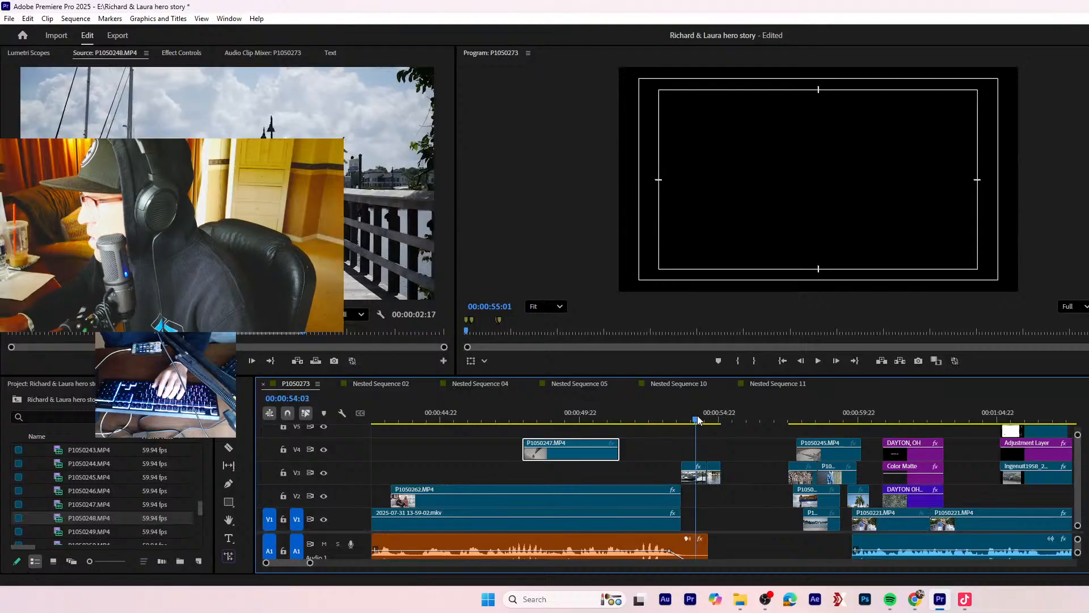
# - Play the transition from the interview through P1050229.MP4 and P1050231.MP4 to check the cuts against the music
pyautogui.click(698, 418)
pyautogui.press('space')
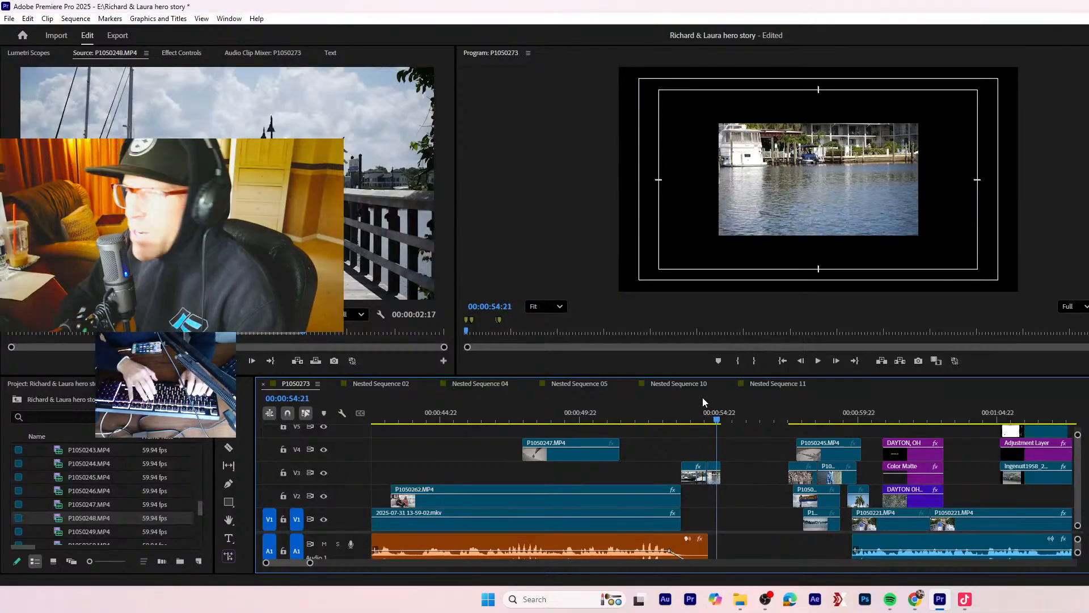
pyautogui.press('=')
pyautogui.press('=')
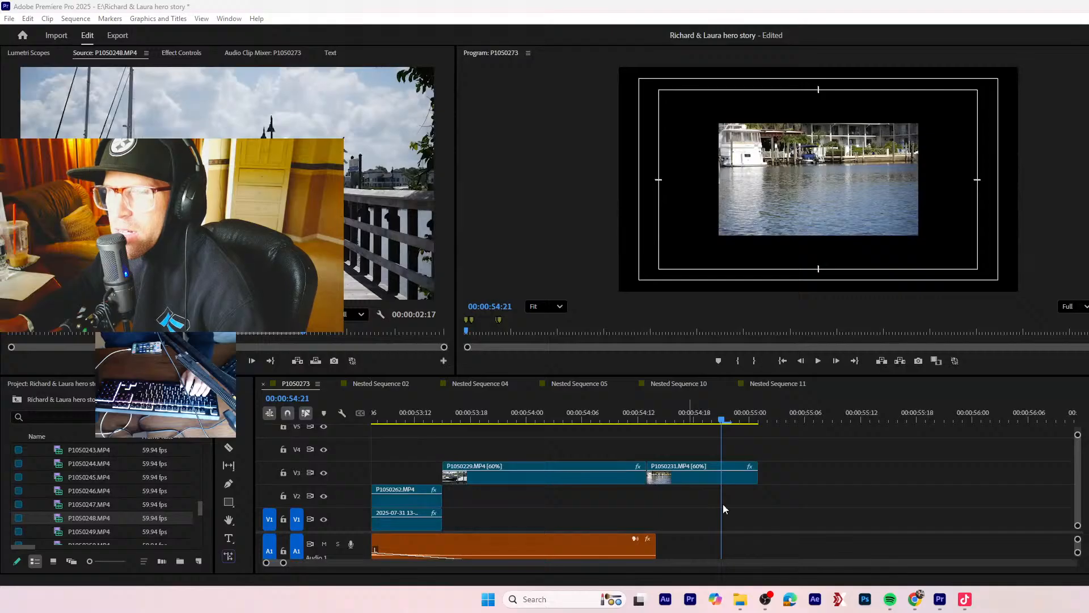
pyautogui.click(404, 412)
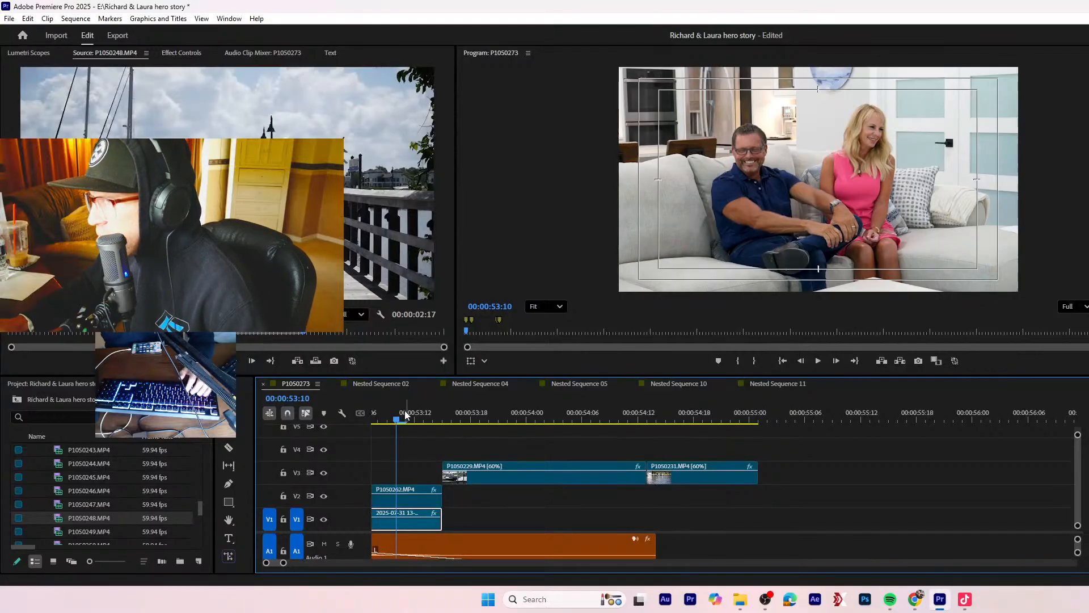
pyautogui.press('space')
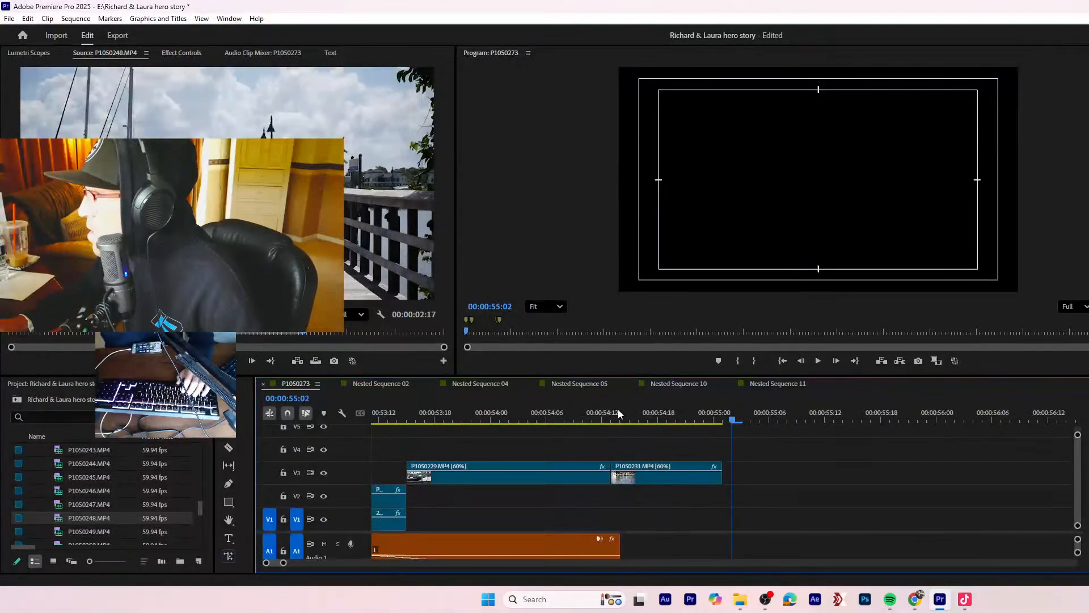
pyautogui.click(659, 413)
pyautogui.press('space')
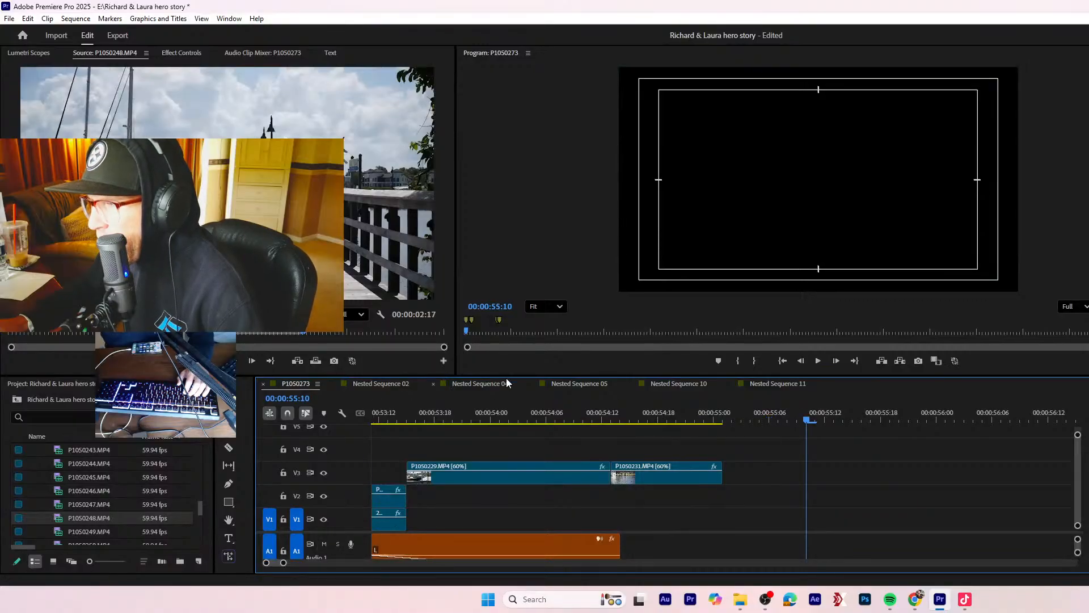
# - Enlarge the timeline panel to expose the audio tracks and park the playhead at 00:00:55:01, the end of P1050231.MP4
pyautogui.moveTo(494, 376); pyautogui.dragTo(529, 281)
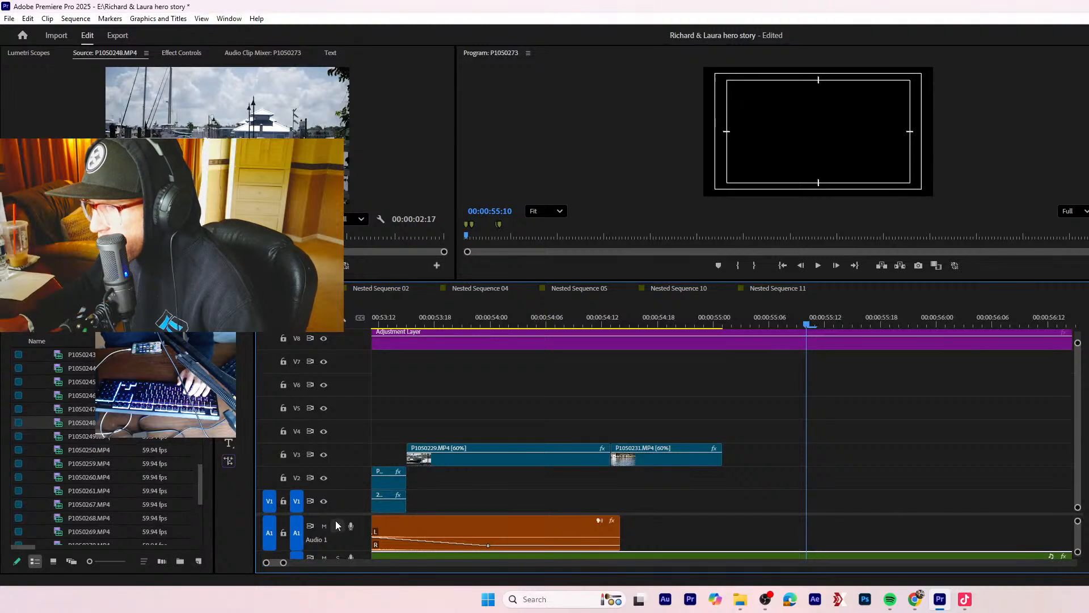
pyautogui.moveTo(334, 513); pyautogui.dragTo(340, 441)
pyautogui.moveTo(713, 314); pyautogui.dragTo(724, 330)
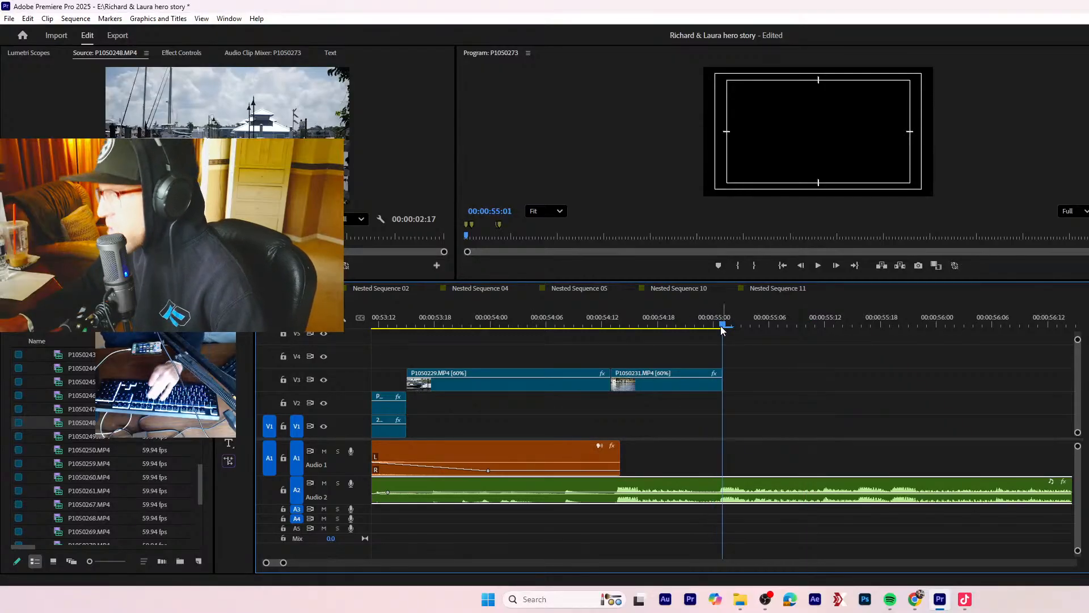
# - Move the palm tree clip P1050241.MP4 on V2 to start at 00:00:55:01, directly after P1050231.MP4
pyautogui.press('-')
pyautogui.press('-')
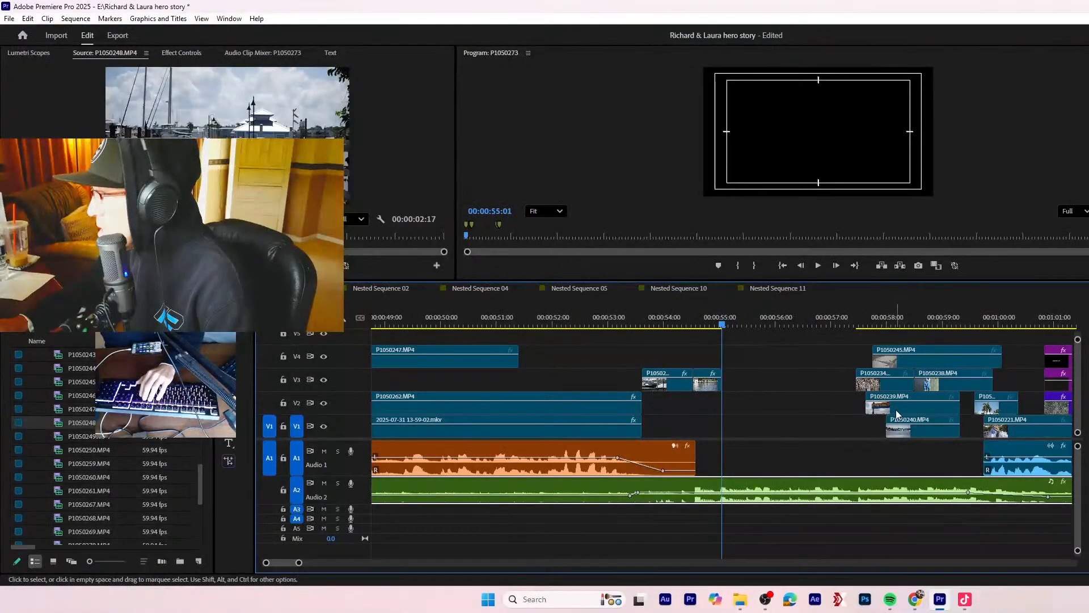
pyautogui.moveTo(983, 414); pyautogui.dragTo(732, 404)
pyautogui.press('=')
pyautogui.press('=')
pyautogui.press('=')
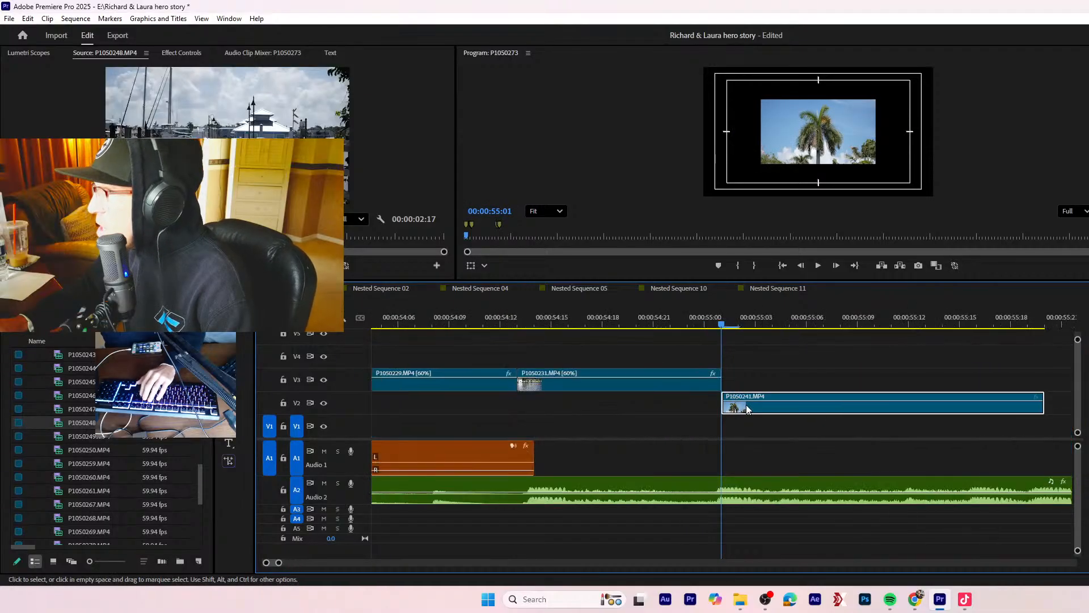
# - Play the palm tree shot against the music and trim the end of P1050241.MP4 to the beat at 00:00:55:19
pyautogui.click(410, 316)
pyautogui.press('space')
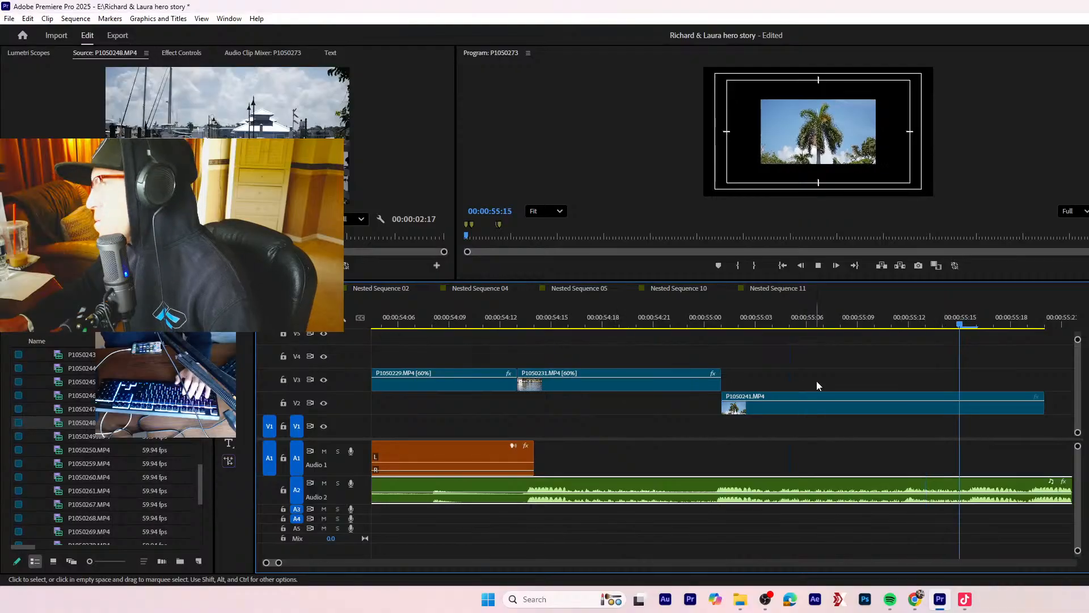
pyautogui.click(384, 318)
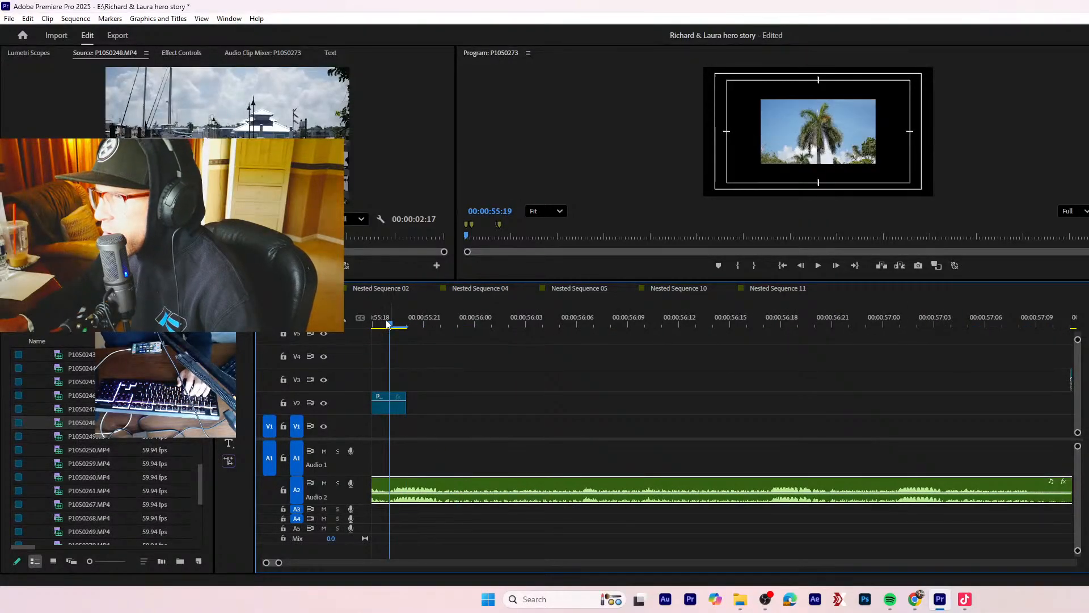
pyautogui.moveTo(410, 413); pyautogui.dragTo(423, 414)
# - Move P1050240.MP4 on V1 to start at 00:00:55:19, directly after P1050241.MP4
pyautogui.press('-')
pyautogui.press('-')
pyautogui.press('-')
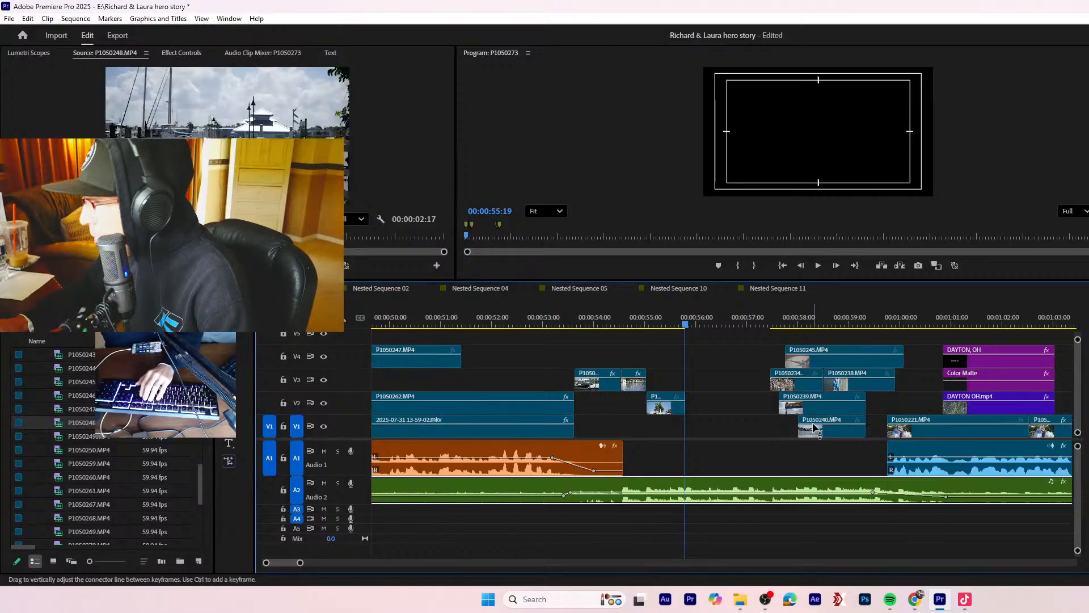
pyautogui.moveTo(819, 433); pyautogui.dragTo(714, 435)
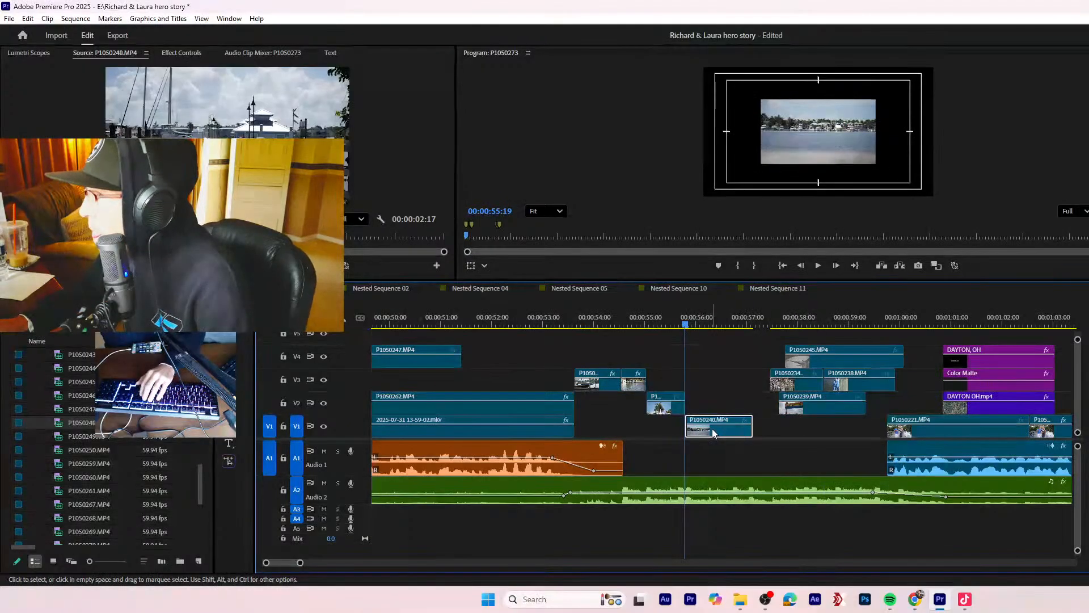
# - Slow P1050240.MP4 to 50% speed and remove the part of it after 00:00:56:17
pyautogui.press('=')
pyautogui.press('=')
pyautogui.press('=')
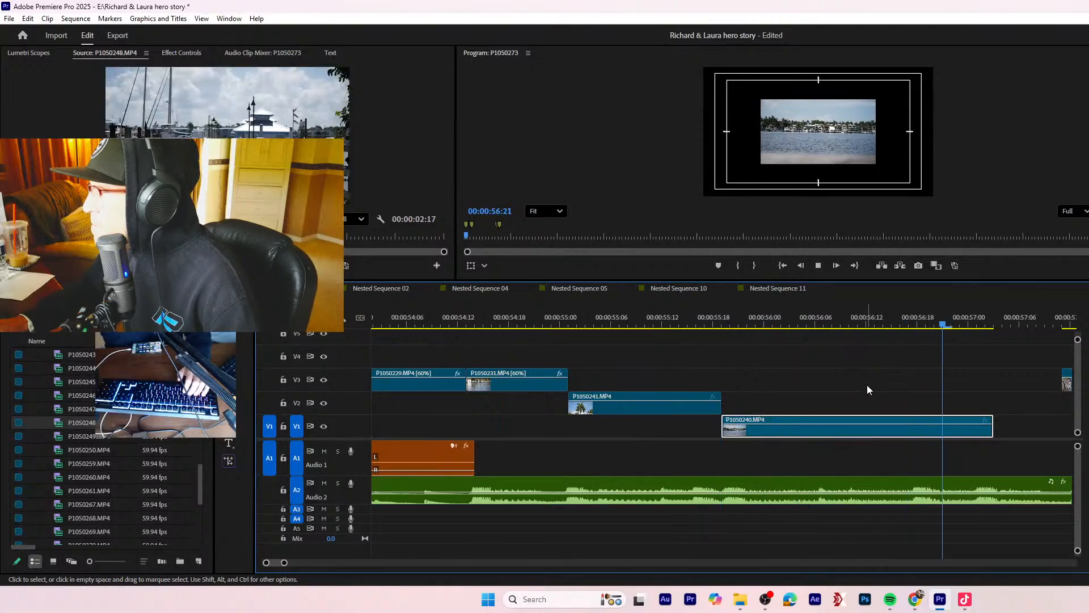
pyautogui.click(911, 321)
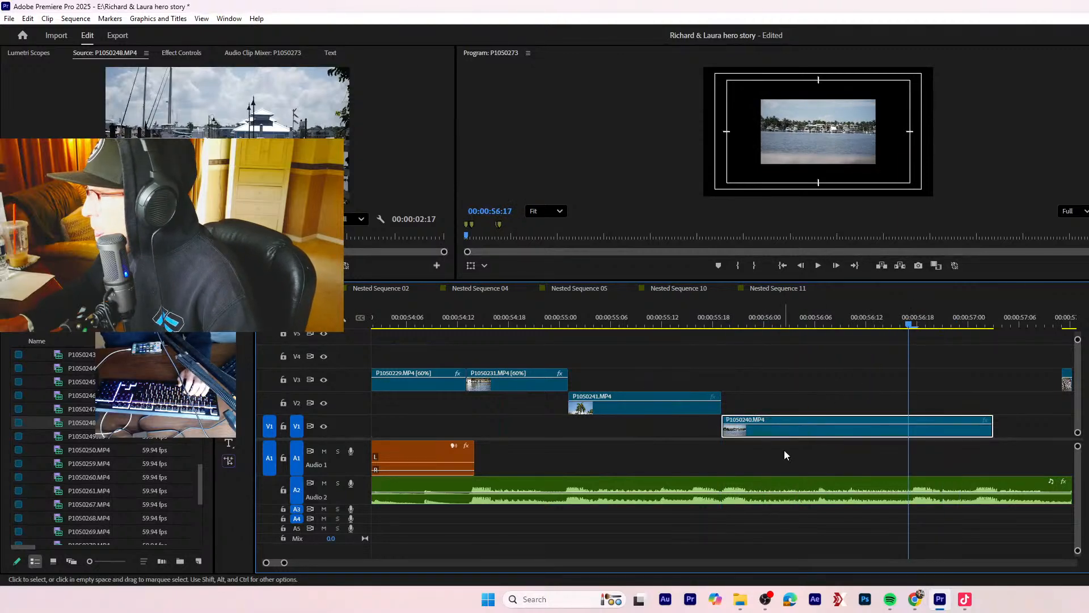
pyautogui.rightClick(785, 427)
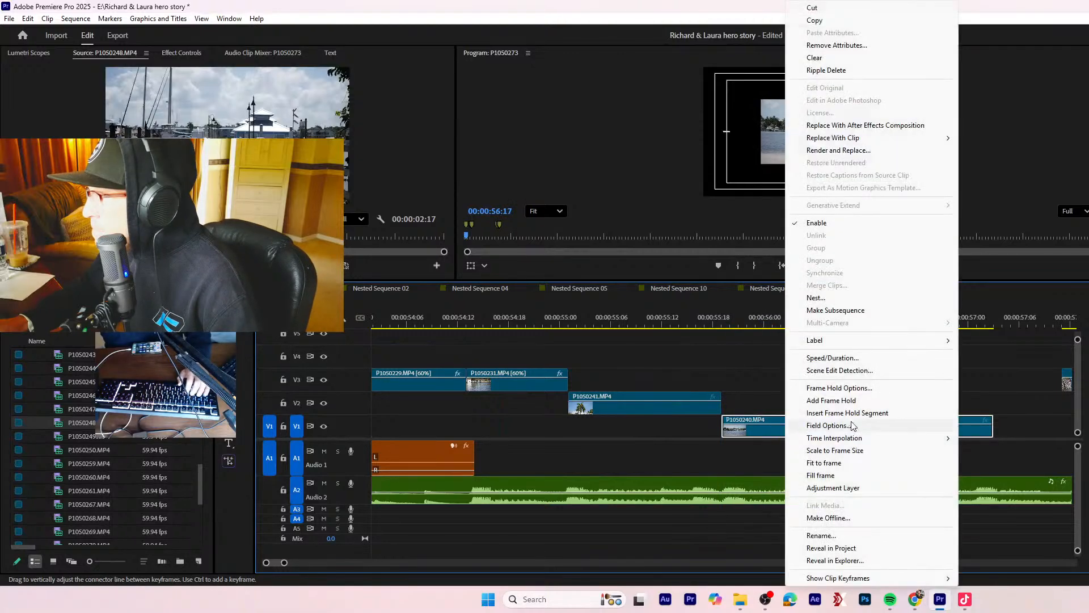
pyautogui.click(841, 364)
pyautogui.write('50')
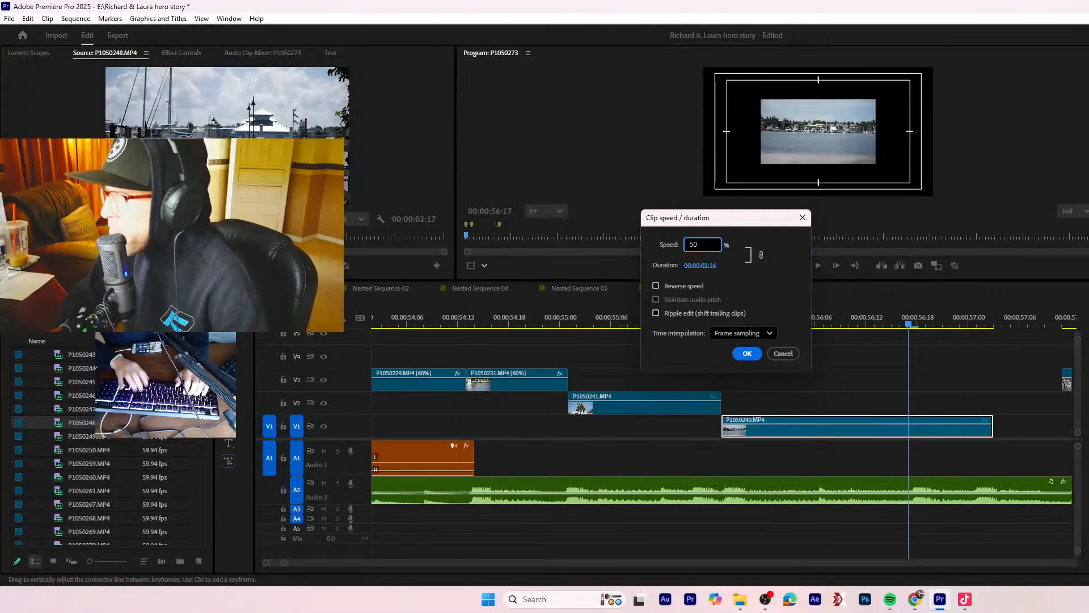
pyautogui.press('Return')
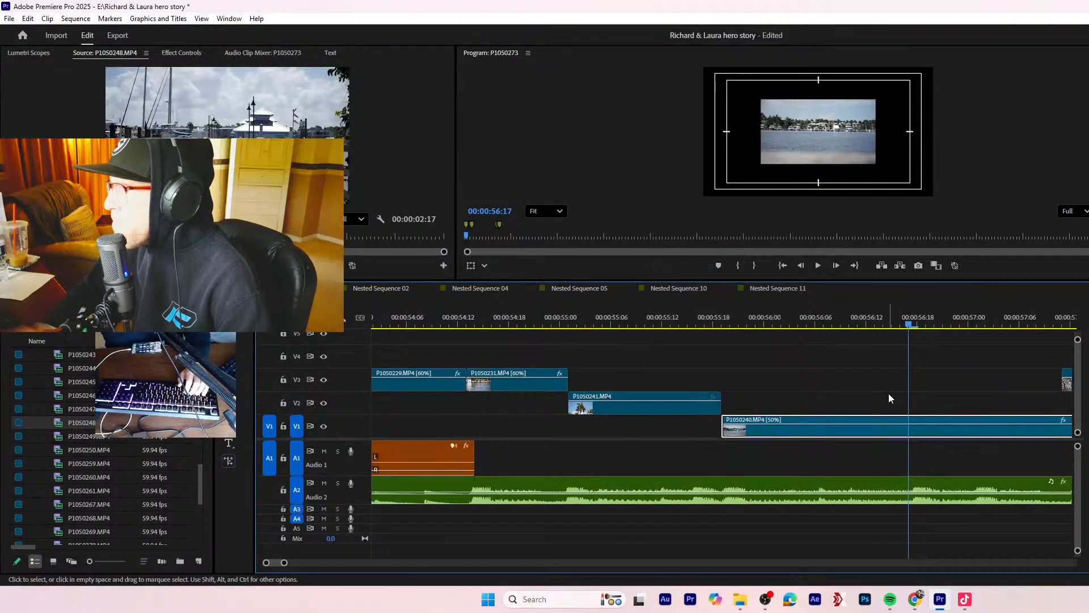
pyautogui.click(910, 431)
pyautogui.press('Delete')
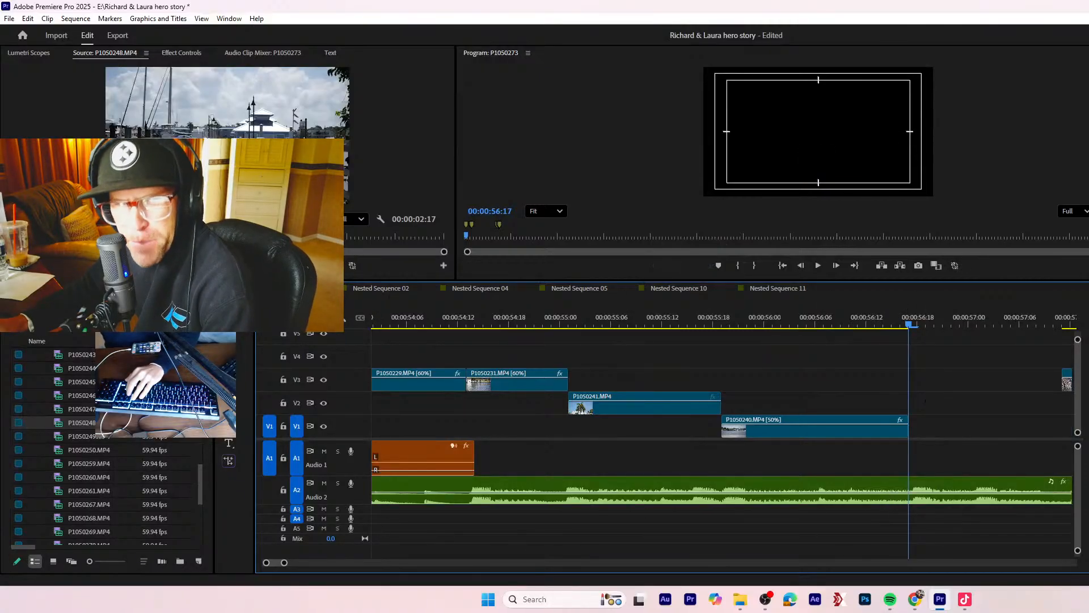
# - Play back the new B-roll sequence and set the palm tree clip P1050241.MP4 to 40% speed
pyautogui.press('space')
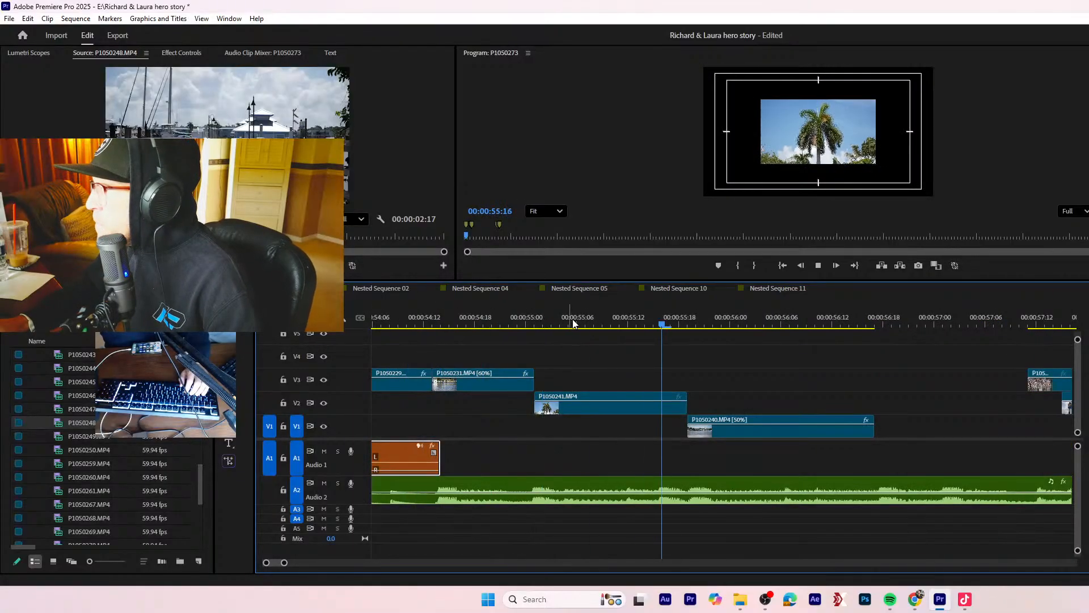
pyautogui.click(602, 322)
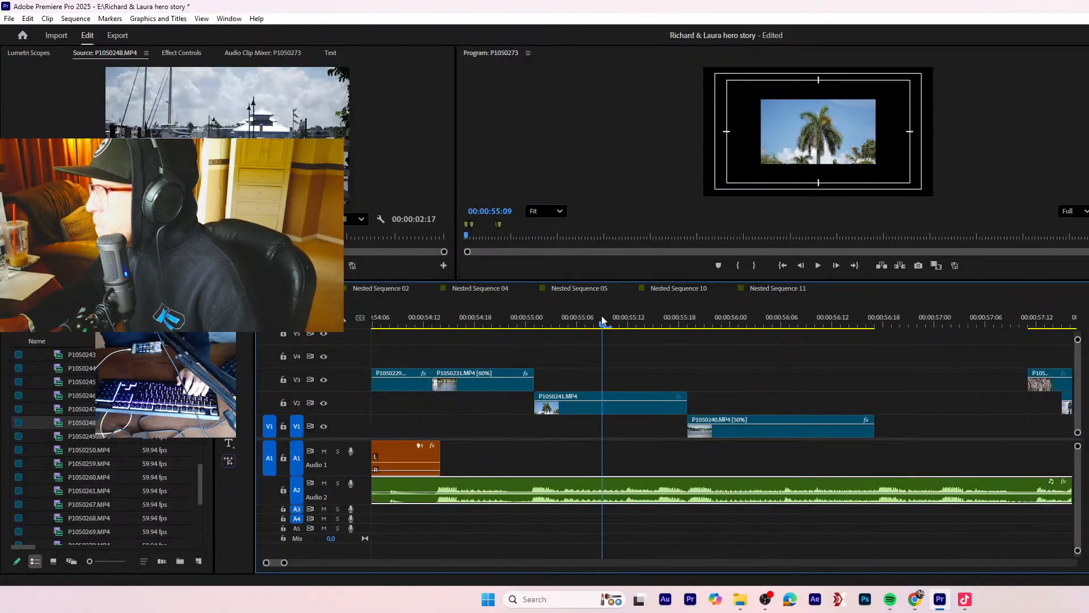
pyautogui.rightClick(589, 413)
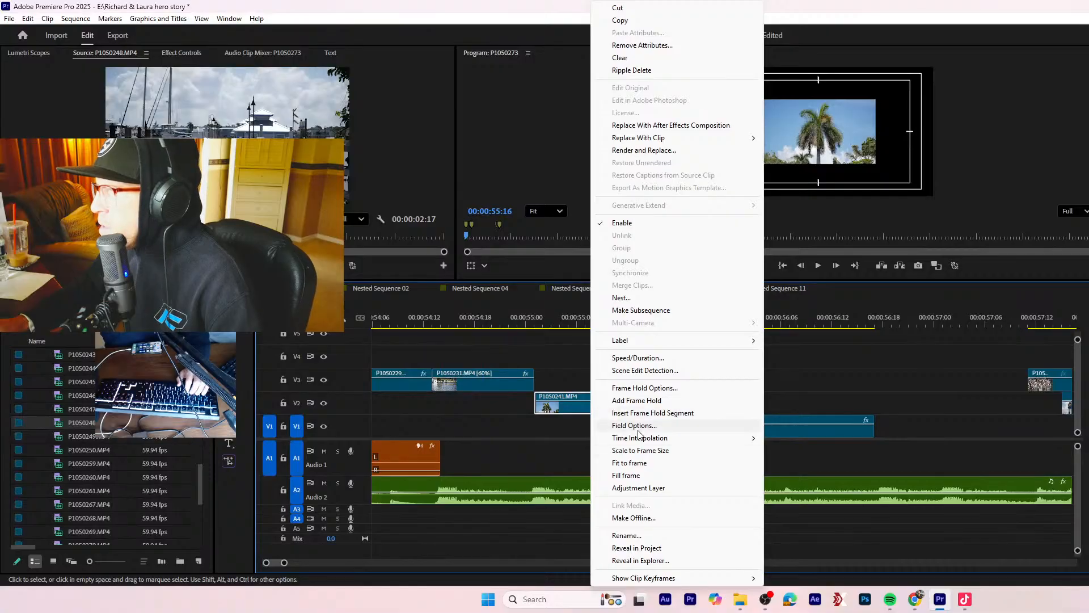
pyautogui.click(630, 360)
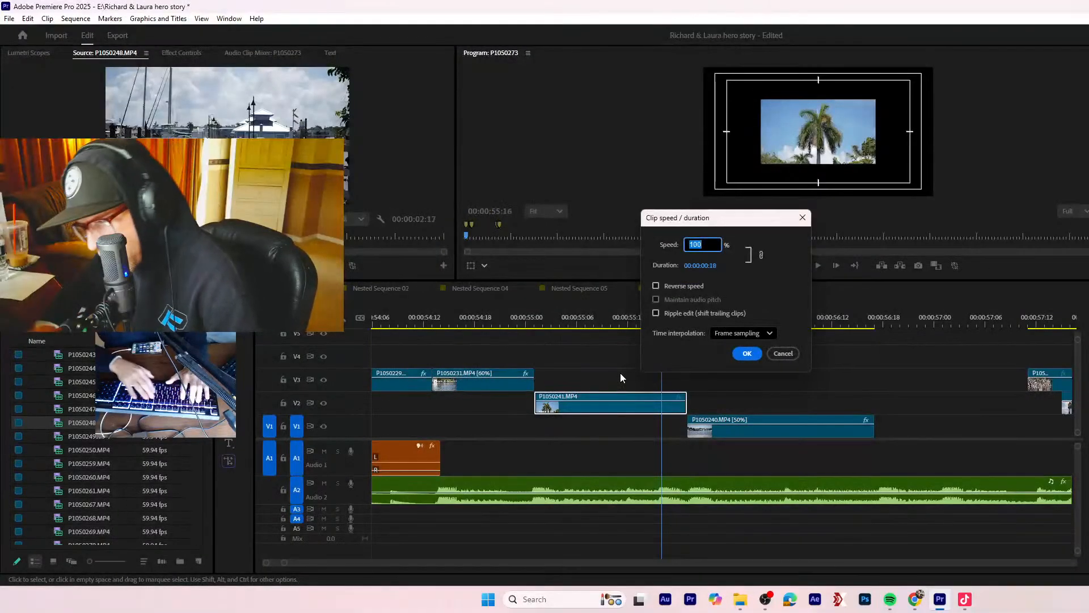
pyautogui.write('40')
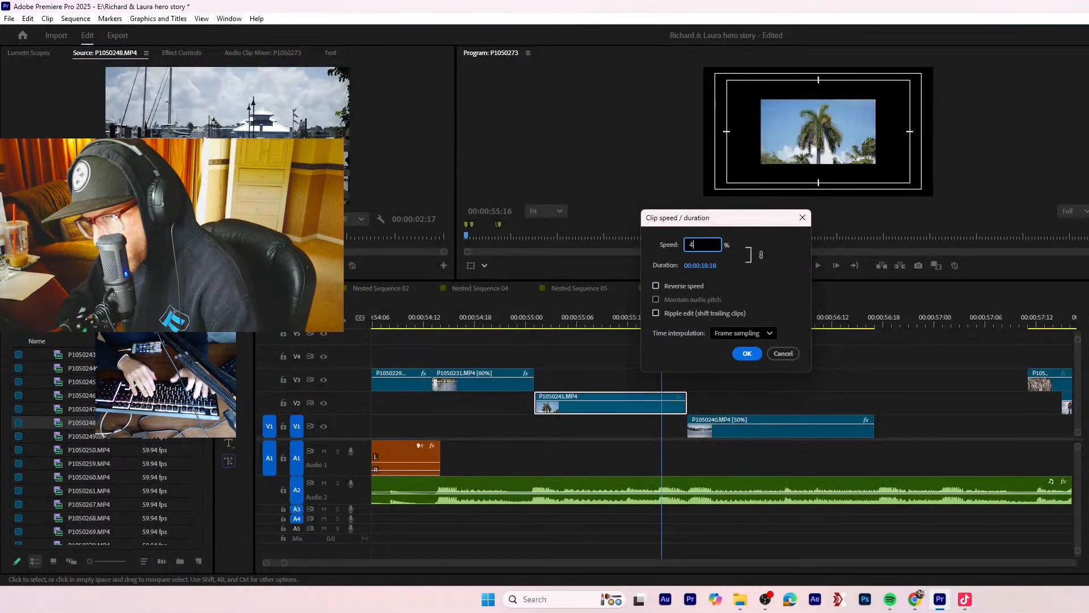
pyautogui.press('Return')
# - Cut P1050241.MP4 on V2 at the start of P1050240.MP4 and delete the excess
pyautogui.press('c')
pyautogui.click(689, 408)
pyautogui.press('v')
pyautogui.click(721, 421)
pyautogui.click(705, 407)
pyautogui.press('Delete')
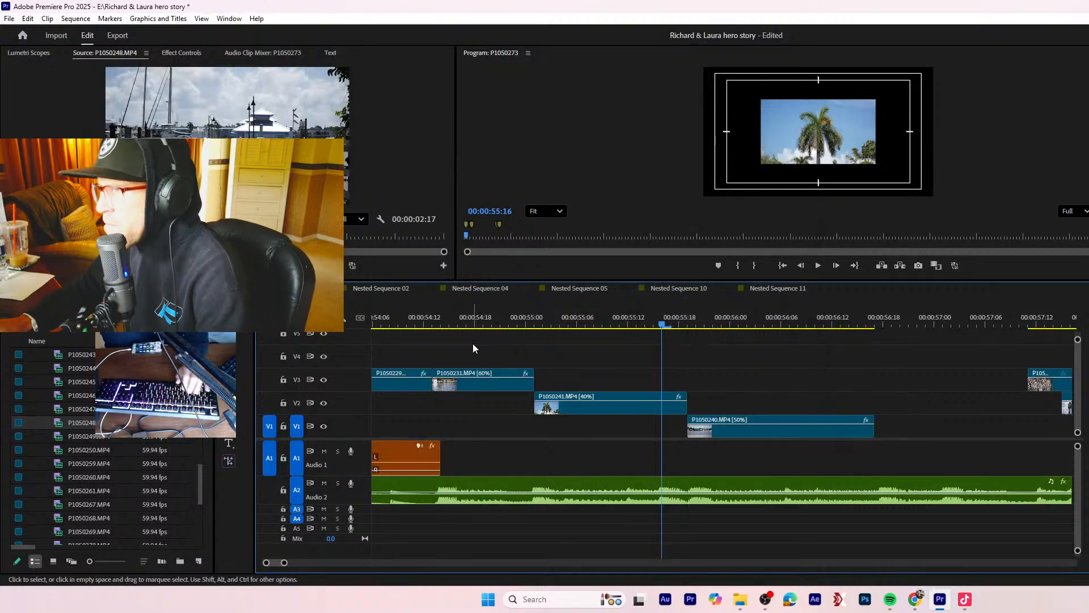
# - Shift the palm tree clip P1050241.MP4 earlier on V2 and adjust its end to meet the start of P1050240.MP4
pyautogui.click(473, 324)
pyautogui.press('space')
pyautogui.press('space')
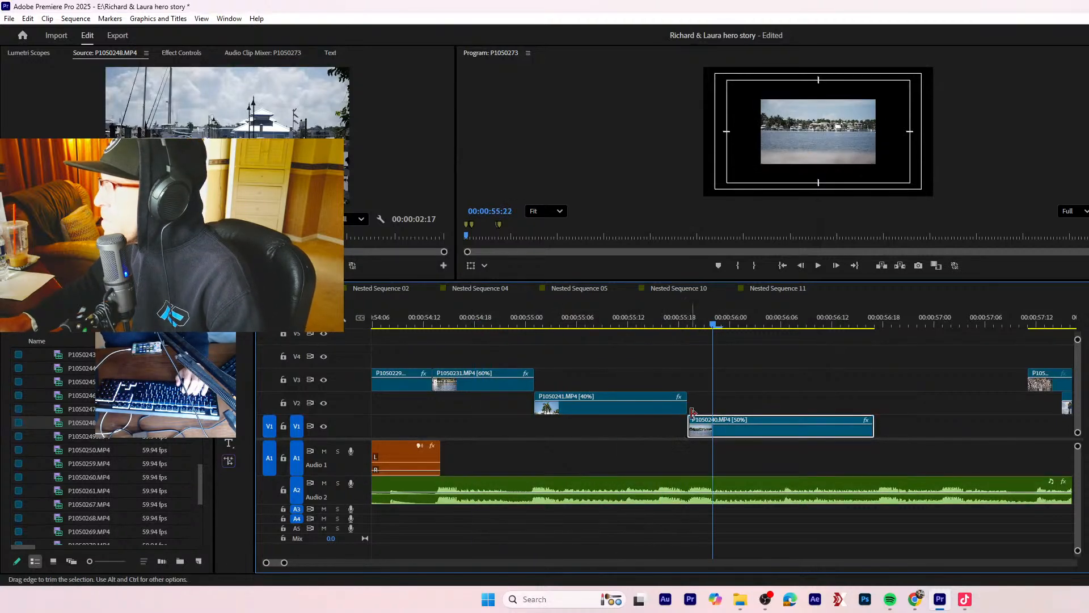
pyautogui.moveTo(536, 406); pyautogui.dragTo(435, 418)
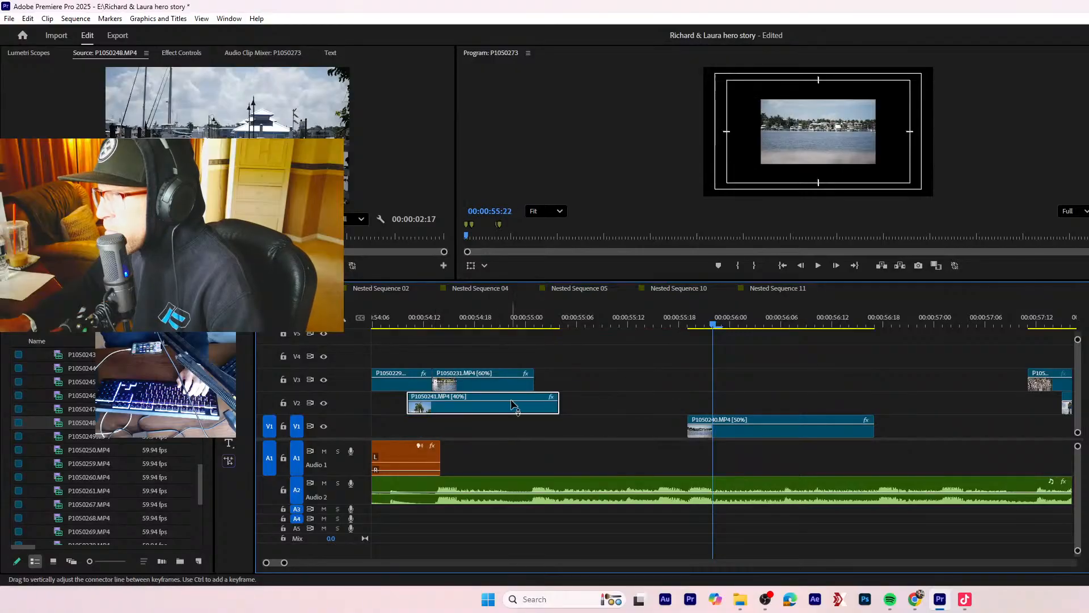
pyautogui.moveTo(559, 413); pyautogui.dragTo(704, 414)
pyautogui.click(502, 323)
pyautogui.press('space')
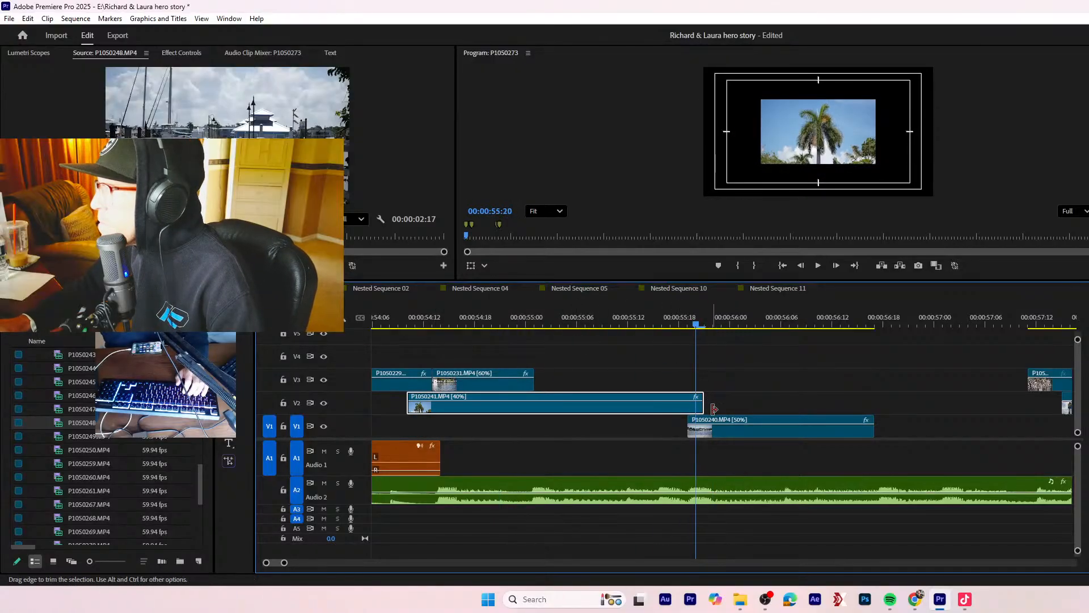
pyautogui.moveTo(697, 411); pyautogui.dragTo(681, 412)
pyautogui.press('space')
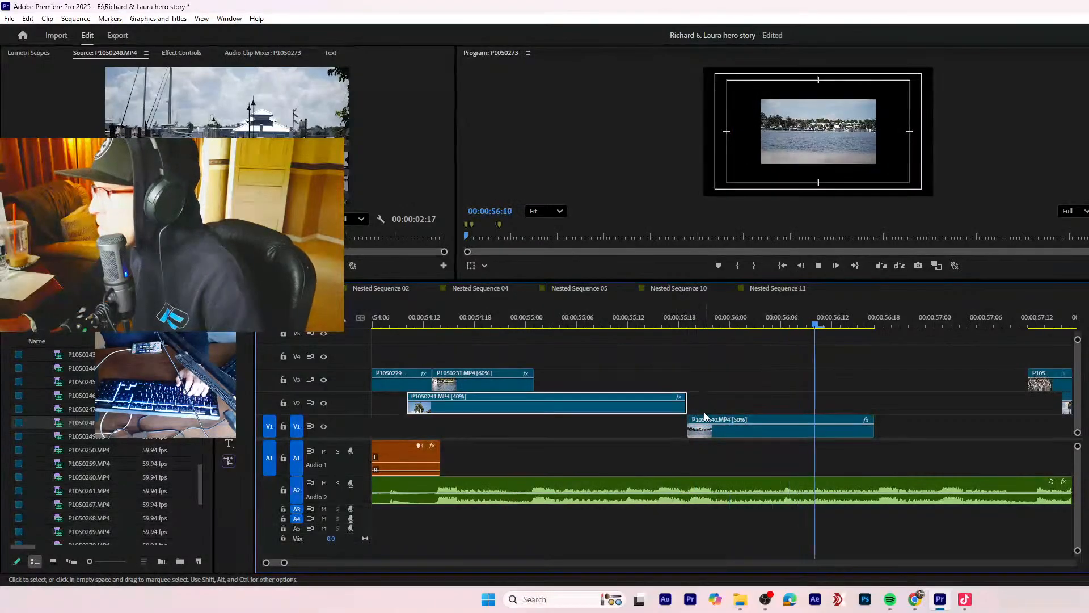
pyautogui.press('space')
# - Delete P1050245.MP4 from V4 and move P1050247.MP4 on V4 to start right after P1050240.MP4
pyautogui.press('-')
pyautogui.press('-')
pyautogui.press('-')
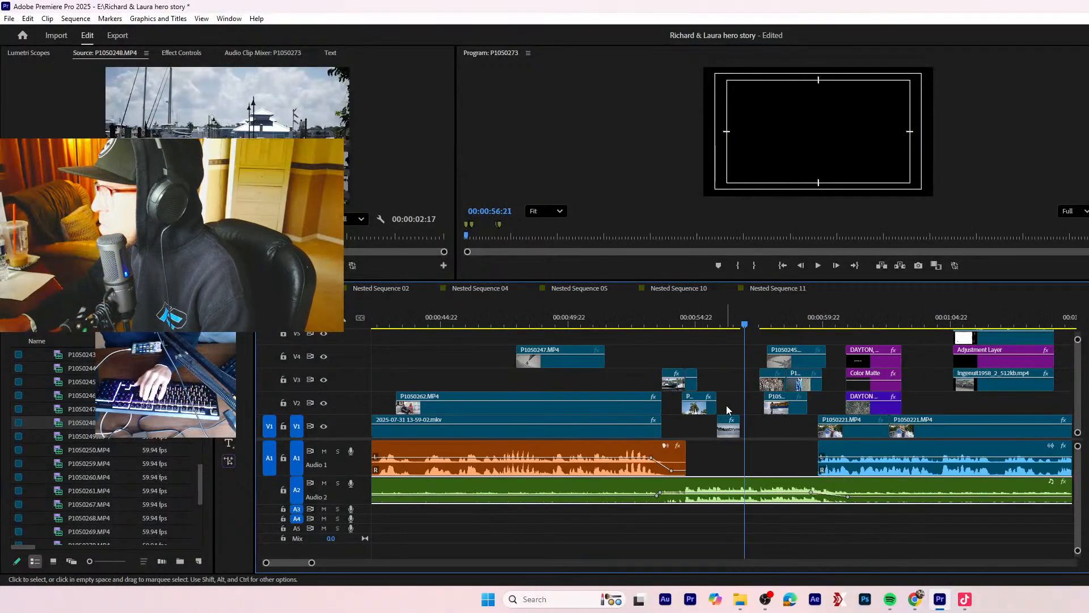
pyautogui.press('=')
pyautogui.press('=')
pyautogui.click(804, 325)
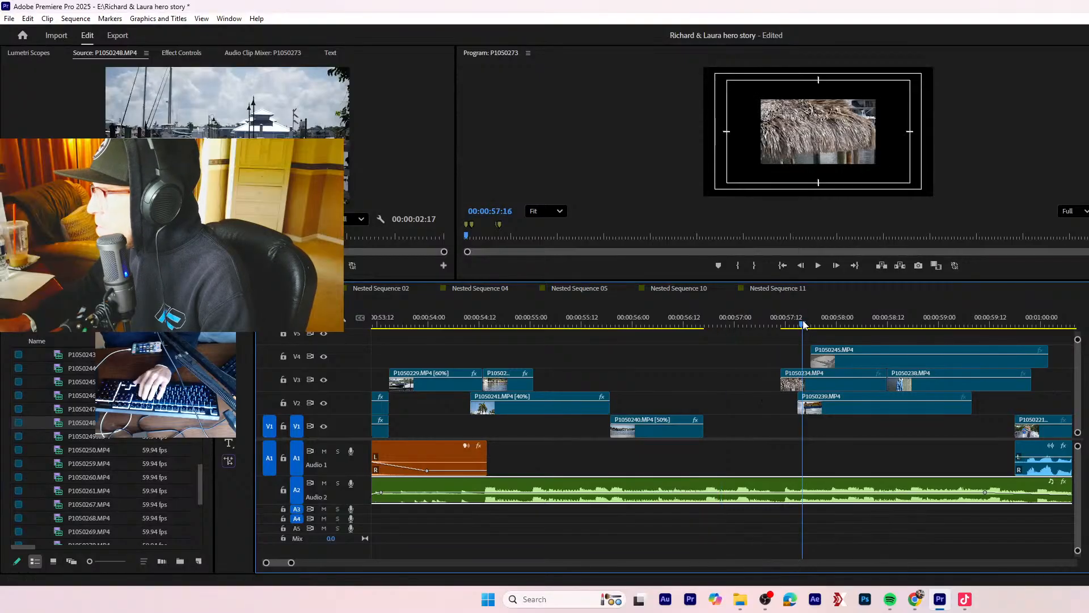
pyautogui.moveTo(807, 325); pyautogui.dragTo(854, 368)
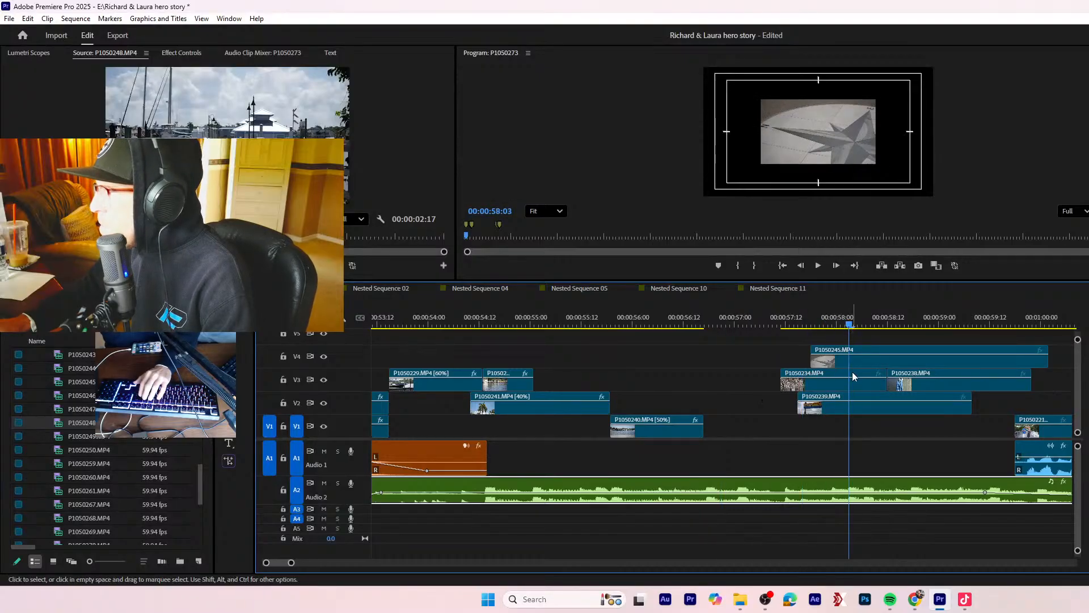
pyautogui.press('-')
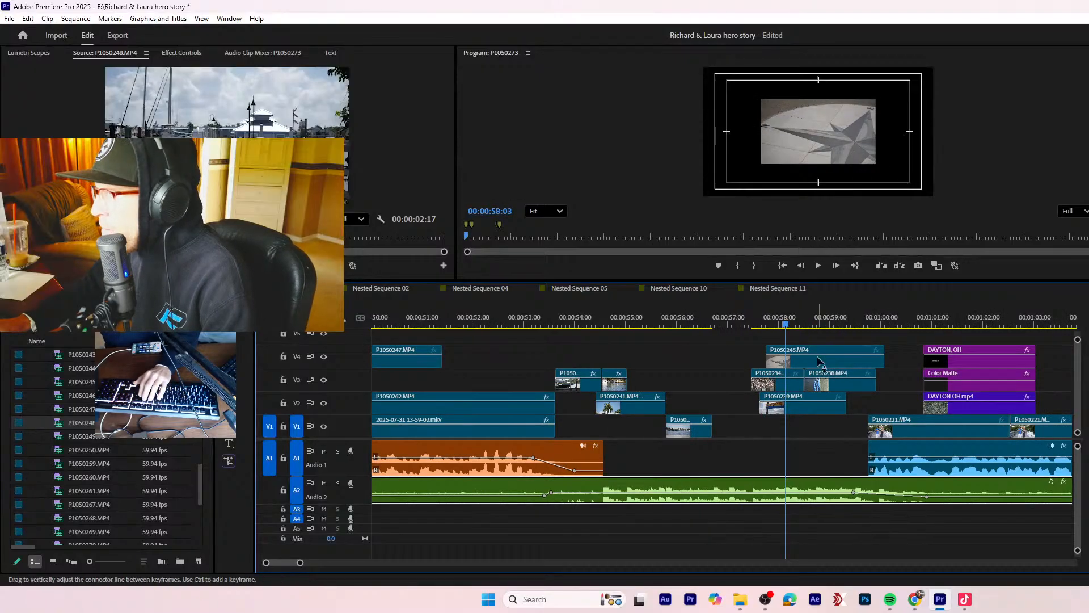
pyautogui.click(817, 356)
pyautogui.press('Delete')
pyautogui.moveTo(399, 360); pyautogui.dragTo(839, 353)
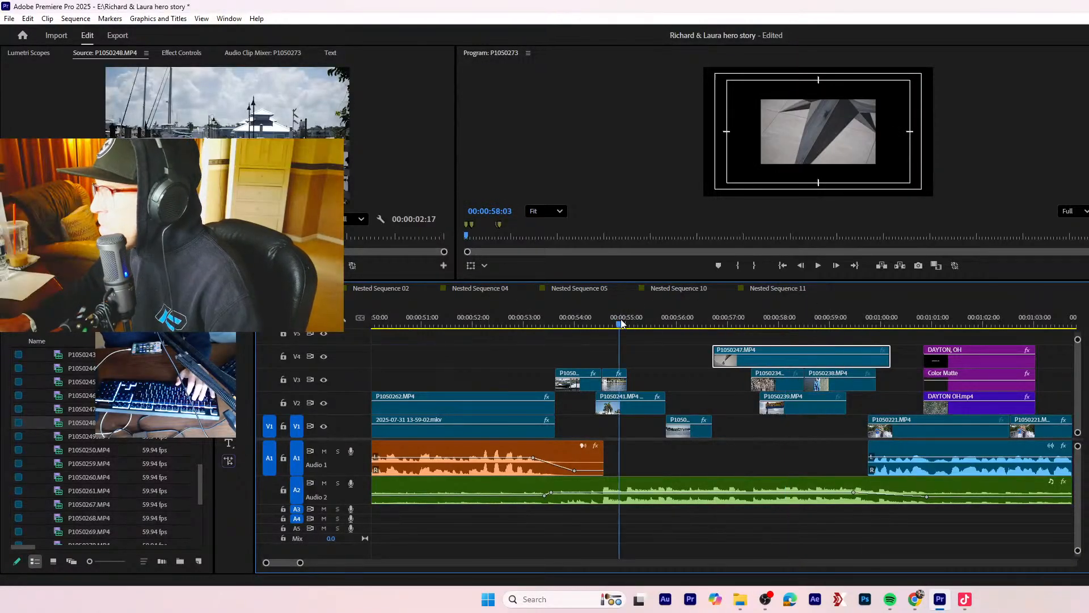
# - Trim the opening of P1050247.MP4 and keep the clip starting at the end of P1050240.MP4
pyautogui.press('space')
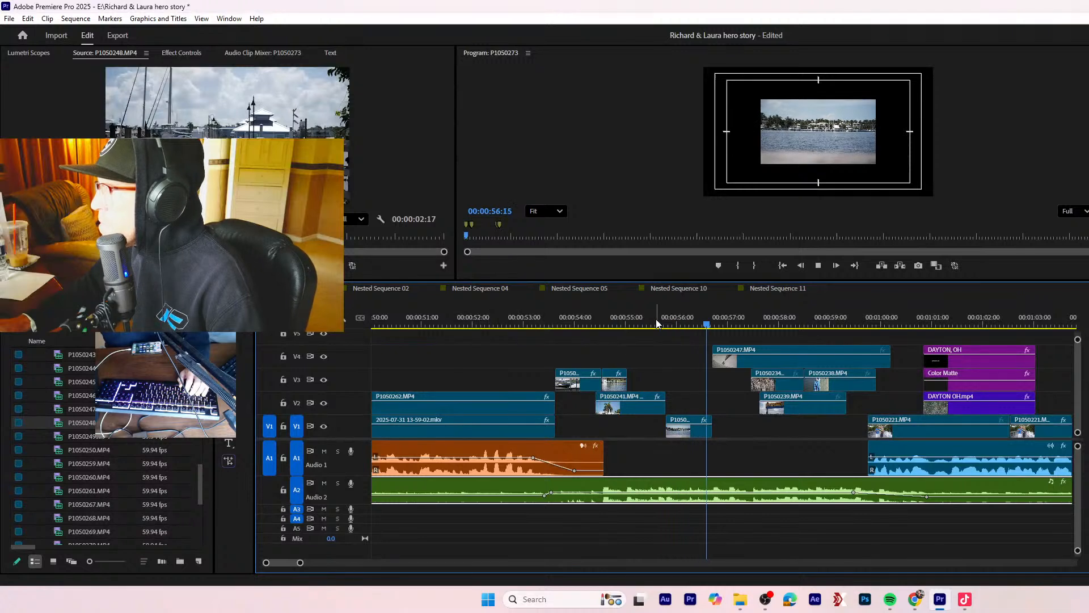
pyautogui.click(735, 324)
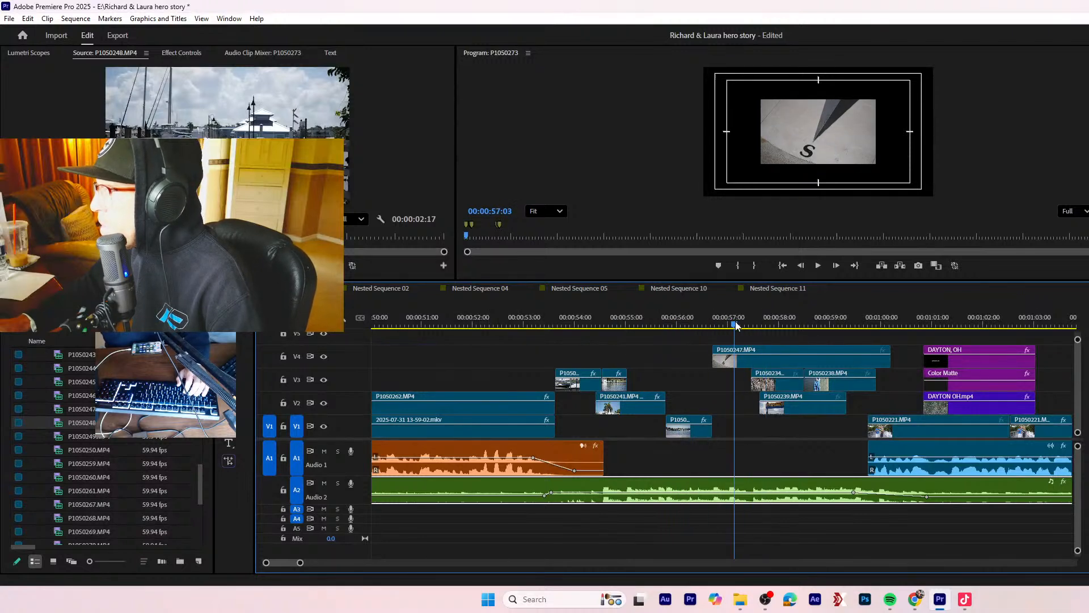
pyautogui.moveTo(714, 358); pyautogui.dragTo(730, 363)
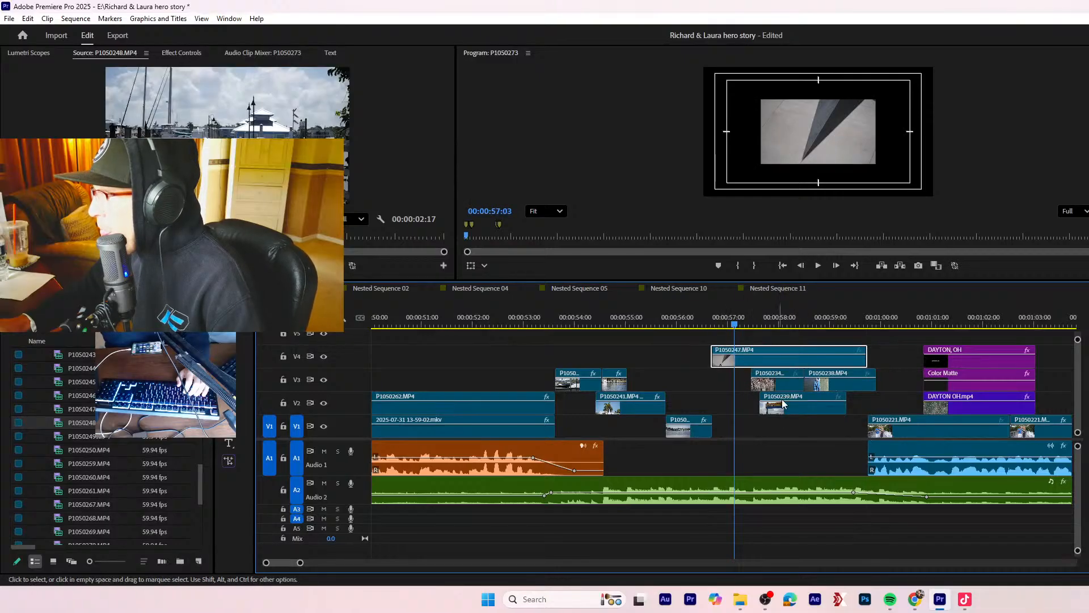
# - Move the other three selects back over the interview, place P1050247.MP4 on V2 at 00:00:56:17, and play back the sequence
pyautogui.moveTo(860, 404); pyautogui.dragTo(457, 343)
pyautogui.moveTo(738, 357); pyautogui.dragTo(742, 410)
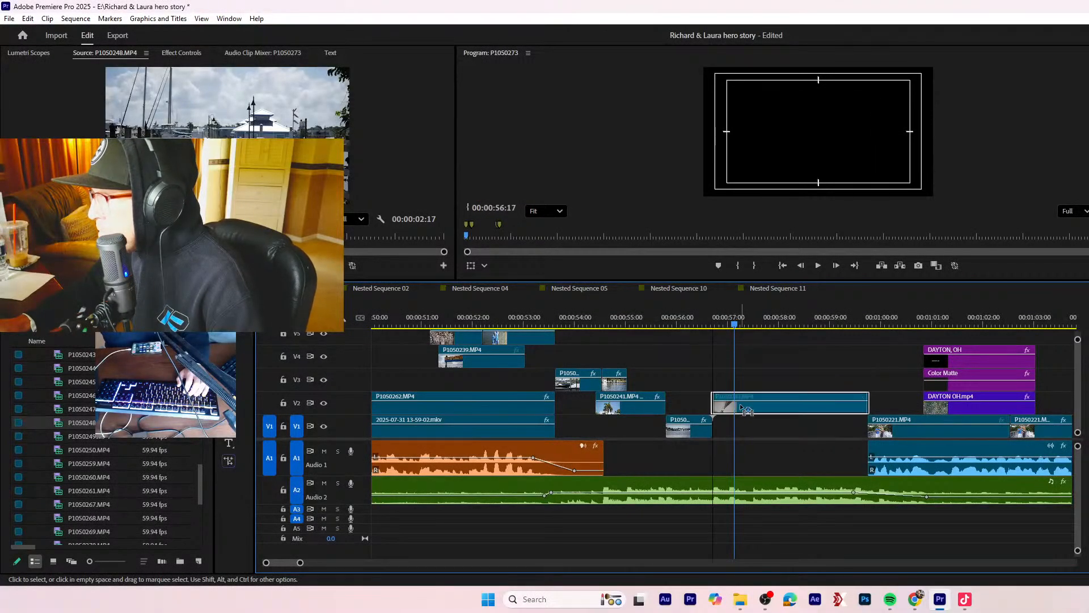
pyautogui.click(583, 316)
pyautogui.press('space')
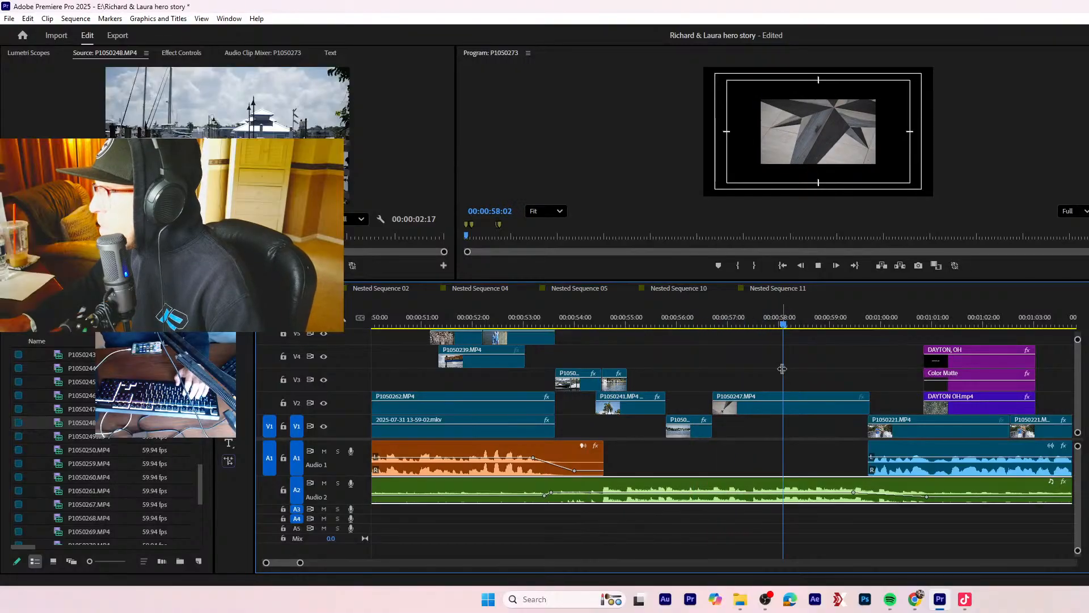
pyautogui.press('space')
pyautogui.click(722, 321)
pyautogui.press('space')
pyautogui.press('space')
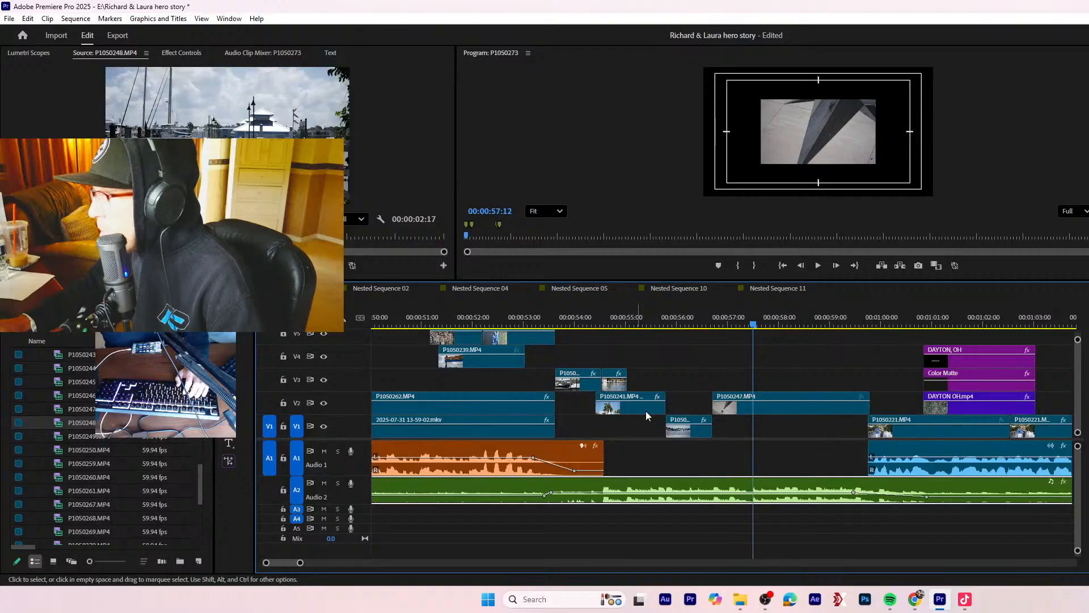
# - Display the time remapping speed line on the P1050247.MP4 clip on V2
pyautogui.rightClick(866, 400)
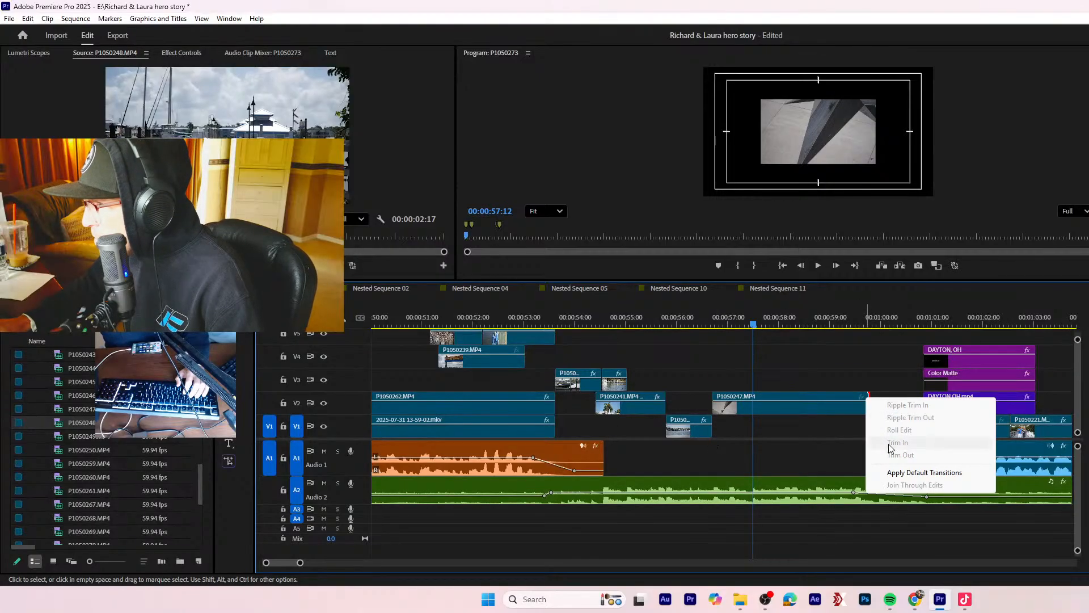
pyautogui.click(789, 404)
pyautogui.rightClick(770, 404)
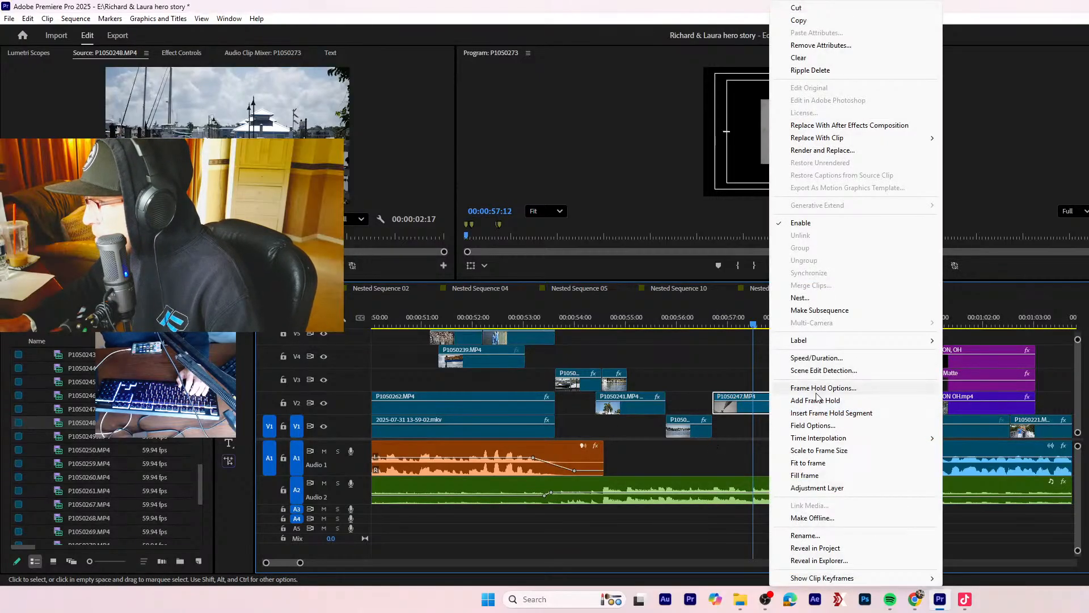
pyautogui.click(732, 356)
pyautogui.click(863, 398)
pyautogui.rightClick(863, 398)
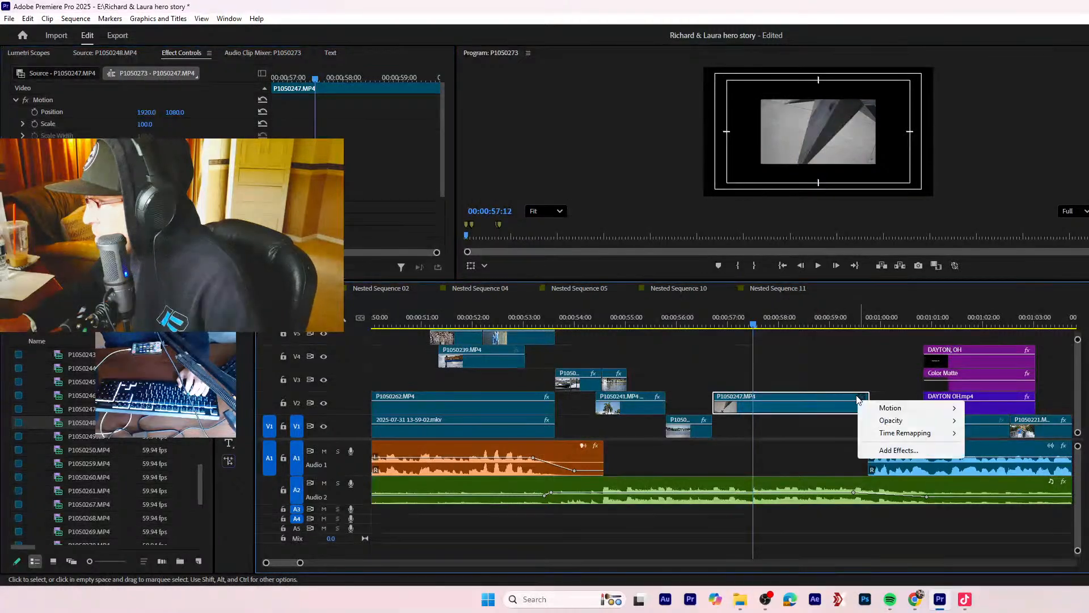
pyautogui.moveTo(898, 433)
pyautogui.click(976, 432)
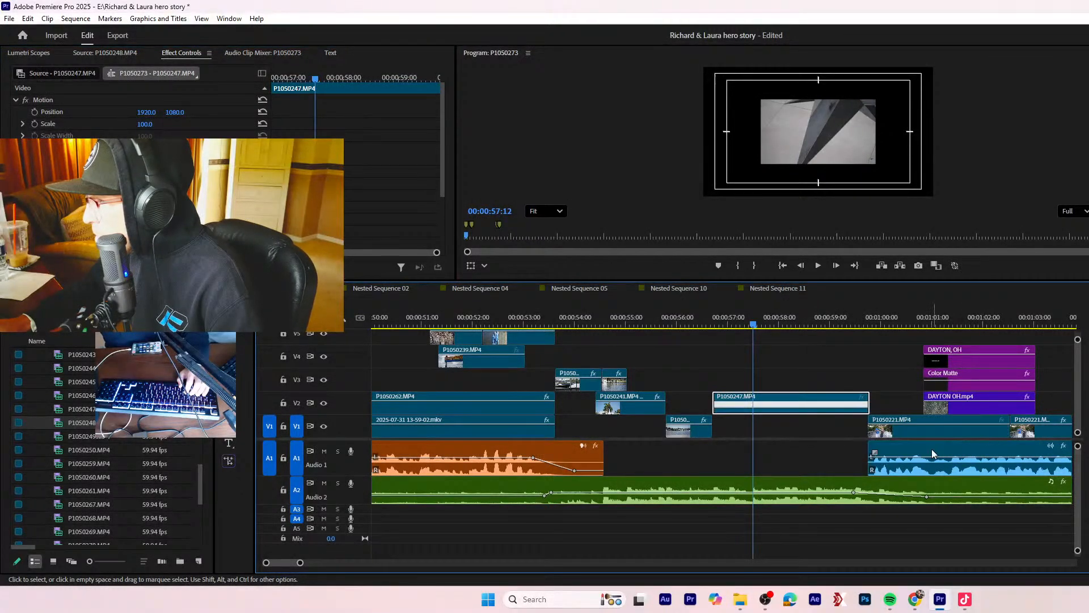
# - Add speed keyframes to P1050247.MP4 at about 00:00:57:10 and 00:00:59:11 and raise the speed between them
pyautogui.click(750, 404)
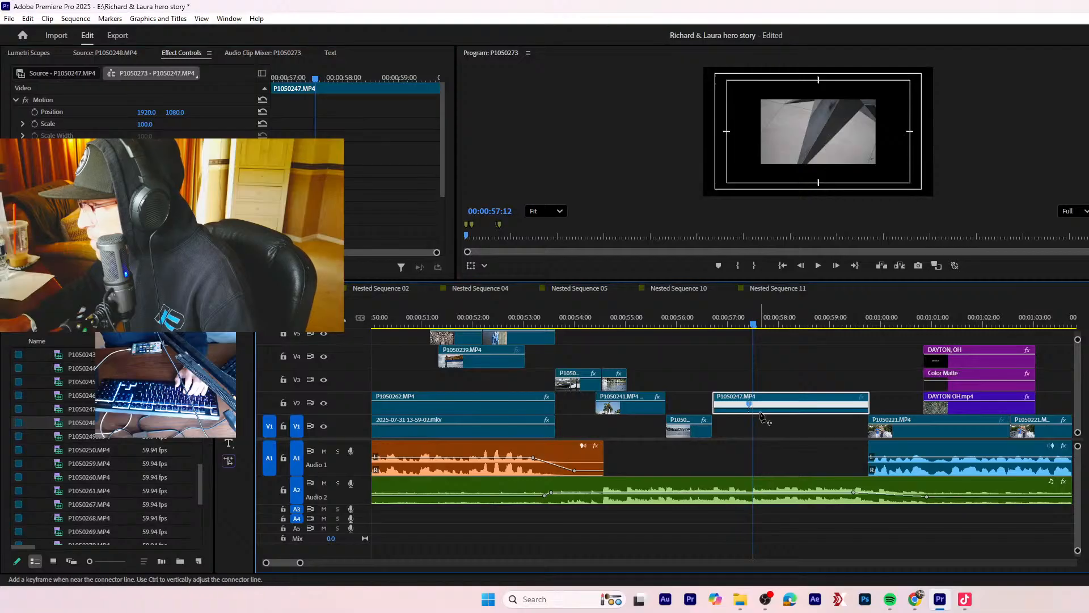
pyautogui.moveTo(752, 327); pyautogui.dragTo(854, 327)
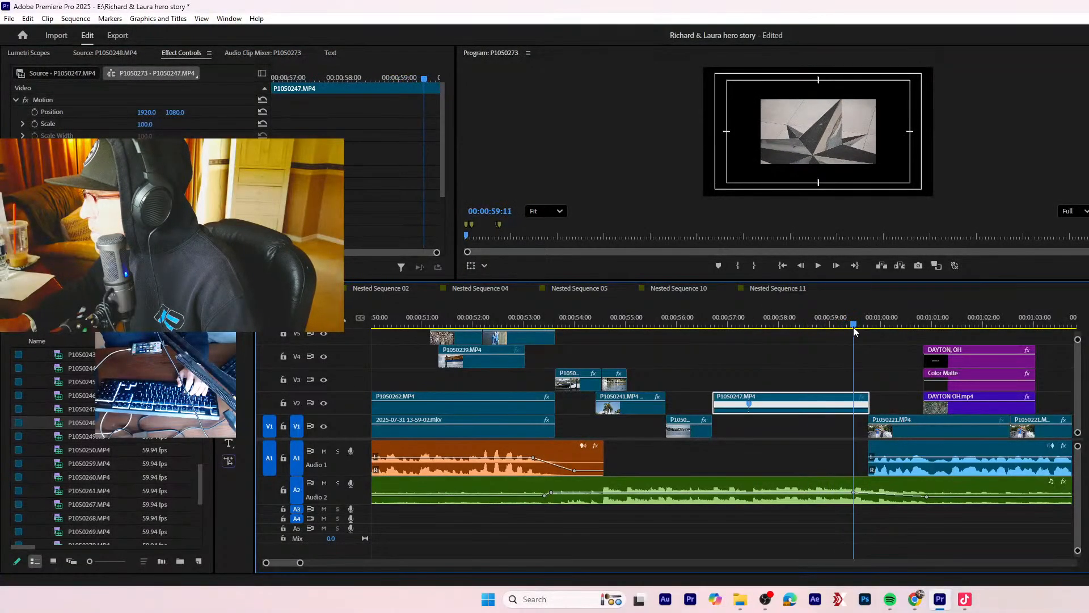
pyautogui.click(855, 405)
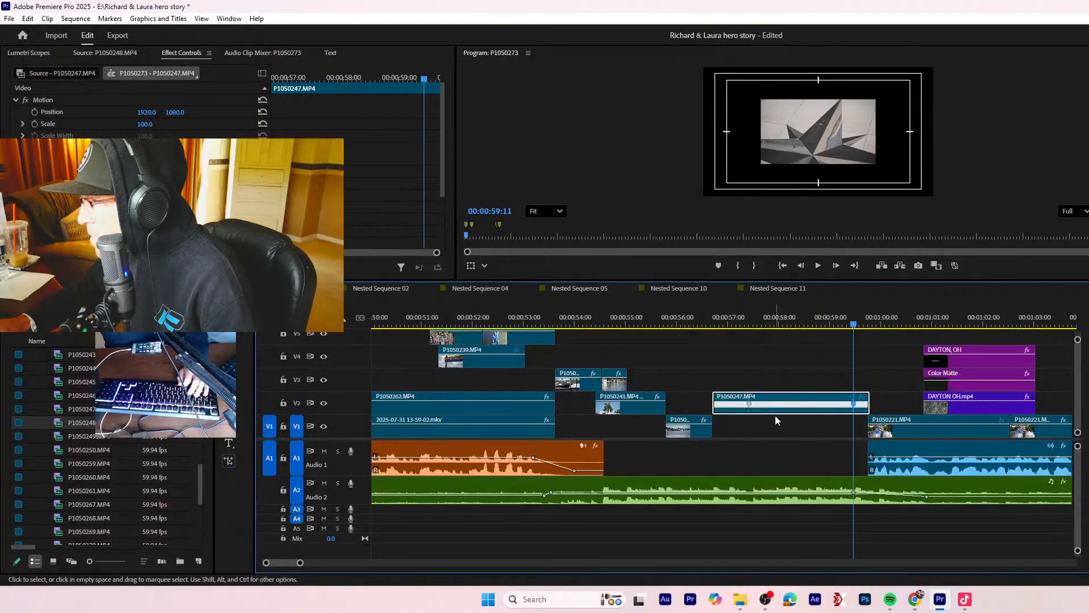
pyautogui.click(773, 327)
pyautogui.moveTo(775, 328); pyautogui.dragTo(777, 327)
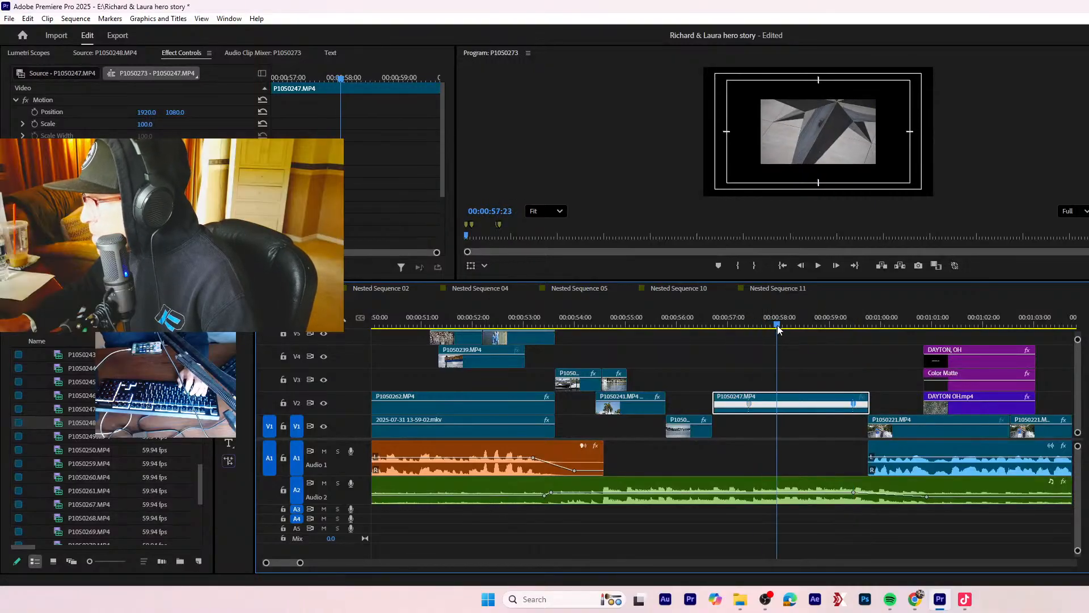
pyautogui.moveTo(775, 408); pyautogui.dragTo(774, 240)
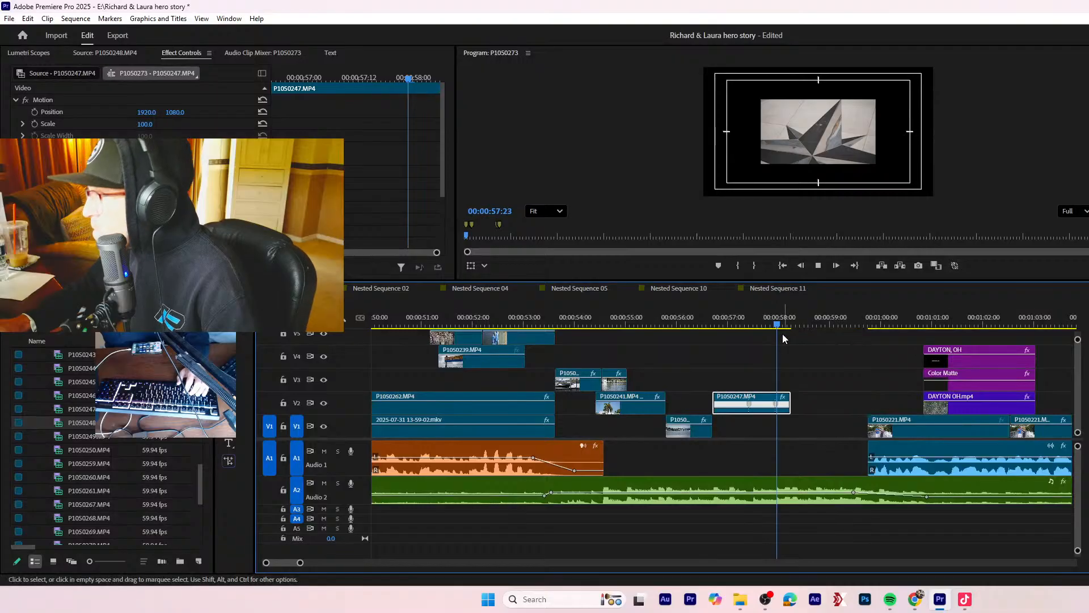
# - Play back the speed-ramped P1050247.MP4 and the clip before it to check the timing against the music
pyautogui.press('space')
pyautogui.press('space')
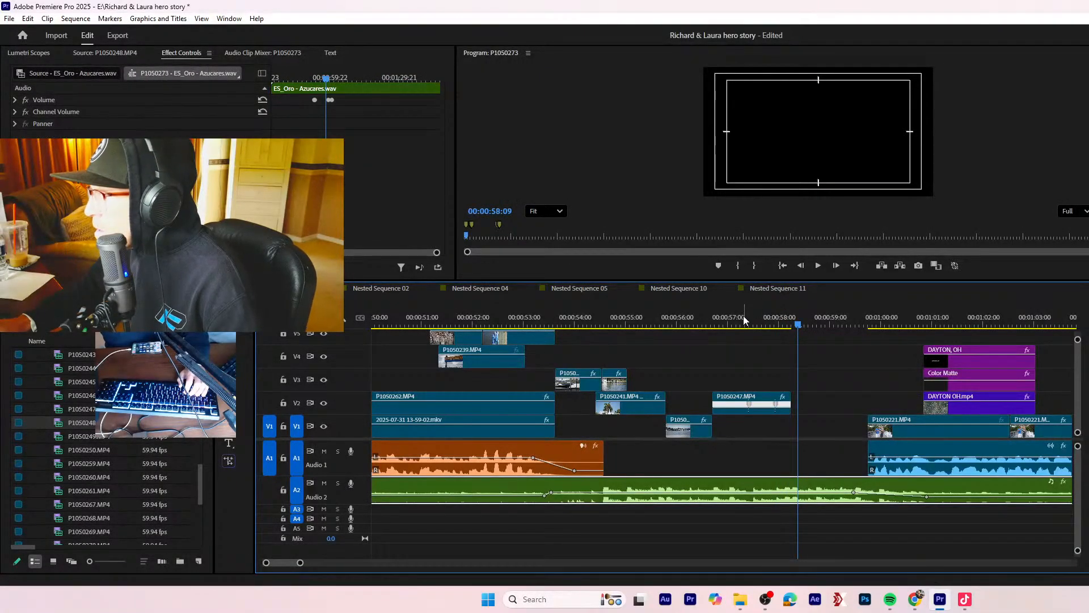
pyautogui.moveTo(743, 318); pyautogui.dragTo(710, 326)
pyautogui.press('space')
pyautogui.press('space')
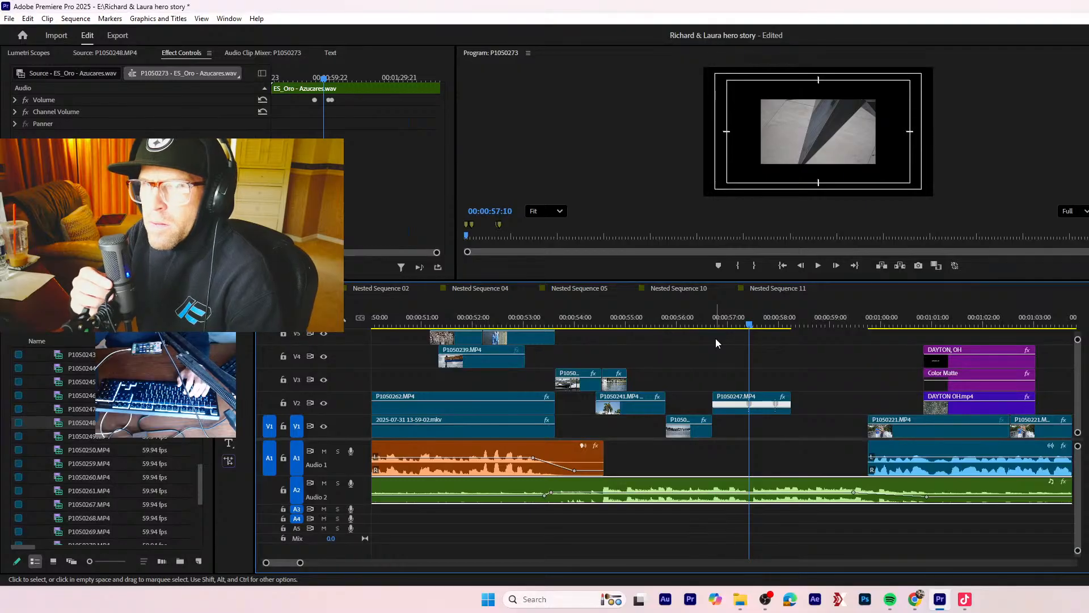
pyautogui.click(688, 319)
pyautogui.press('space')
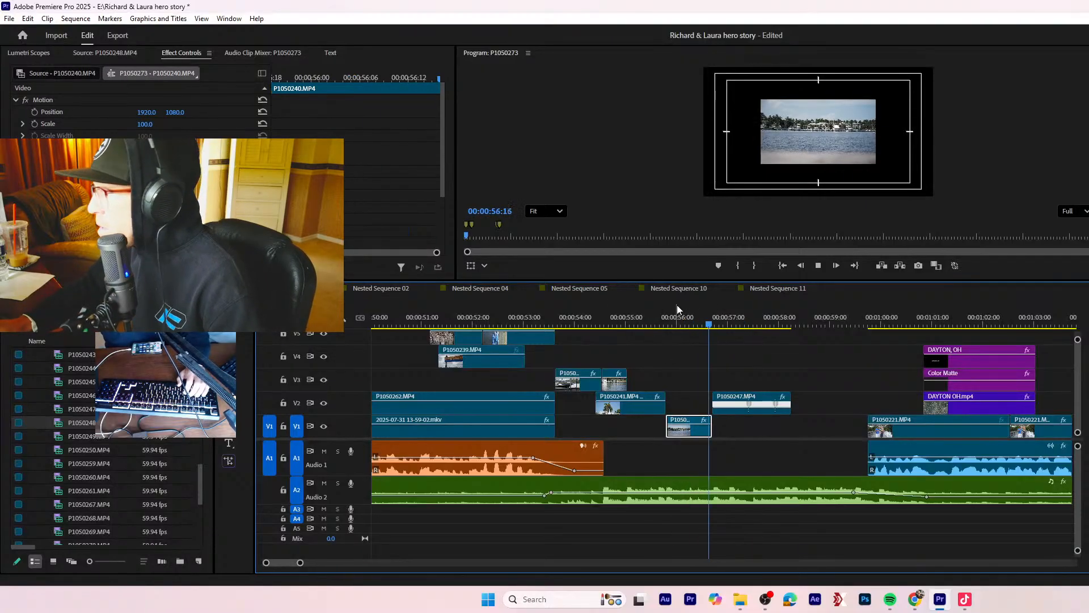
pyautogui.click(696, 332)
# - Cut P1050247.MP4 on V2 at 00:00:58:03 on the music beat and delete the remainder
pyautogui.press('=')
pyautogui.press('=')
pyautogui.press('=')
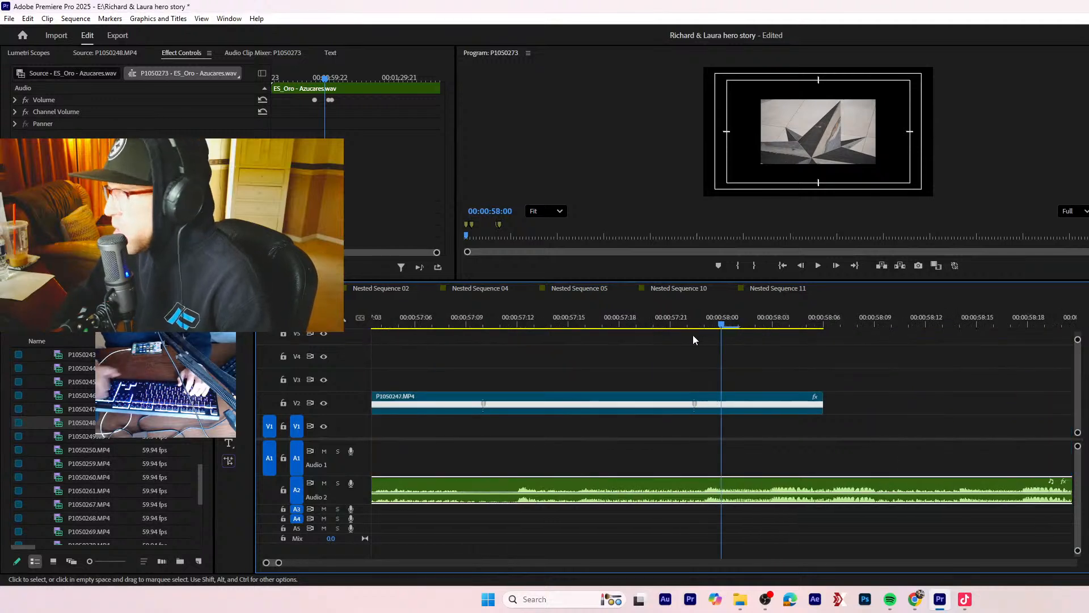
pyautogui.press('space')
pyautogui.press('space')
pyautogui.moveTo(757, 335)
pyautogui.mouseDown()
pyautogui.moveTo(759, 322)
pyautogui.moveTo(771, 326)
pyautogui.mouseUp()
pyautogui.press('c')
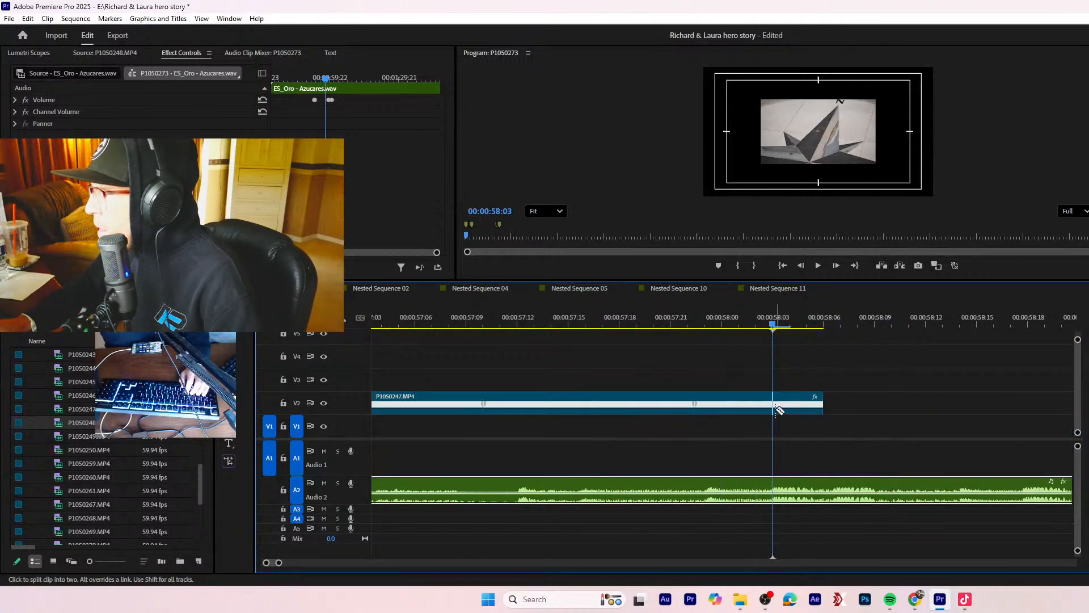
pyautogui.click(776, 408)
pyautogui.press('v')
pyautogui.click(795, 408)
pyautogui.press('Delete')
pyautogui.press('-')
pyautogui.press('-')
pyautogui.press('-')
pyautogui.press('-')
pyautogui.press('-')
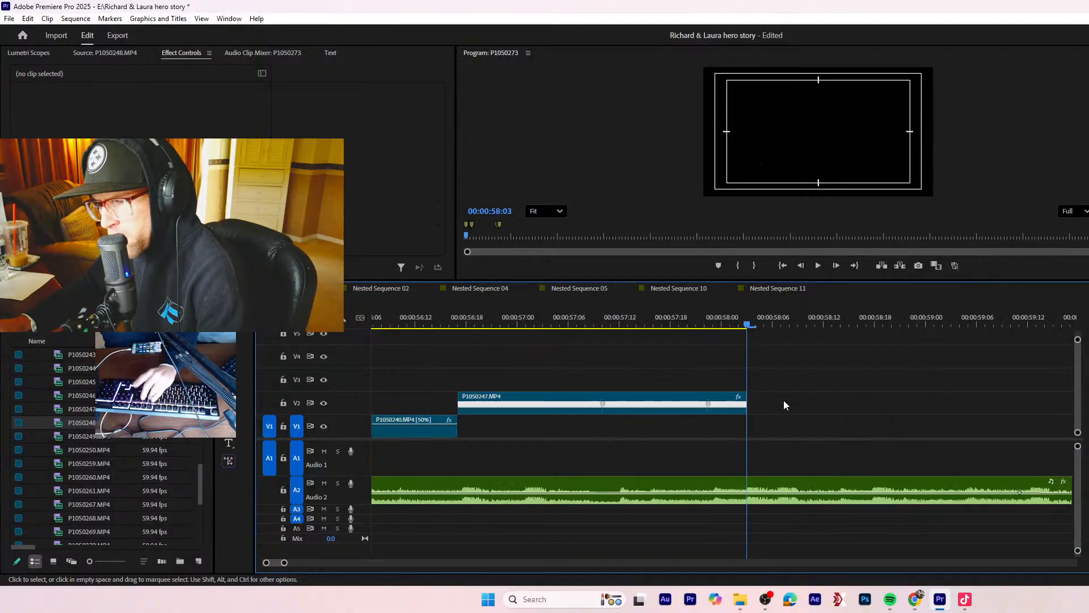
pyautogui.press('-')
pyautogui.press('-')
pyautogui.press('-')
pyautogui.press('-')
pyautogui.press('-')
pyautogui.press('-')
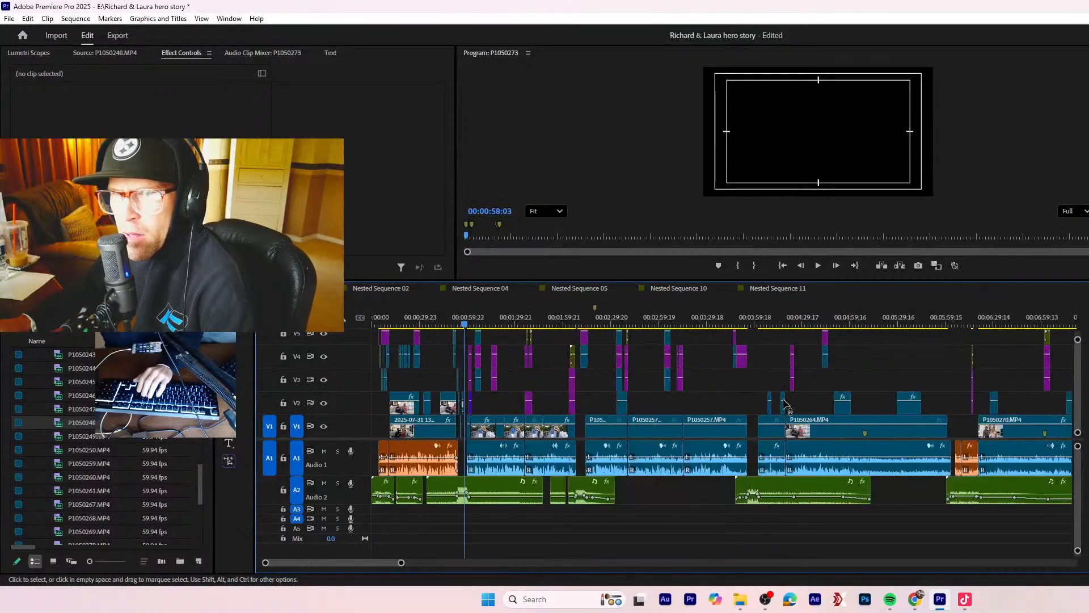
pyautogui.press('=')
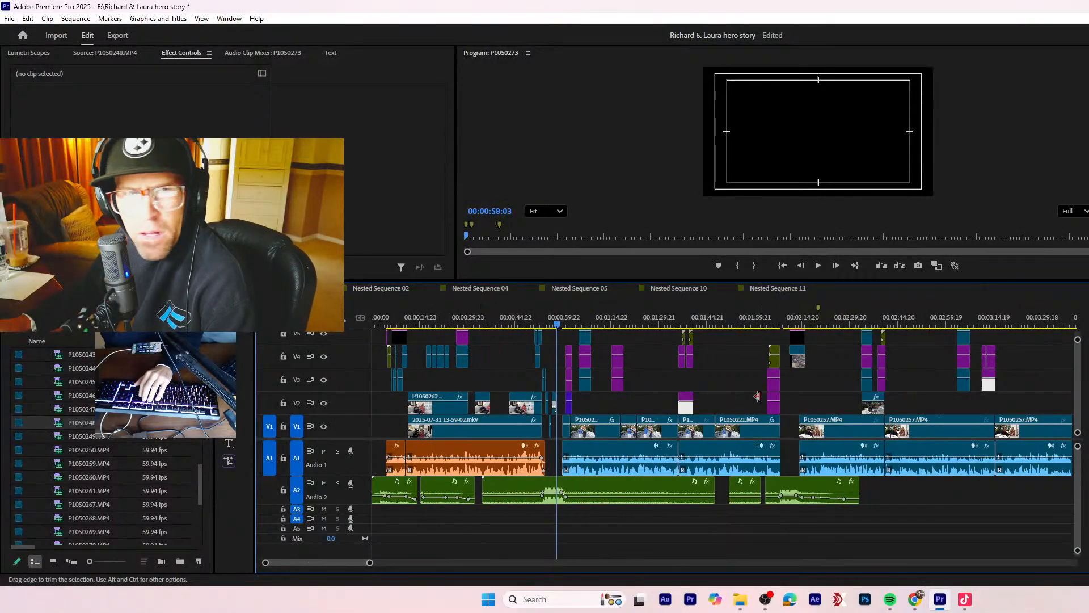
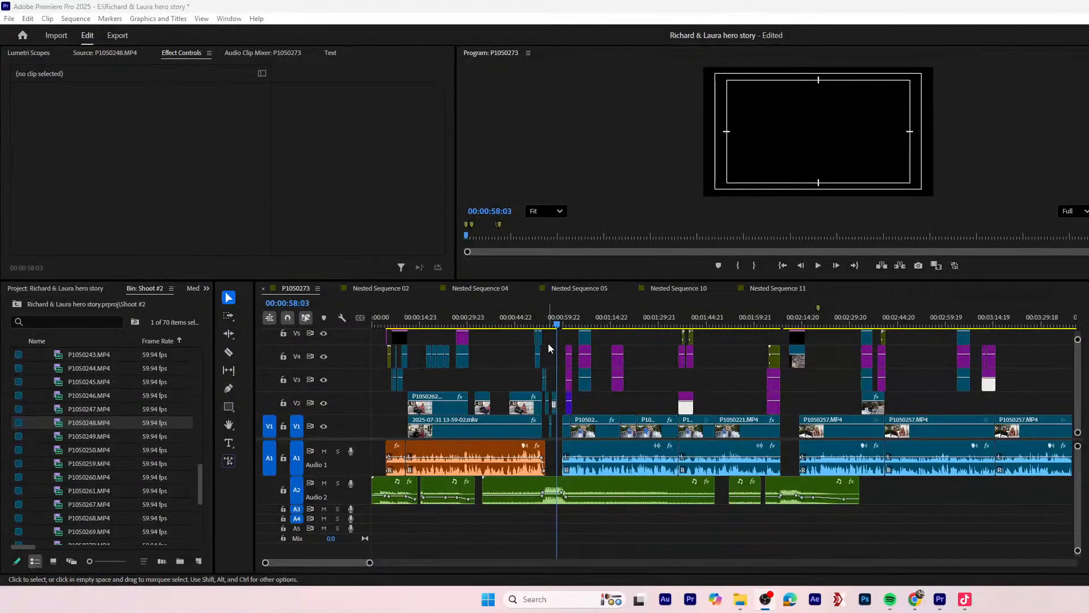
pyautogui.click(548, 342)
pyautogui.press('=')
pyautogui.press('=')
pyautogui.press('=')
pyautogui.press('=')
pyautogui.press('=')
pyautogui.press('=')
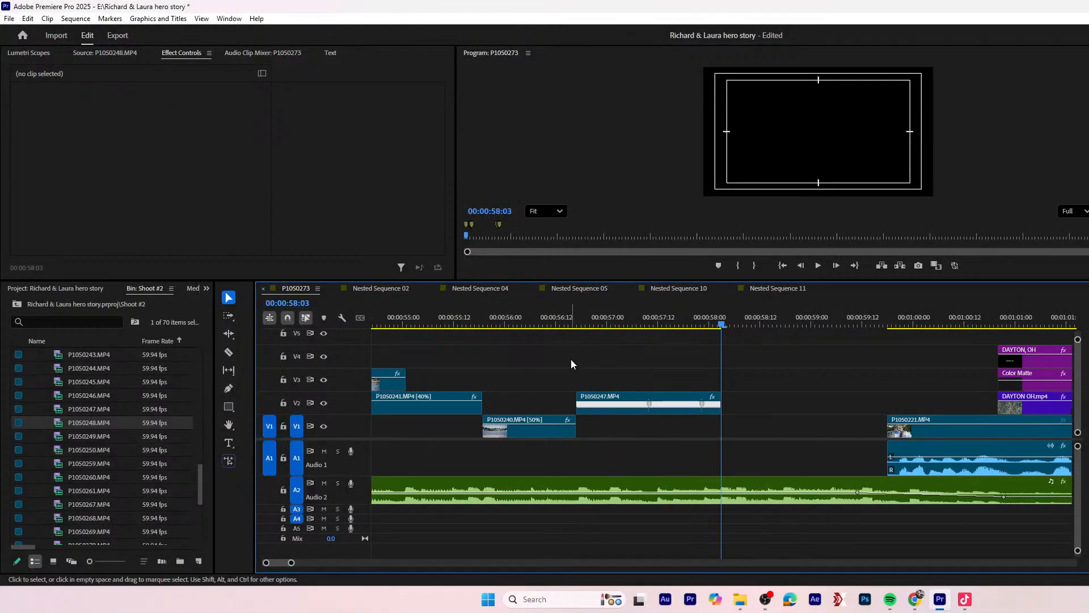
pyautogui.press('-')
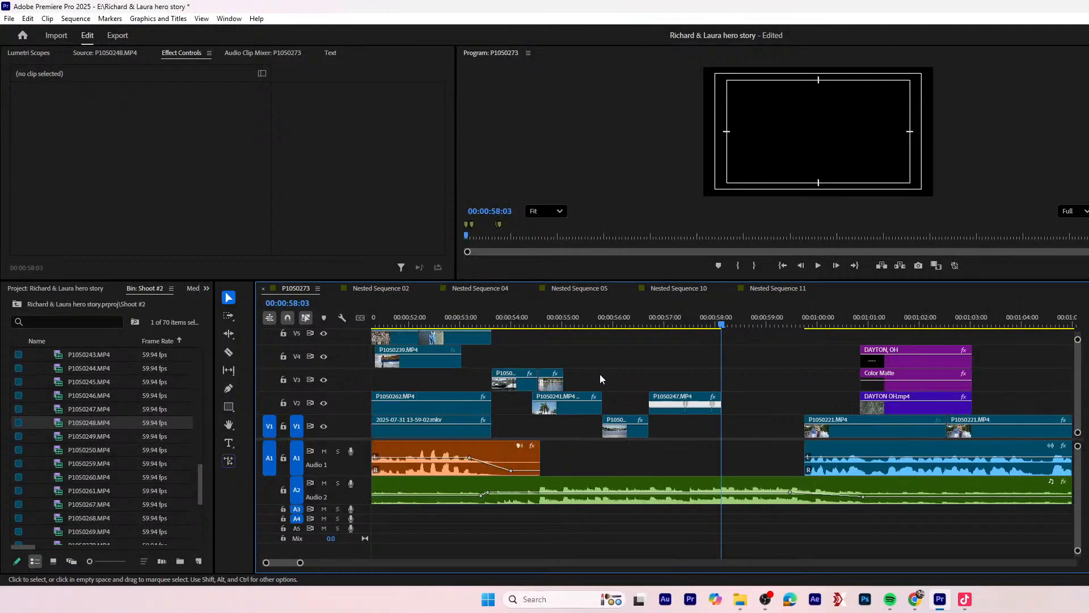
# - Move the P1050238.MP4 blue rope clip from V5 above the interview to V3 after P1050247.MP4
pyautogui.press('-')
pyautogui.click(584, 325)
pyautogui.click(584, 336)
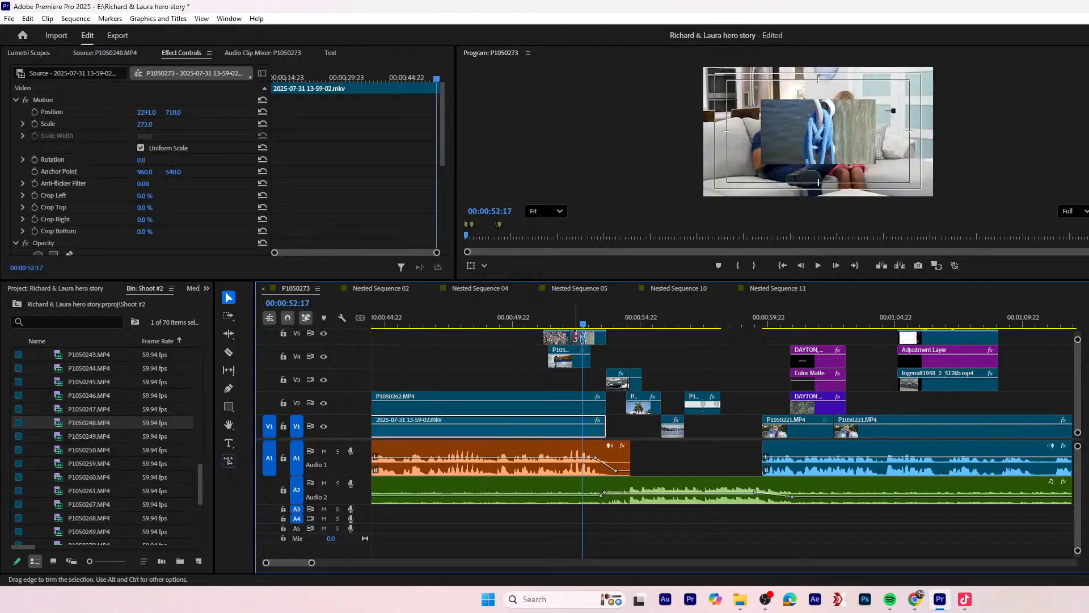
pyautogui.moveTo(584, 336); pyautogui.dragTo(738, 375)
# - Shift P1050238.MP4 to V4 above P1050247.MP4 and slow it to 40% speed
pyautogui.click(700, 326)
pyautogui.press('space')
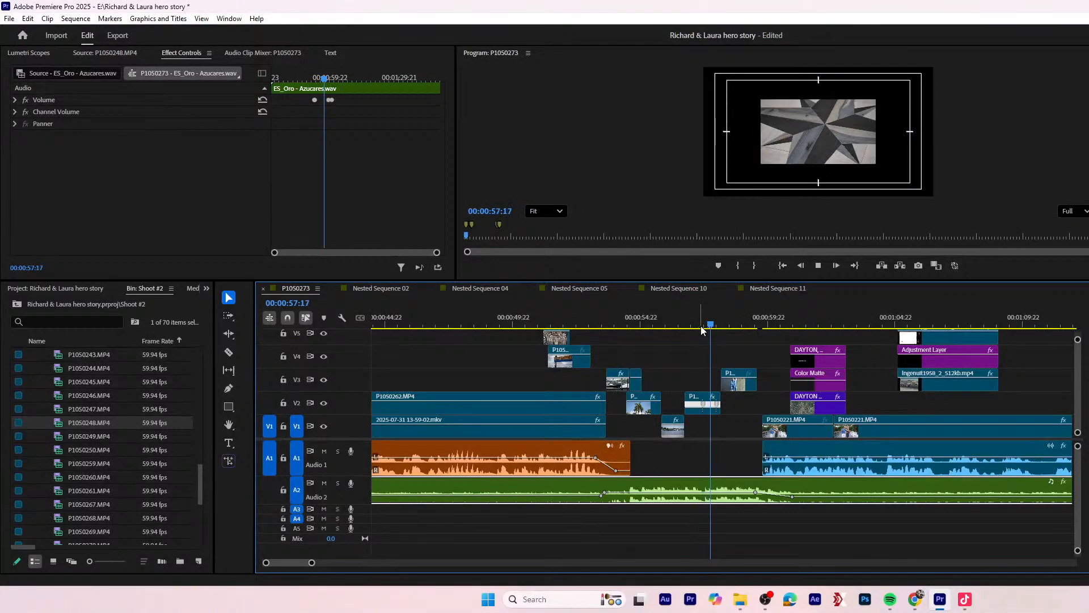
pyautogui.press('=')
pyautogui.press('=')
pyautogui.press('space')
pyautogui.click(788, 316)
pyautogui.moveTo(801, 390); pyautogui.dragTo(604, 366)
pyautogui.rightClick(602, 364)
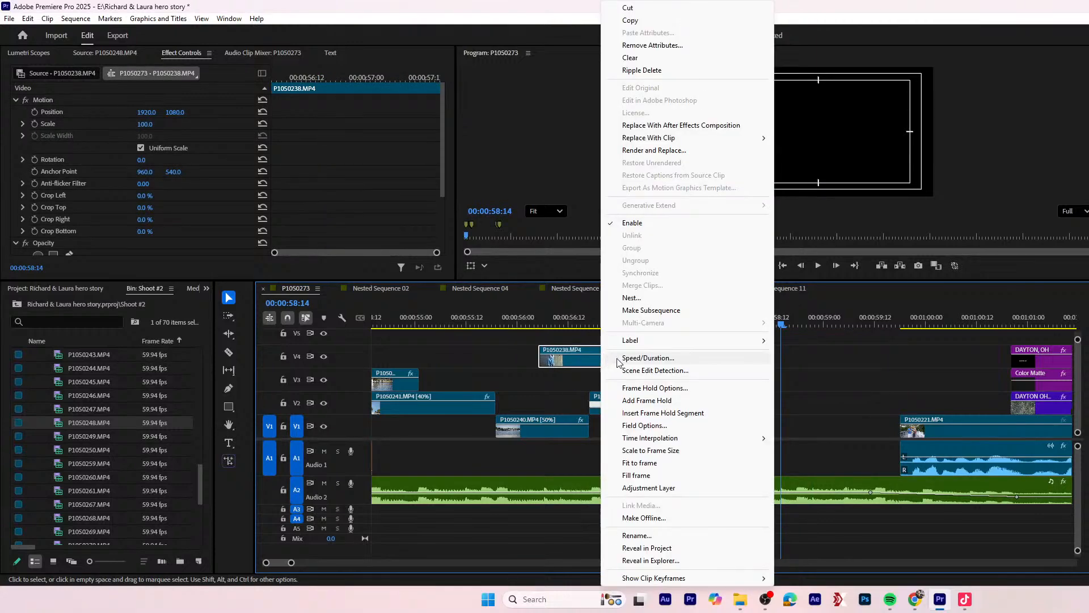
pyautogui.click(652, 358)
pyautogui.write('40')
pyautogui.press('Return')
# - Cut the slowed P1050238.MP4 at 00:00:58:03, where P1050247.MP4 ends, and delete the part before the cut
pyautogui.click(731, 325)
pyautogui.press('Right')
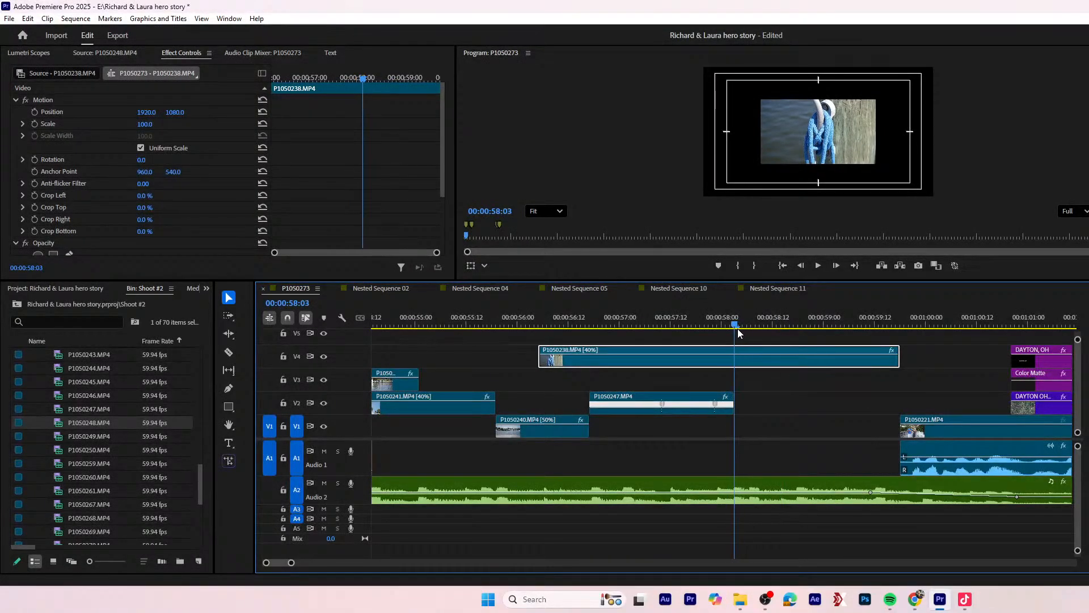
pyautogui.hotkey('ctrl', 'k')
pyautogui.press('Delete')
# - Cut P1050238.MP4 at 00:00:58:18 on the music beat and delete the remainder
pyautogui.press('space')
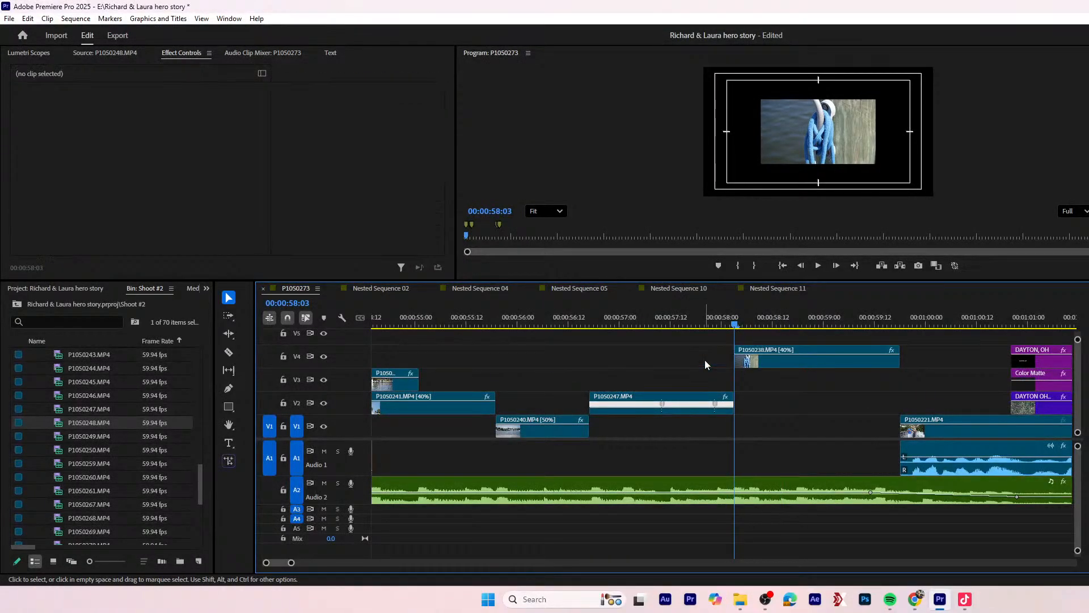
pyautogui.press('space')
pyautogui.moveTo(739, 327); pyautogui.dragTo(797, 326)
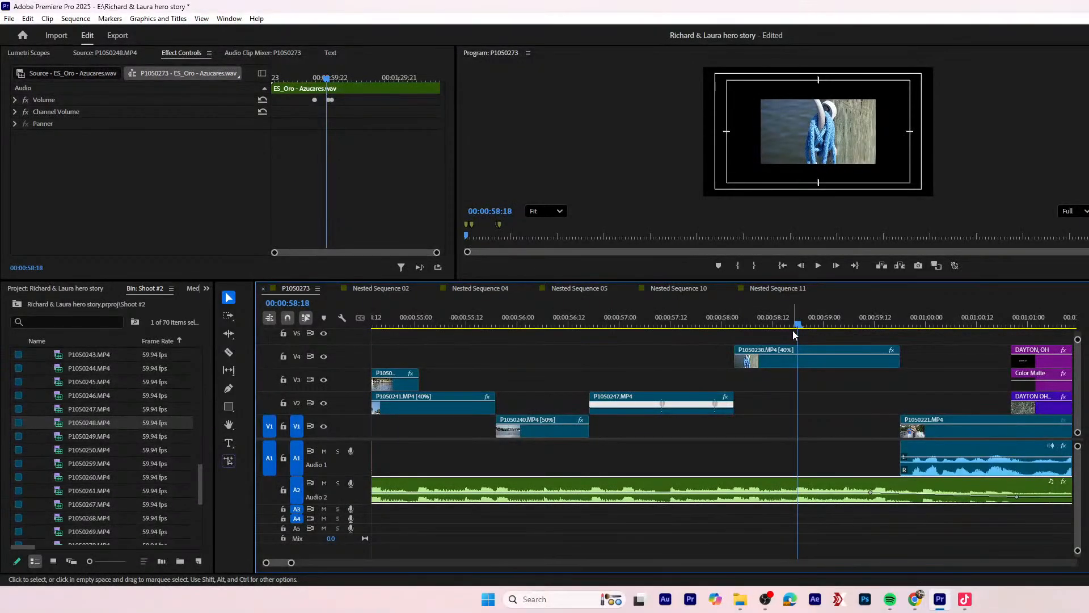
pyautogui.press('c')
pyautogui.click(799, 351)
pyautogui.press('v')
pyautogui.click(826, 364)
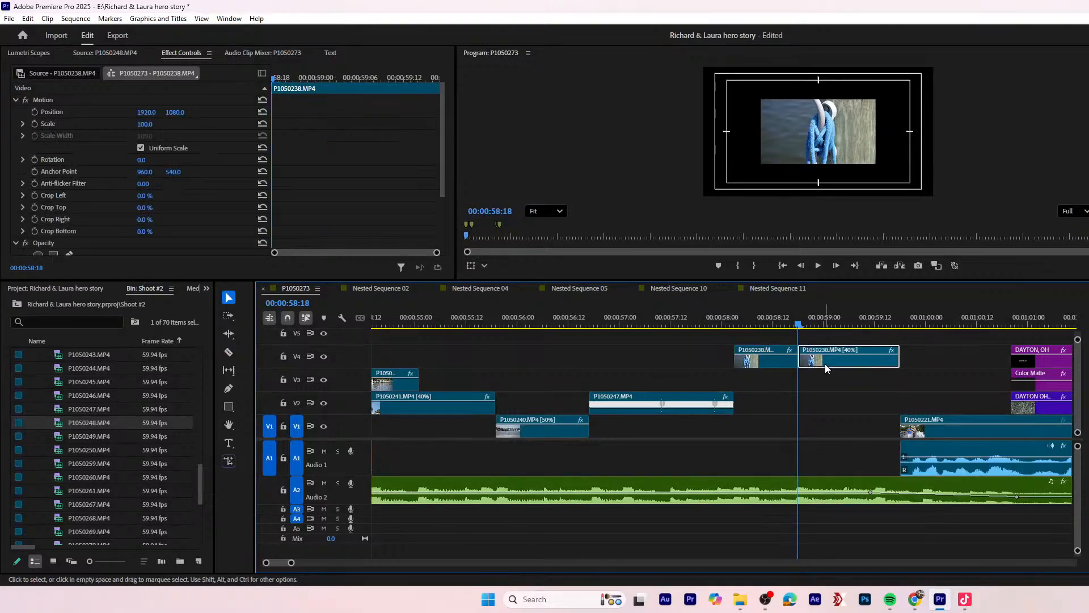
pyautogui.press('Delete')
# - Move the trimmed P1050238.MP4 down to V1, directly following the end of P1050247.MP4
pyautogui.scroll(-2, 704, 338)
pyautogui.moveTo(691, 366); pyautogui.dragTo(674, 428)
pyautogui.press('=')
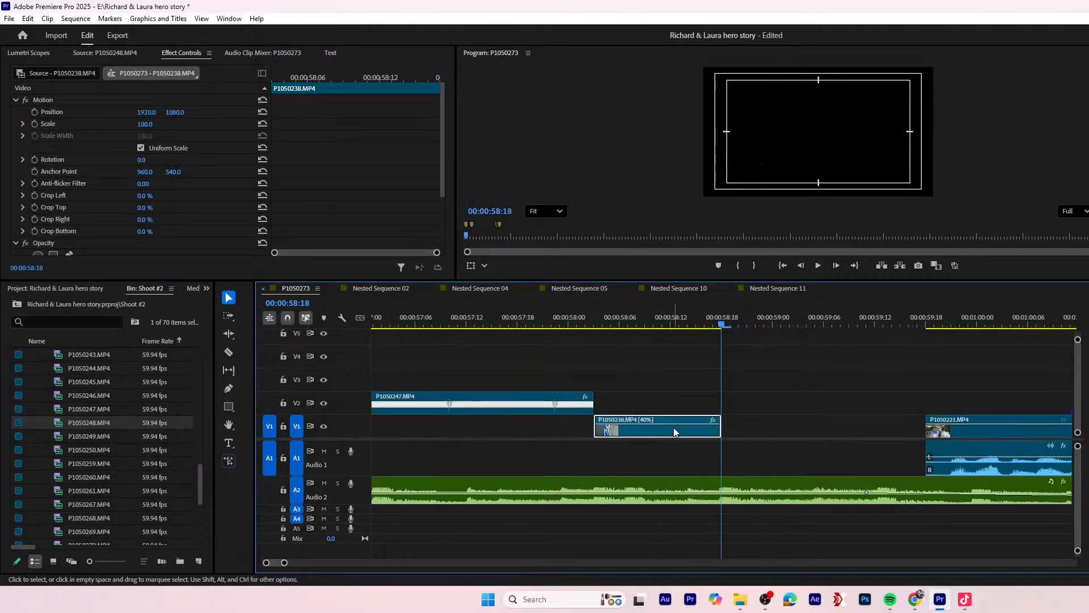
# - Move the P1050234.MP4 thatched-roof clip from V5 to V3, starting at 00:00:58:18
pyautogui.press('-')
pyautogui.press('-')
pyautogui.press('-')
pyautogui.click(539, 350)
pyautogui.moveTo(539, 340); pyautogui.dragTo(732, 382)
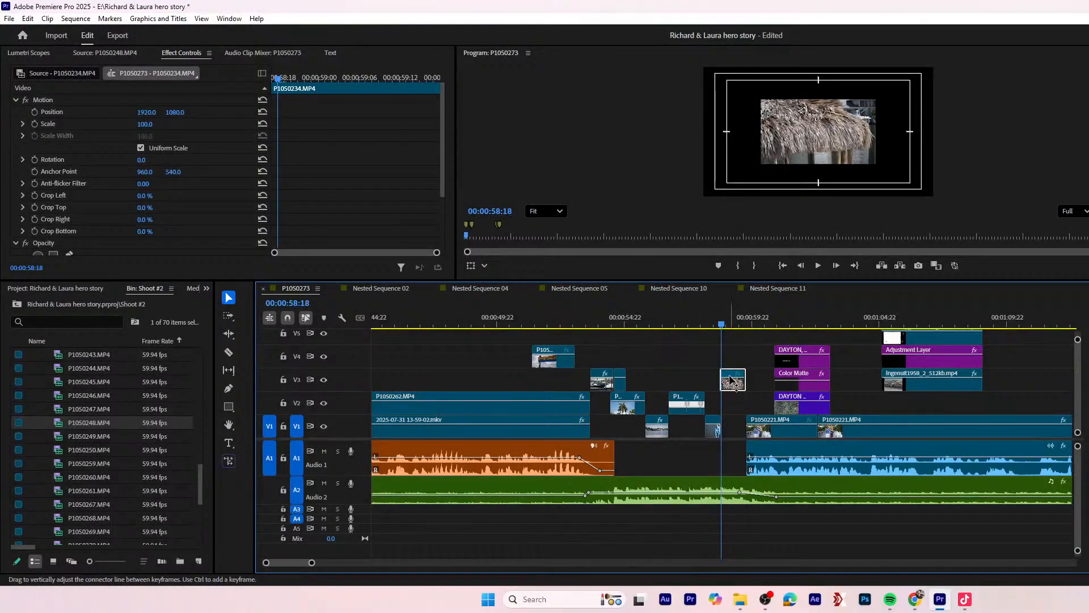
# - Open P1050248.MP4 from the Shoot #2 bin and place its marked video-only section on V5 above the B-roll
pyautogui.moveTo(652, 315); pyautogui.dragTo(656, 339)
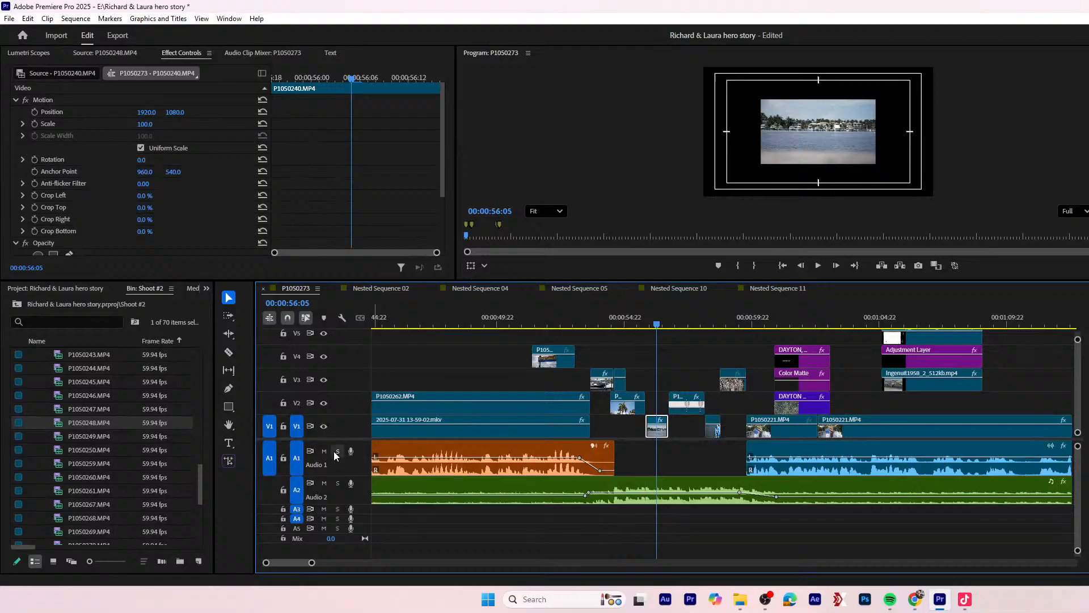
pyautogui.moveTo(327, 439); pyautogui.dragTo(334, 468)
pyautogui.click(101, 421)
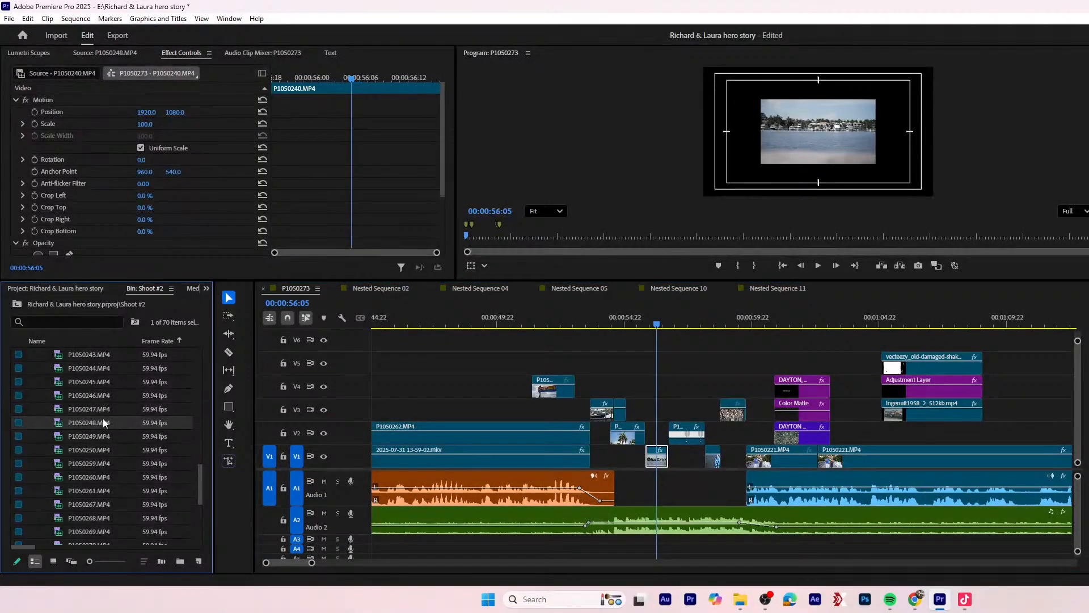
pyautogui.doubleClick(97, 420)
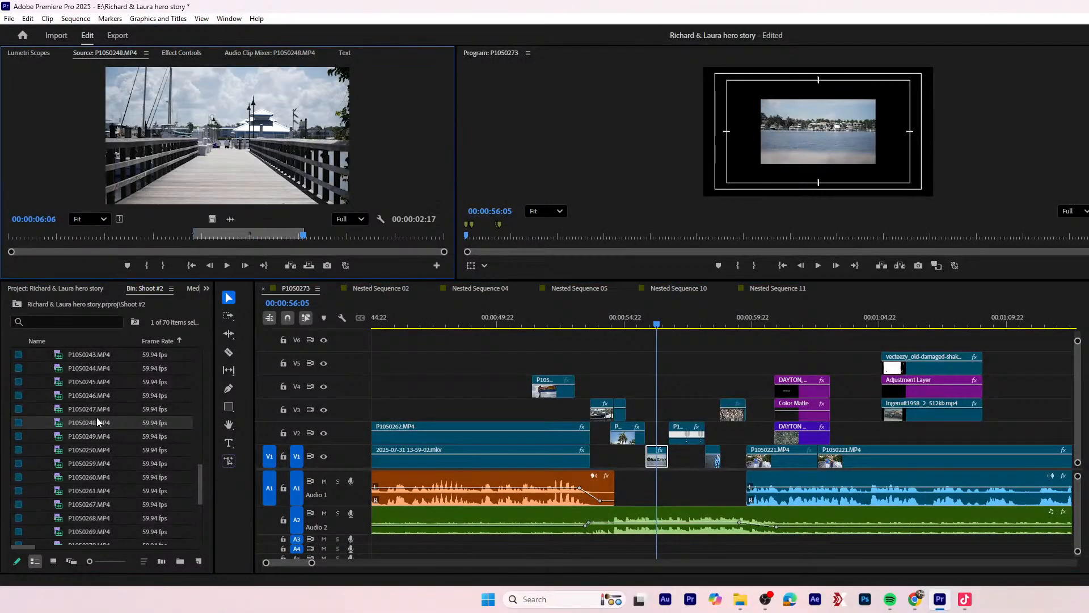
pyautogui.moveTo(214, 221); pyautogui.dragTo(633, 366)
# - Slow P1050248.MP4 on V5 to 40% speed and delete the P1050234.MP4 thatched-roof clip from V3
pyautogui.rightClick(650, 364)
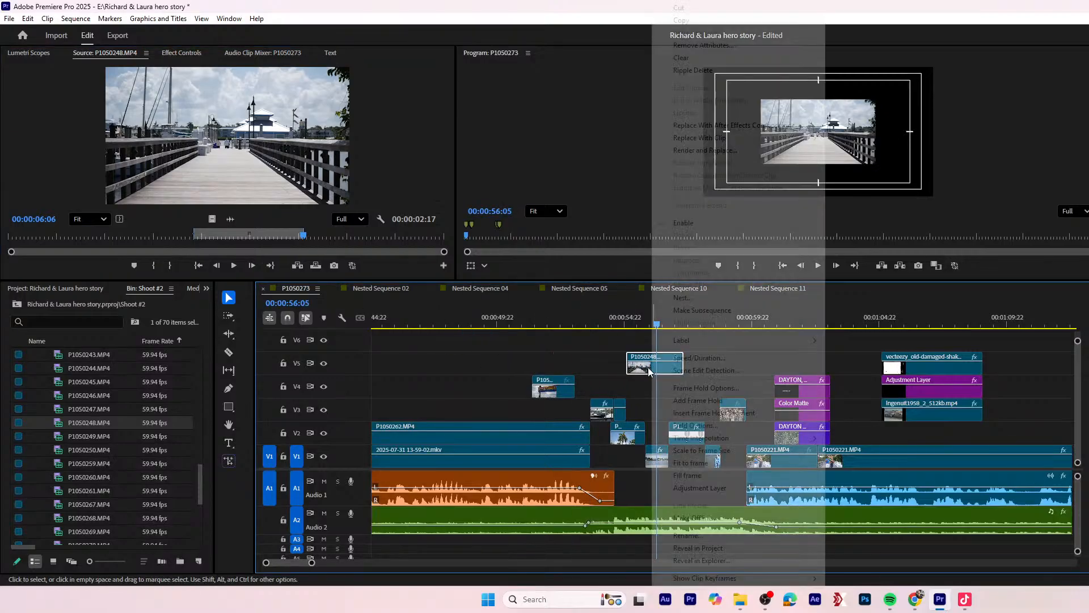
pyautogui.click(695, 358)
pyautogui.write('40')
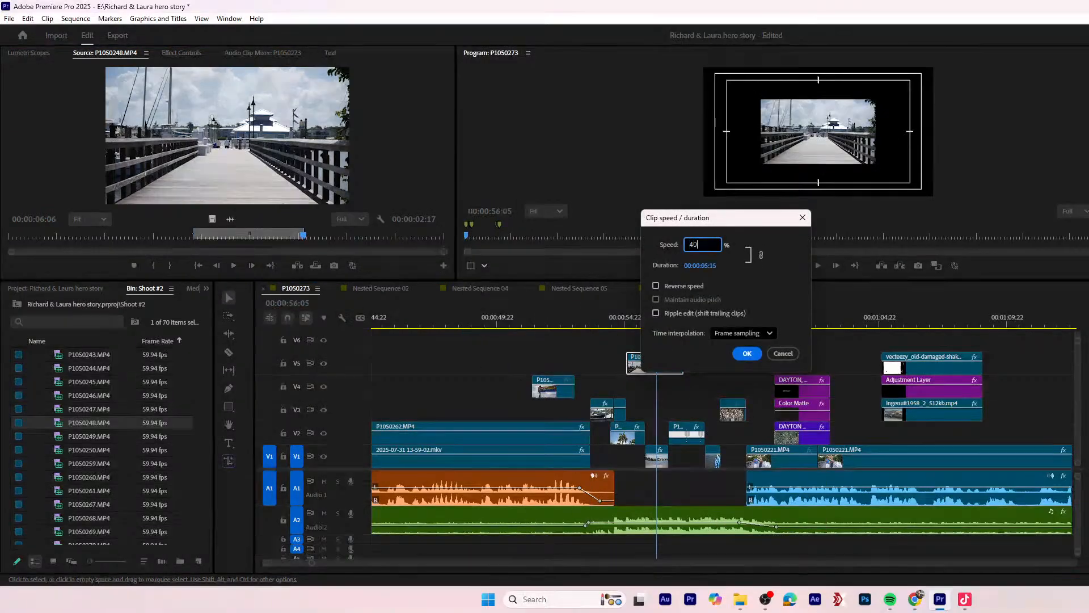
pyautogui.press('Return')
pyautogui.click(732, 414)
# - Find the next music beat and cut P1050248.MP4 on V5 at 00:00:59:12
pyautogui.click(711, 325)
pyautogui.press('space')
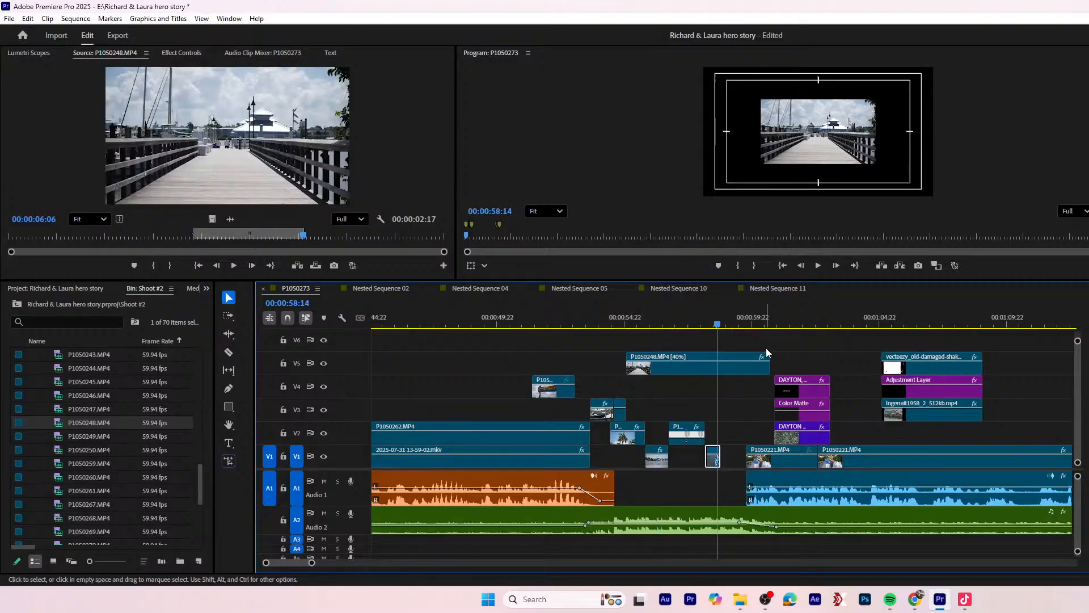
pyautogui.press('=')
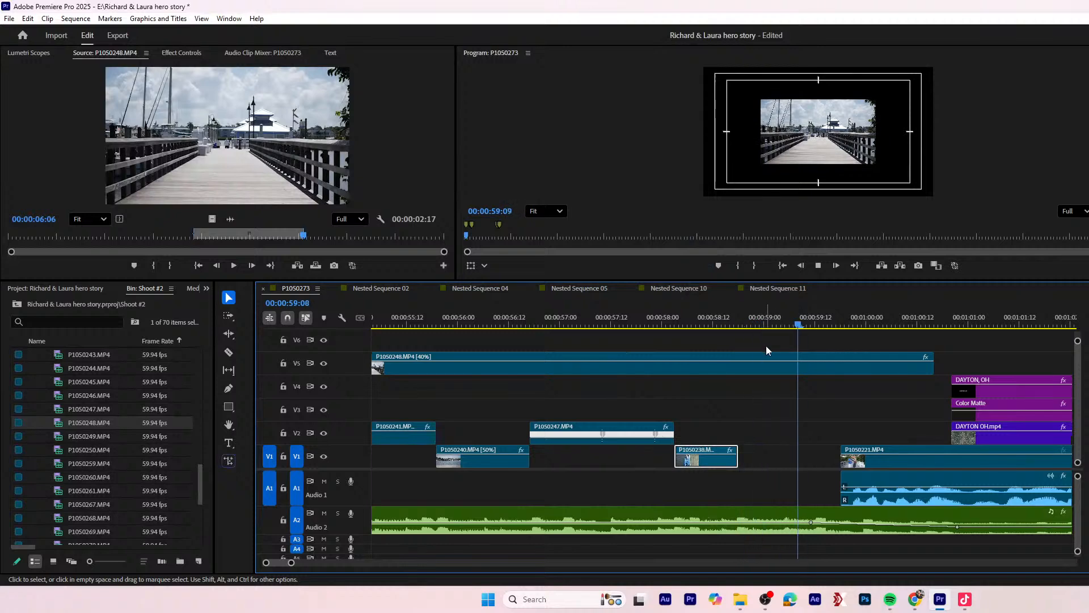
pyautogui.press('space')
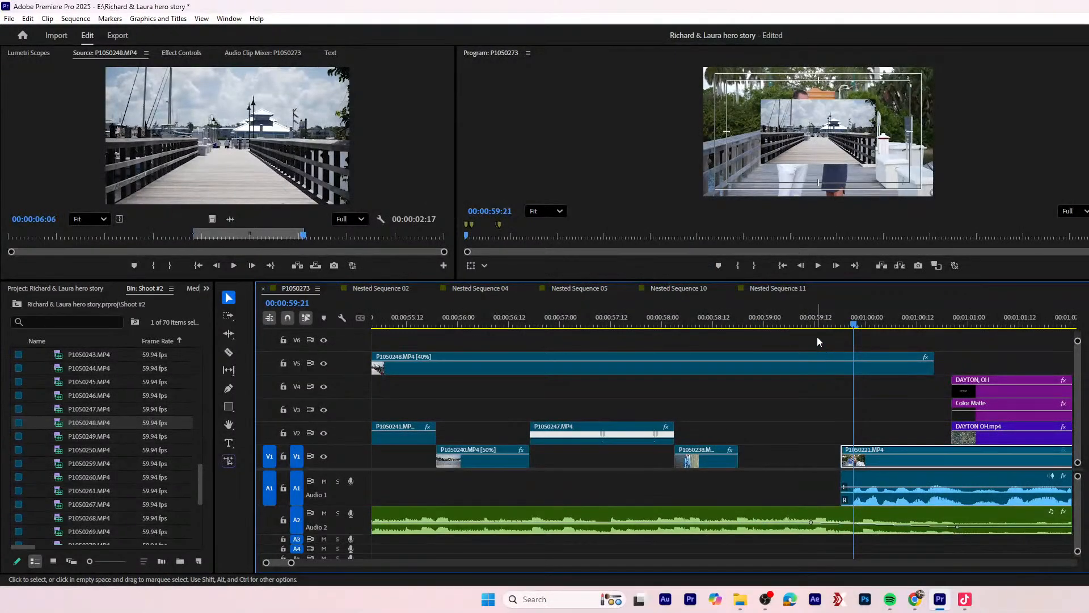
pyautogui.click(811, 321)
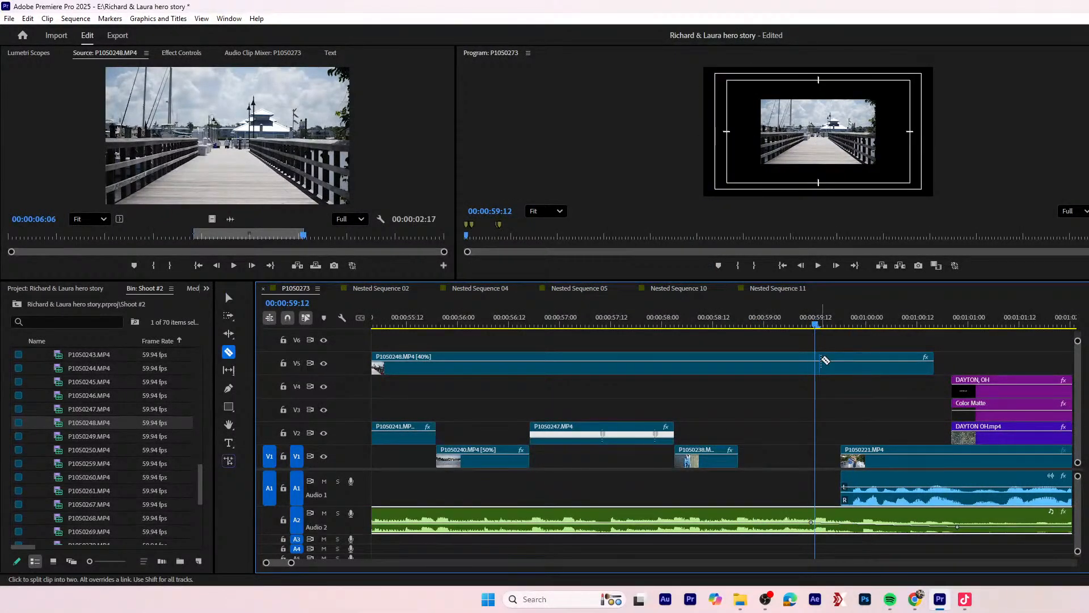
pyautogui.click(817, 363)
pyautogui.press('v')
# - Keep only the section of P1050248.MP4 from 00:00:58:18 to the existing cut and move it down to V2
pyautogui.click(743, 325)
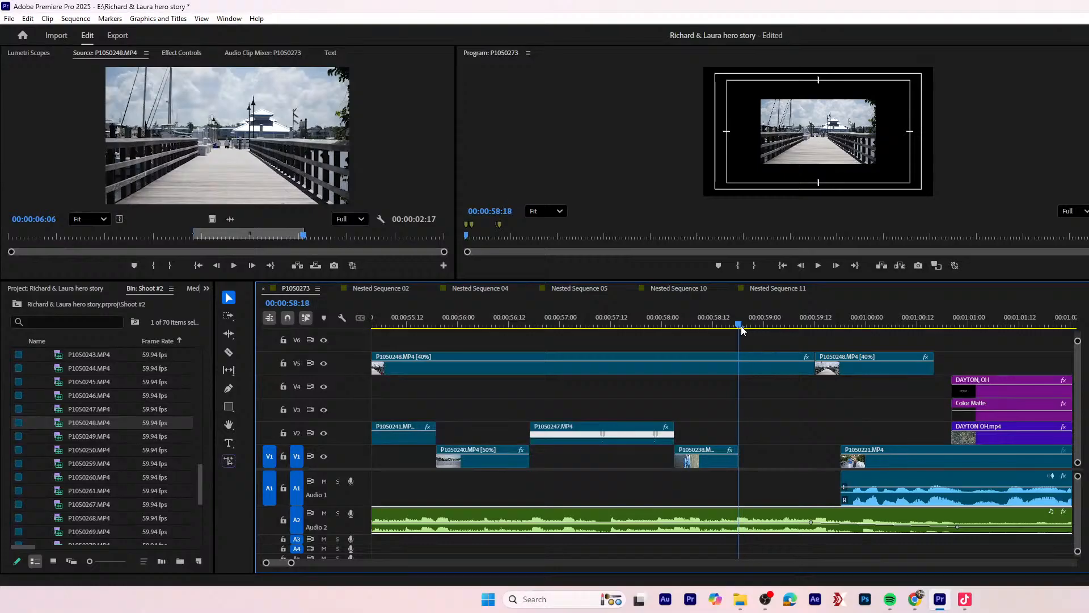
pyautogui.hotkey('ctrl', 'k')
pyautogui.click(679, 372)
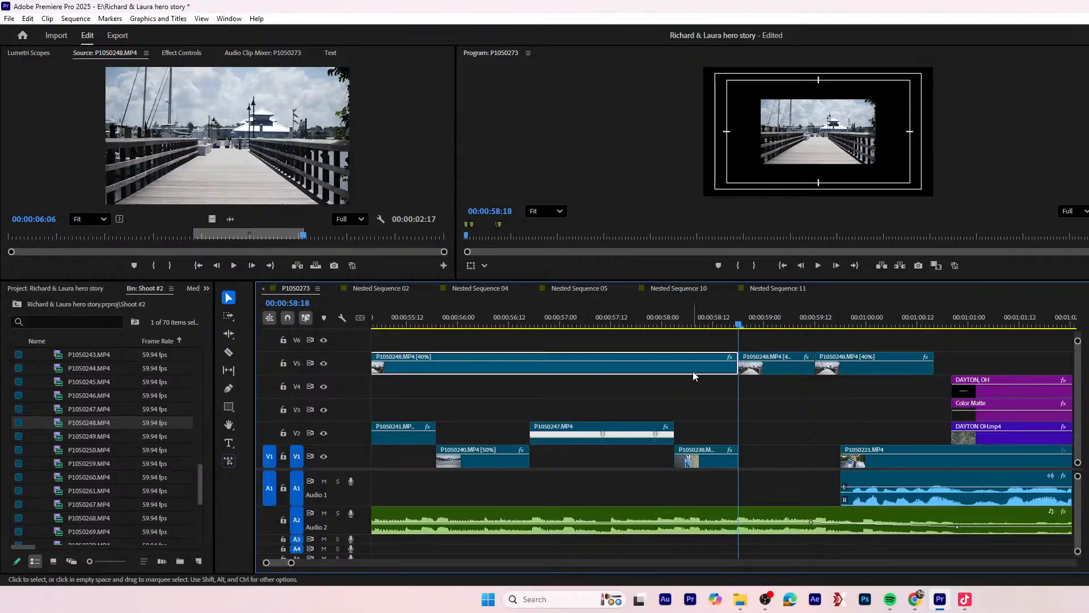
pyautogui.press('Delete')
pyautogui.click(856, 370)
pyautogui.press('Delete')
pyautogui.moveTo(763, 368); pyautogui.dragTo(753, 443)
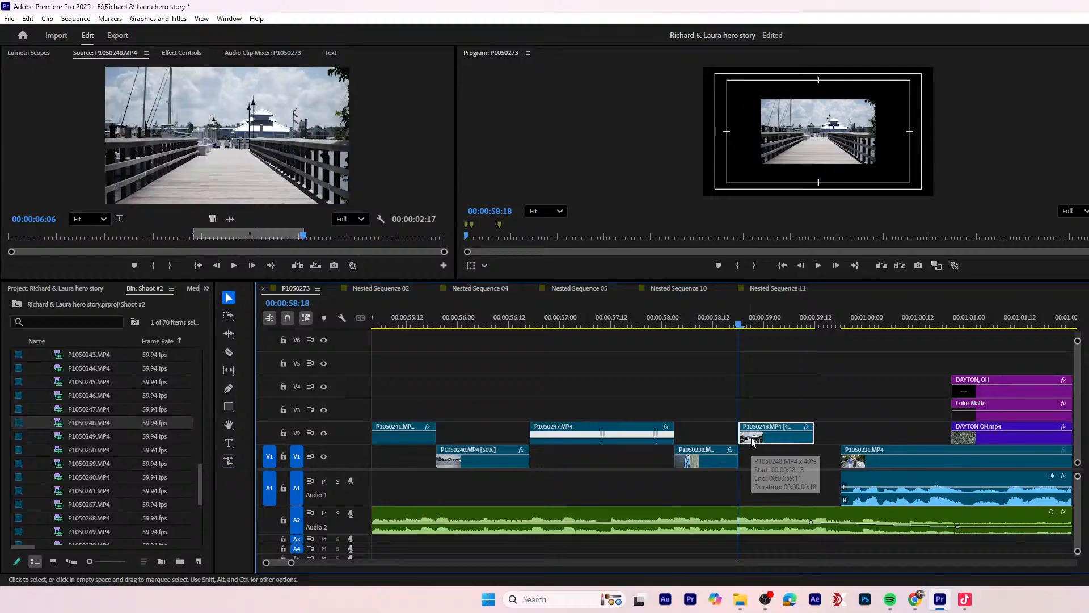
# - Slow the P1050239.MP4 Naples, Florida sign clip on V4 to 60% speed
pyautogui.press('-')
pyautogui.press('-')
pyautogui.click(555, 321)
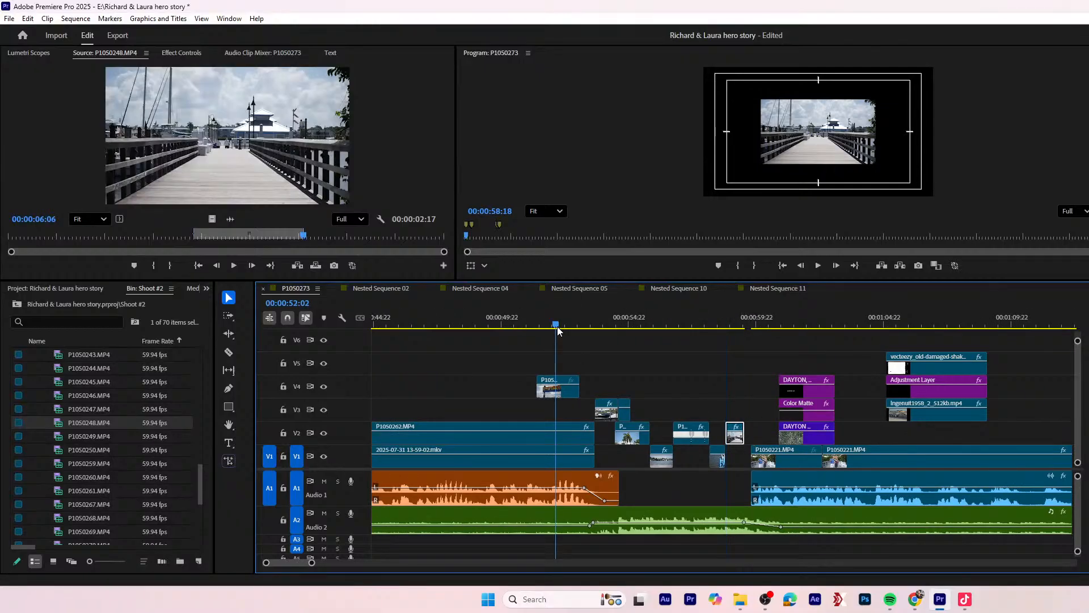
pyautogui.click(561, 391)
pyautogui.rightClick(556, 390)
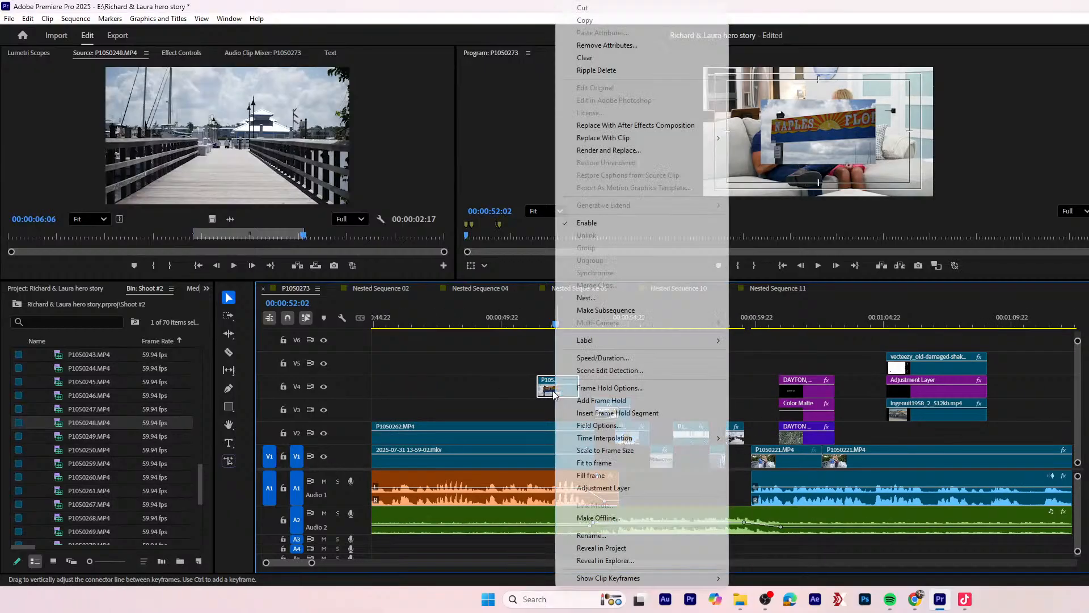
pyautogui.click(601, 358)
pyautogui.write('60')
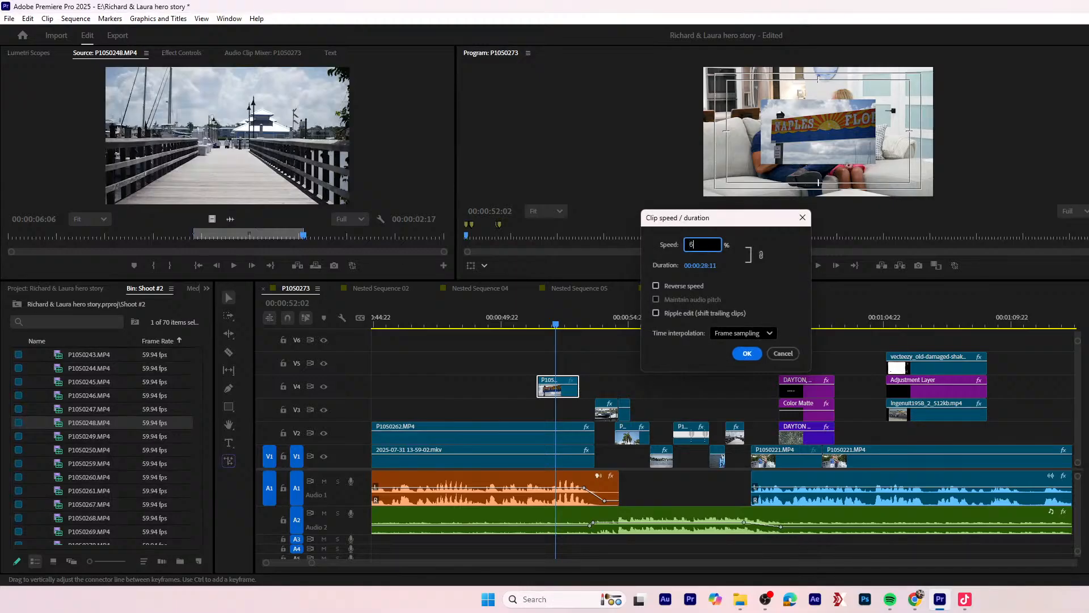
# - Move P1050239.MP4 to V3, cut it at 00:00:59:18 and keep only the later piece, directly after P1050248.MP4
pyautogui.moveTo(566, 396); pyautogui.dragTo(733, 423)
pyautogui.moveTo(733, 324)
pyautogui.mouseDown()
pyautogui.moveTo(766, 330)
pyautogui.moveTo(753, 328)
pyautogui.mouseUp()
pyautogui.press('c')
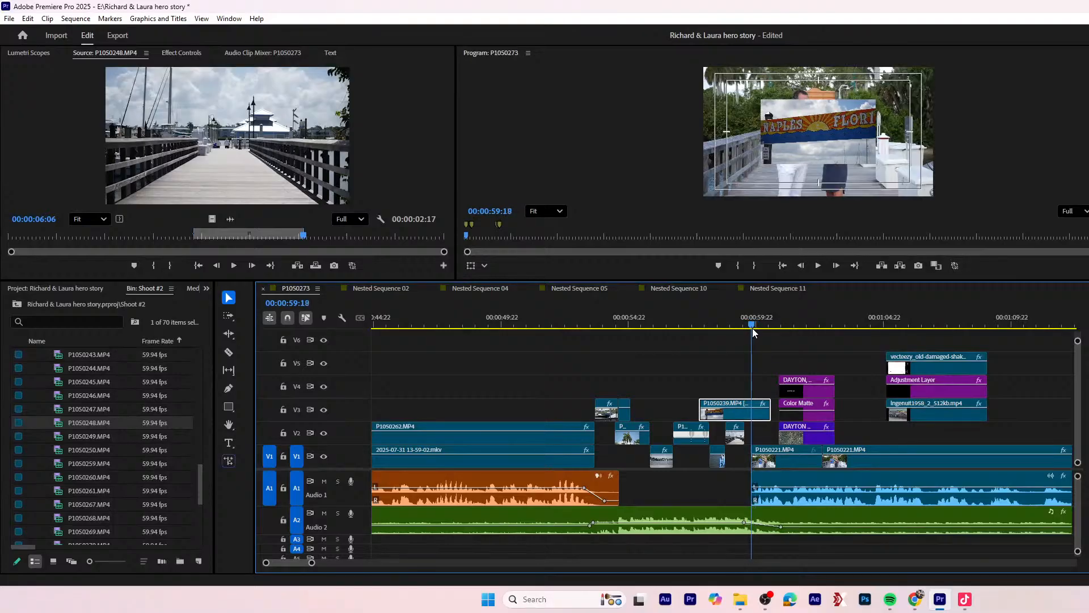
pyautogui.click(756, 410)
pyautogui.press('v')
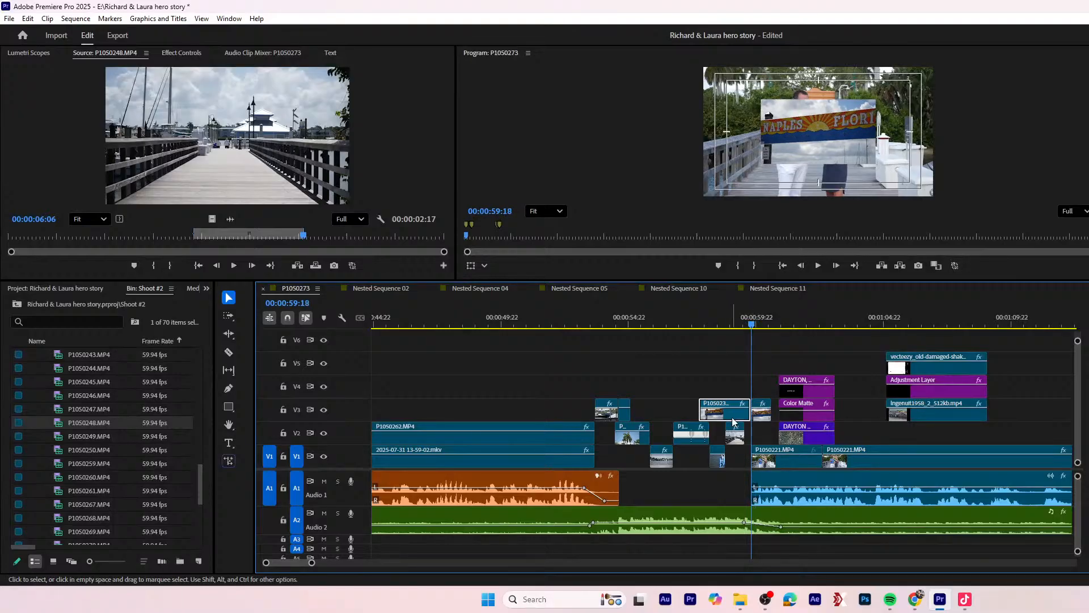
pyautogui.moveTo(761, 410); pyautogui.dragTo(754, 410)
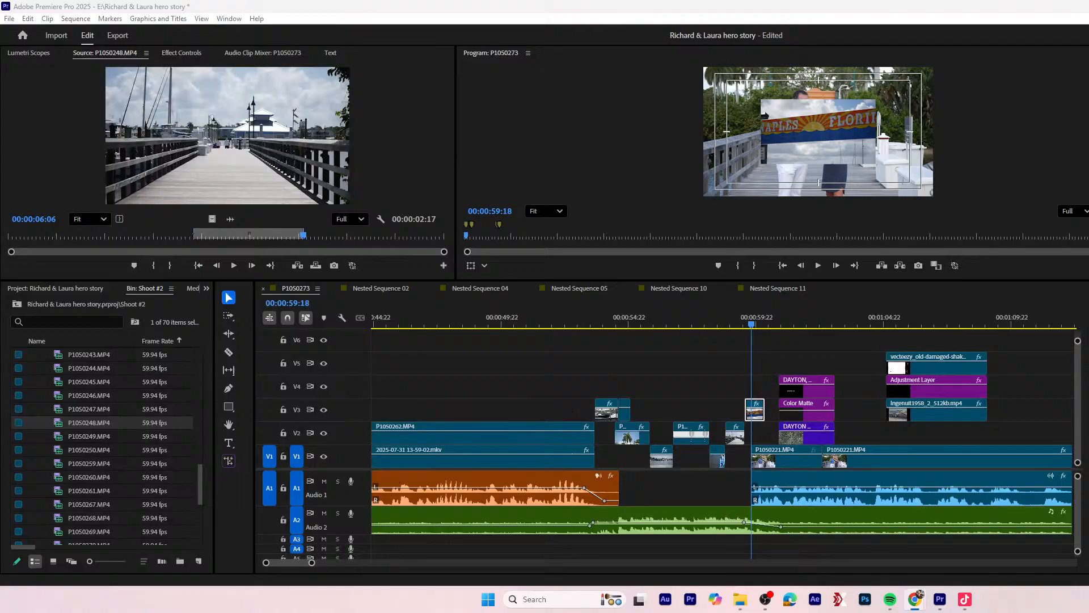
# - Play back the B-roll sequence from the end of the interview to check its timing against the music
pyautogui.click(587, 324)
pyautogui.press('space')
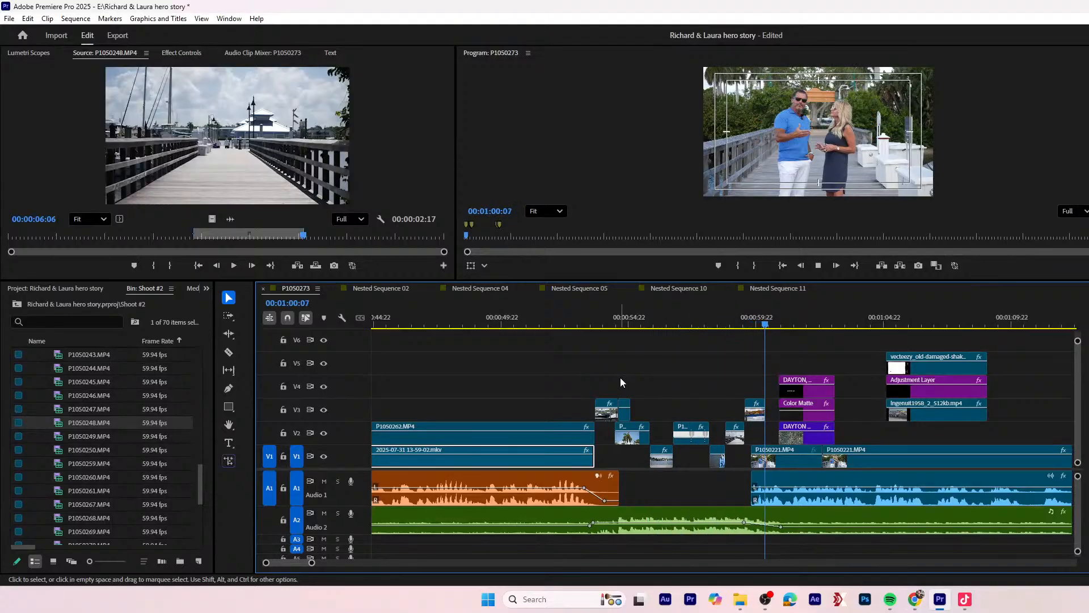
pyautogui.click(753, 326)
pyautogui.press('space')
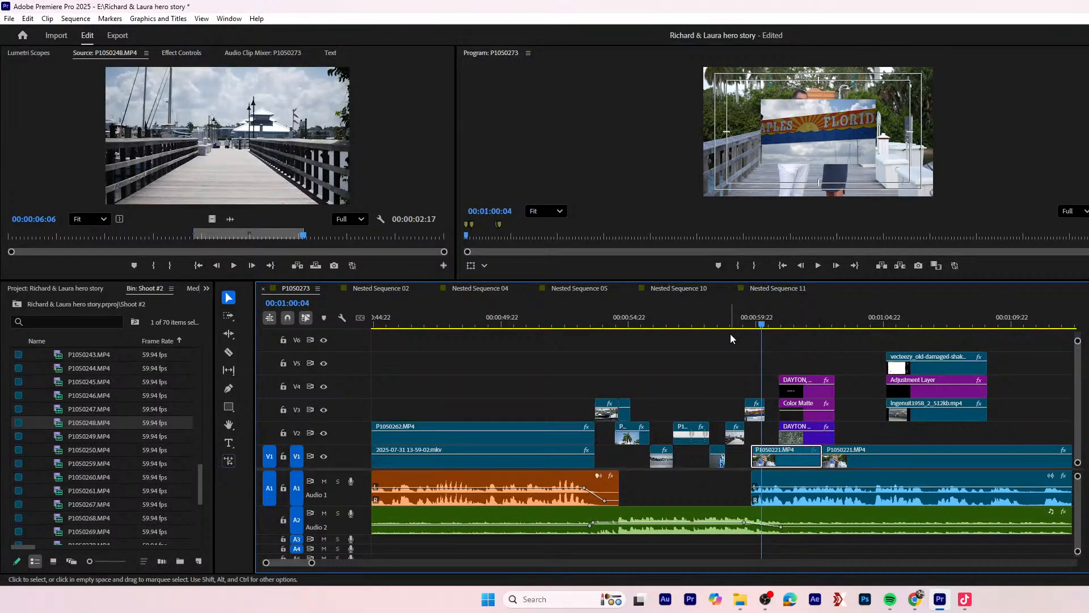
# - Trim the end of P1050239.MP4 on V3 back to 00:01:00:04
pyautogui.press('=')
pyautogui.press('=')
pyautogui.moveTo(708, 314); pyautogui.dragTo(723, 316)
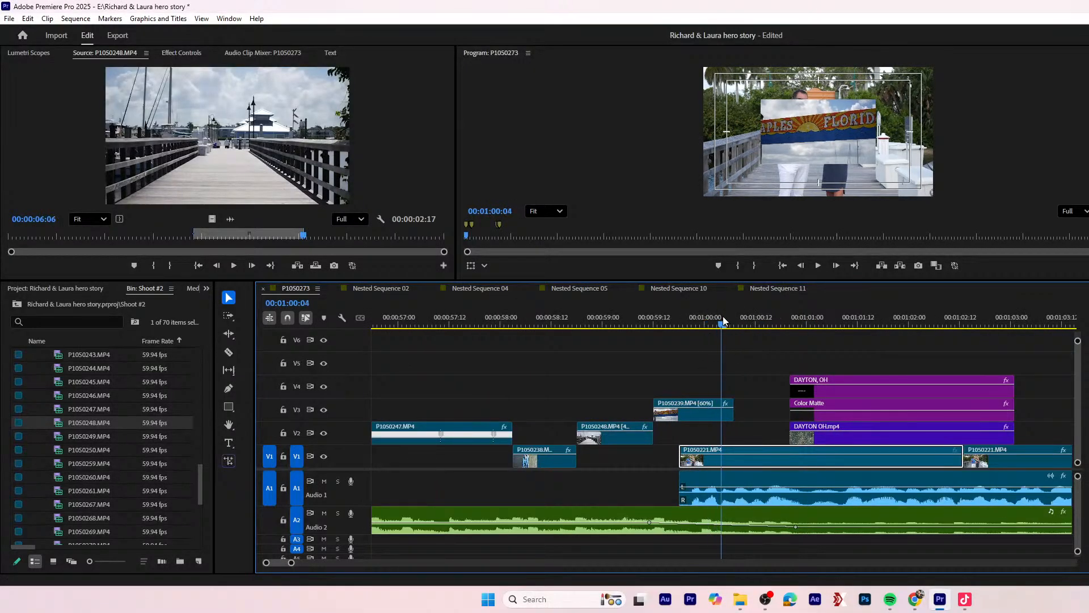
pyautogui.moveTo(727, 417); pyautogui.dragTo(720, 419)
pyautogui.press('-')
pyautogui.press('-')
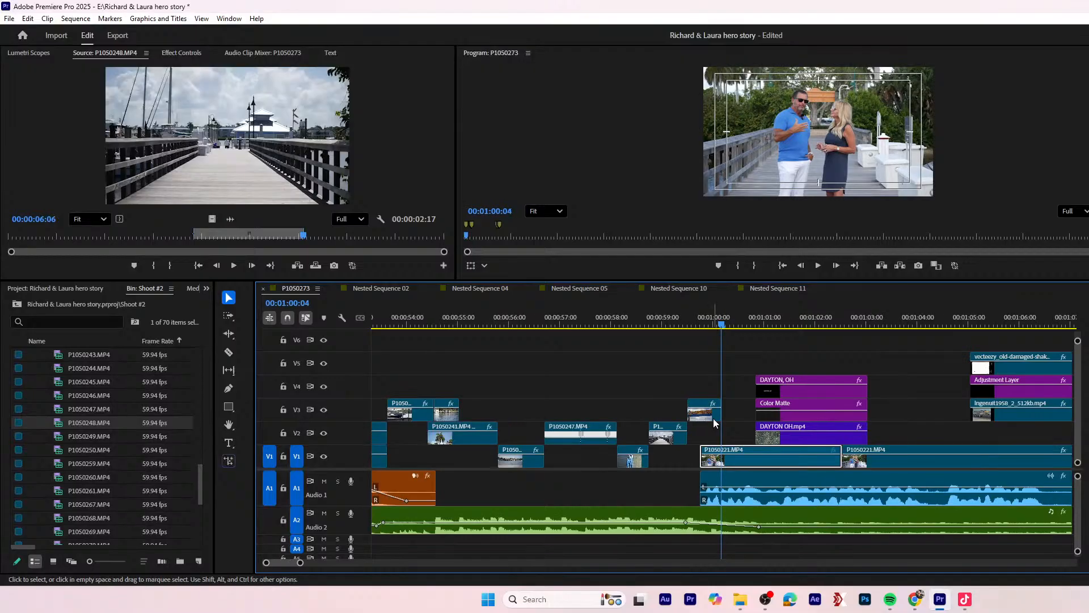
# - Copy the Motion settings of P1050229.MP4, with scale 209, to the other B-roll clips between the two interview sections
pyautogui.click(557, 411)
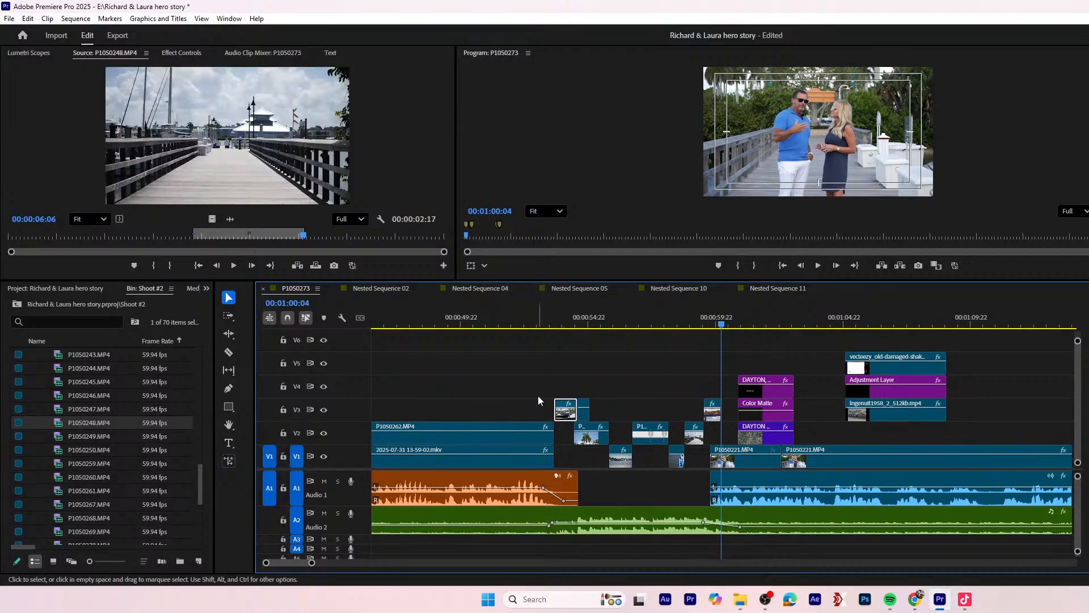
pyautogui.click(182, 52)
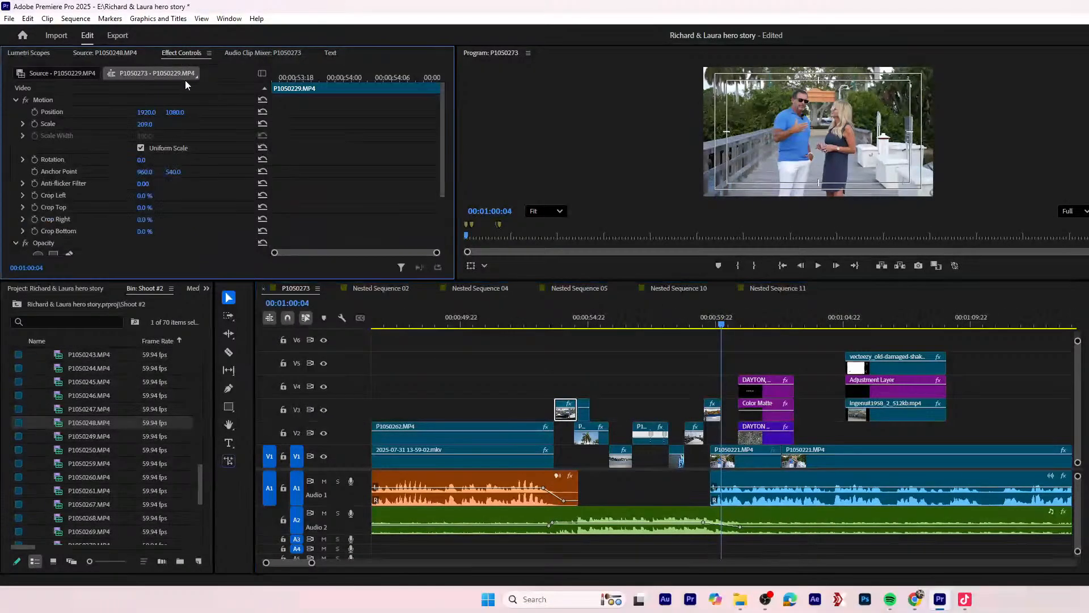
pyautogui.rightClick(81, 102)
pyautogui.click(111, 164)
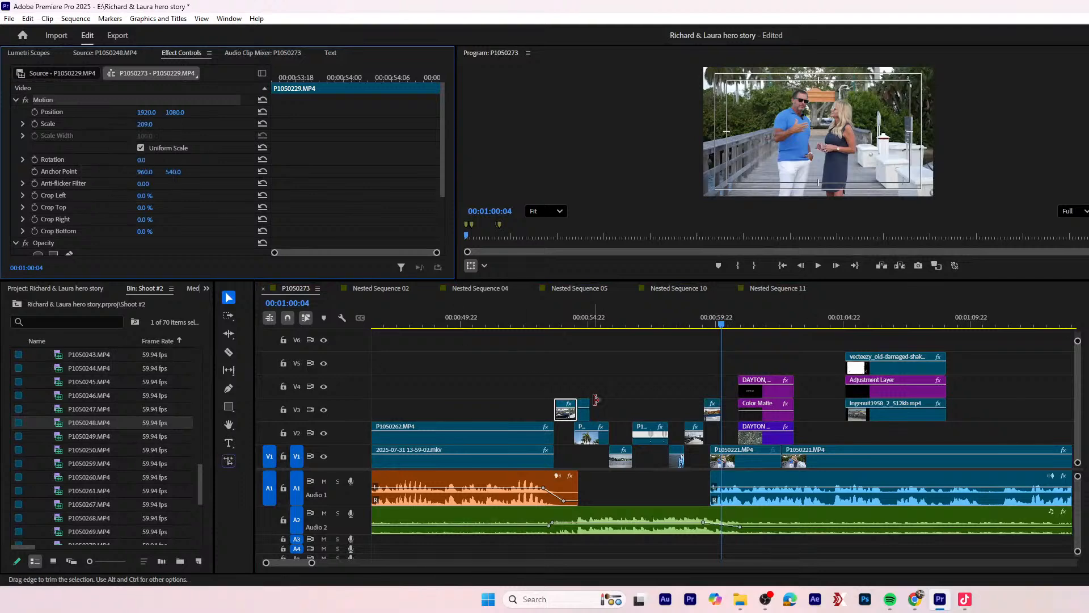
pyautogui.moveTo(583, 370); pyautogui.dragTo(703, 453)
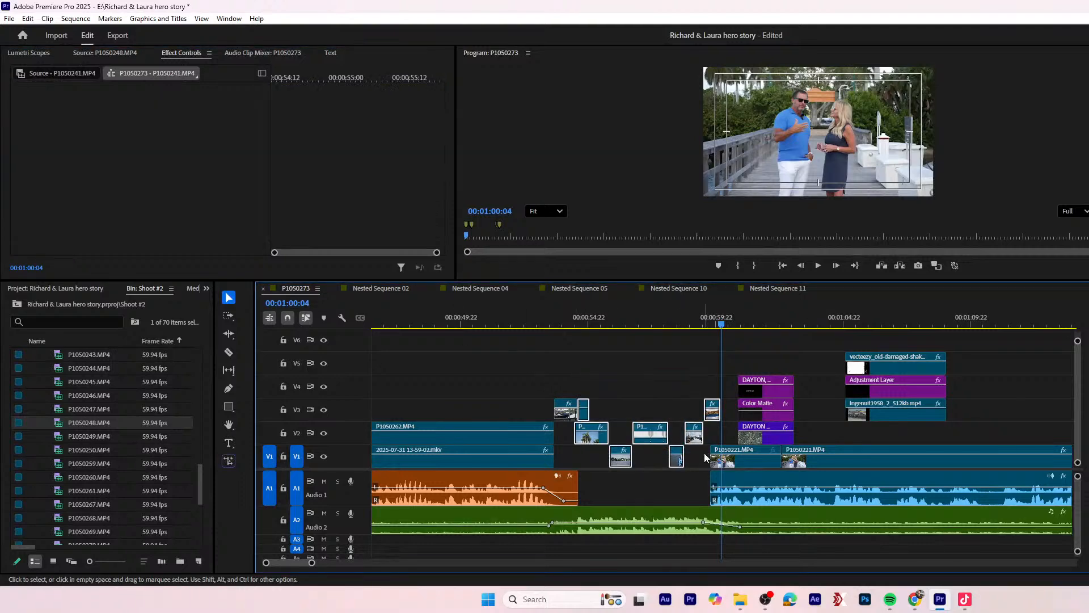
# - Play back the B-roll section from the end of the first interview to check the scaling and pacing
pyautogui.click(553, 315)
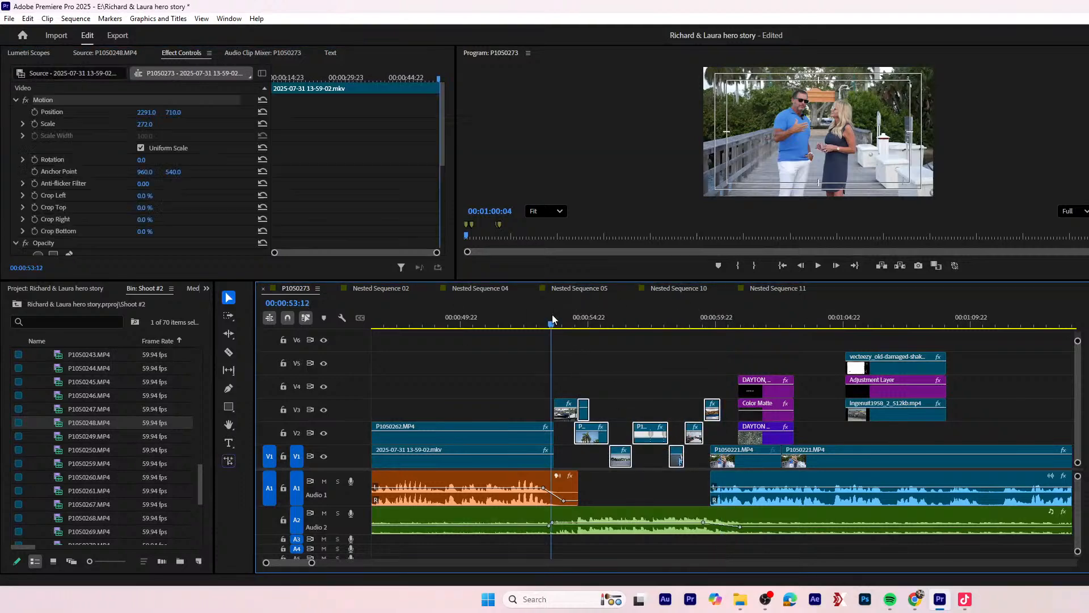
pyautogui.press('space')
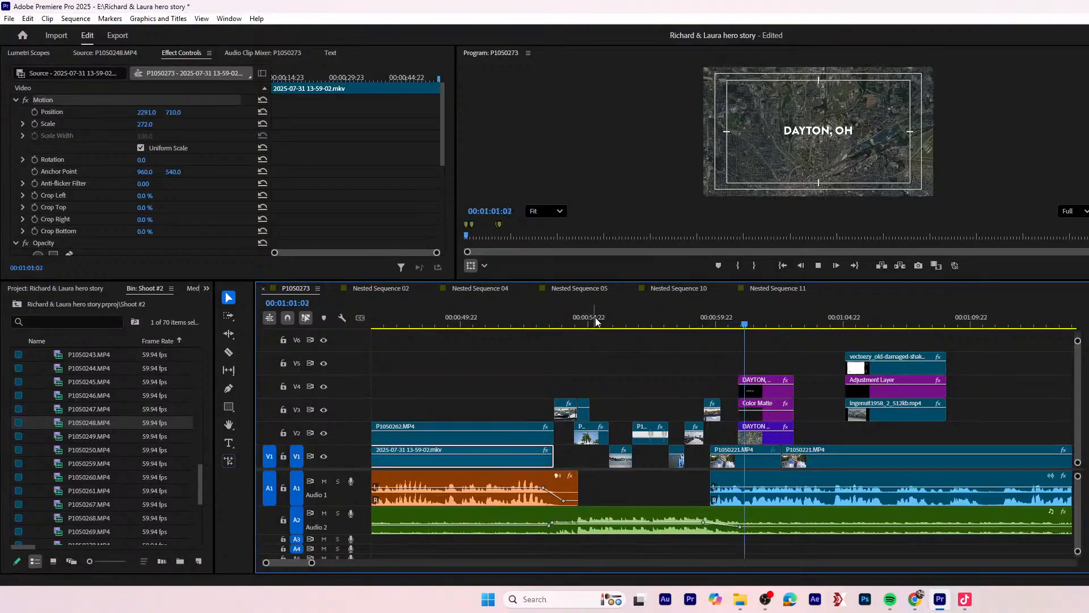
pyautogui.moveTo(653, 326); pyautogui.dragTo(532, 324)
pyautogui.press('space')
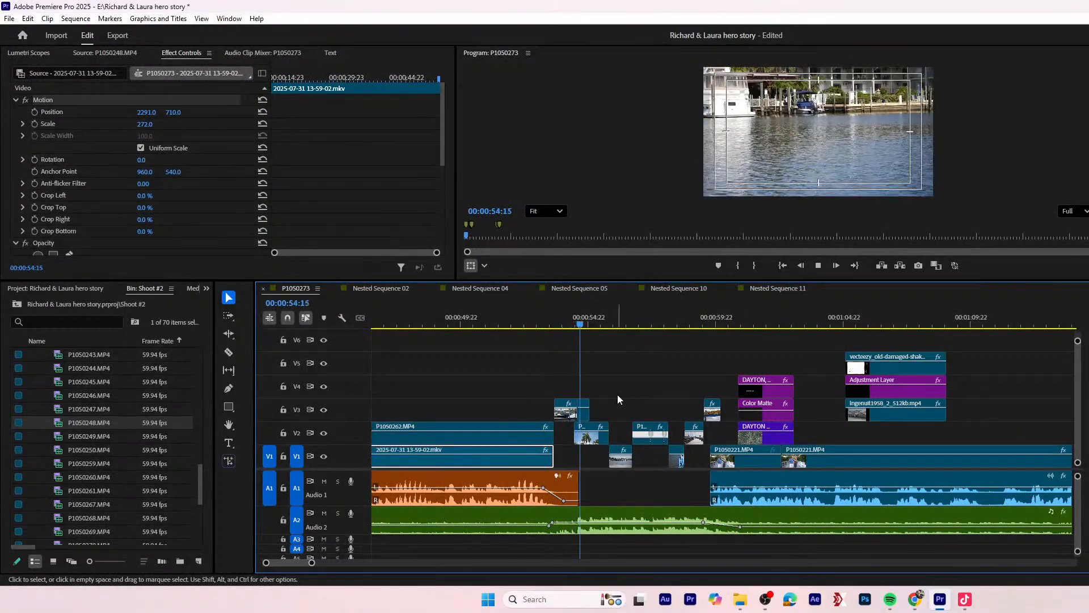
pyautogui.press('space')
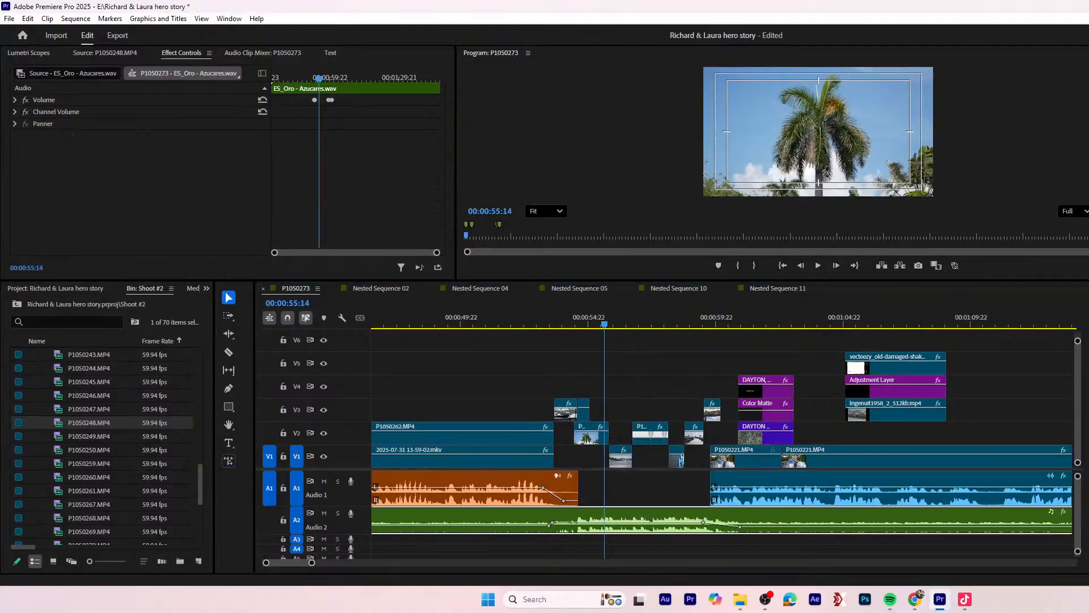
# - Switch to File Explorer, look through the T5 EVO (E:) drive for logo assets and sort its folders newest first
pyautogui.click(740, 600)
pyautogui.click(366, 391)
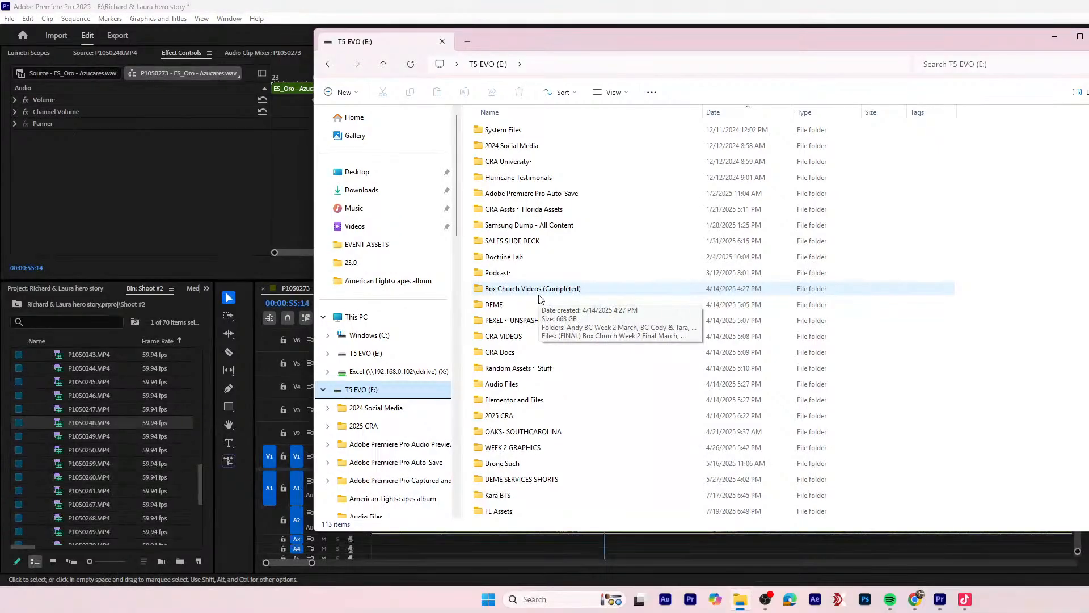
pyautogui.scroll(-4, 544, 339)
pyautogui.scroll(-5, 545, 340)
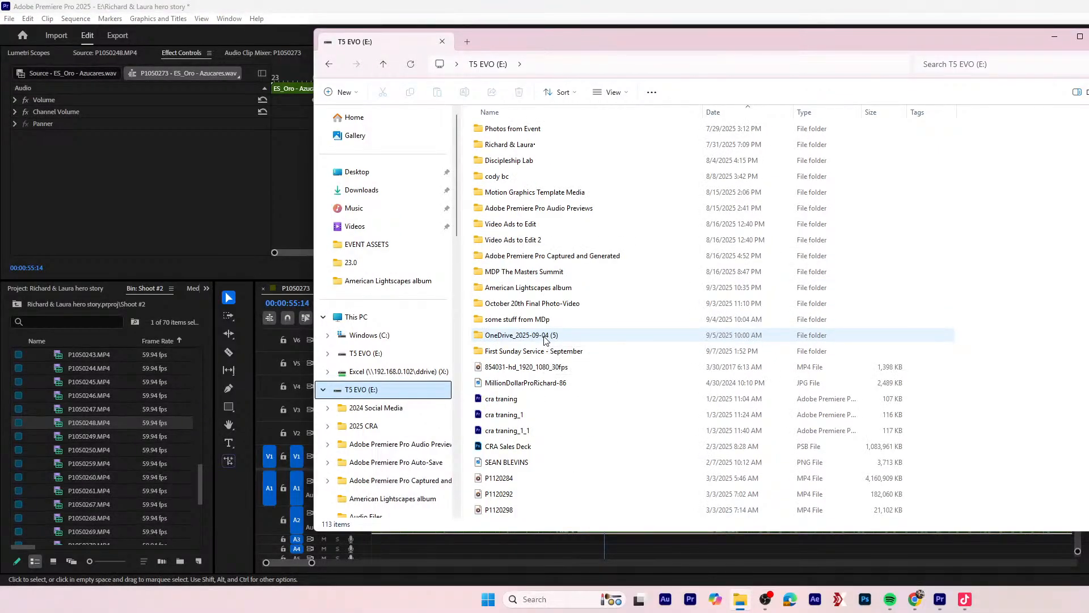
pyautogui.doubleClick(505, 145)
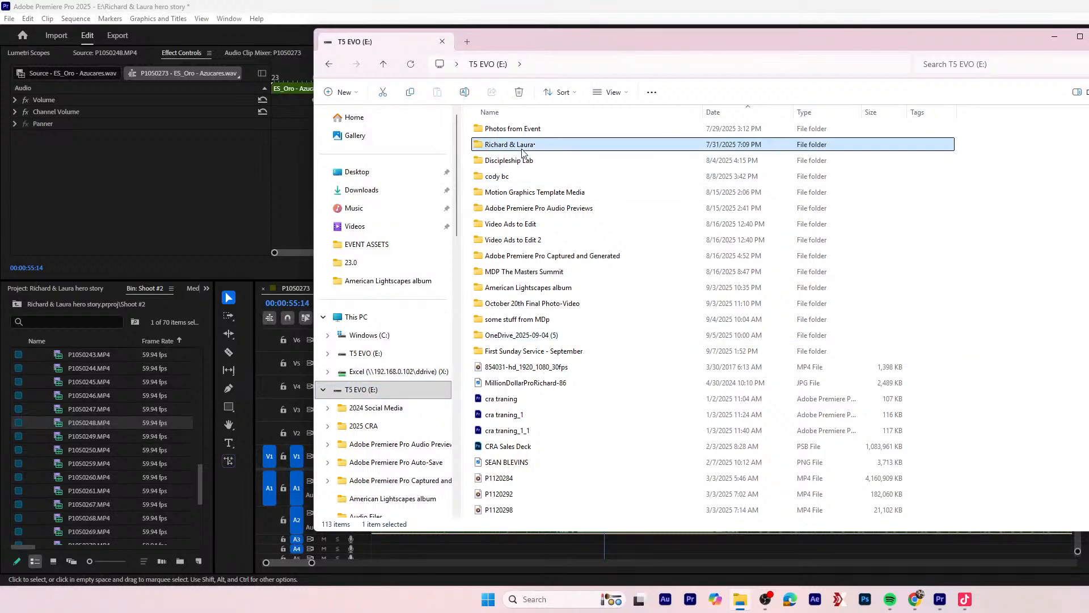
pyautogui.click(328, 65)
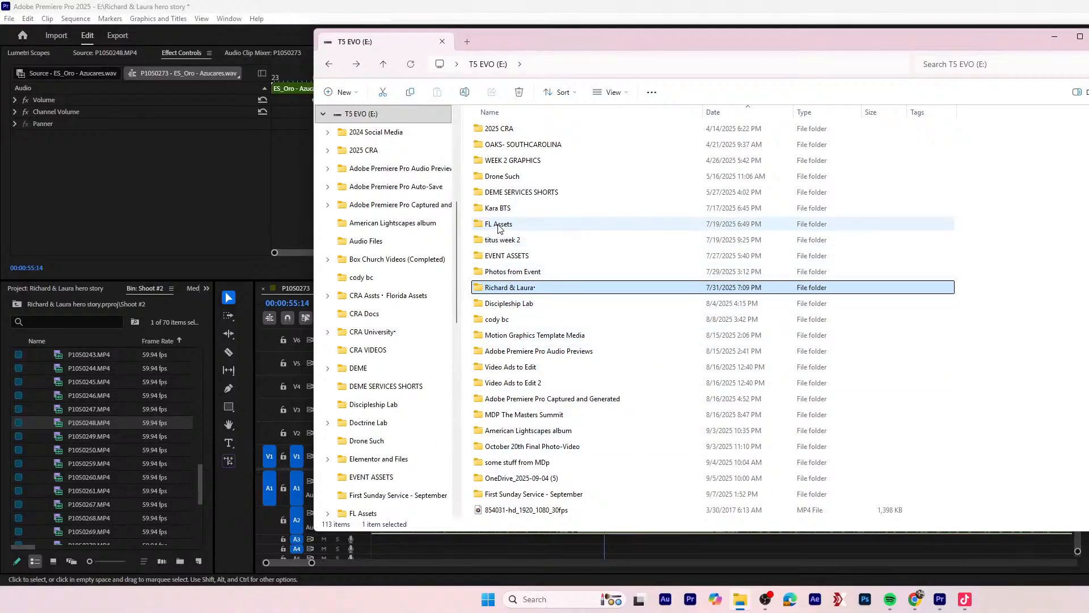
pyautogui.scroll(-5, 519, 295)
pyautogui.scroll(11, 525, 255)
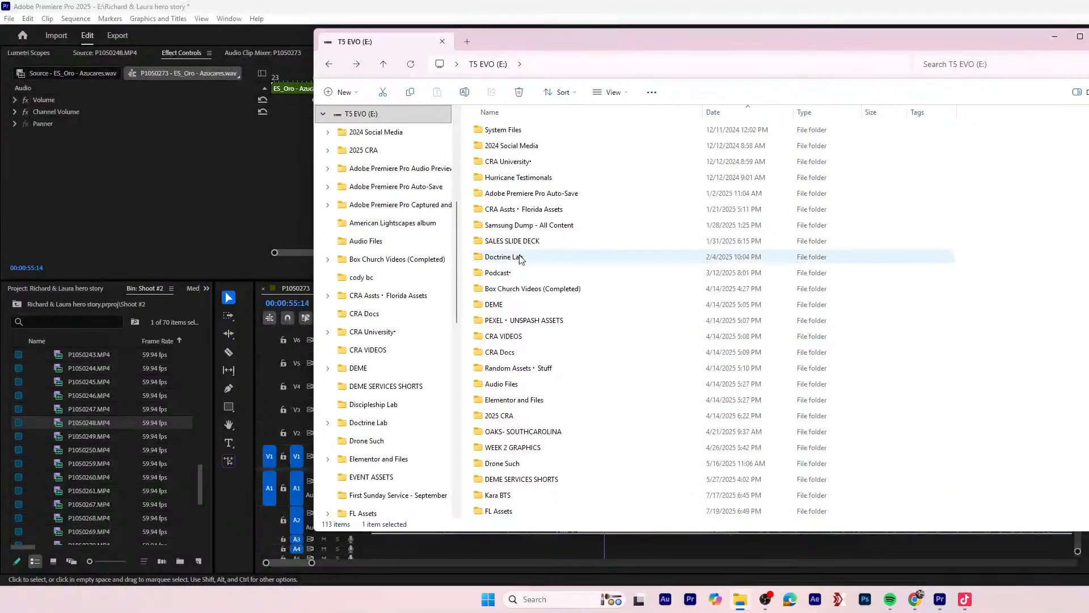
pyautogui.click(732, 113)
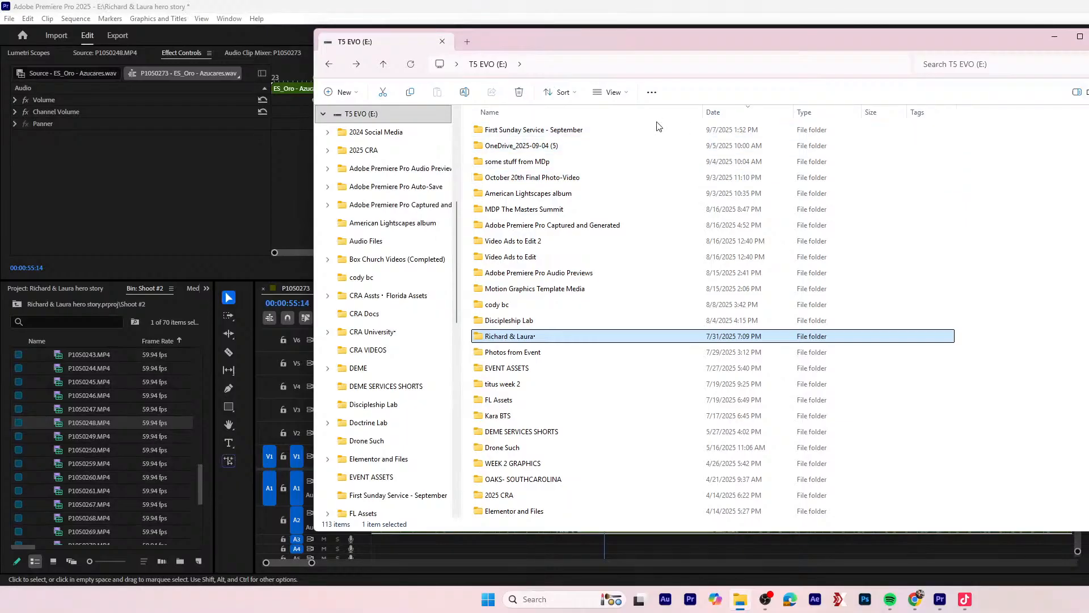
# - Examine the primary logo PNG files in the 01 Logos folder of some stuff from MDp, then return to the drive's root
pyautogui.doubleClick(514, 161)
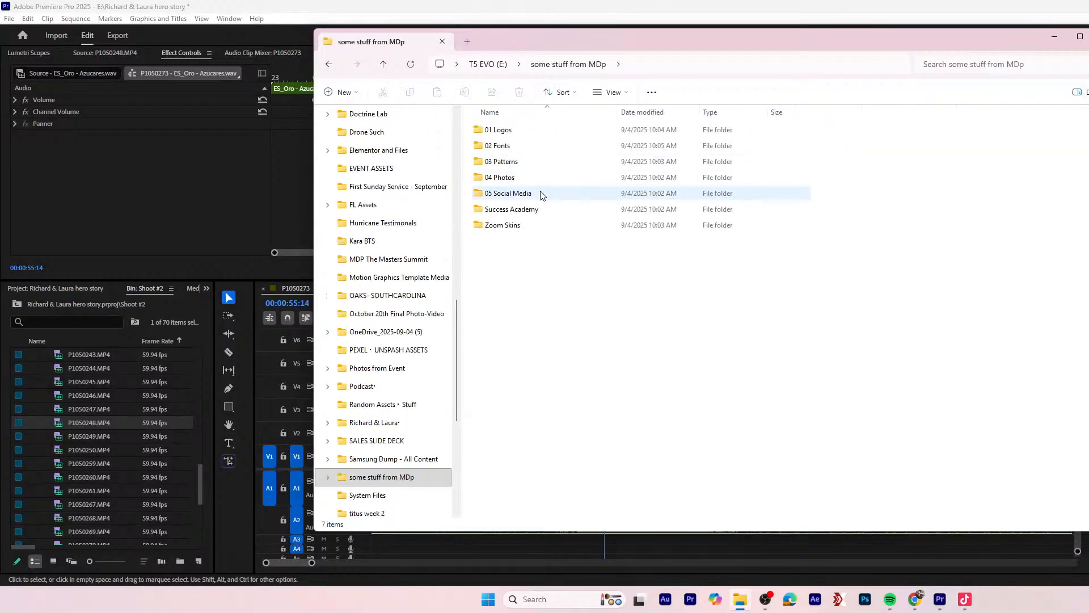
pyautogui.doubleClick(505, 130)
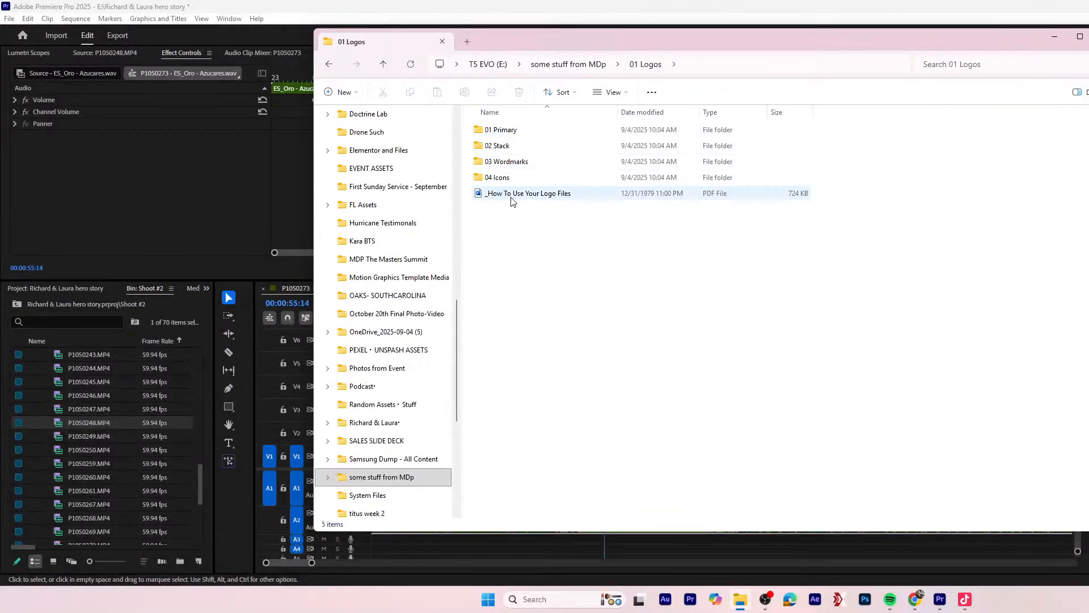
pyautogui.doubleClick(498, 130)
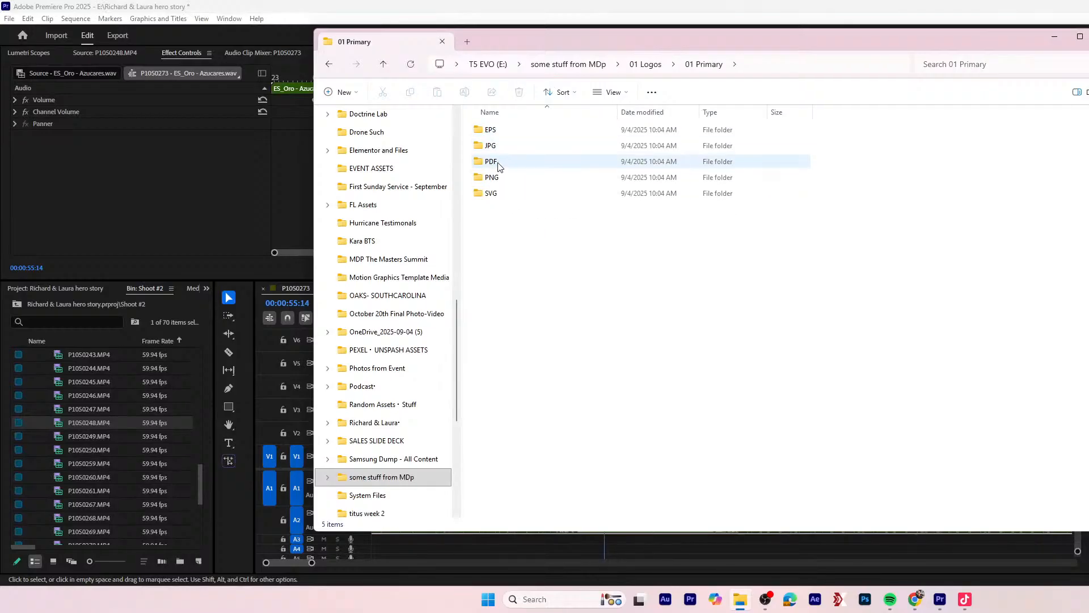
pyautogui.click(493, 182)
pyautogui.doubleClick(501, 181)
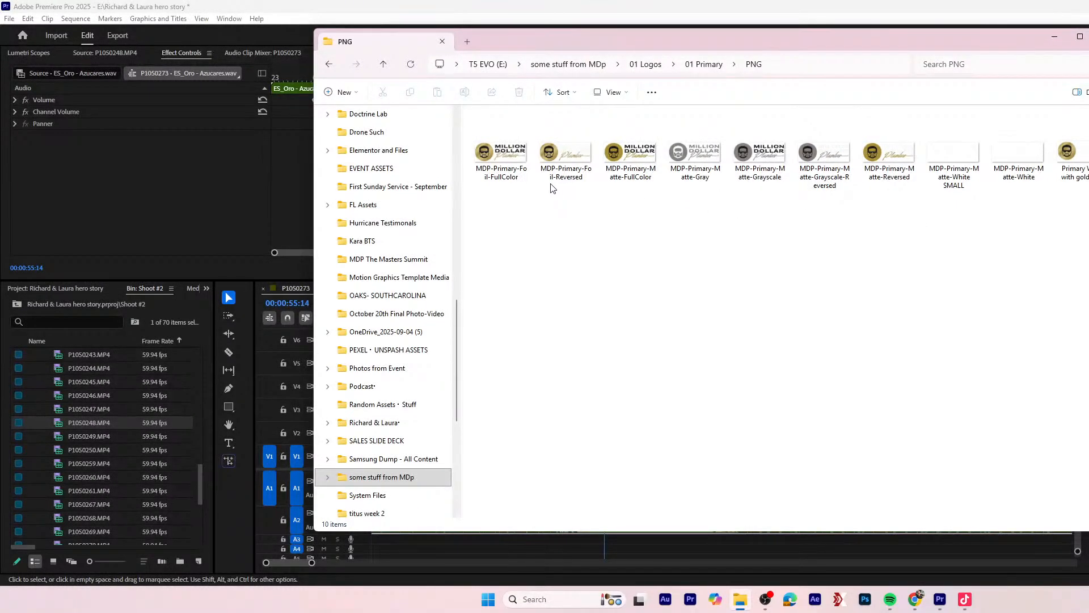
pyautogui.click(329, 65)
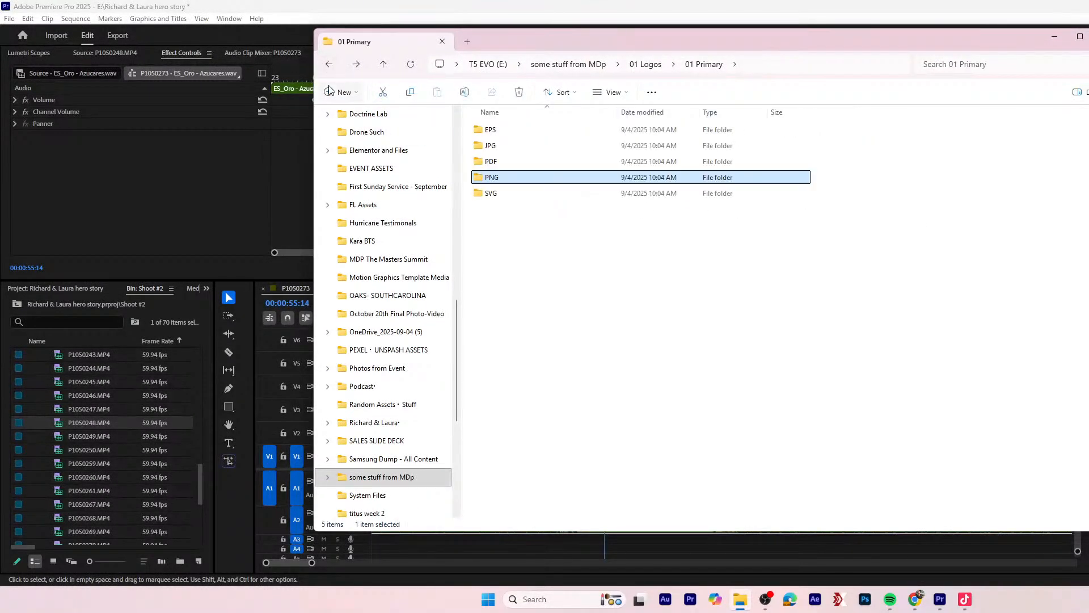
pyautogui.click(327, 65)
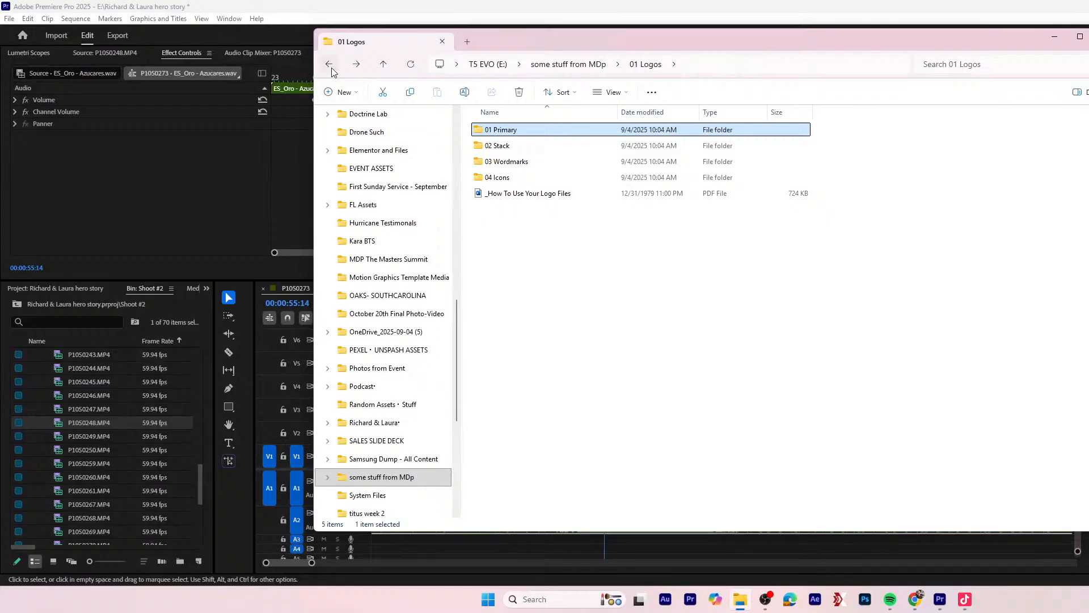
pyautogui.click(328, 64)
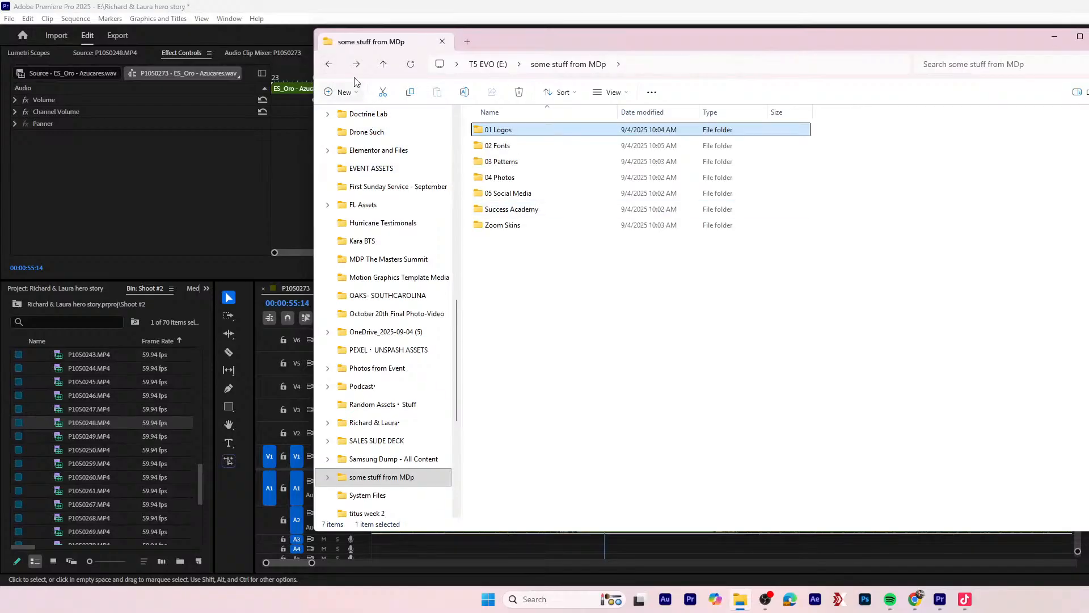
pyautogui.click(329, 65)
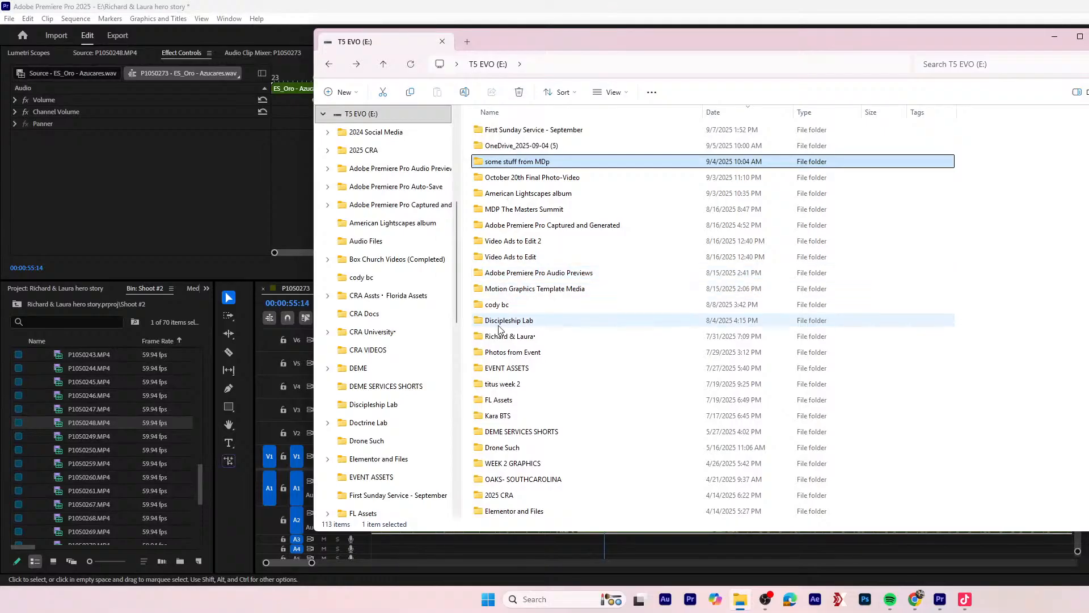
# - Import MDP-Simple-Icon-Matte-White from the PNG folder of 04 Icons, 02 Lego Head Only, into the Shoot #2 bin
pyautogui.doubleClick(502, 161)
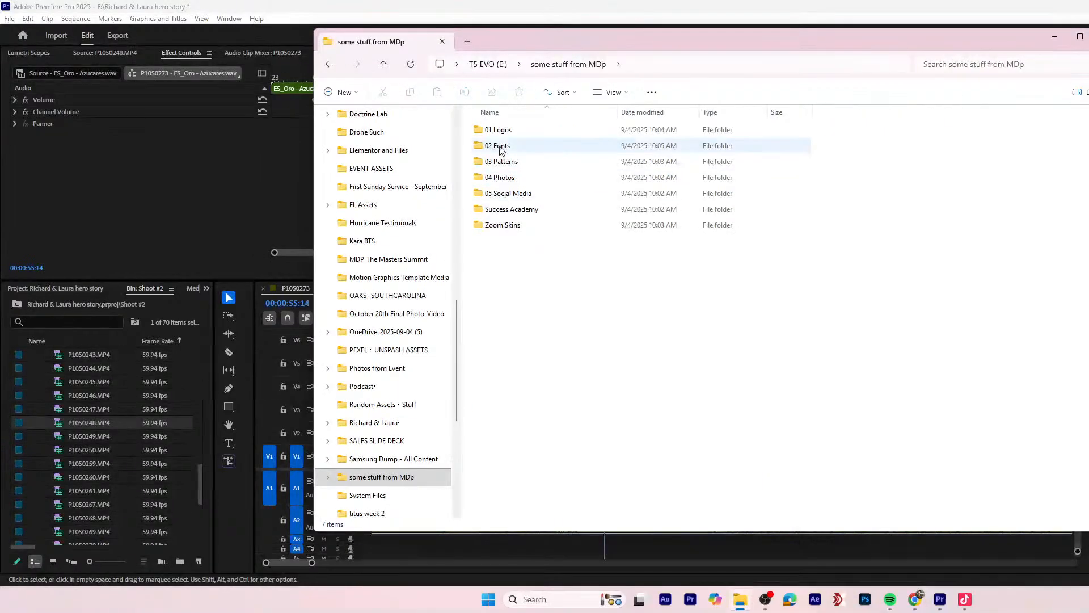
pyautogui.doubleClick(497, 130)
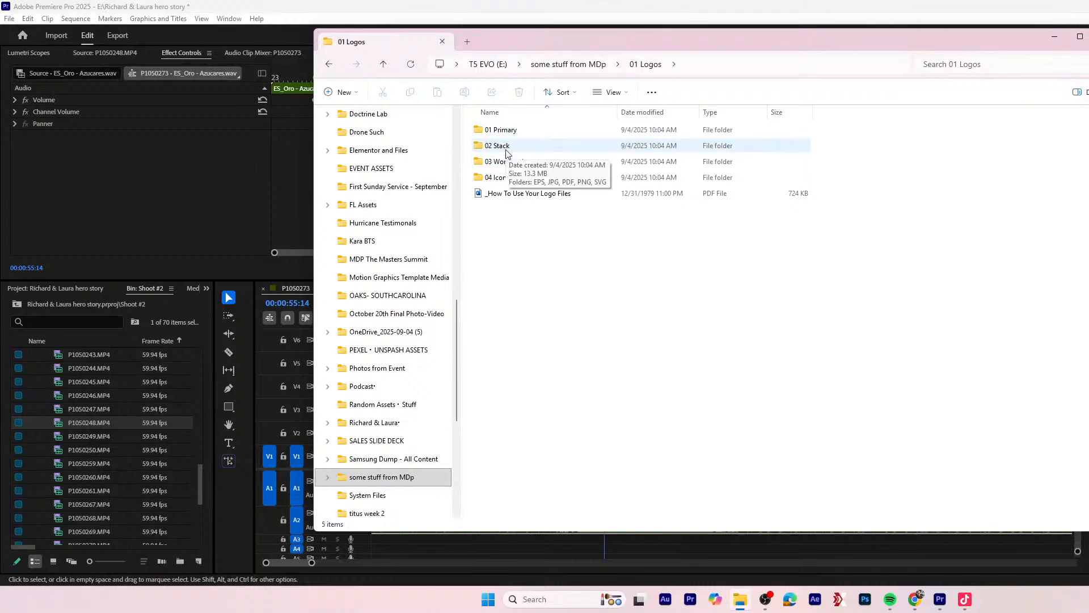
pyautogui.doubleClick(495, 145)
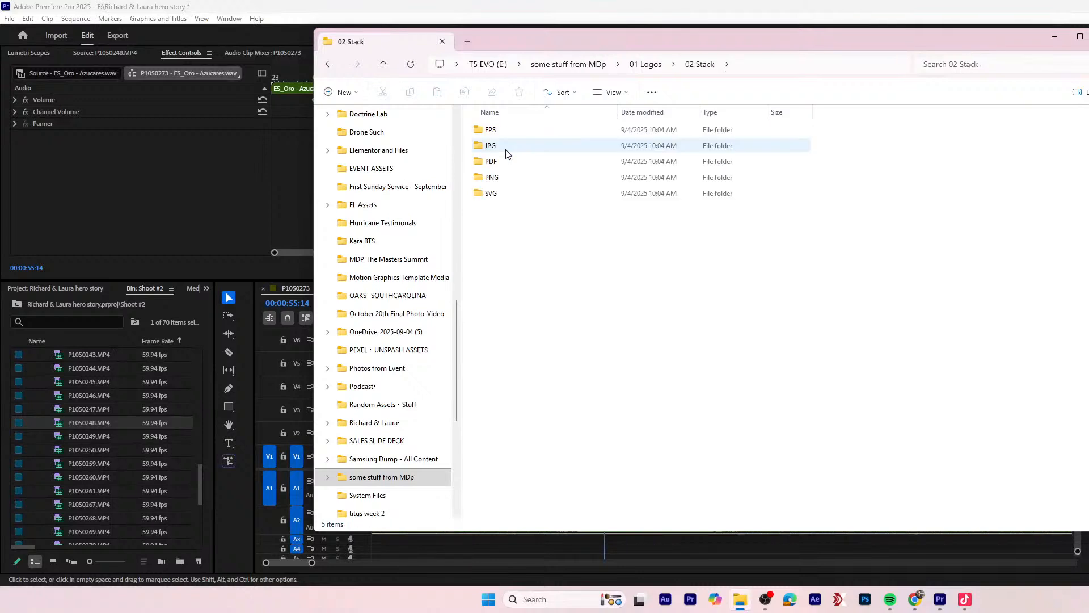
pyautogui.click(328, 64)
pyautogui.doubleClick(514, 177)
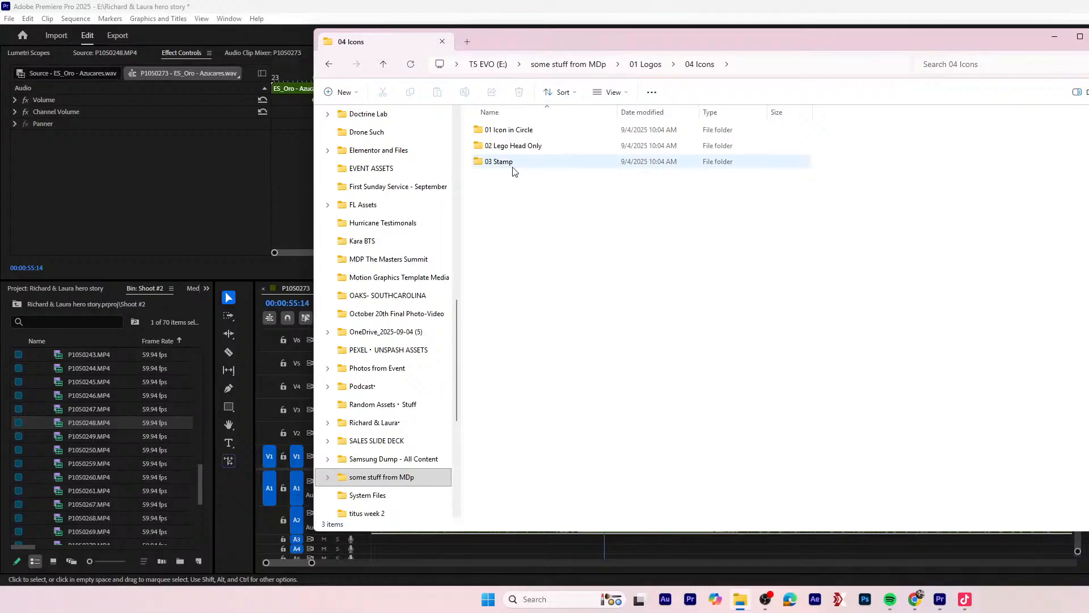
pyautogui.doubleClick(511, 145)
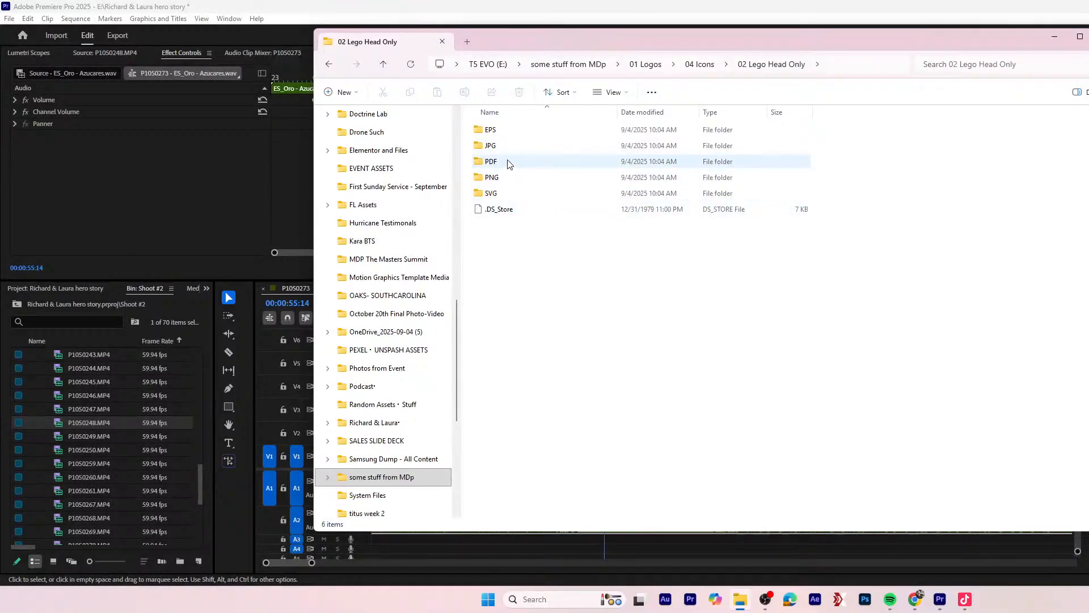
pyautogui.doubleClick(508, 179)
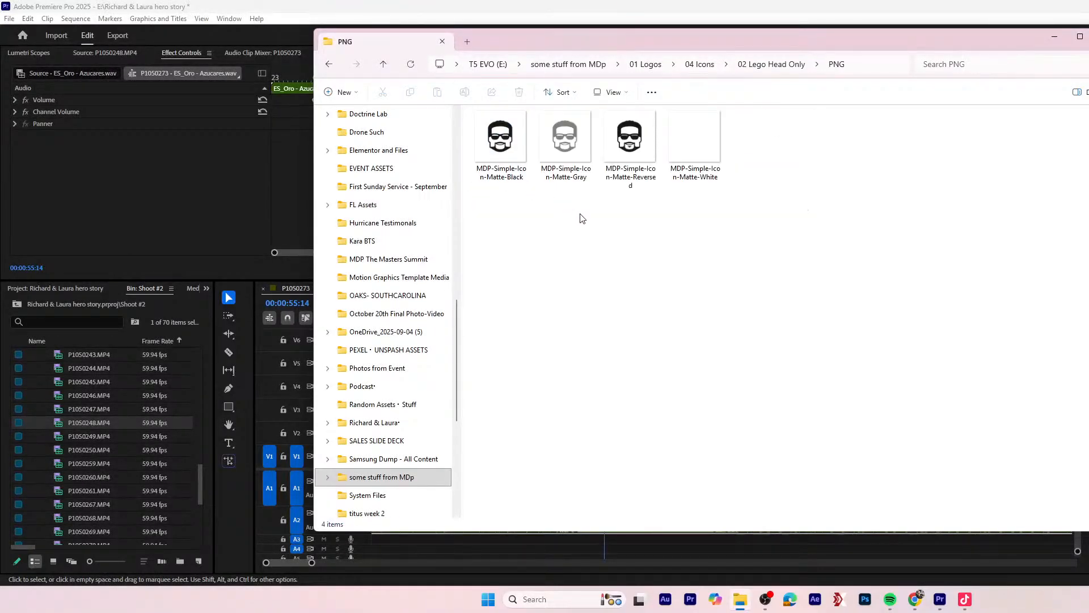
pyautogui.moveTo(695, 139); pyautogui.dragTo(108, 421)
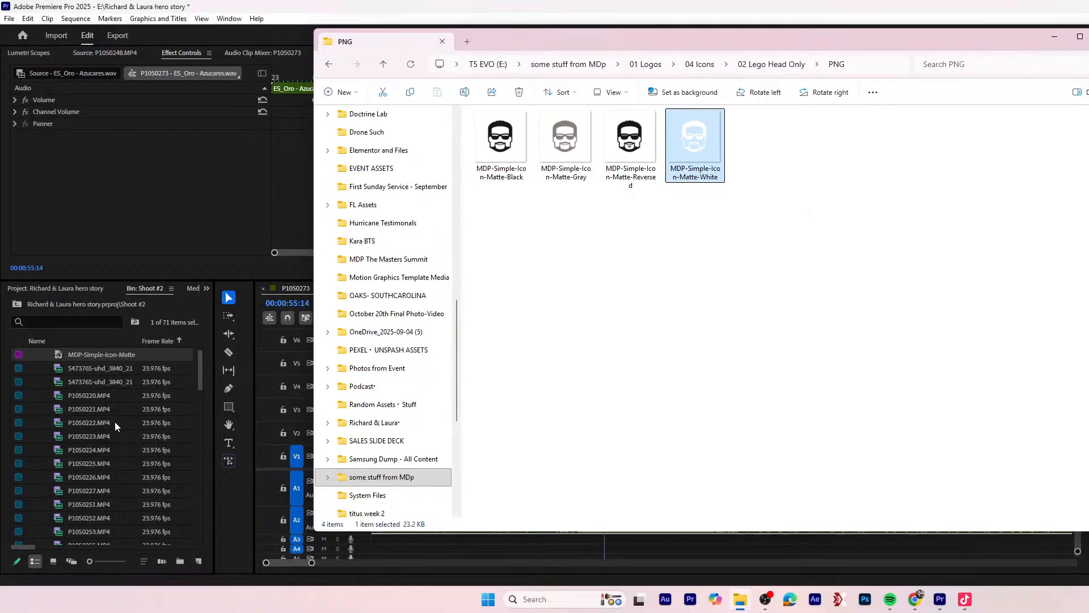
# - Place MDP-Simple-Icon-Matte-White.png on V5 across the whole B-roll section and set its scale to about 128
pyautogui.moveTo(90, 350); pyautogui.dragTo(555, 362)
pyautogui.click(605, 367)
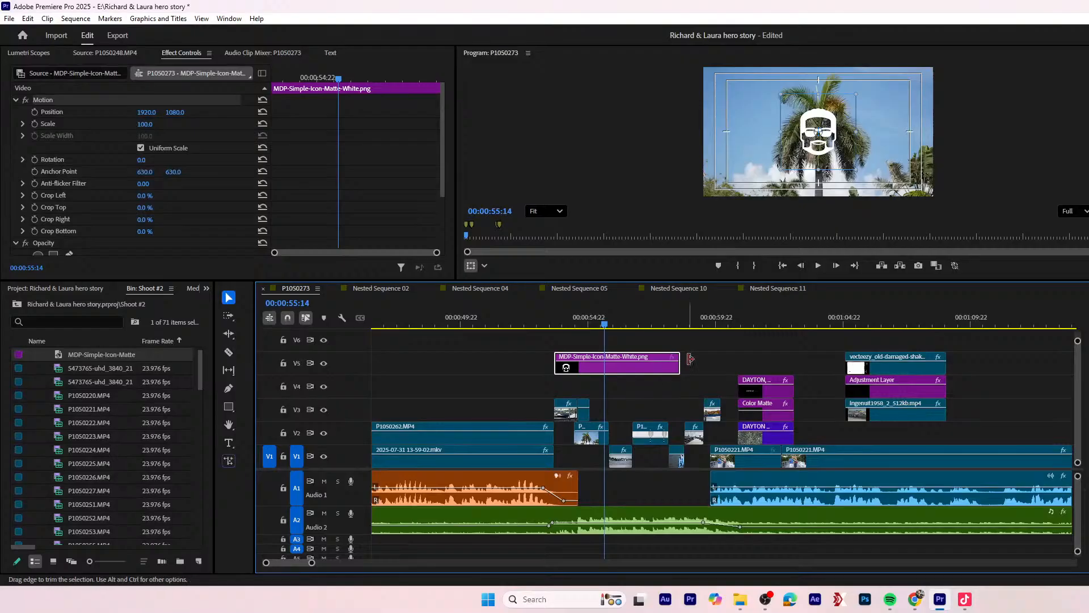
pyautogui.moveTo(673, 366); pyautogui.dragTo(720, 366)
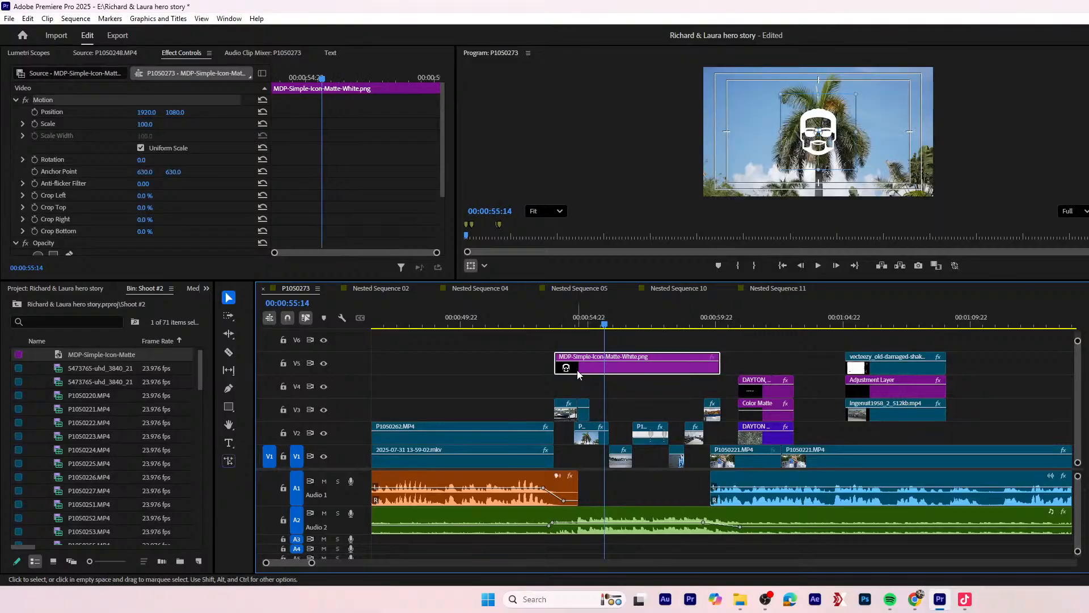
pyautogui.moveTo(142, 129); pyautogui.dragTo(162, 129)
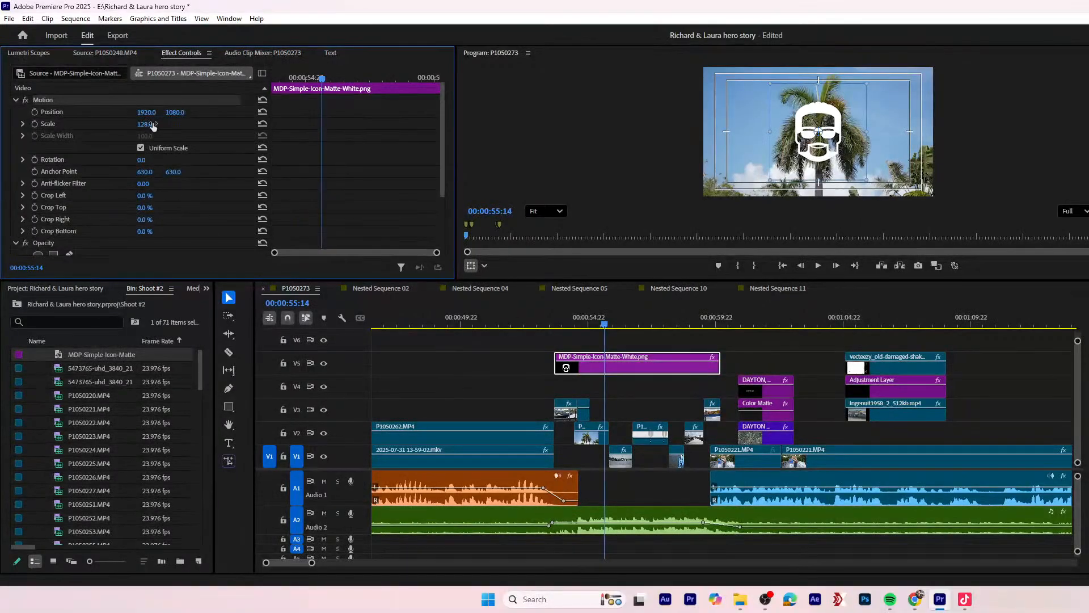
pyautogui.click(640, 348)
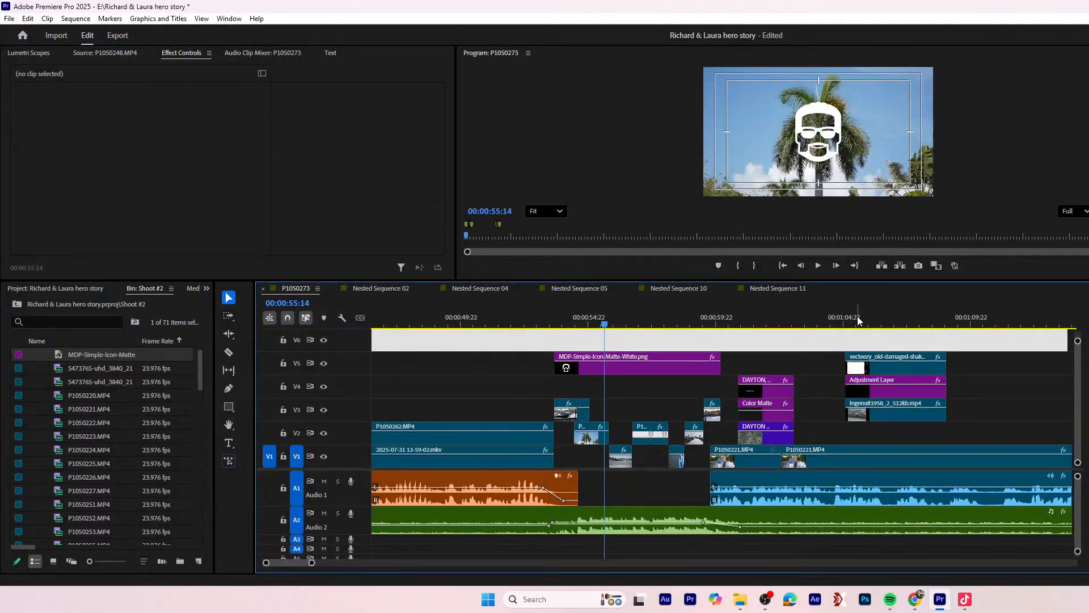
# - Play back the transition from the interview into the B-roll to check the white icon overlay
pyautogui.click(533, 323)
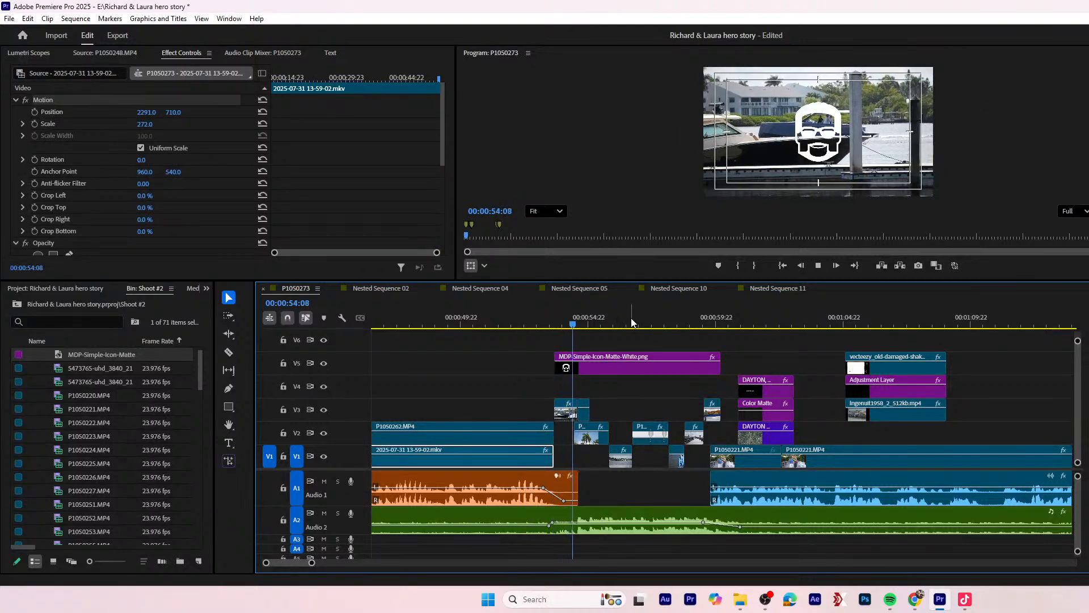
pyautogui.press('space')
pyautogui.scroll(-2, 614, 322)
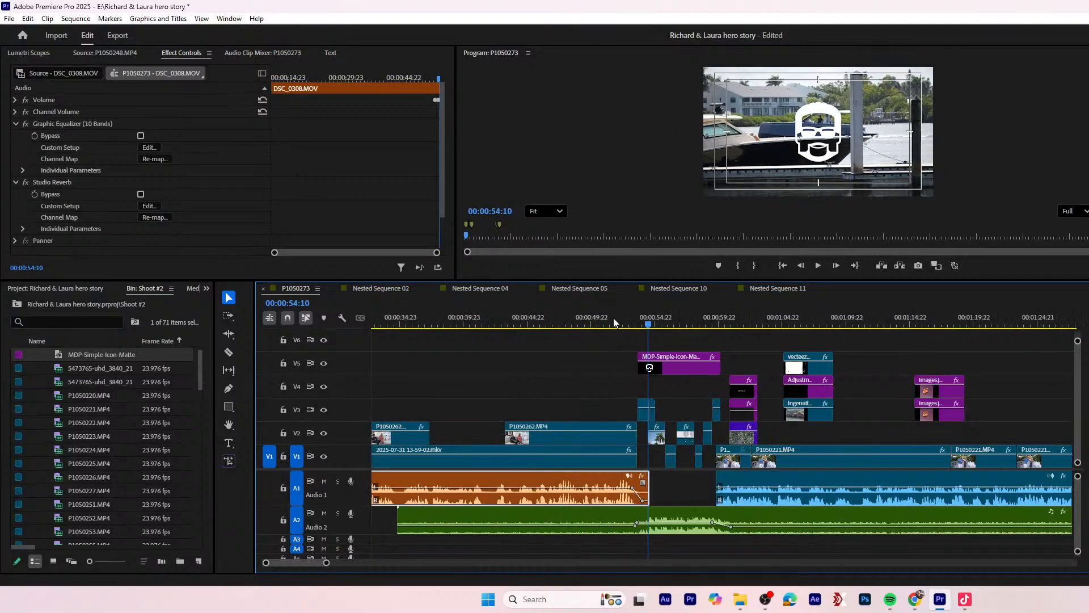
# - Add Position and Scale keyframes to the MDP-Simple-Icon-Matte-White.png clip on V5 at the music beat, 00:00:54:13
pyautogui.scroll(8, 712, 345)
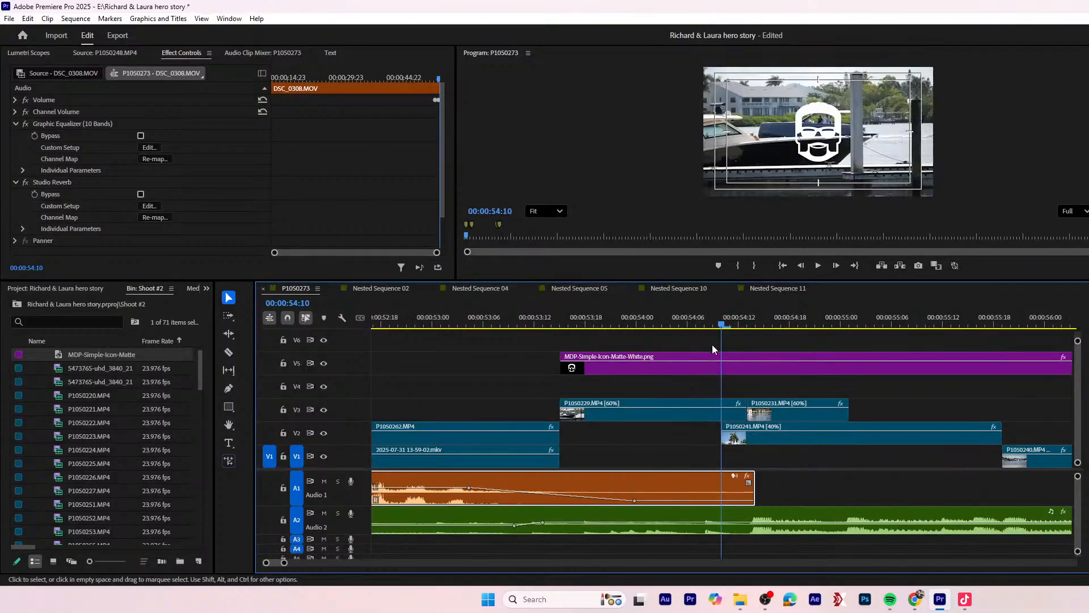
pyautogui.press('space')
pyautogui.moveTo(758, 321)
pyautogui.mouseDown()
pyautogui.moveTo(772, 315)
pyautogui.moveTo(738, 317)
pyautogui.moveTo(748, 323)
pyautogui.mouseUp()
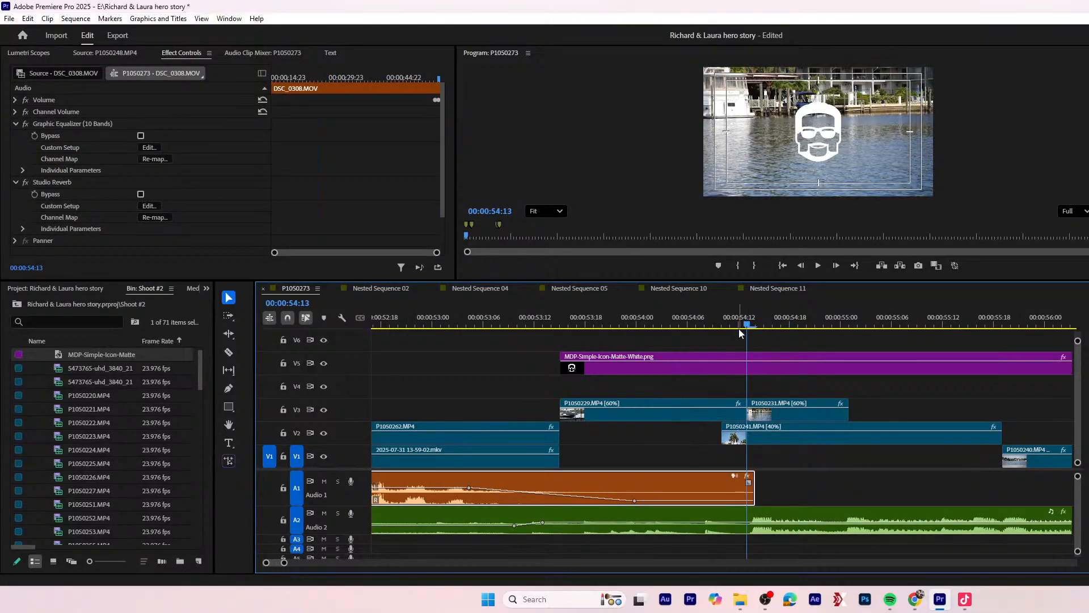
pyautogui.scroll(2, 738, 328)
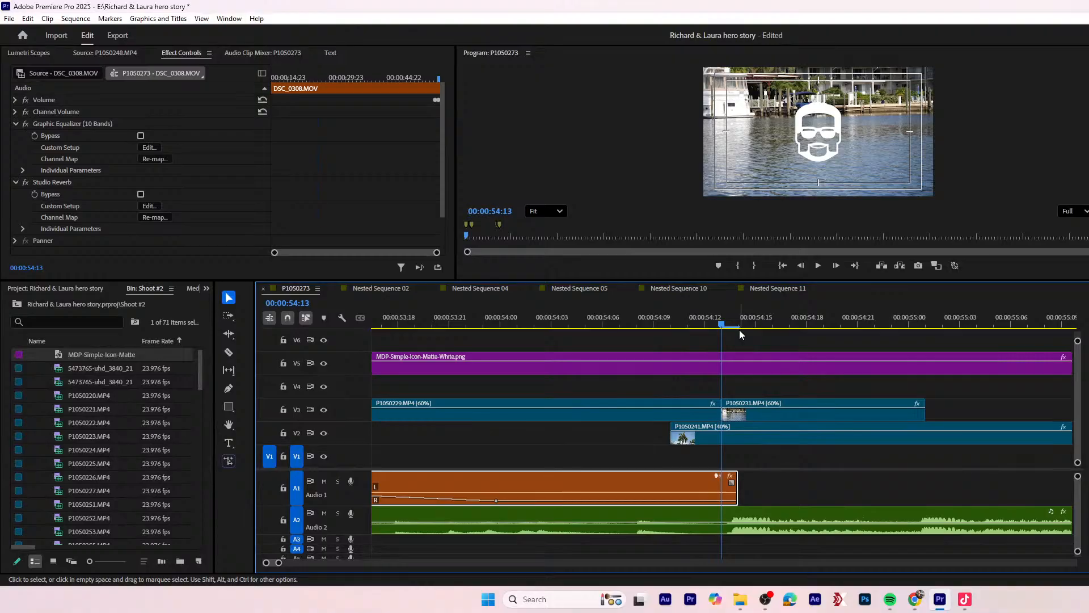
pyautogui.scroll(-4, 740, 329)
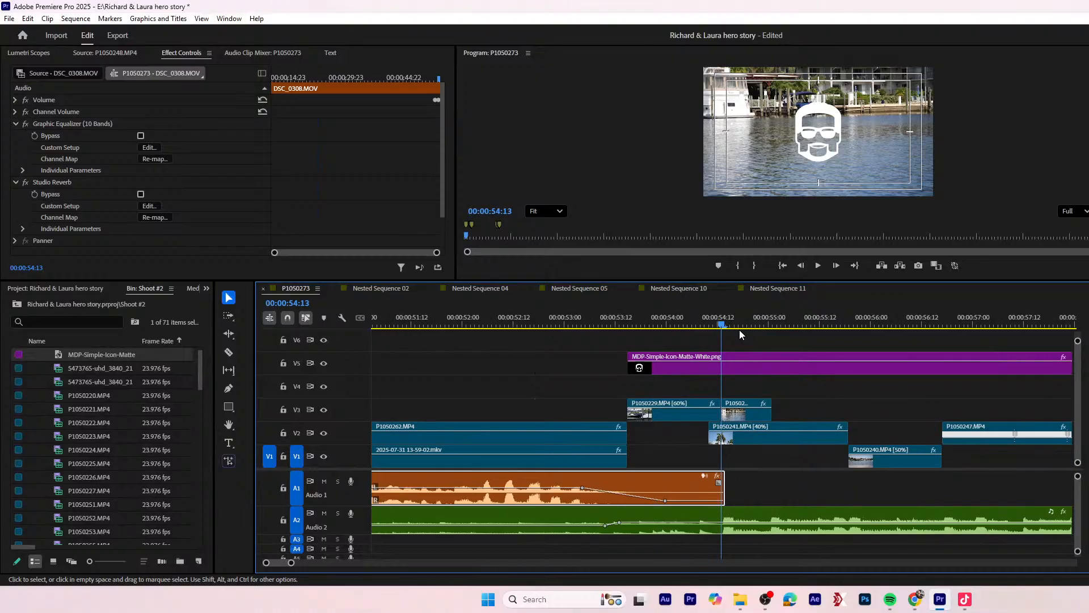
pyautogui.click(702, 365)
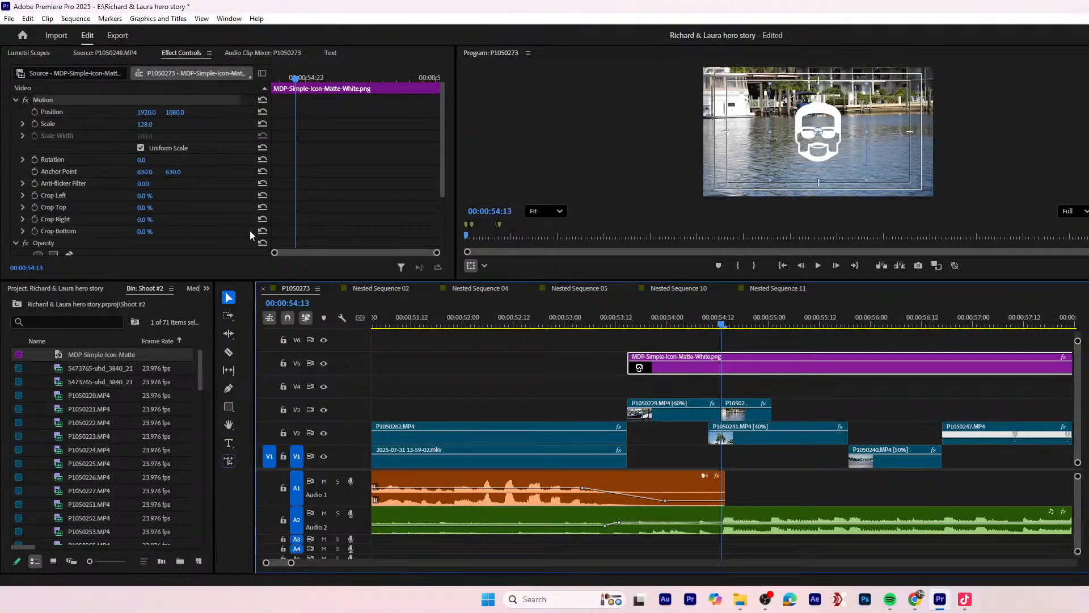
pyautogui.click(35, 123)
pyautogui.click(35, 112)
pyautogui.moveTo(346, 158); pyautogui.dragTo(226, 112)
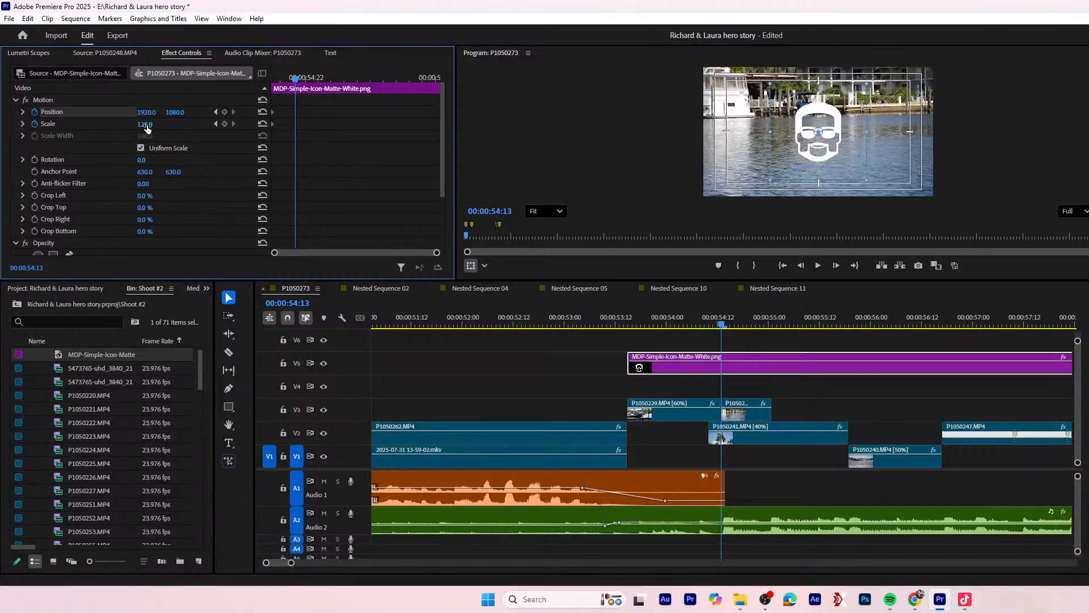
# - Keyframe the icon's Scale at 0, move that keyframe to the clip's start, and return the playhead to 00:00:54:13
pyautogui.click(277, 79)
pyautogui.moveTo(145, 123); pyautogui.dragTo(73, 124)
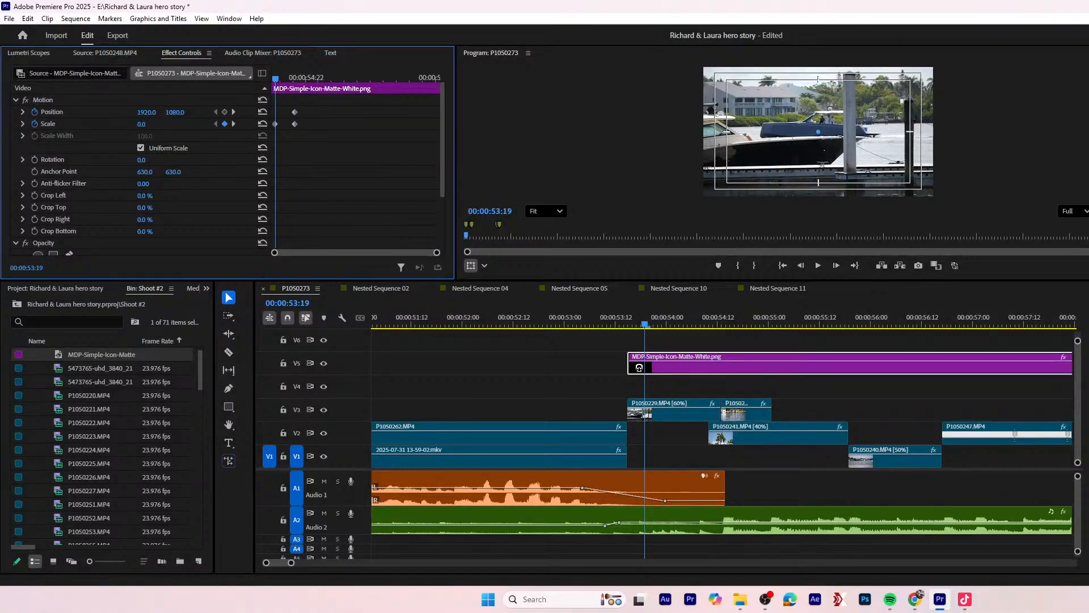
pyautogui.moveTo(274, 124); pyautogui.dragTo(235, 141)
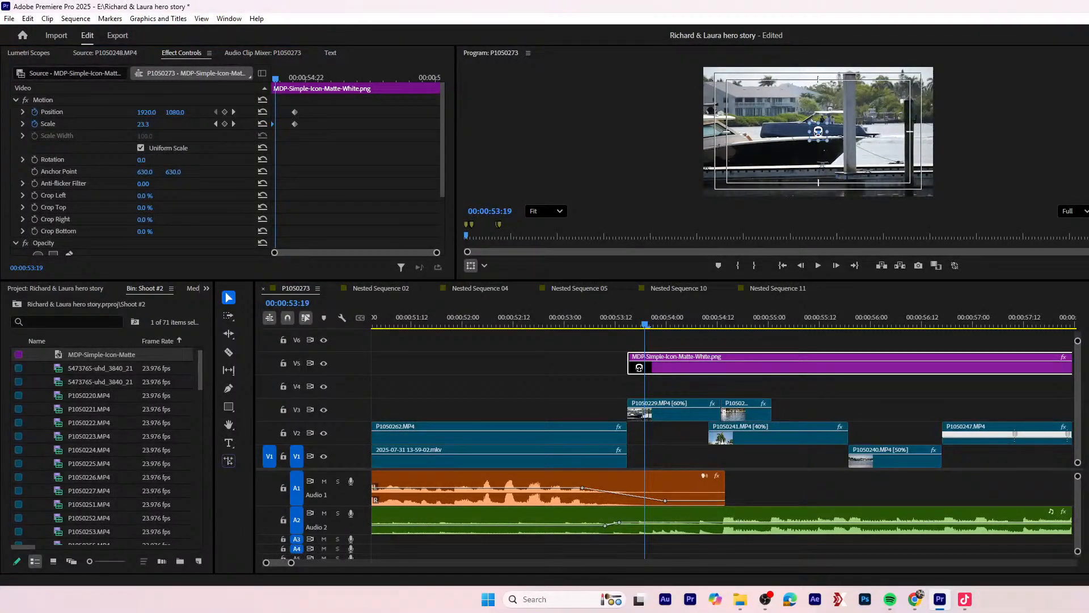
pyautogui.click(640, 367)
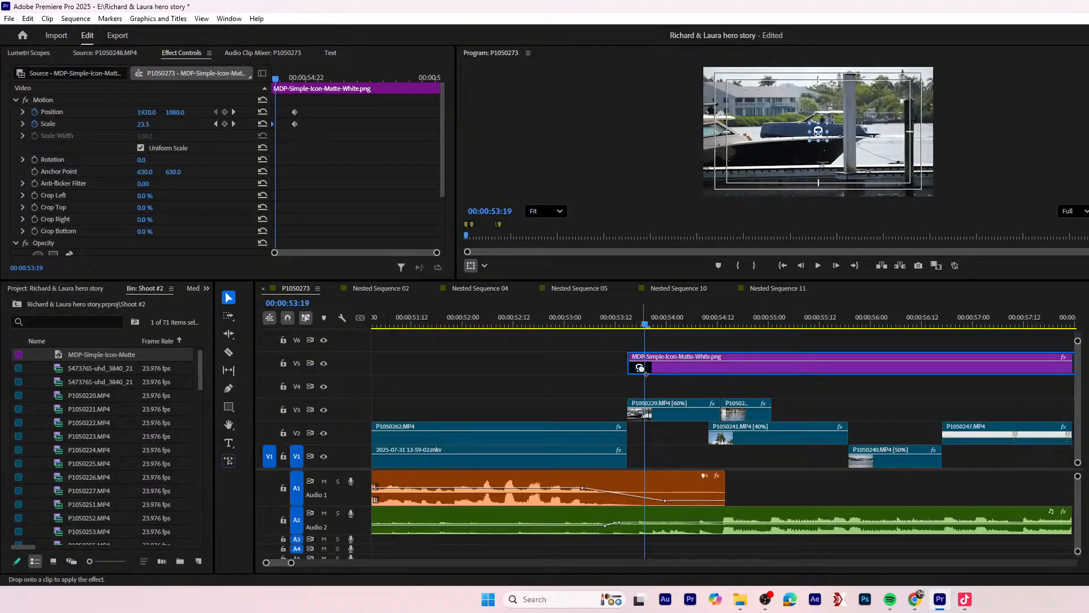
pyautogui.click(295, 81)
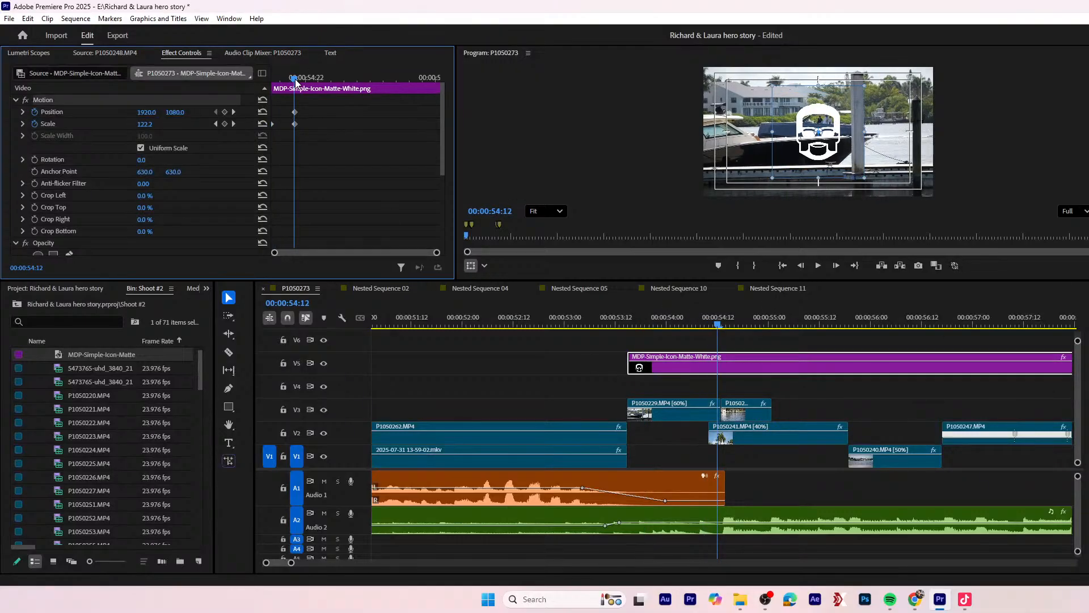
pyautogui.click(297, 82)
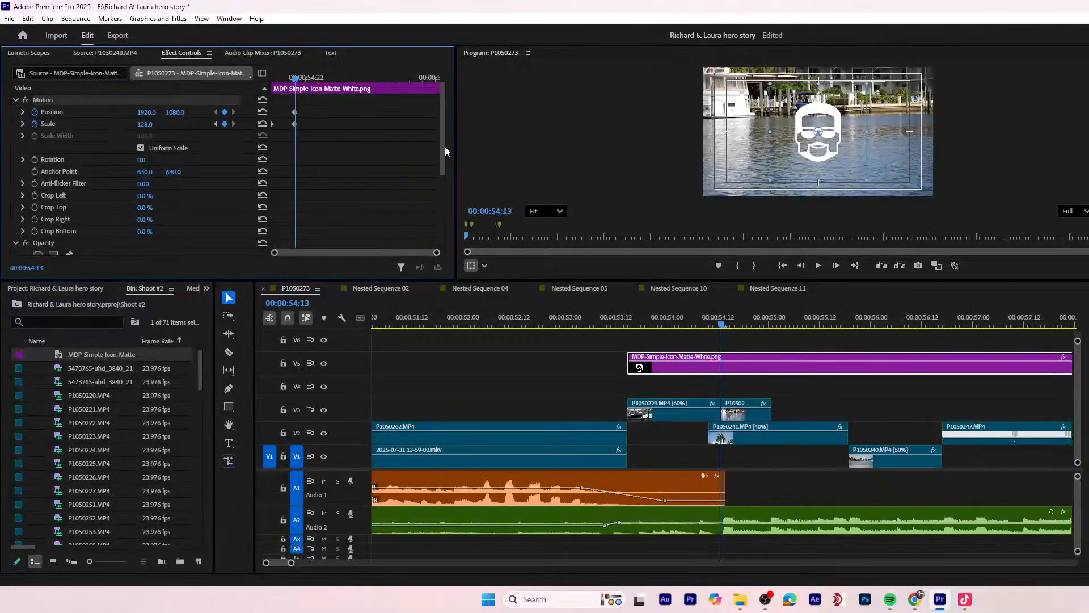
# - Apply Ease In interpolation to the white logo's Position and Scale keyframes at 00:00:54:13
pyautogui.moveTo(325, 145); pyautogui.dragTo(285, 99)
pyautogui.rightClick(291, 113)
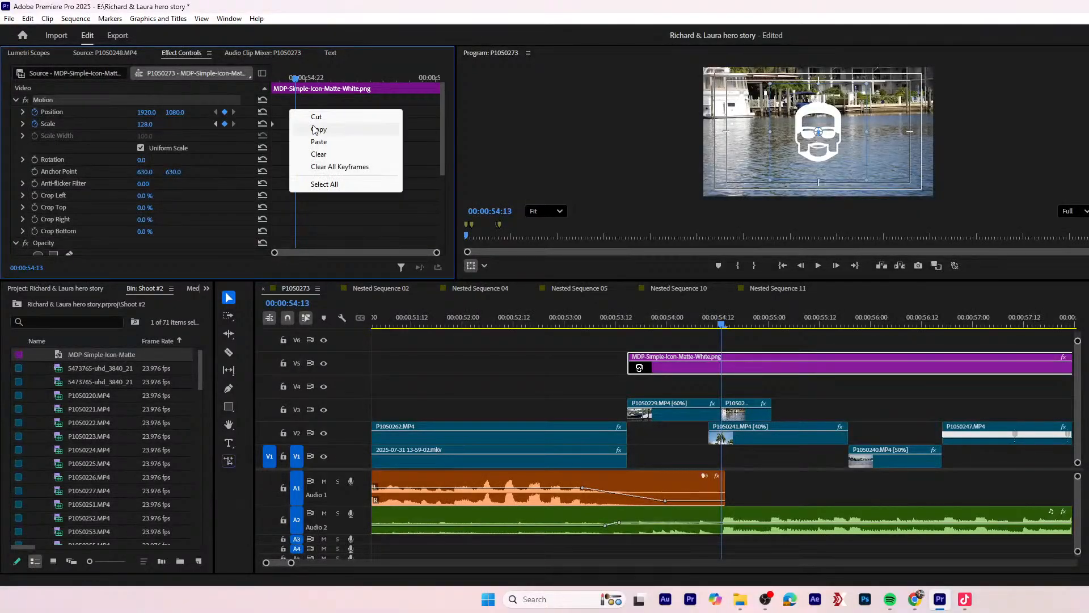
pyautogui.click(327, 130)
pyautogui.moveTo(327, 130); pyautogui.dragTo(294, 111)
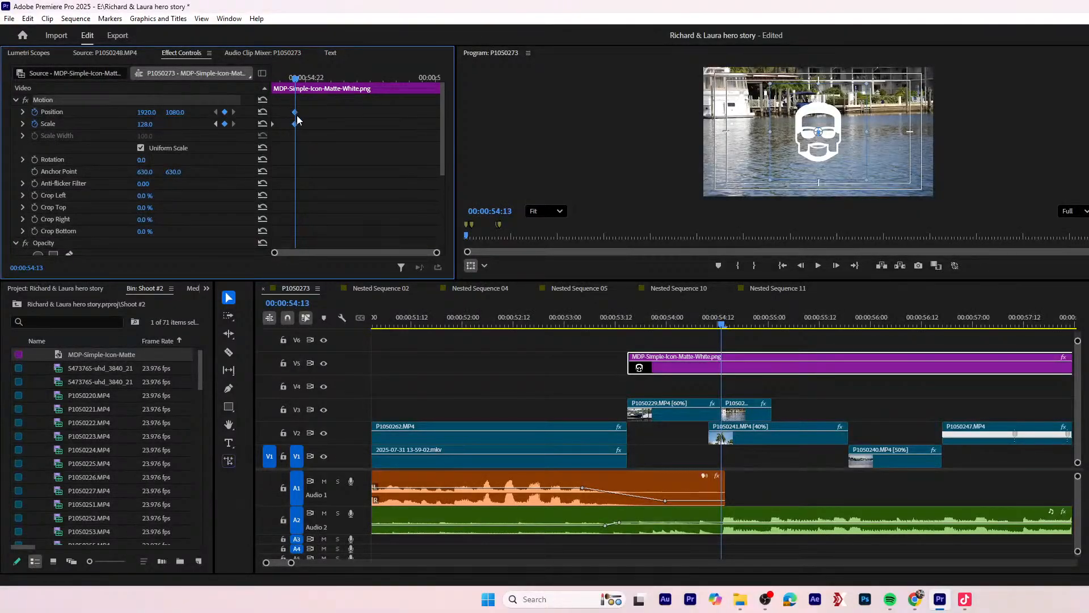
pyautogui.rightClick(296, 114)
pyautogui.moveTo(342, 216)
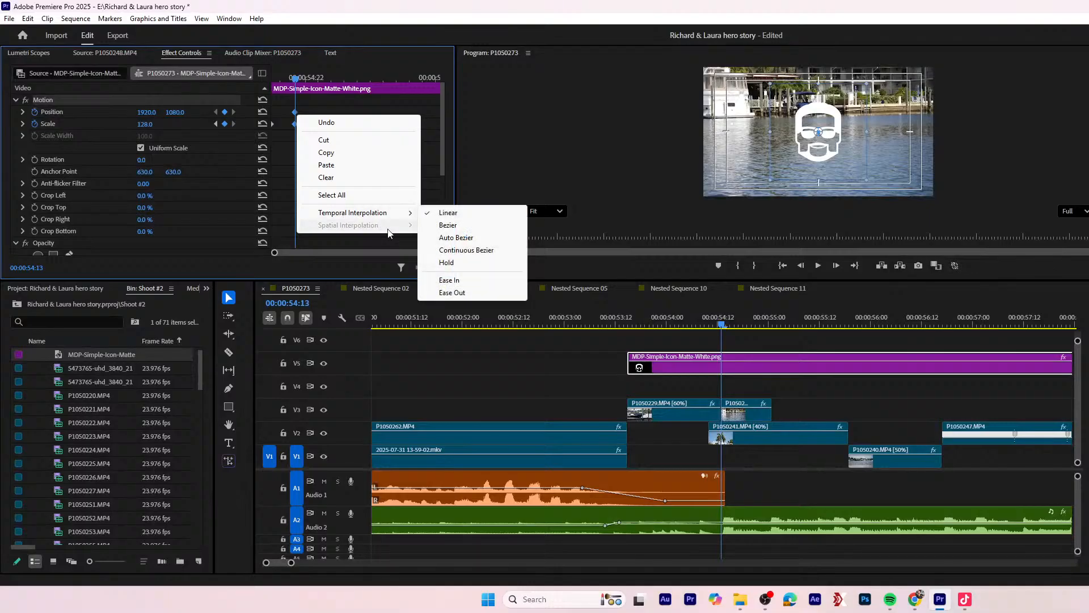
pyautogui.click(440, 281)
# - Add a Gaussian Blur Blurriness keyframe of 0 to the logo at 00:00:54:13 and apply Ease In to it
pyautogui.moveTo(444, 171); pyautogui.dragTo(437, 239)
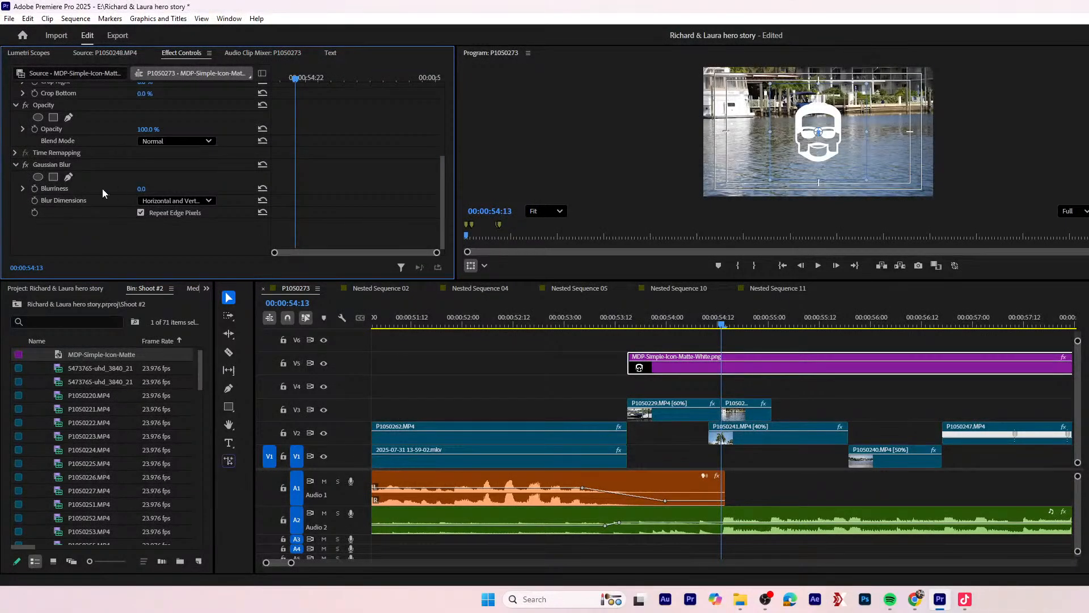
pyautogui.click(35, 189)
pyautogui.rightClick(294, 189)
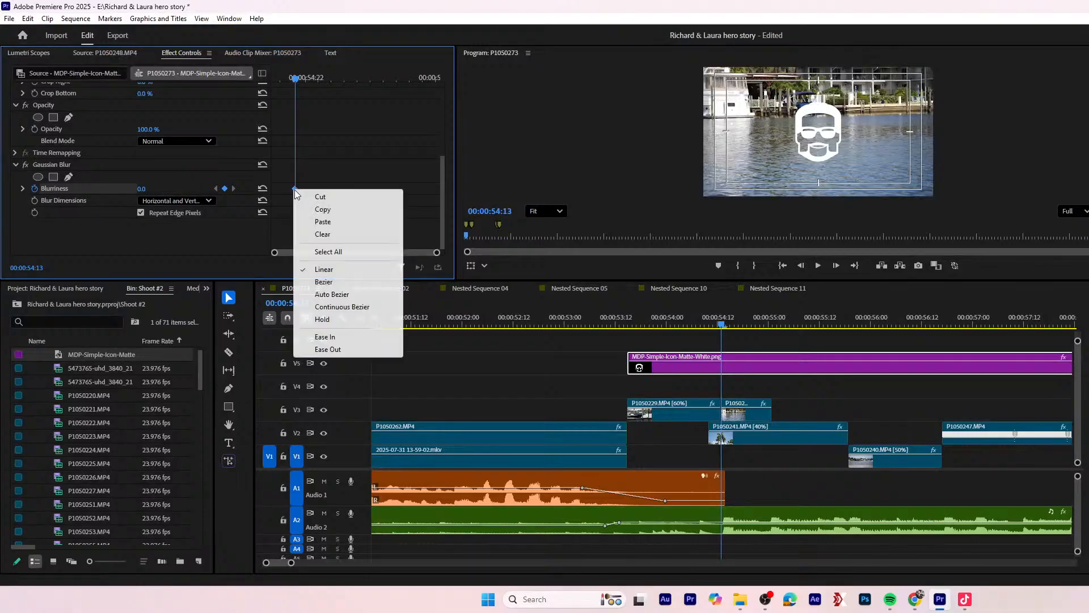
pyautogui.click(325, 337)
# - Add an earlier Blurriness keyframe at 00:00:54:03 with a value of 35 and apply Ease Out to it
pyautogui.click(285, 71)
pyautogui.click(152, 189)
pyautogui.write('75')
pyautogui.press('Return')
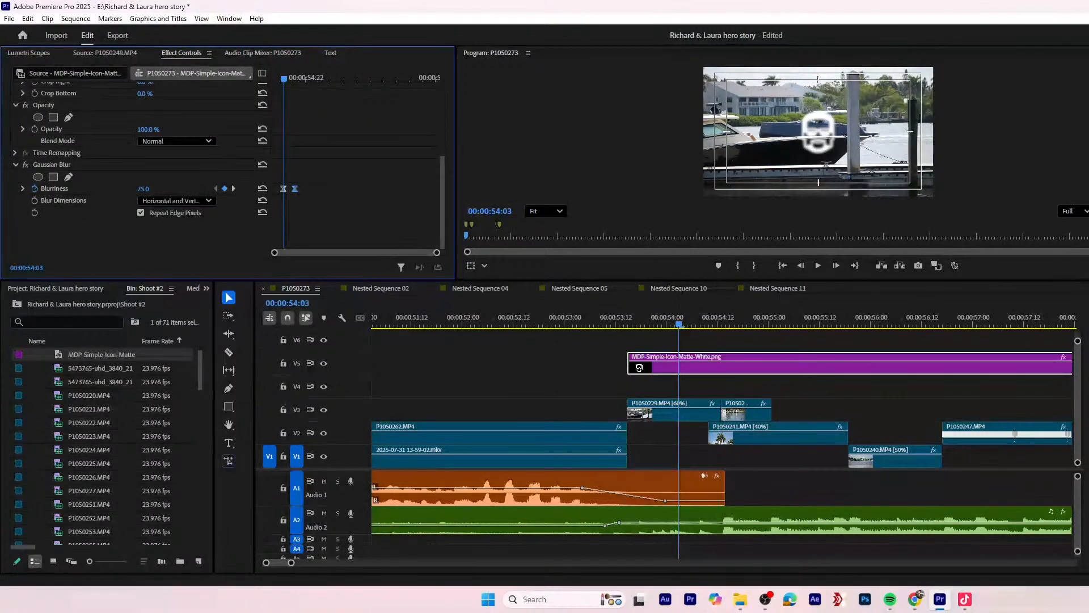
pyautogui.moveTo(143, 189); pyautogui.dragTo(124, 189)
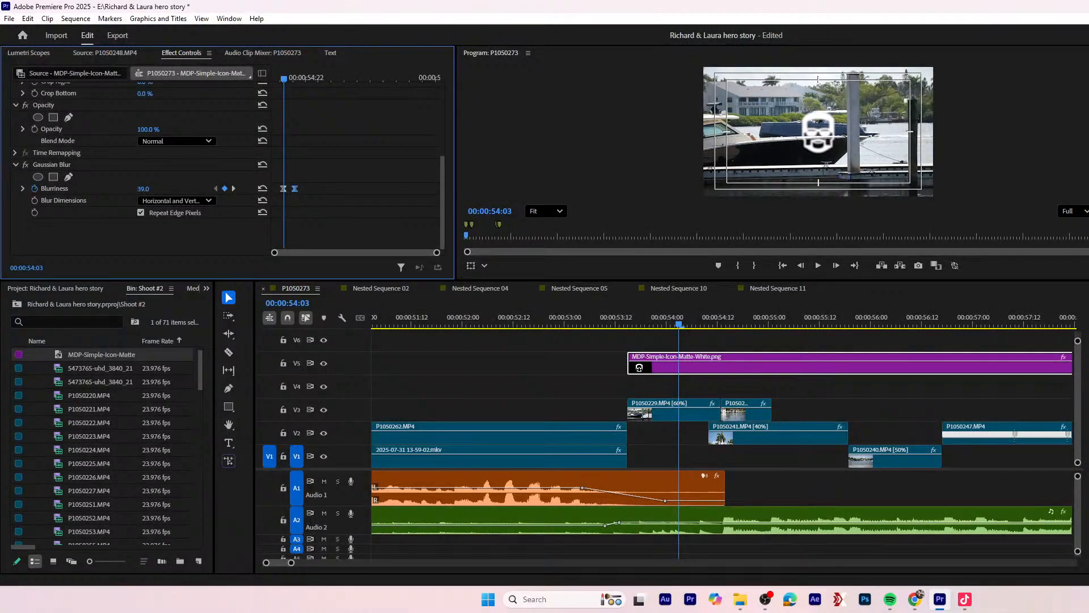
pyautogui.rightClick(283, 188)
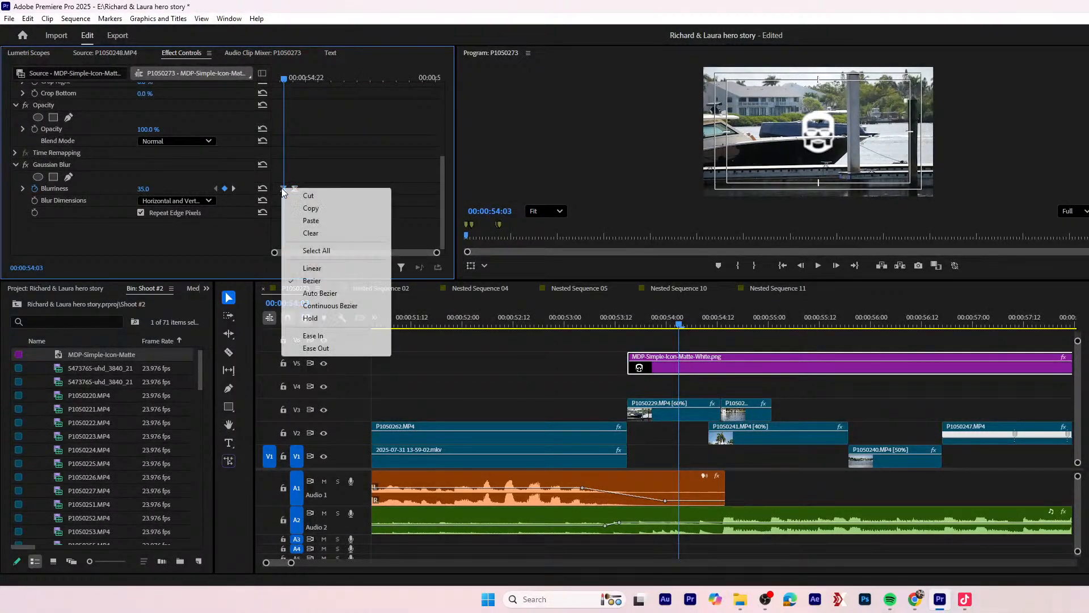
pyautogui.click(316, 348)
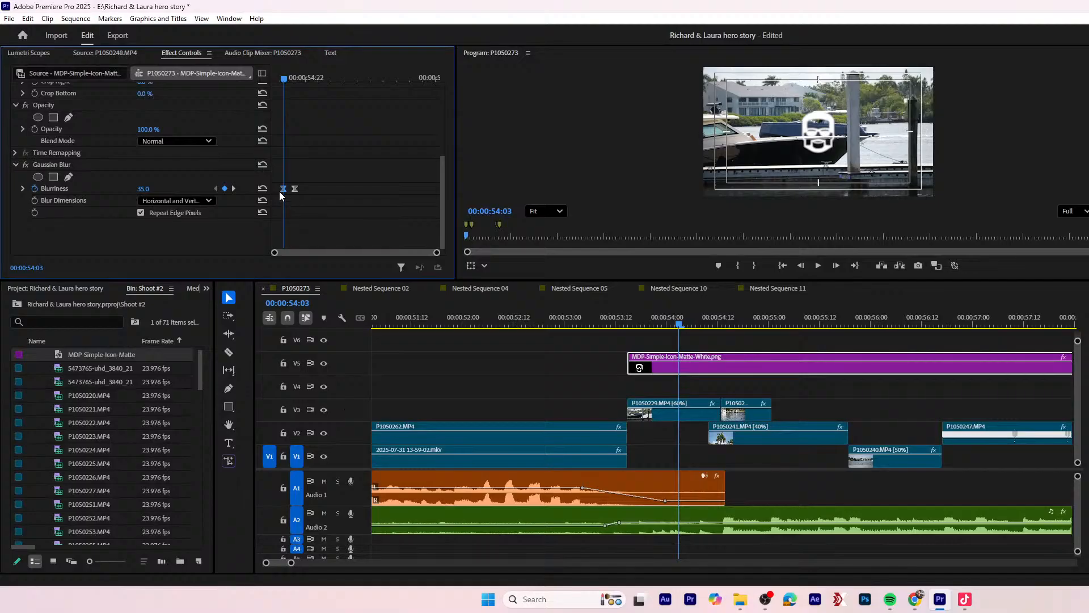
# - Move the logo's first Blurriness and Scale keyframes ahead of the cut, temporarily extending the clip's start and trimming it back to the cut
pyautogui.click(273, 187)
pyautogui.moveTo(288, 188); pyautogui.dragTo(247, 193)
pyautogui.moveTo(632, 368); pyautogui.dragTo(603, 368)
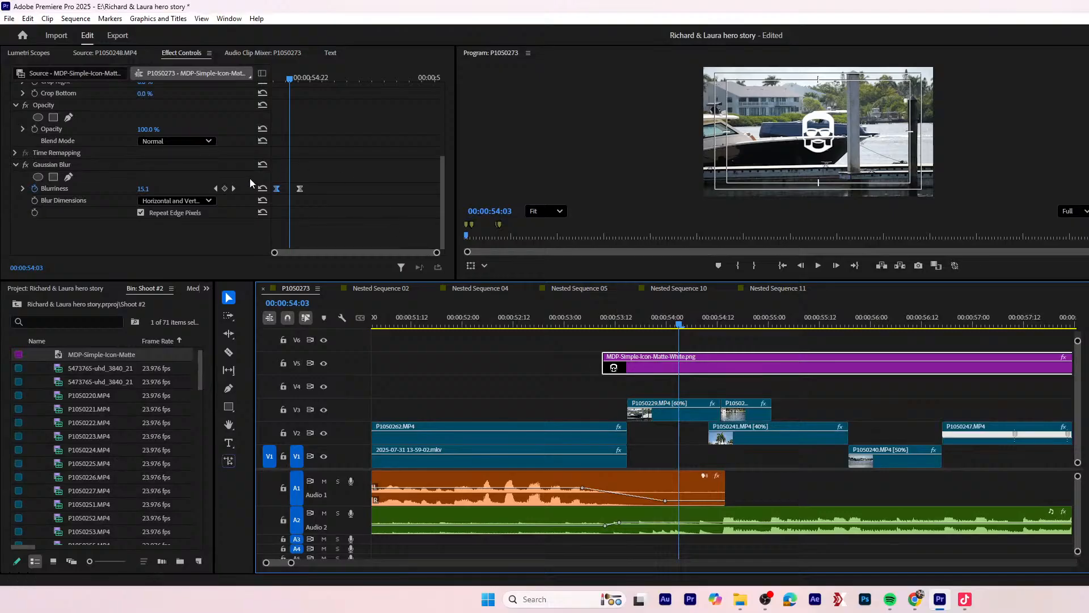
pyautogui.click(272, 189)
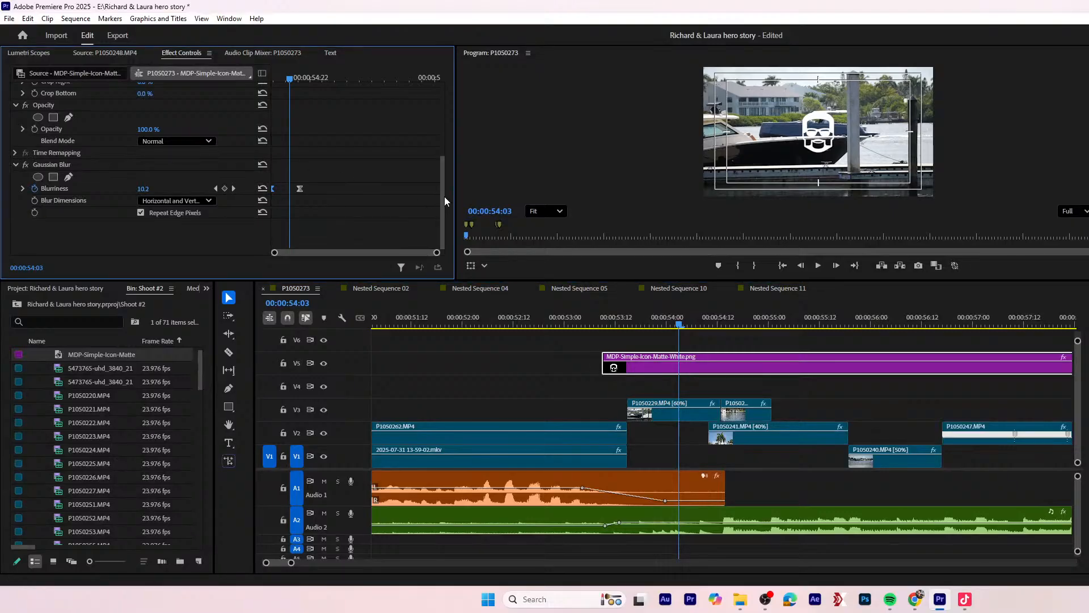
pyautogui.moveTo(444, 196); pyautogui.dragTo(436, 49)
pyautogui.moveTo(274, 123); pyautogui.dragTo(268, 122)
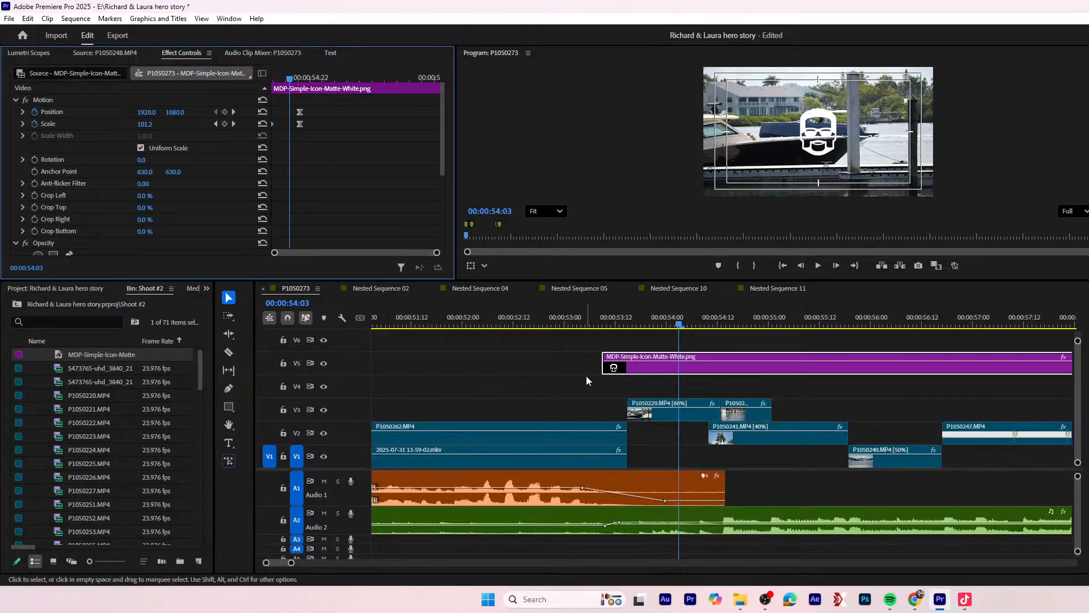
pyautogui.moveTo(605, 368); pyautogui.dragTo(628, 368)
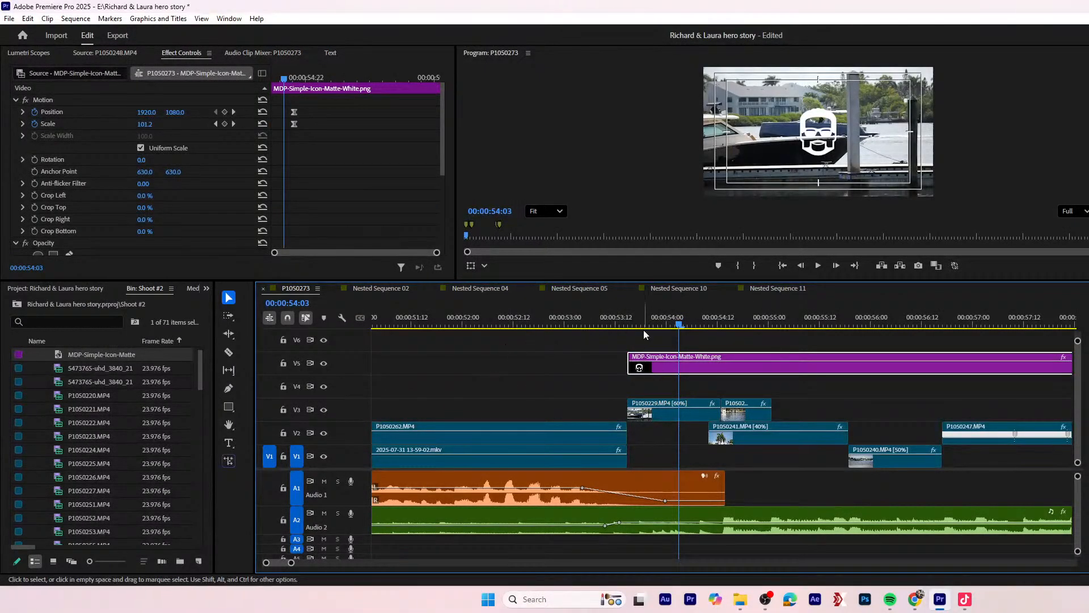
# - Play the sequence from just before the logo clip to check its scale and blur animation
pyautogui.click(553, 315)
pyautogui.press('space')
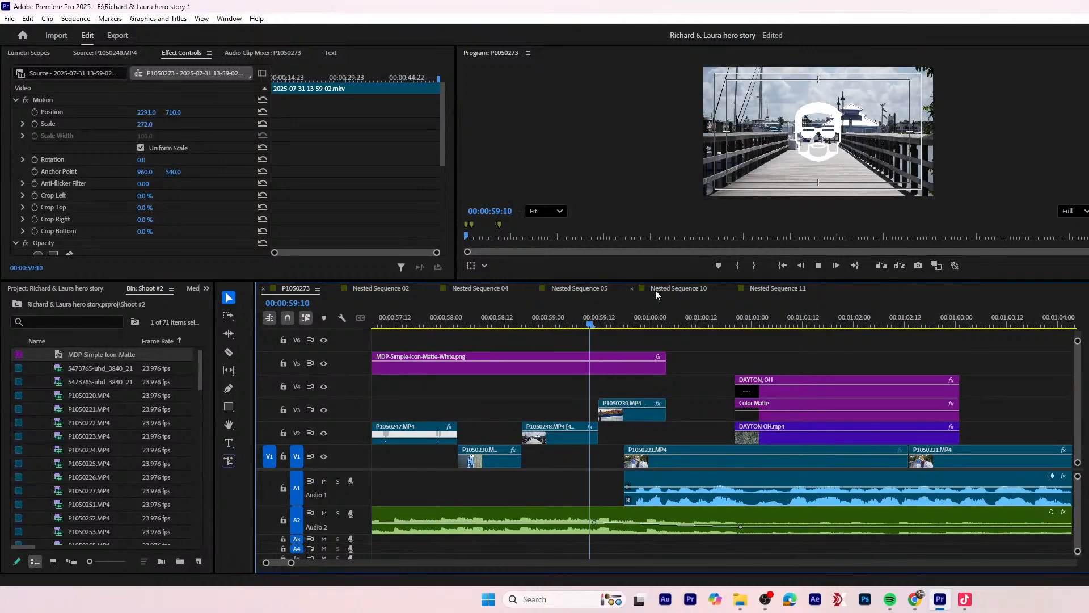
pyautogui.moveTo(497, 316); pyautogui.dragTo(358, 323)
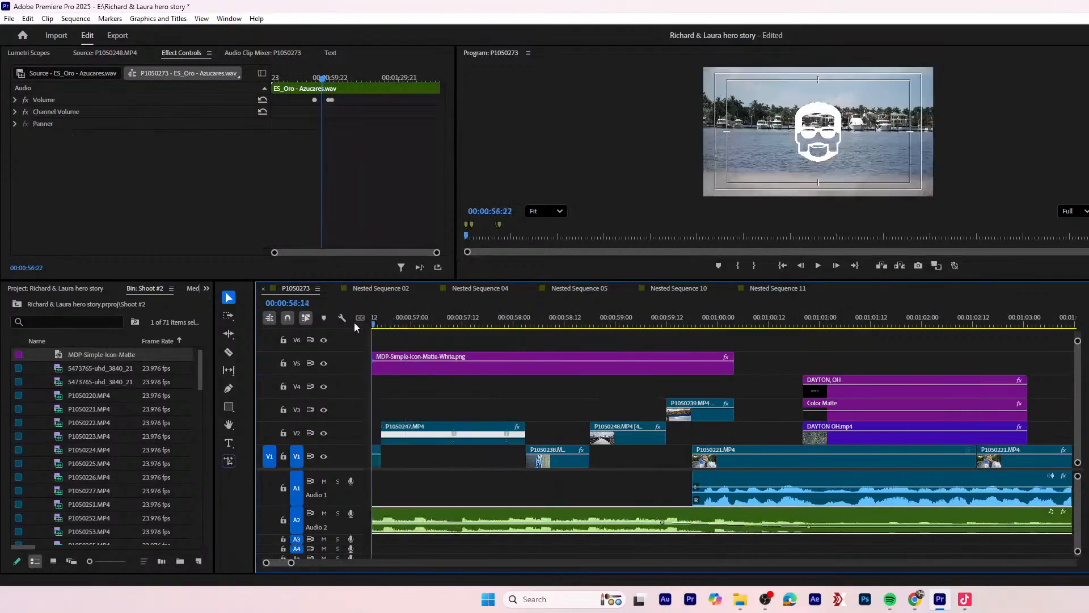
# - Move the logo clip from track V5 up to V6 and place the playhead at 00:00:57:08
pyautogui.click(487, 325)
pyautogui.moveTo(488, 353); pyautogui.dragTo(489, 341)
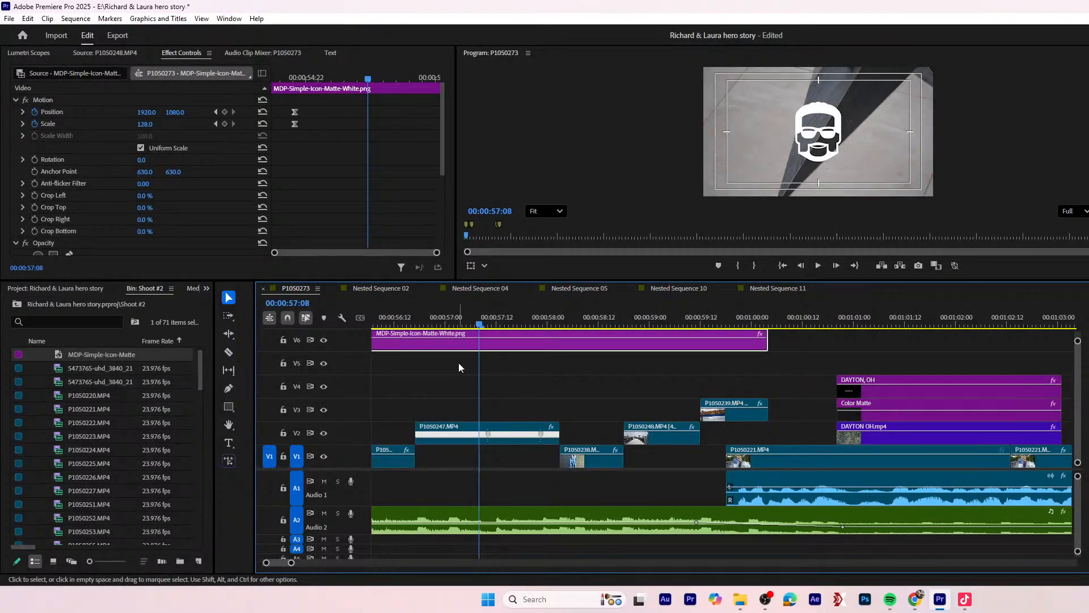
pyautogui.click(198, 562)
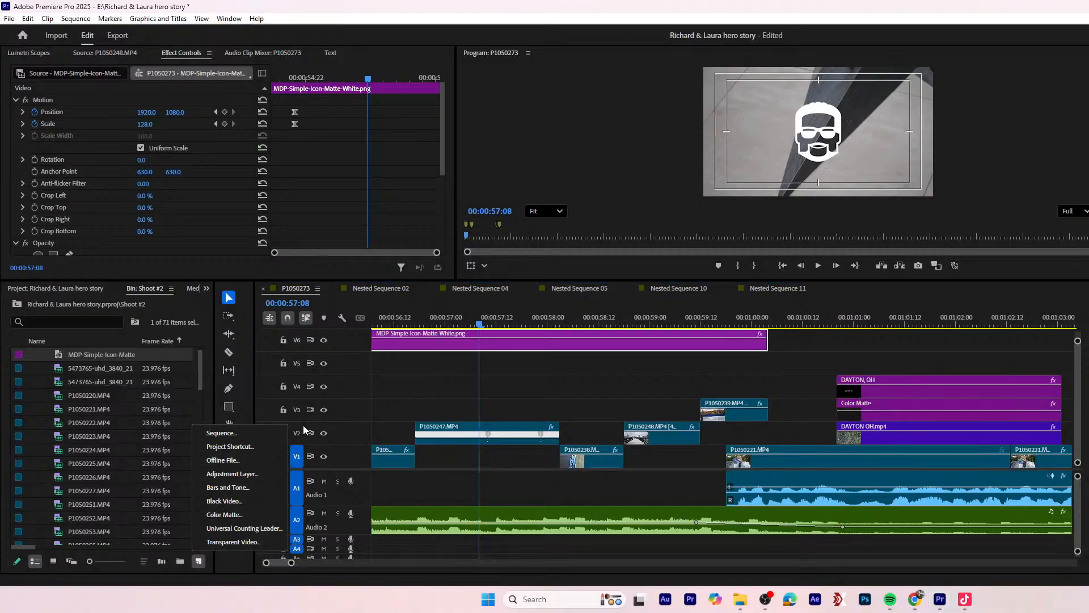
pyautogui.click(211, 348)
# - Add a text box across the frame reading "BEHIND THE MILLION DOLLAR PLUMBER" and shrink its height to one line
pyautogui.click(228, 443)
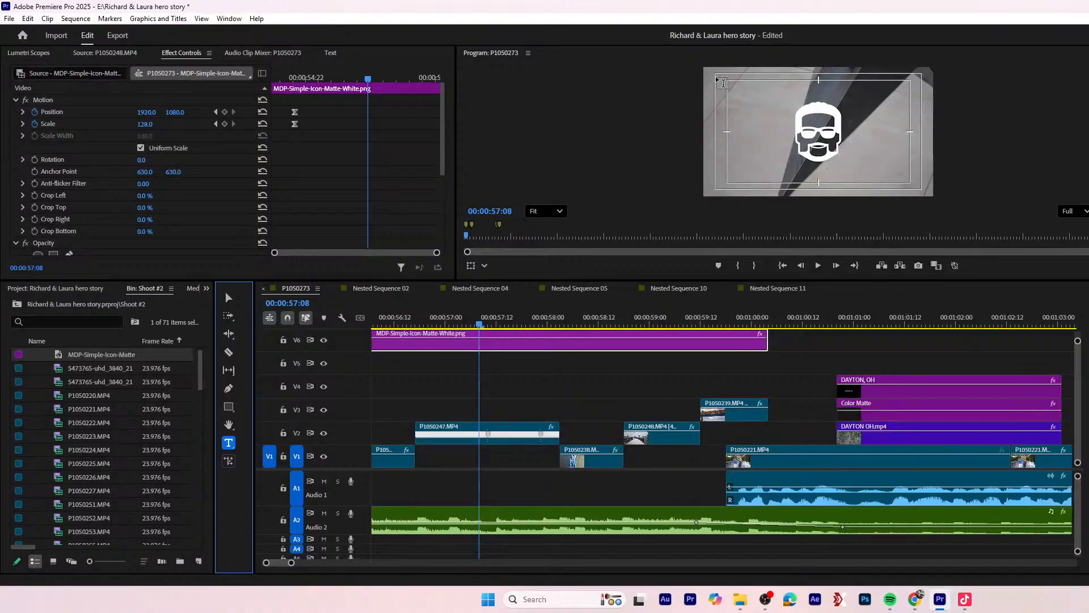
pyautogui.moveTo(717, 74); pyautogui.dragTo(922, 193)
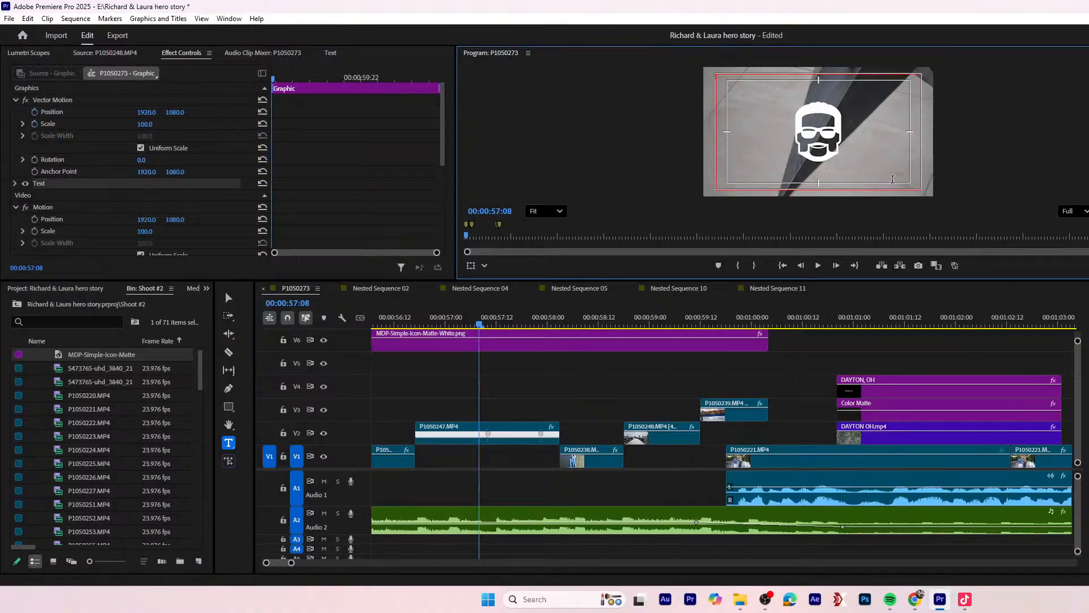
pyautogui.write('BEHIND THE H')
pyautogui.write('ILLION DOLLAR PLUMBER')
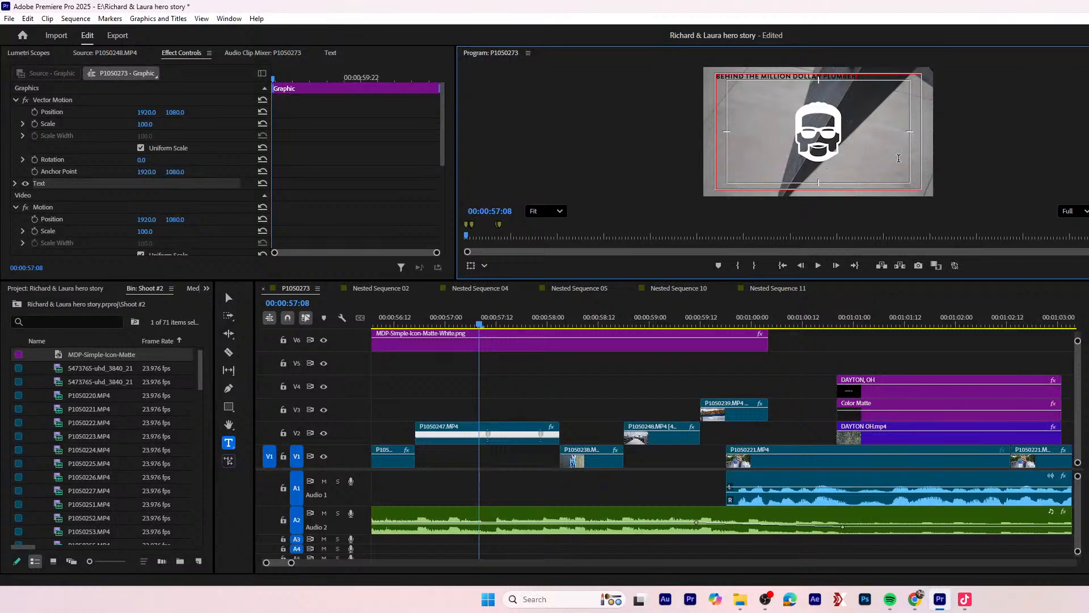
pyautogui.moveTo(871, 77); pyautogui.dragTo(684, 64)
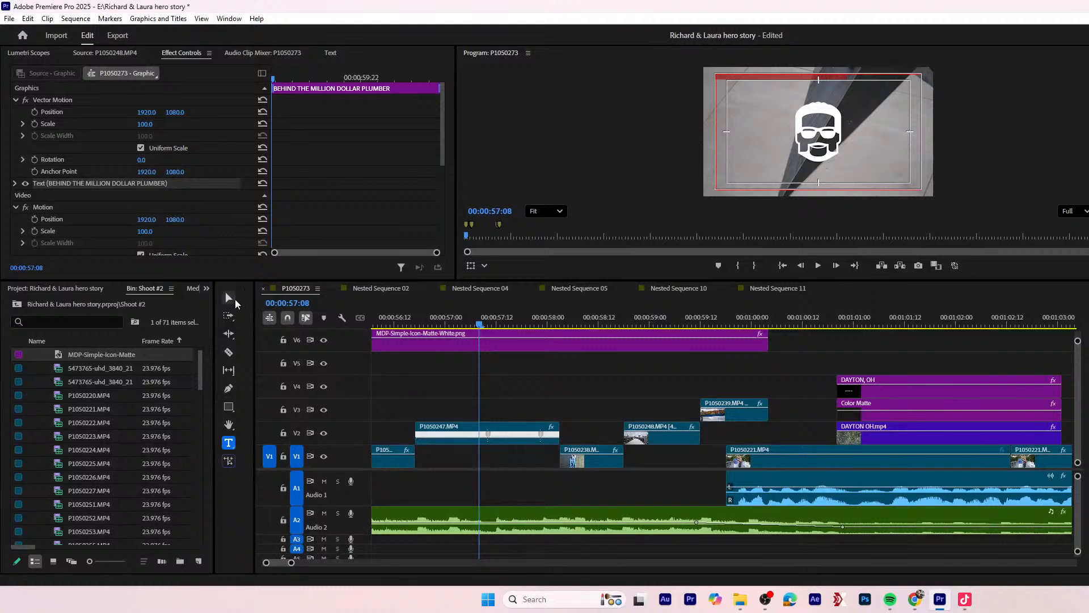
pyautogui.click(228, 296)
pyautogui.moveTo(819, 190); pyautogui.dragTo(821, 82)
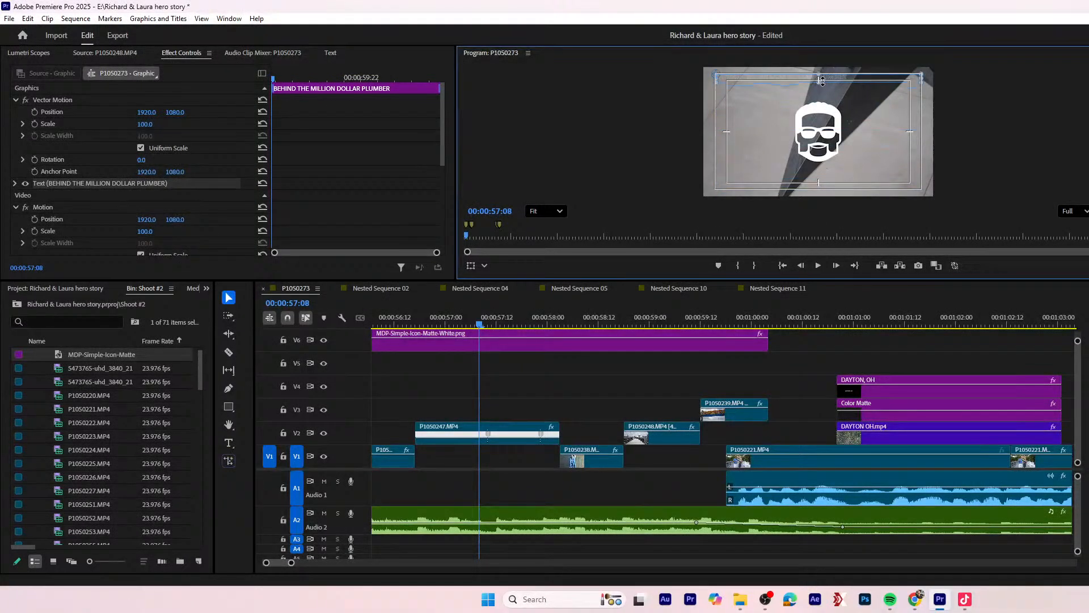
# - Set the title's Vector Motion Scale to 445 and its vertical Position to 5203 so it crosses behind the logo's height
pyautogui.moveTo(148, 124); pyautogui.dragTo(248, 124)
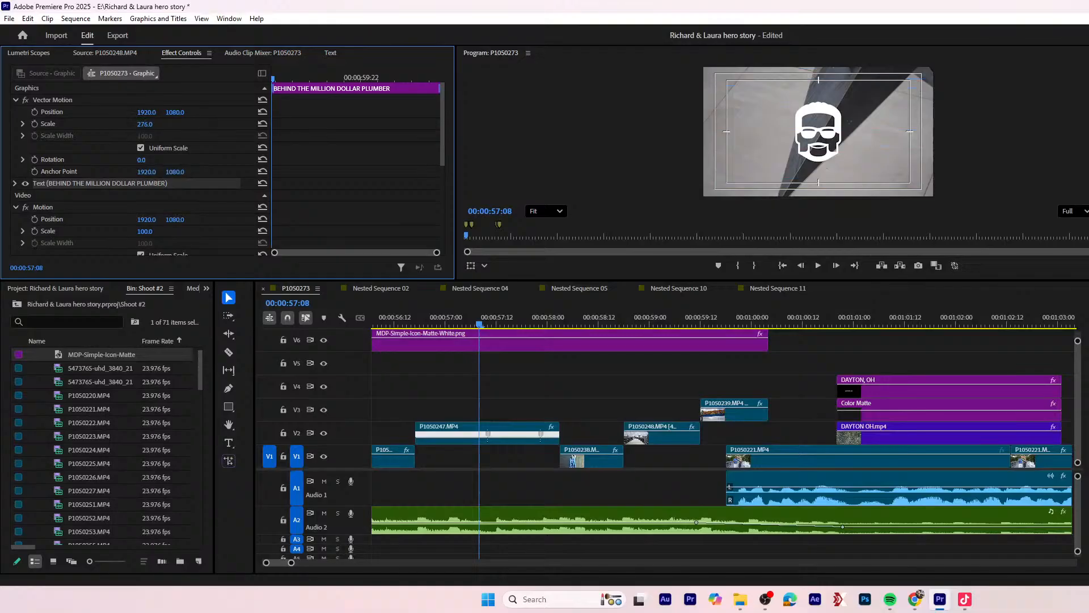
pyautogui.moveTo(314, 124); pyautogui.dragTo(344, 124)
pyautogui.moveTo(175, 111); pyautogui.dragTo(710, 112)
pyautogui.moveTo(175, 112); pyautogui.dragTo(1067, 112)
pyautogui.moveTo(175, 112)
pyautogui.mouseDown()
pyautogui.moveTo(34, 112)
pyautogui.moveTo(193, 112)
pyautogui.moveTo(160, 112)
pyautogui.mouseUp()
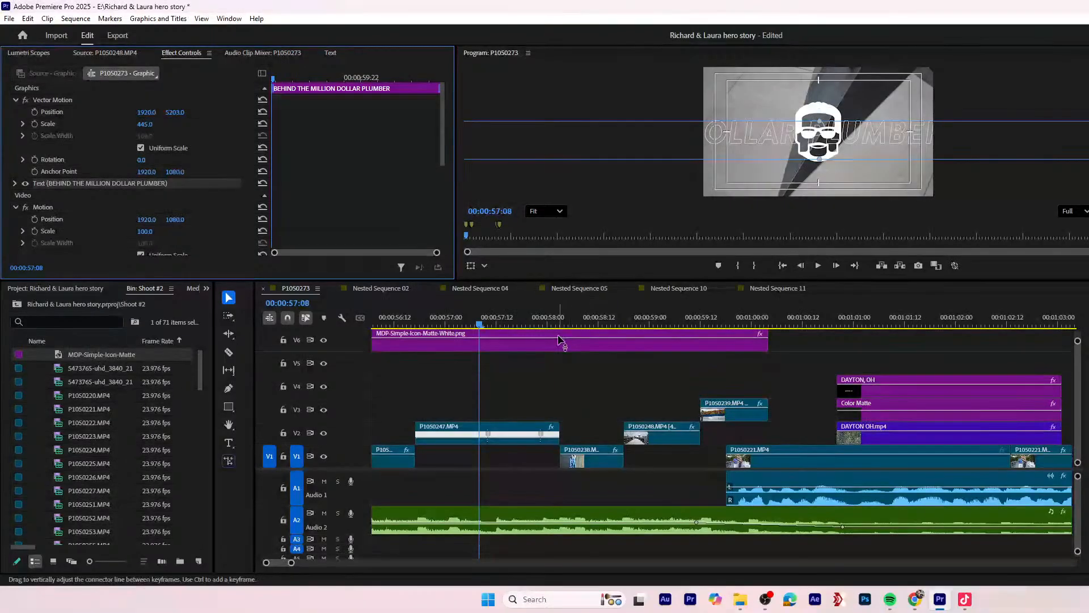
# - Reveal the upper video tracks and extend the start of the title clip on V9 to about 00:00:56:20
pyautogui.click(535, 347)
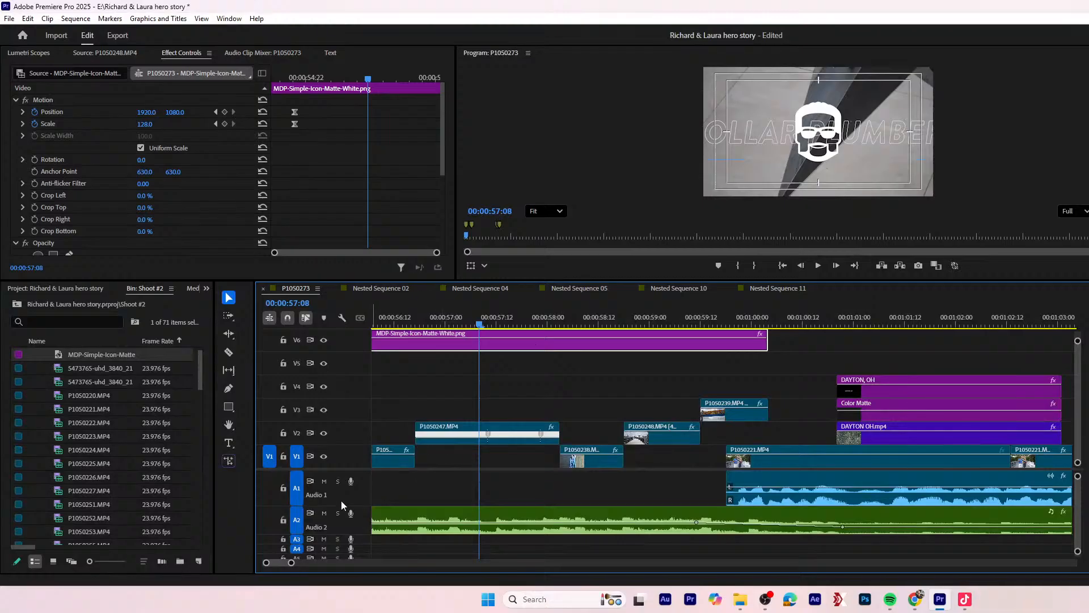
pyautogui.moveTo(353, 470); pyautogui.dragTo(353, 514)
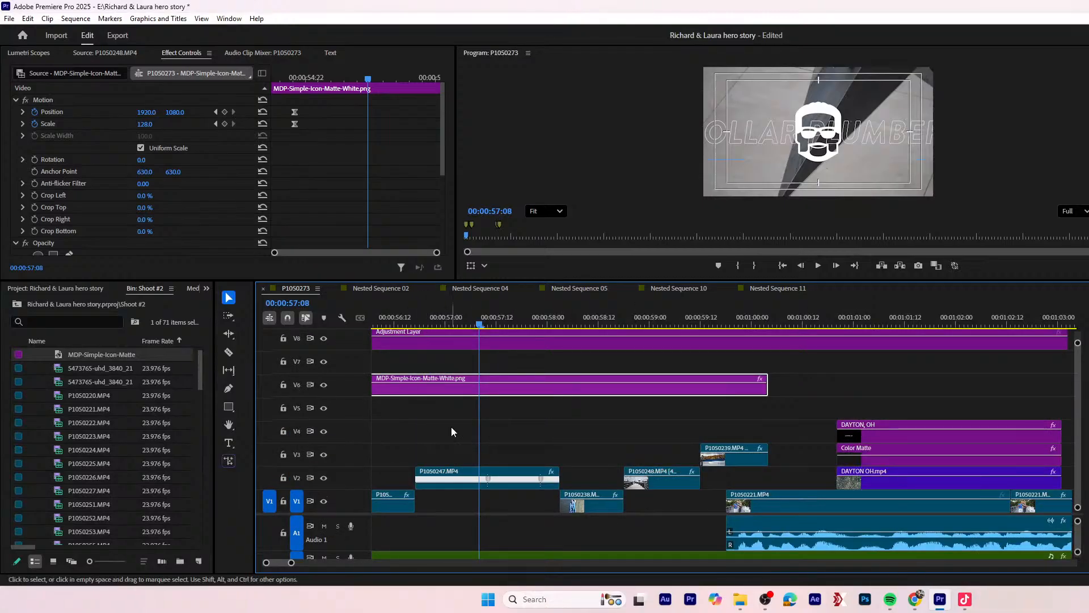
pyautogui.click(464, 287)
pyautogui.click(312, 288)
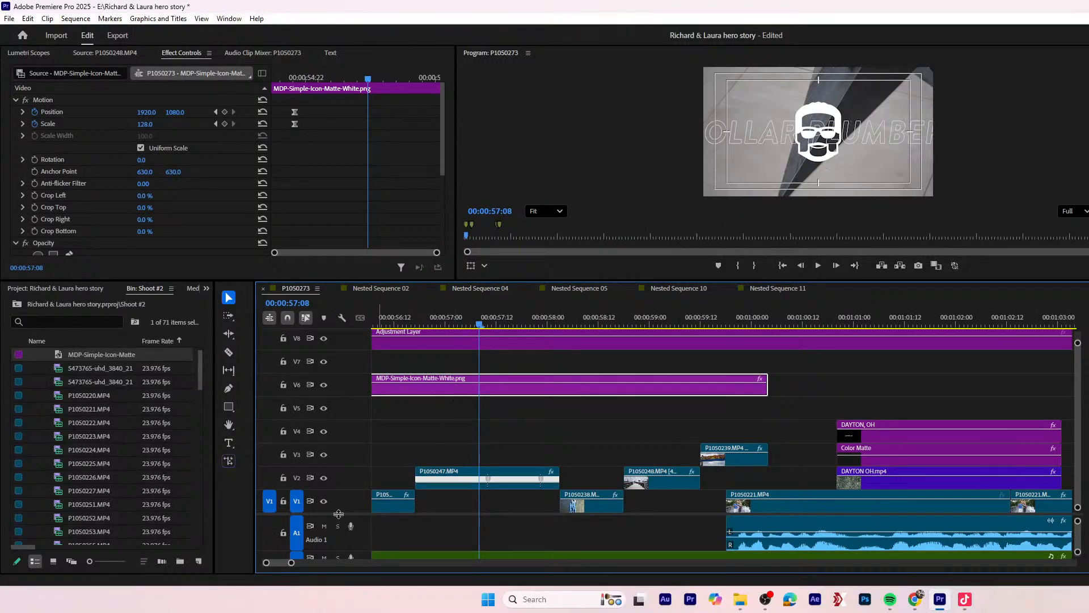
pyautogui.moveTo(347, 550); pyautogui.dragTo(348, 540)
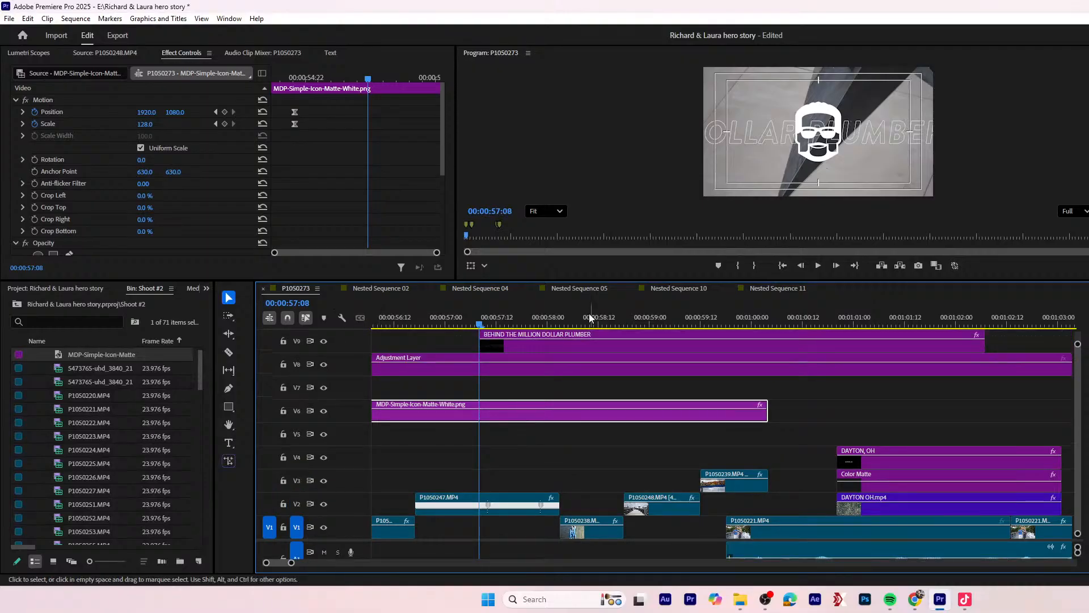
pyautogui.click(512, 349)
pyautogui.moveTo(481, 341); pyautogui.dragTo(429, 338)
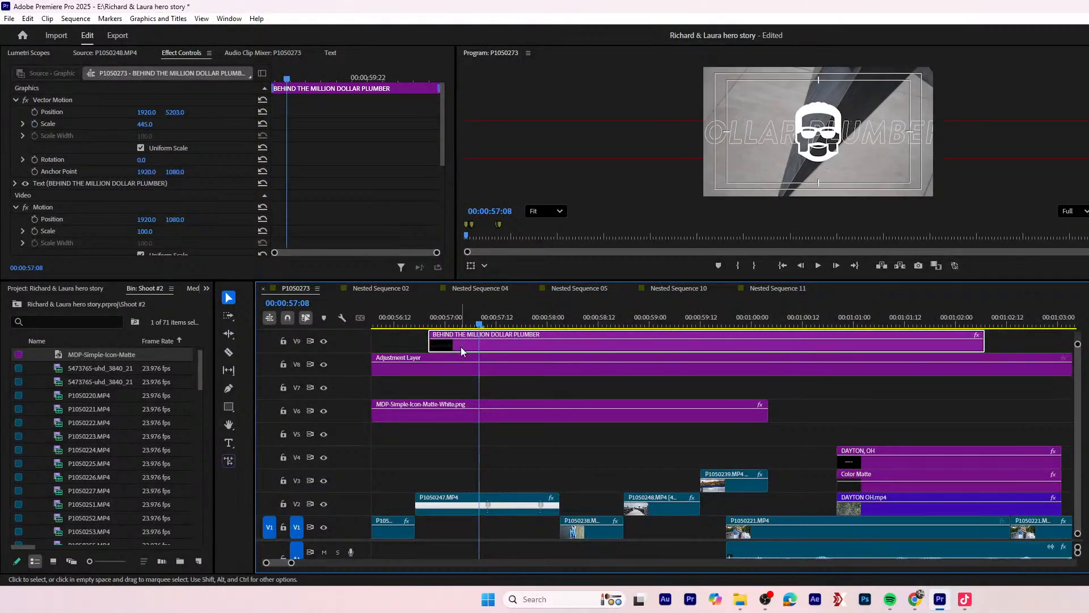
# - Set the title's horizontal Position to -2137 and add Scale and Position keyframes at 00:00:57:08
pyautogui.moveTo(146, 112); pyautogui.dragTo(93, 112)
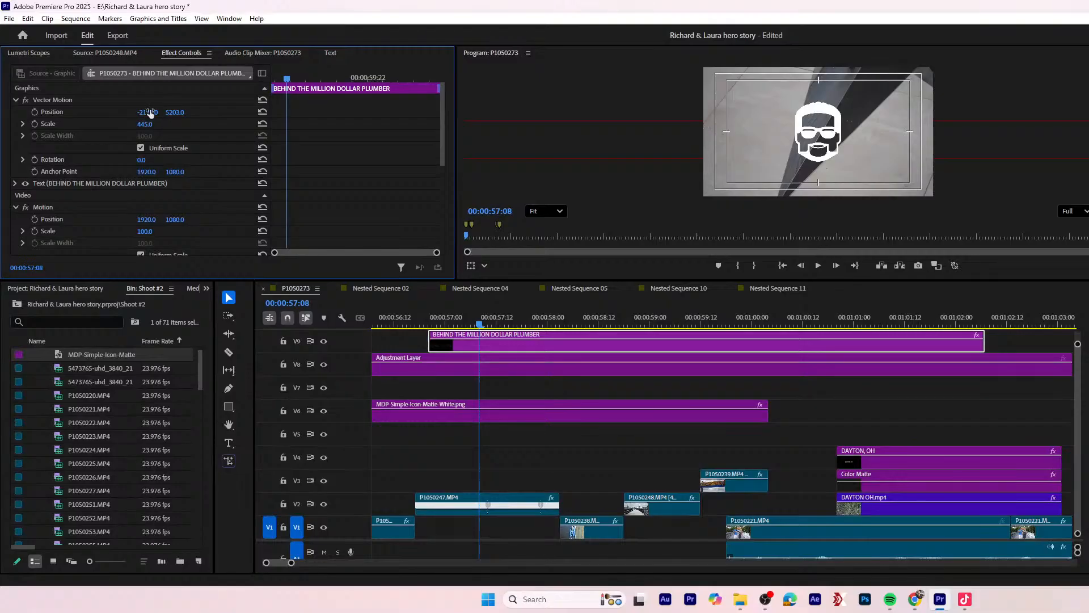
pyautogui.click(35, 123)
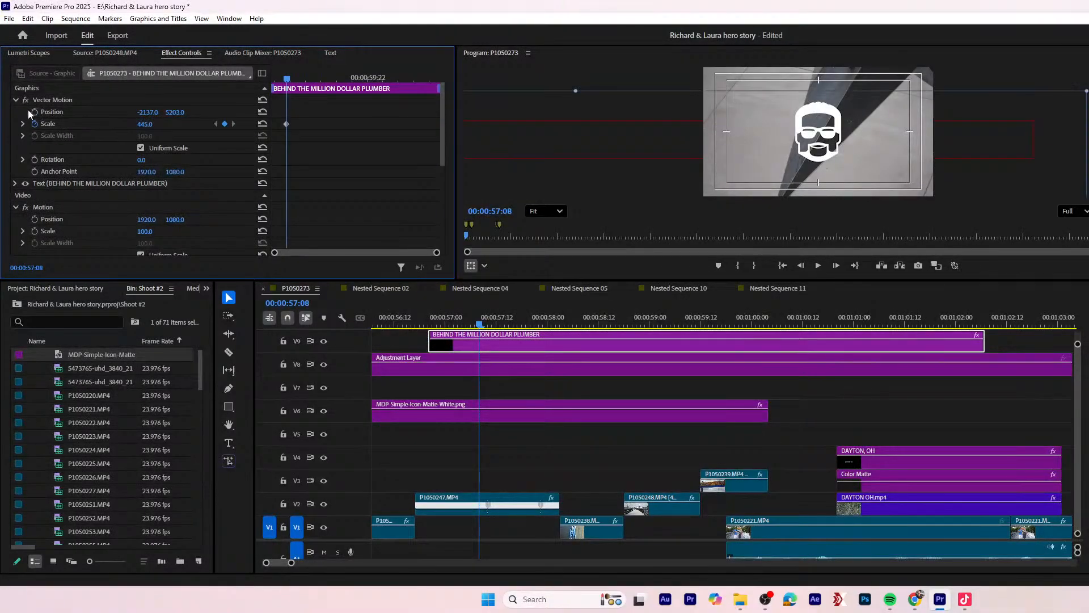
pyautogui.click(34, 112)
# - Add a second Position keyframe at 00:00:58:16 with a horizontal value of 11423
pyautogui.click(328, 78)
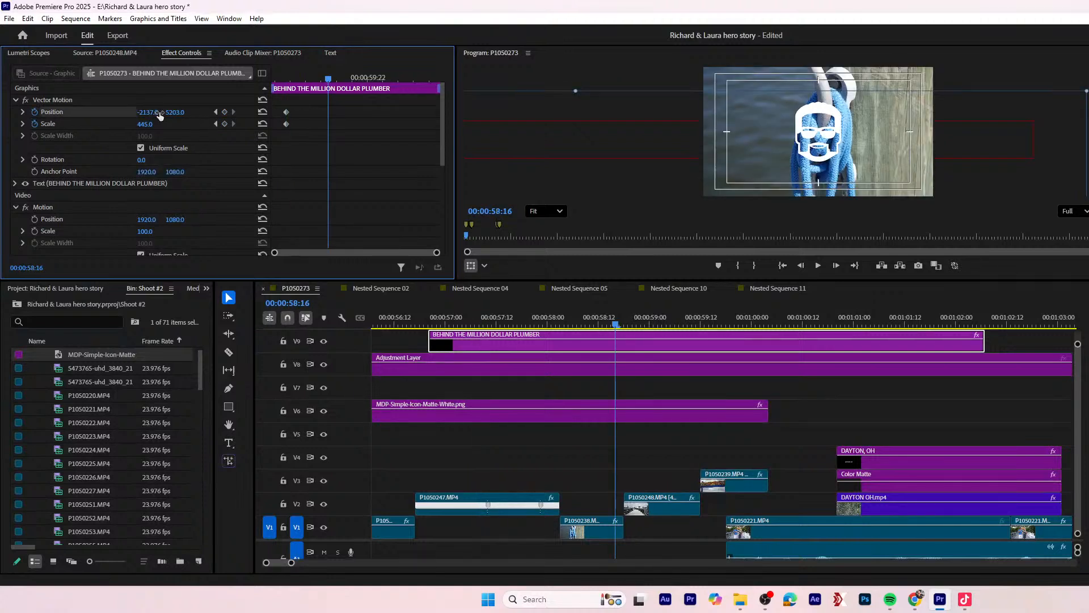
pyautogui.moveTo(148, 112); pyautogui.dragTo(545, 112)
pyautogui.moveTo(148, 112); pyautogui.dragTo(105, 112)
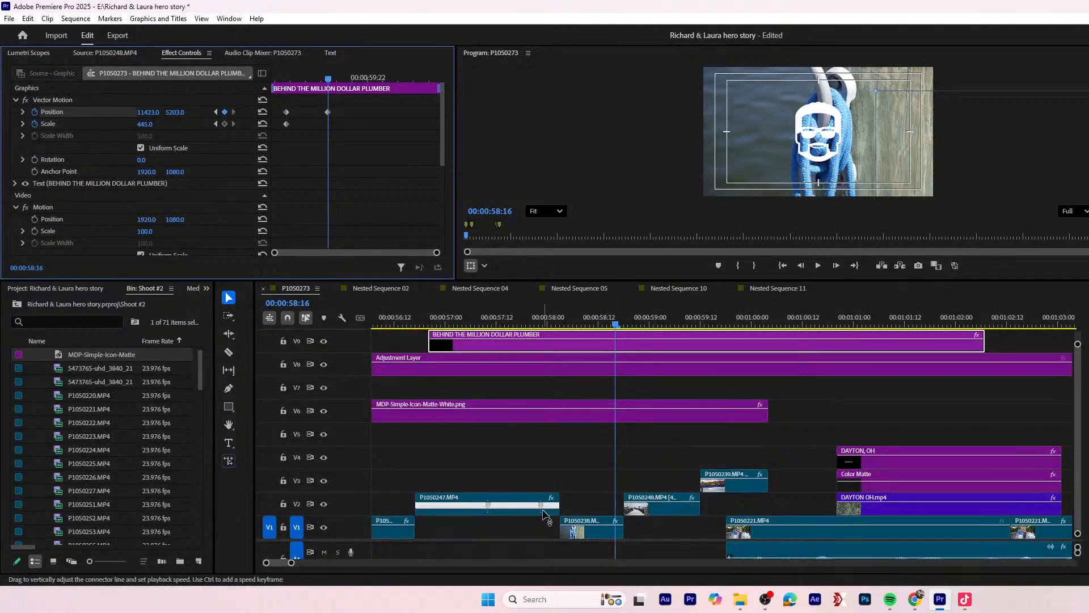
# - Retrim the title clip on V9 to start slightly before the logo clip and end slightly after it
pyautogui.click(546, 384)
pyautogui.press('-')
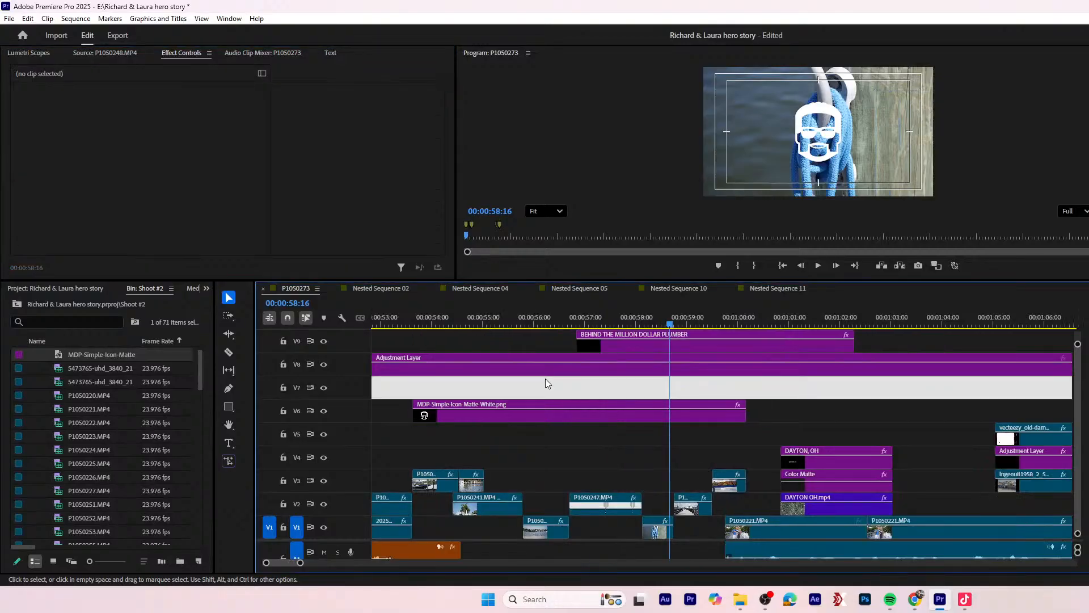
pyautogui.moveTo(578, 344); pyautogui.dragTo(410, 355)
pyautogui.moveTo(853, 343); pyautogui.dragTo(761, 359)
pyautogui.moveTo(409, 341); pyautogui.dragTo(390, 344)
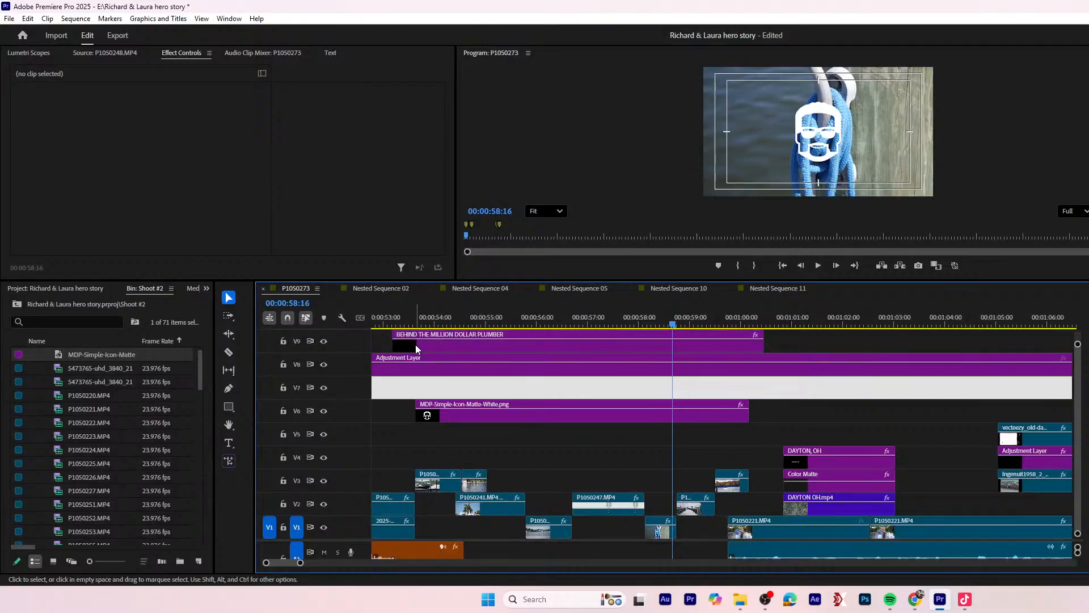
# - Duplicate the title clip from V9 directly above itself onto V10 and make the timeline area taller
pyautogui.click(415, 345)
pyautogui.moveTo(381, 133); pyautogui.dragTo(210, 112)
pyautogui.moveTo(400, 112); pyautogui.dragTo(449, 164)
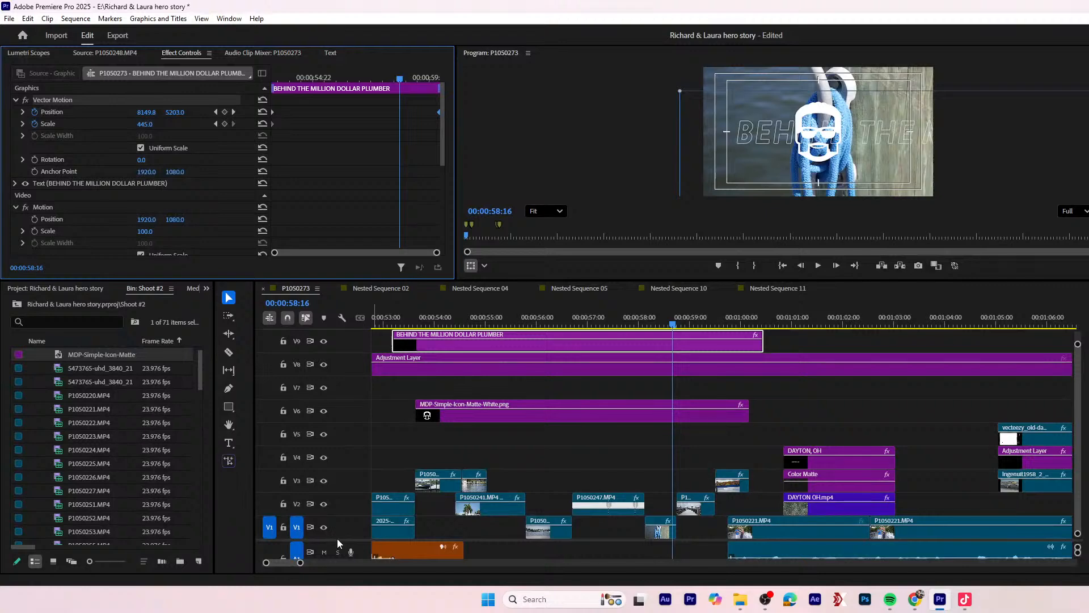
pyautogui.scroll(1, 337, 538)
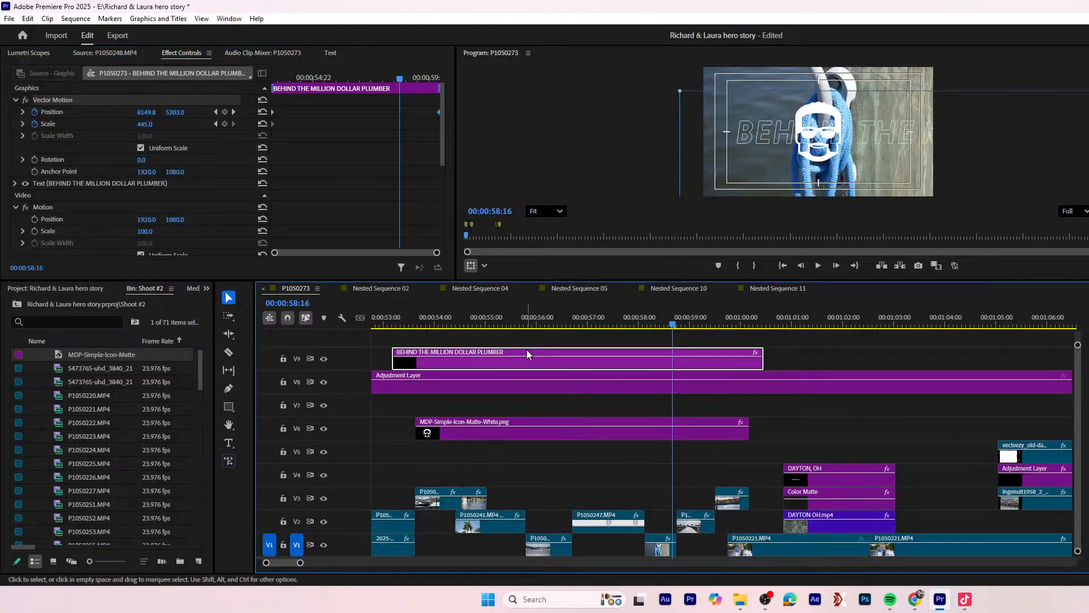
pyautogui.moveTo(526, 348); pyautogui.dragTo(528, 344)
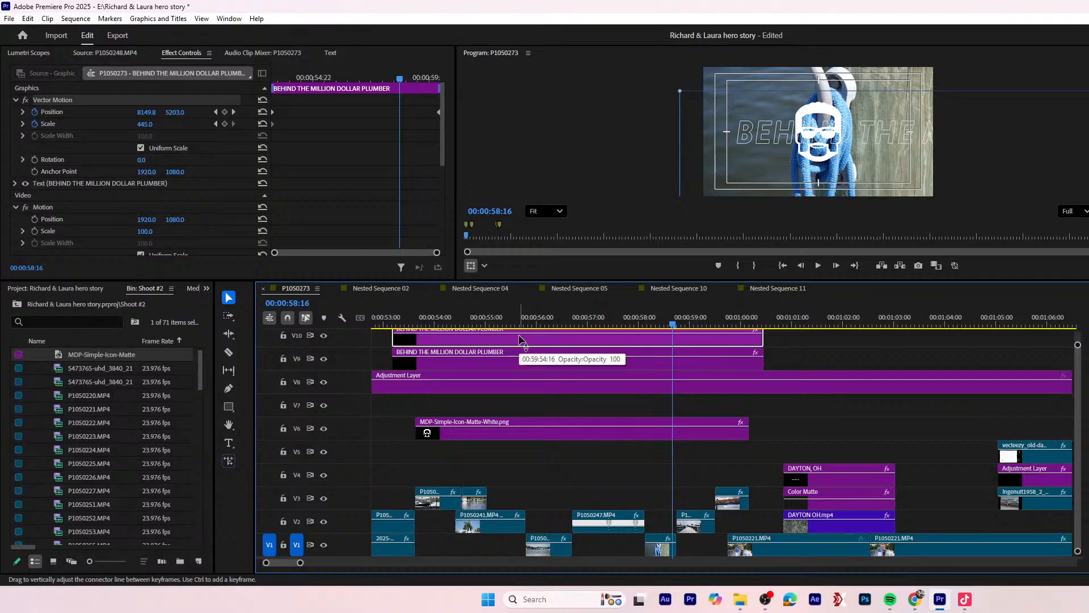
pyautogui.moveTo(514, 281); pyautogui.dragTo(515, 240)
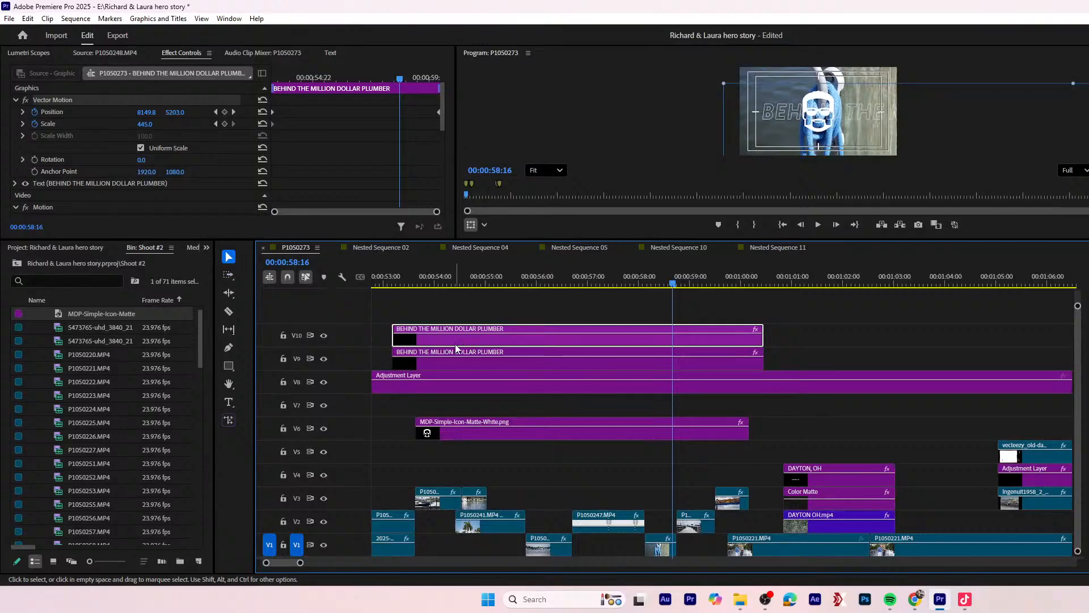
# - Try reworking the V10 title copy's Position and Scale keyframes with a vertical Position of 4799, and delete the copy
pyautogui.click(413, 111)
pyautogui.moveTo(439, 113); pyautogui.dragTo(397, 115)
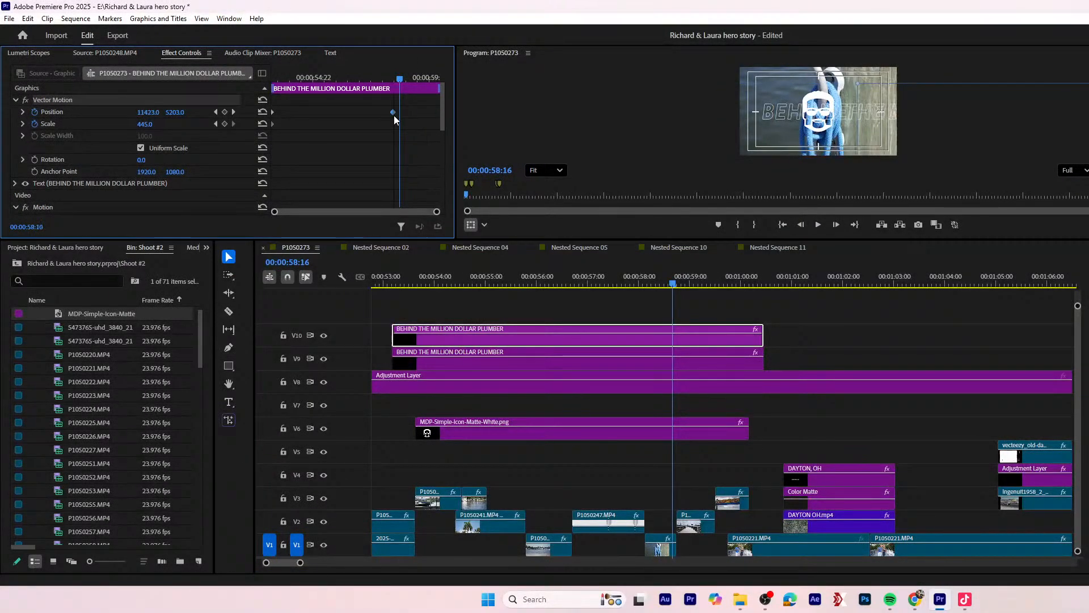
pyautogui.press('Delete')
pyautogui.moveTo(305, 135); pyautogui.dragTo(274, 113)
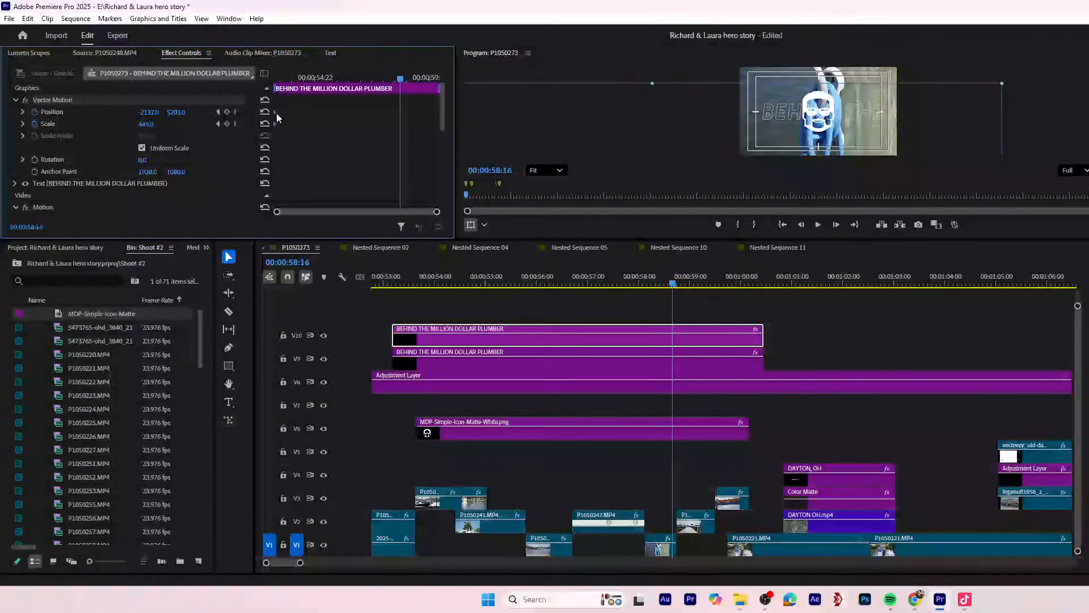
pyautogui.hotkey('ctrl', 'v')
pyautogui.moveTo(176, 112); pyautogui.dragTo(0, 112)
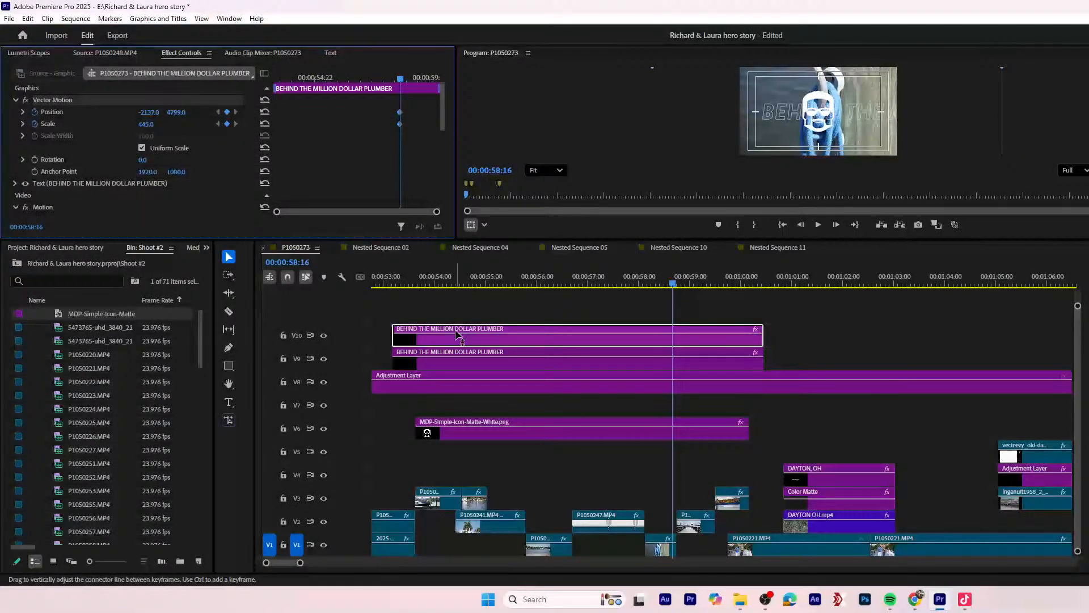
pyautogui.press('Delete')
# - Bring back the title copy on V10 and nest it into its own sequence under the suggested name
pyautogui.click(438, 329)
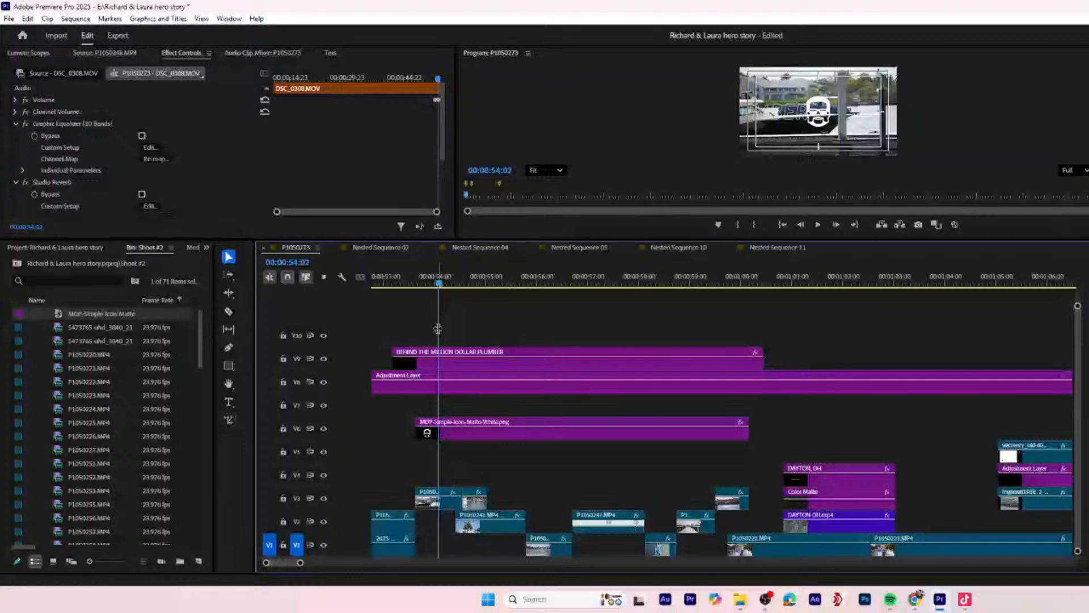
pyautogui.hotkey('ctrl', 'z')
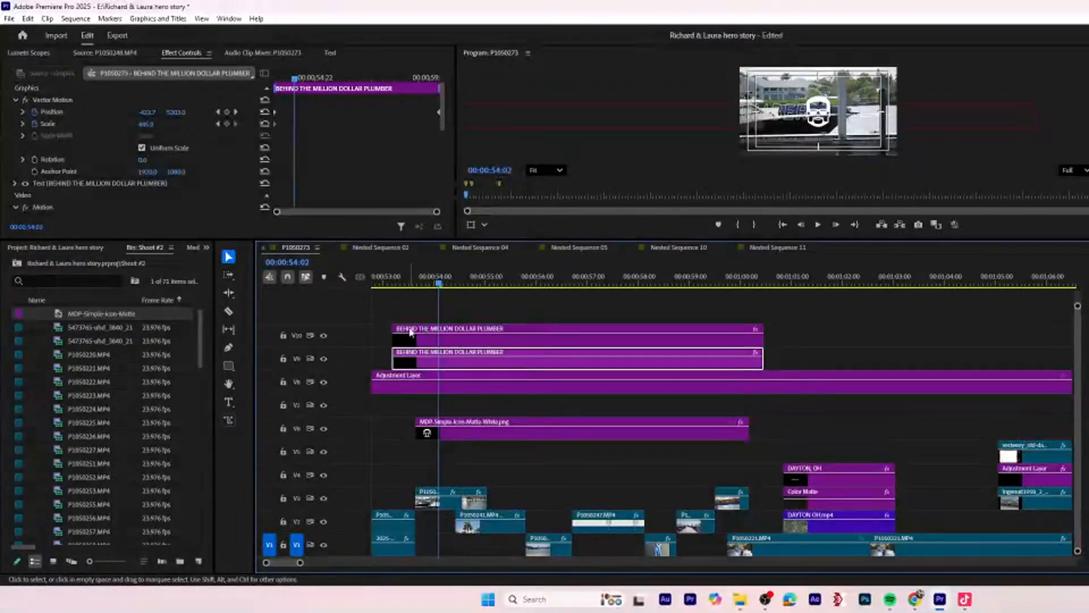
pyautogui.click(523, 333)
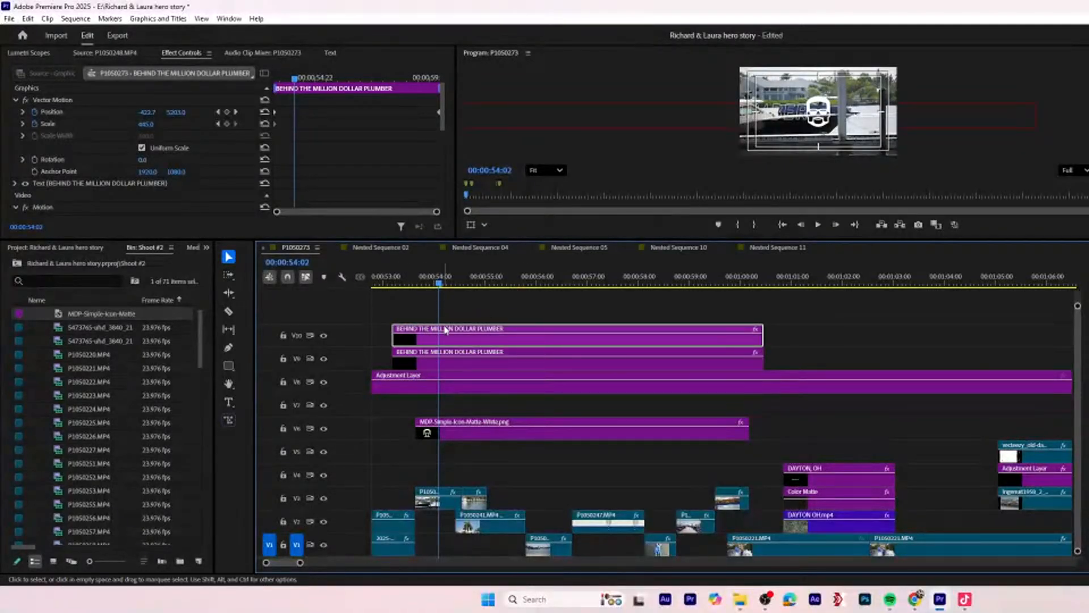
pyautogui.rightClick(457, 343)
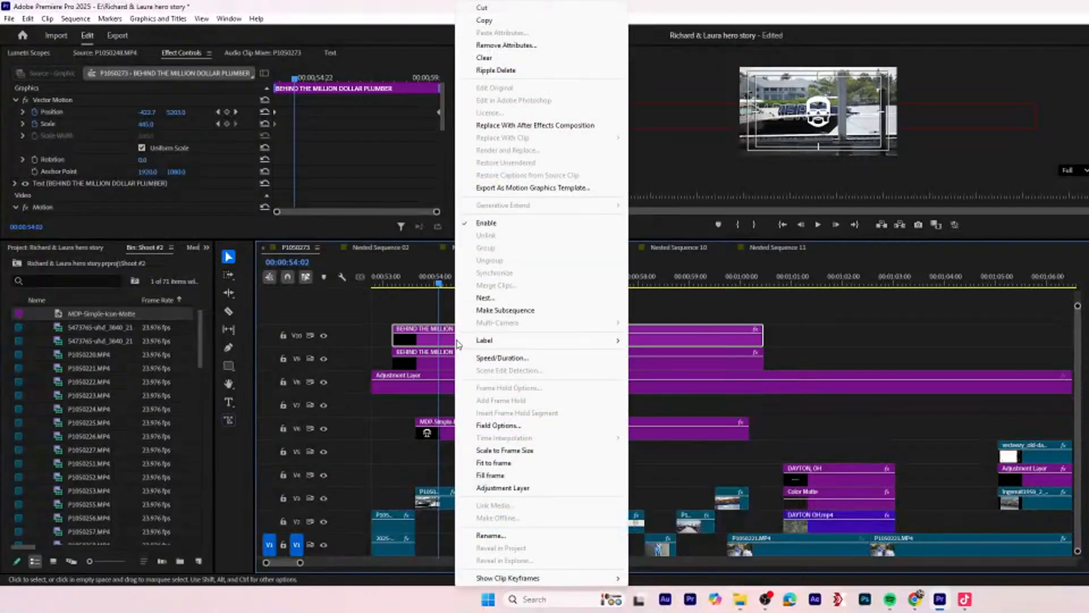
pyautogui.click(485, 297)
pyautogui.click(749, 310)
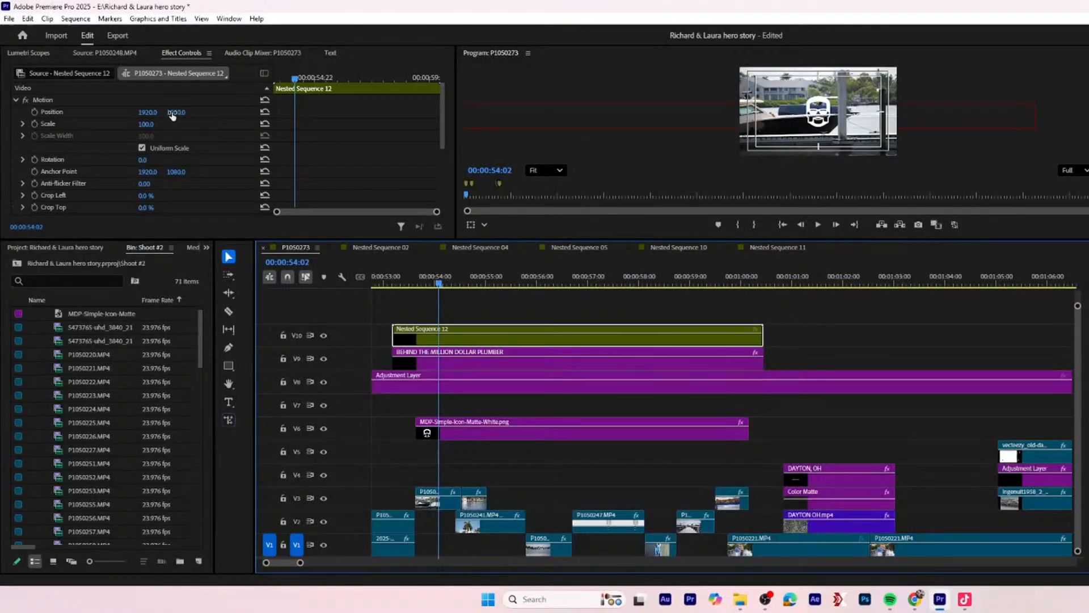
# - Set the nested copy's vertical Position to 785 and compare the frame with track V10 hidden and shown
pyautogui.moveTo(175, 113); pyautogui.dragTo(8, 112)
pyautogui.click(555, 170)
pyautogui.click(553, 176)
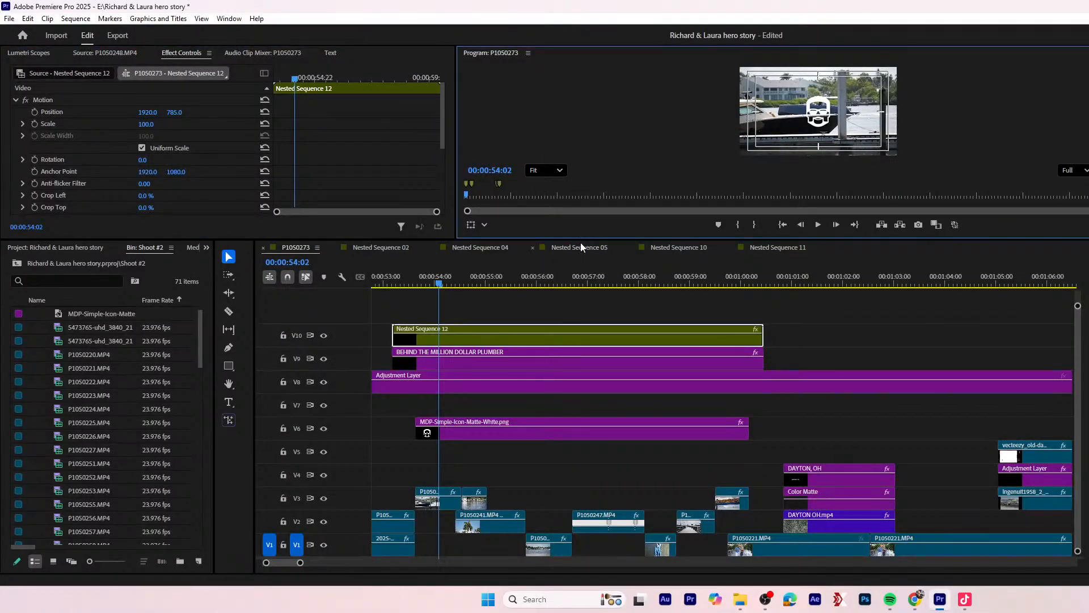
pyautogui.moveTo(578, 241); pyautogui.dragTo(576, 270)
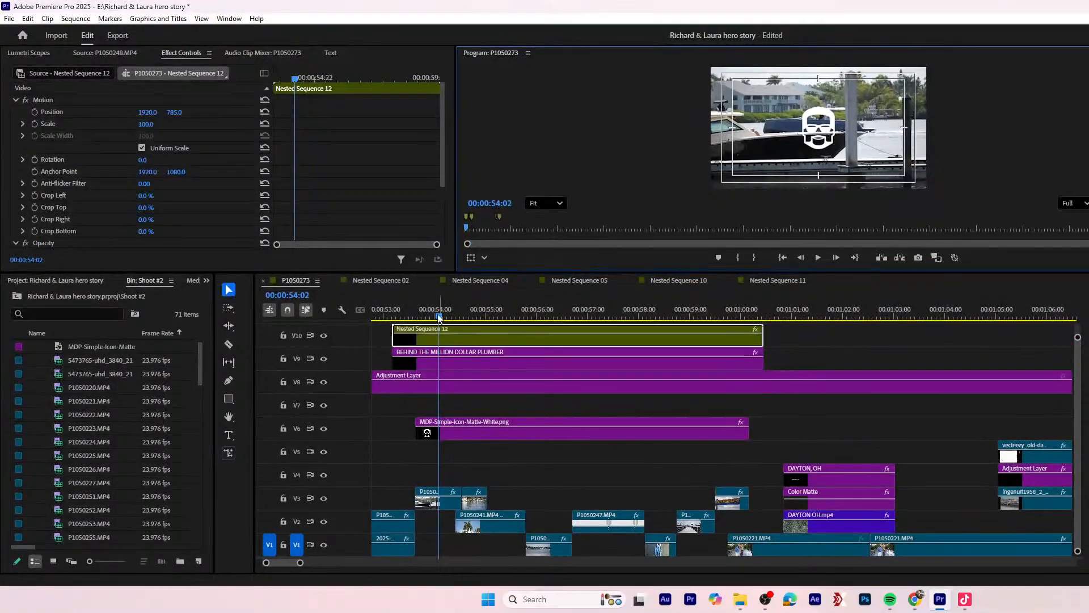
pyautogui.click(323, 335)
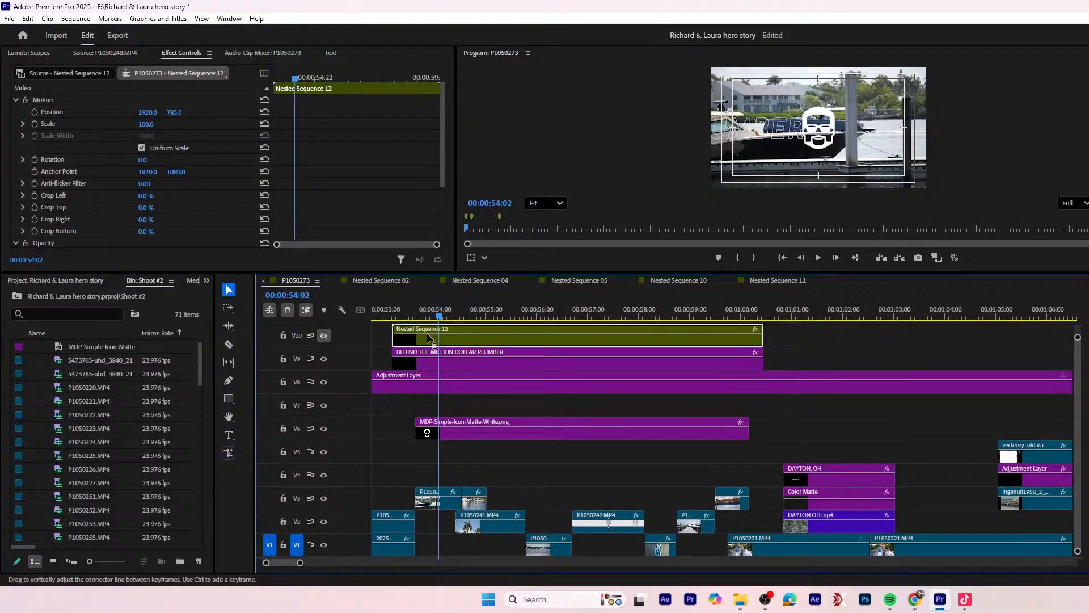
pyautogui.click(323, 336)
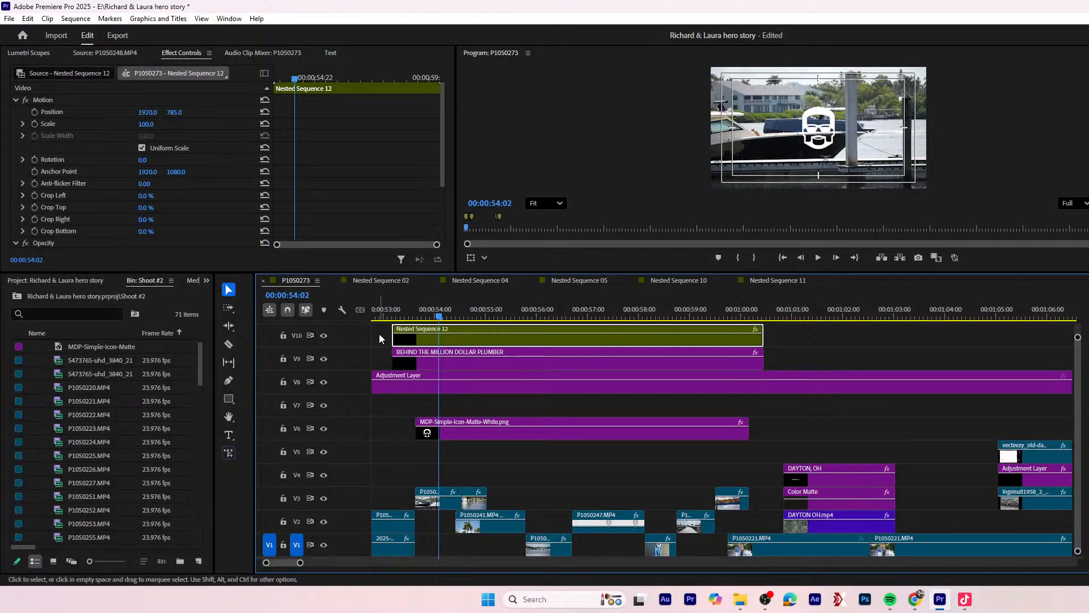
# - Delete the nested title copy from V10
pyautogui.press('\\')
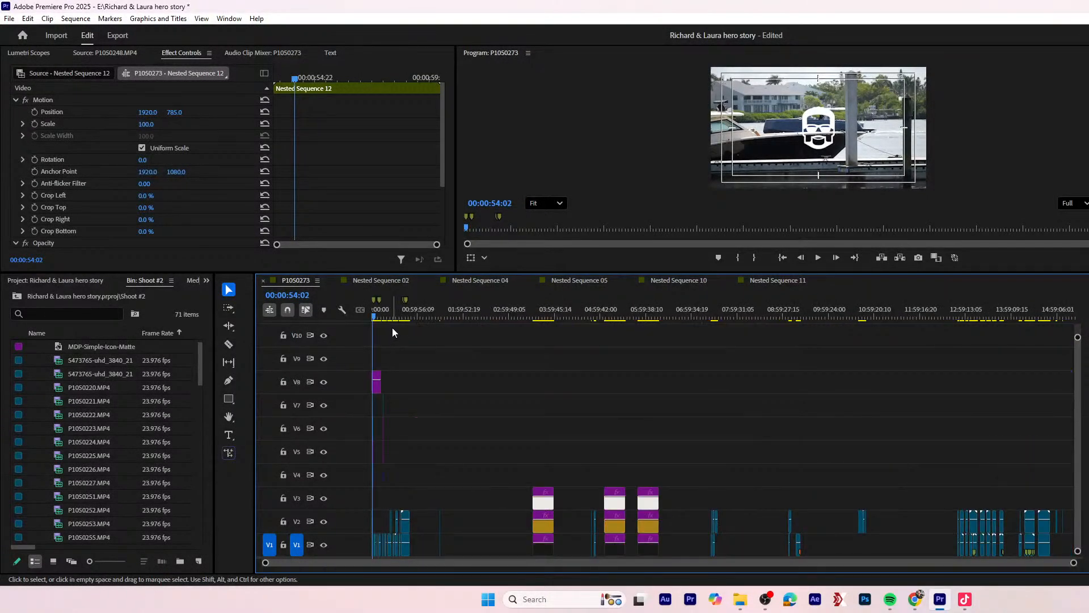
pyautogui.press('\\')
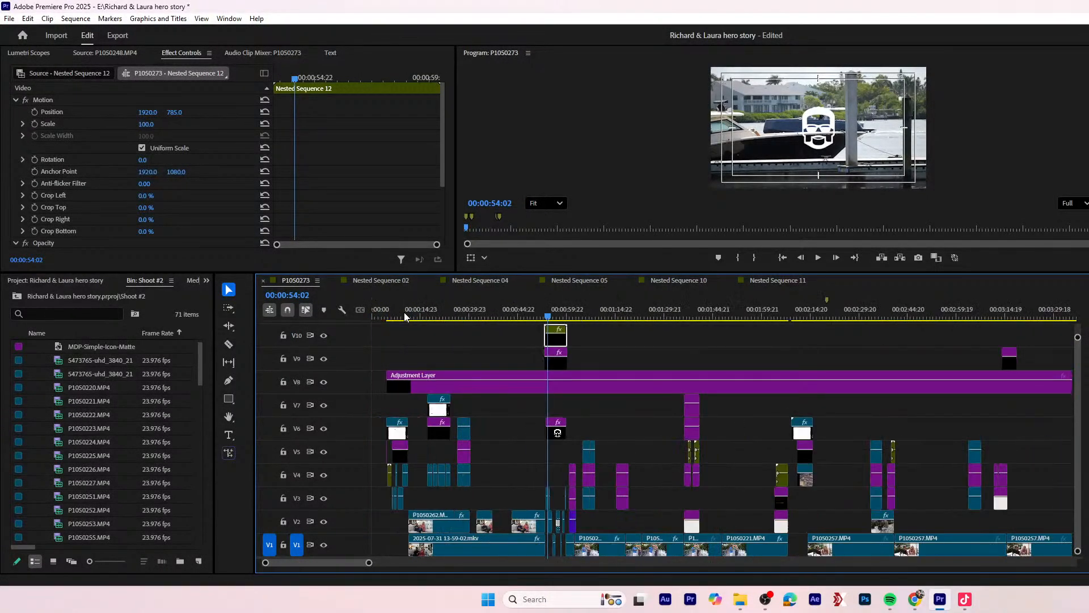
pyautogui.press('=')
pyautogui.press('=')
pyautogui.press('=')
pyautogui.press('Delete')
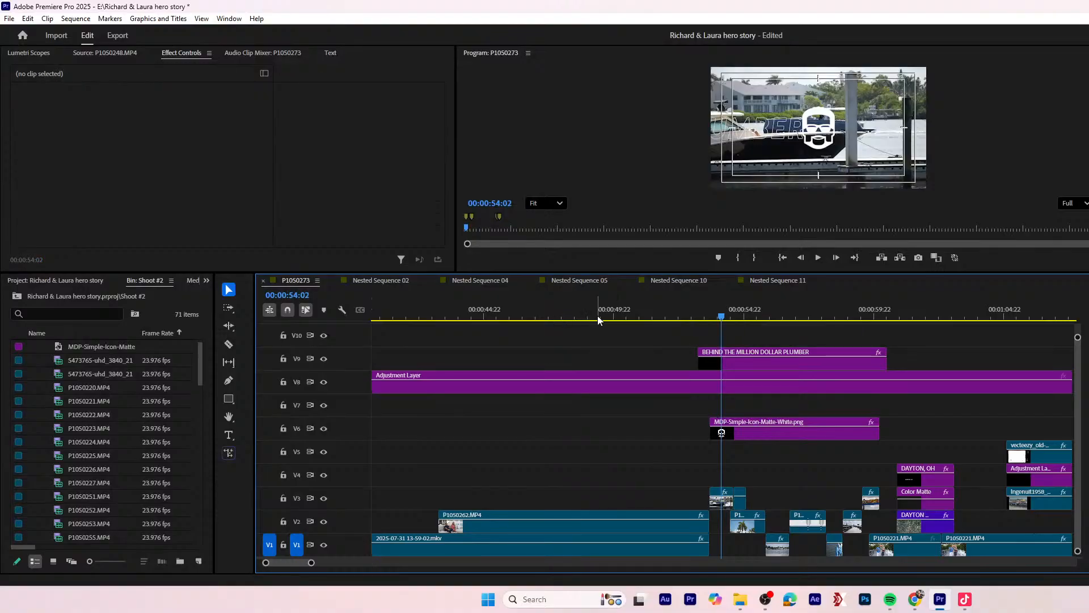
# - Play the opening title section and nest the title clip on V9 into its own sequence under the suggested name
pyautogui.click(628, 315)
pyautogui.press('space')
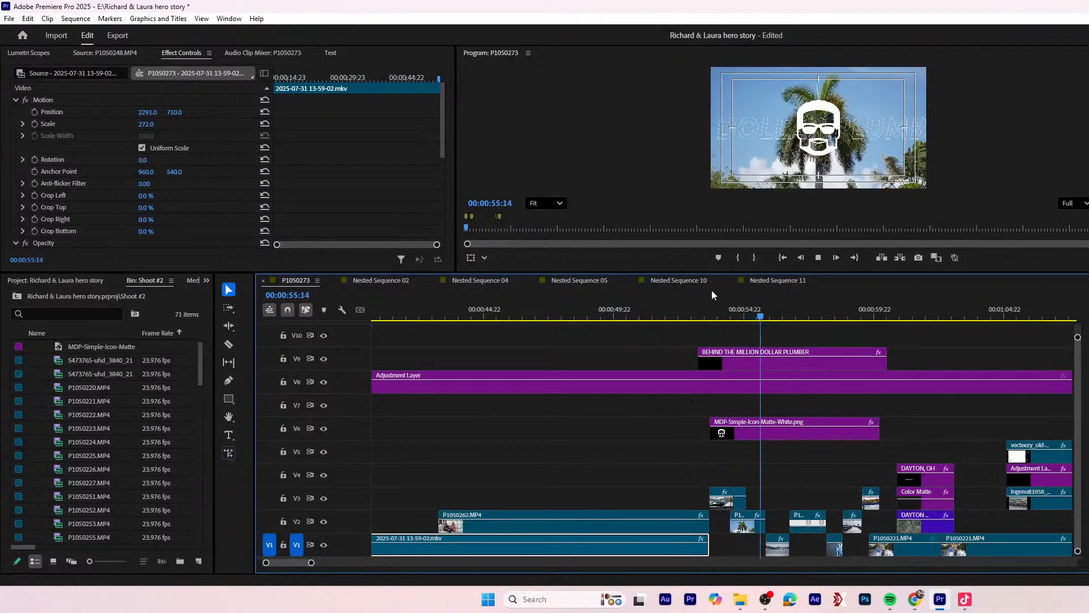
pyautogui.click(710, 312)
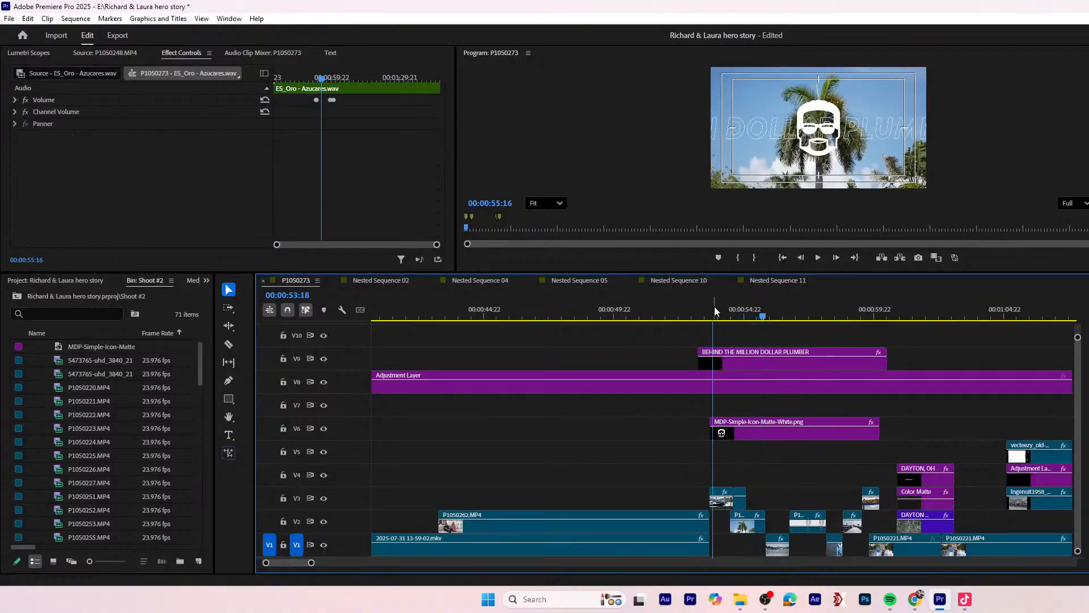
pyautogui.click(743, 363)
pyautogui.rightClick(743, 363)
pyautogui.click(773, 298)
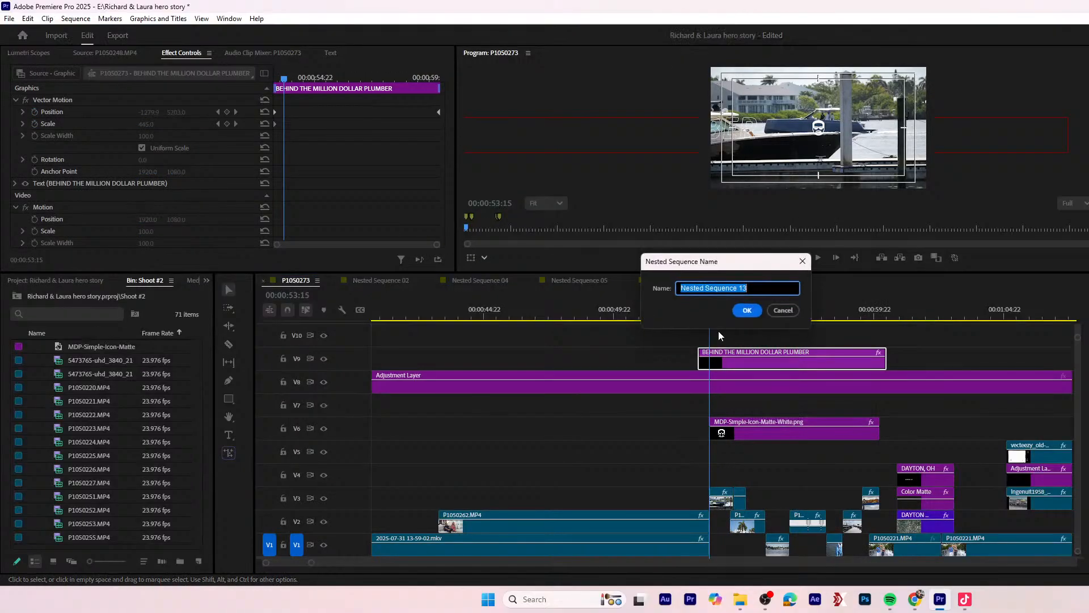
pyautogui.click(746, 311)
# - Try a copy of the nested title on V10 with a vertical Position of 1510, then undo the move and the copy
pyautogui.moveTo(734, 349); pyautogui.dragTo(734, 335)
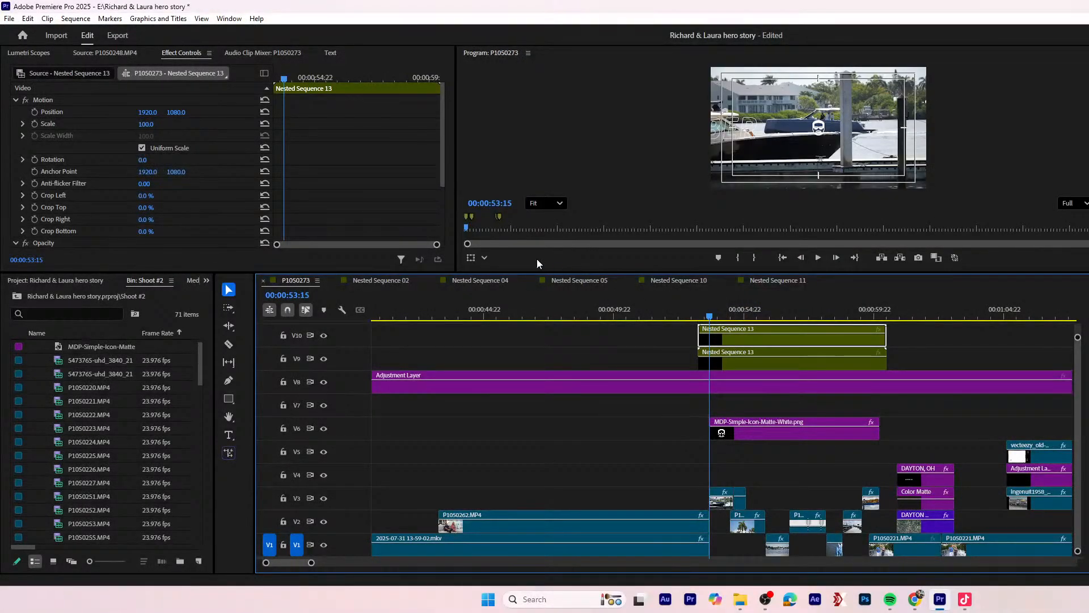
pyautogui.click(175, 102)
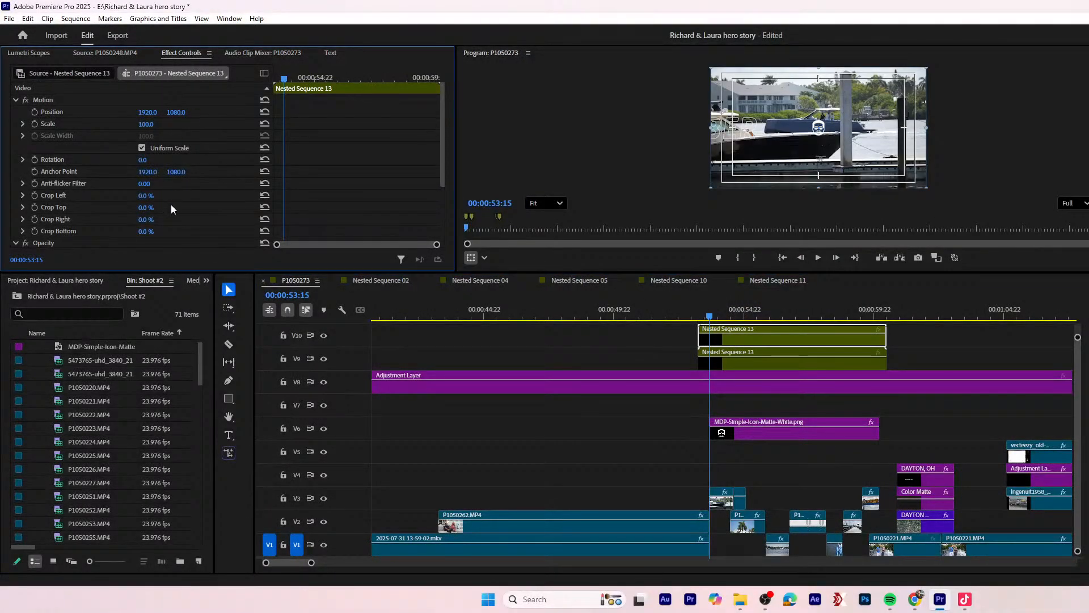
pyautogui.moveTo(175, 113); pyautogui.dragTo(1066, 114)
pyautogui.hotkey('ctrl', 'z')
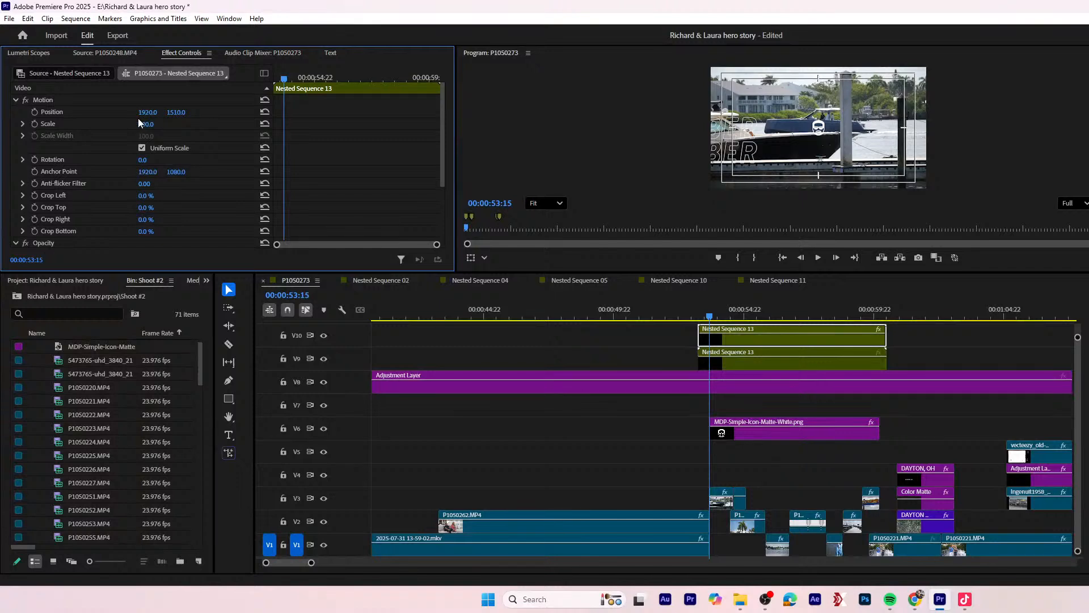
pyautogui.hotkey('ctrl', 'z')
pyautogui.hotkey('ctrl', 'z')
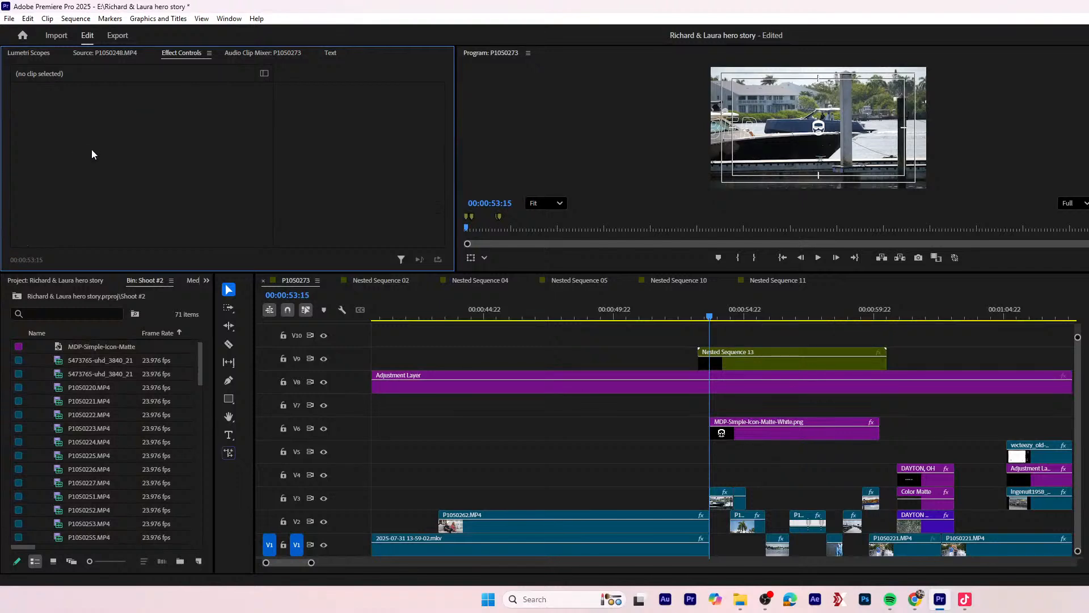
# - Duplicate the nested title onto V10, then set the copy's Position to 1591, 1799 and its Scale to 224 at 00:00:55:16
pyautogui.press('space')
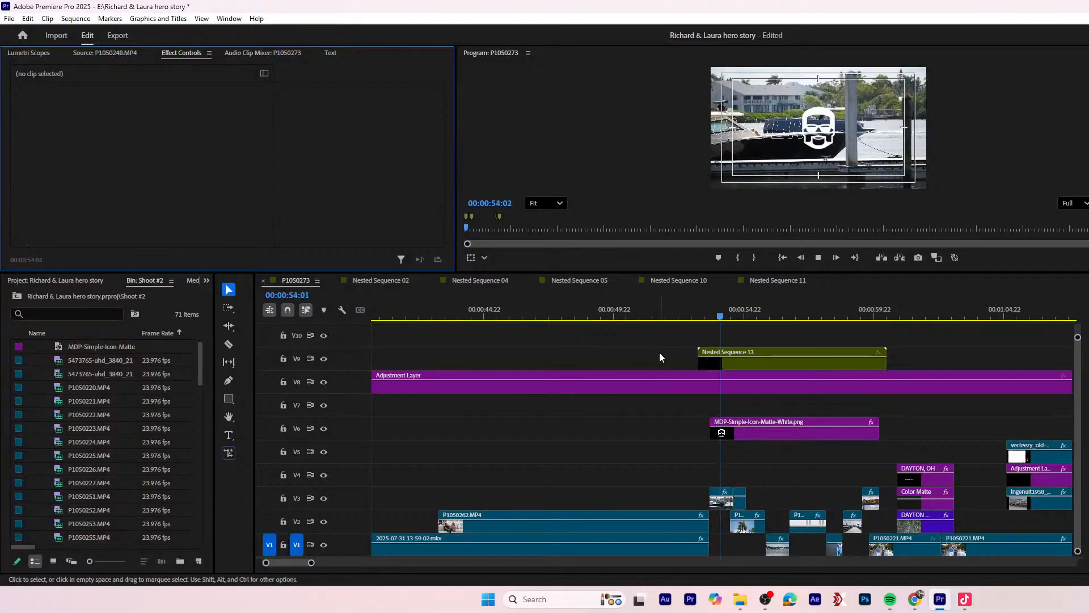
pyautogui.press('space')
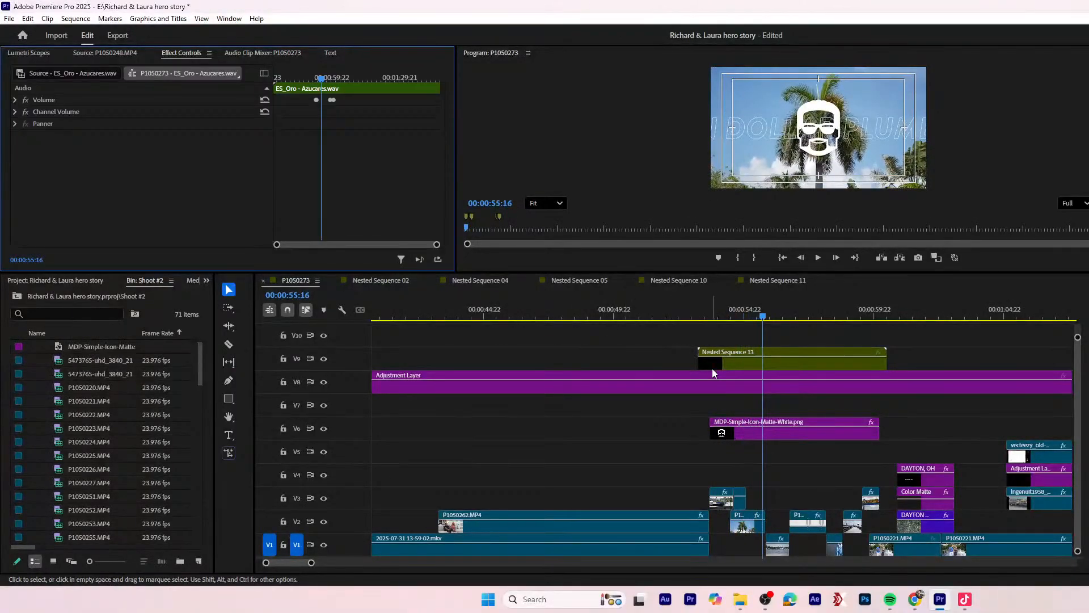
pyautogui.moveTo(757, 362); pyautogui.dragTo(760, 341)
pyautogui.moveTo(144, 116); pyautogui.dragTo(181, 122)
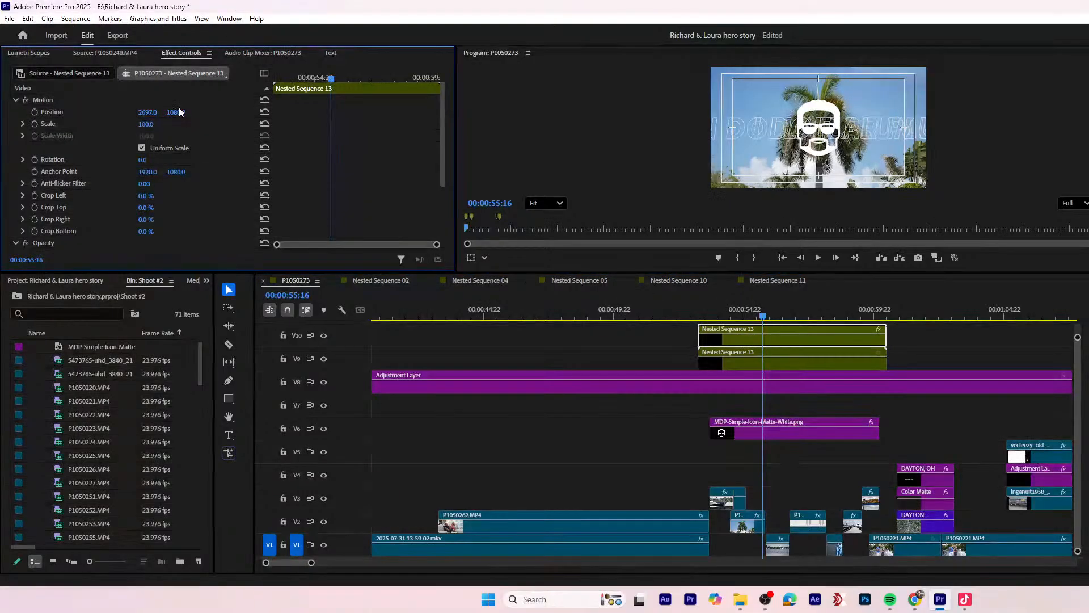
pyautogui.moveTo(180, 112); pyautogui.dragTo(218, 111)
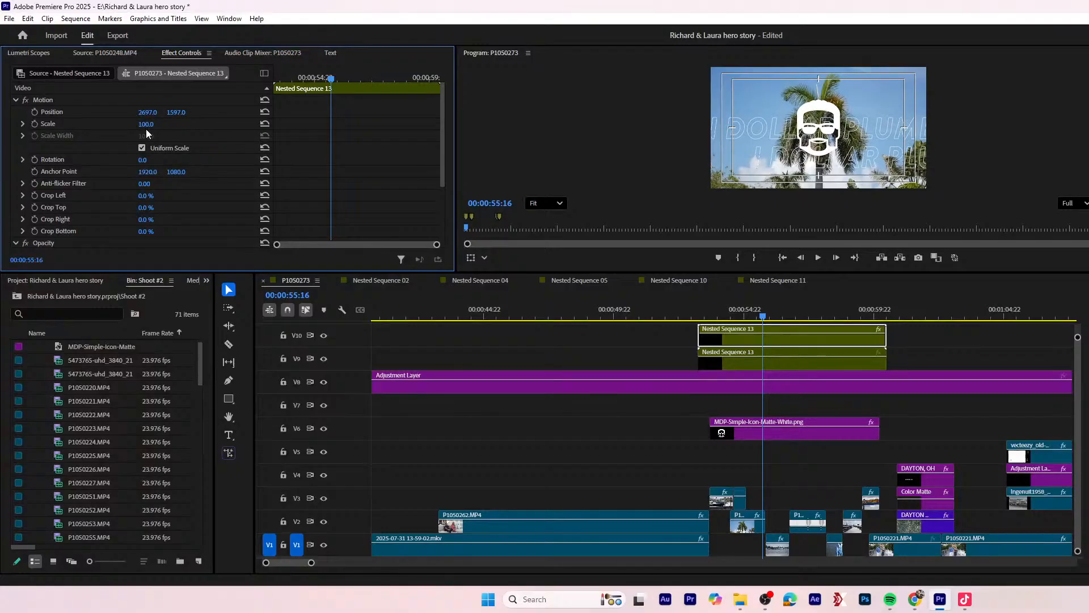
pyautogui.moveTo(145, 124); pyautogui.dragTo(108, 111)
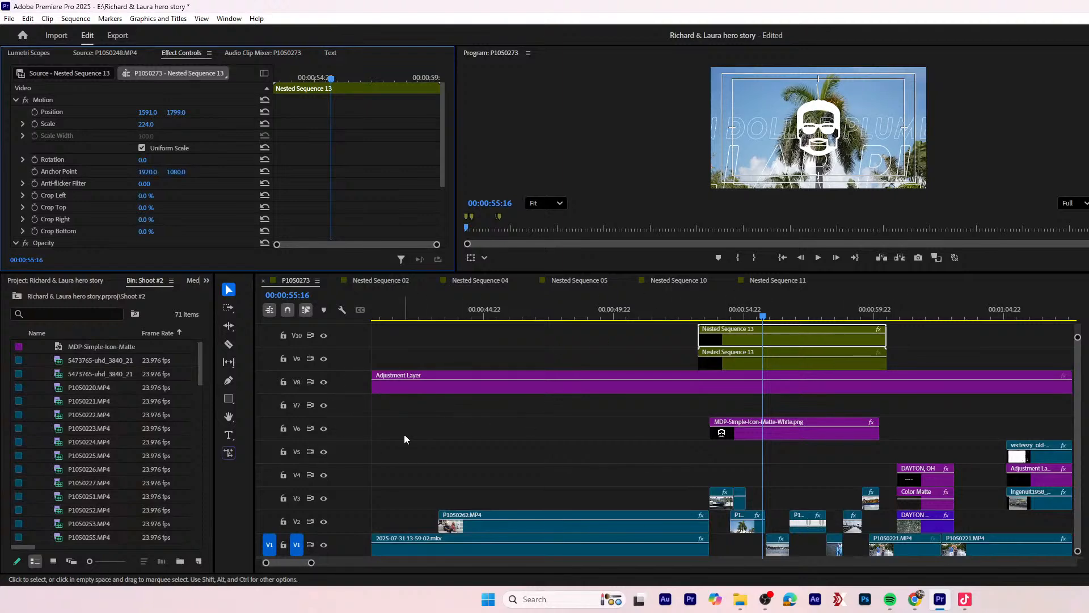
# - Preview the stacked titles, try deleting the nested title on V9, and undo the deletion
pyautogui.press('space')
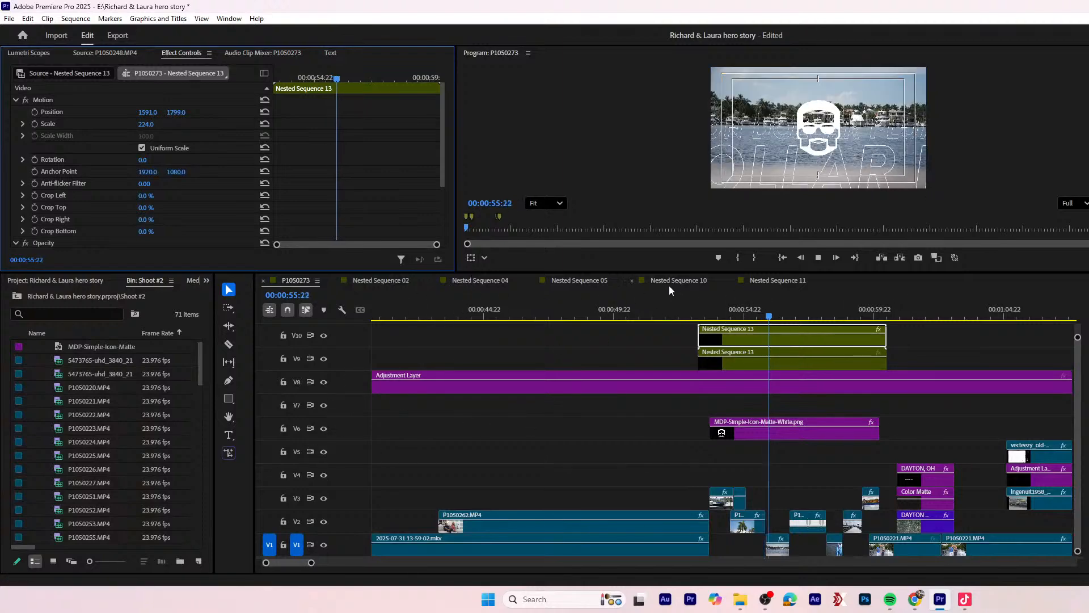
pyautogui.click(780, 359)
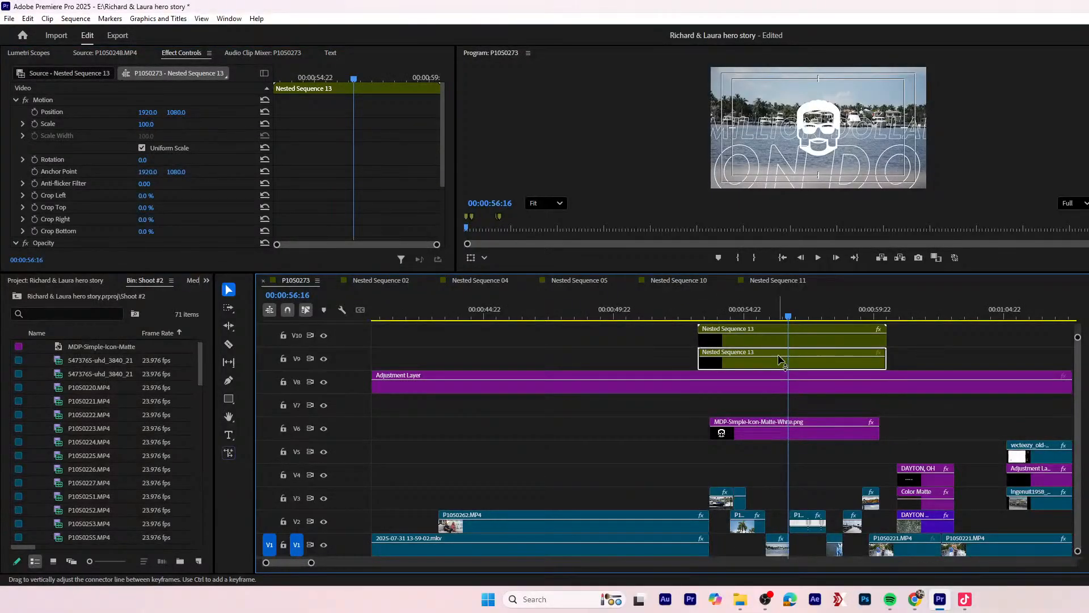
pyautogui.press('Delete')
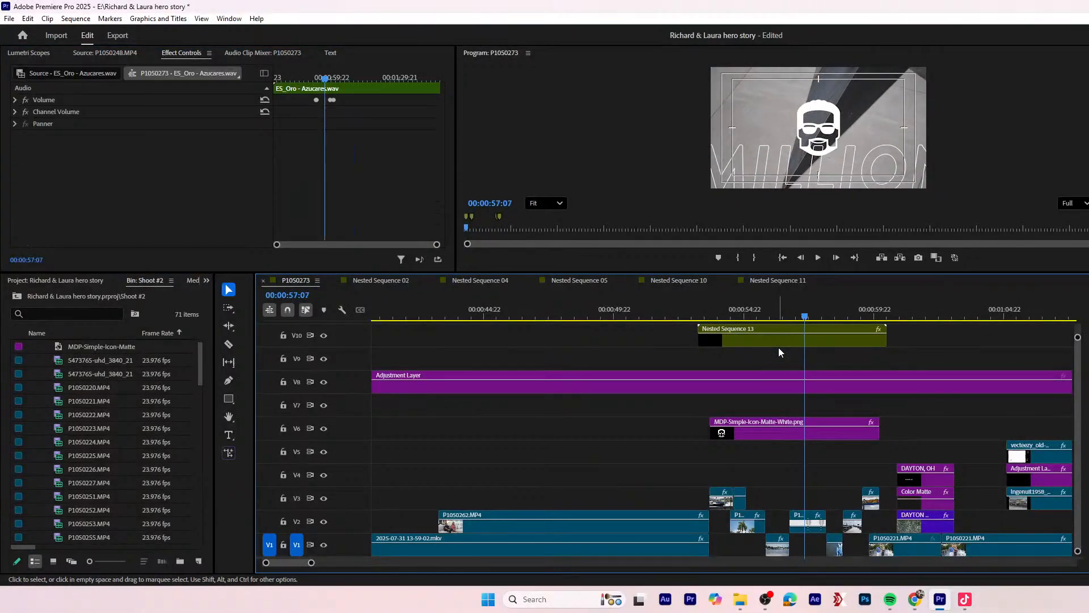
pyautogui.hotkey('ctrl', 'z')
pyautogui.click(782, 339)
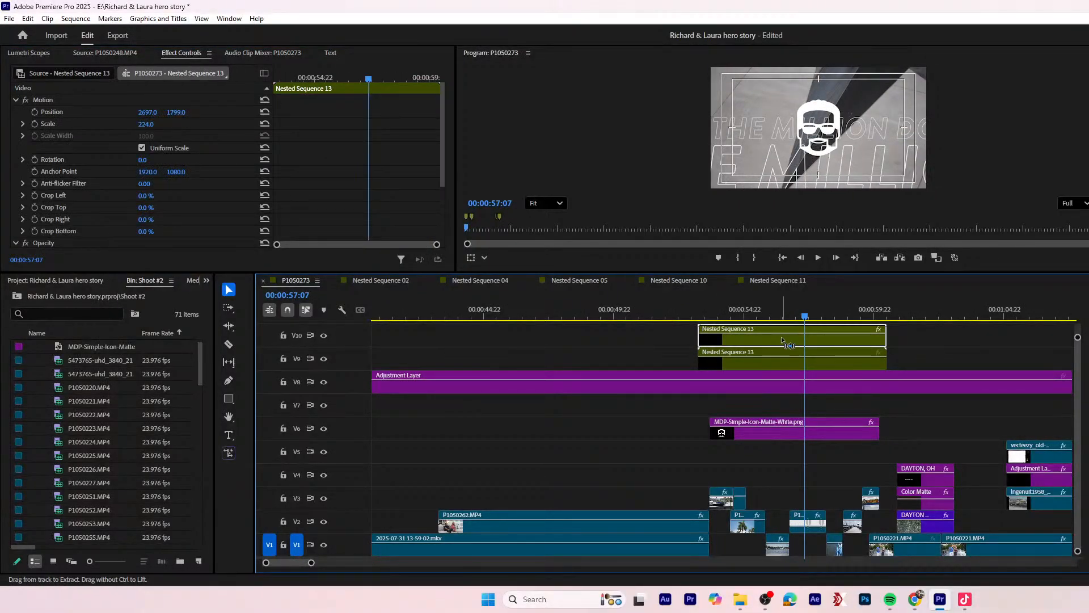
# - Delete the nested title copy on V10 and preview the remaining title from just before its start
pyautogui.press('Delete')
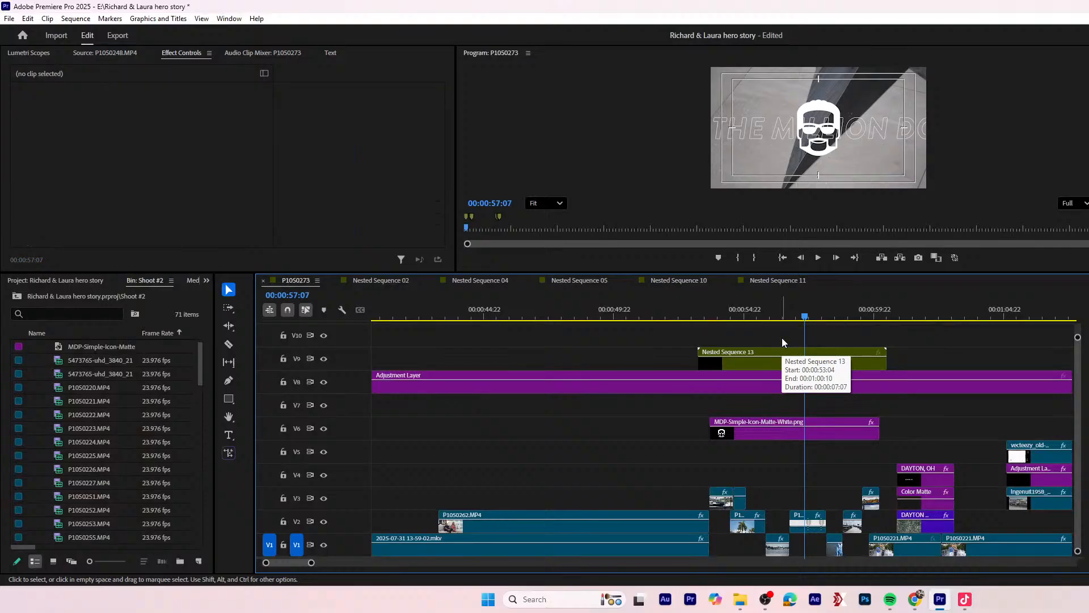
pyautogui.click(689, 317)
pyautogui.press('space')
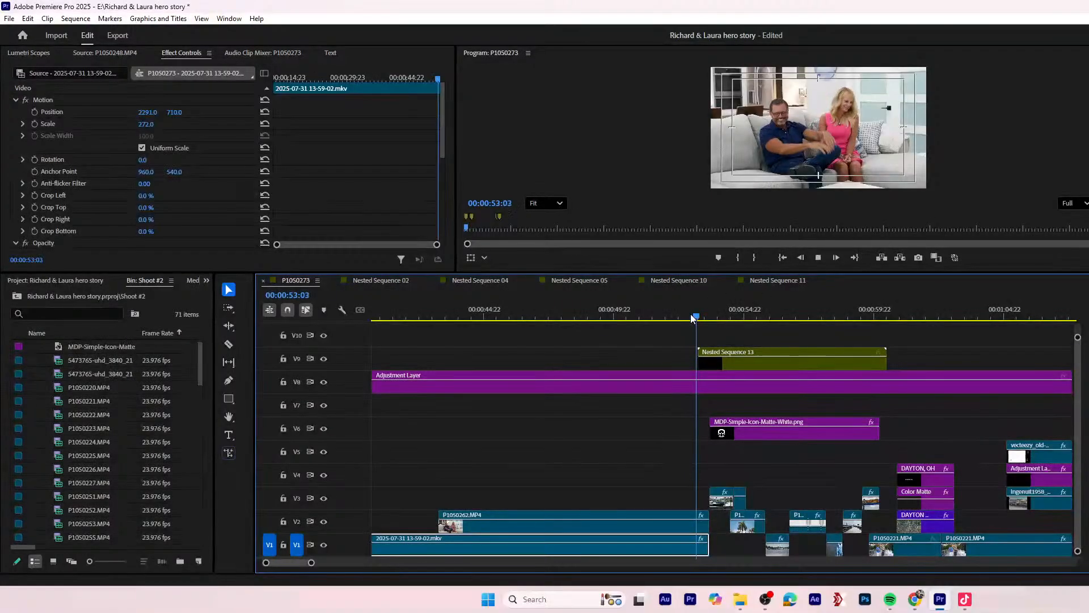
pyautogui.press('space')
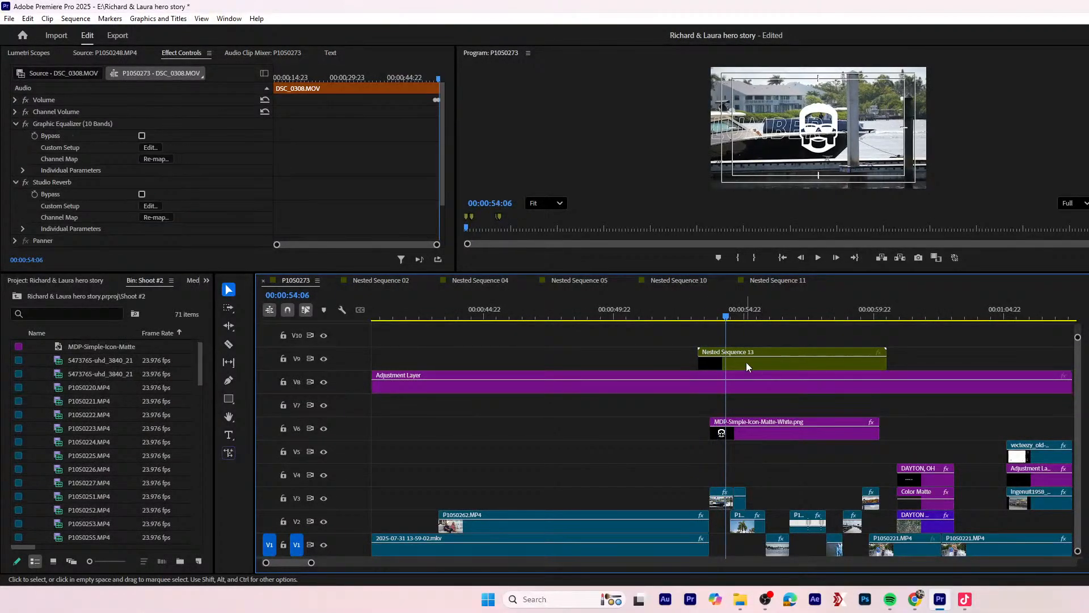
# - Trim the start of the nested title on V9 to the logo clip's start and set its Opacity to 60%
pyautogui.moveTo(699, 364); pyautogui.dragTo(710, 364)
pyautogui.click(440, 148)
pyautogui.scroll(-1, 438, 177)
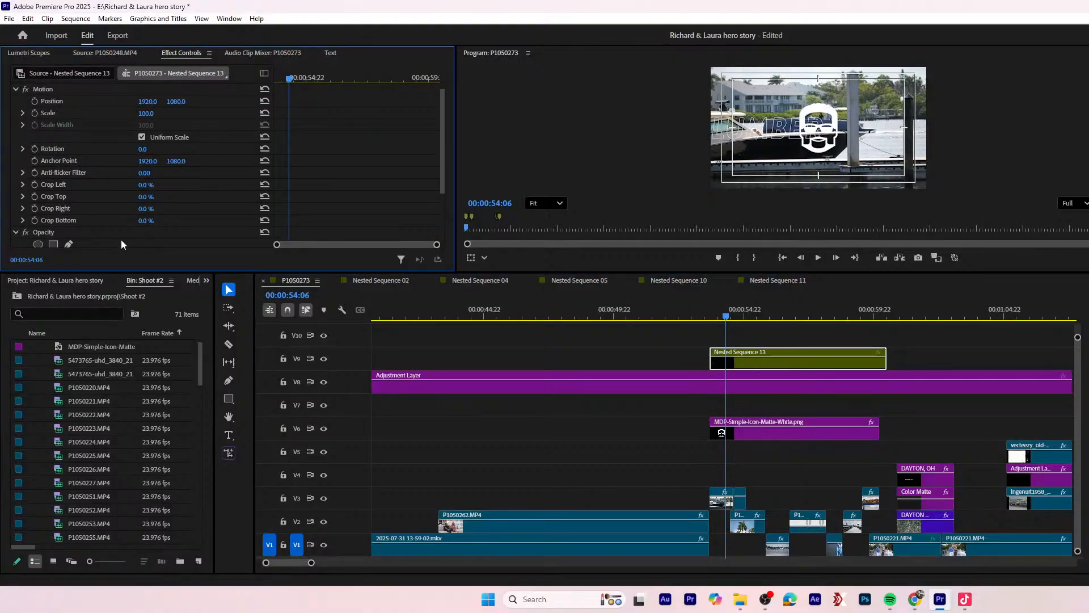
pyautogui.moveTo(441, 172); pyautogui.dragTo(435, 201)
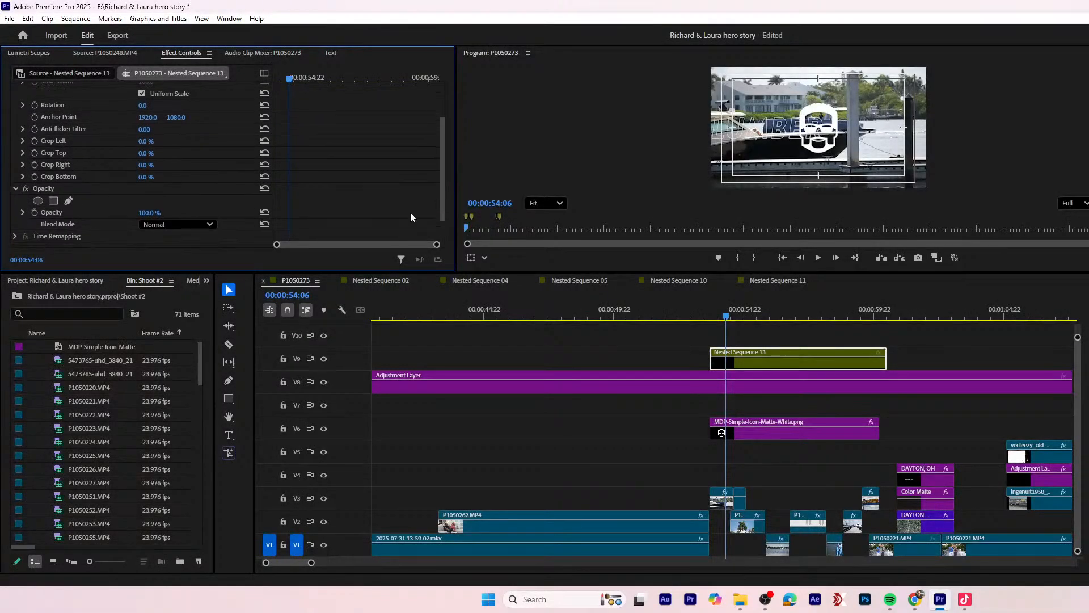
pyautogui.click(163, 212)
pyautogui.write('60')
pyautogui.press('Tab')
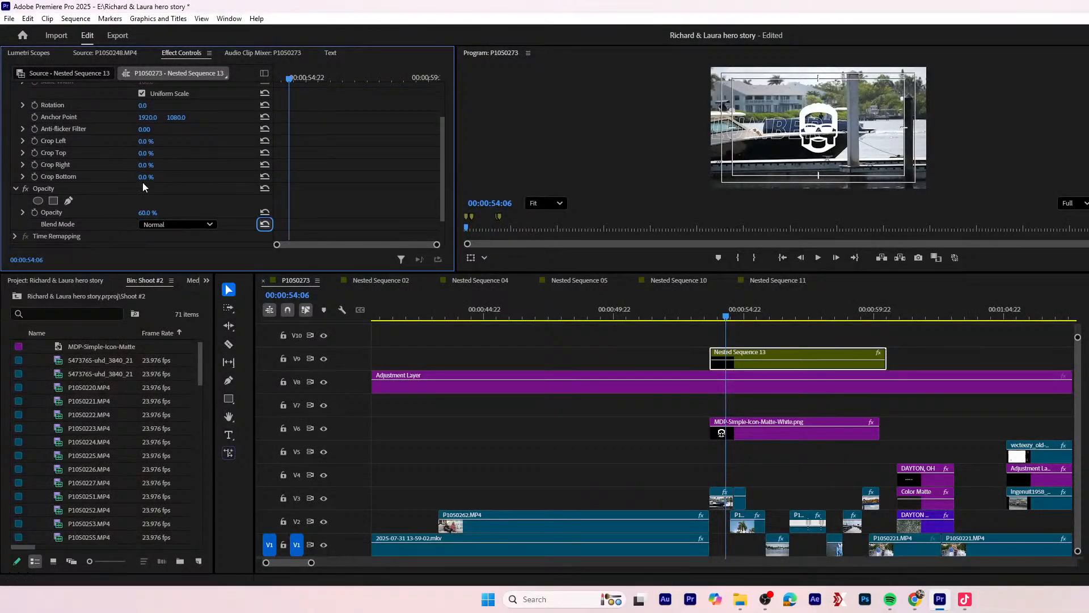
pyautogui.moveTo(152, 214); pyautogui.dragTo(155, 214)
# - Move the nested title down to V5, beneath the logo clip, and play the title section
pyautogui.click(737, 366)
pyautogui.moveTo(737, 366); pyautogui.dragTo(744, 448)
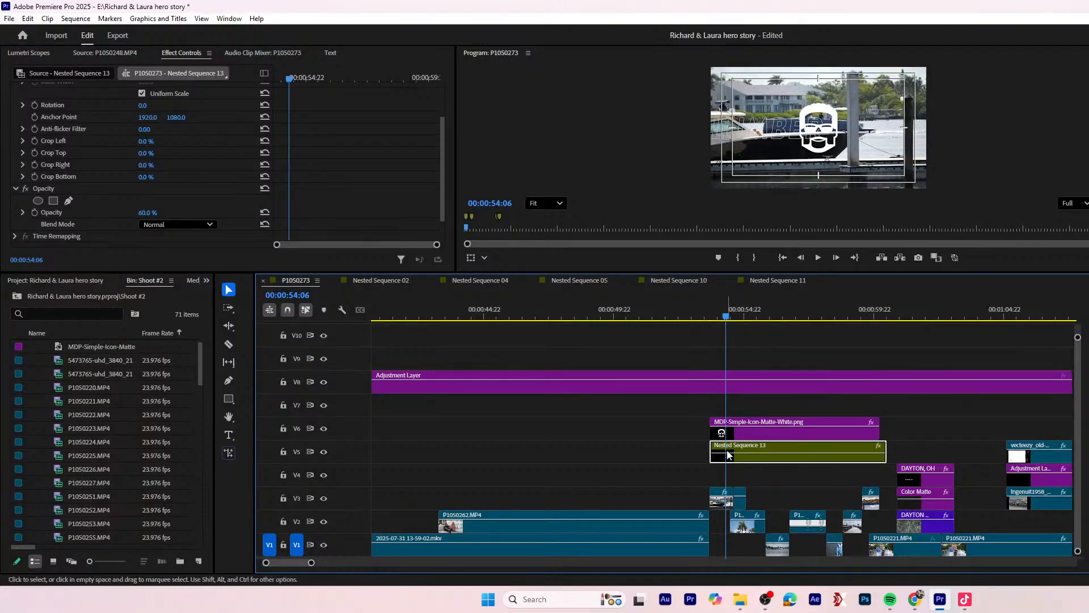
pyautogui.click(689, 303)
pyautogui.press('space')
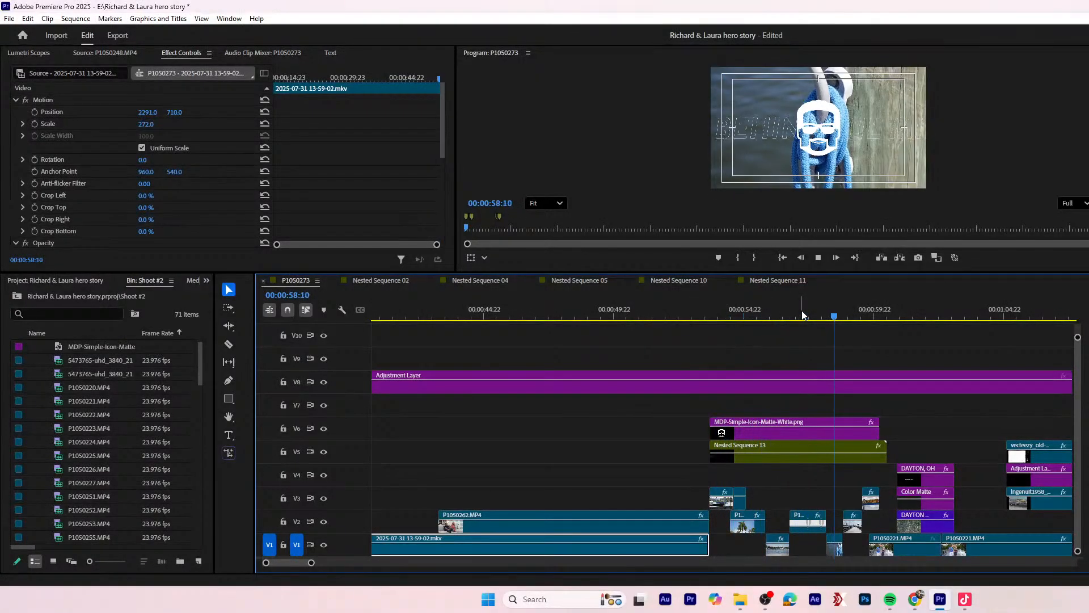
pyautogui.press('space')
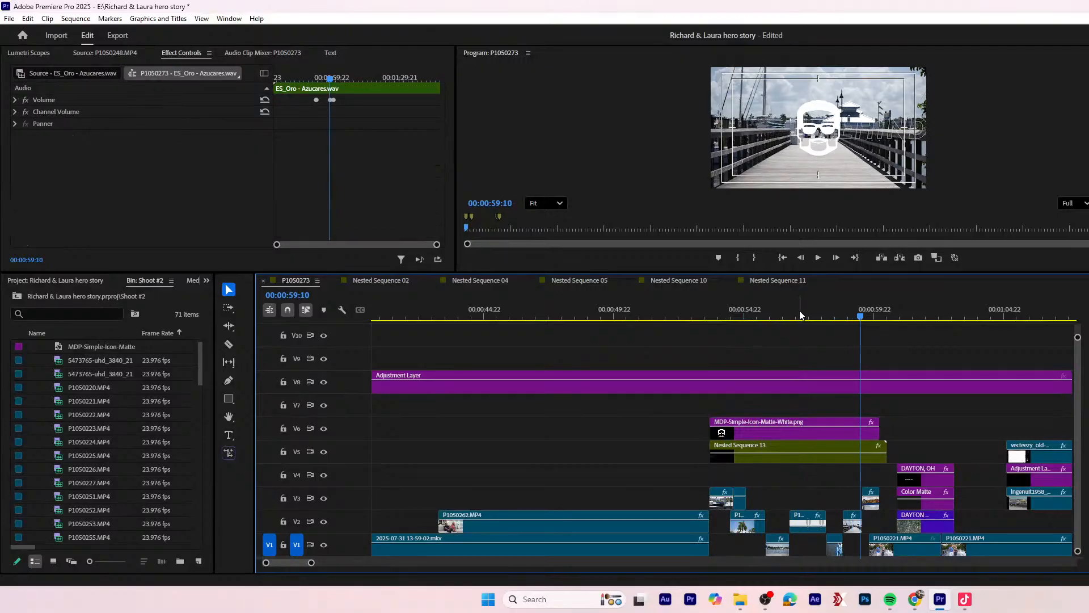
# - Trim the end of the nested title on V5 back to the logo clip's end and play on to 00:01:04:05
pyautogui.press('=')
pyautogui.press('=')
pyautogui.moveTo(816, 461); pyautogui.dragTo(800, 460)
pyautogui.press('space')
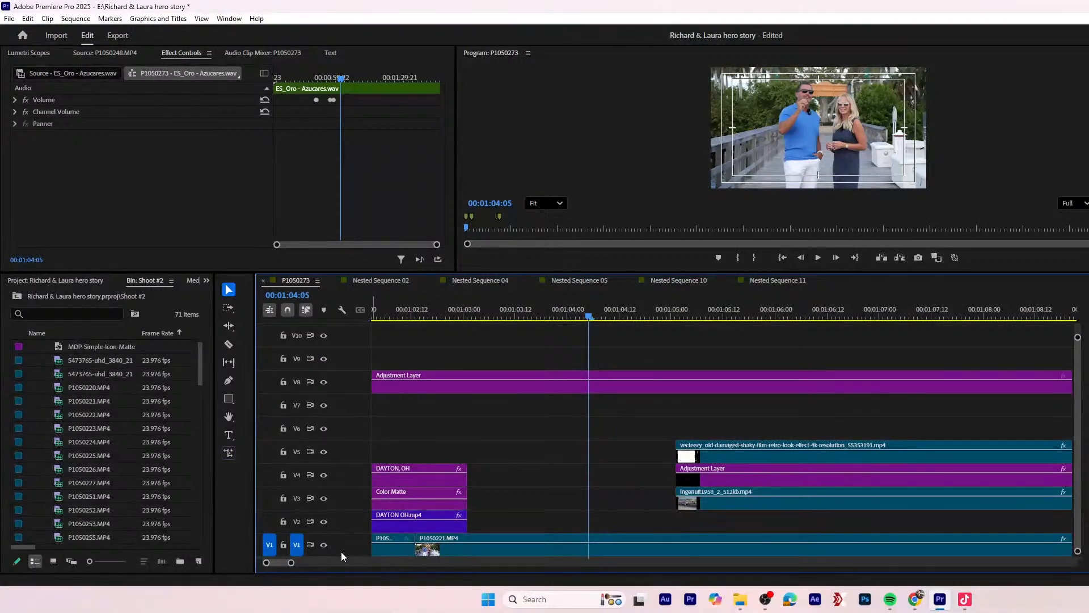
# - Reveal the audio tracks, select the P1050221.MP4 clip at 00:01:04:05, and show the Lumetri Scopes in an enlarged viewing area
pyautogui.moveTo(342, 553); pyautogui.dragTo(448, 448)
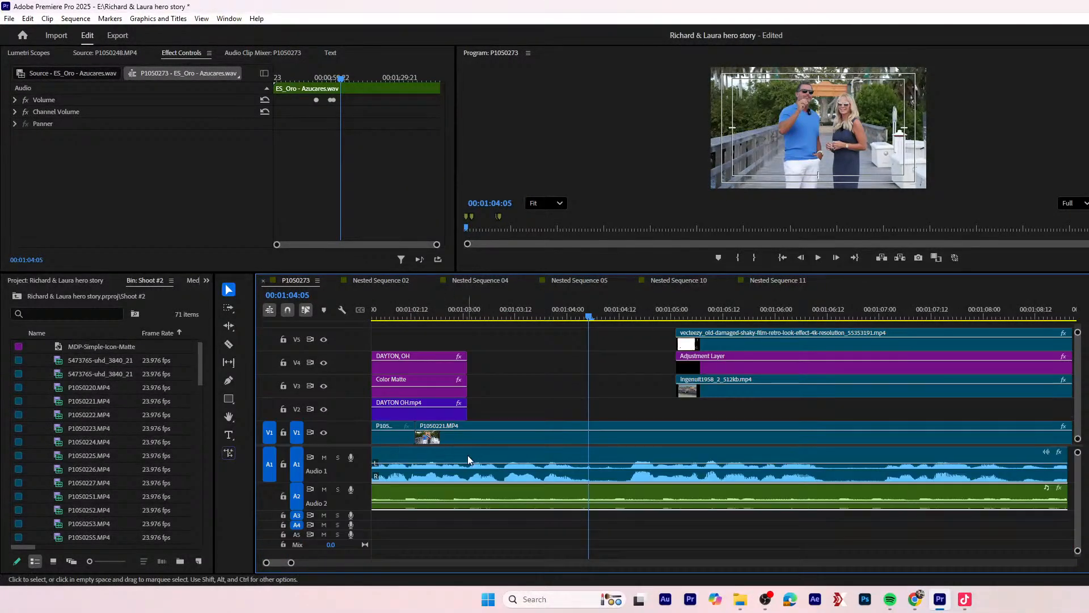
pyautogui.click(588, 435)
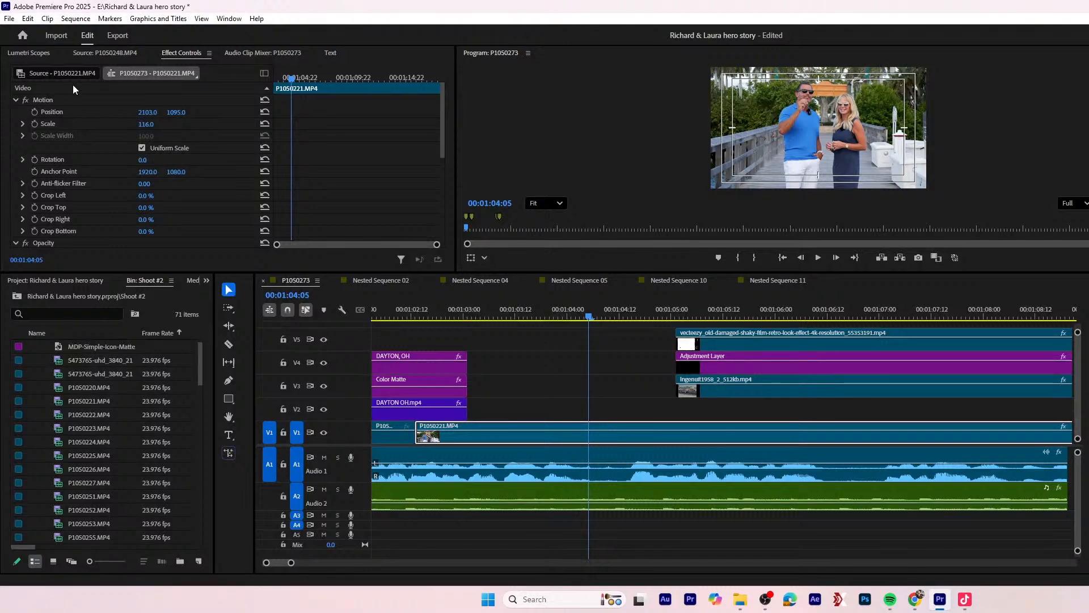
pyautogui.click(29, 52)
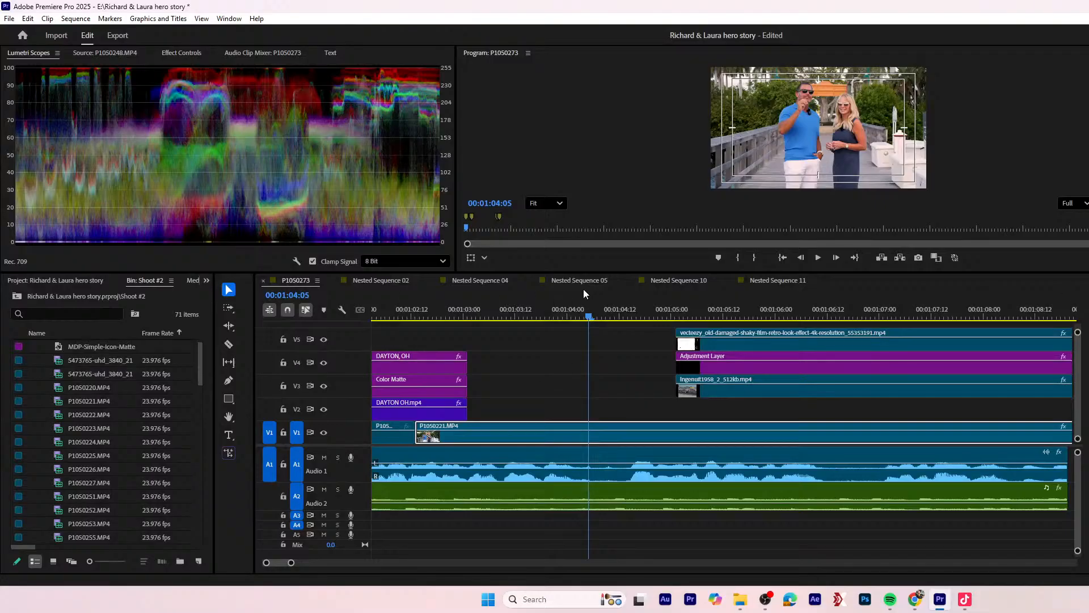
pyautogui.moveTo(586, 271); pyautogui.dragTo(587, 354)
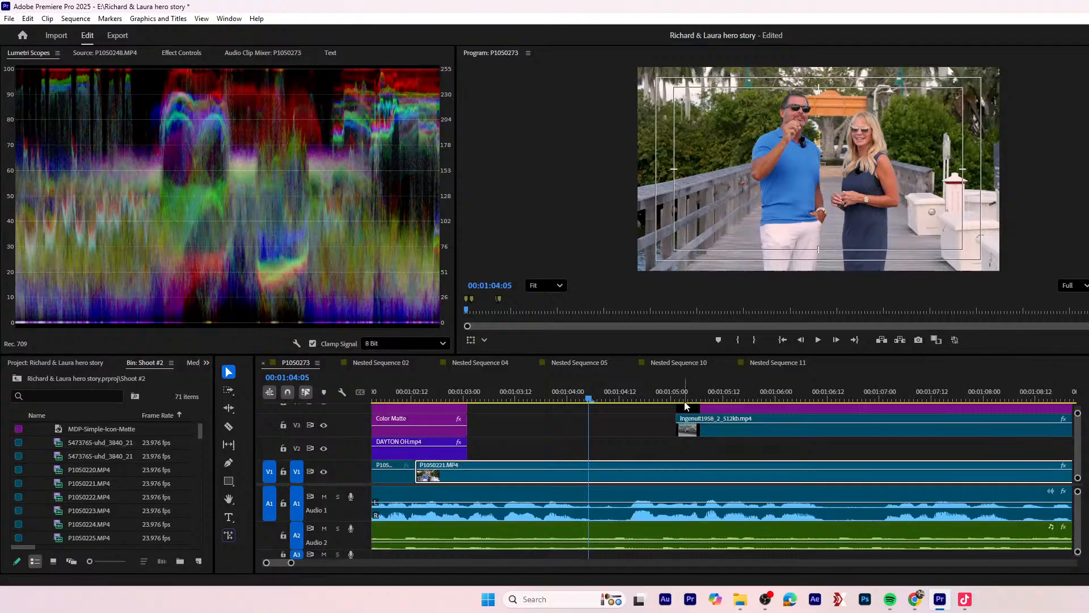
# - Play the interview footage from shortly before 00:01:03:00 up to 00:01:21:00
pyautogui.click(444, 390)
pyautogui.press('space')
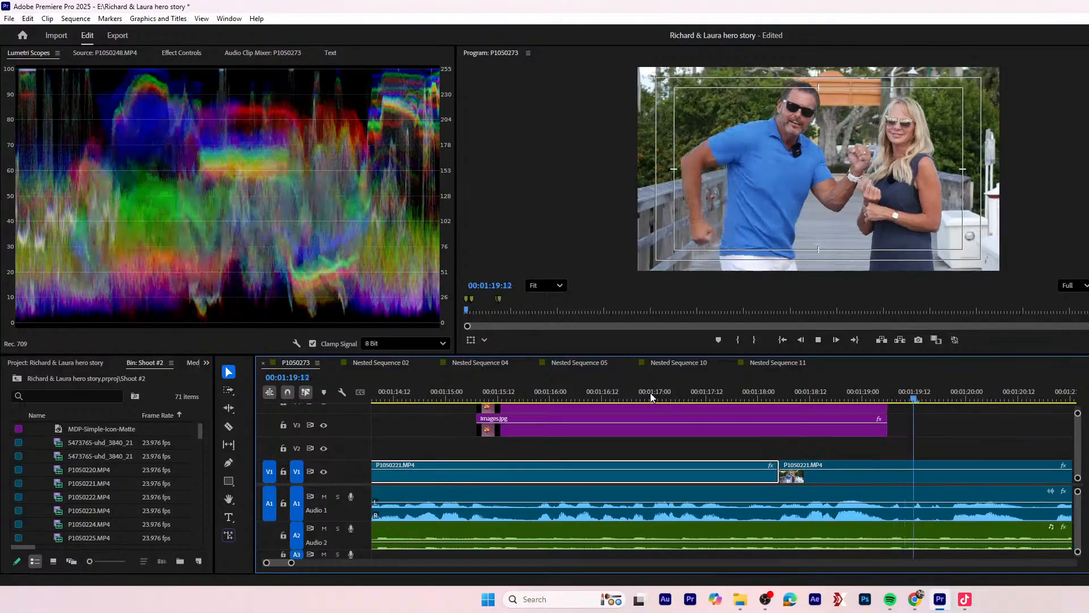
pyautogui.press('space')
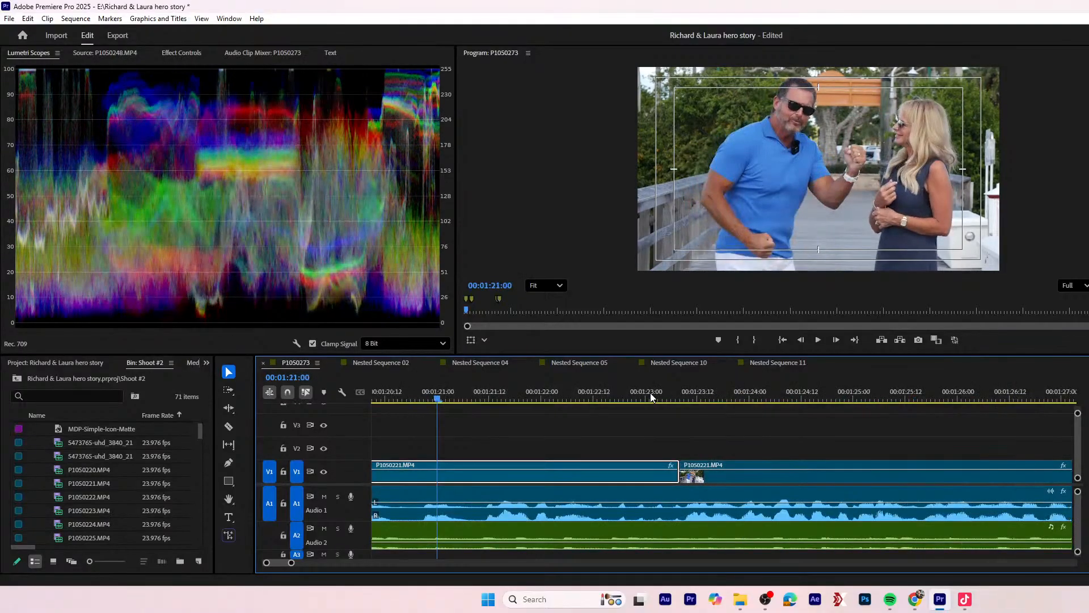
# - Copy the Lumetri Color effect from the first long P1050221.MP4 clip on V1
pyautogui.press('-')
pyautogui.press('-')
pyautogui.press('-')
pyautogui.press('-')
pyautogui.click(524, 487)
pyautogui.click(520, 479)
pyautogui.click(168, 57)
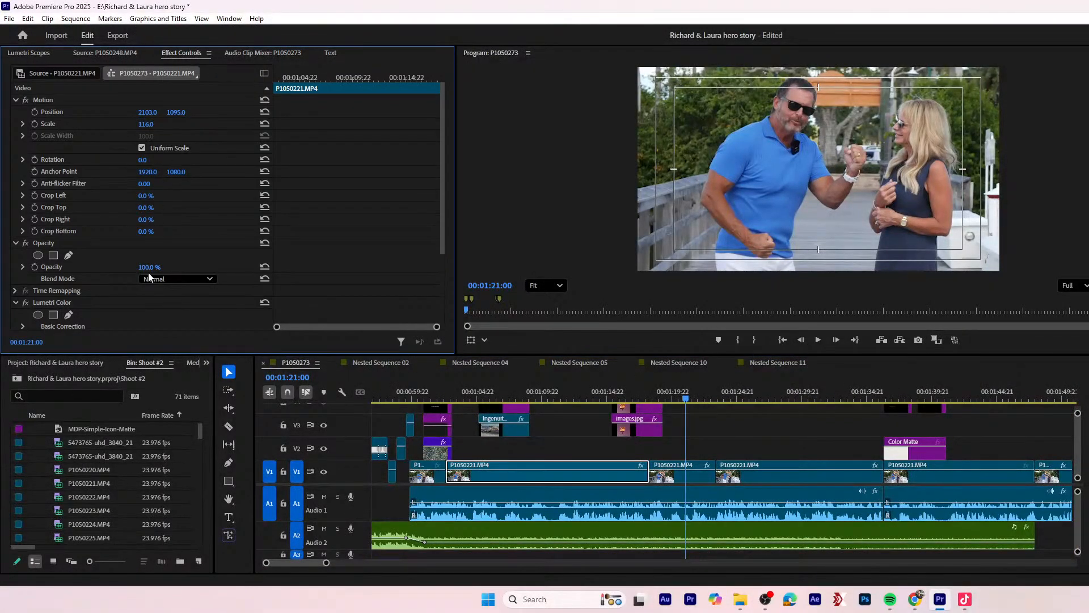
pyautogui.scroll(-2, 148, 272)
pyautogui.rightClick(90, 294)
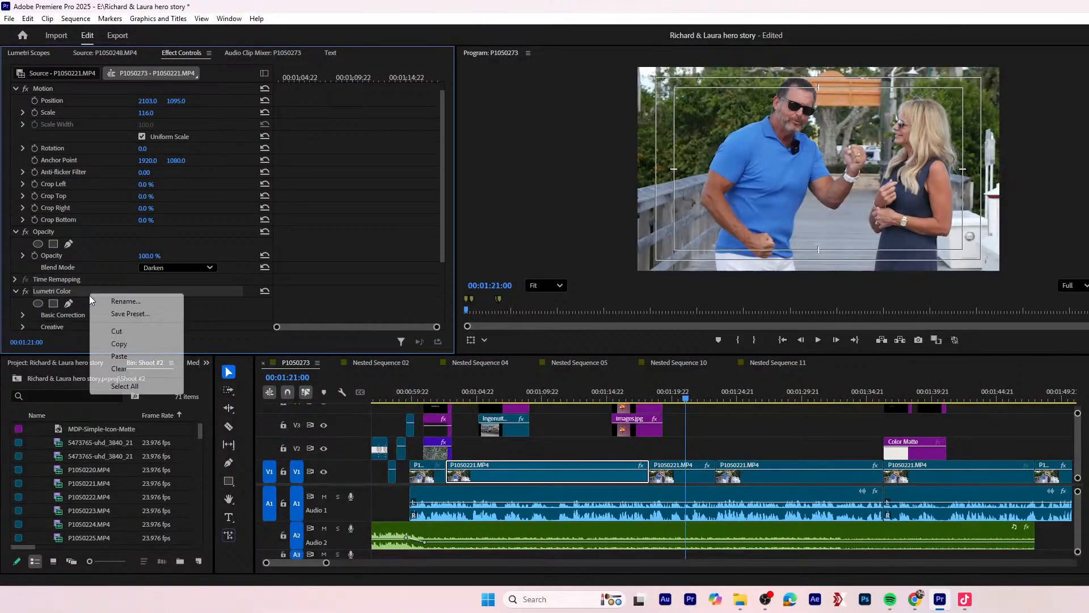
pyautogui.click(139, 345)
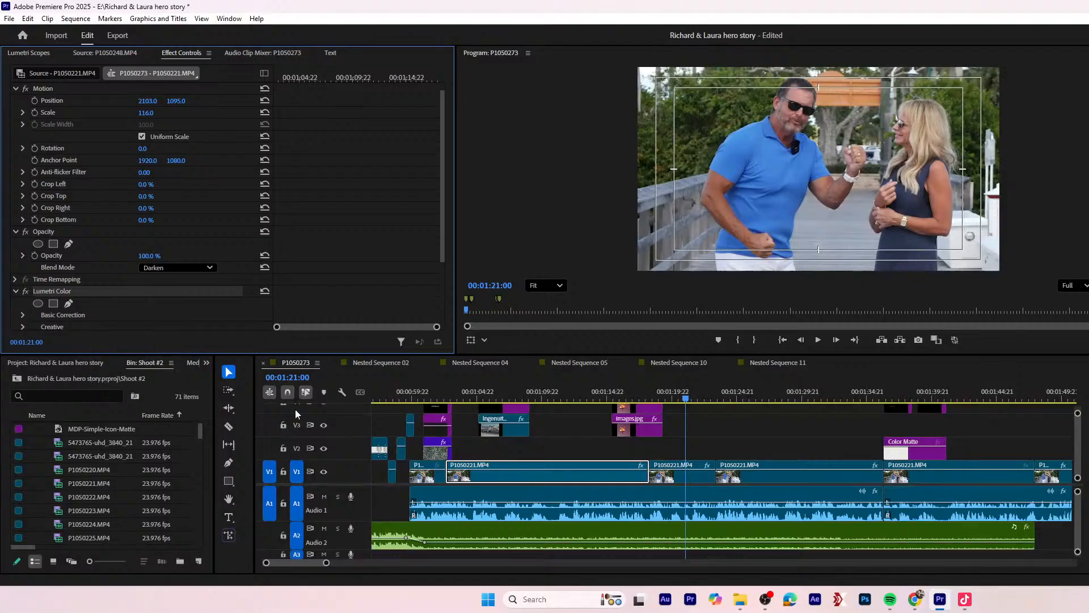
# - Paste the copied Lumetri Color effect onto each of the following P1050221.MP4 interview clips on V1
pyautogui.click(692, 482)
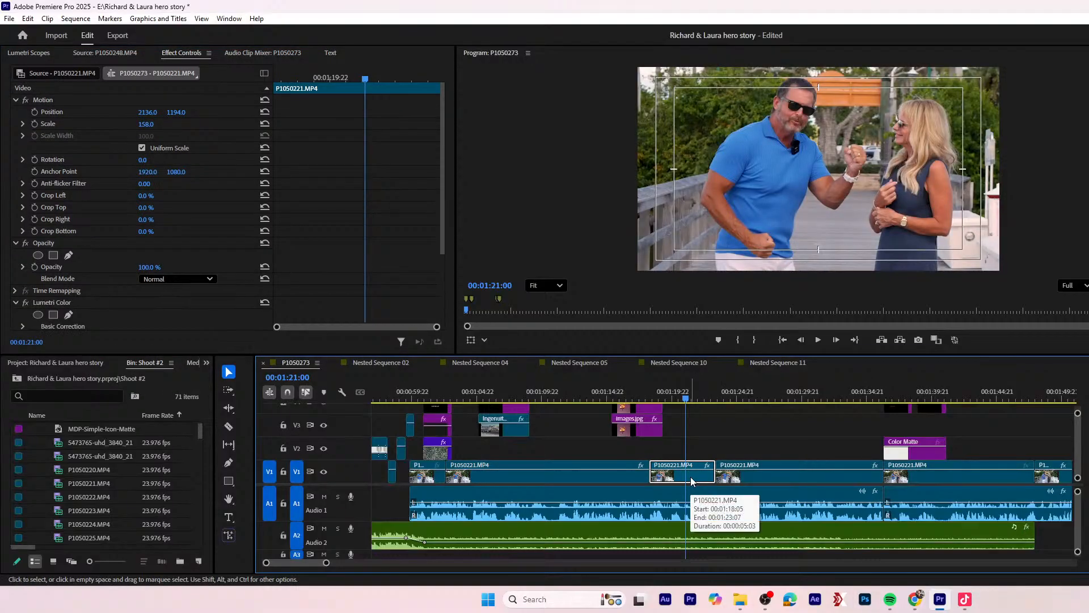
pyautogui.press('space')
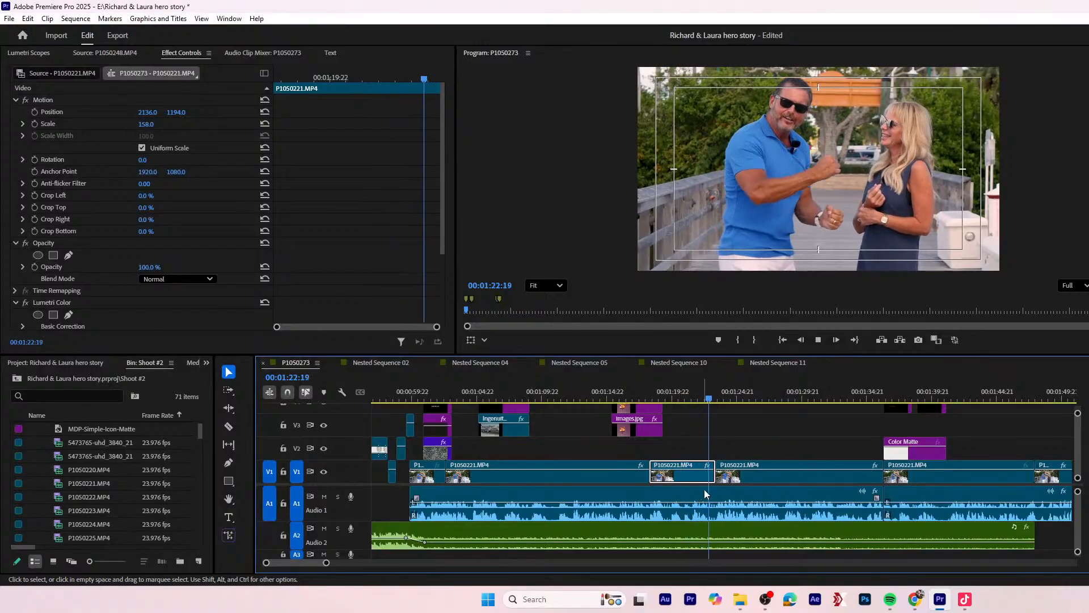
pyautogui.click(752, 474)
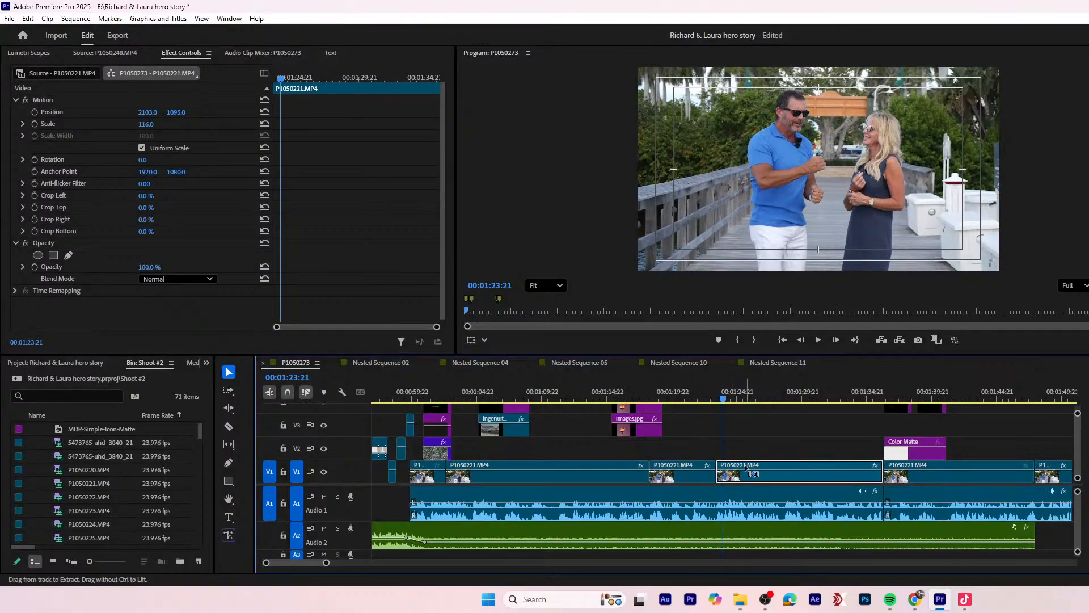
pyautogui.press('space')
pyautogui.press('space')
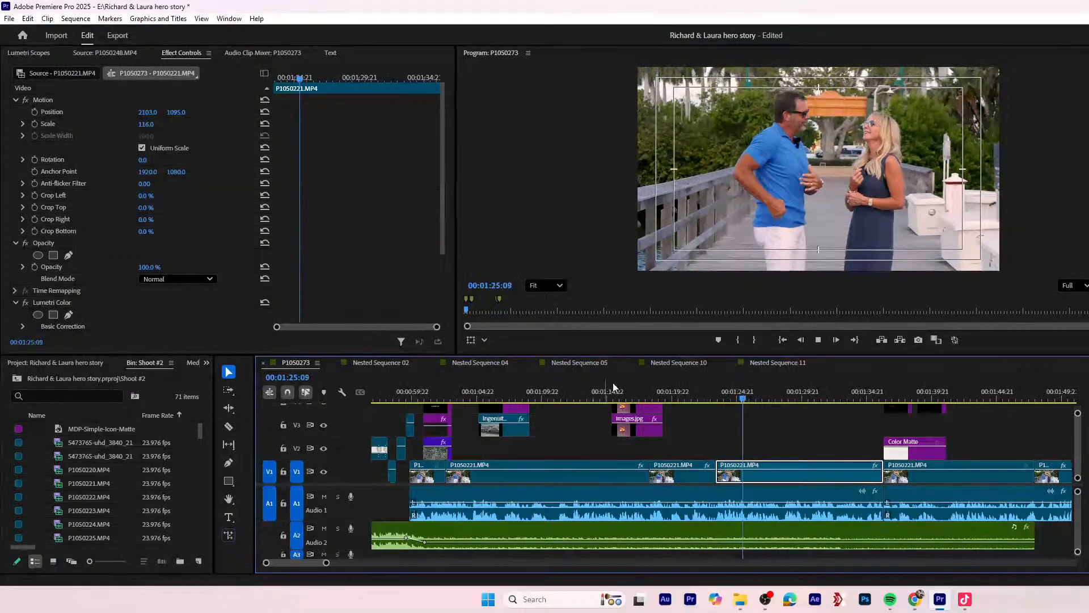
pyautogui.click(918, 474)
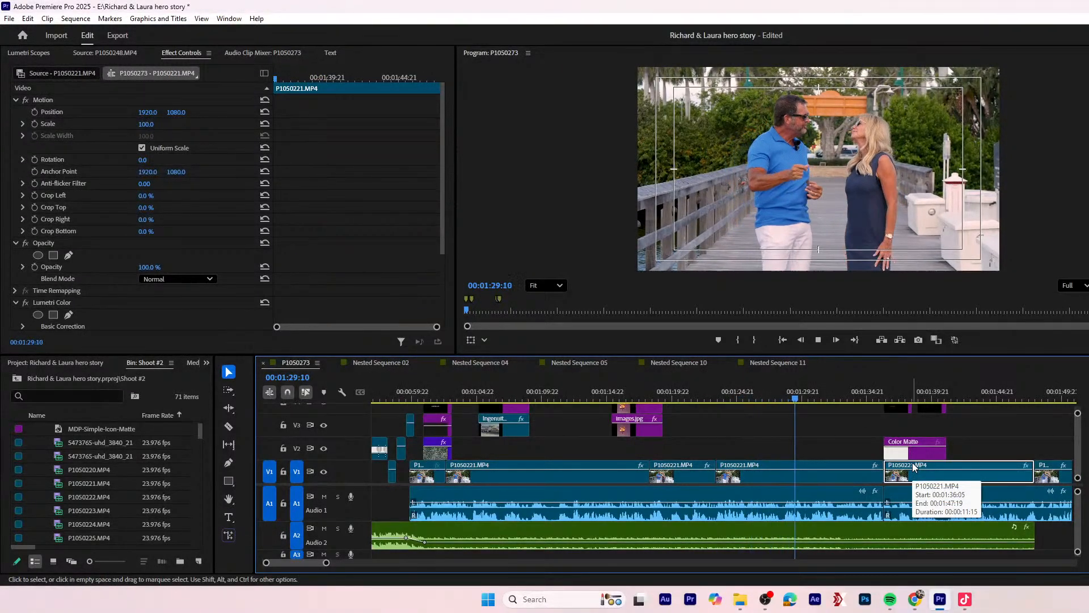
pyautogui.moveTo(940, 600)
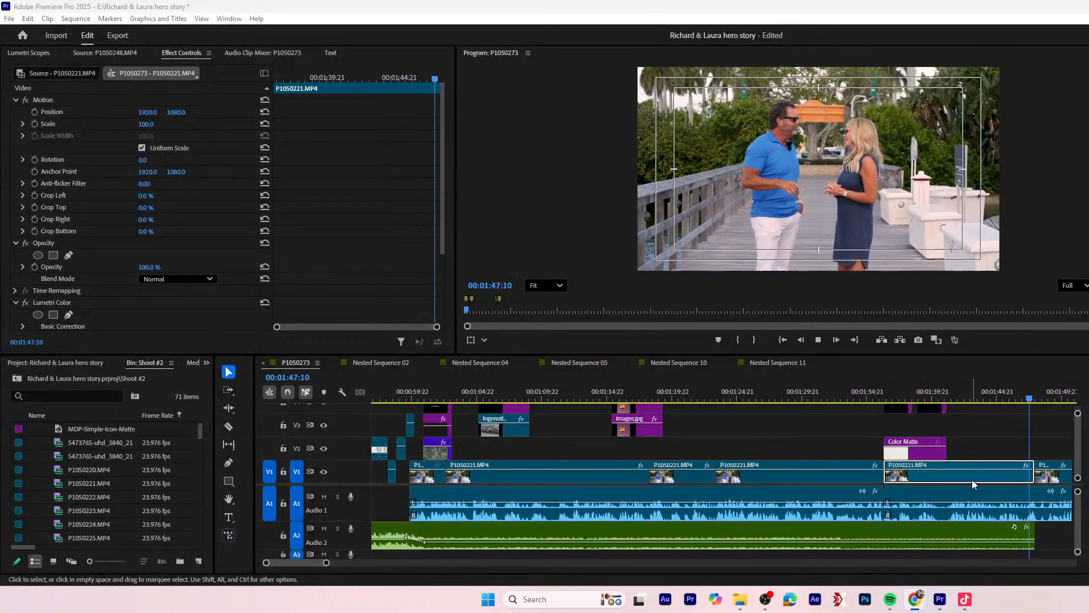
pyautogui.click(488, 480)
pyautogui.hotkey('ctrl', 'v')
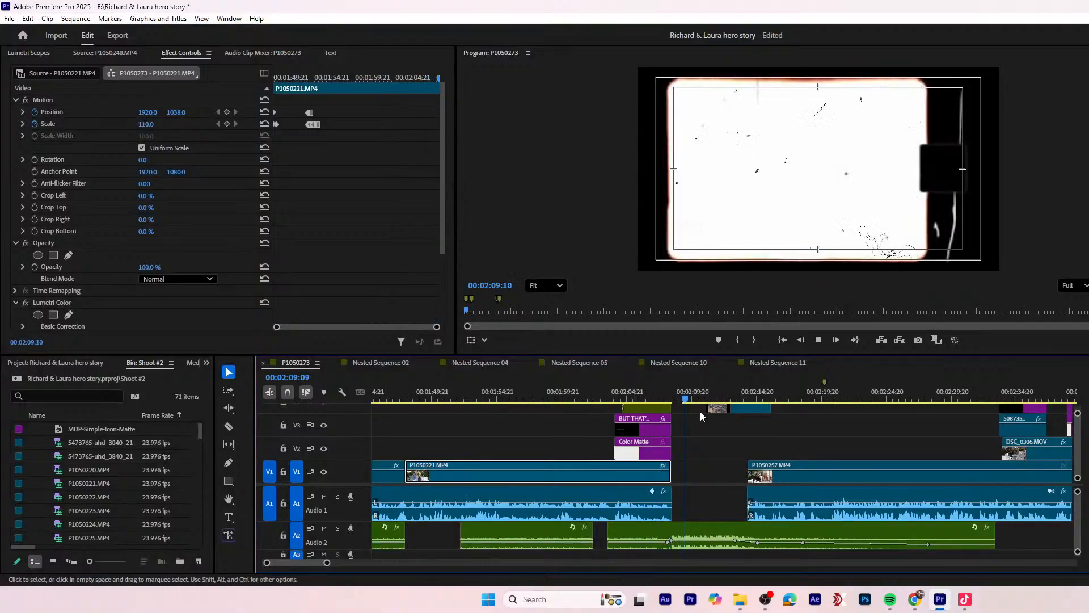
# - Play the section from the title at 00:02:06:03, return to 00:02:09:08, and open the Chrysler-Plymouth commercial clip in the Source Monitor
pyautogui.click(642, 399)
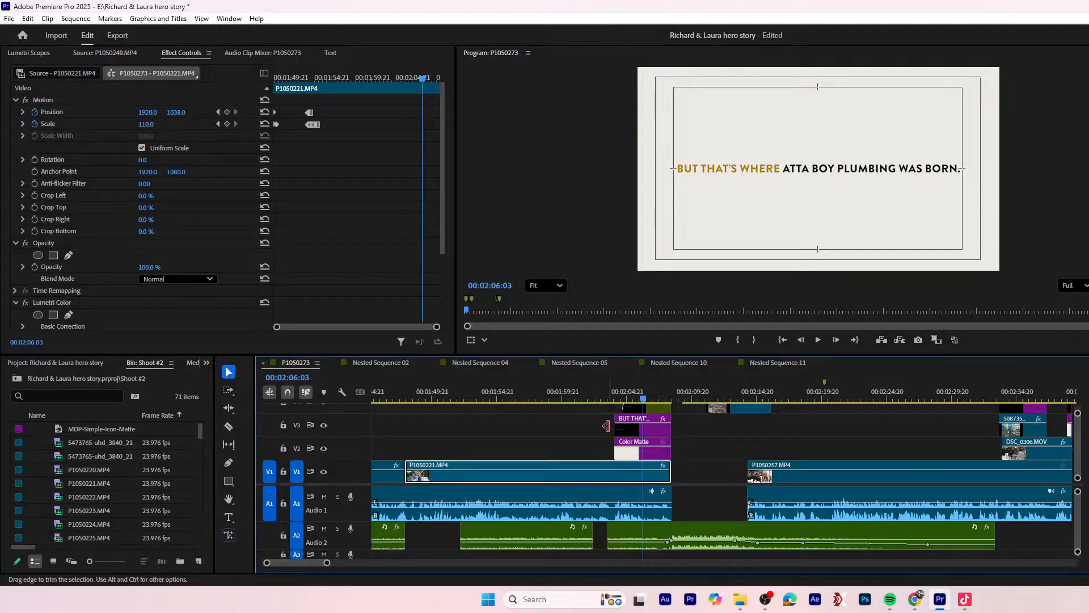
pyautogui.press('space')
pyautogui.press('-')
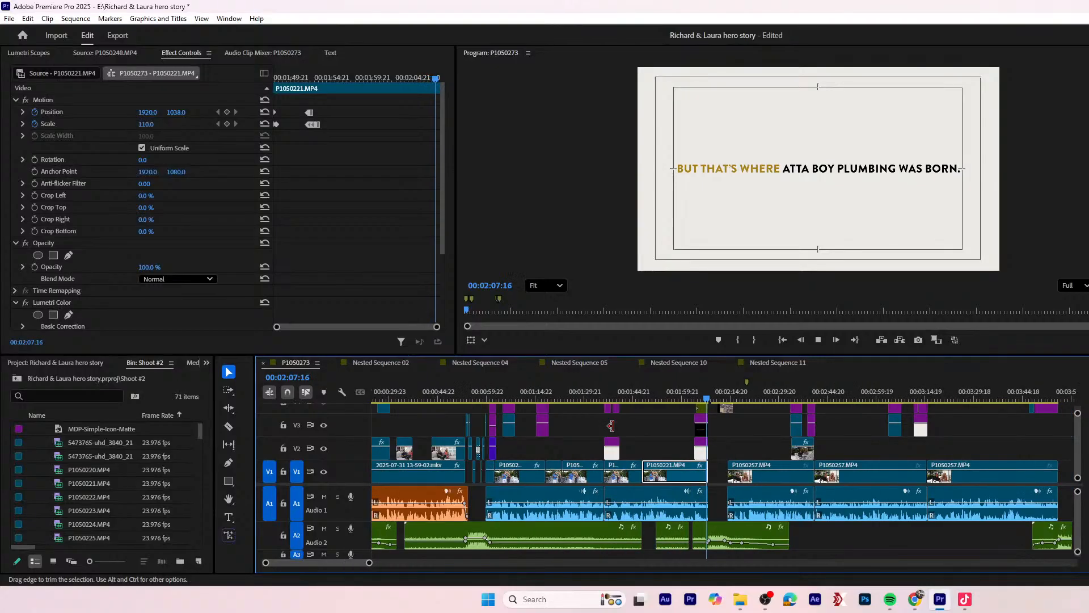
pyautogui.press('=')
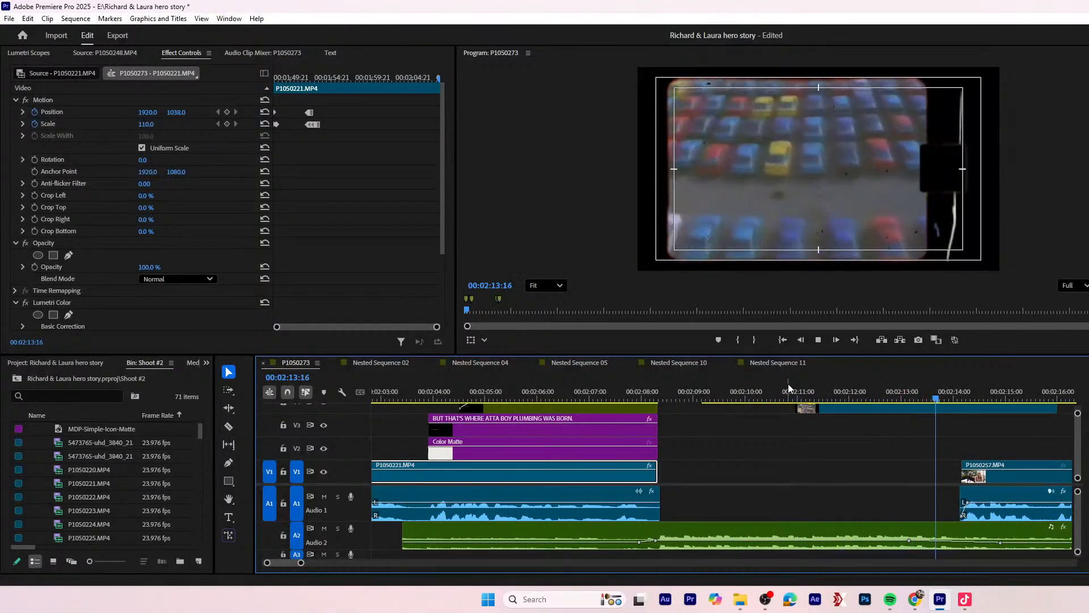
pyautogui.moveTo(805, 386); pyautogui.dragTo(711, 391)
pyautogui.doubleClick(853, 406)
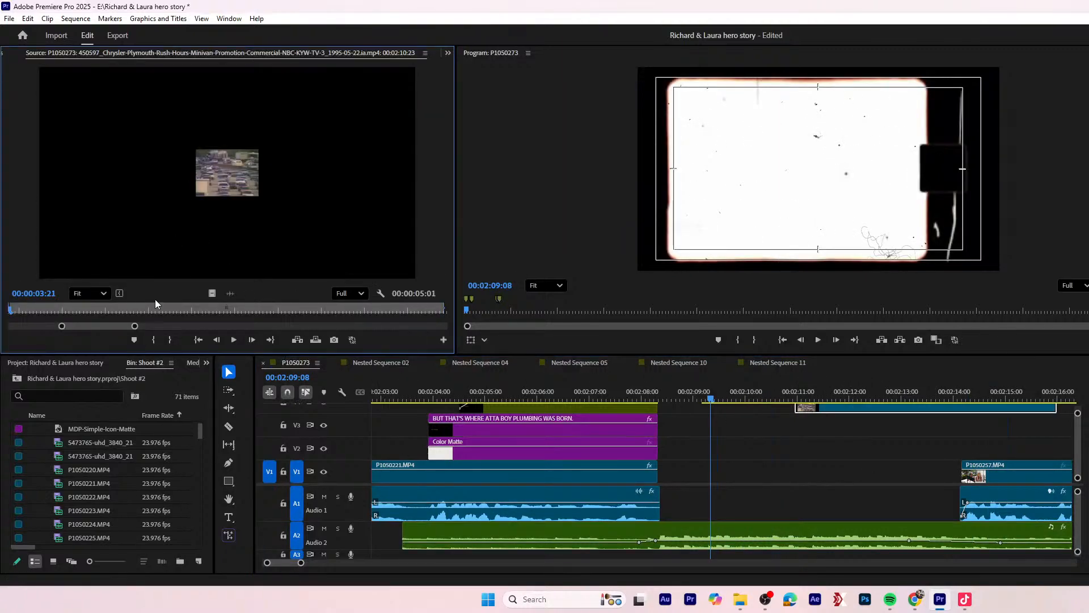
# - Try searching the Shoot #2 bin for CHRY, then clear the search
pyautogui.click(85, 396)
pyautogui.write('CHRY')
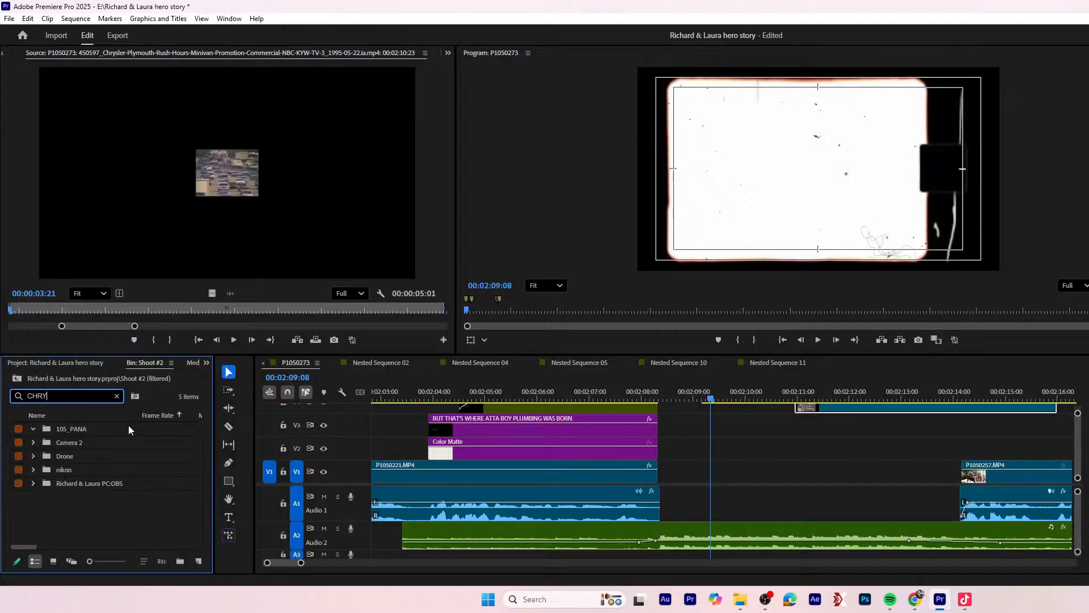
pyautogui.press('BackSpace')
pyautogui.press('BackSpace')
pyautogui.press('BackSpace')
pyautogui.press('BackSpace')
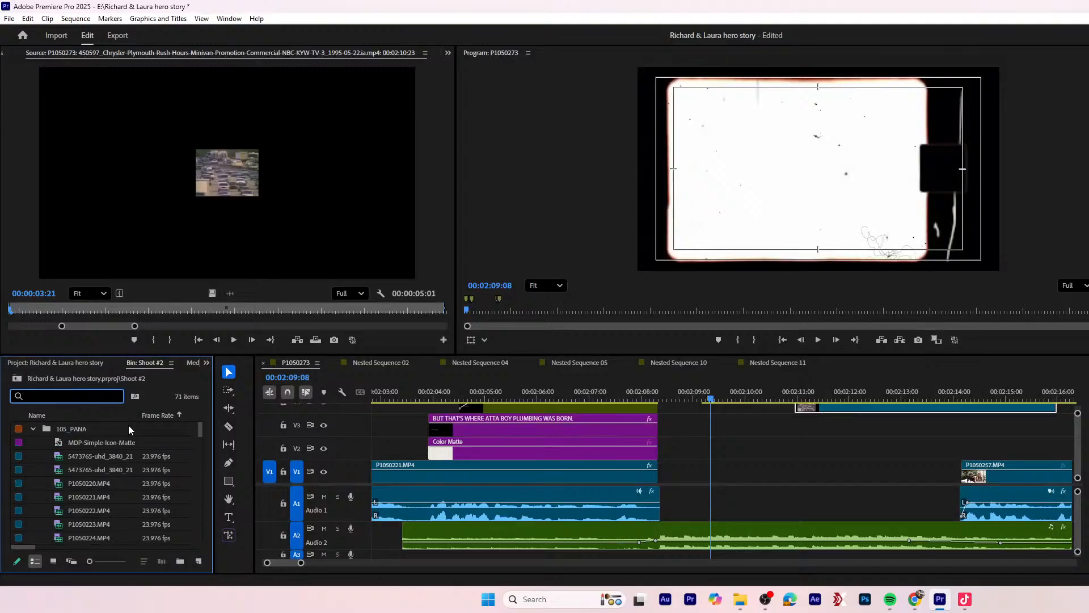
# - Search the whole project for CHRY and open the original Chrysler-Plymouth Rush Hours commercial in the Source Monitor
pyautogui.click(74, 365)
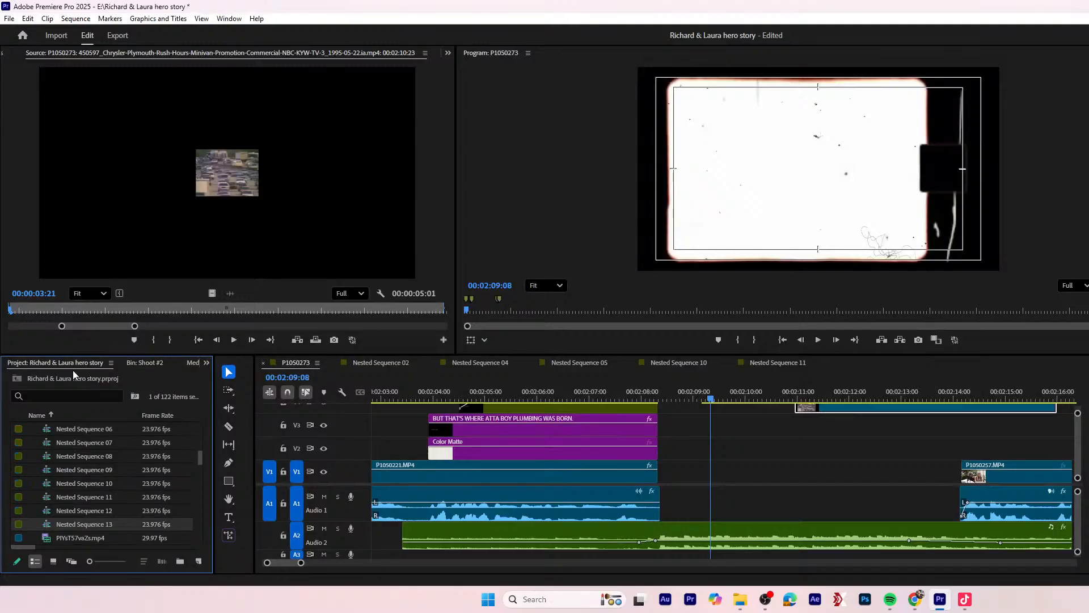
pyautogui.click(54, 392)
pyautogui.write('CHRY')
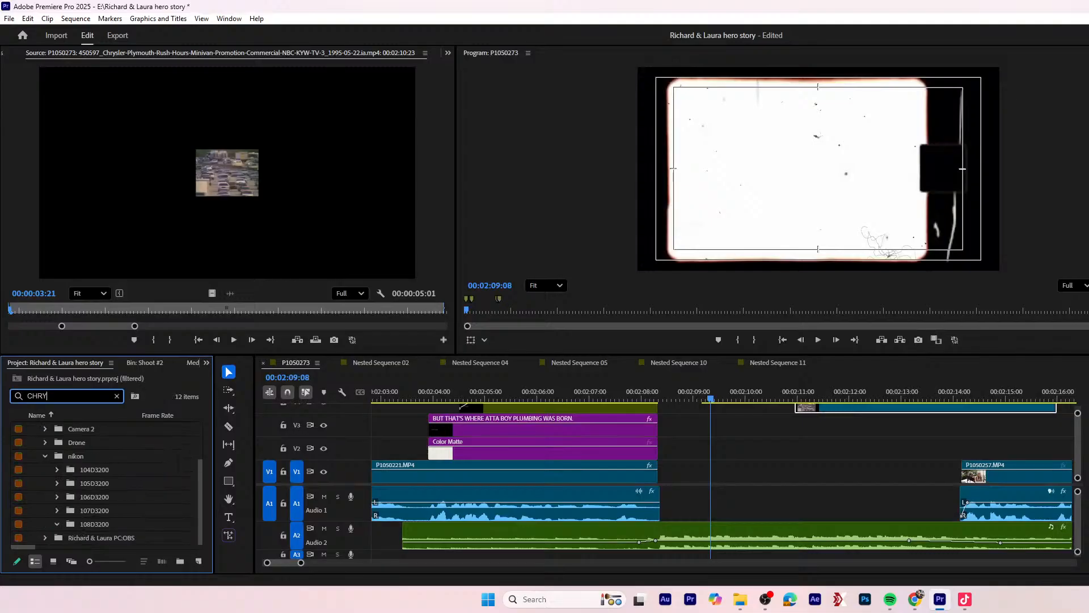
pyautogui.moveTo(198, 481); pyautogui.dragTo(202, 411)
pyautogui.doubleClick(91, 428)
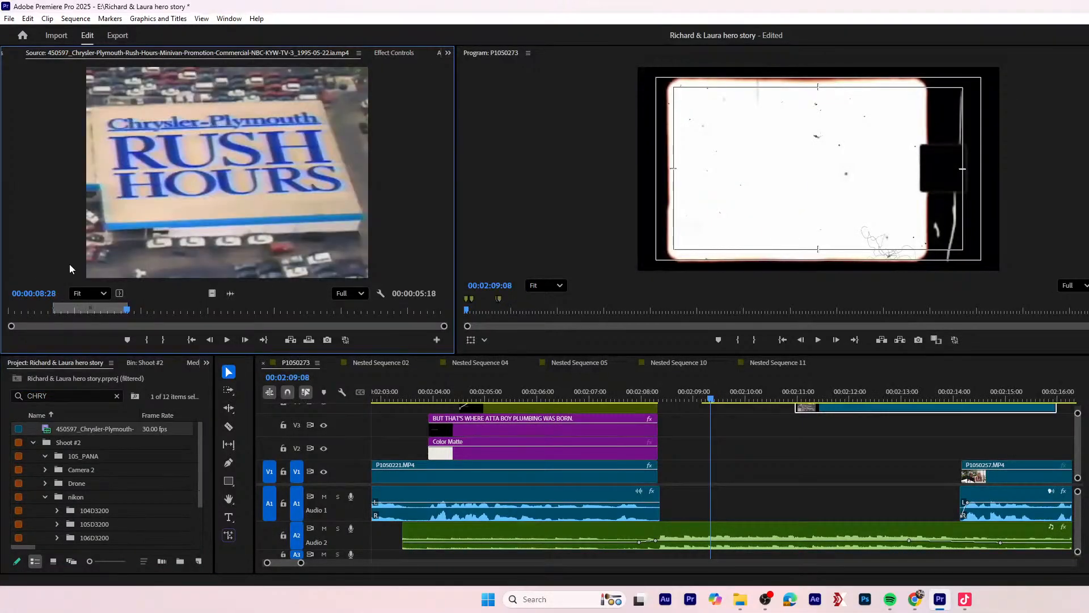
# - Mark the highway interchange shot in the Chrysler-Plymouth source as a 24-frame selection with its out point at 00:00:03:22
pyautogui.moveTo(163, 314); pyautogui.dragTo(50, 316)
pyautogui.press('space')
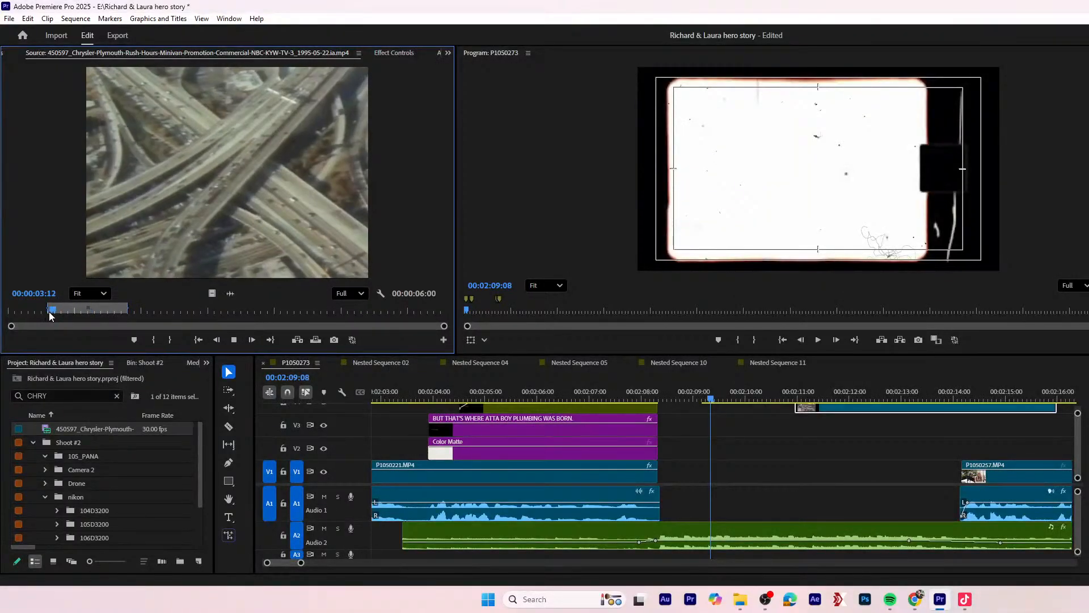
pyautogui.press('space')
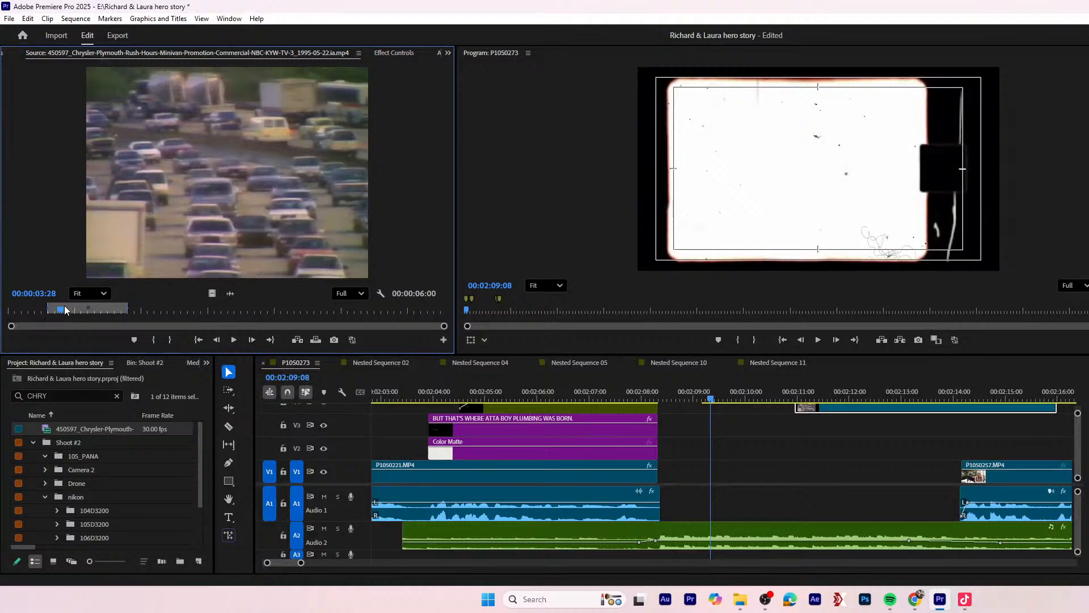
pyautogui.moveTo(59, 312); pyautogui.dragTo(56, 313)
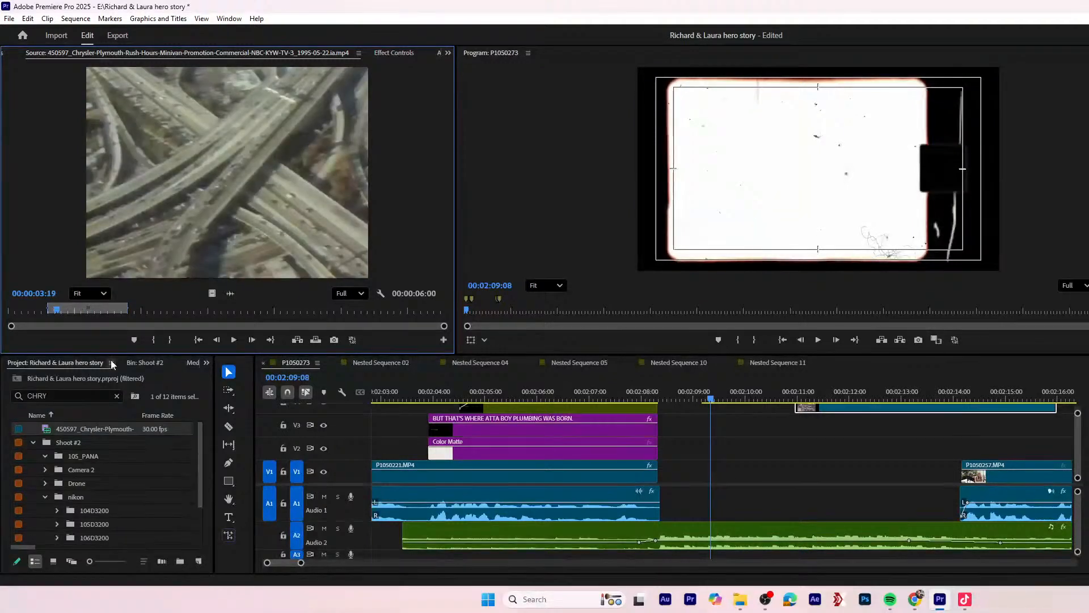
pyautogui.press('Right')
pyautogui.press('Right')
pyautogui.press('Right')
pyautogui.press('Right')
pyautogui.press('Left')
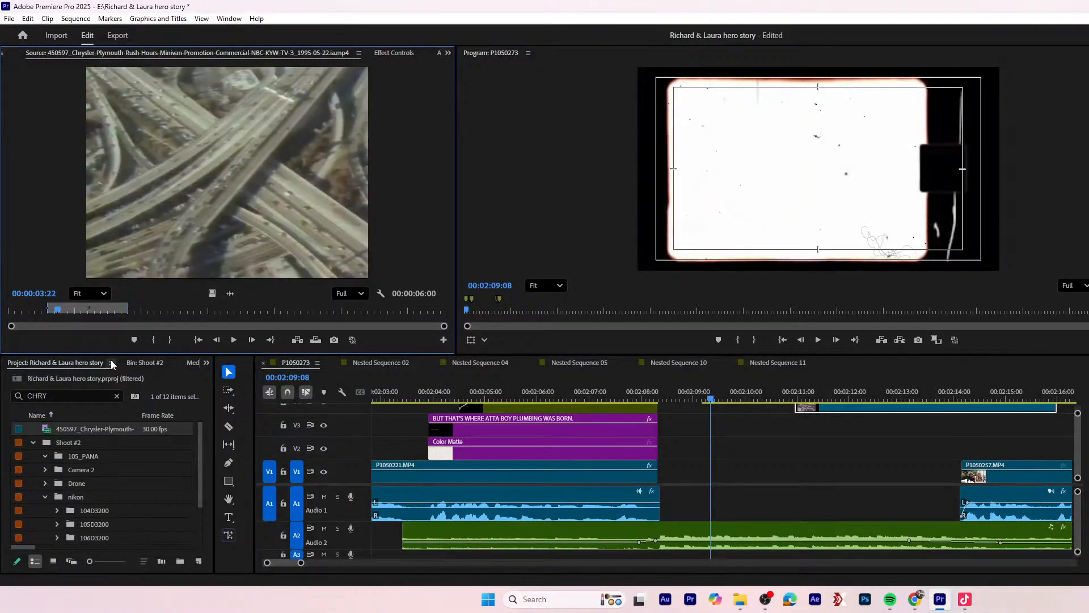
pyautogui.press('o')
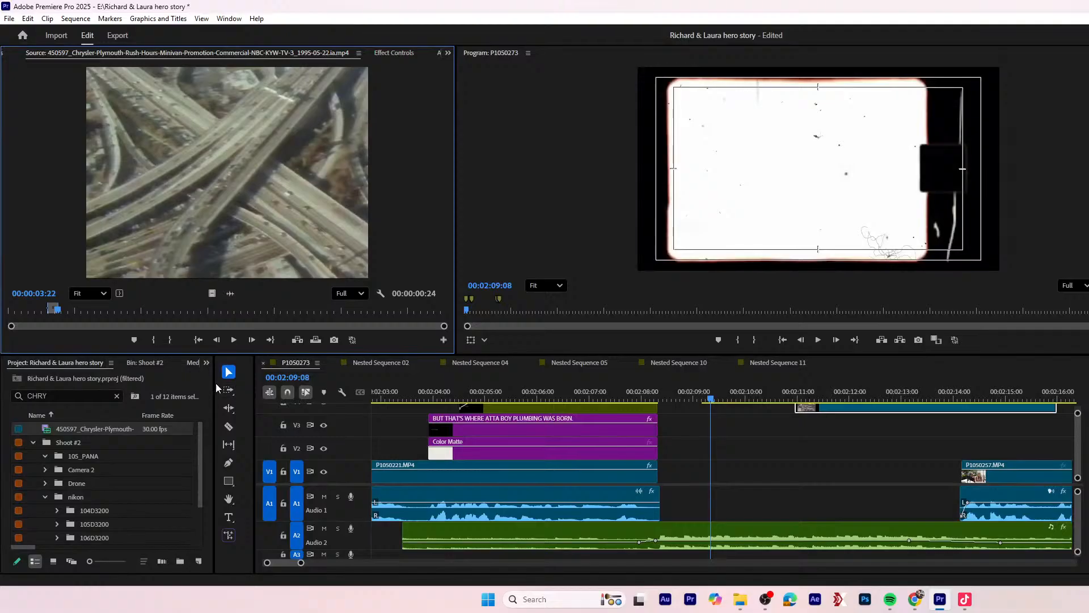
# - Place the marked interchange shot, video only, on V4 directly before the existing Chrysler-Plymouth clip and play it
pyautogui.moveTo(212, 293); pyautogui.dragTo(764, 430)
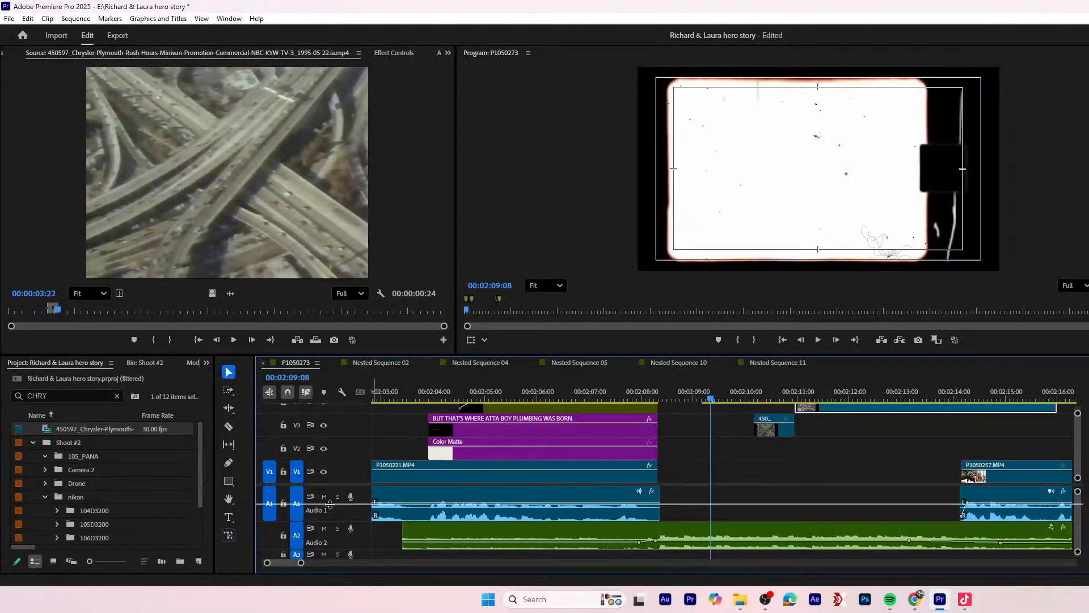
pyautogui.scroll(1, 793, 420)
pyautogui.moveTo(767, 448); pyautogui.dragTo(764, 435)
pyautogui.press('space')
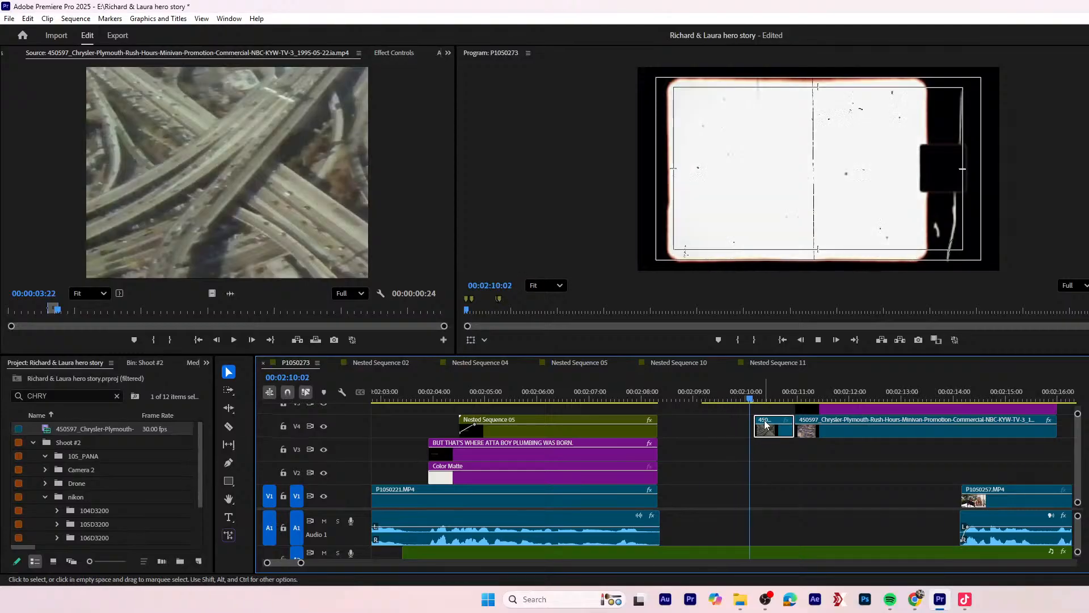
pyautogui.moveTo(763, 393)
pyautogui.mouseDown()
pyautogui.moveTo(735, 393)
pyautogui.moveTo(766, 395)
pyautogui.mouseUp()
pyautogui.press('space')
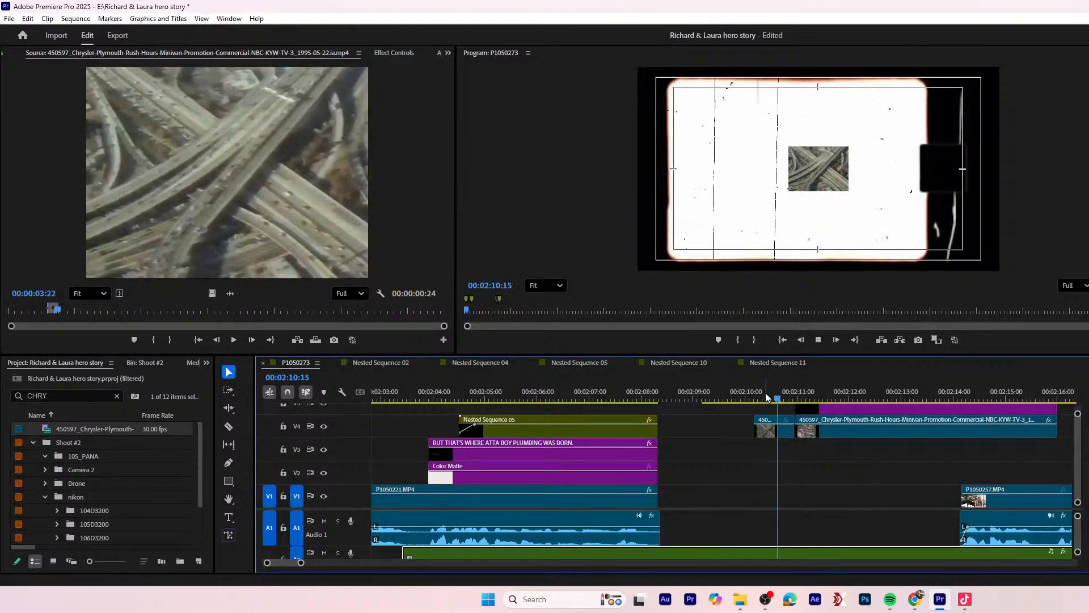
# - Check the interchange shot against the music and trim its start on V4 to 00:02:10:05
pyautogui.click(766, 394)
pyautogui.click(766, 397)
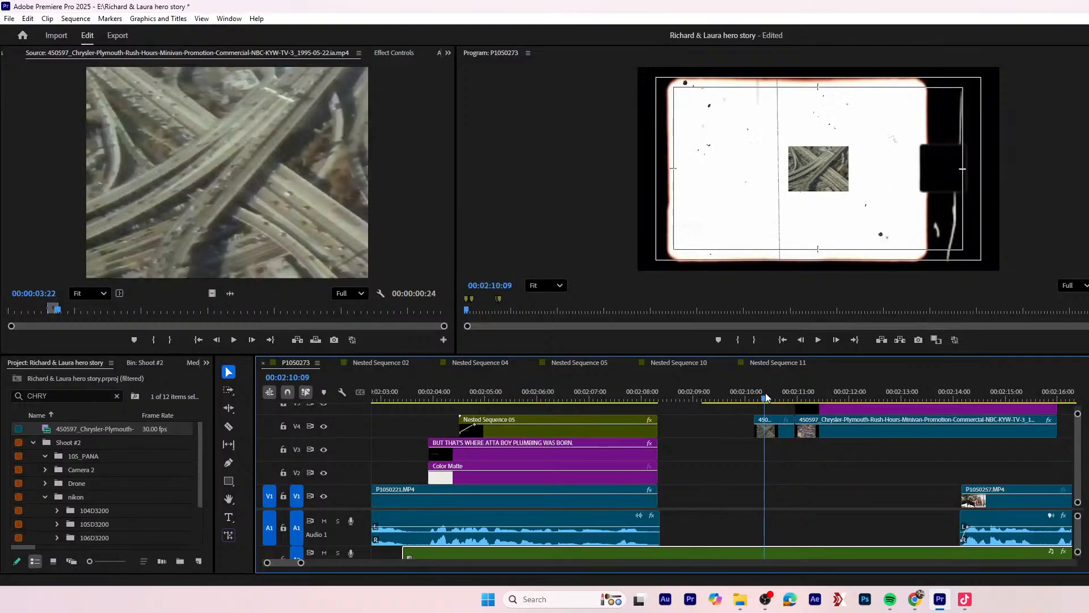
pyautogui.press('space')
pyautogui.click(760, 398)
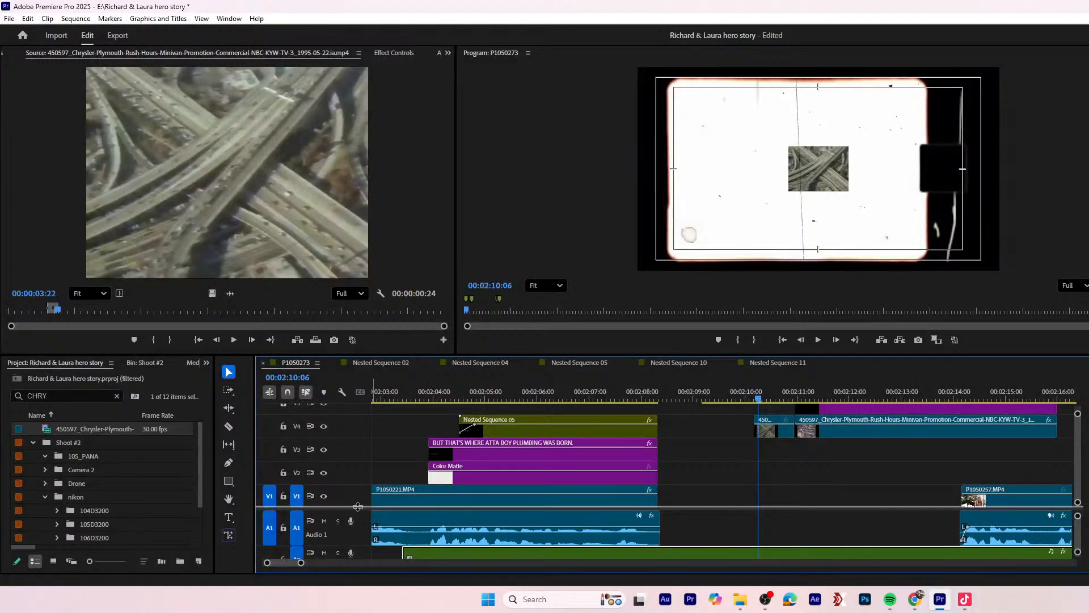
pyautogui.scroll(-1, 363, 488)
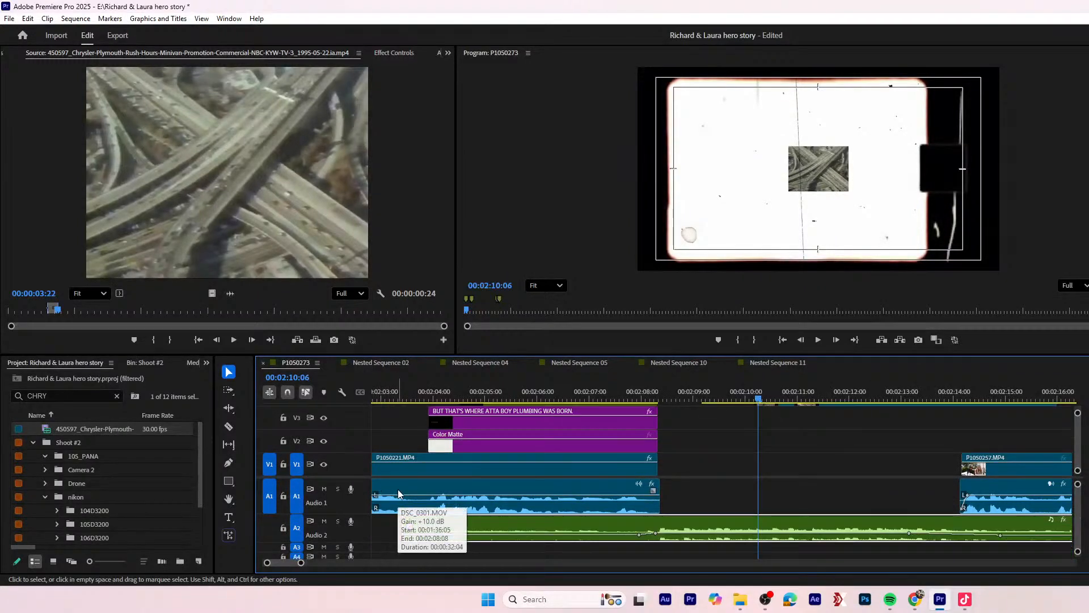
pyautogui.press('=')
pyautogui.press('=')
pyautogui.press('=')
pyautogui.moveTo(714, 388); pyautogui.dragTo(709, 390)
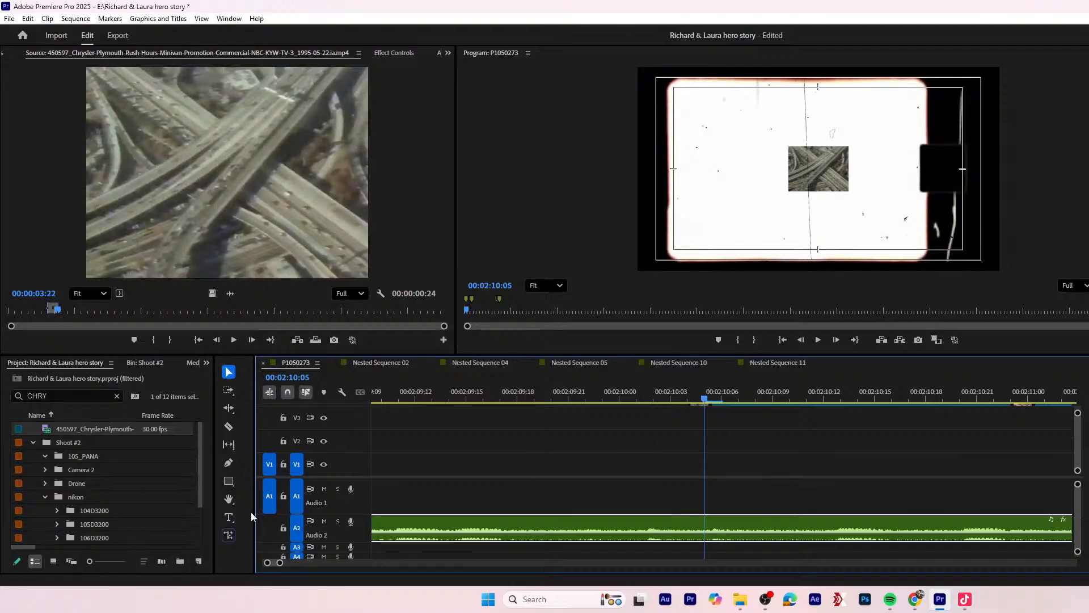
pyautogui.moveTo(325, 523); pyautogui.dragTo(325, 535)
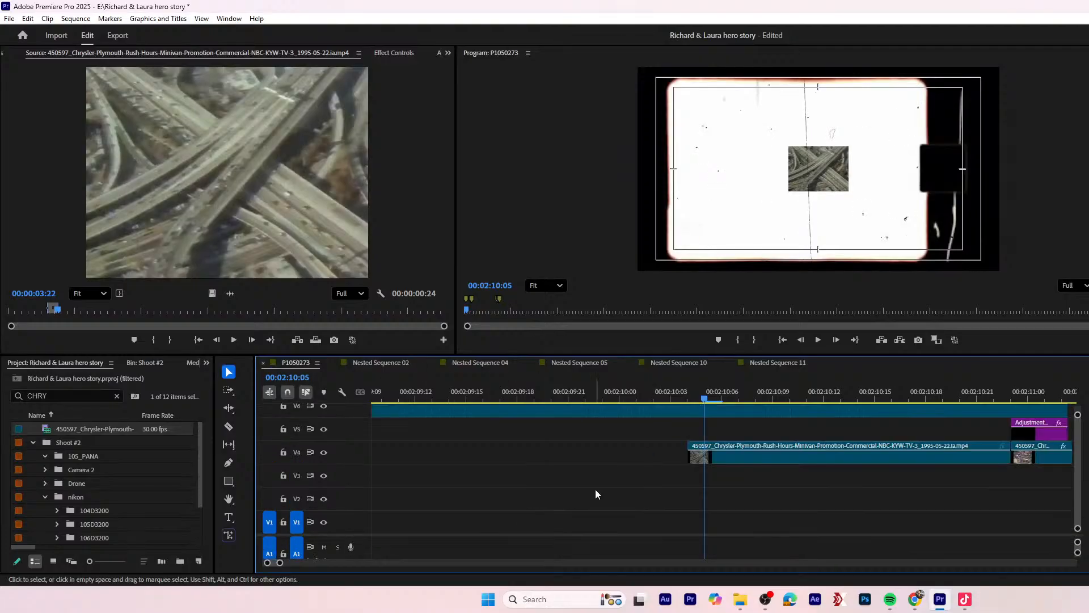
pyautogui.moveTo(697, 454); pyautogui.dragTo(714, 454)
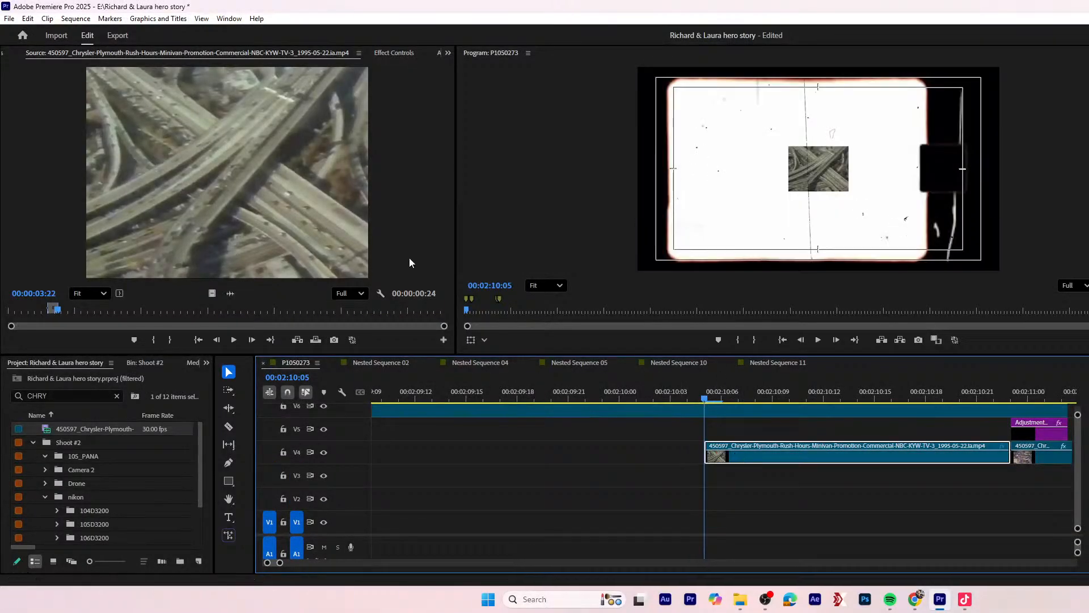
# - Scale the interchange clip to 480 and shift its horizontal position to about 1732 to fit the film frame
pyautogui.click(404, 51)
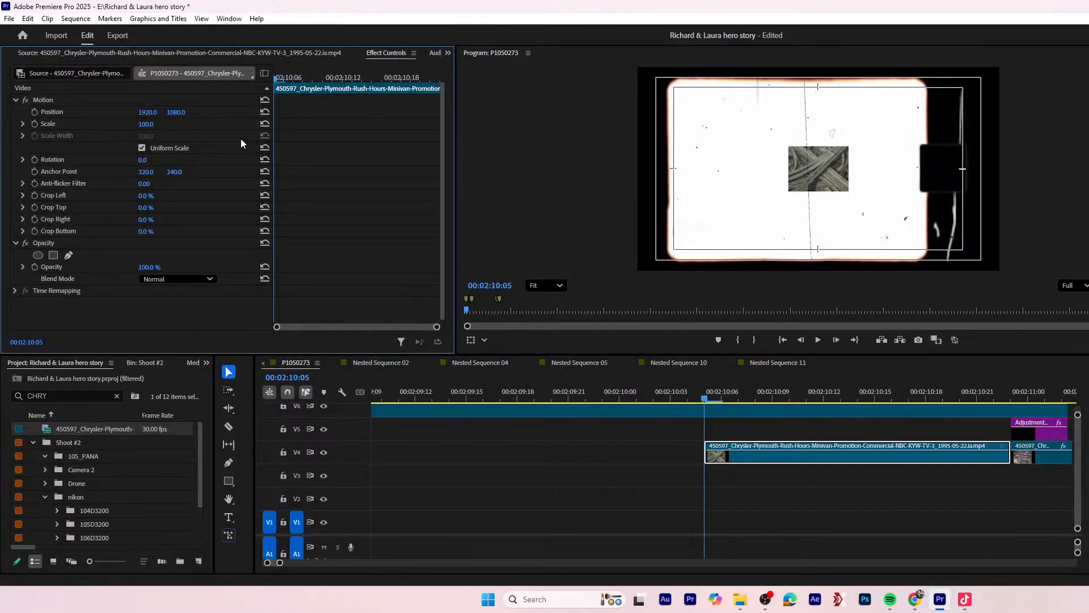
pyautogui.moveTo(147, 125); pyautogui.dragTo(363, 124)
pyautogui.moveTo(146, 112); pyautogui.dragTo(39, 111)
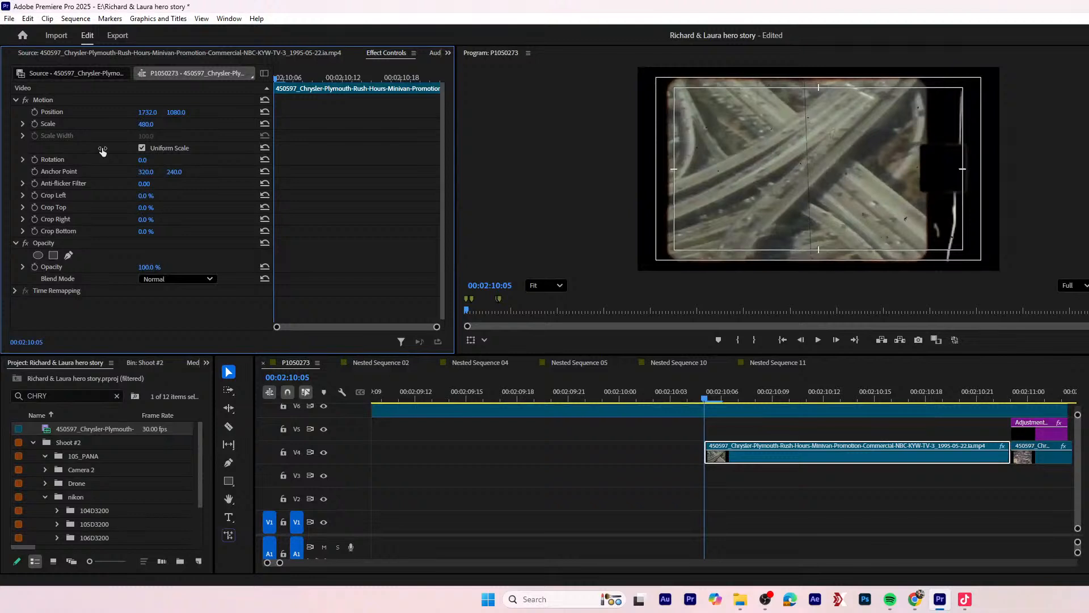
pyautogui.click(179, 111)
pyautogui.click(920, 490)
# - Play the commercial footage around 00:02:13:04 and examine the surrounding clips and music on the timeline
pyautogui.press('space')
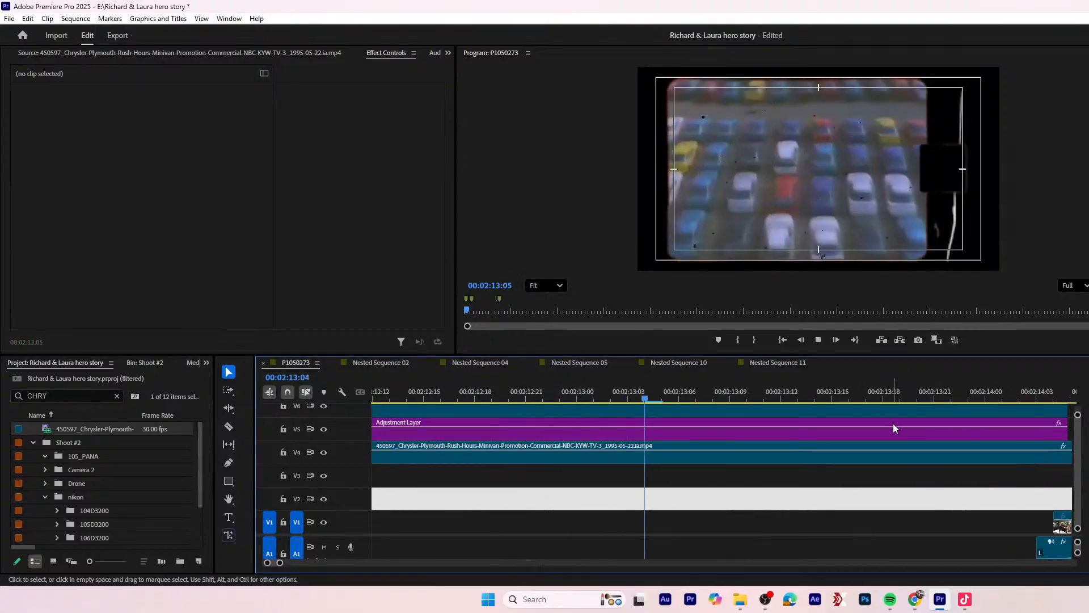
pyautogui.press('space')
pyautogui.click(655, 393)
pyautogui.press('space')
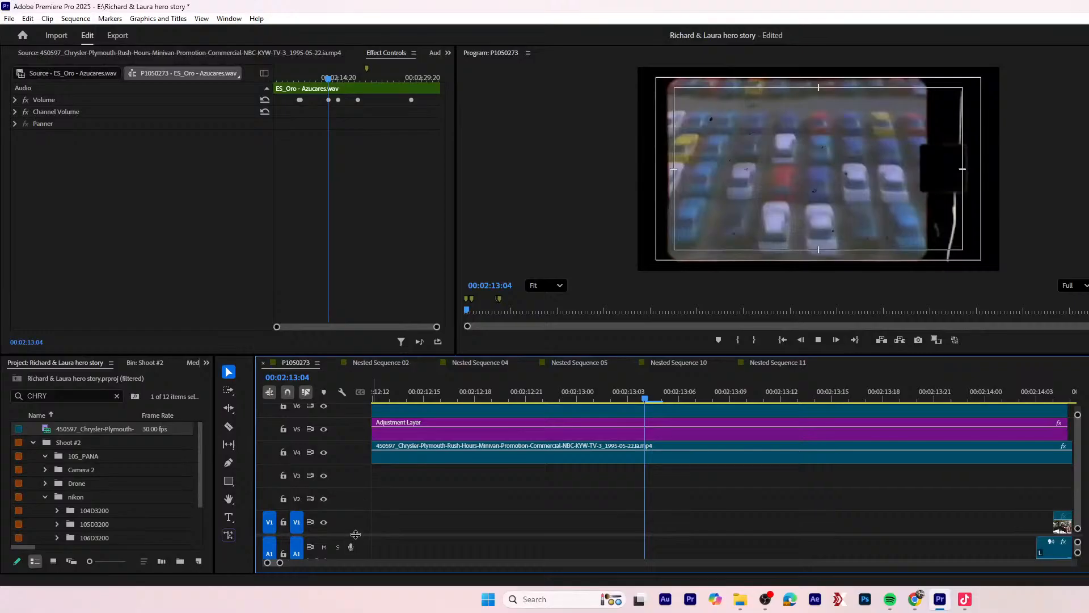
pyautogui.moveTo(353, 536); pyautogui.dragTo(348, 479)
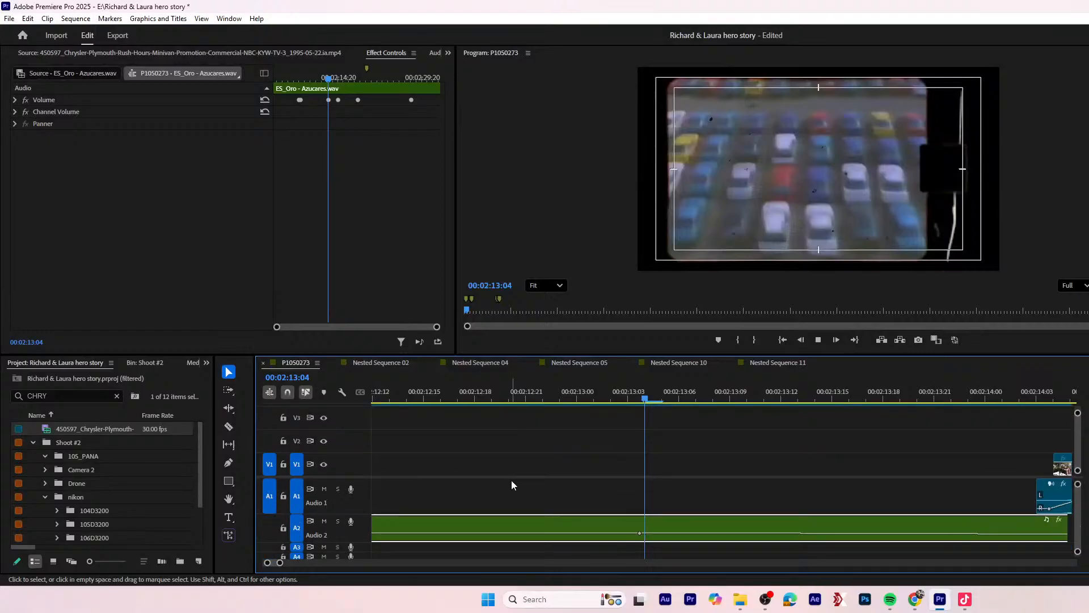
pyautogui.click(654, 463)
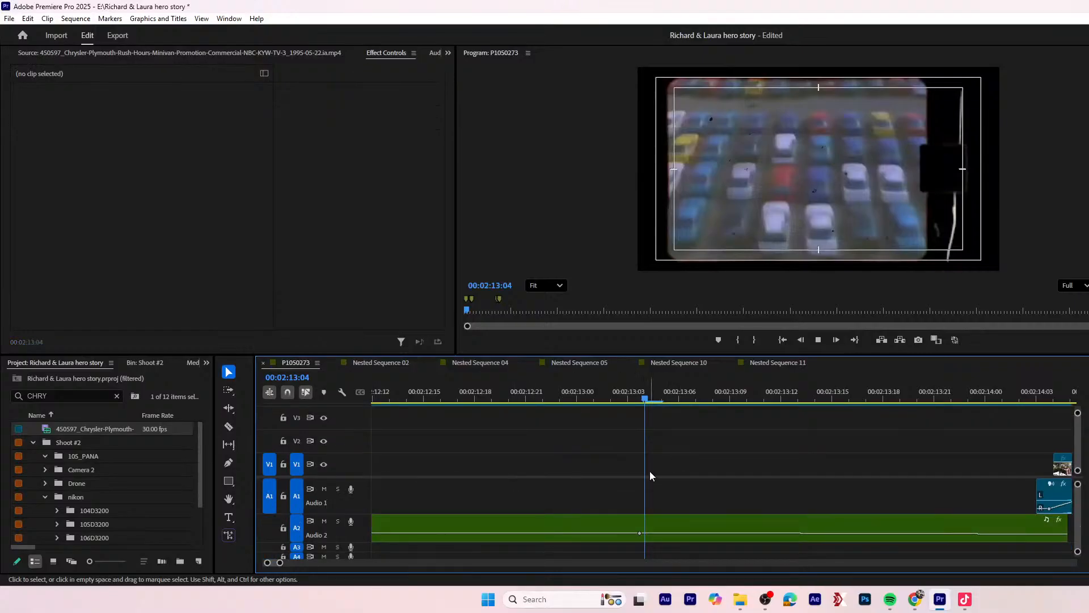
pyautogui.press('-')
pyautogui.press('-')
pyautogui.press('-')
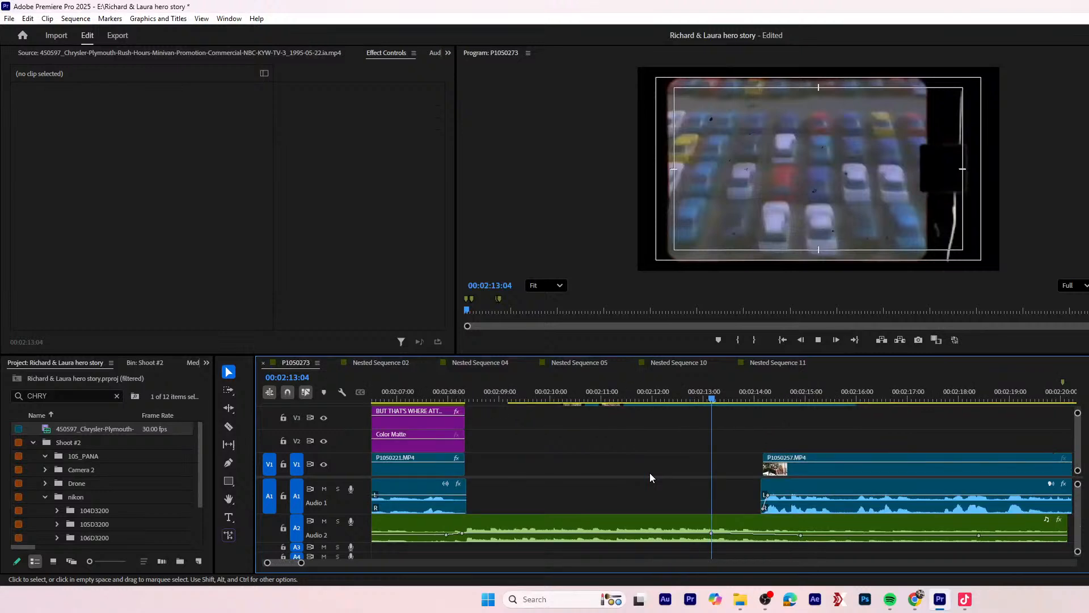
pyautogui.click(819, 338)
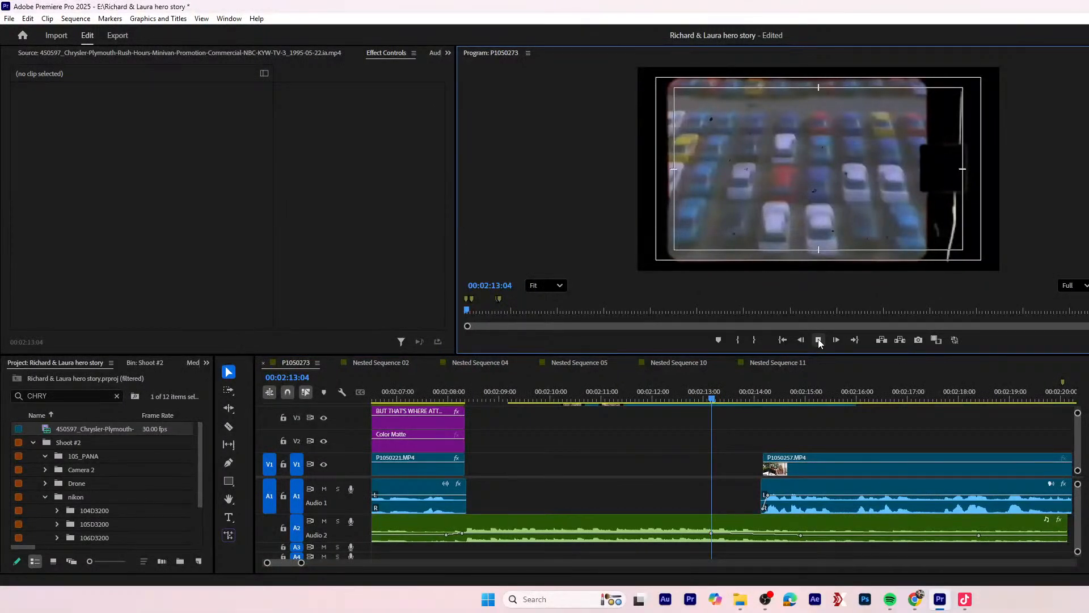
pyautogui.click(668, 451)
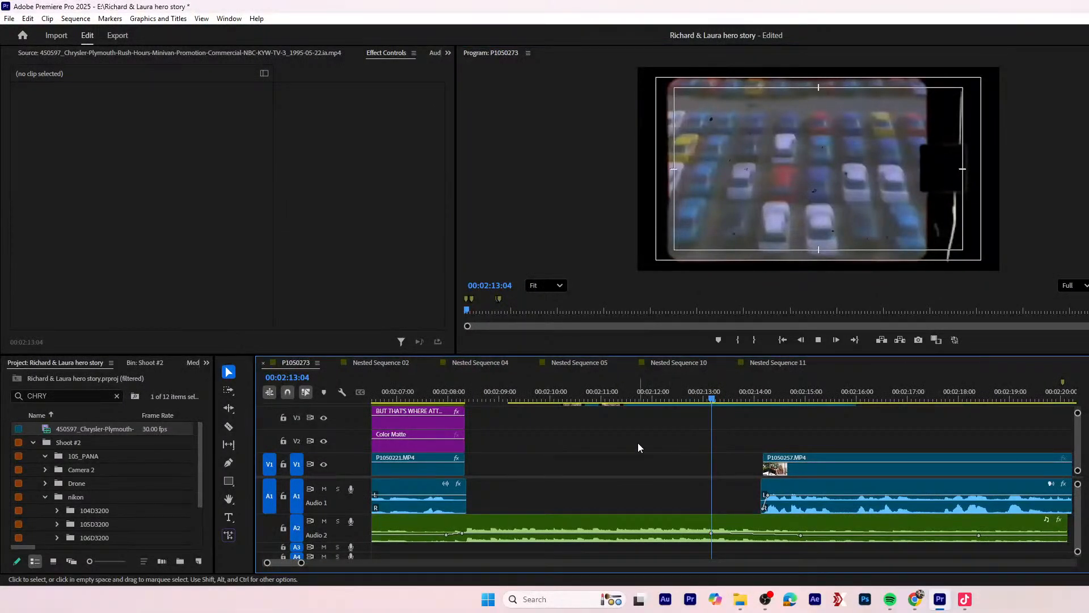
# - Visit the home screen, return to the sequence, and save the project
pyautogui.click(23, 35)
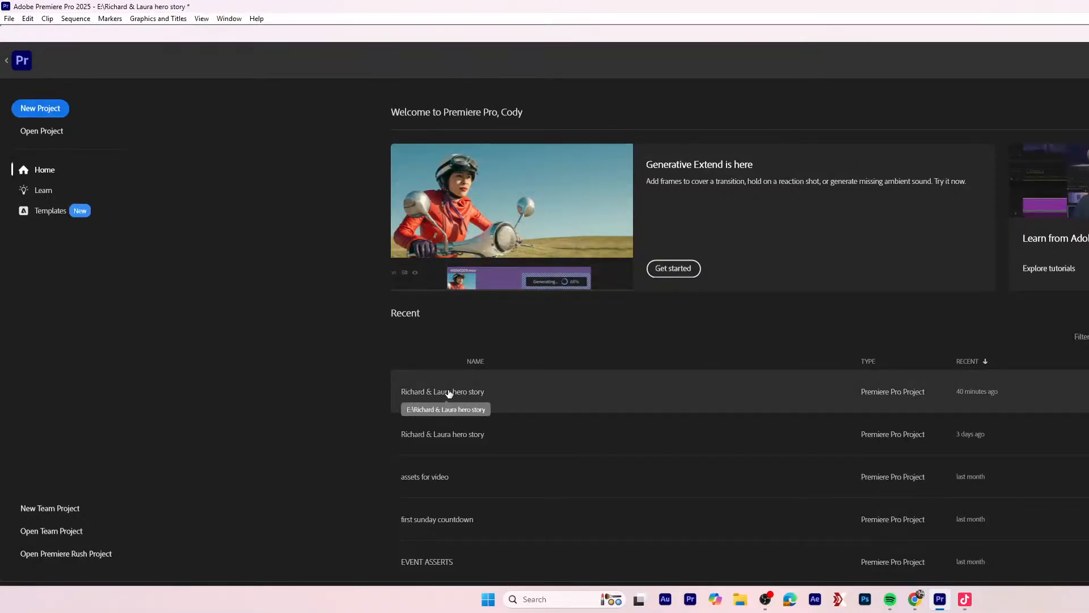
pyautogui.moveTo(41, 39); pyautogui.dragTo(316, 582)
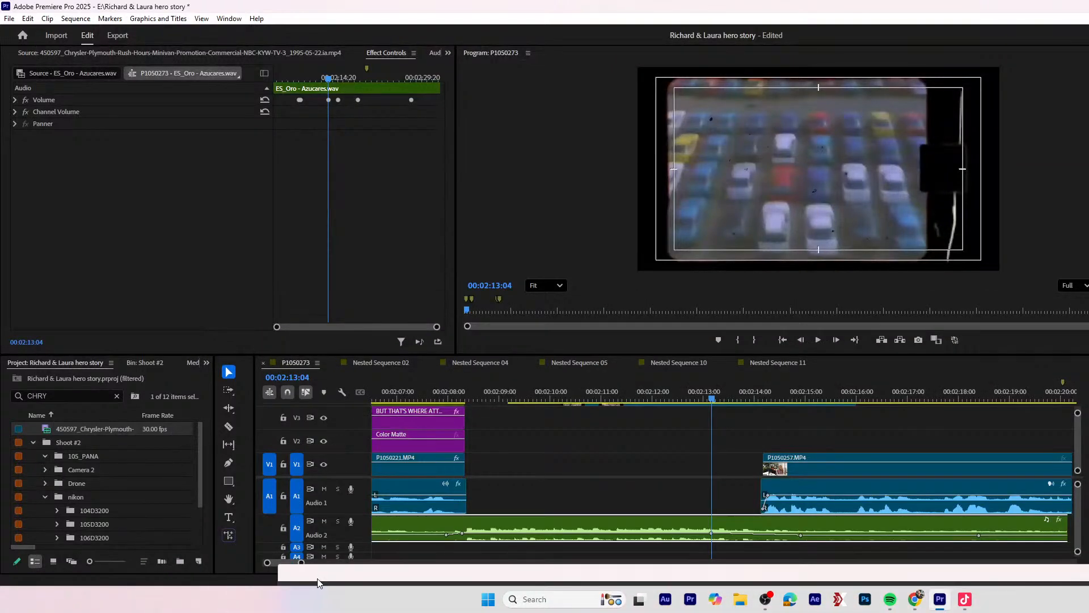
pyautogui.click(599, 465)
pyautogui.click(9, 18)
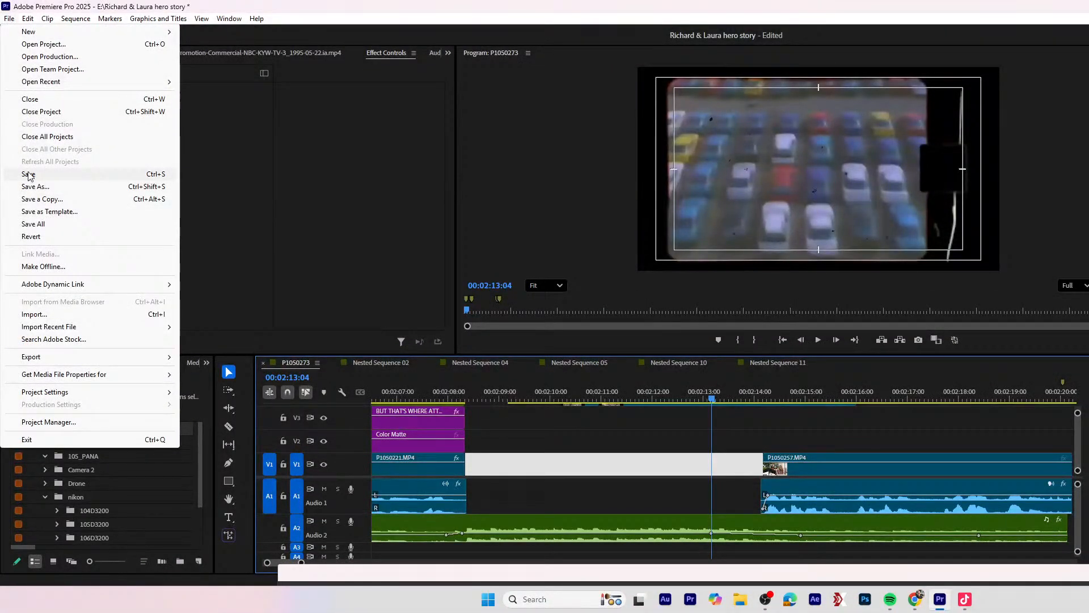
pyautogui.click(29, 174)
pyautogui.moveTo(374, 580); pyautogui.dragTo(0, 117)
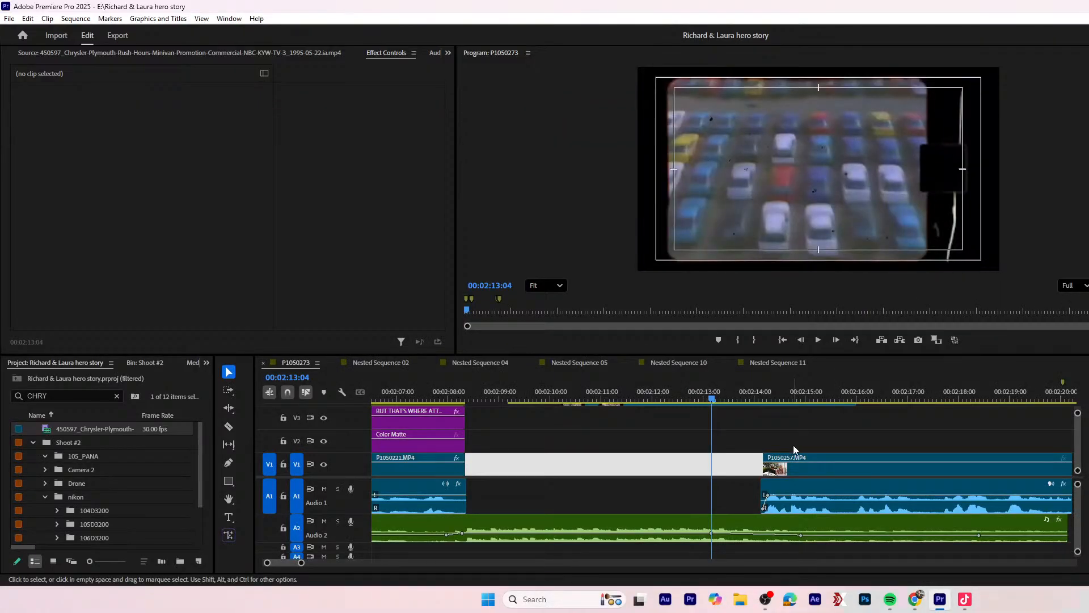
# - Play from the end of the interview title through the commercial footage, then return to 00:02:08:21
pyautogui.click(772, 447)
pyautogui.press('space')
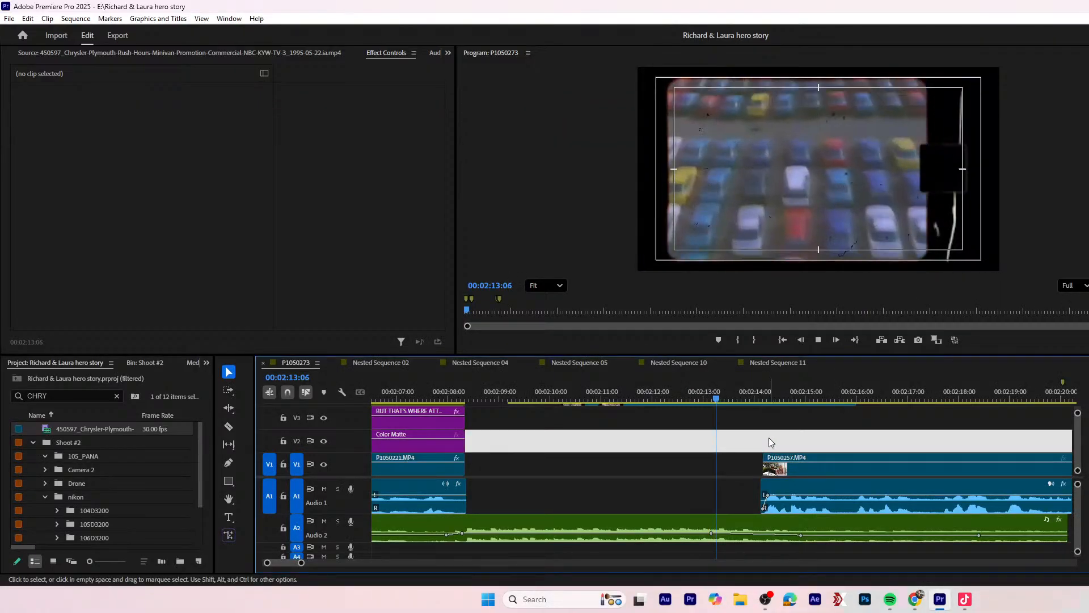
pyautogui.moveTo(678, 399); pyautogui.dragTo(415, 408)
pyautogui.press('space')
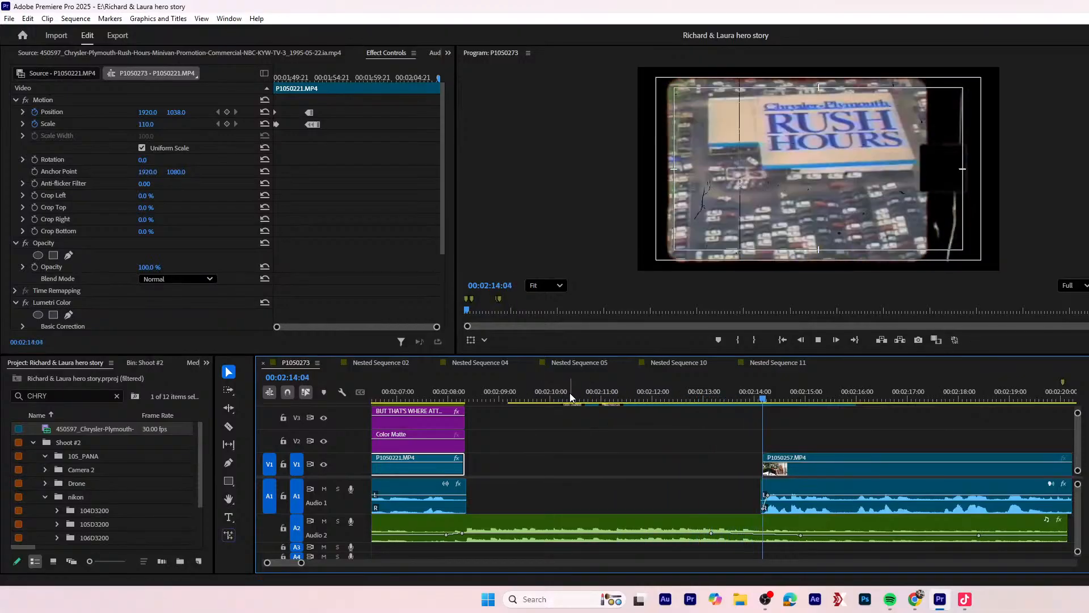
pyautogui.click(493, 397)
# - Clear the project search and preview the 8533165 and 6689571 stock clips in the Source Monitor
pyautogui.scroll(-1, 110, 473)
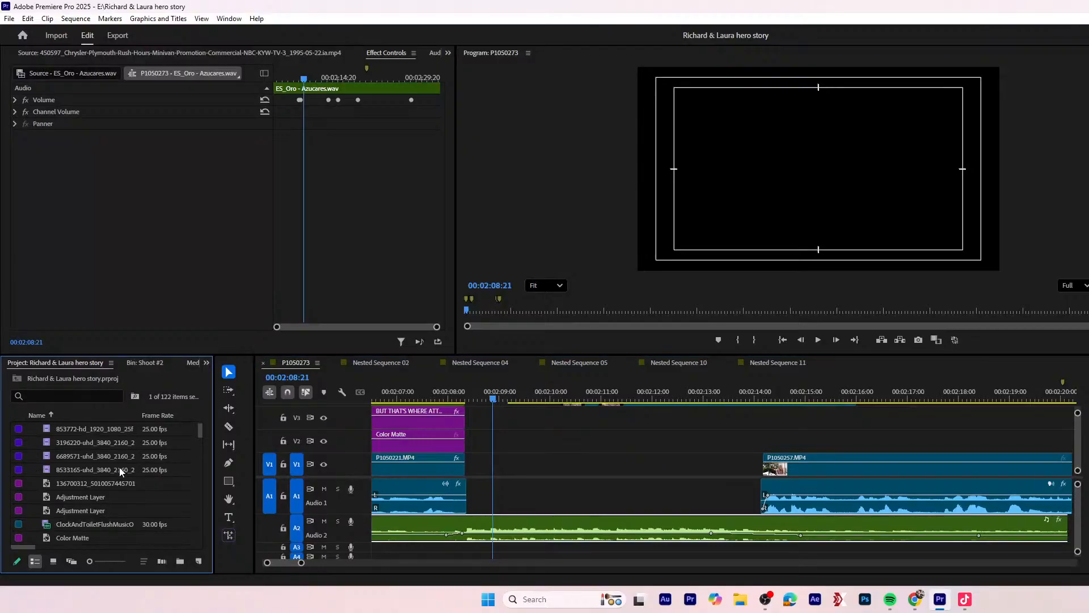
pyautogui.doubleClick(87, 472)
pyautogui.click(94, 464)
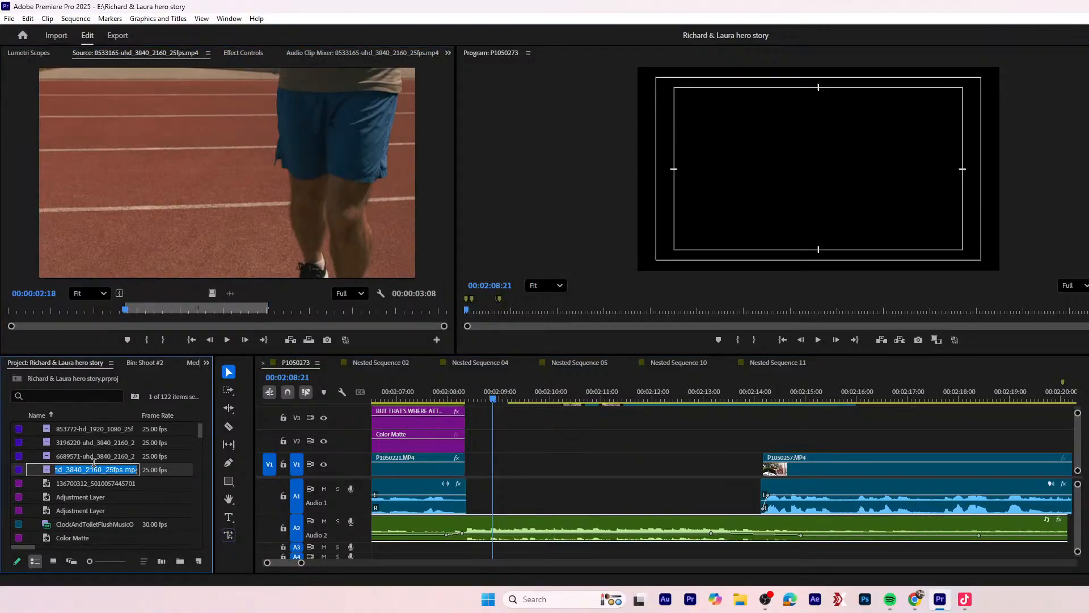
pyautogui.doubleClick(93, 455)
pyautogui.scroll(-2, 94, 454)
pyautogui.scroll(-5, 93, 455)
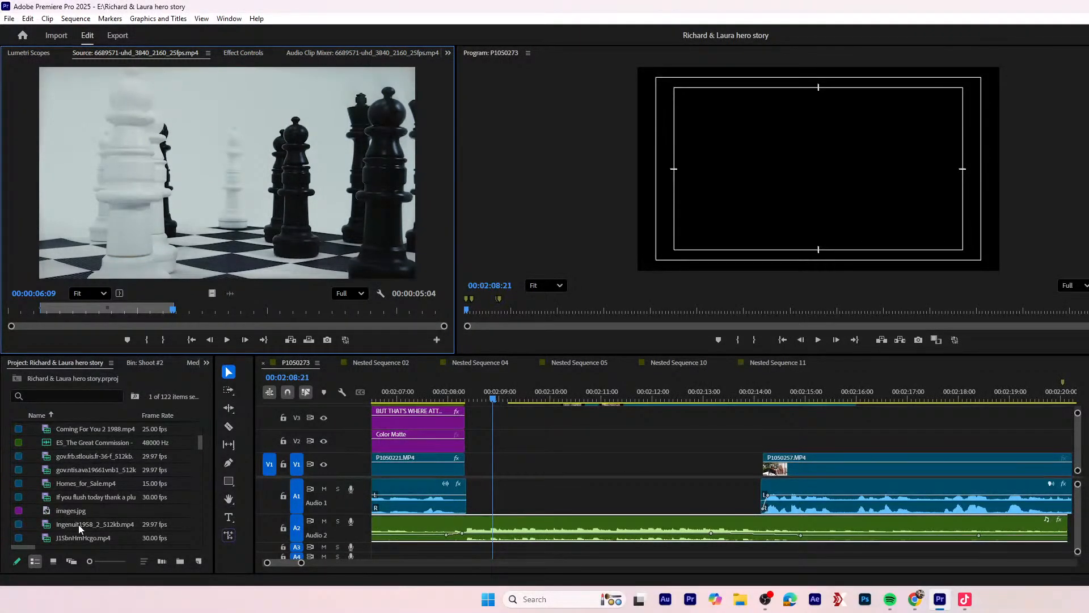
# - Open Ingenuit1958_2_512kb.mp4 and mark its country road shot from 00:14:22:12 to 00:14:24:24
pyautogui.doubleClick(79, 524)
pyautogui.moveTo(141, 312); pyautogui.dragTo(426, 348)
pyautogui.press('space')
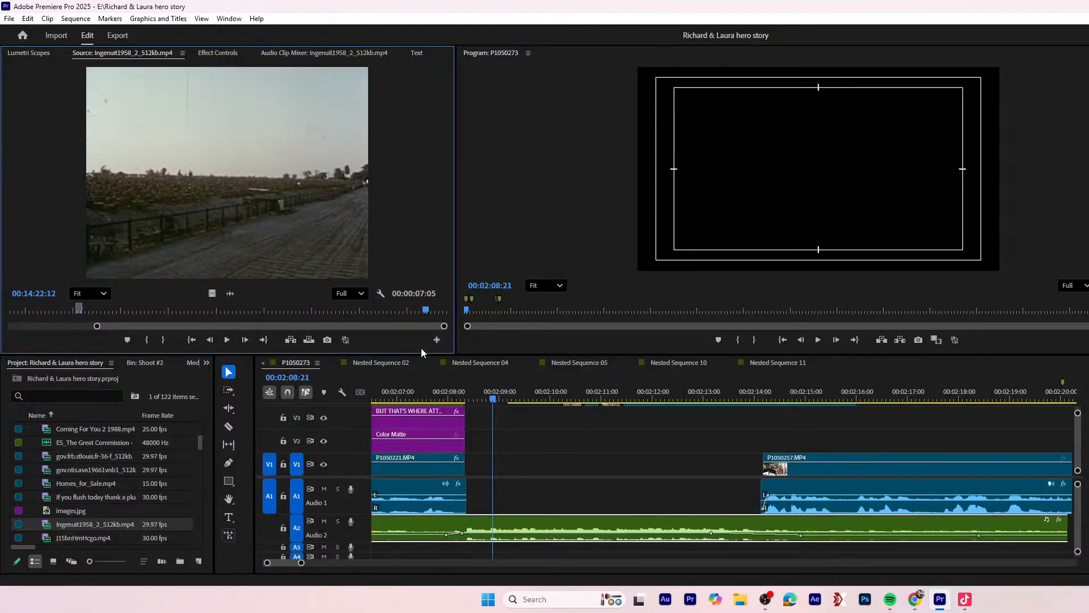
pyautogui.press('i')
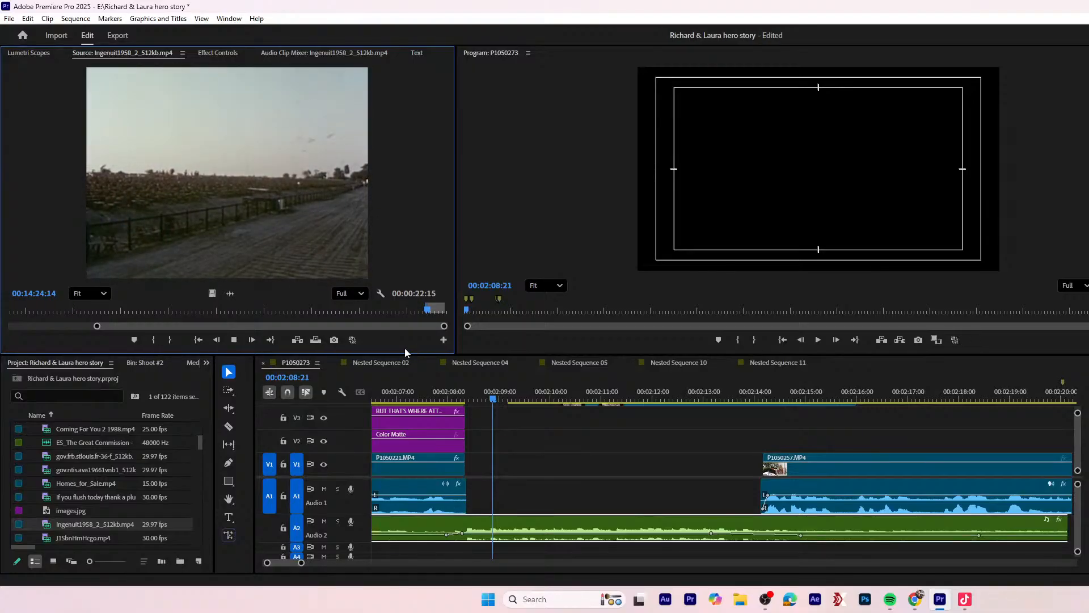
pyautogui.press('o')
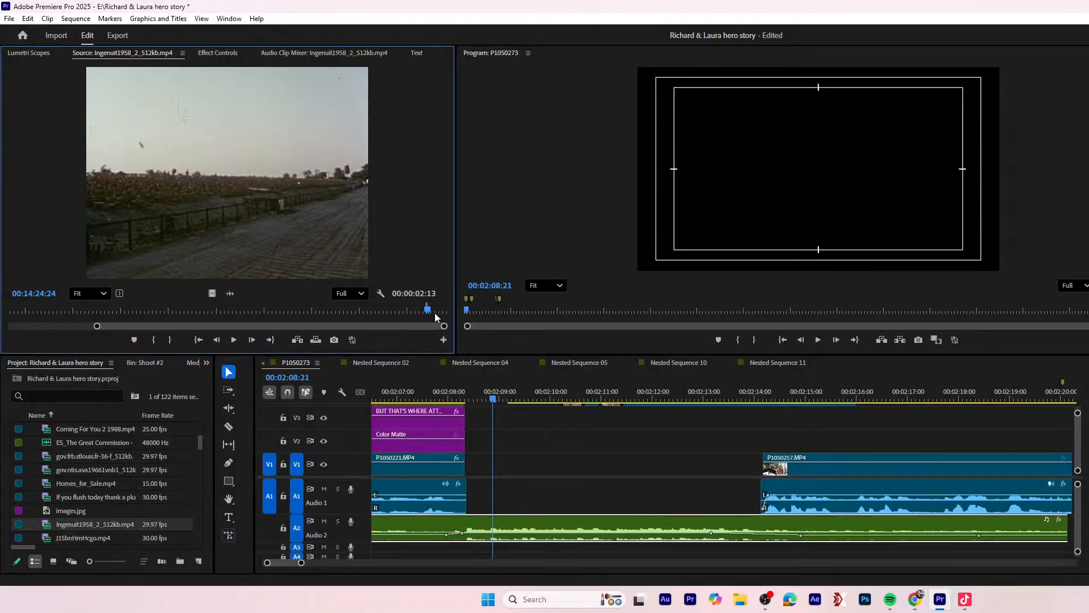
# - Skim Ingenuit1958_2_512kb.mp4 back to its start and preview the J1SbnHmHcgo.mp4 and MMMMMoon-NightDrive644_512kb.mp4 clips
pyautogui.moveTo(436, 311); pyautogui.dragTo(1, 315)
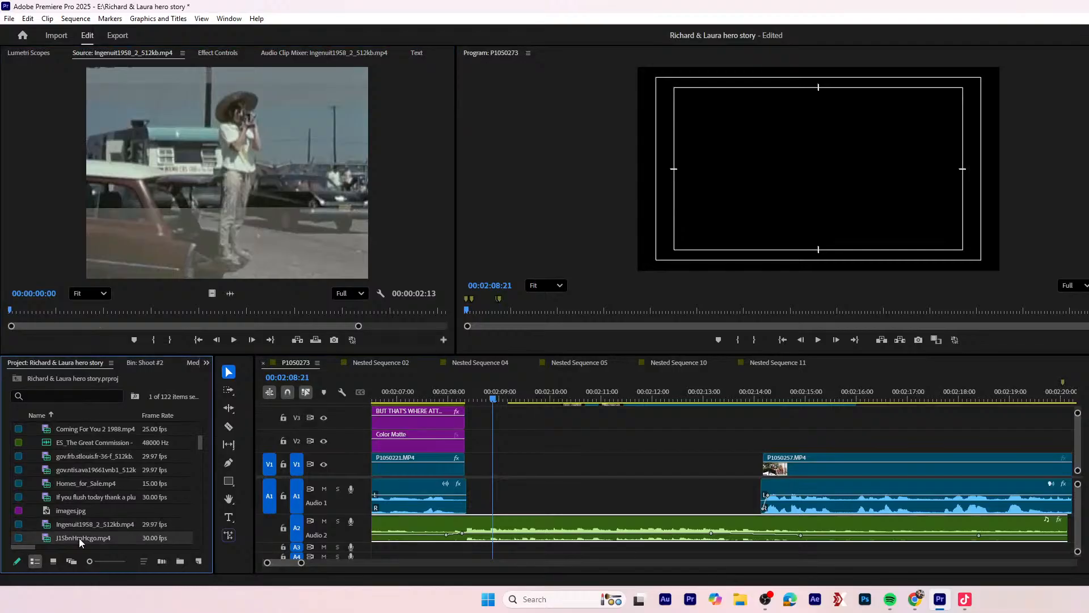
pyautogui.doubleClick(79, 537)
pyautogui.scroll(-1, 85, 465)
pyautogui.scroll(-5, 91, 519)
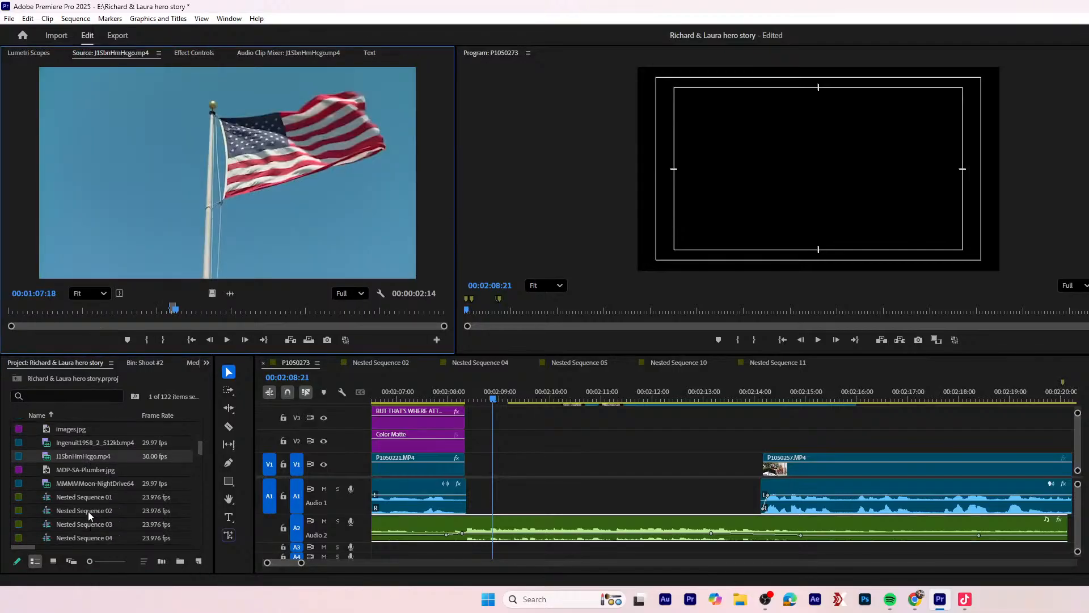
pyautogui.doubleClick(73, 484)
pyautogui.moveTo(131, 308); pyautogui.dragTo(11, 310)
pyautogui.scroll(-6, 88, 473)
pyautogui.scroll(-6, 81, 472)
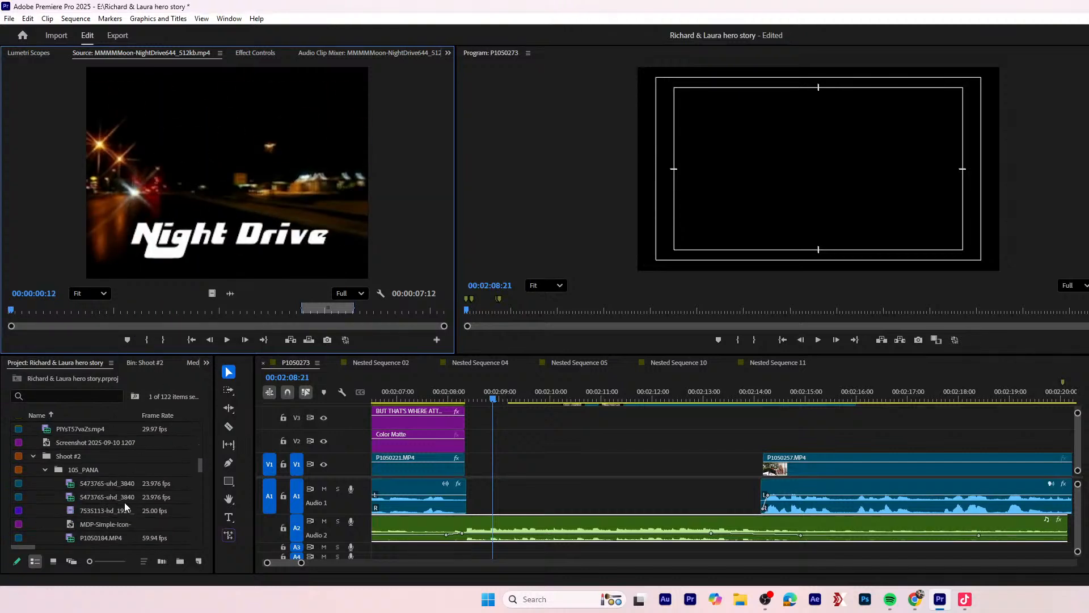
# - Preview the two 5473765 highway clips in the 105_PANA bin and look through the rest of that bin
pyautogui.click(110, 457)
pyautogui.scroll(1, 109, 472)
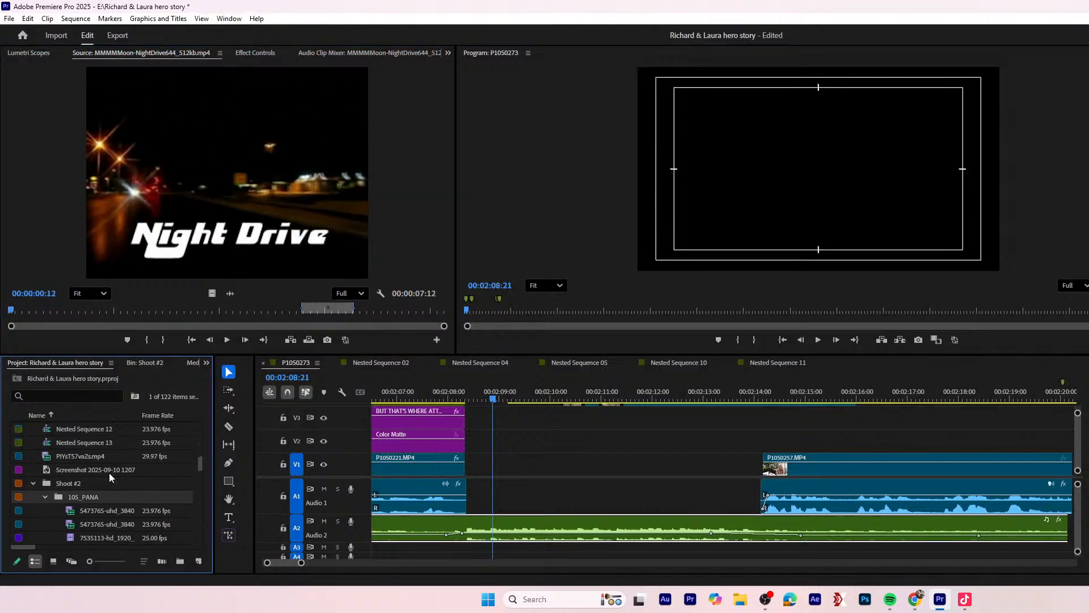
pyautogui.doubleClick(100, 510)
pyautogui.doubleClick(111, 498)
pyautogui.scroll(-10, 94, 508)
pyautogui.scroll(-3, 105, 535)
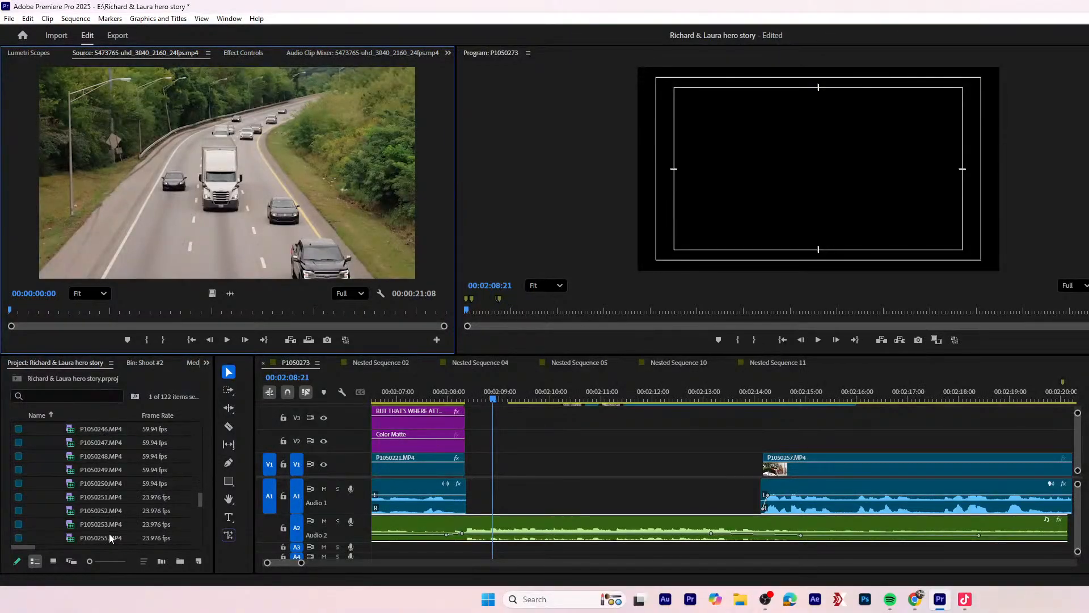
pyautogui.scroll(-4, 125, 507)
pyautogui.scroll(-2, 186, 521)
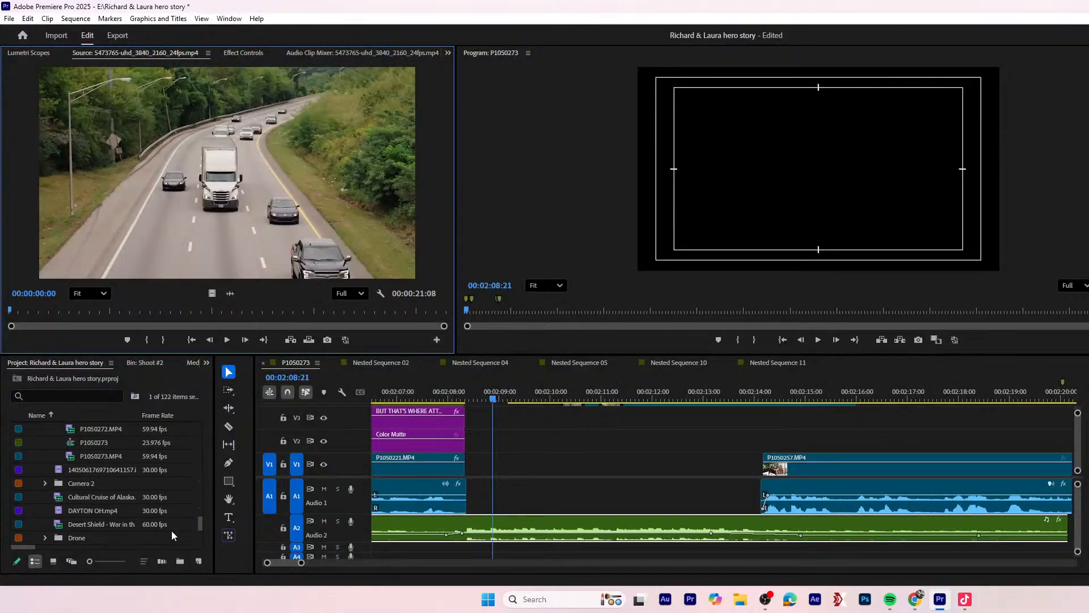
# - Preview DAYTON OH.mp4 and skim the 1405061769710641157.ia.mp4 train clip back to its start
pyautogui.doubleClick(97, 469)
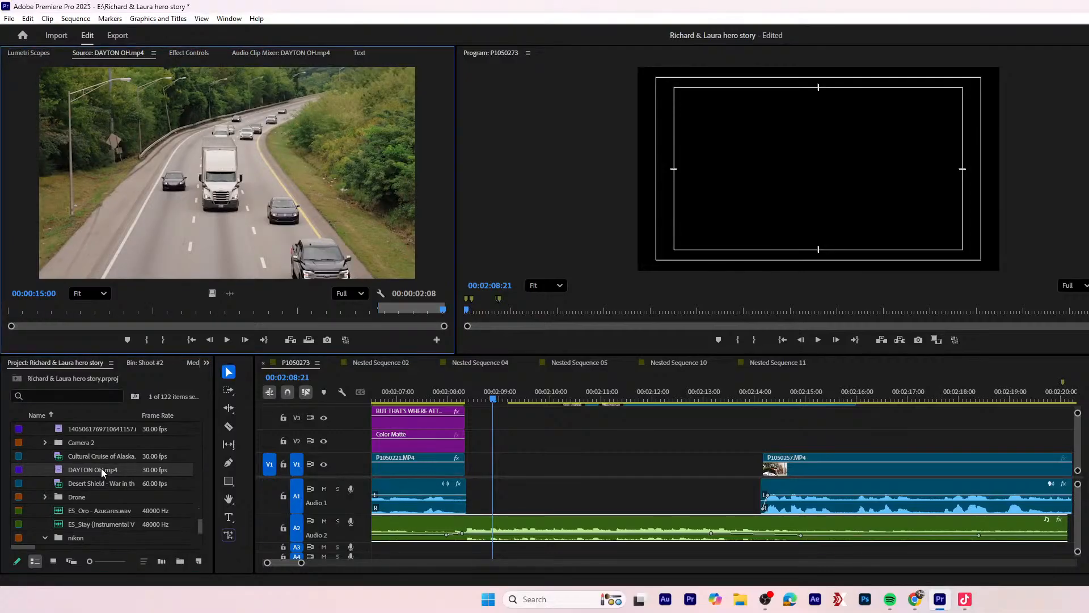
pyautogui.doubleClick(109, 426)
pyautogui.moveTo(140, 311); pyautogui.dragTo(8, 318)
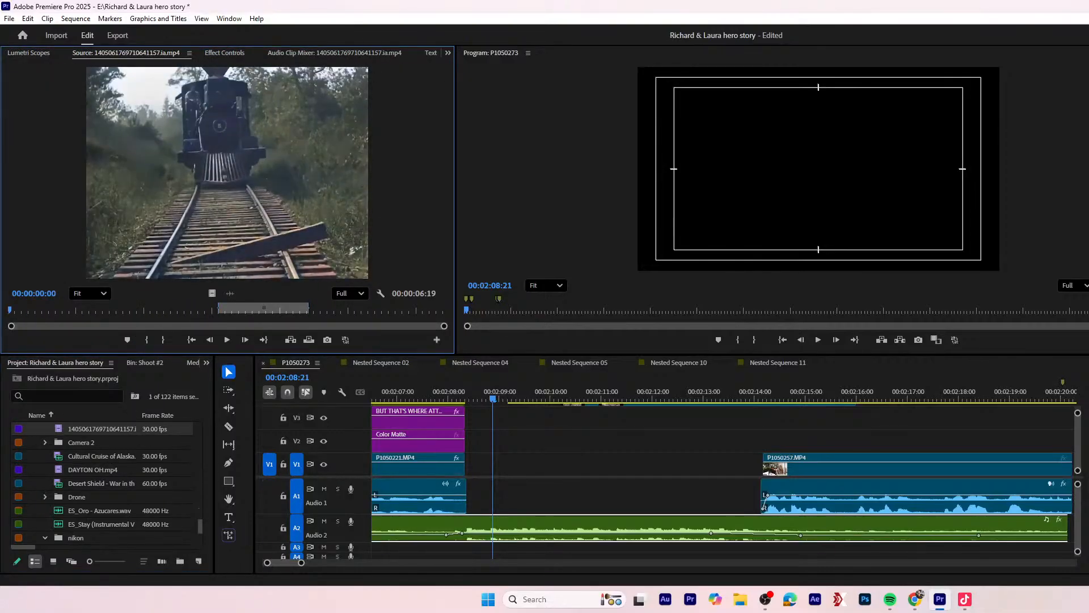
pyautogui.scroll(2, 86, 472)
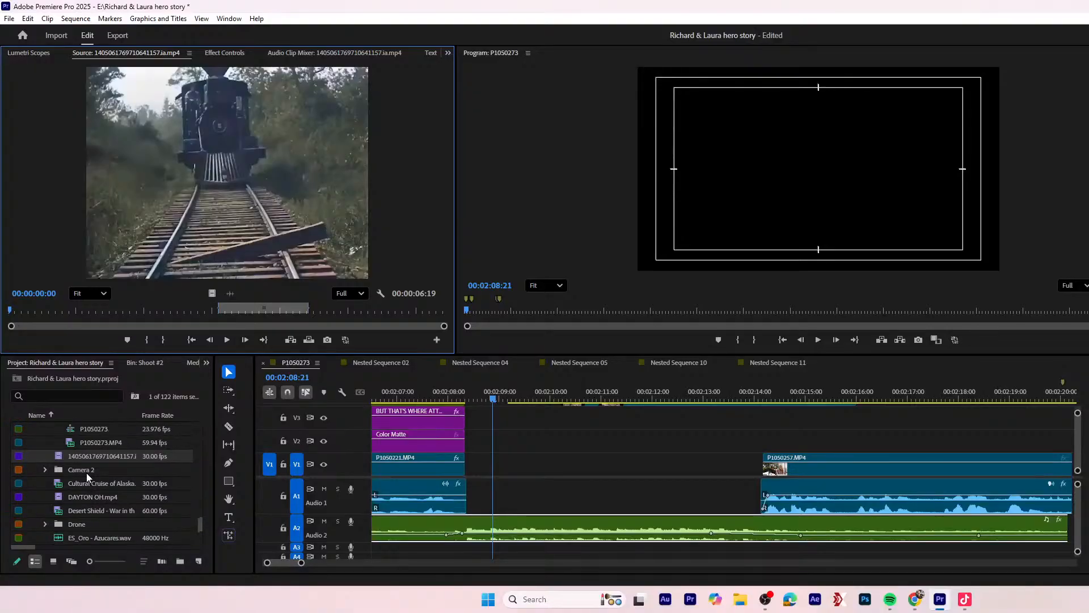
pyautogui.scroll(-4, 87, 478)
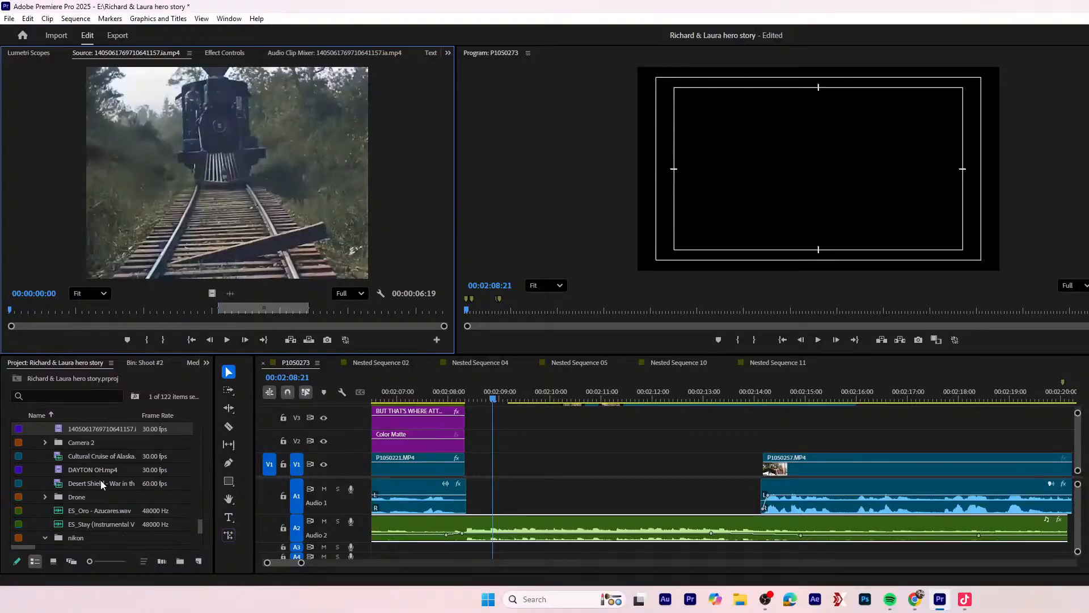
# - Look through the nikon bin and preview DSC_0319.MOV, Teach Yourself Excel 97 (1997).mp4 and the old damaged film overlay
pyautogui.scroll(-1, 103, 486)
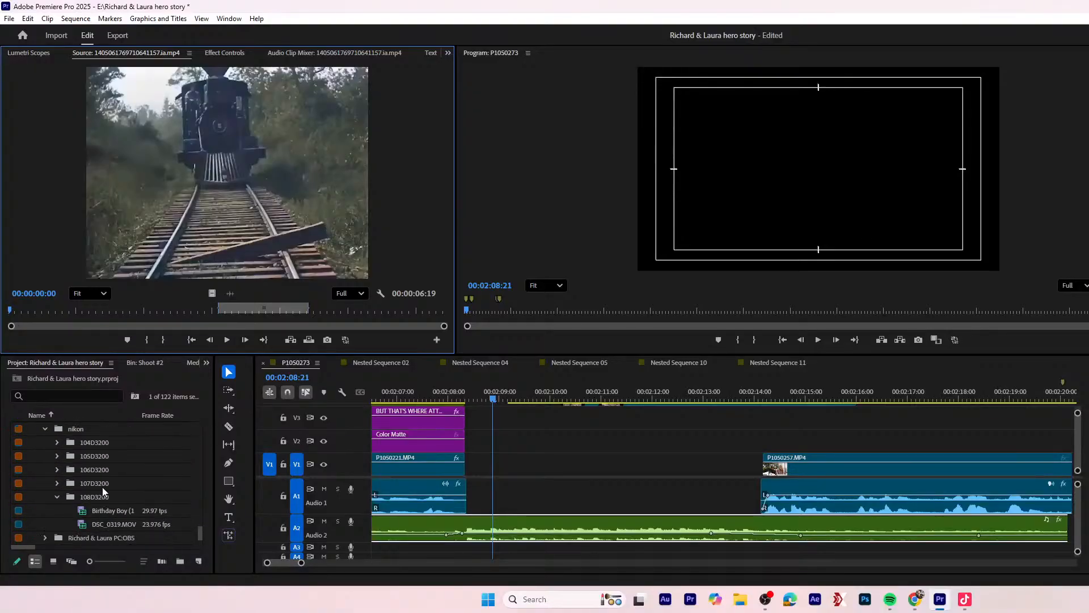
pyautogui.scroll(2, 102, 487)
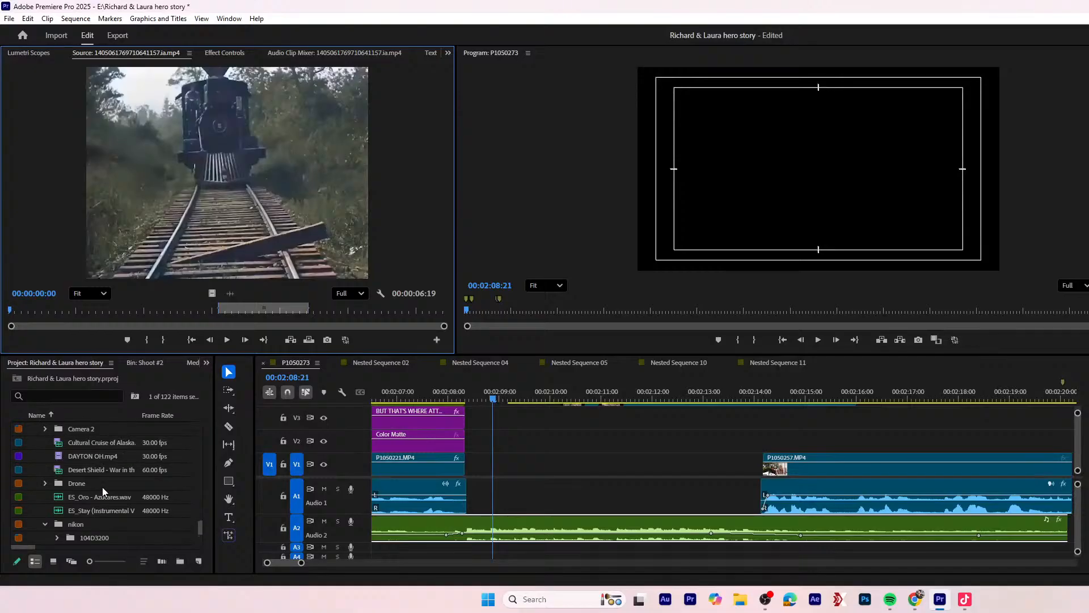
pyautogui.scroll(-2, 100, 489)
pyautogui.scroll(-3, 91, 499)
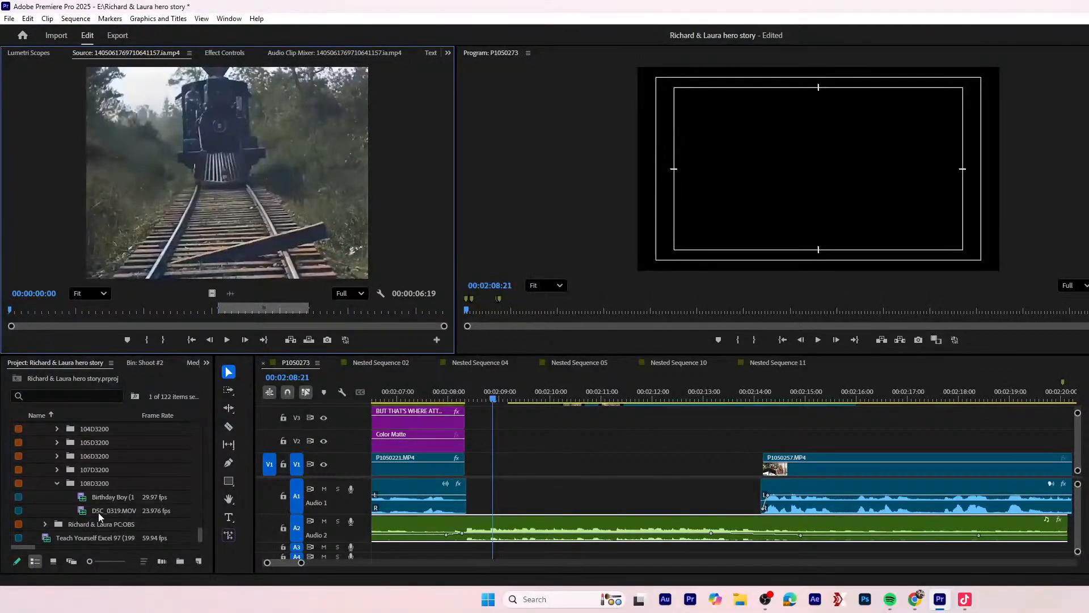
pyautogui.doubleClick(111, 509)
pyautogui.scroll(-2, 111, 514)
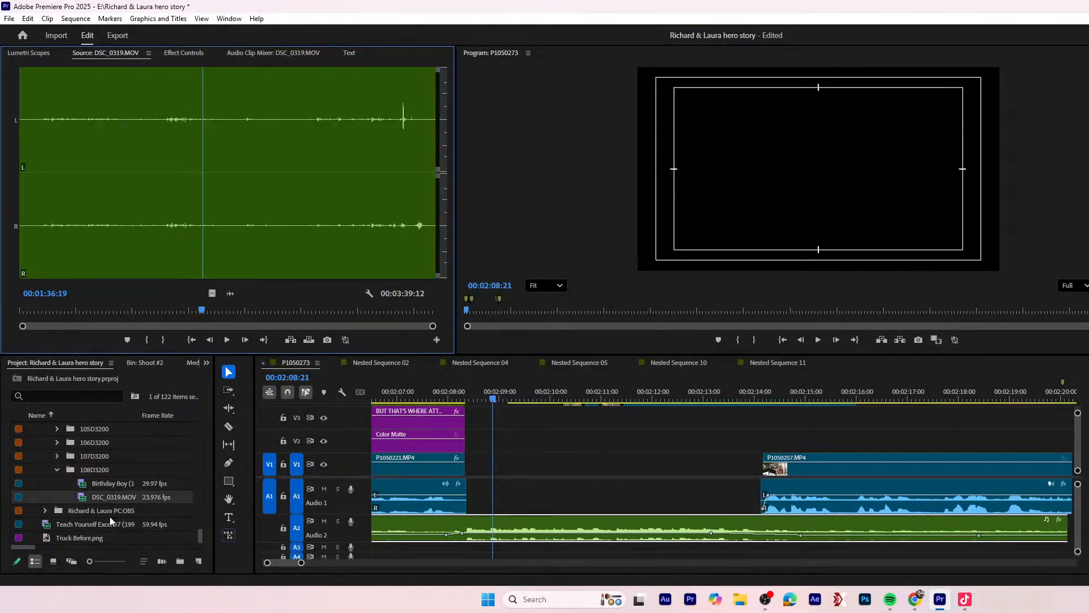
pyautogui.doubleClick(81, 513)
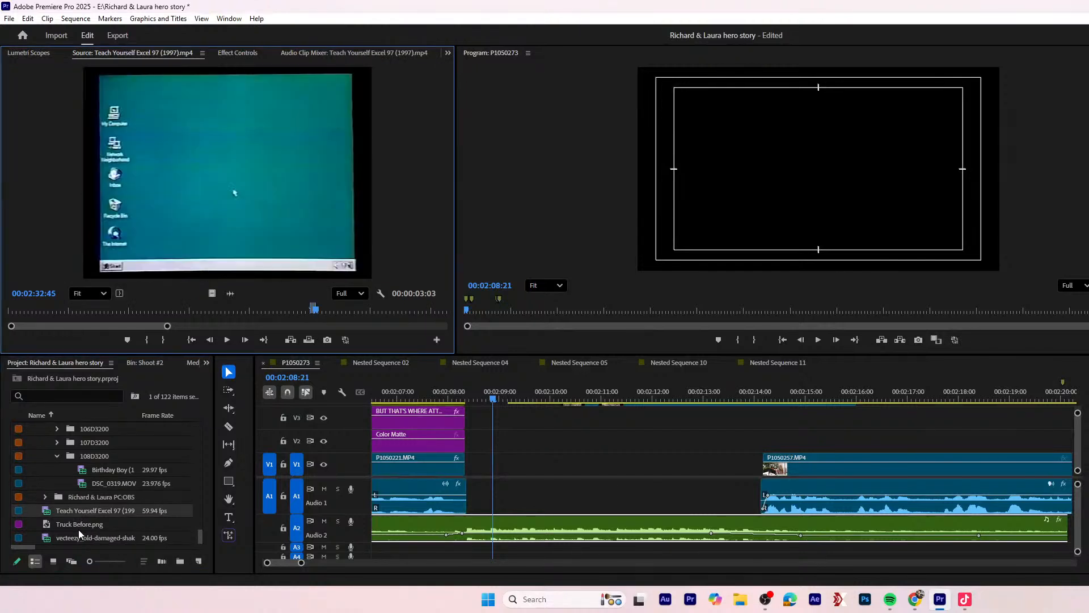
pyautogui.doubleClick(80, 533)
pyautogui.scroll(5, 76, 525)
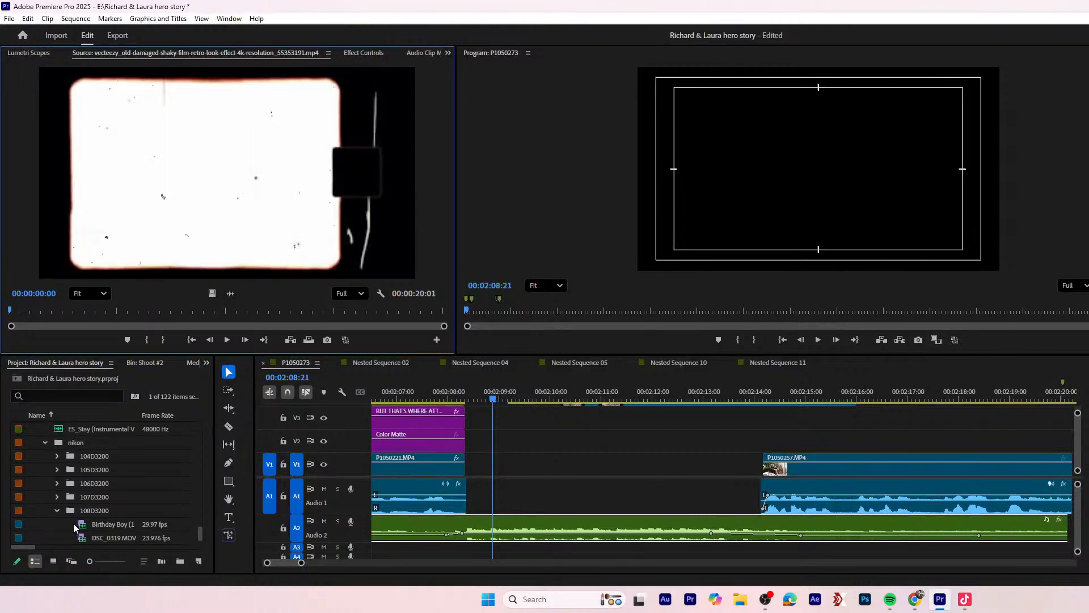
pyautogui.scroll(-5, 92, 489)
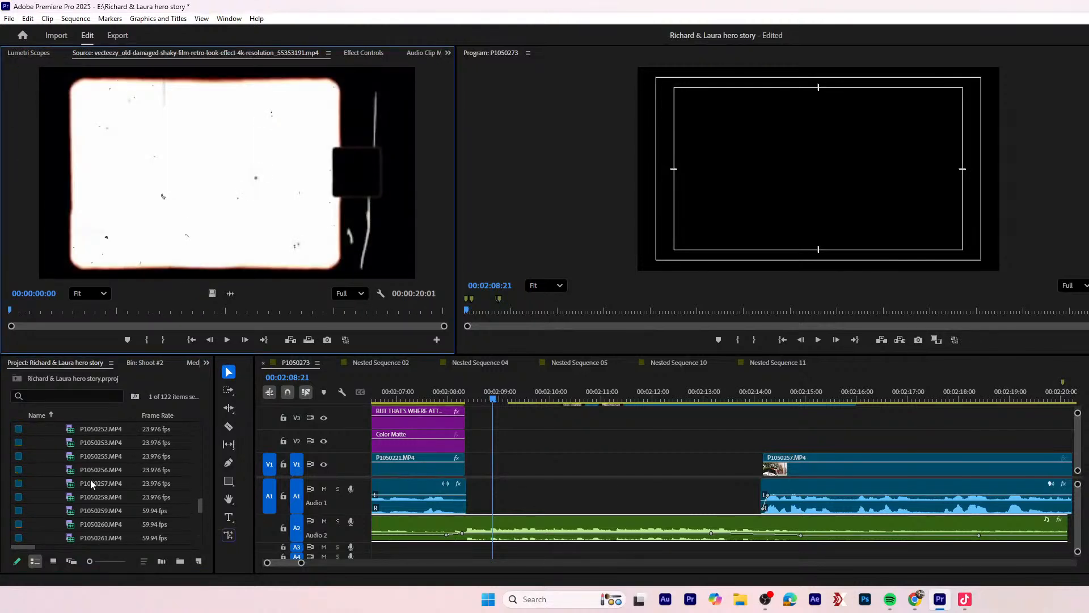
# - Preview the 3196220, 6689571 and 8533165 stock clips and the ClockAndToiletFlushMusic clip in the Source Monitor
pyautogui.scroll(10, 90, 468)
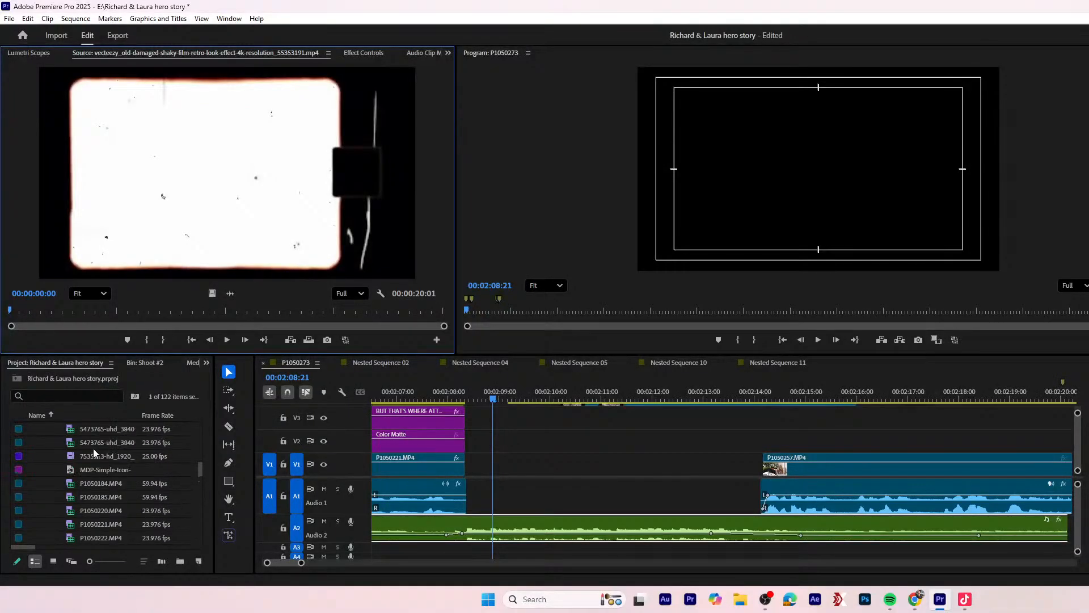
pyautogui.scroll(15, 94, 449)
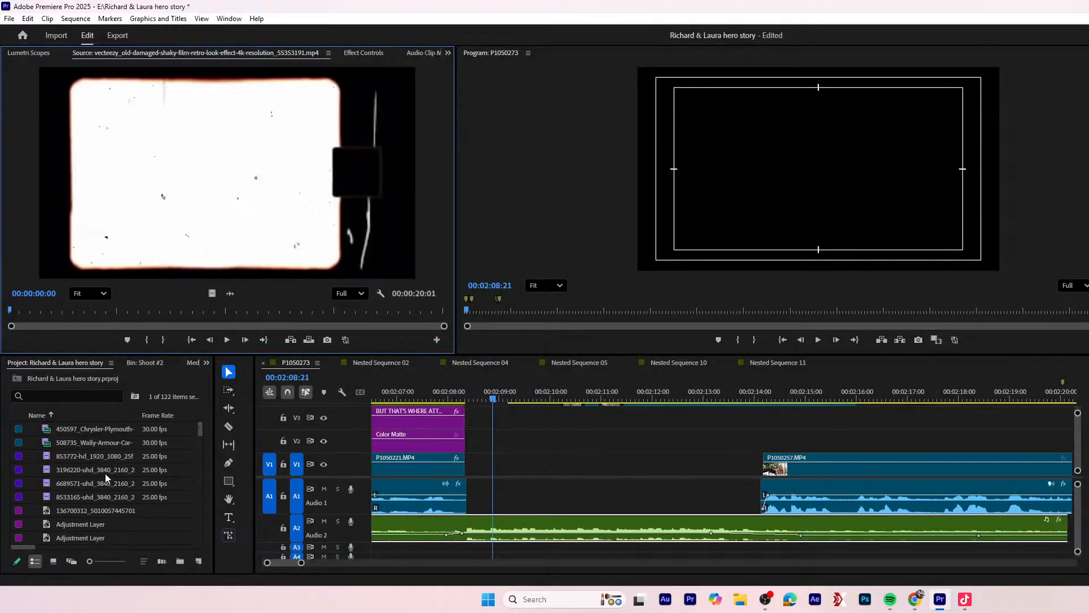
pyautogui.doubleClick(93, 467)
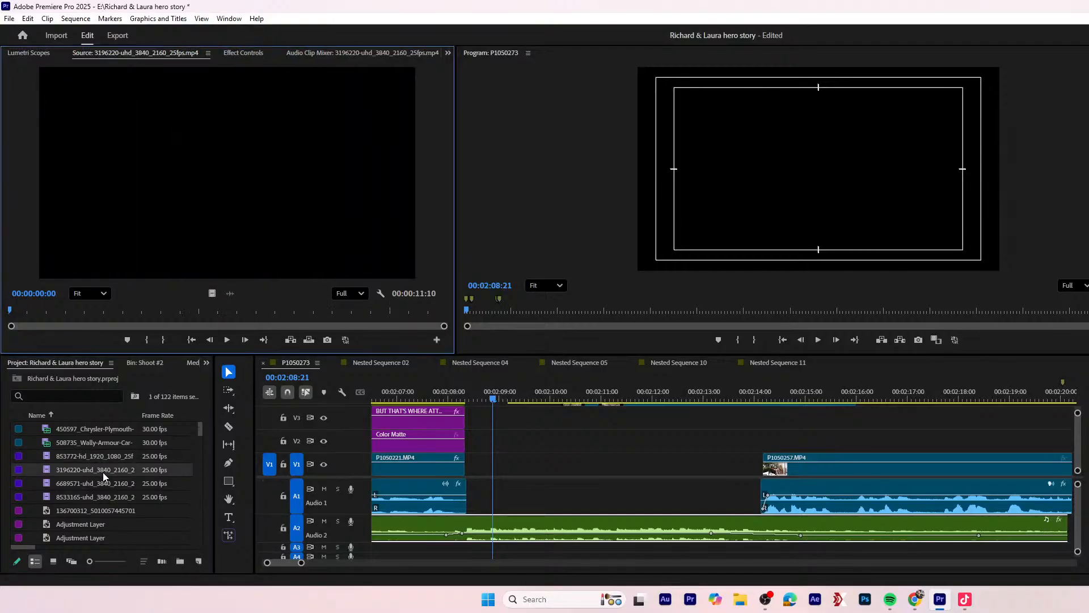
pyautogui.doubleClick(100, 482)
pyautogui.doubleClick(107, 494)
pyautogui.scroll(-1, 96, 495)
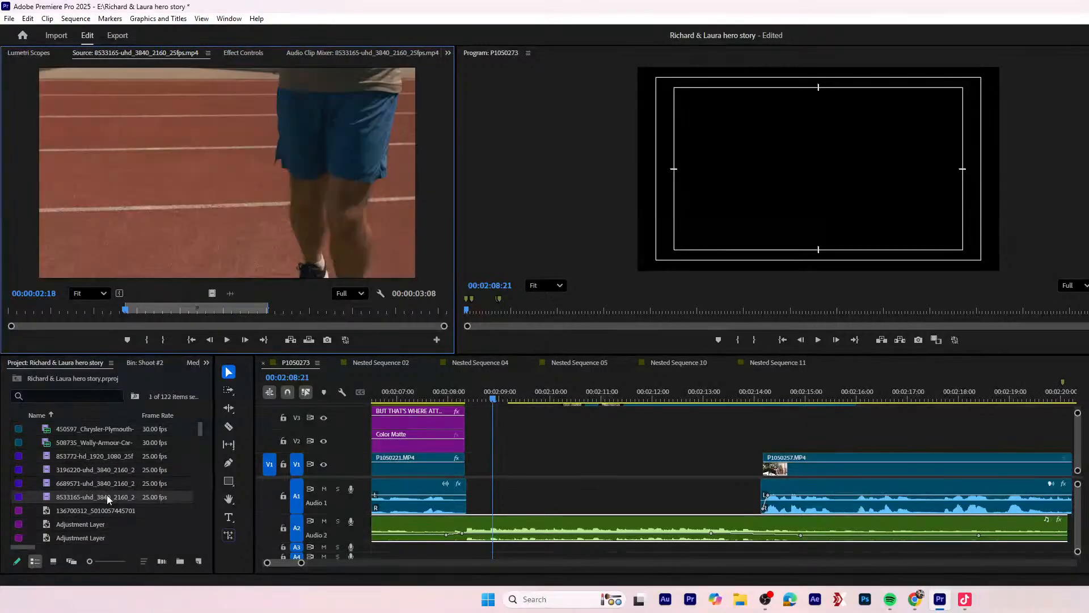
pyautogui.scroll(-1, 97, 495)
pyautogui.doubleClick(94, 469)
pyautogui.scroll(-1, 98, 481)
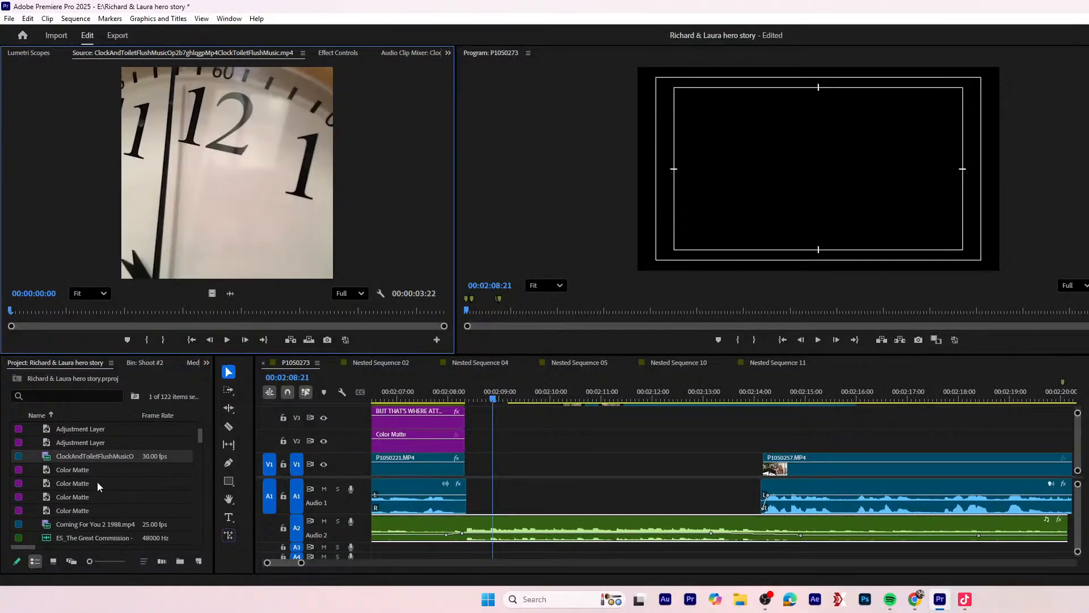
# - Skim through Coming For You 2 1988.mp4 and gov.frb.stlouis.fr-36-f_512kb.mp4 for usable archival shots
pyautogui.doubleClick(97, 510)
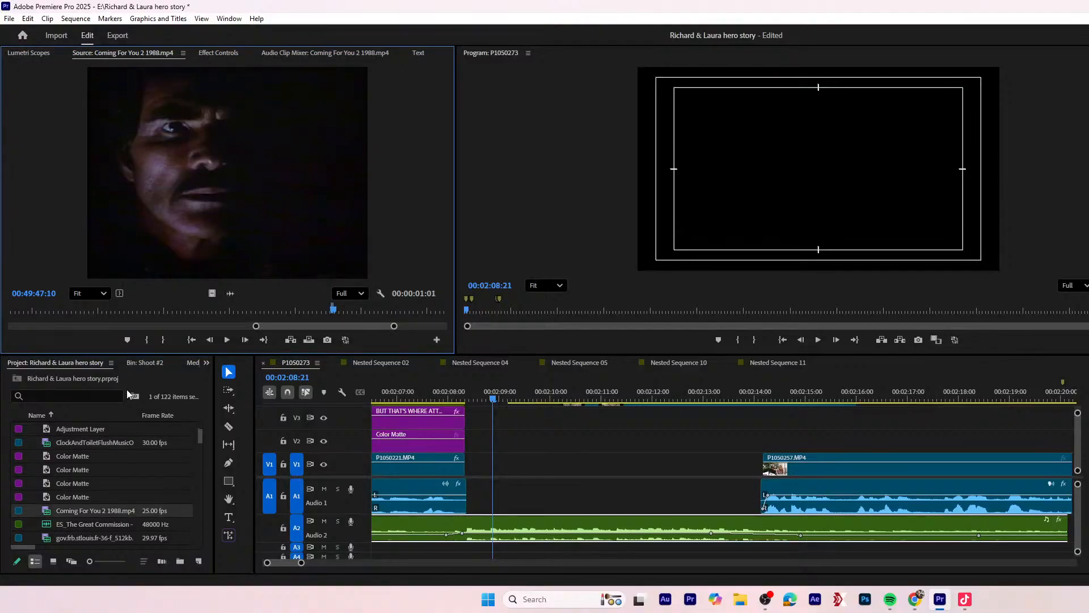
pyautogui.moveTo(95, 313); pyautogui.dragTo(432, 384)
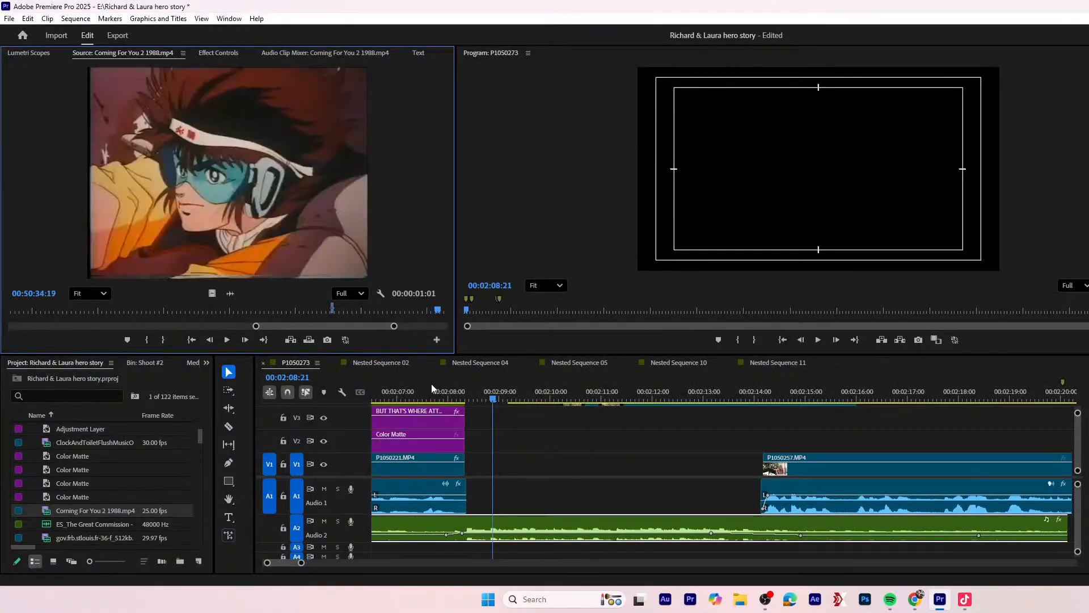
pyautogui.doubleClick(96, 534)
pyautogui.click(189, 312)
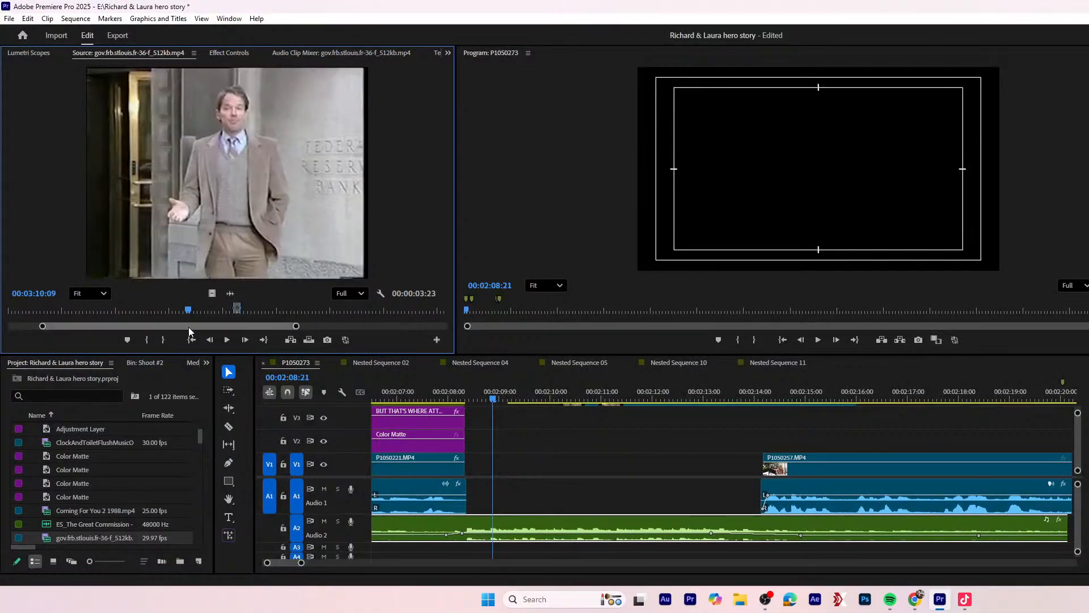
pyautogui.scroll(-2, 130, 507)
pyautogui.moveTo(36, 312); pyautogui.dragTo(436, 354)
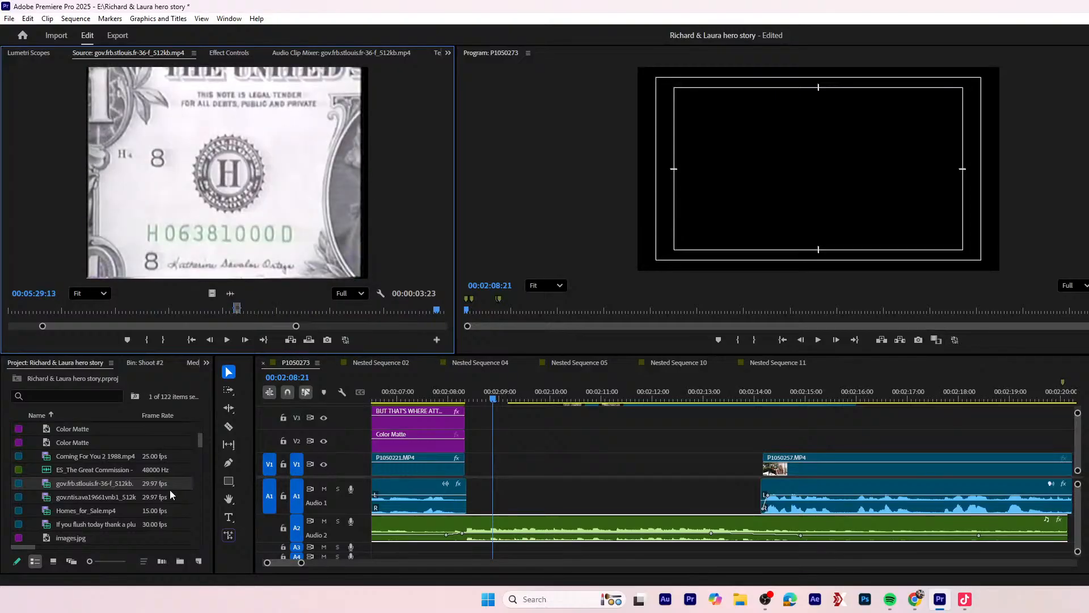
# - Skim through Homes_for_Sale.mp4 and the If you flush today thank a plumber clip for usable shots
pyautogui.scroll(-1, 132, 489)
pyautogui.doubleClick(92, 497)
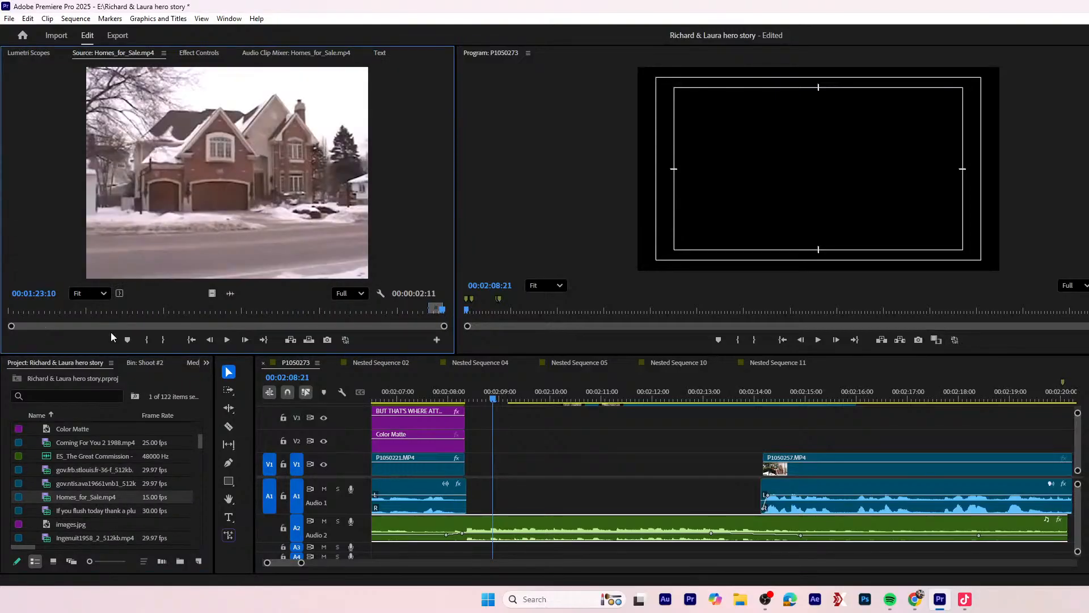
pyautogui.moveTo(78, 316); pyautogui.dragTo(402, 352)
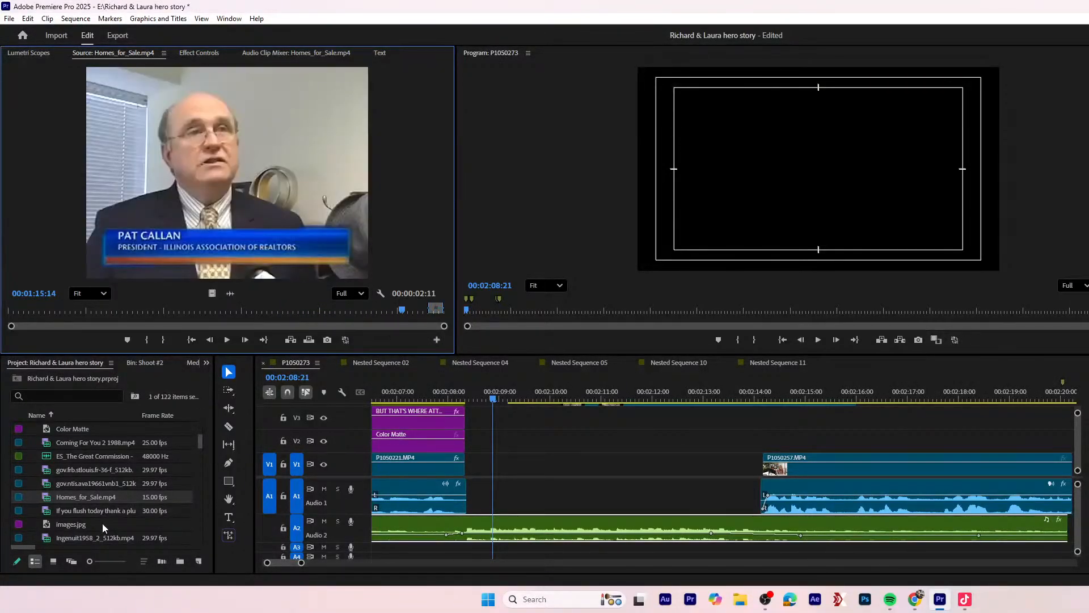
pyautogui.doubleClick(97, 511)
pyautogui.moveTo(118, 311); pyautogui.dragTo(401, 311)
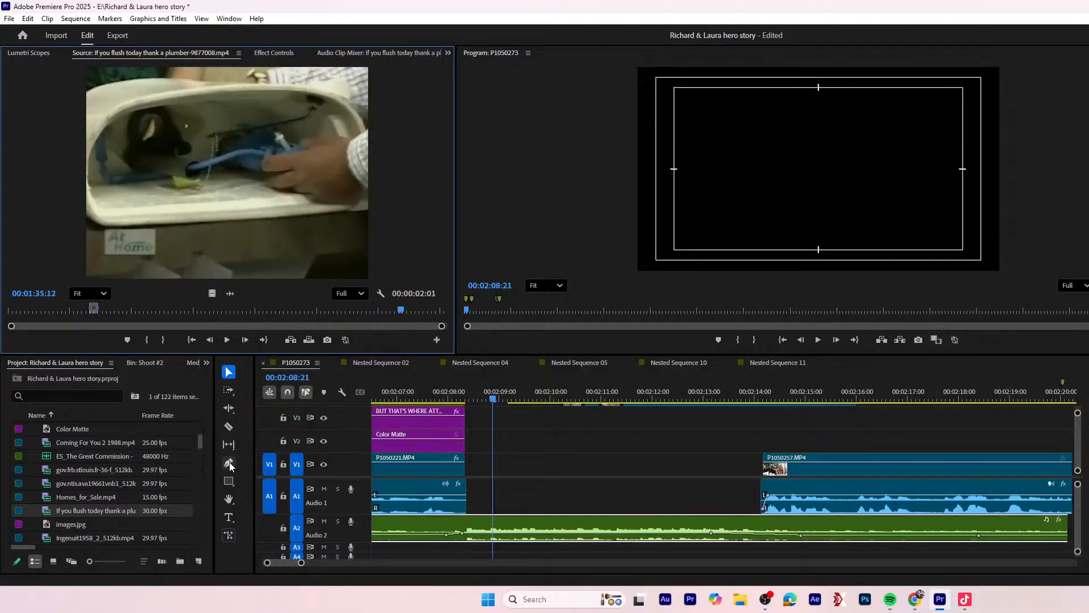
# - Select the V1 gap between P1050221.MP4 and P1050257.MP4 and enlarge the video track area to show up to V5
pyautogui.click(650, 462)
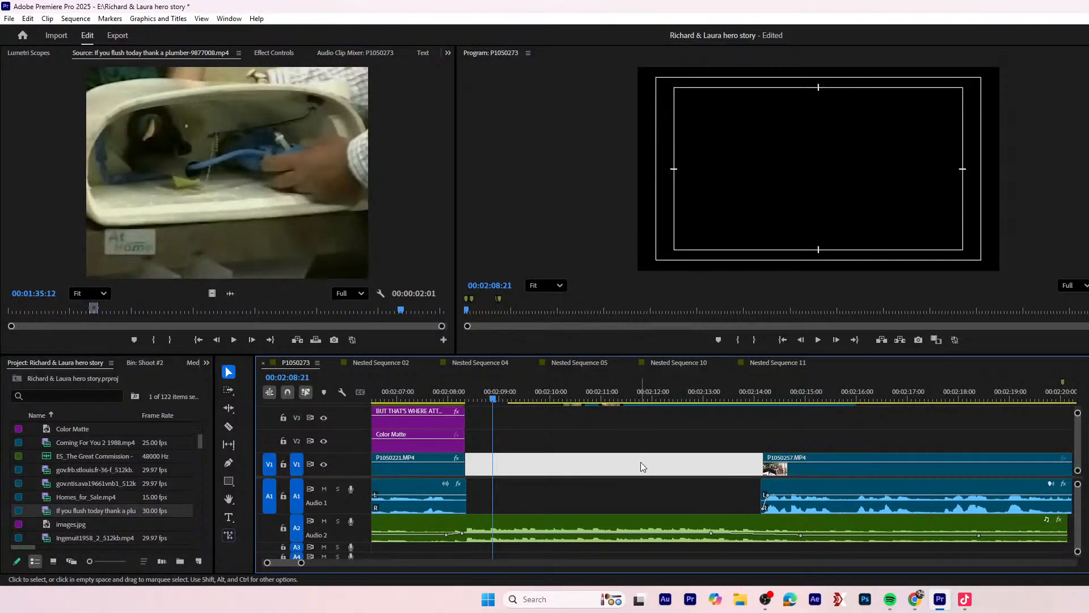
pyautogui.press('-')
pyautogui.press('-')
pyautogui.press('=')
pyautogui.press('=')
pyautogui.press('=')
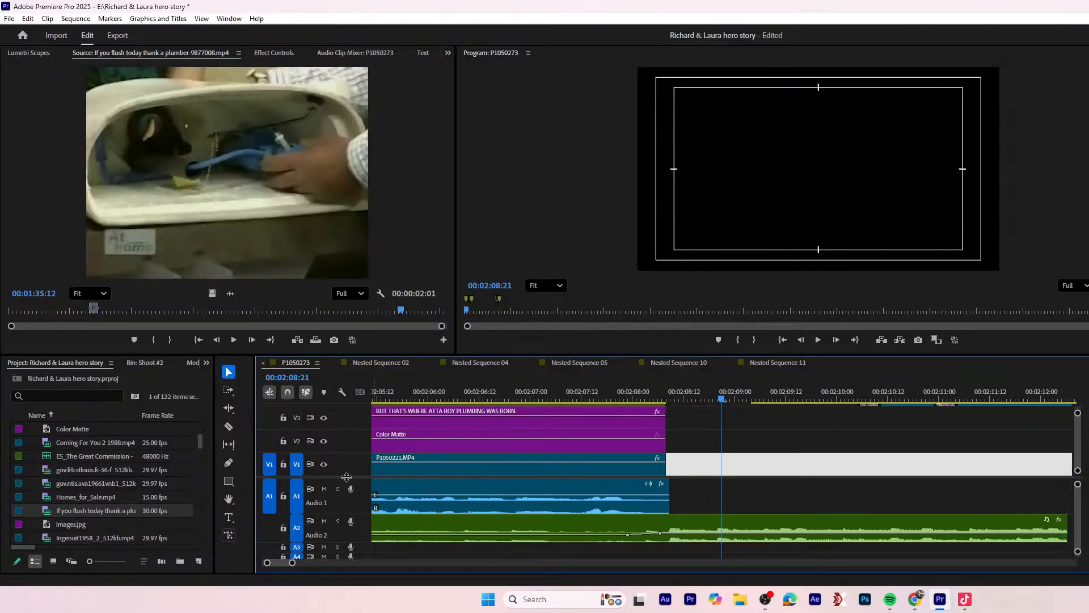
pyautogui.moveTo(346, 477); pyautogui.dragTo(346, 518)
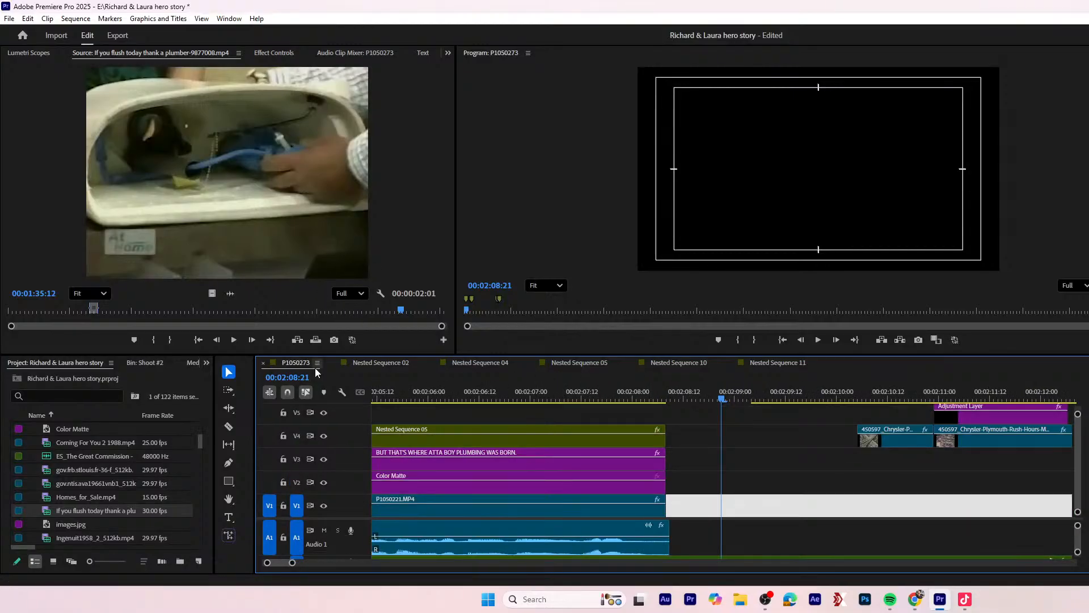
# - Skim through Ingenuit1958_2_512kb.mp4 and preview J1SbnHmHcgo.mp4 and MMMMMoon-NightDrive644_512kb.mp4 in the Source Monitor
pyautogui.doubleClick(96, 537)
pyautogui.moveTo(121, 310); pyautogui.dragTo(246, 311)
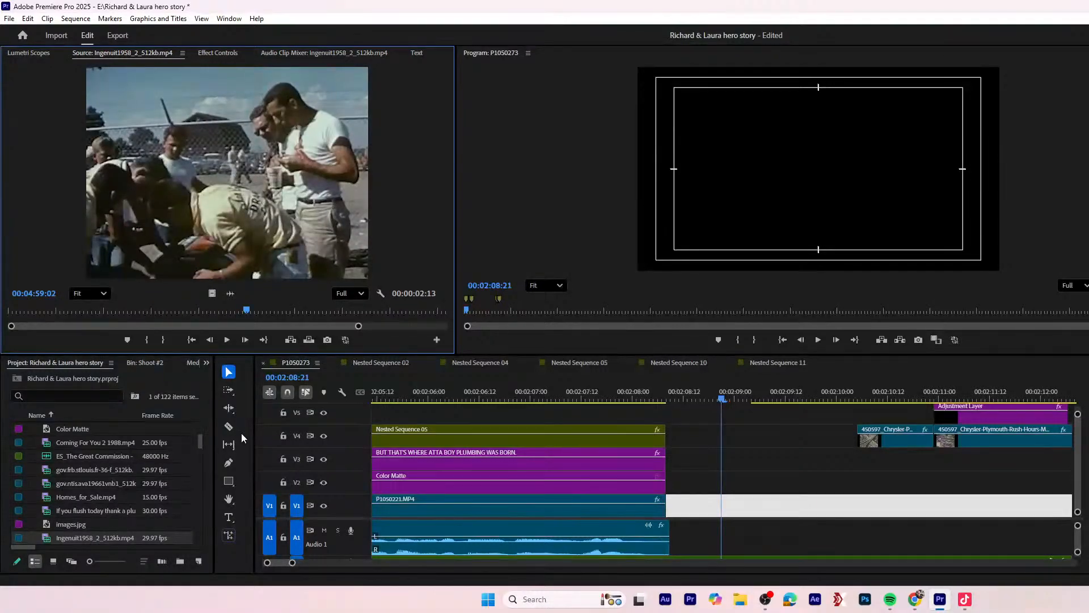
pyautogui.scroll(-1, 175, 520)
pyautogui.doubleClick(93, 538)
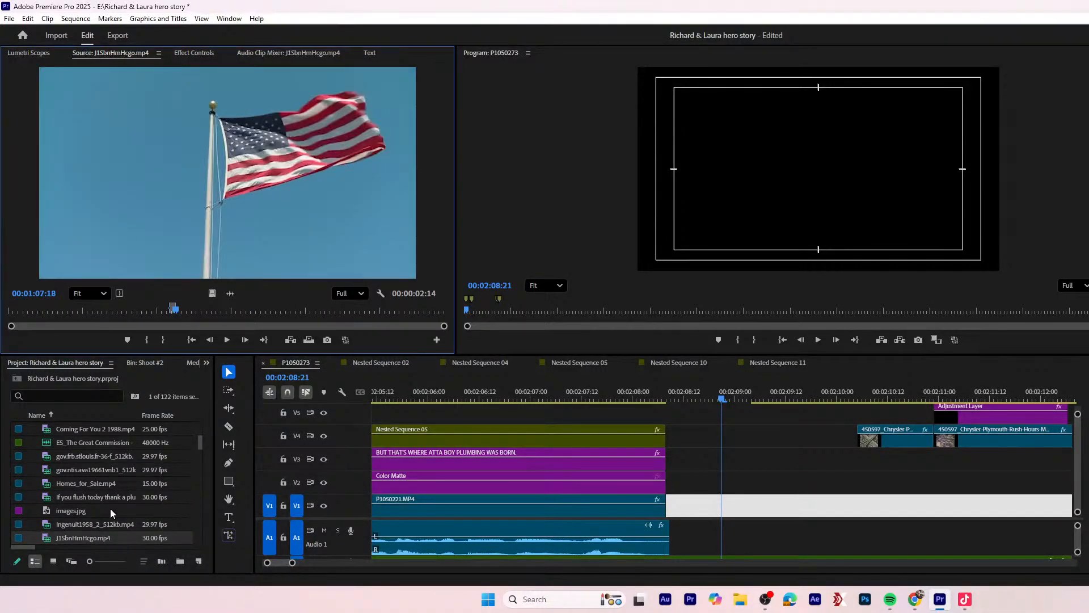
pyautogui.scroll(-3, 109, 511)
pyautogui.doubleClick(97, 519)
pyautogui.scroll(-7, 97, 525)
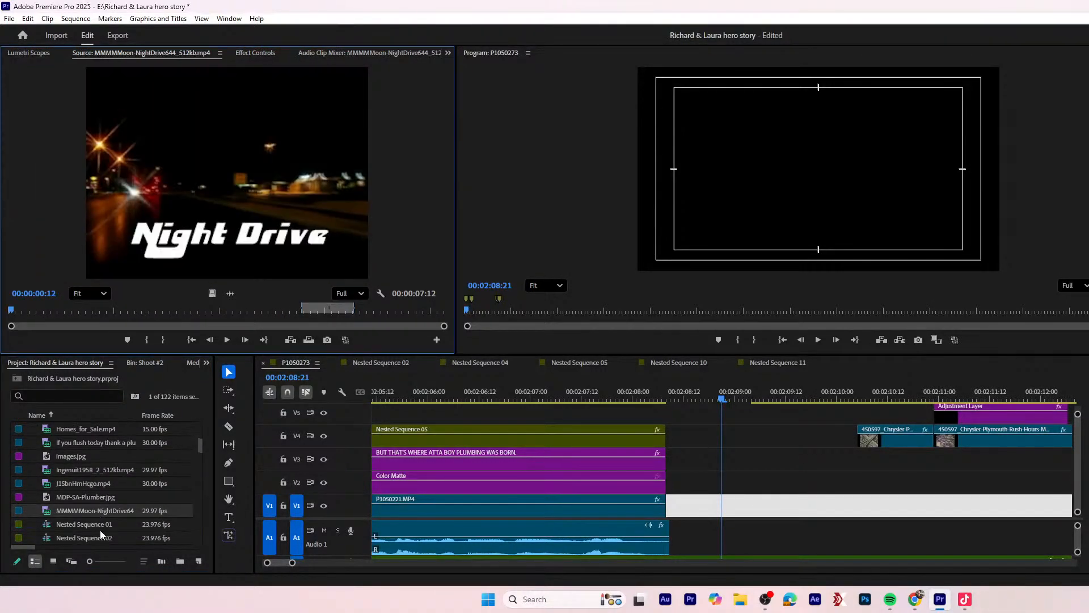
# - Preview PIYsT57vaZs.mp4 and the 5473765-uhd highway clips, and skim through the 7535113-hd clip for usable shots
pyautogui.scroll(-10, 93, 521)
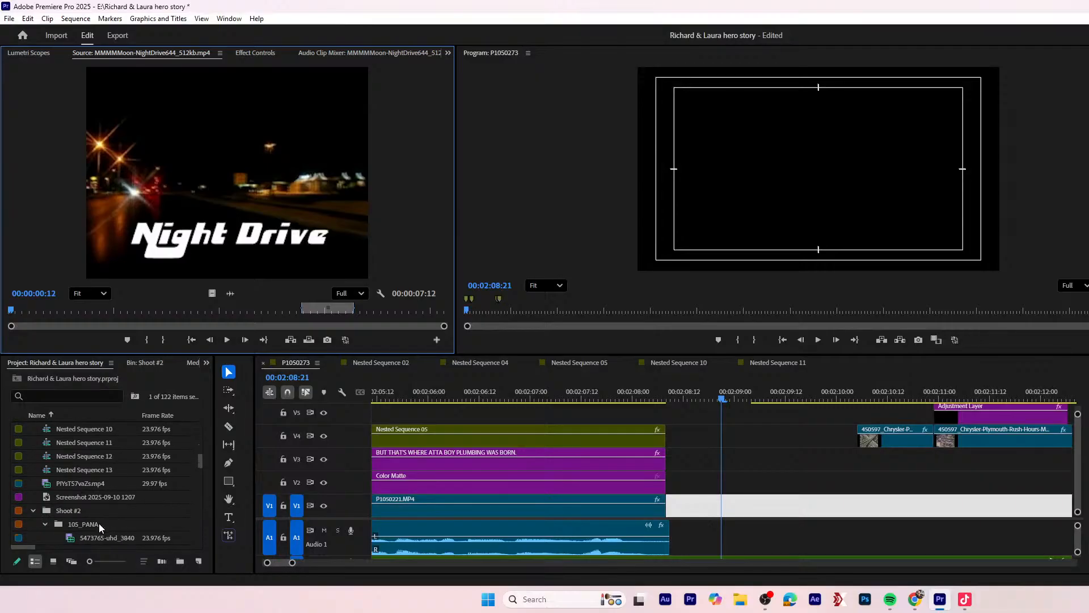
pyautogui.doubleClick(92, 538)
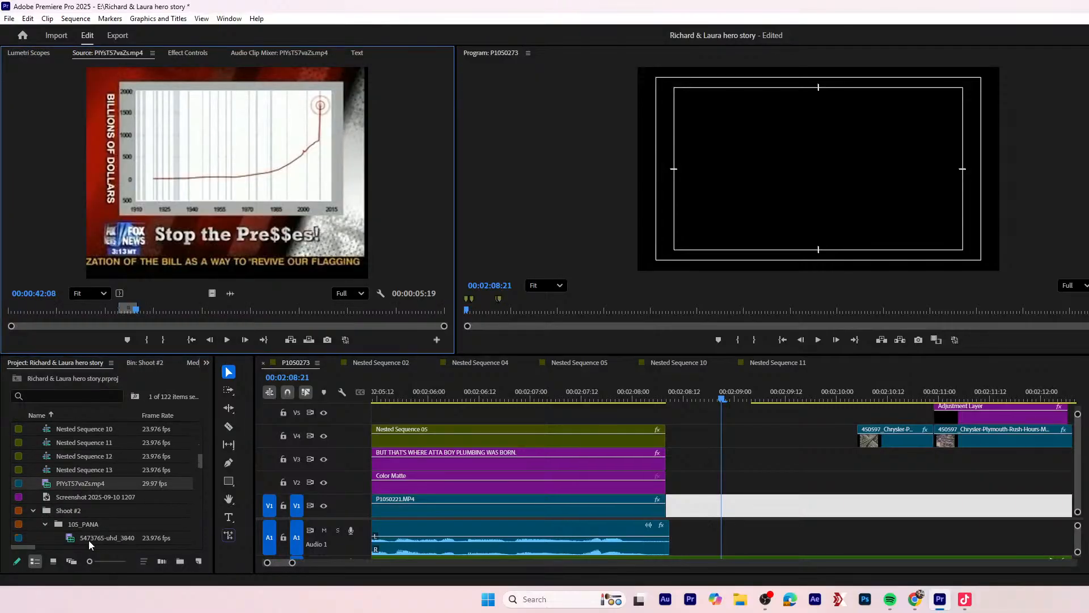
pyautogui.scroll(-3, 101, 521)
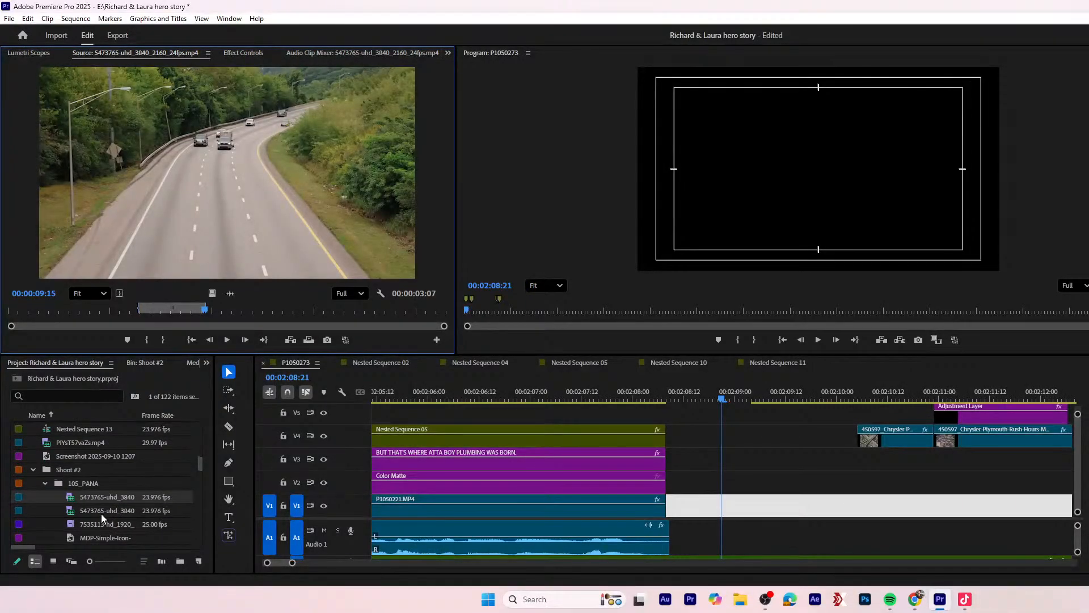
pyautogui.doubleClick(101, 512)
pyautogui.doubleClick(101, 524)
pyautogui.click(276, 310)
pyautogui.moveTo(276, 310); pyautogui.dragTo(345, 310)
# - Preview the 105_PANA clips P1050185.MP4, P1050184.MP4, P1050221.MP4, P1050222.MP4 and P1050273.MP4 in the Source Monitor
pyautogui.scroll(-3, 127, 445)
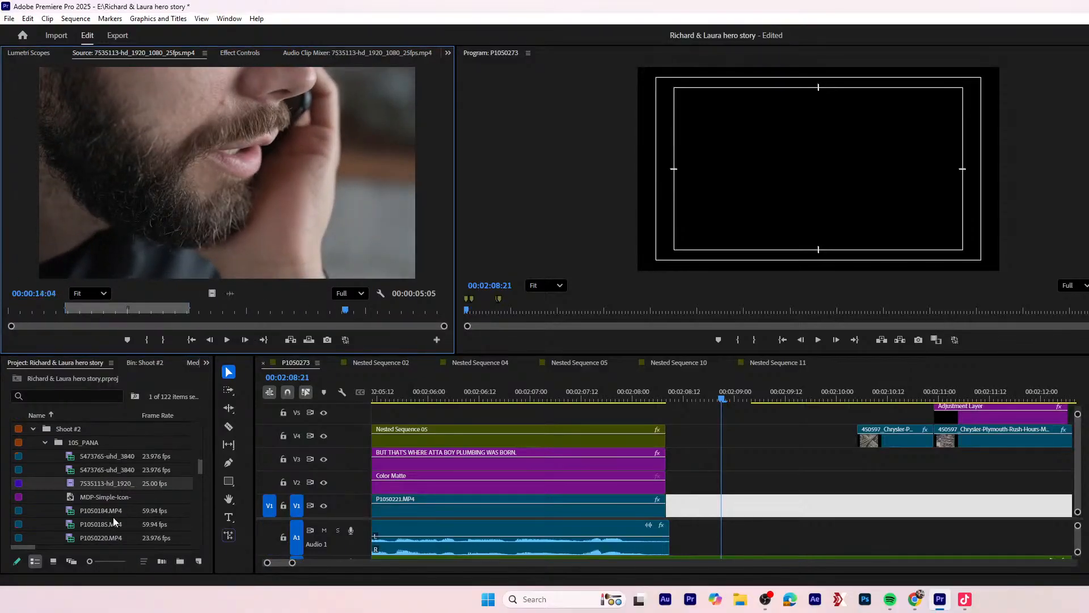
pyautogui.click(111, 513)
pyautogui.doubleClick(107, 524)
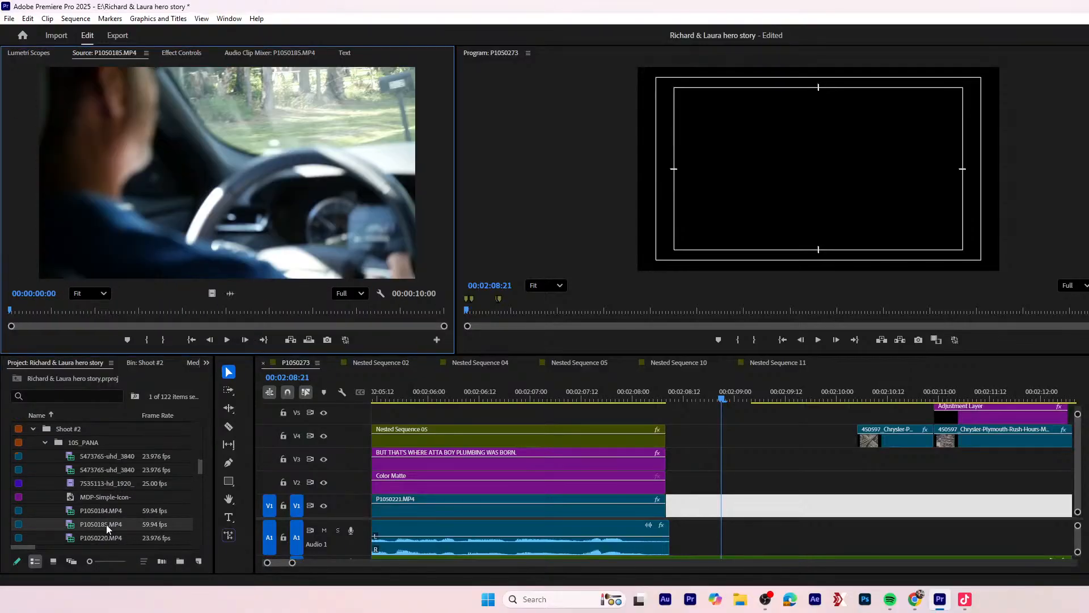
pyautogui.doubleClick(101, 515)
pyautogui.scroll(-2, 101, 534)
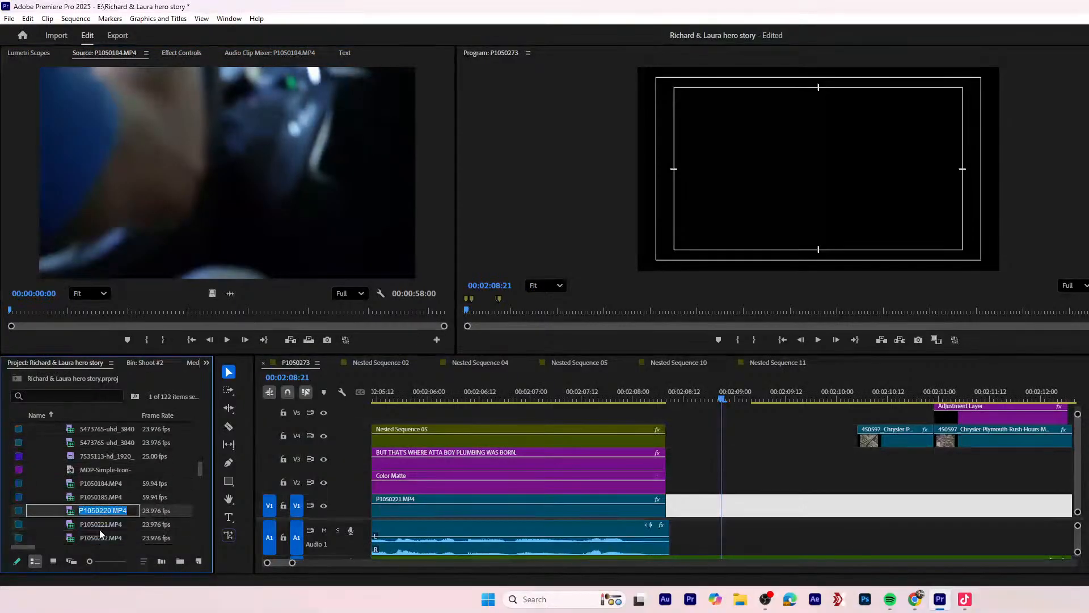
pyautogui.doubleClick(90, 523)
pyautogui.click(96, 546)
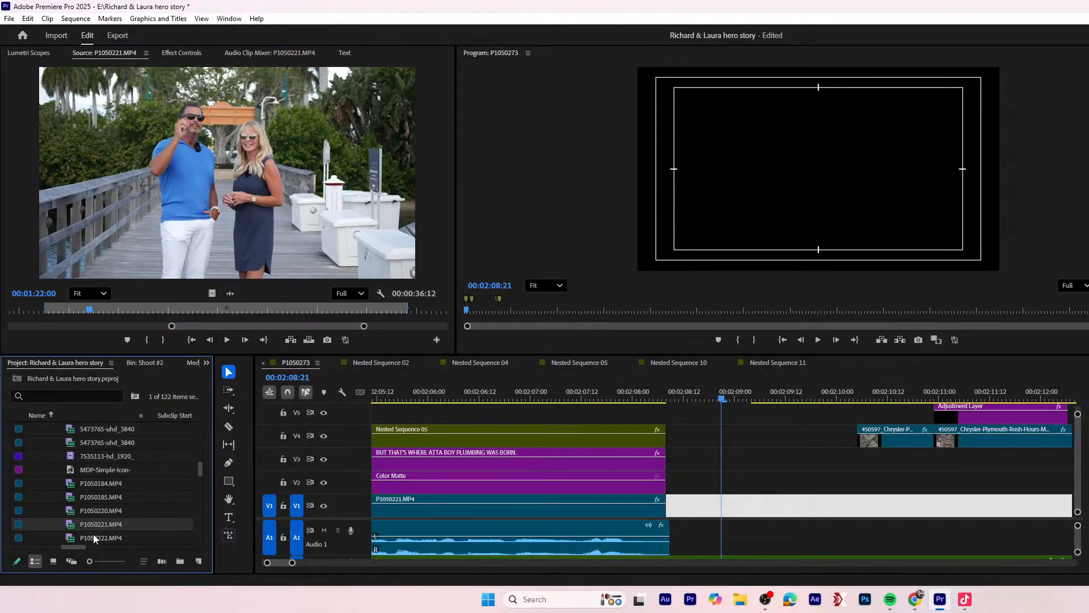
pyautogui.doubleClick(93, 534)
pyautogui.scroll(-7, 95, 514)
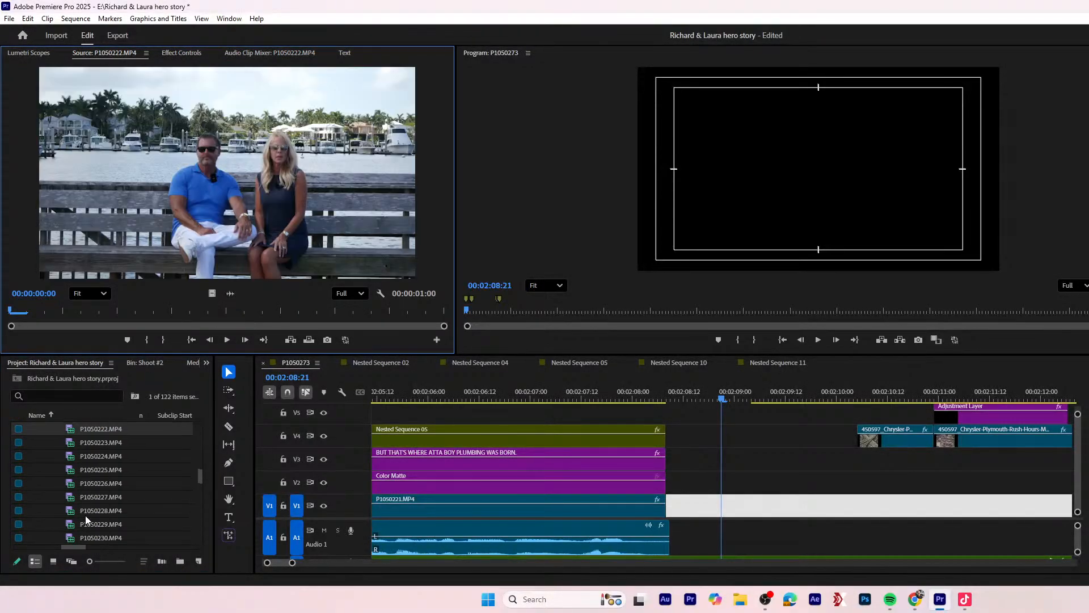
pyautogui.scroll(-10, 101, 528)
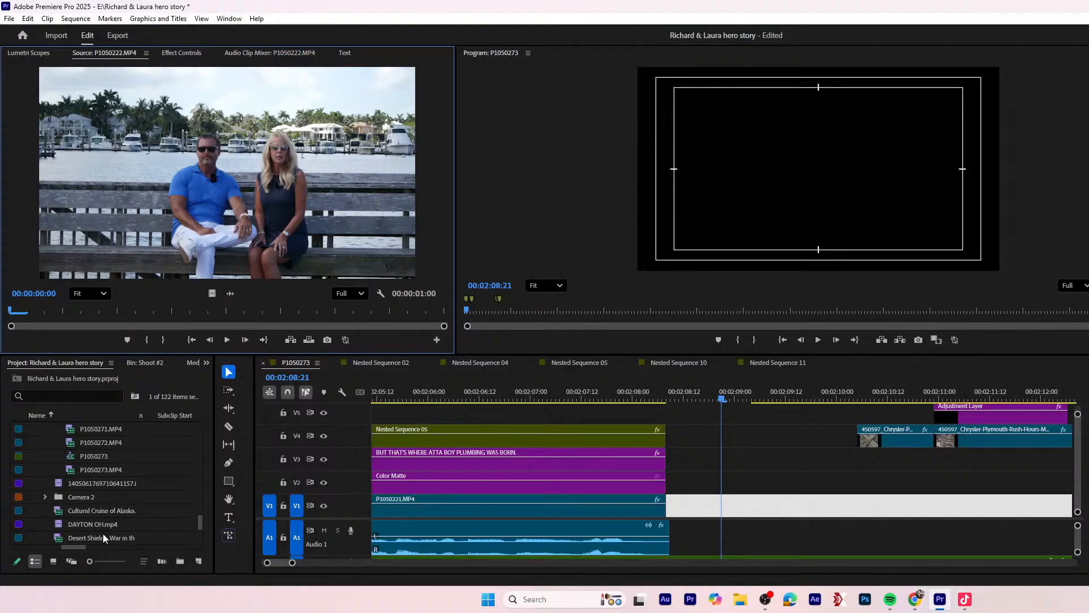
pyautogui.doubleClick(85, 440)
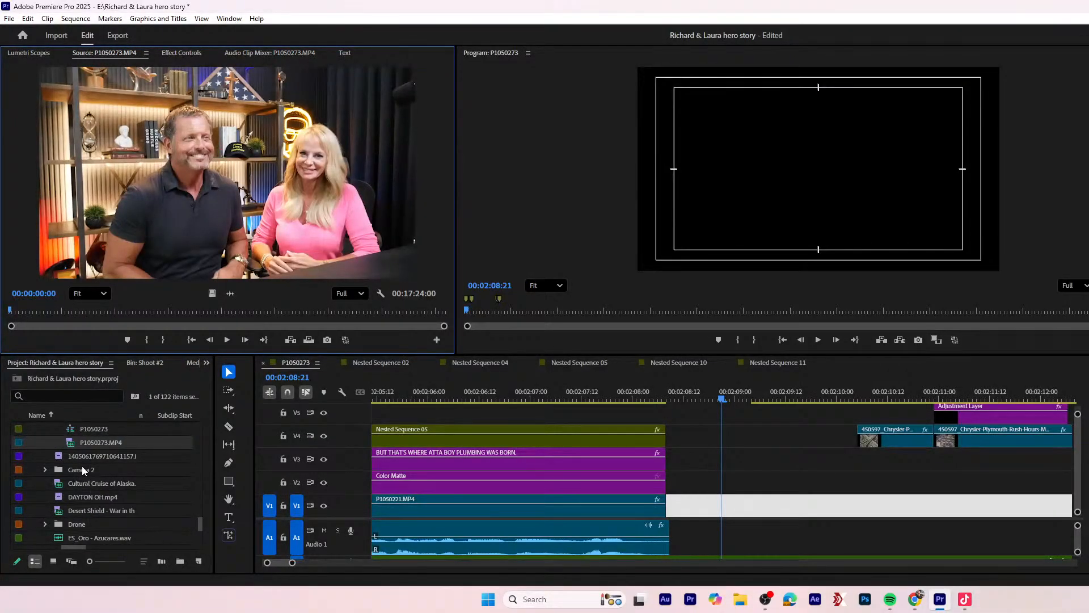
# - Skim through the Desert Shield - War in the Gulf clip and view the video of DSC_0319.MOV from the nikon folder
pyautogui.doubleClick(84, 509)
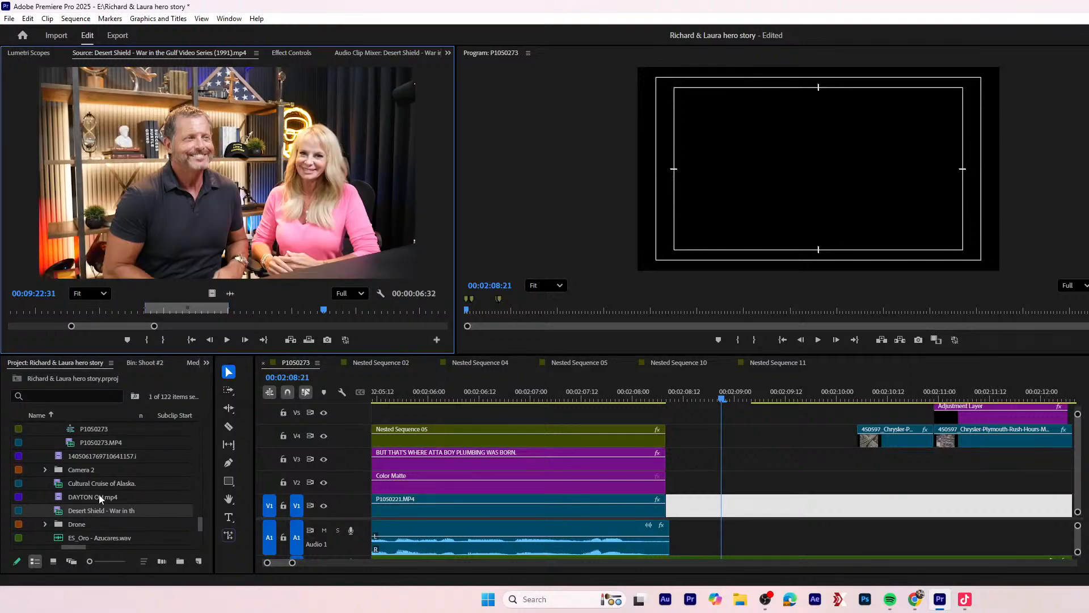
pyautogui.moveTo(246, 310); pyautogui.dragTo(253, 397)
pyautogui.scroll(-5, 118, 519)
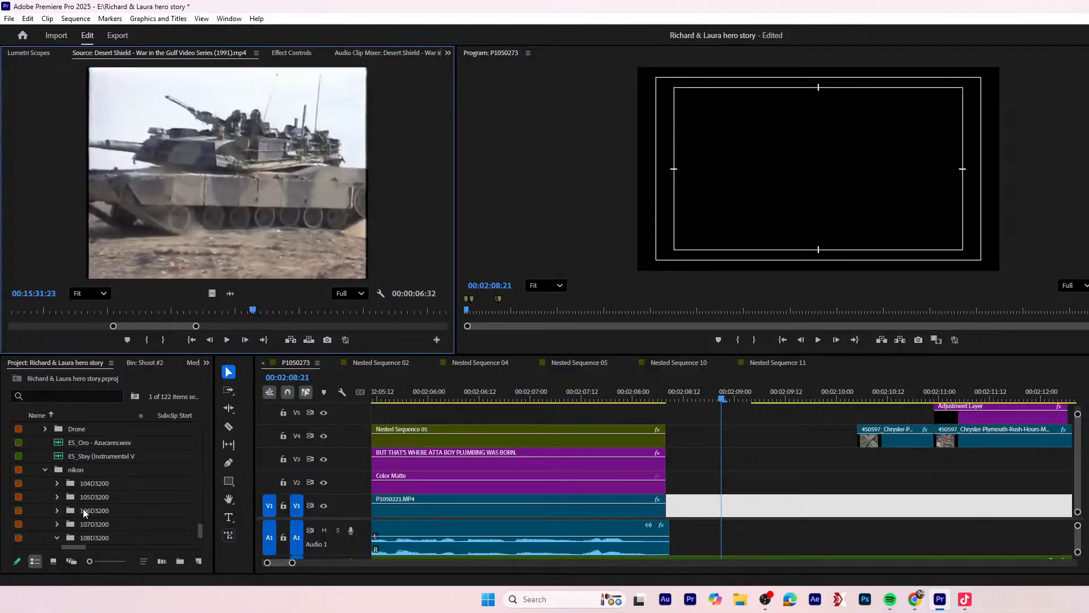
pyautogui.scroll(-2, 80, 504)
pyautogui.doubleClick(114, 483)
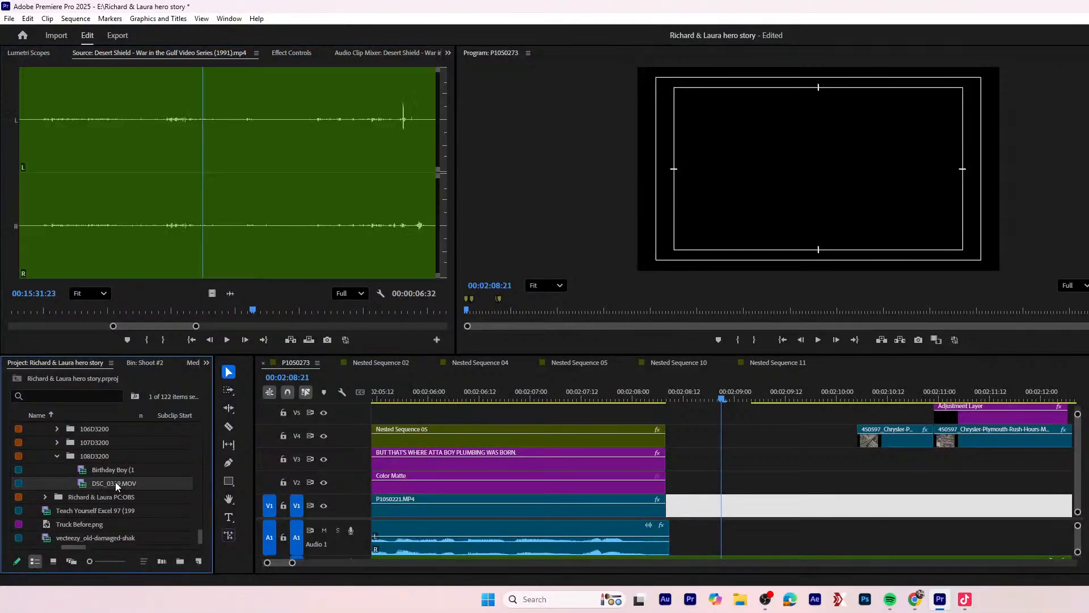
pyautogui.click(210, 293)
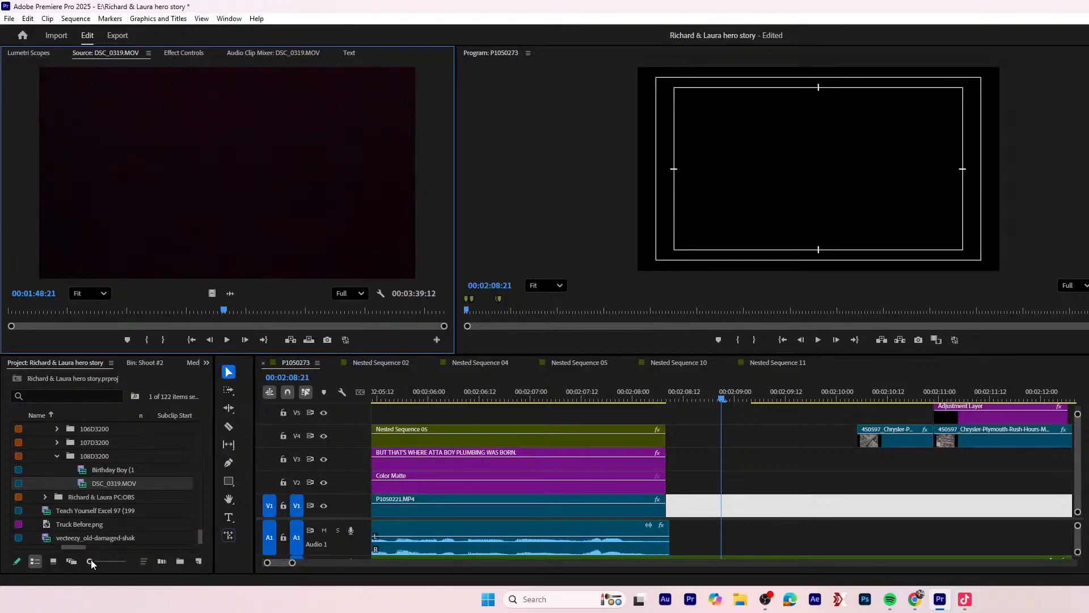
# - Preview Truck Before.png and skim through the vecteezy old-damaged-shaky-film overlay clip
pyautogui.doubleClick(106, 526)
pyautogui.doubleClick(103, 539)
pyautogui.moveTo(160, 310); pyautogui.dragTo(190, 310)
# - Play the timeline from the end of P1050221.MP4 across the gap and the Chrysler-Plymouth clips to review the timing
pyautogui.click(845, 478)
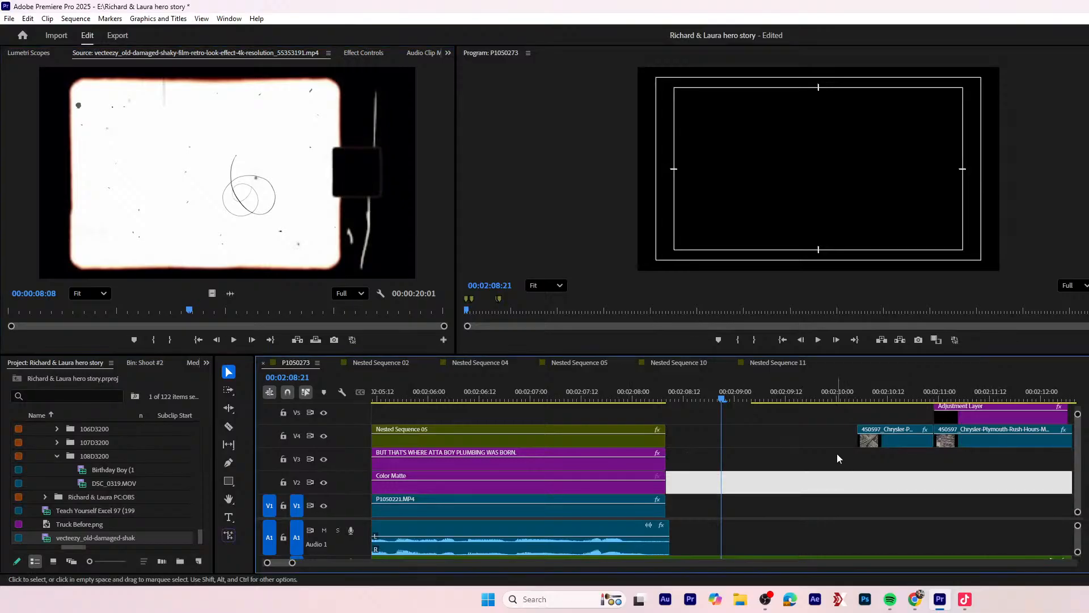
pyautogui.click(651, 400)
pyautogui.press('space')
pyautogui.press('-')
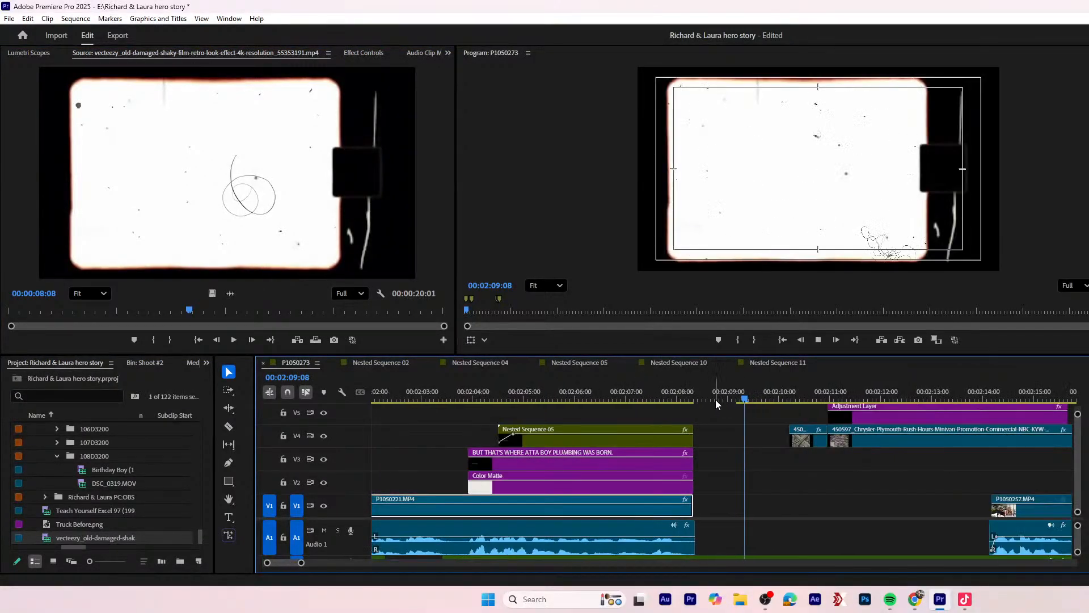
pyautogui.scroll(-2, 715, 397)
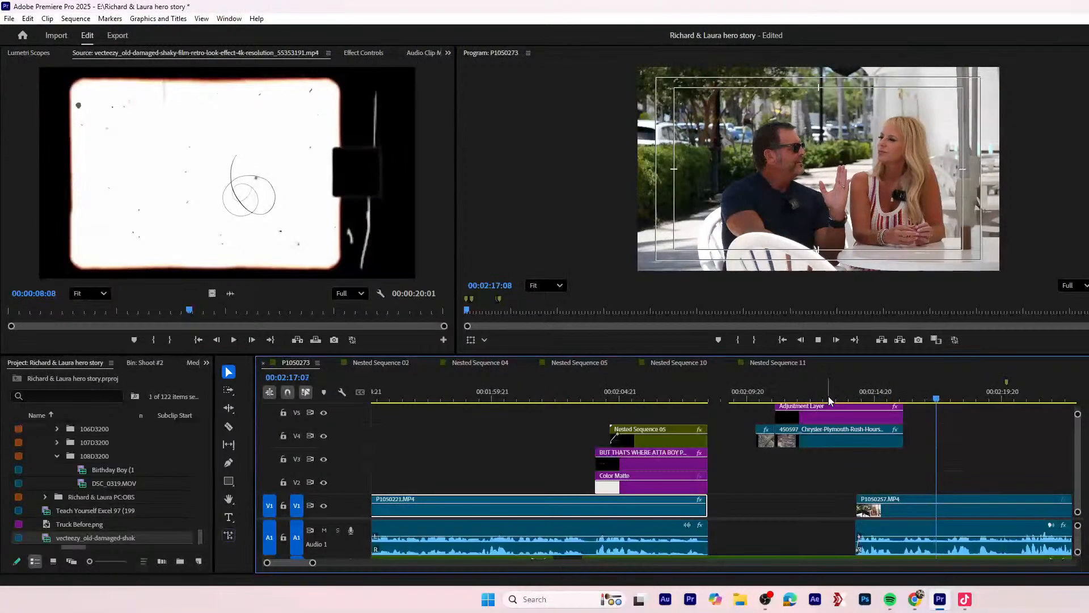
pyautogui.moveTo(722, 400); pyautogui.dragTo(670, 410)
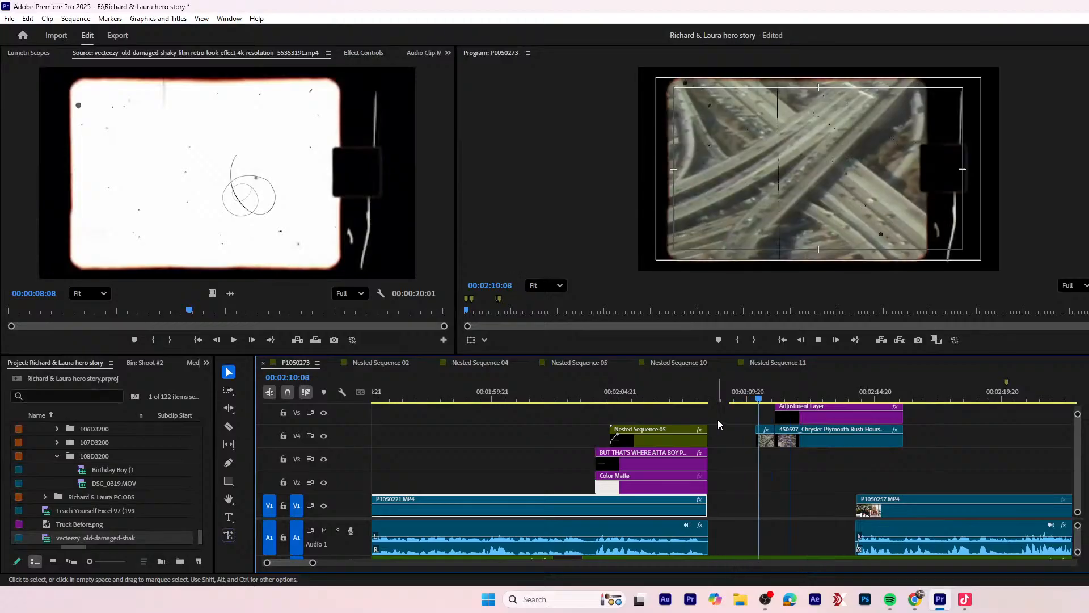
pyautogui.press('space')
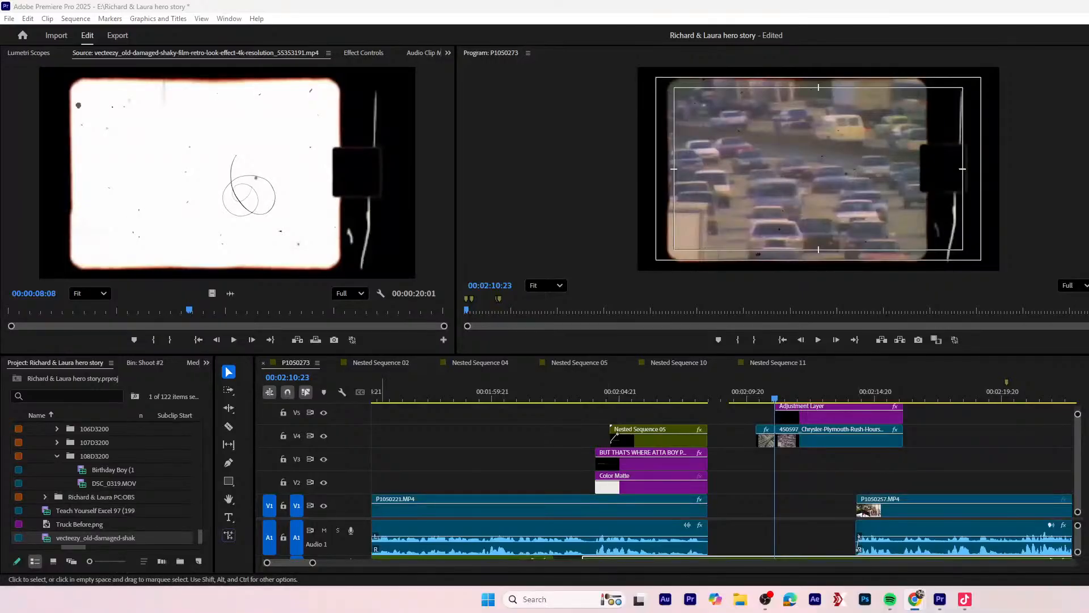
# - Switch to Chrome and open the Internet Archive site through a search for "online archive"
pyautogui.moveTo(0, 165); pyautogui.dragTo(1046, 183)
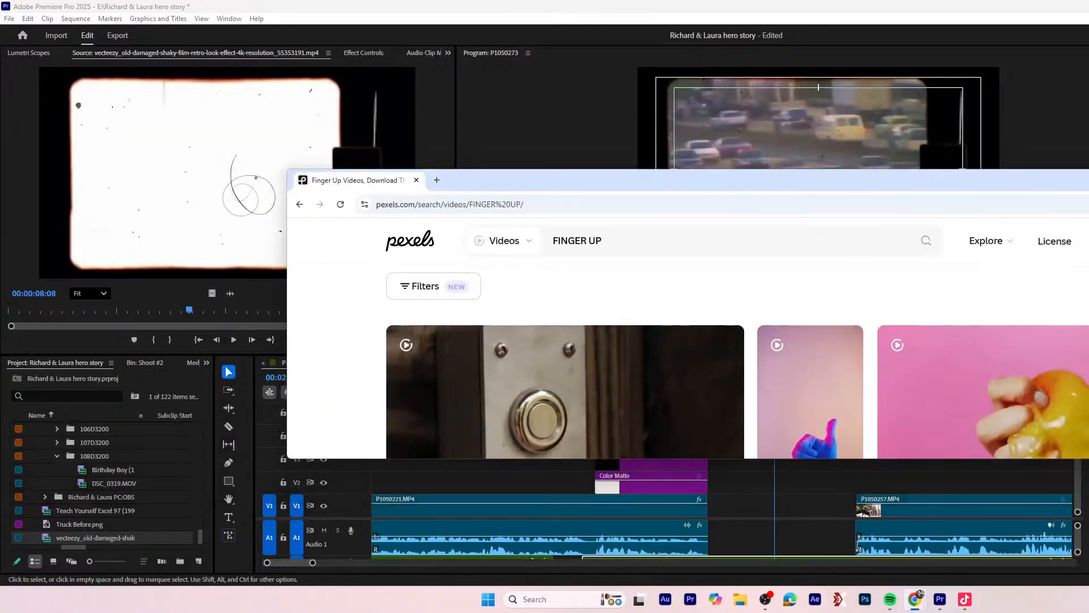
pyautogui.doubleClick(1046, 183)
pyautogui.click(240, 37)
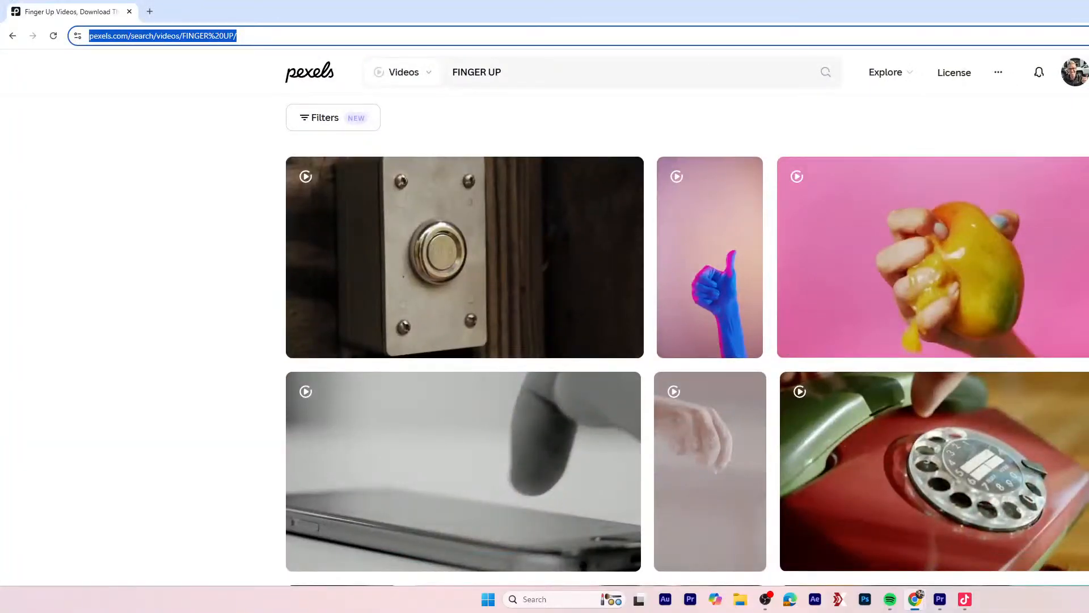
pyautogui.write('ON')
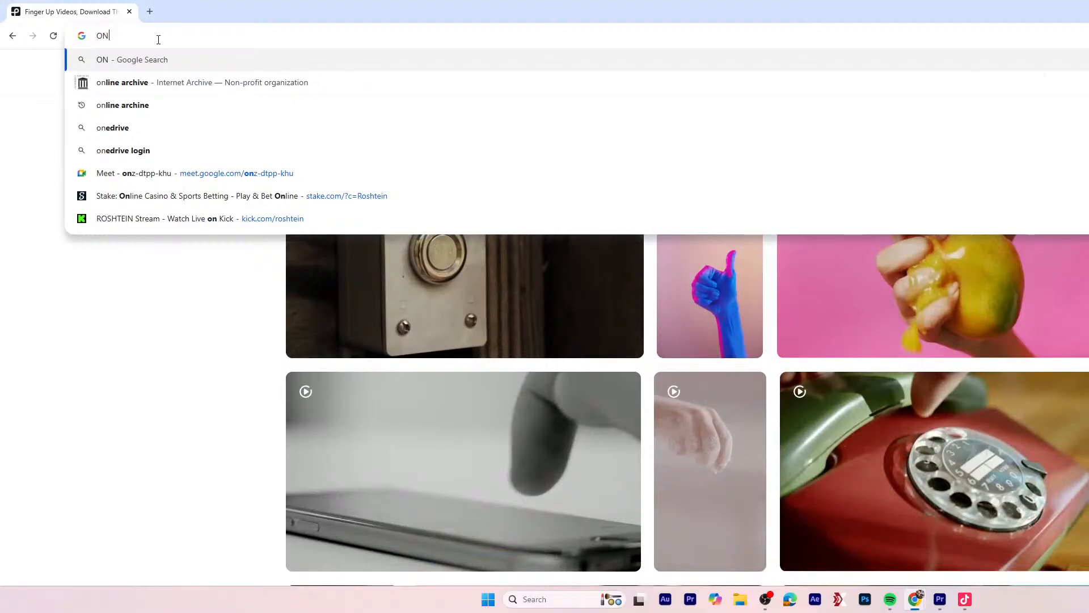
pyautogui.click(170, 83)
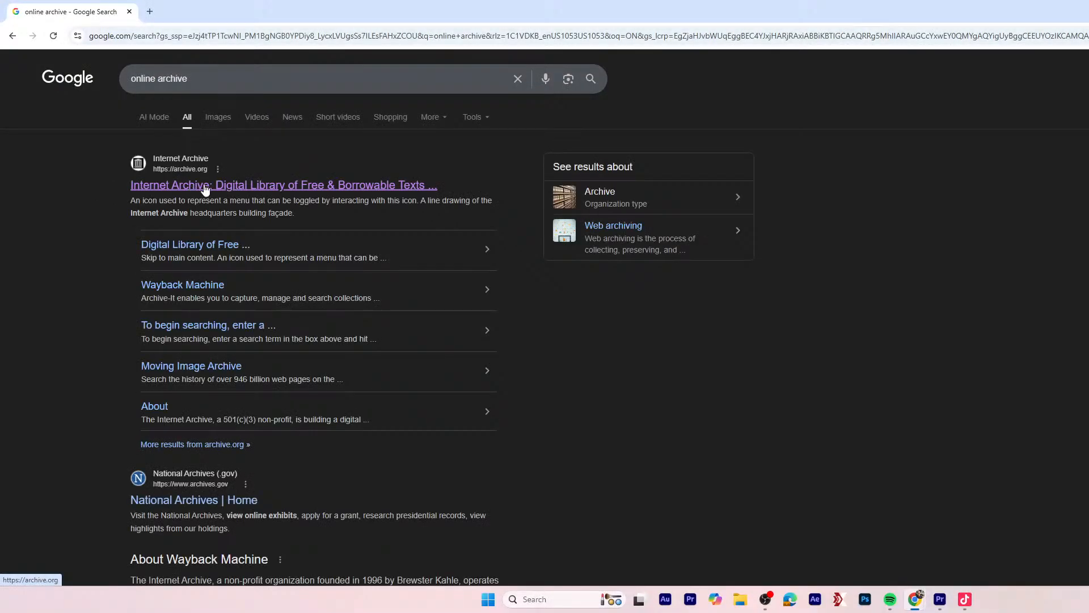
pyautogui.click(233, 187)
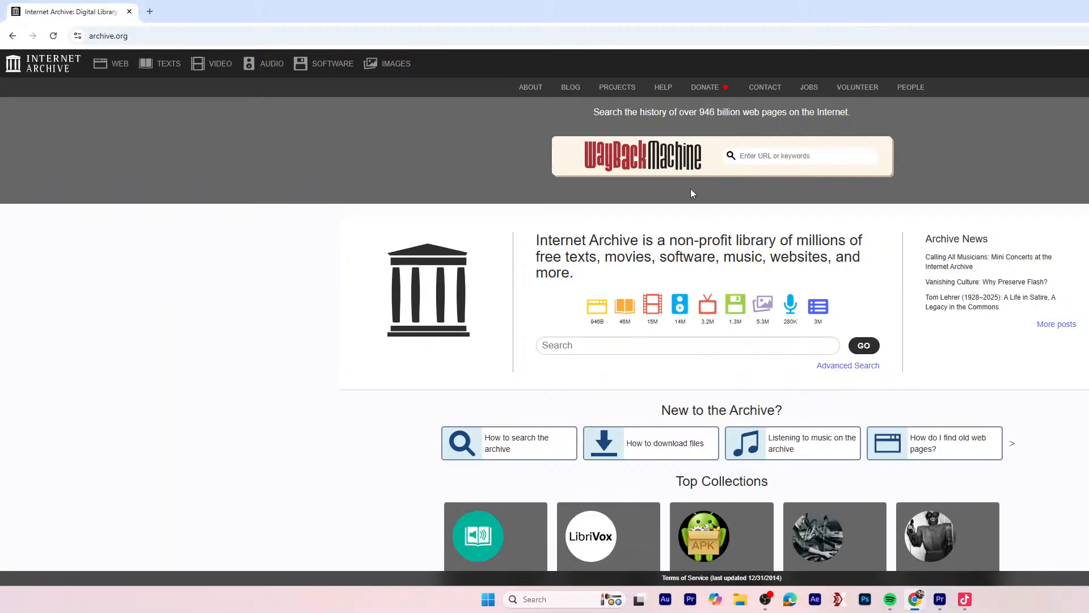
# - Search the Internet Archive for "INDY TRAVEL"
pyautogui.click(577, 347)
pyautogui.write('IND')
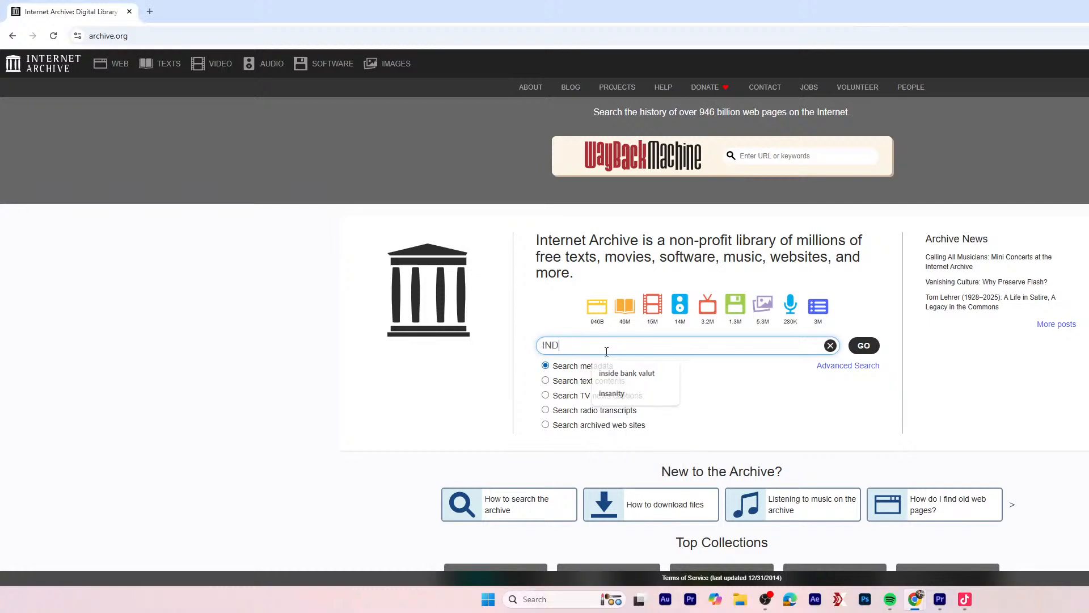
pyautogui.write('Y TRAVEL')
pyautogui.press('Return')
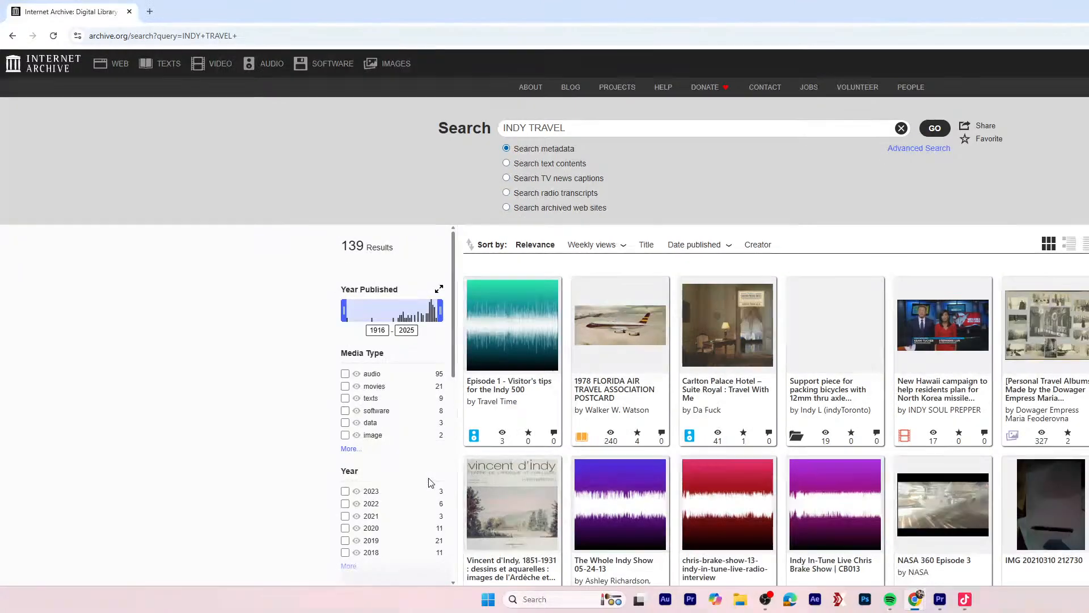
# - Filter the results to movies from the years 1999, 1991, 1989, 1984 and 1983
pyautogui.click(345, 386)
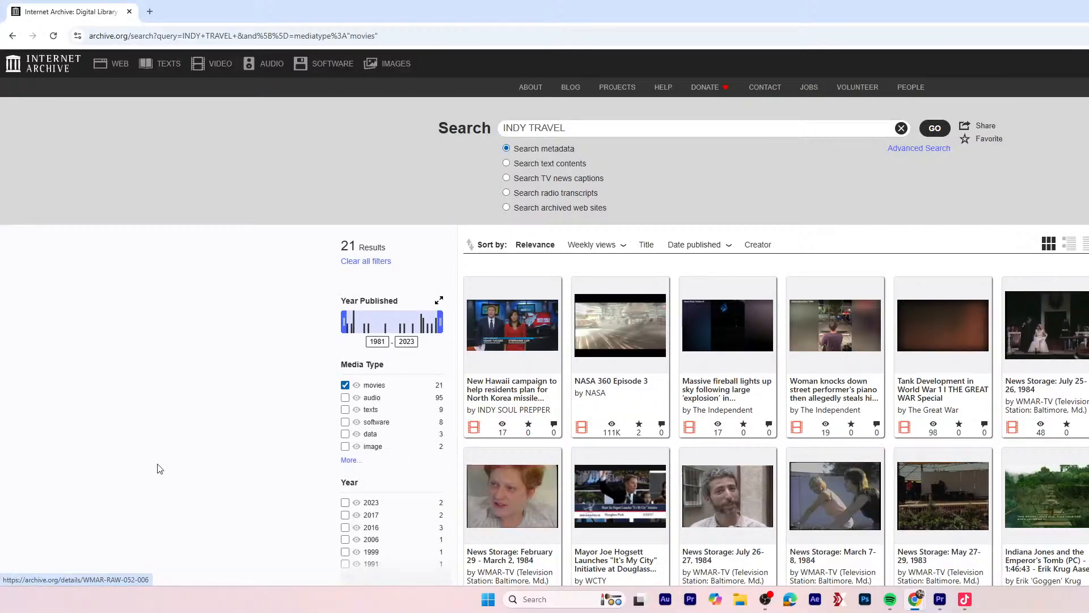
pyautogui.scroll(-5, 370, 462)
pyautogui.scroll(2, 370, 414)
pyautogui.click(348, 387)
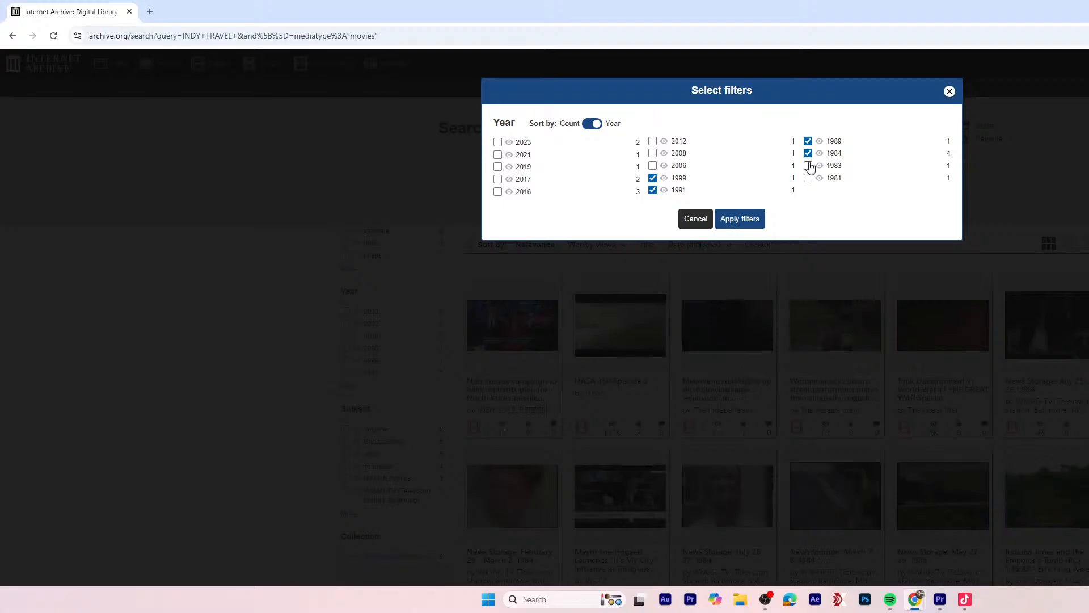
pyautogui.click(731, 225)
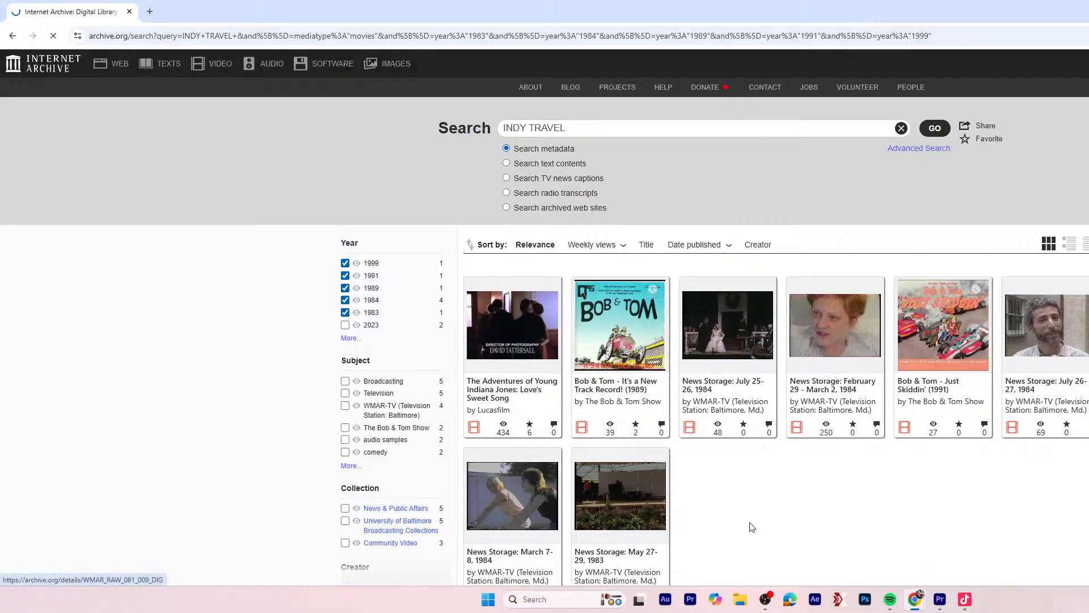
# - Open the "News Storage: May 27-29, 1983" video and play it from about 15:10
pyautogui.click(622, 511)
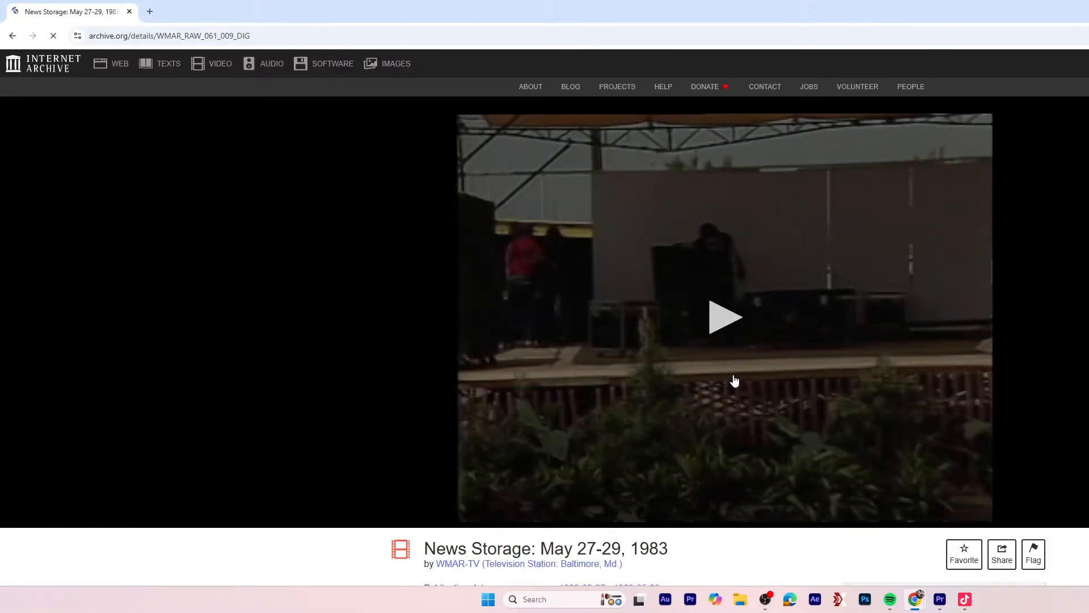
pyautogui.click(721, 316)
pyautogui.click(587, 494)
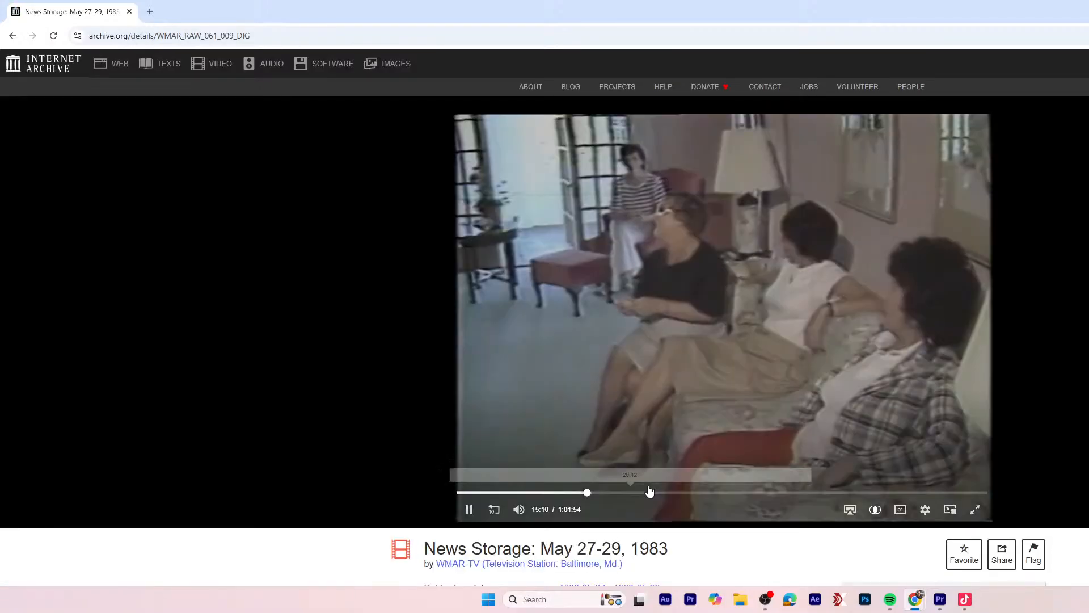
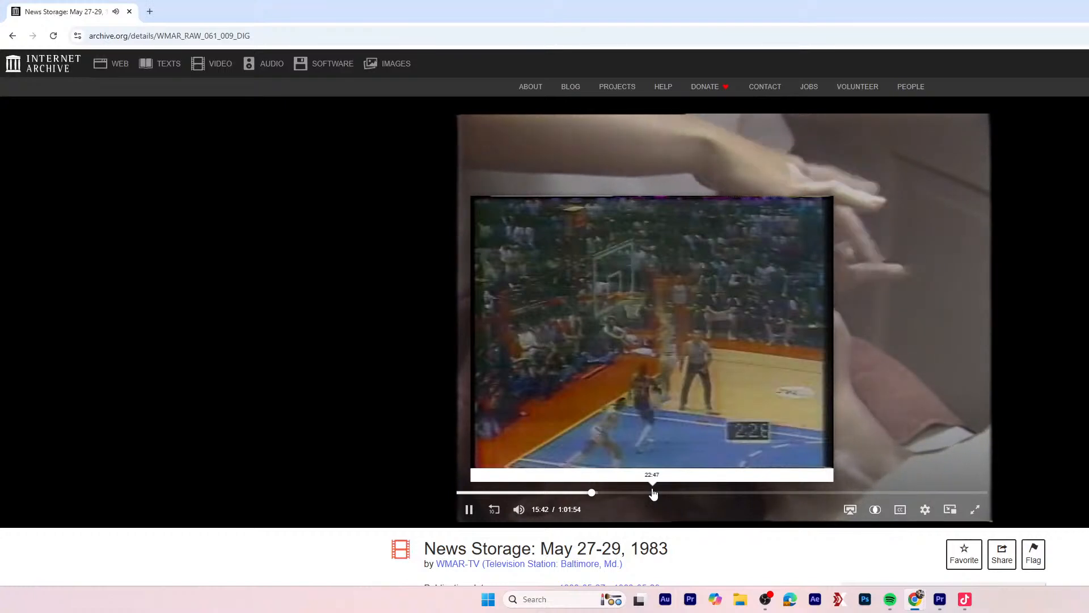
# - Return to the archive's search results, search for "INDIANAPOLIS" instead, and filter the results to movies
pyautogui.click(13, 36)
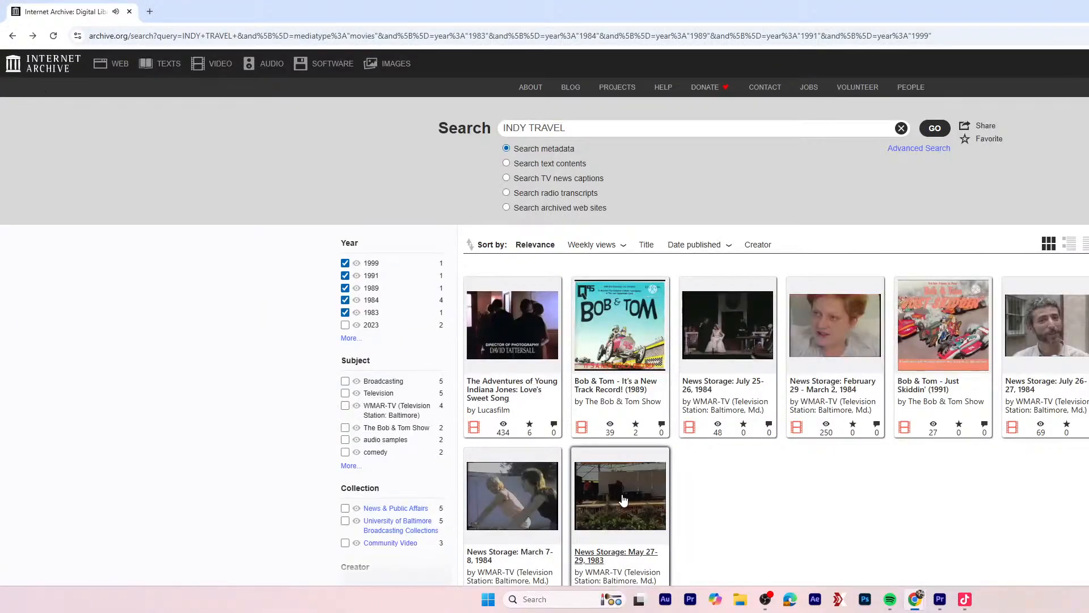
pyautogui.scroll(-4, 580, 519)
pyautogui.scroll(4, 567, 482)
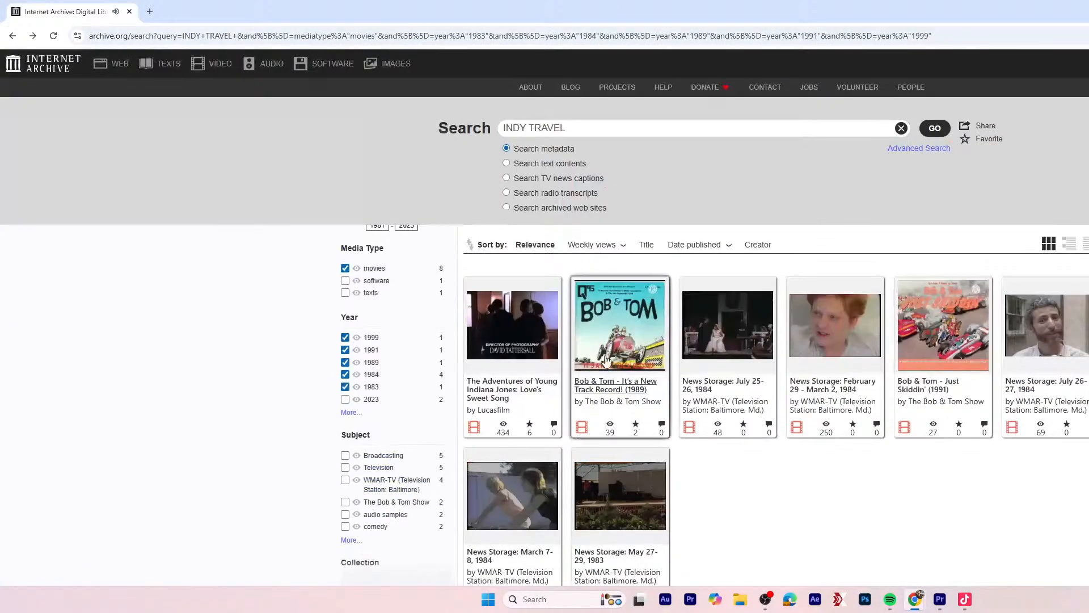
pyautogui.click(578, 129)
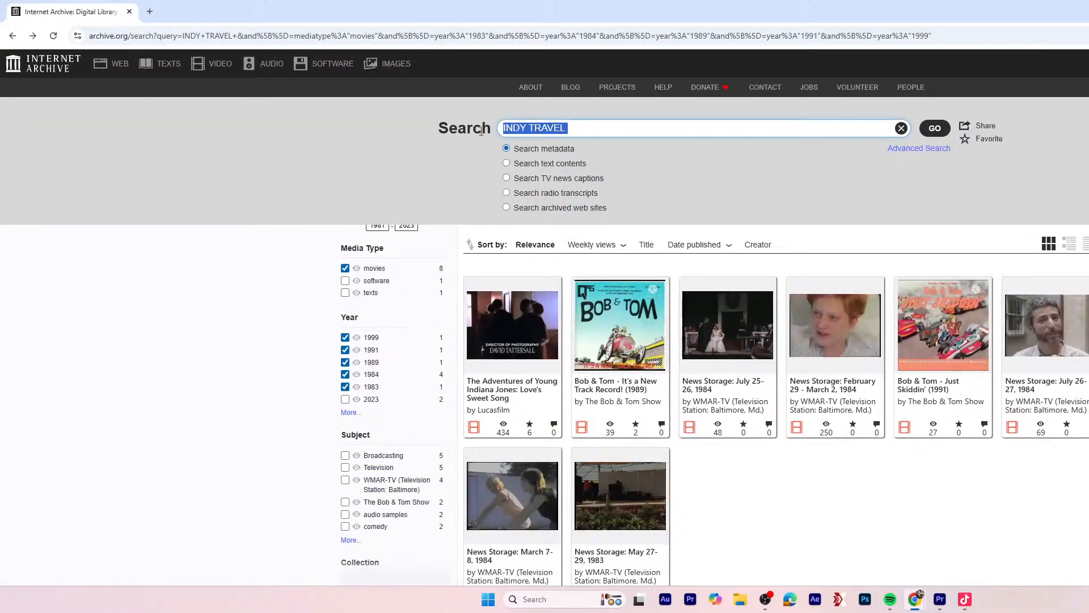
pyautogui.press('BackSpace')
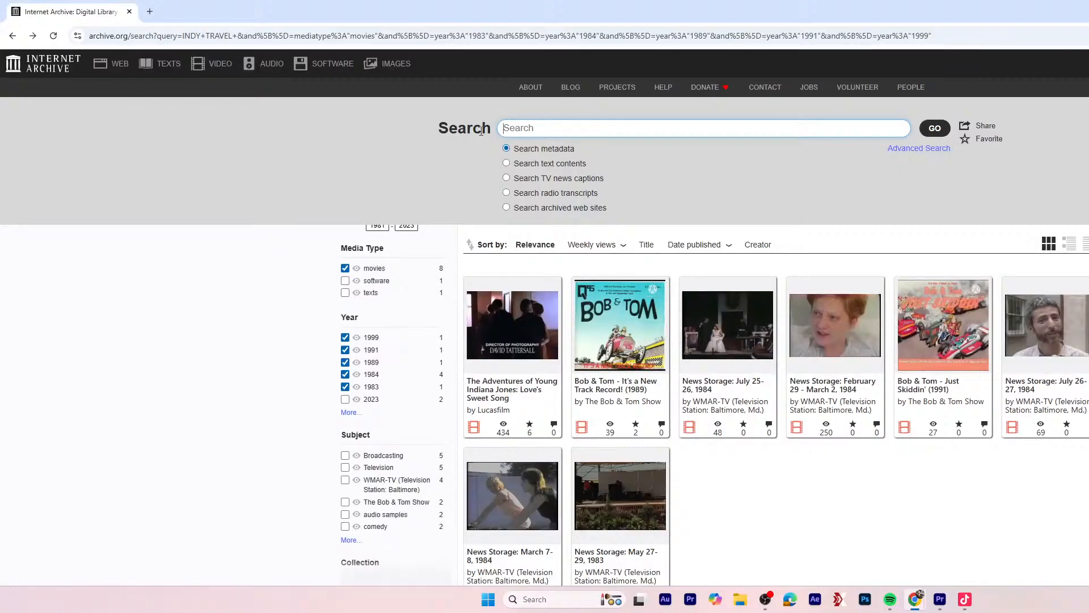
pyautogui.write('INDIANAPOLIS')
pyautogui.press('Return')
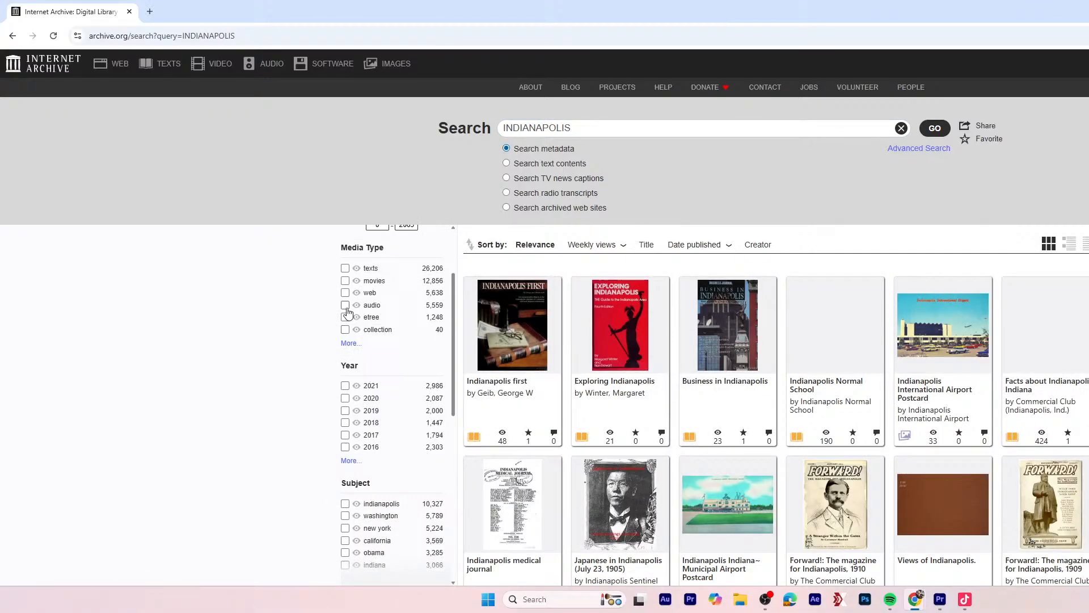
pyautogui.click(345, 281)
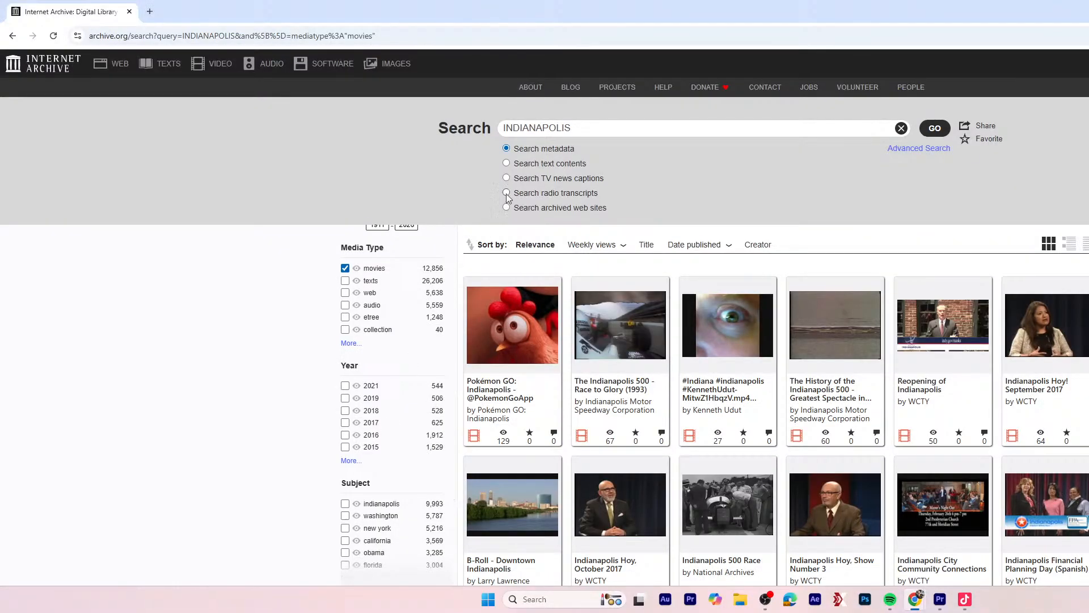
# - Refine the archive search to "INDIANAPOLIS IN" and limit the results to movies
pyautogui.click(609, 132)
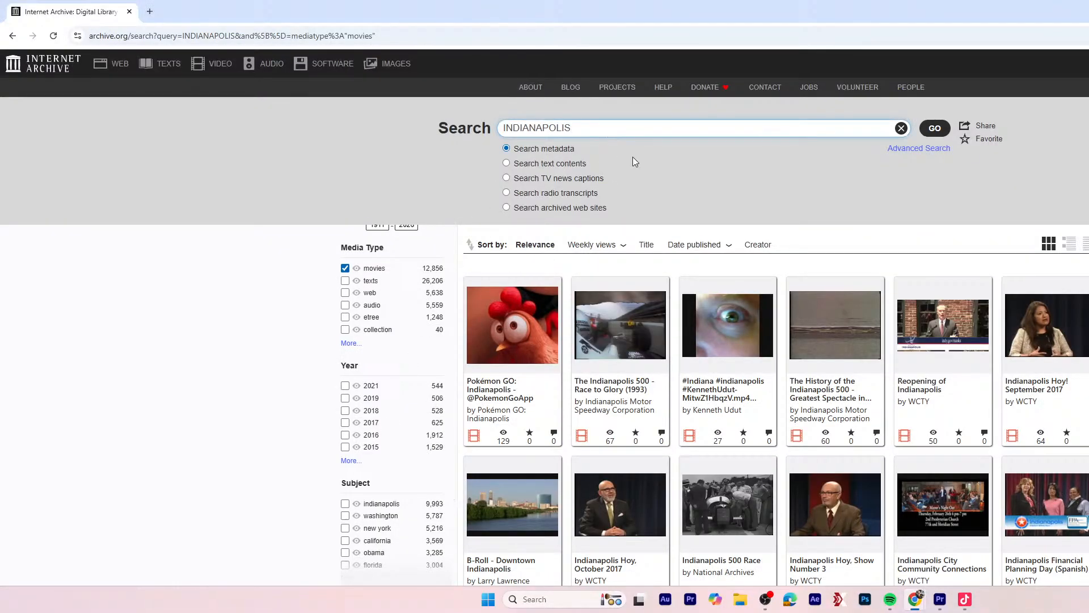
pyautogui.write('IN')
pyautogui.press('Return')
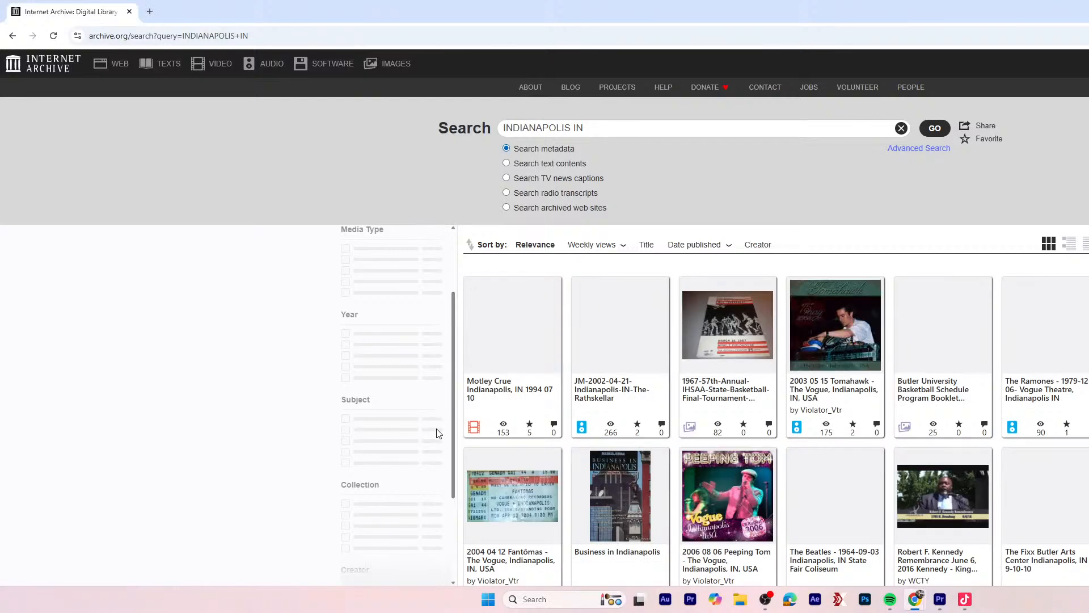
pyautogui.scroll(-2, 717, 443)
pyautogui.scroll(-10, 716, 443)
pyautogui.moveTo(716, 443)
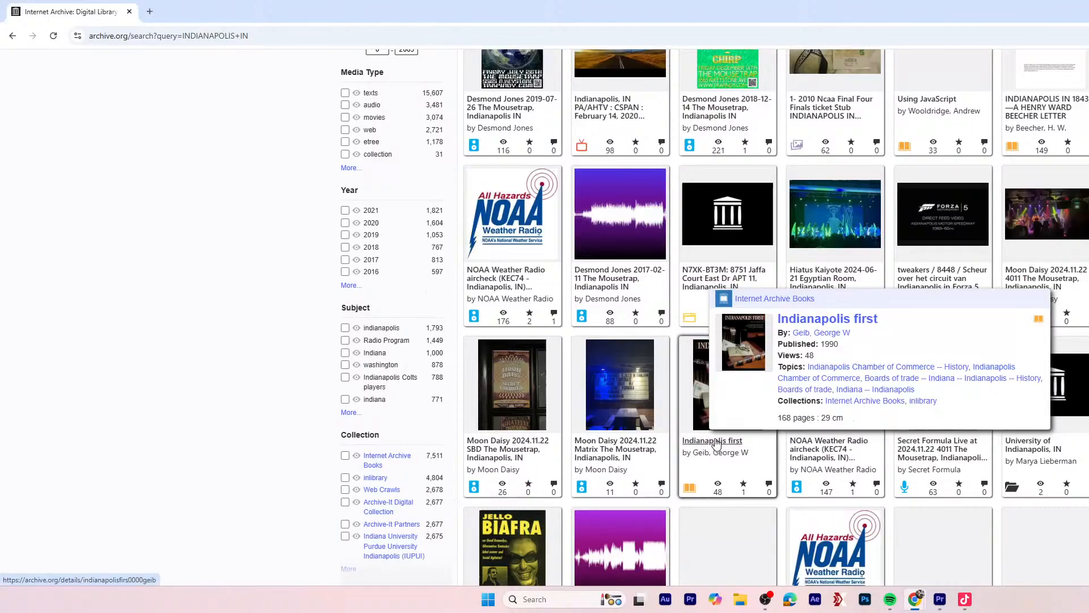
pyautogui.scroll(-8, 716, 443)
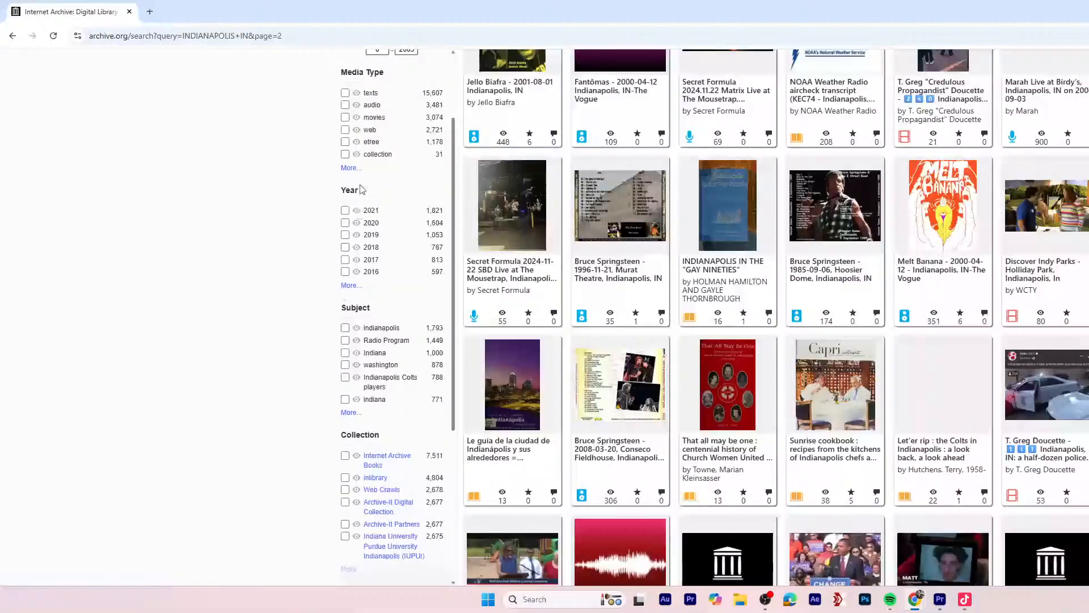
pyautogui.click(345, 118)
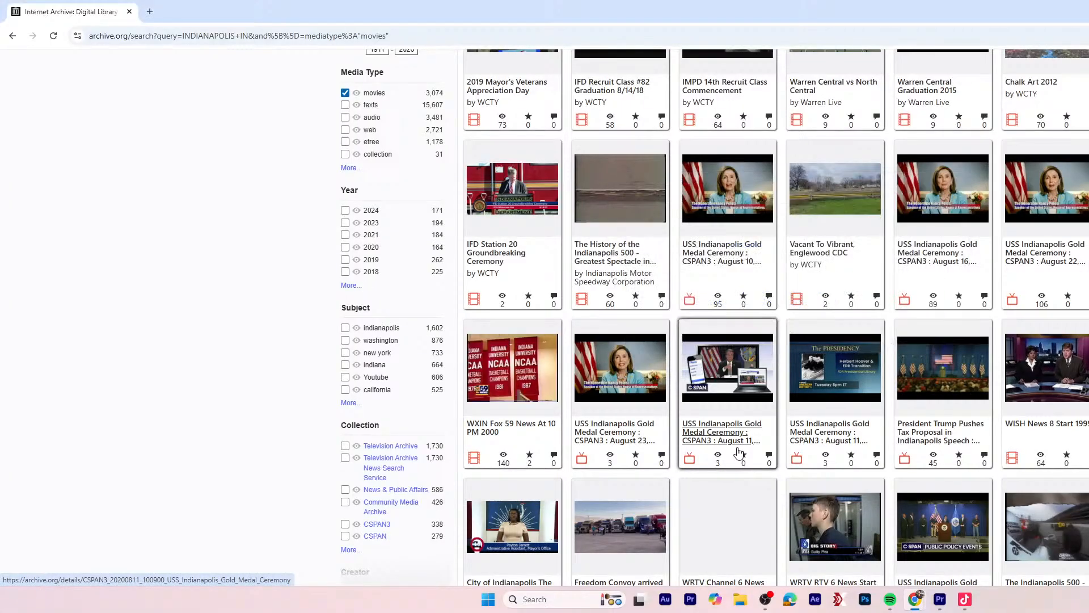
# - Open the "WTHR 6pm News, September 20, 1992" video and preview it from about 09:37
pyautogui.scroll(-9, 778, 445)
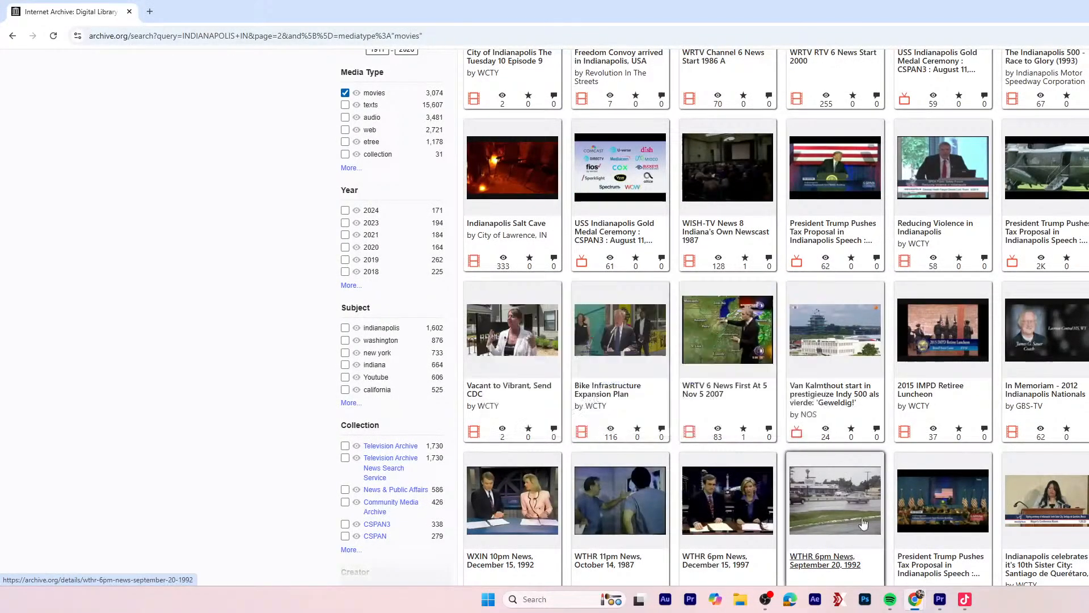
pyautogui.click(810, 517)
pyautogui.scroll(-4, 789, 477)
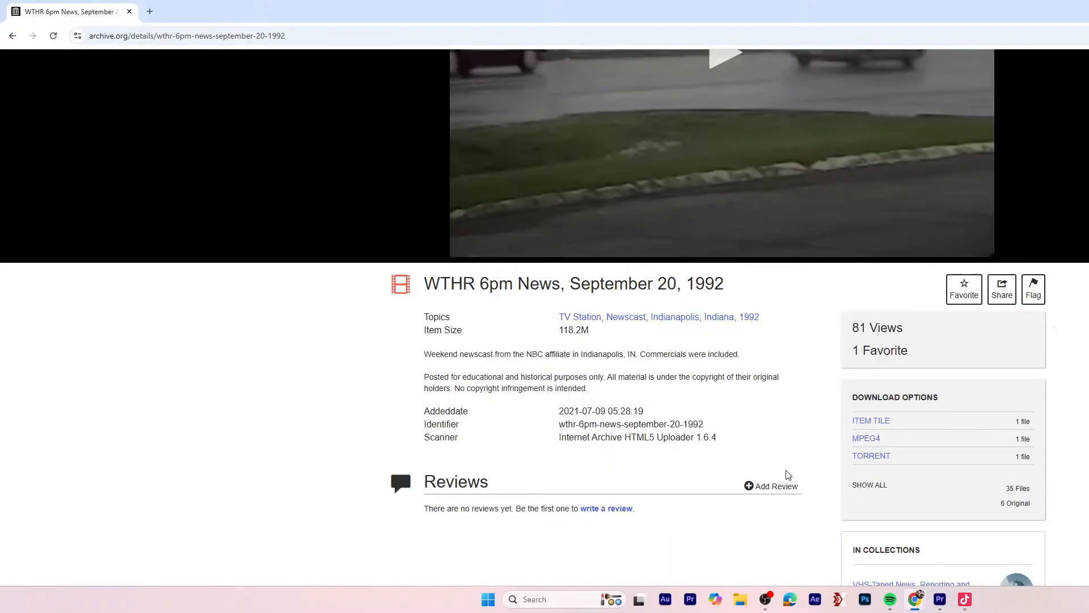
pyautogui.scroll(5, 773, 437)
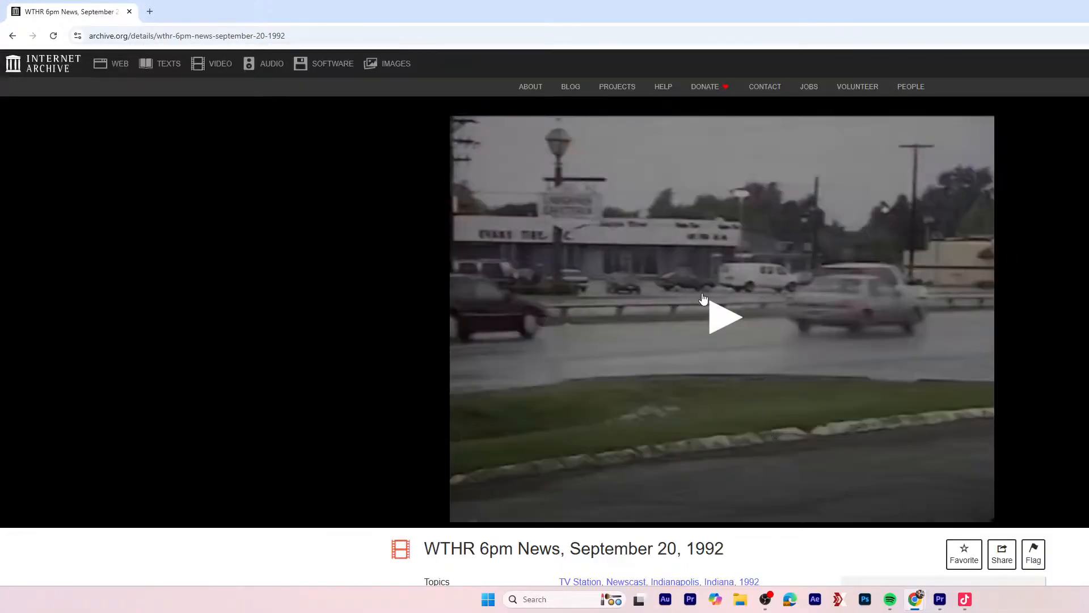
pyautogui.click(724, 316)
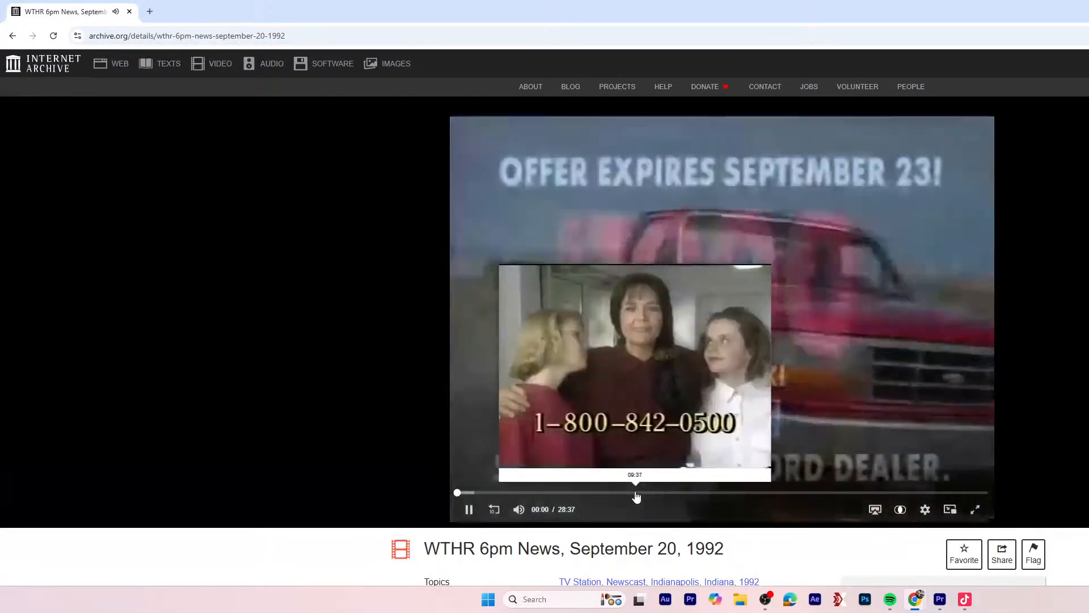
pyautogui.click(635, 493)
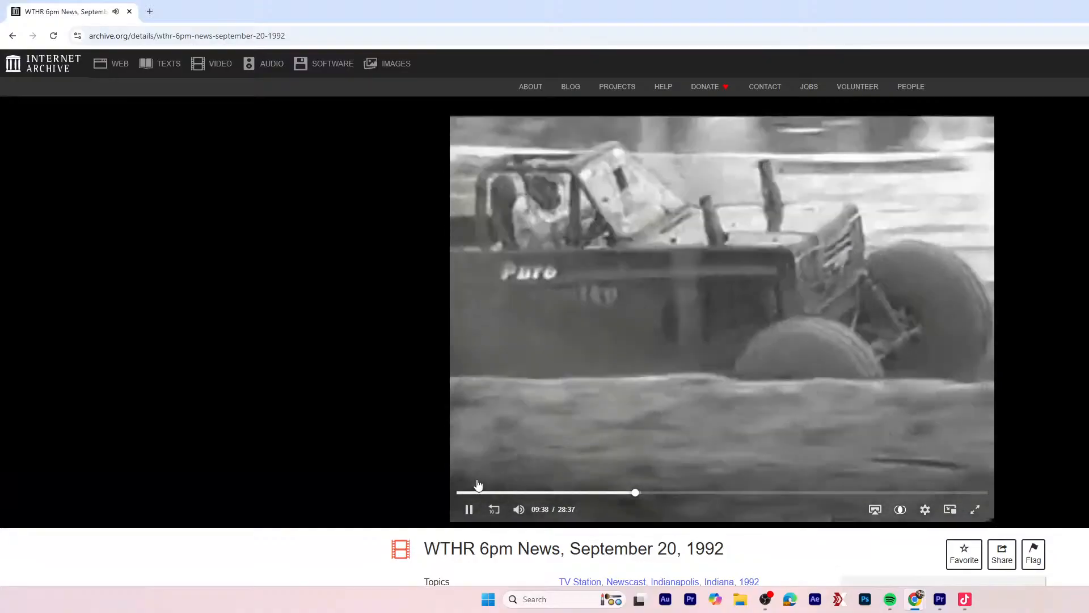
pyautogui.click(470, 509)
# - Open the newscast's MPEG4 file and save it to the Desktop as the MP4 video "WTHR 6pm News- September 20- 1992"
pyautogui.scroll(-2, 697, 475)
pyautogui.scroll(-6, 696, 476)
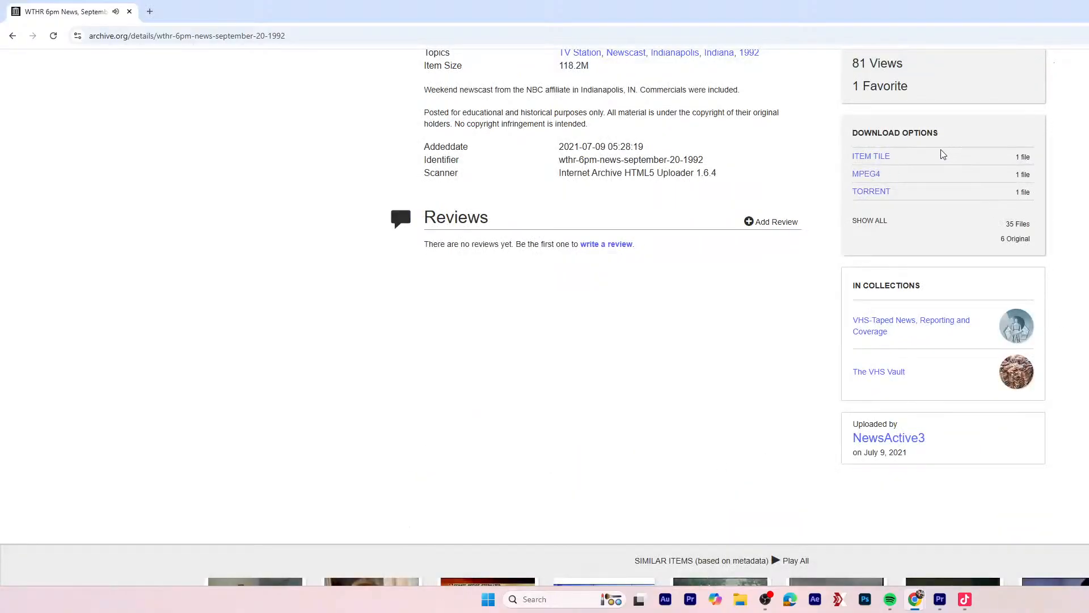
pyautogui.click(890, 176)
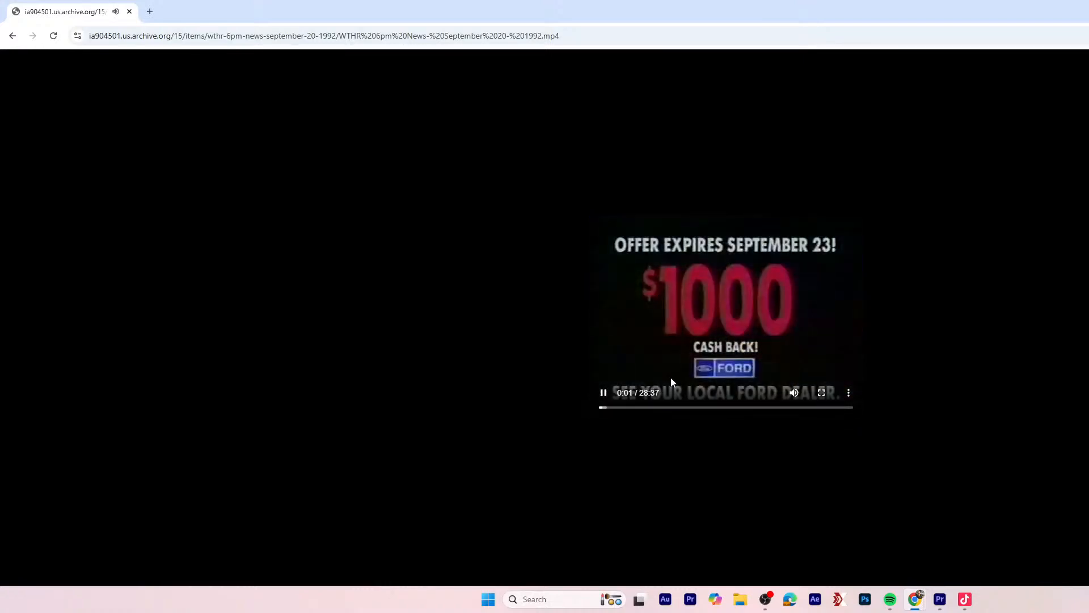
pyautogui.rightClick(730, 343)
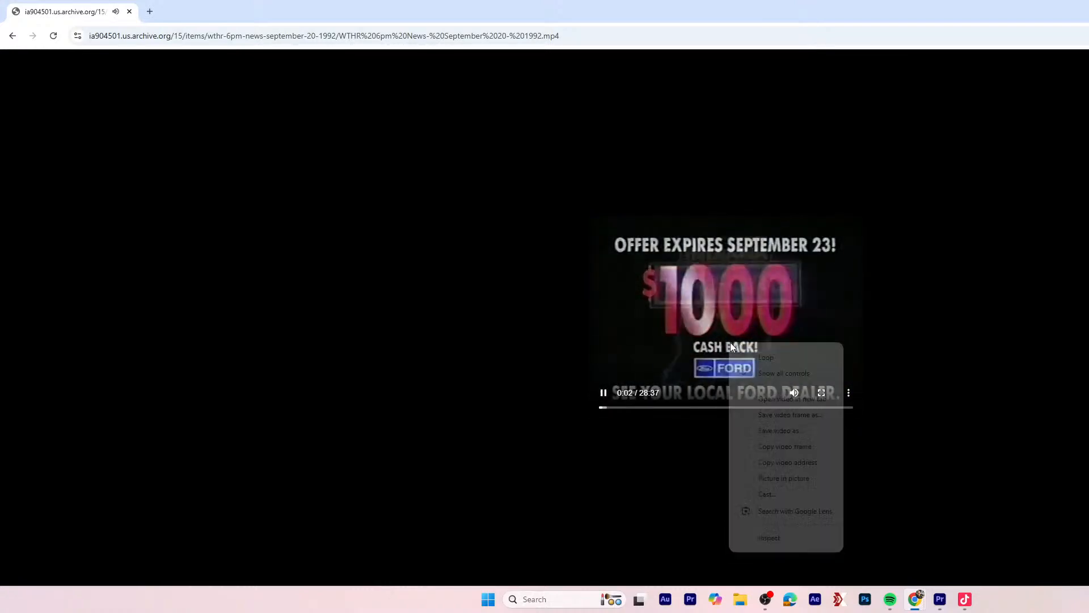
pyautogui.click(777, 431)
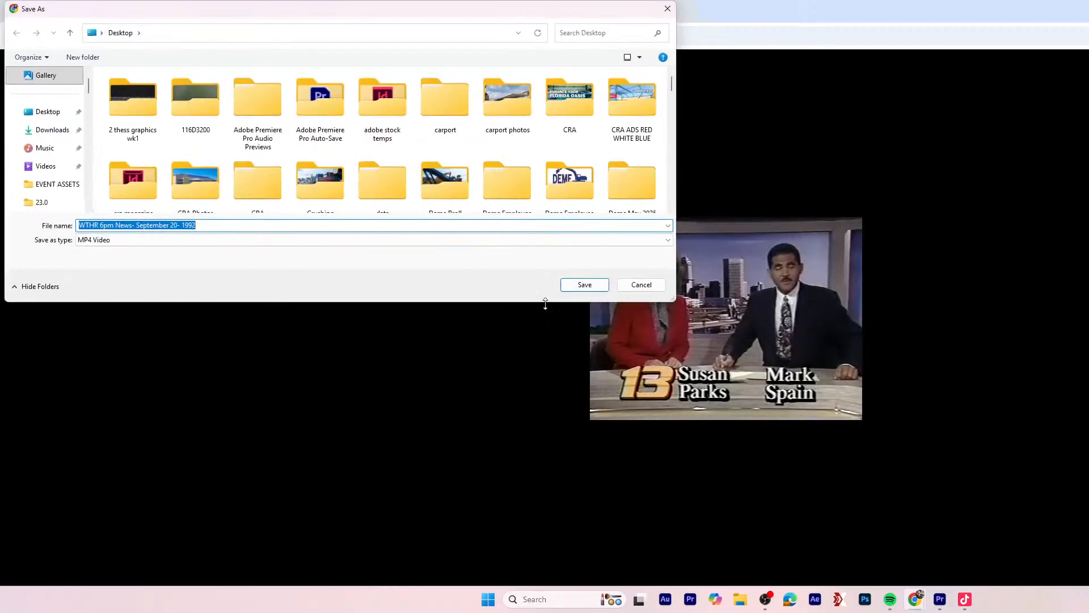
pyautogui.click(39, 112)
pyautogui.click(590, 284)
pyautogui.click(604, 393)
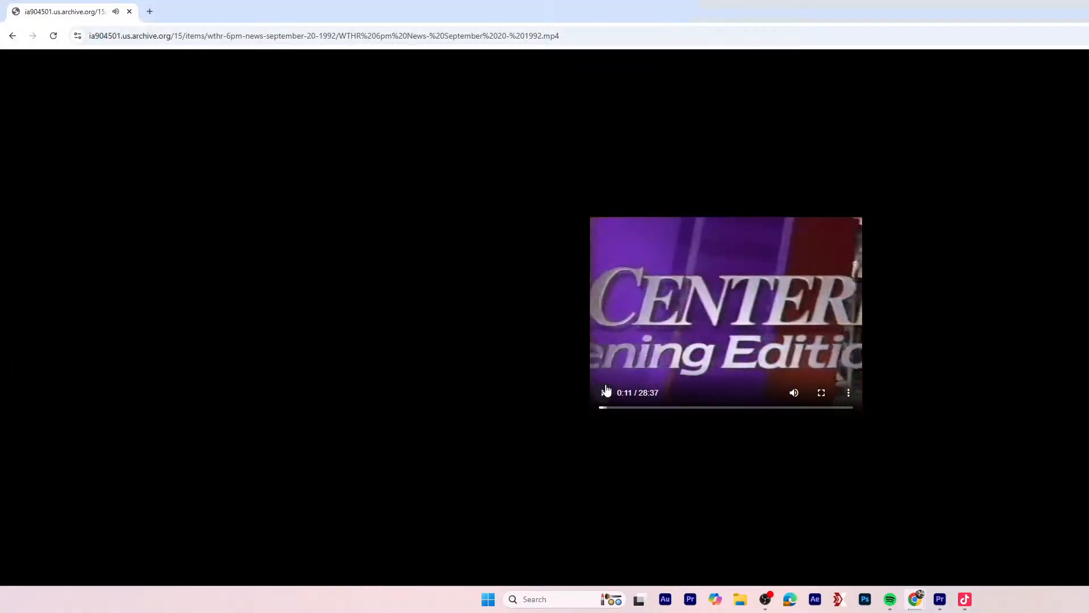
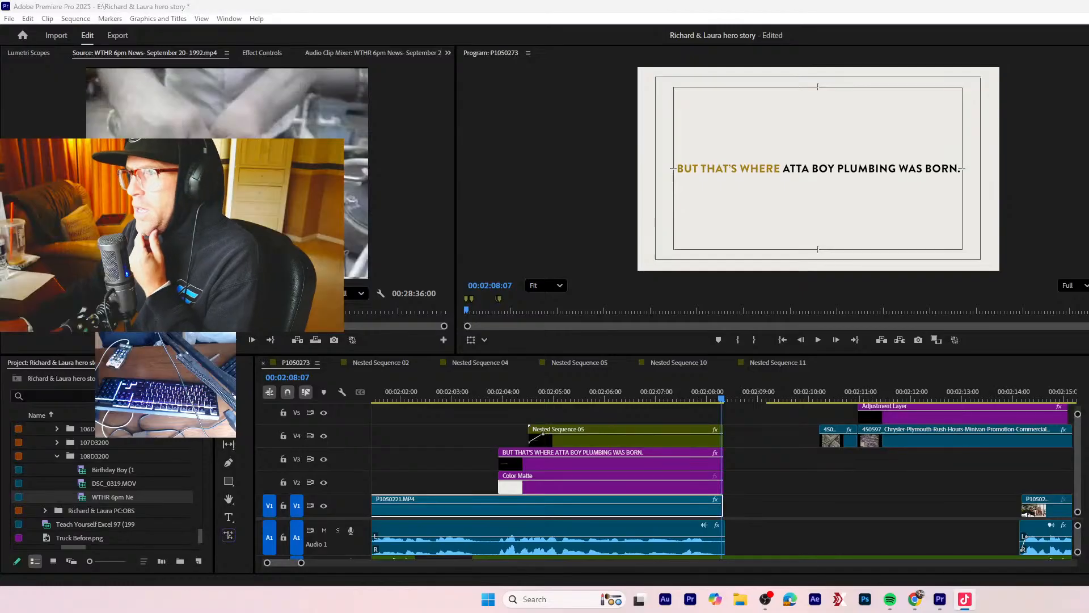
# - Switch to Premiere Pro and set the In point at the building exterior shot in the WTHR newscast source clip
pyautogui.hotkey('alt', 'Tab')
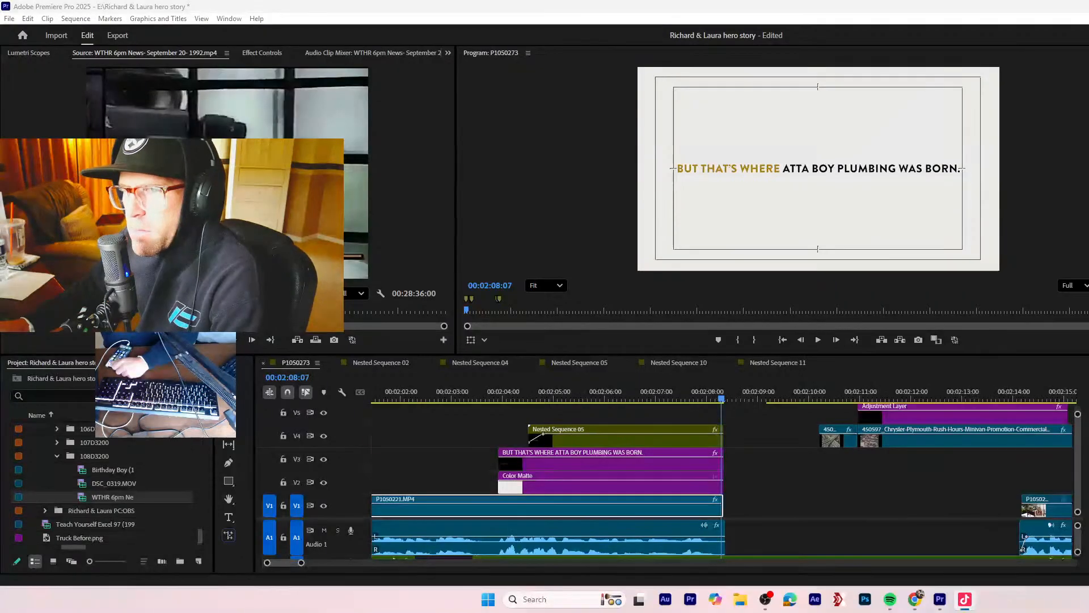
pyautogui.hotkey('alt', 'Tab')
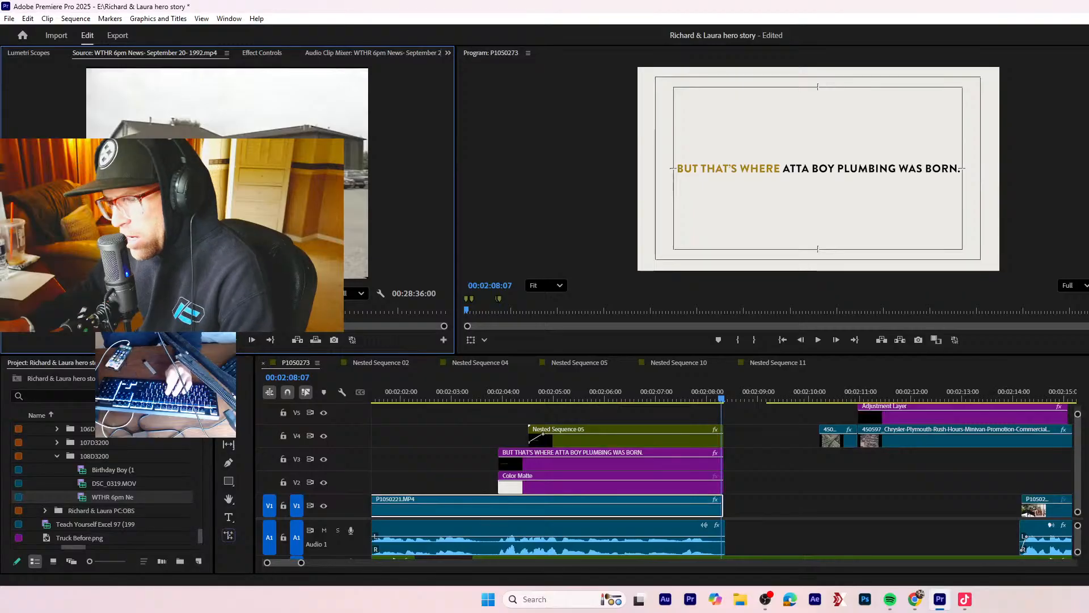
pyautogui.press('i')
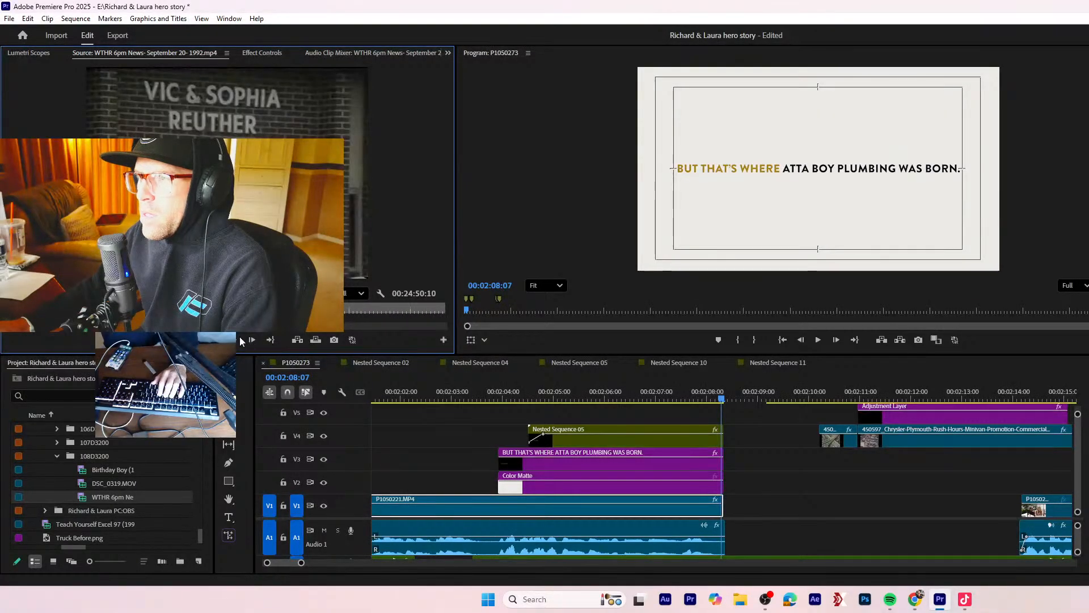
pyautogui.press('i')
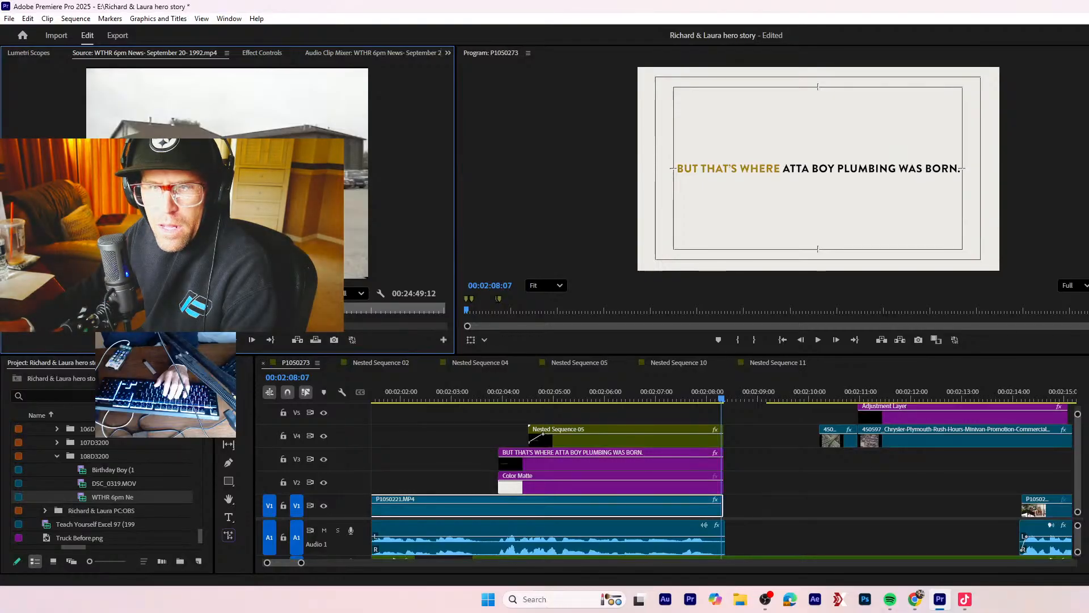
pyautogui.press('super+d')
pyautogui.press('super+d')
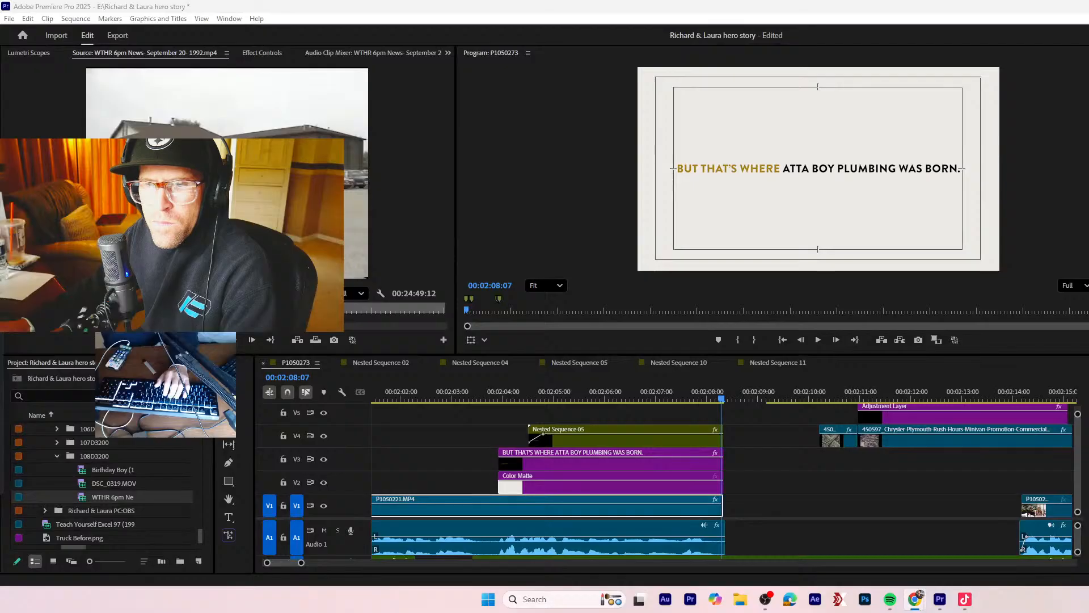
pyautogui.press('super+d')
pyautogui.press('super+d')
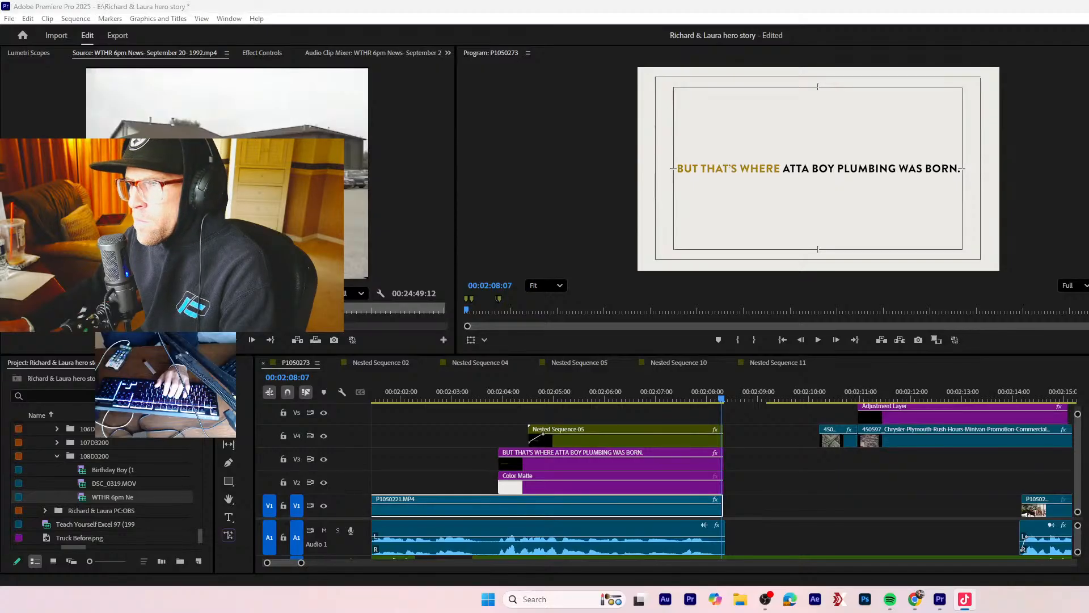
# - Set the Out point for a 16-frame building exterior excerpt and place it on V3 in the gap after the title
pyautogui.hotkey('alt', 'Tab')
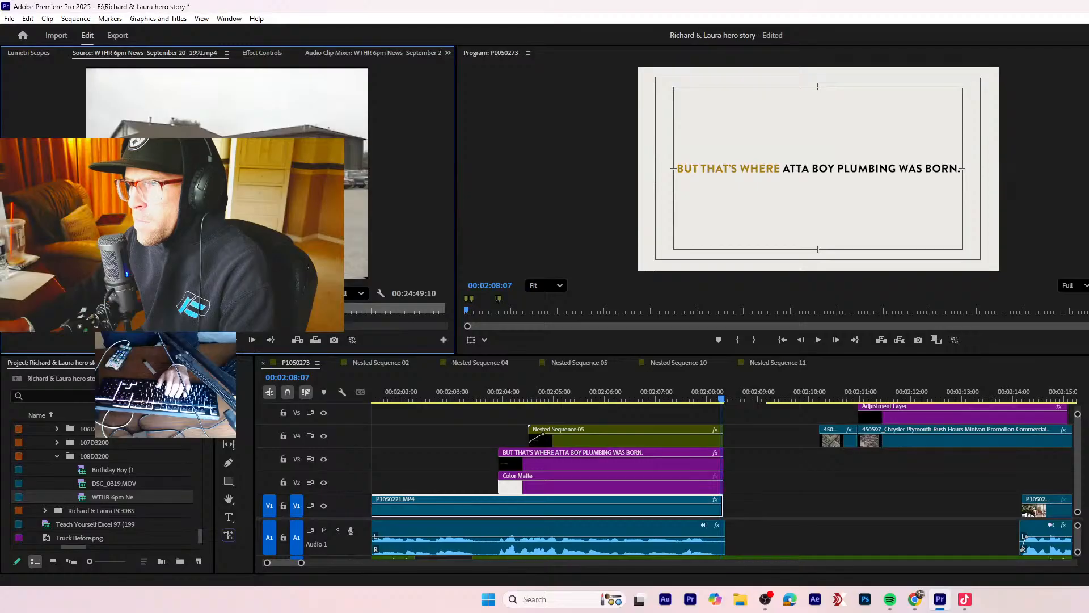
pyautogui.press('o')
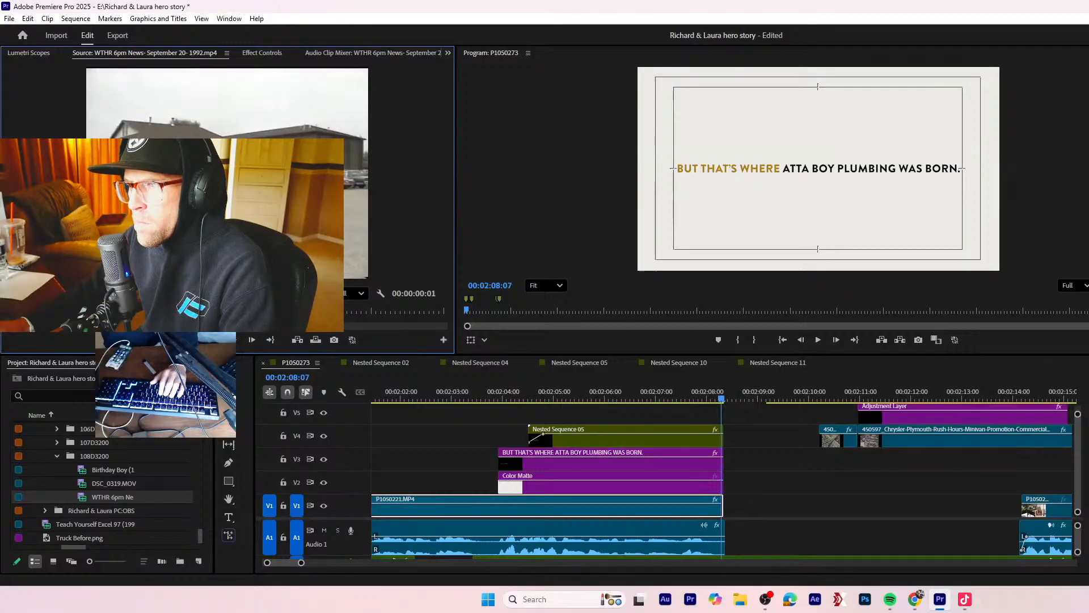
pyautogui.moveTo(219, 294); pyautogui.dragTo(779, 462)
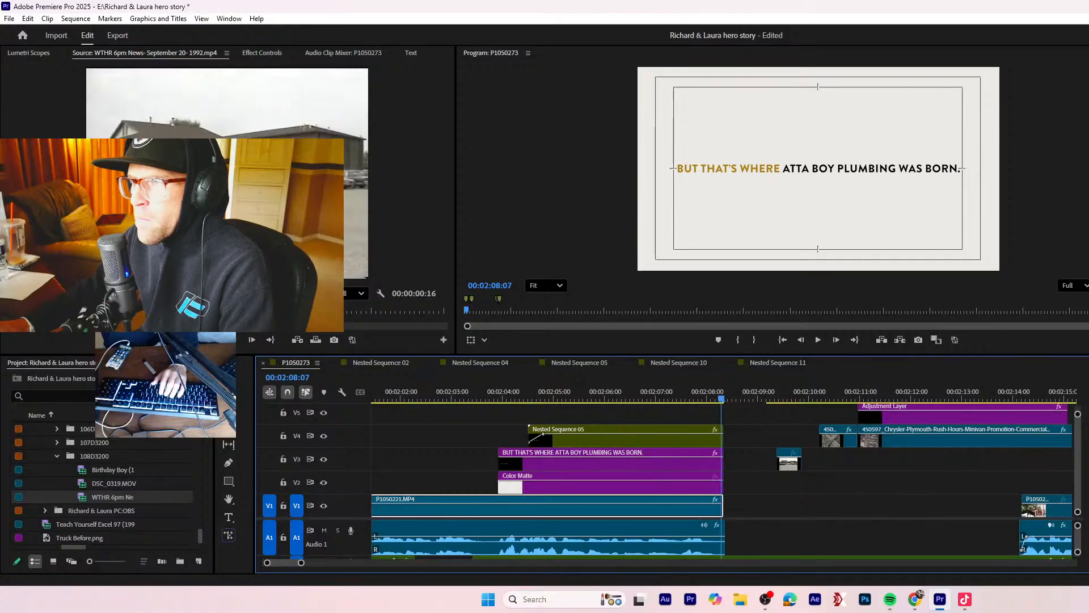
# - Mark a 00:00:01:23 street traffic excerpt in the newscast source and place it on V3, with the short building clip moved behind it
pyautogui.hotkey('shift', '2')
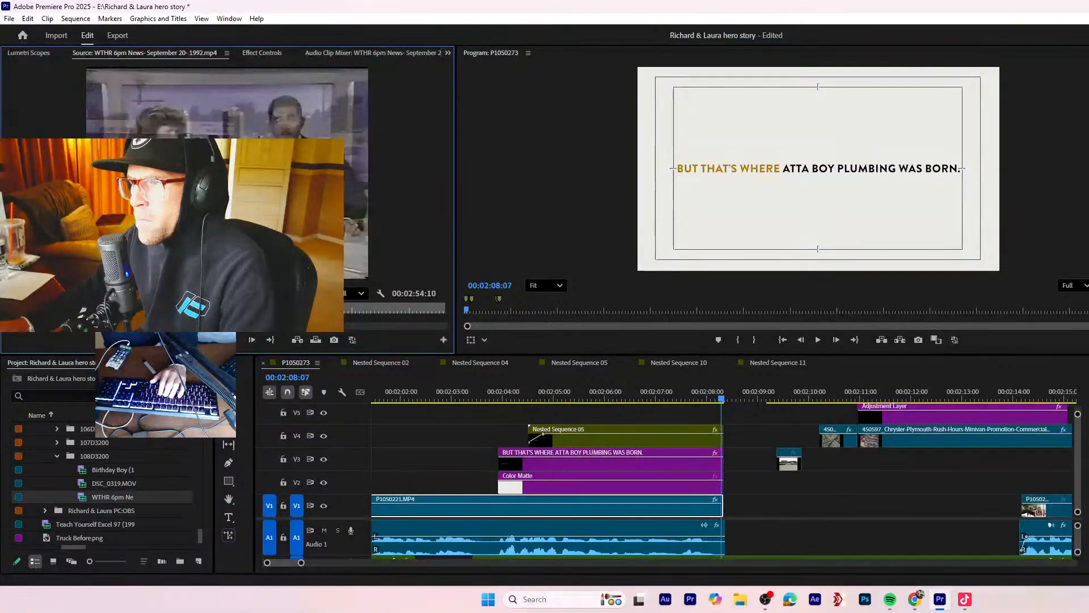
pyautogui.press('Left')
pyautogui.press('o')
pyautogui.moveTo(220, 293); pyautogui.dragTo(950, 462)
pyautogui.click(858, 471)
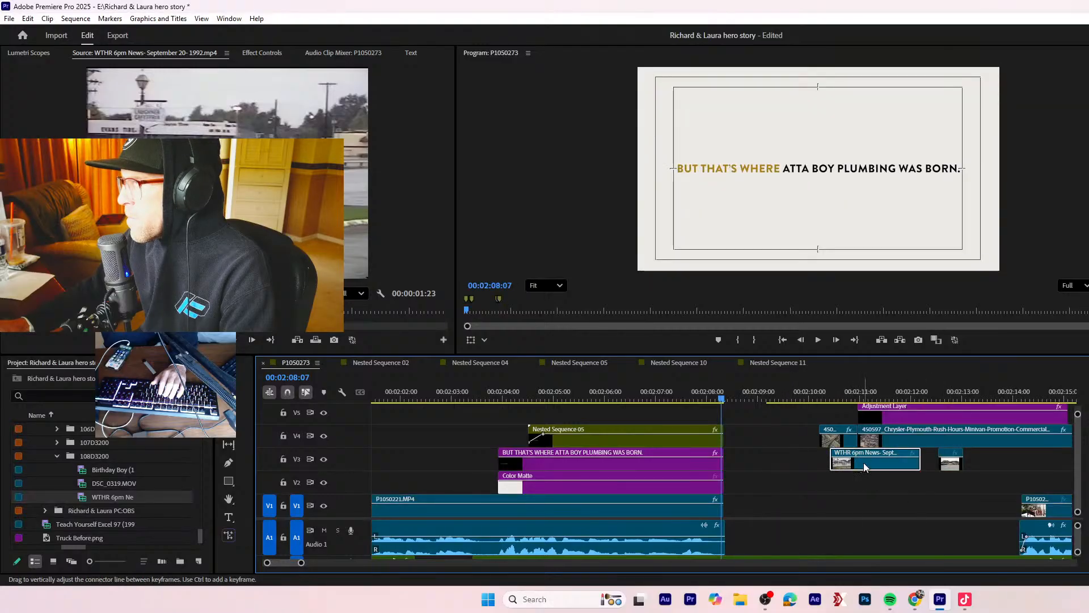
# - Move the street traffic clip on V3 earlier so it starts at 00:02:09:06, inside the film overlay frame
pyautogui.moveTo(851, 469); pyautogui.dragTo(804, 469)
pyautogui.press('space')
pyautogui.press('space')
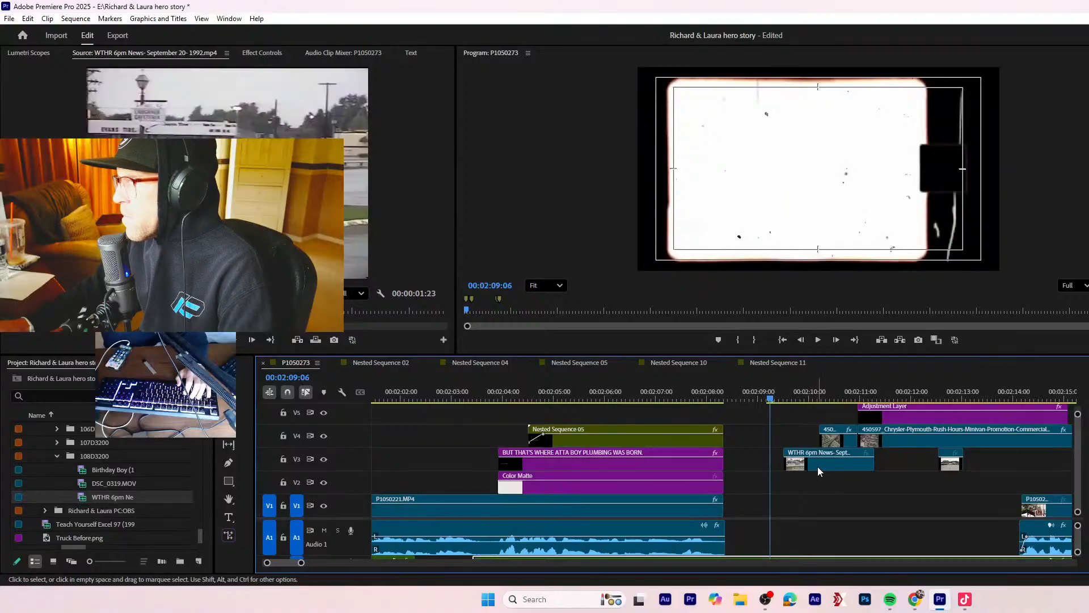
pyautogui.moveTo(811, 469); pyautogui.dragTo(804, 469)
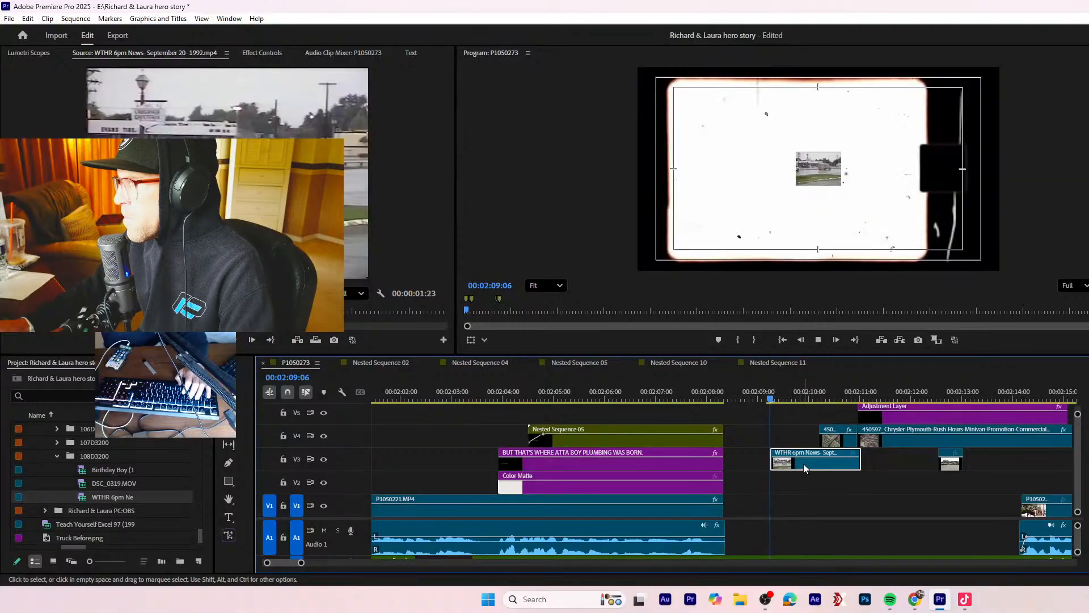
# - Move the short building exterior clip to V4 directly after the title at 00:02:08:08 and play back the transition
pyautogui.press('space')
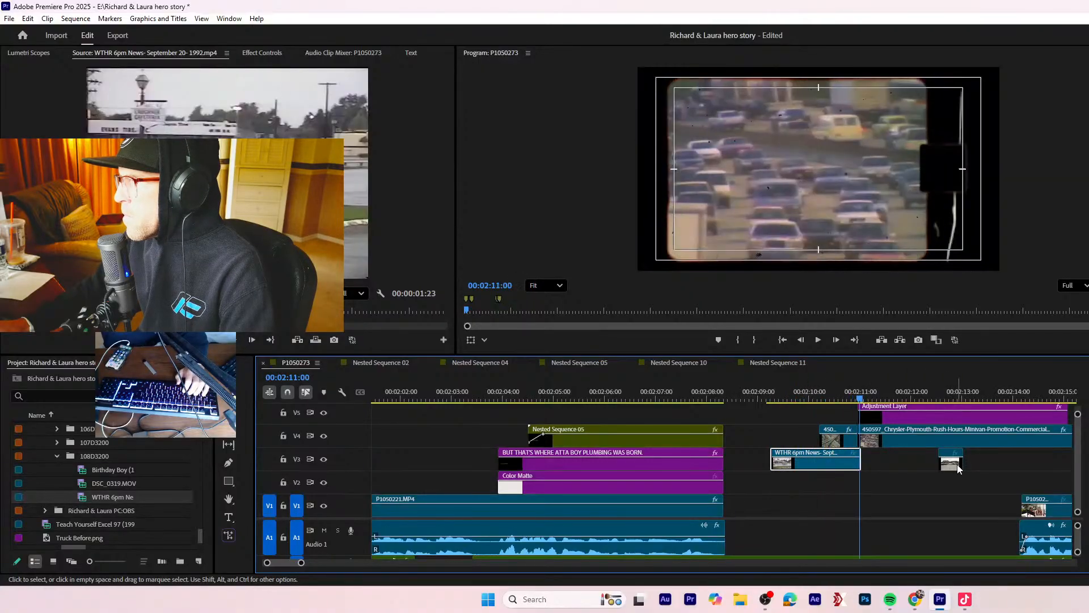
pyautogui.moveTo(951, 461); pyautogui.dragTo(724, 436)
pyautogui.click(716, 392)
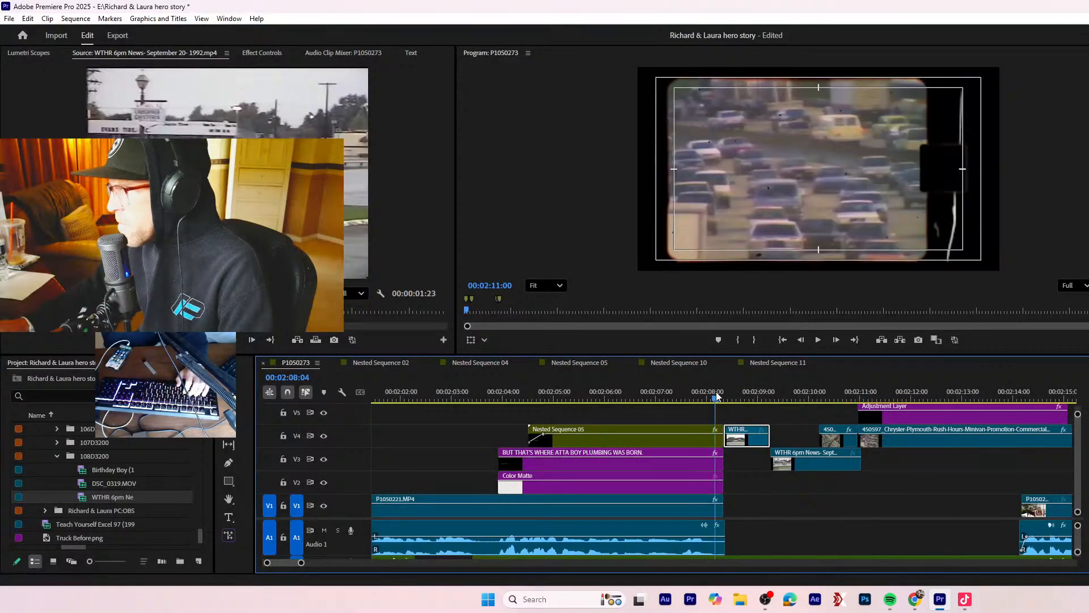
pyautogui.press('space')
pyautogui.press('space')
# - Scale the building exterior clip on V4 up to 559 so it nearly fills the frame height
pyautogui.click(754, 443)
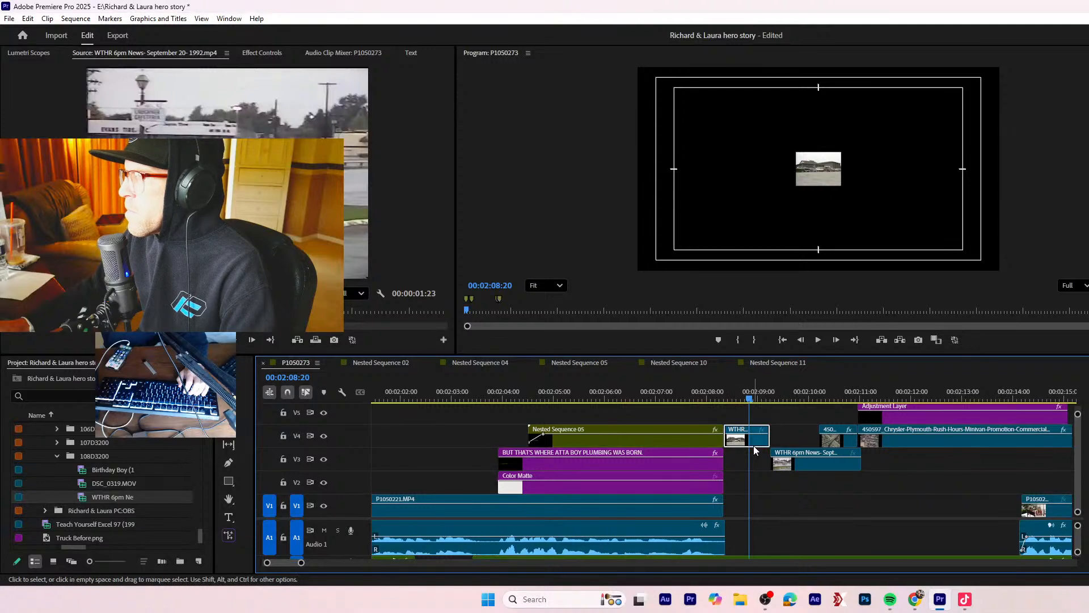
pyautogui.click(257, 54)
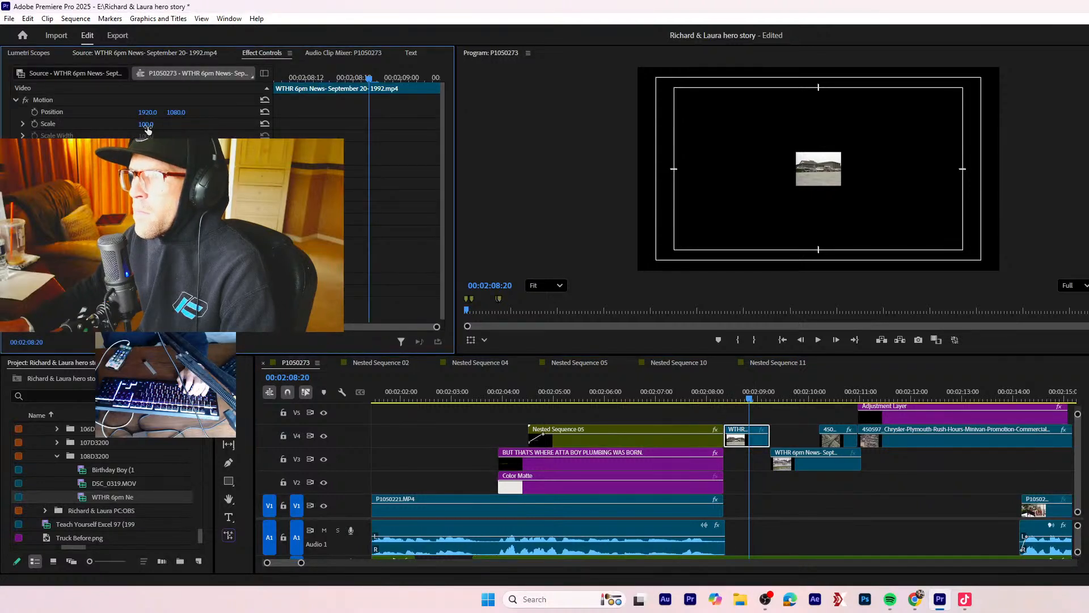
pyautogui.moveTo(147, 124); pyautogui.dragTo(407, 124)
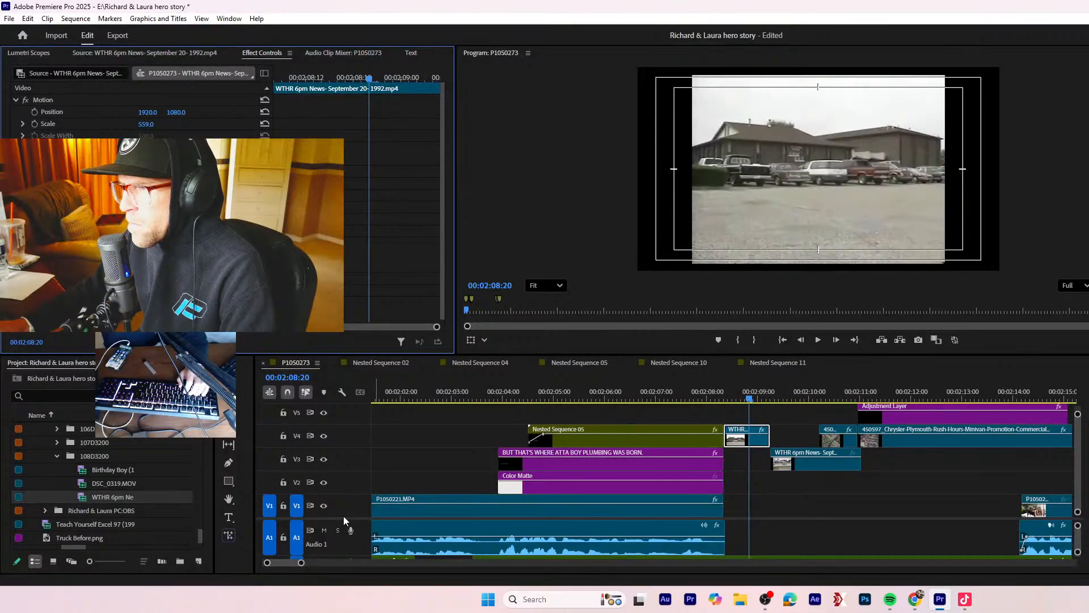
# - Extend the film overlay on V6 and the adjustment layer on V5 back to the start of the building clip
pyautogui.moveTo(343, 517); pyautogui.dragTo(371, 551)
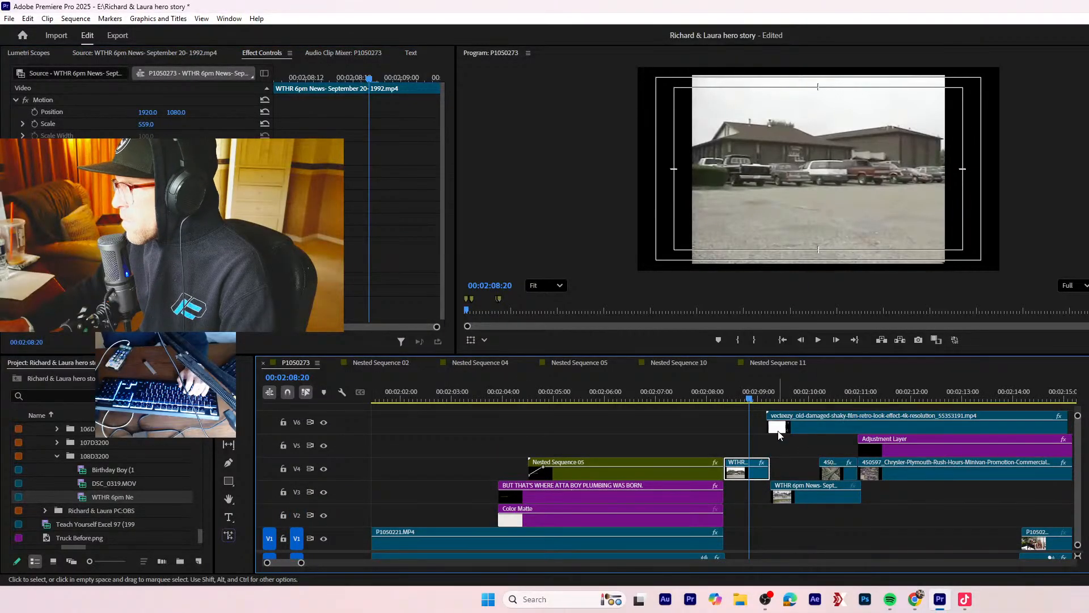
pyautogui.moveTo(778, 435); pyautogui.dragTo(748, 434)
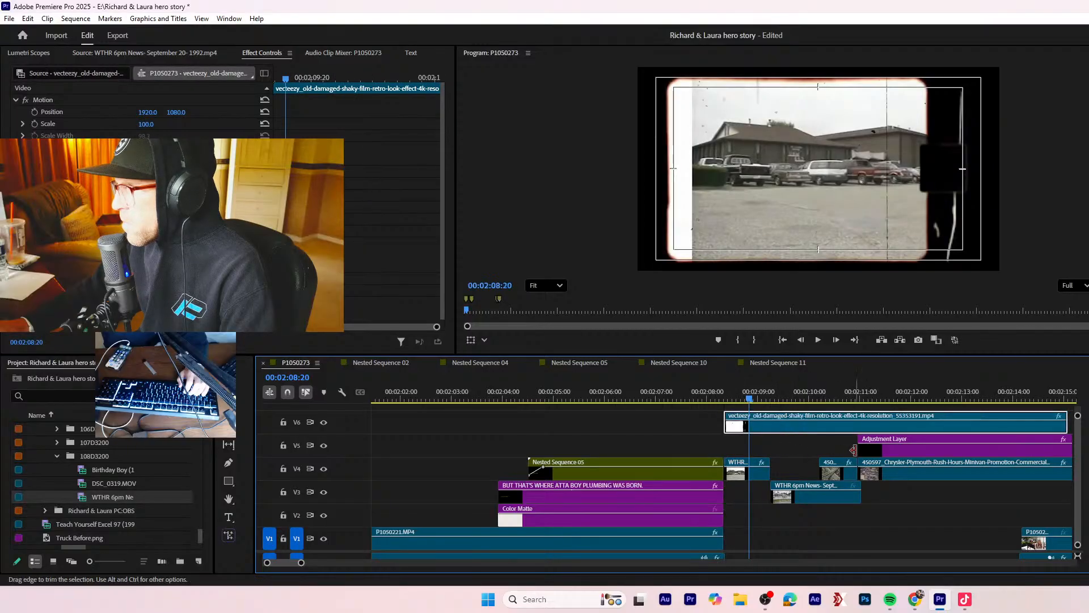
pyautogui.moveTo(859, 445); pyautogui.dragTo(724, 455)
# - Fit the building clip inside the film frame with Scale 667 and Position 1834, 1203
pyautogui.click(758, 469)
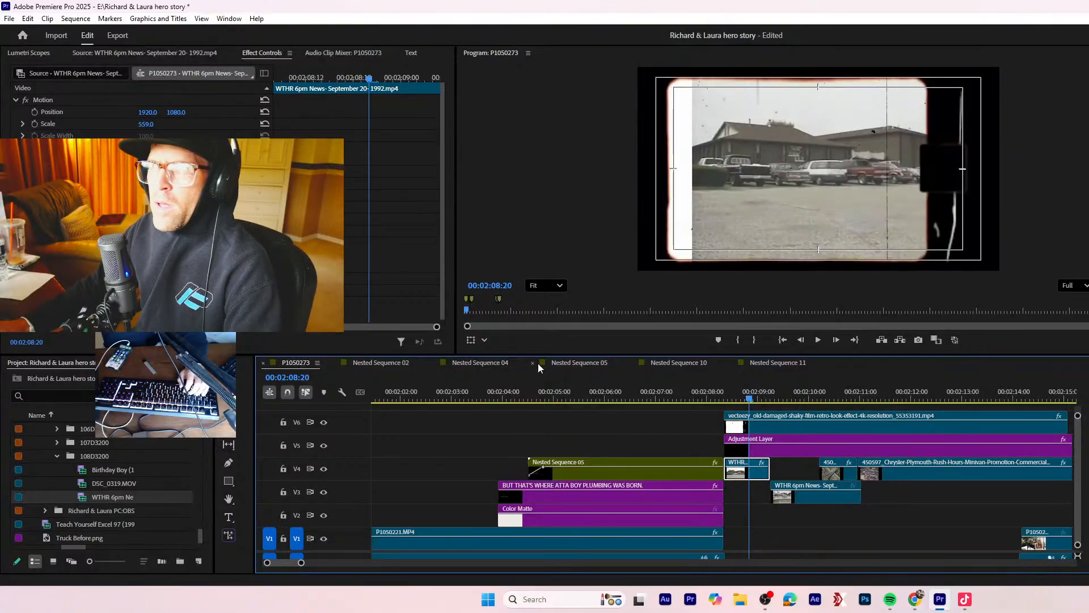
pyautogui.moveTo(148, 112); pyautogui.dragTo(25, 112)
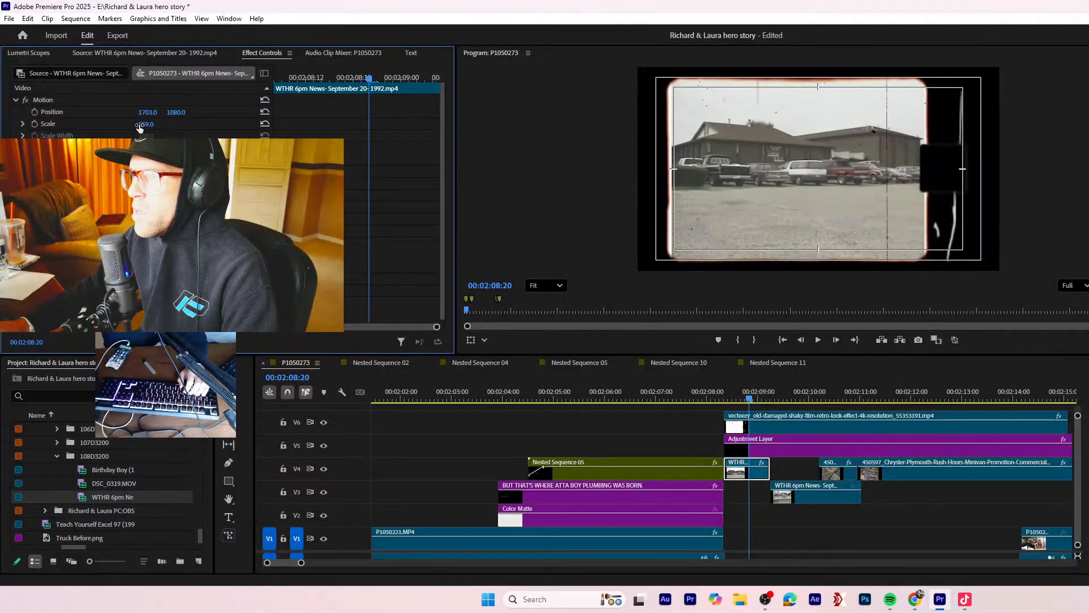
pyautogui.moveTo(145, 124); pyautogui.dragTo(243, 114)
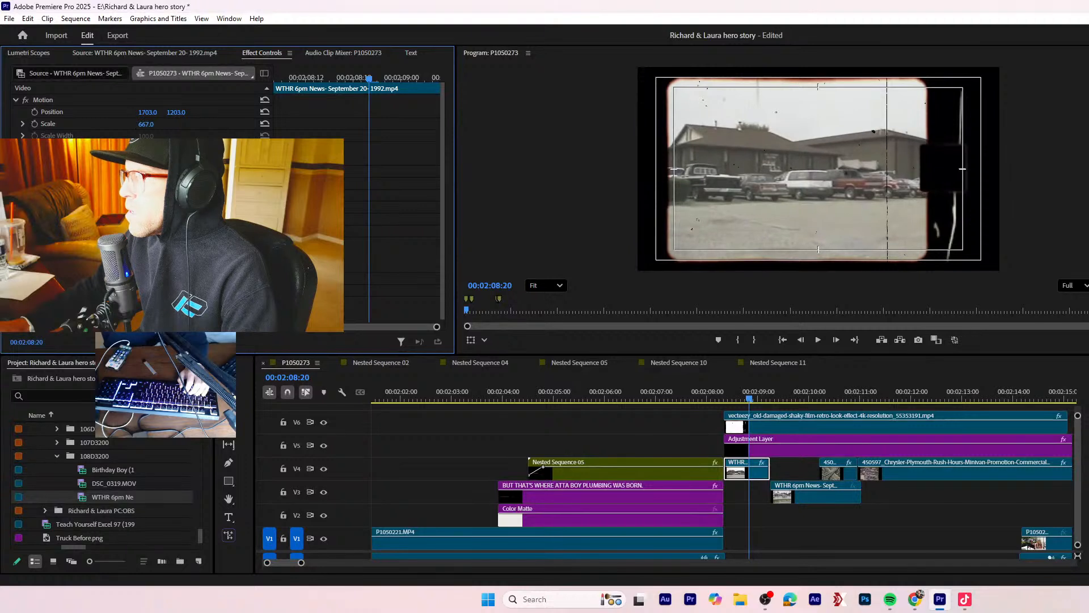
pyautogui.moveTo(148, 112); pyautogui.dragTo(219, 112)
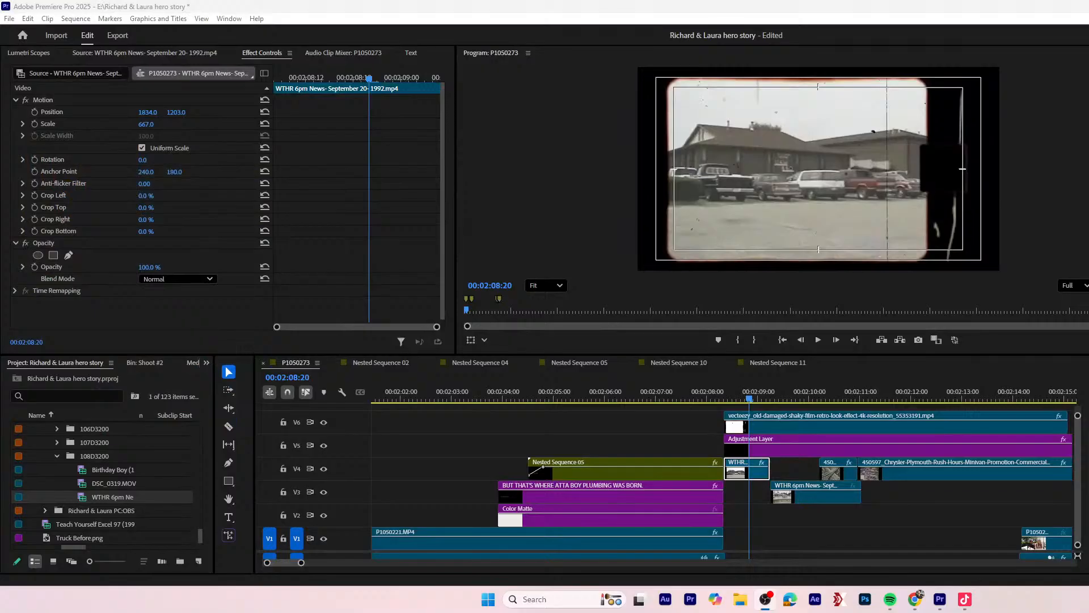
# - Fit the street traffic clip on V3 inside the film frame with Scale 592 and Position 1658, 1080
pyautogui.click(667, 384)
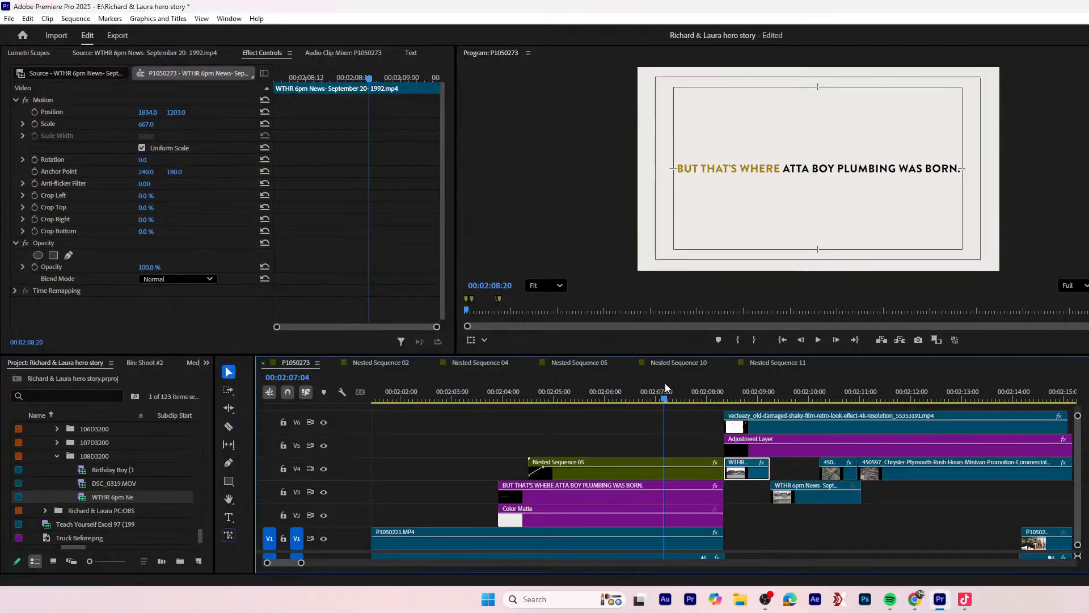
pyautogui.press('space')
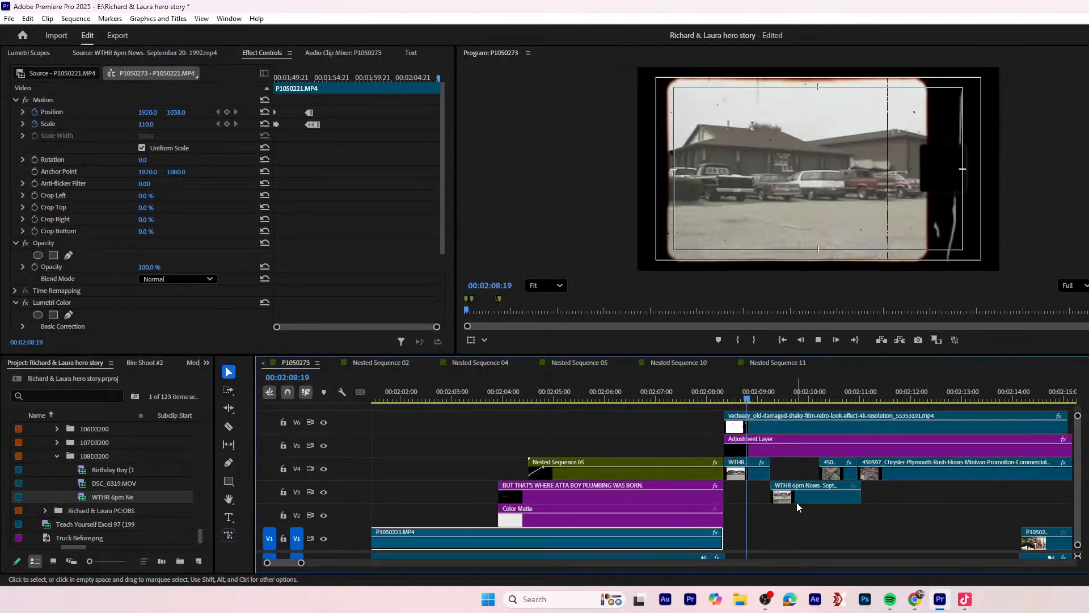
pyautogui.click(806, 497)
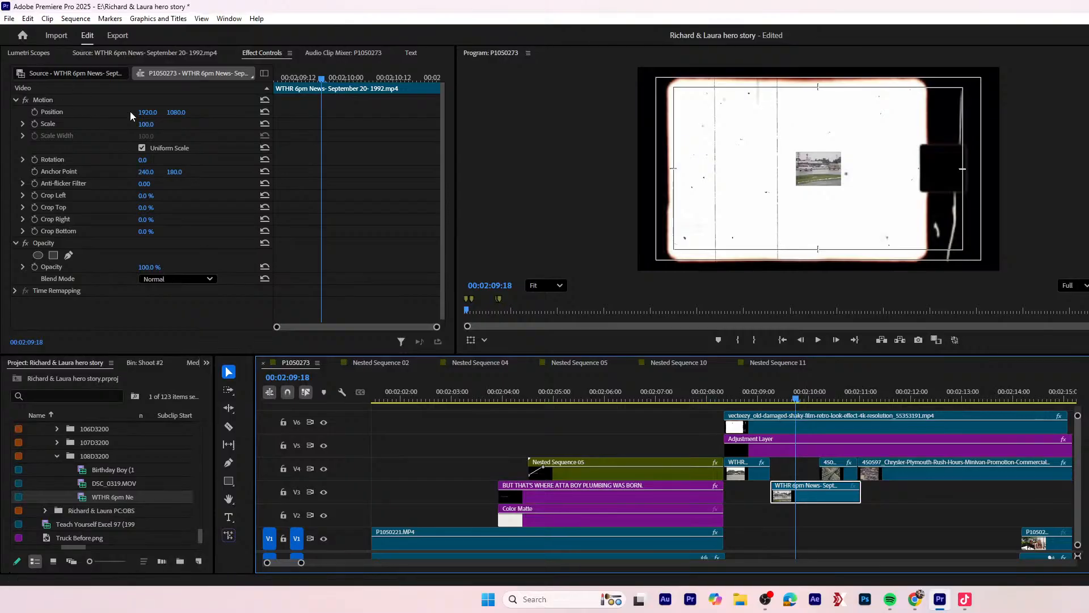
pyautogui.moveTo(151, 124); pyautogui.dragTo(430, 123)
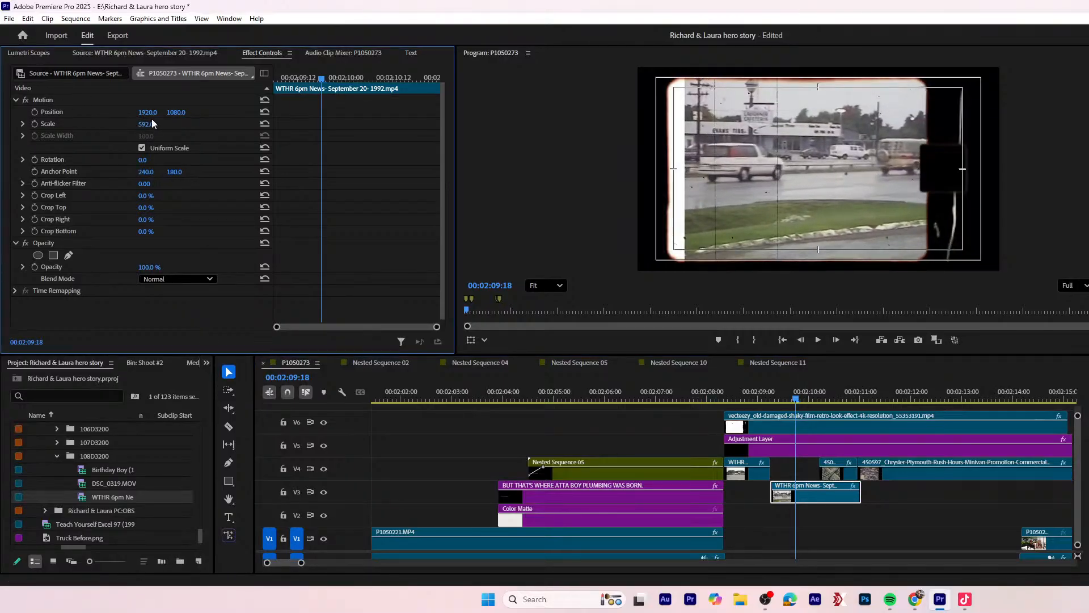
pyautogui.moveTo(150, 111); pyautogui.dragTo(2, 112)
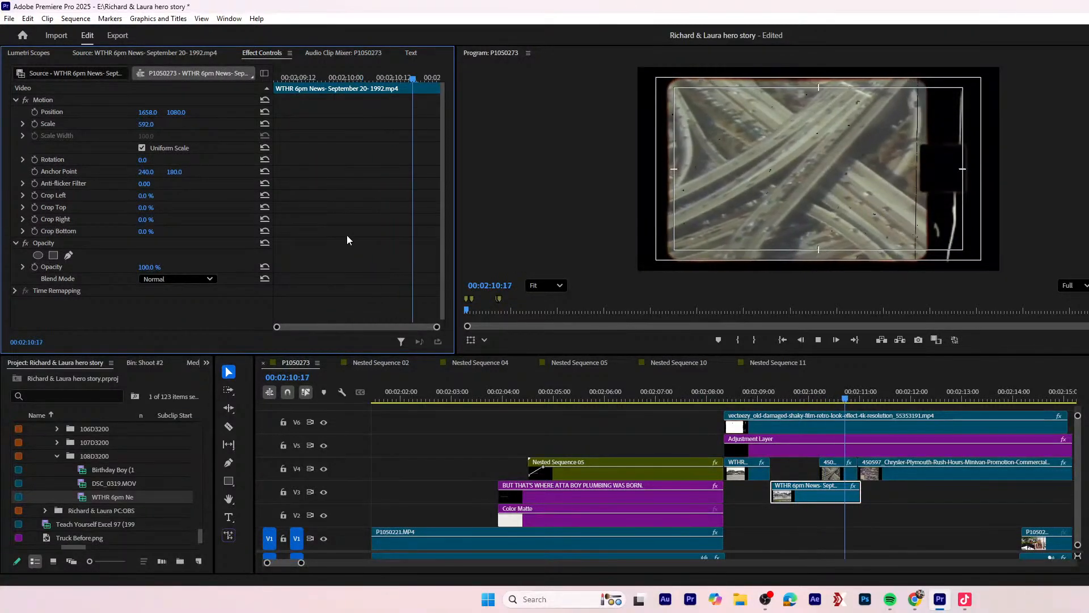
# - Play back the section and trim the ends of the adjustment layer and Chrysler-Plymouth clip to match the film overlay's end
pyautogui.press('space')
pyautogui.press('space')
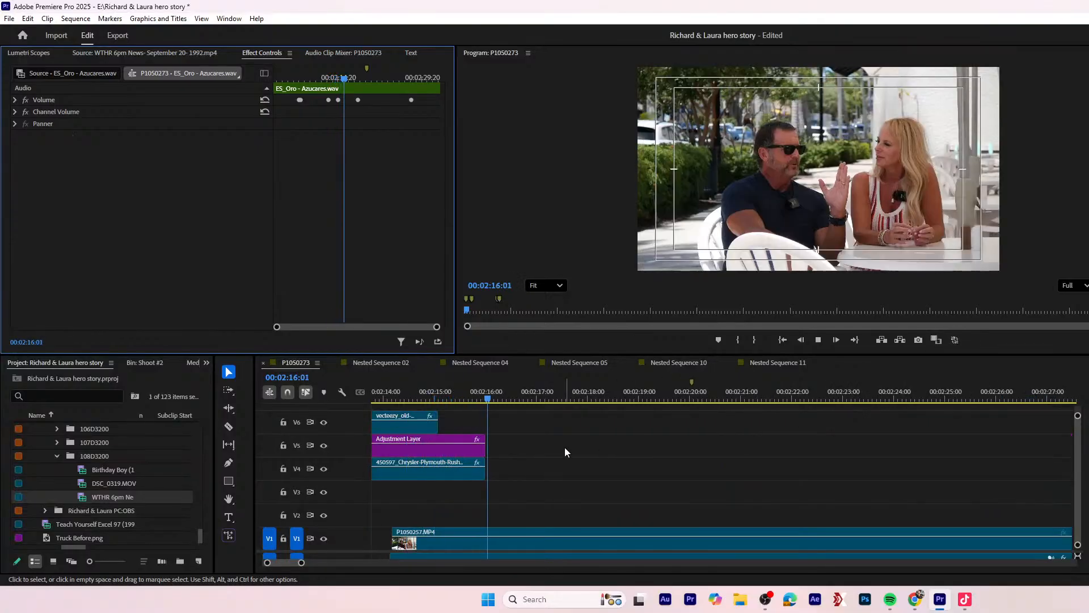
pyautogui.press('space')
pyautogui.moveTo(553, 488); pyautogui.dragTo(436, 453)
pyautogui.click(433, 394)
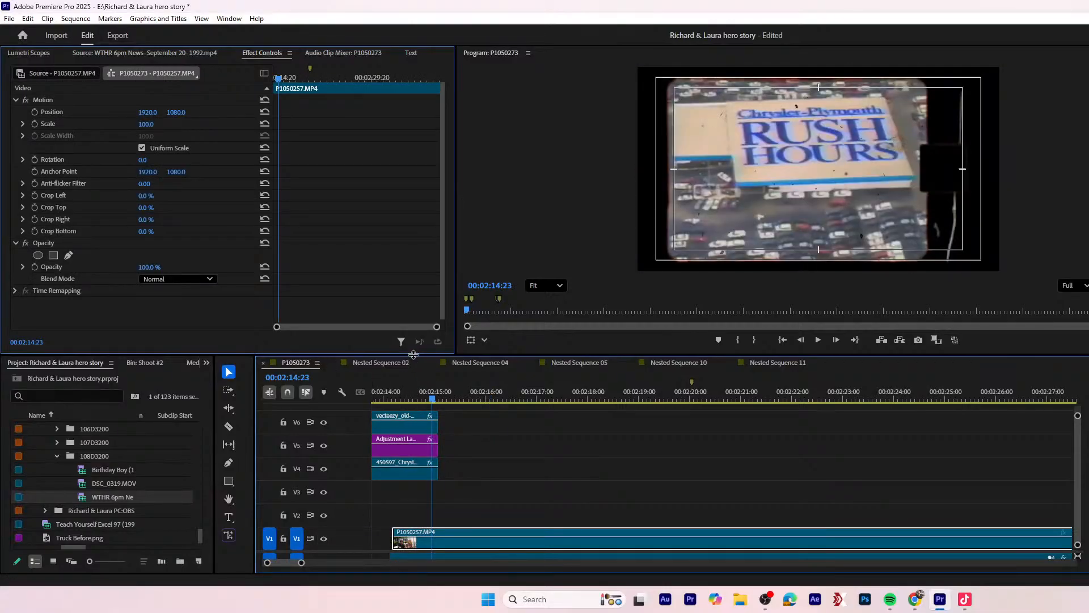
# - Enlarge the timeline area to show more video tracks above the film overlay
pyautogui.moveTo(413, 356); pyautogui.dragTo(417, 300)
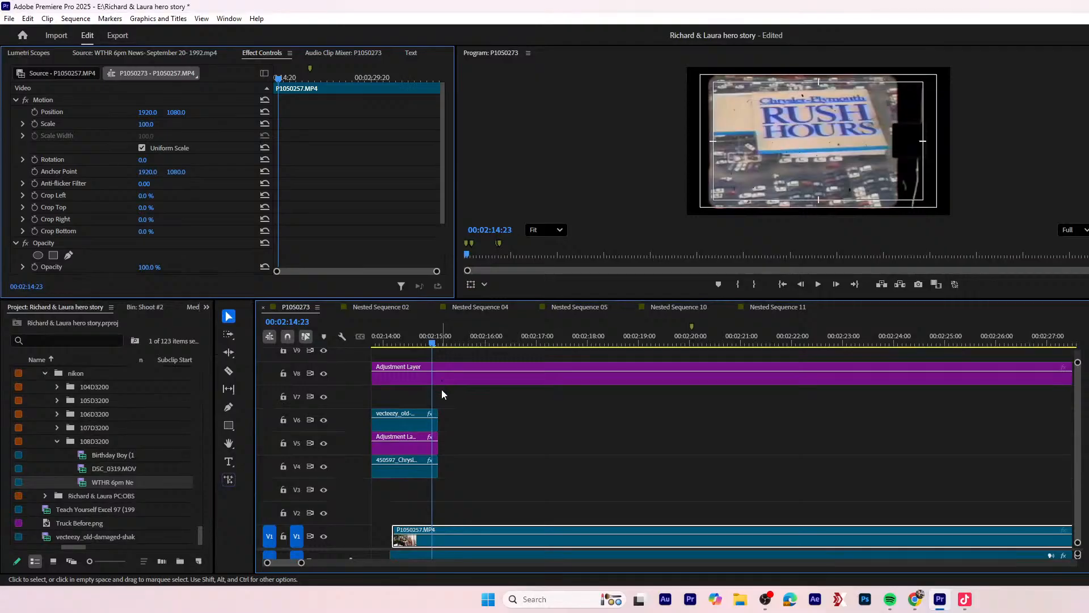
pyautogui.press('=')
pyautogui.press('=')
pyautogui.press('=')
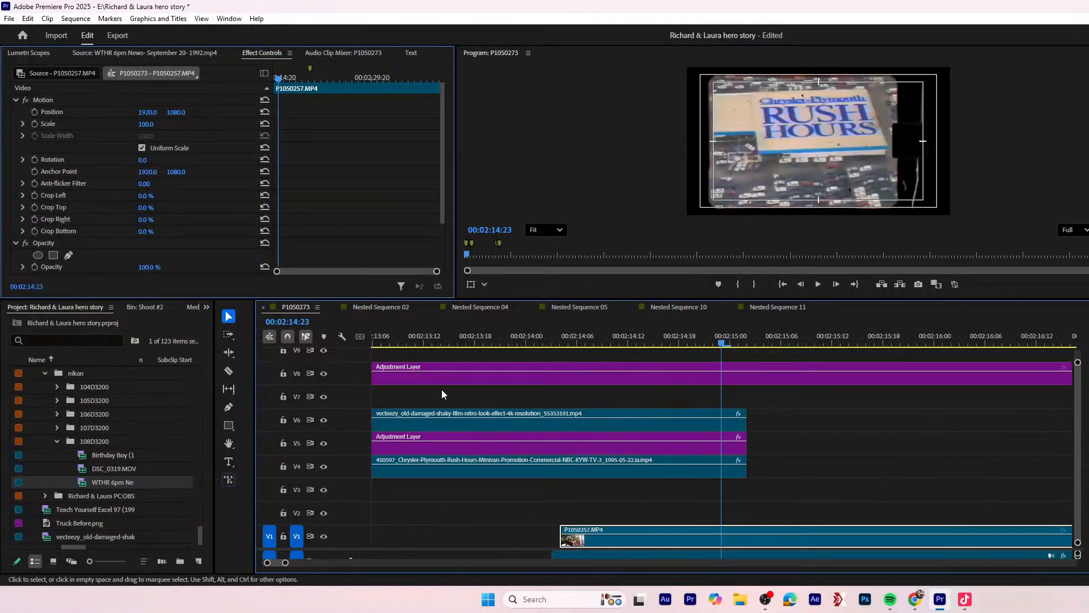
pyautogui.press('-')
pyautogui.press('-')
pyautogui.press('-')
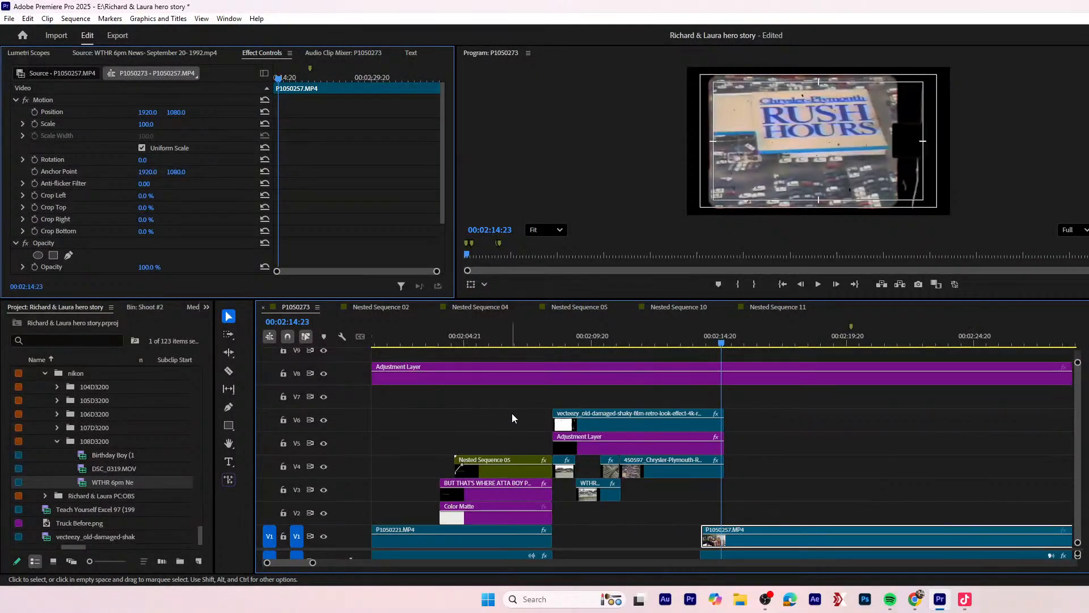
# - Play back the film overlay section from 00:02:08:08 through to the following interview clip
pyautogui.click(555, 339)
pyautogui.press('=')
pyautogui.press('=')
pyautogui.press('=')
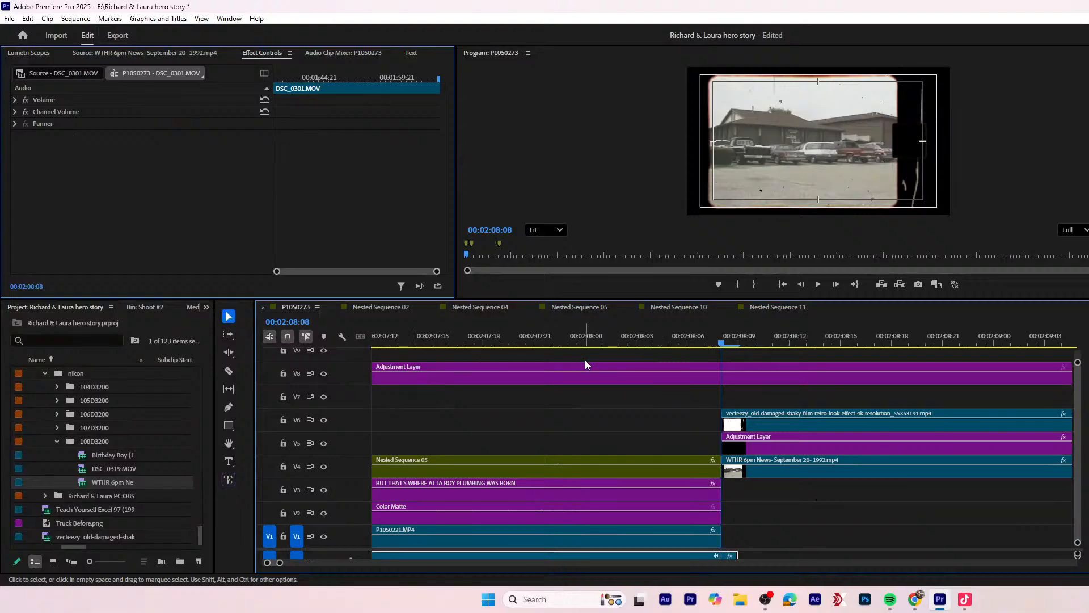
pyautogui.click(740, 426)
pyautogui.press('-')
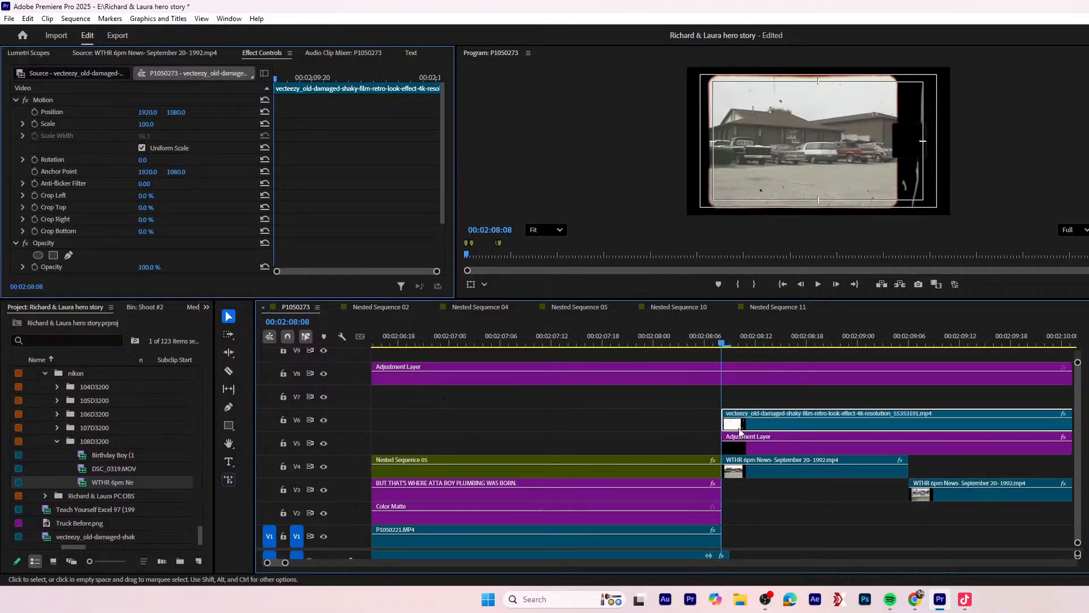
pyautogui.press('-')
pyautogui.press('space')
pyautogui.press('-')
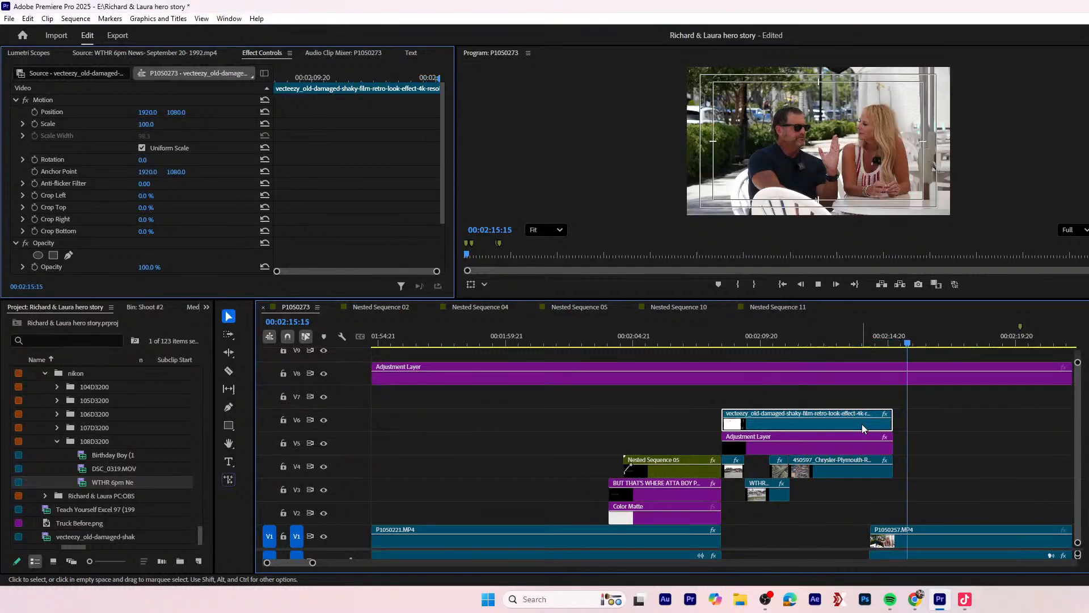
pyautogui.press('space')
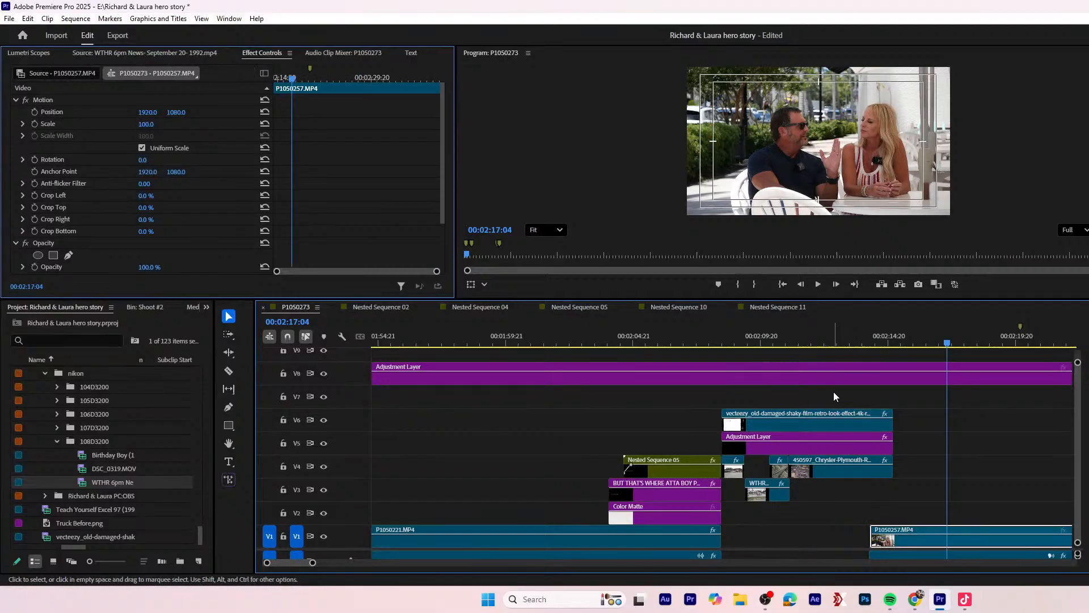
# - Raise the film overlay and adjustment layer to V7 and V6, and duplicate the earlier MDP-Simple-Icon-Matte-White.png clip onto V5 beneath them
pyautogui.moveTo(833, 391); pyautogui.dragTo(795, 437)
pyautogui.hotkey('alt', 'Up')
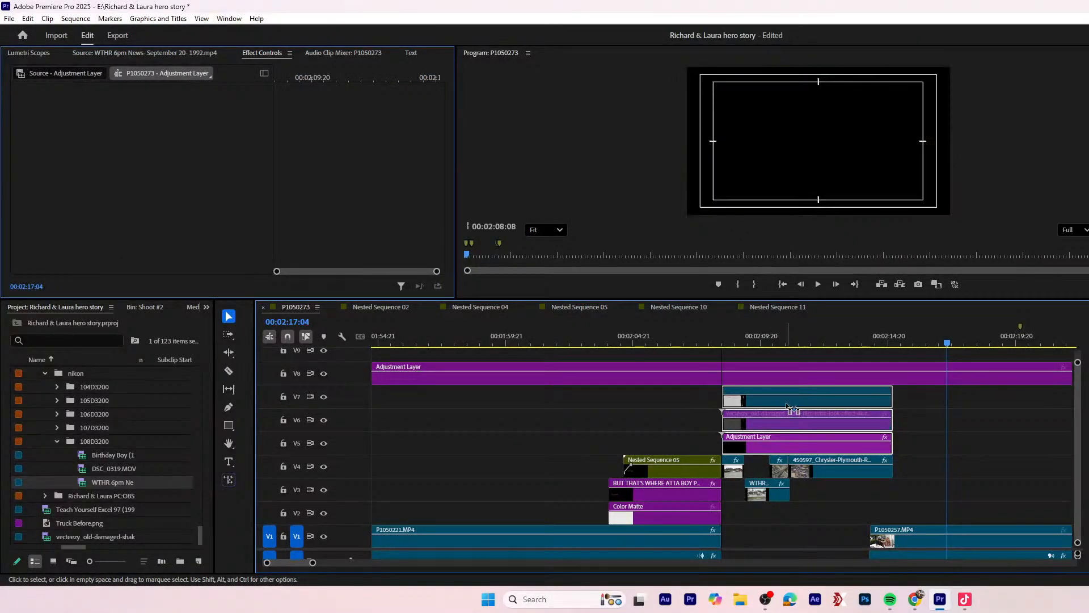
pyautogui.scroll(-5, 658, 442)
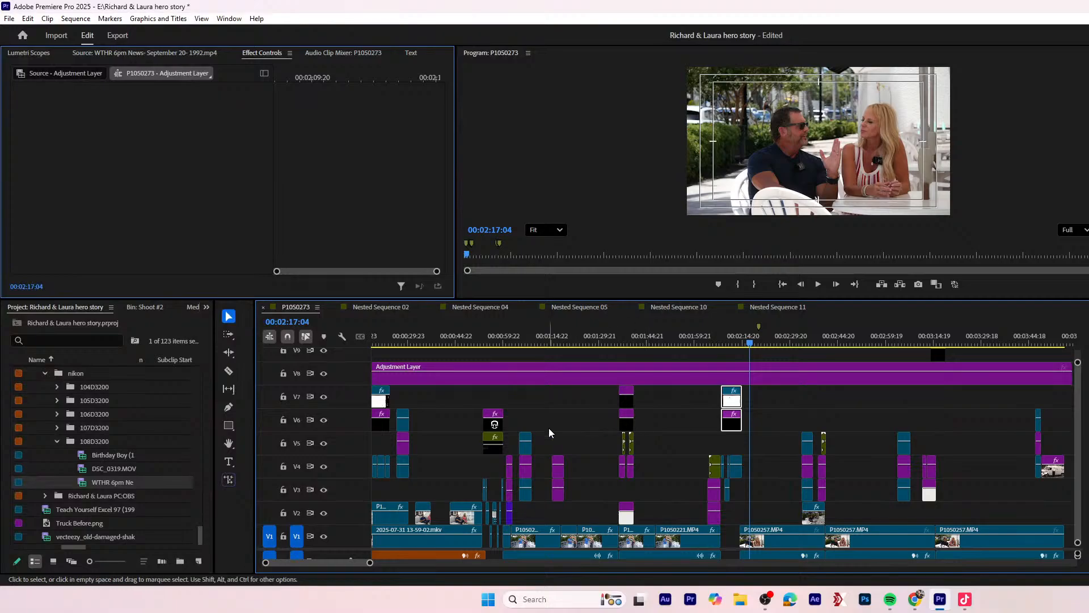
pyautogui.click(491, 429)
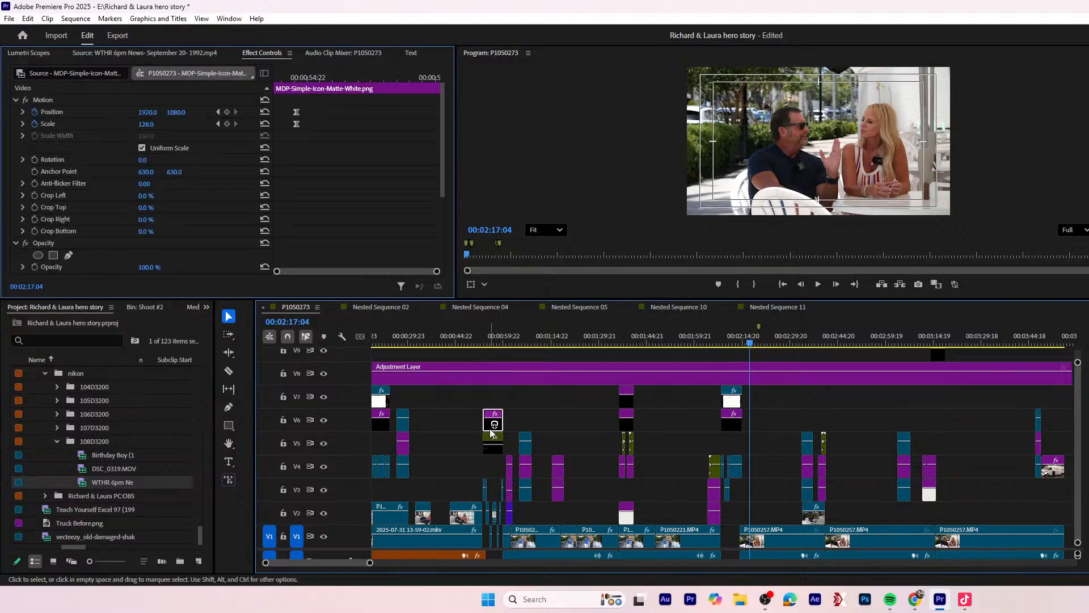
pyautogui.moveTo(491, 431); pyautogui.dragTo(740, 444)
# - Move the icon clip on V5 earlier so it starts flush with the film overlay
pyautogui.click(736, 349)
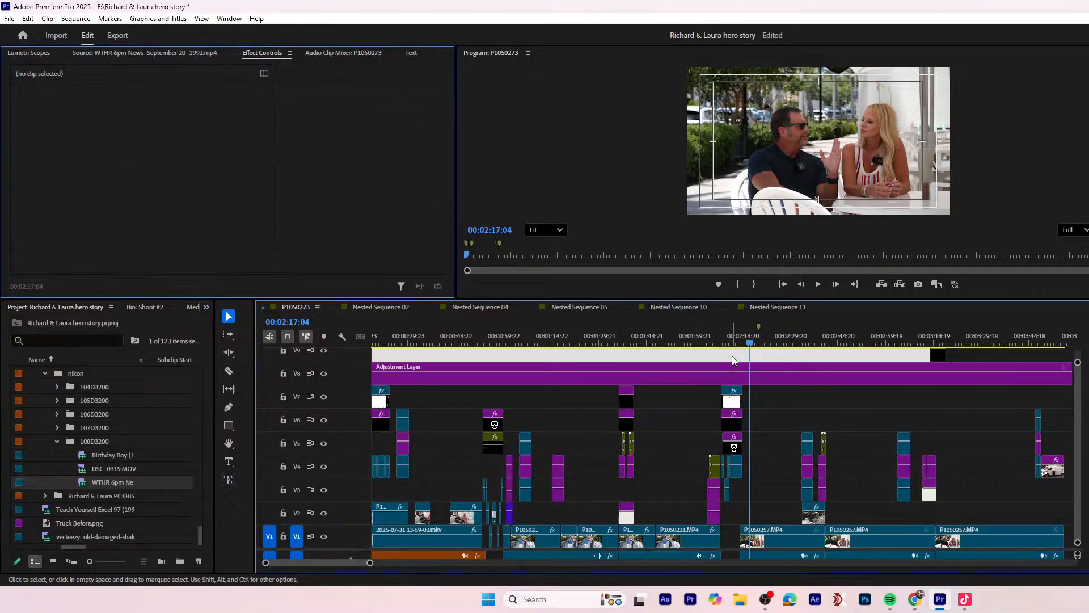
pyautogui.click(737, 342)
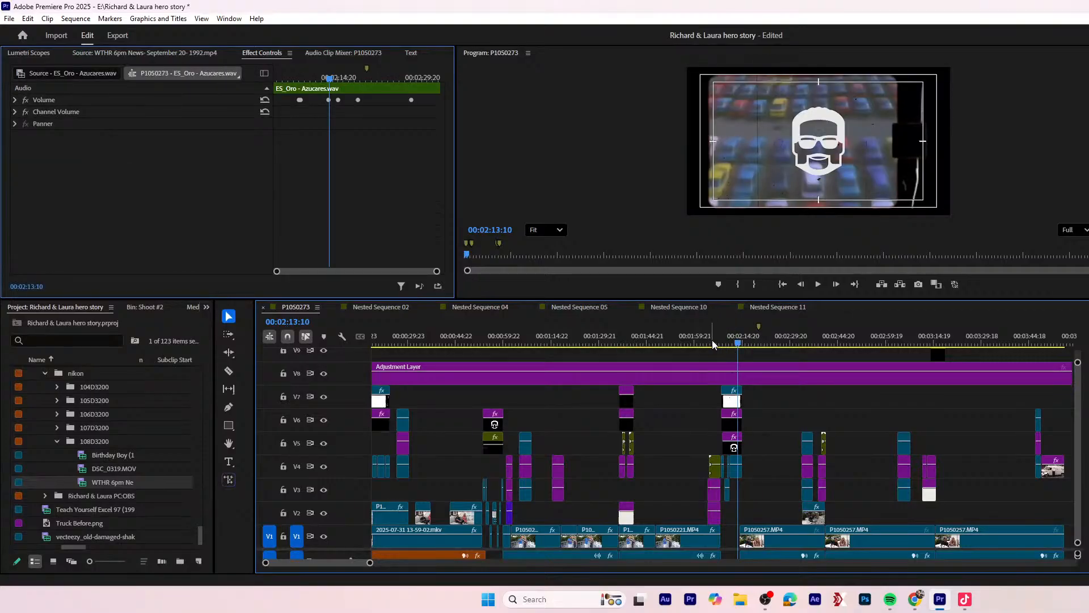
pyautogui.press('=')
pyautogui.press('=')
pyautogui.press('=')
pyautogui.press('=')
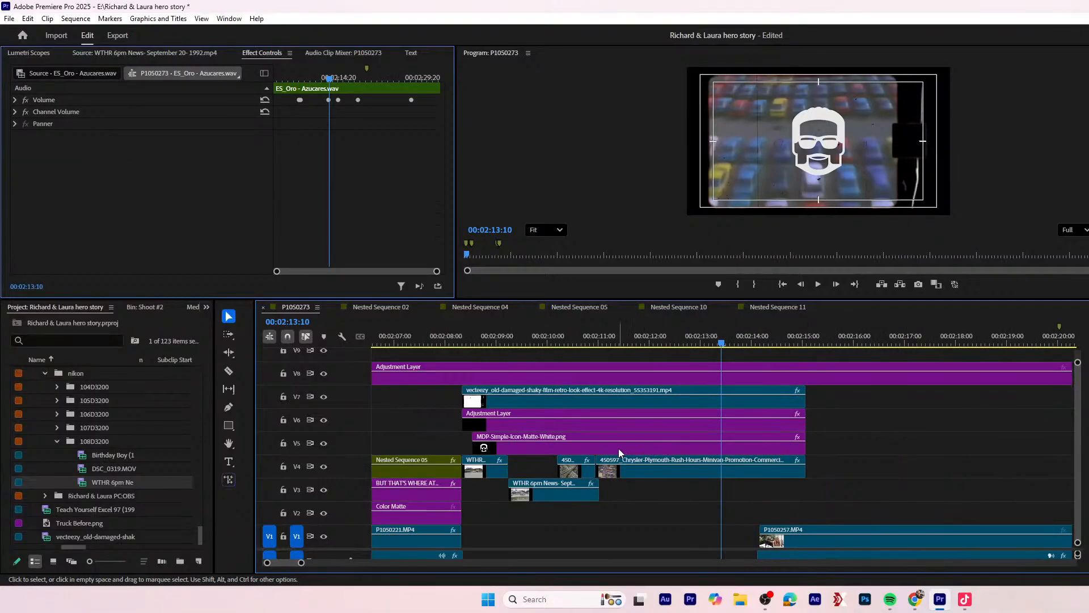
pyautogui.moveTo(611, 448); pyautogui.dragTo(600, 452)
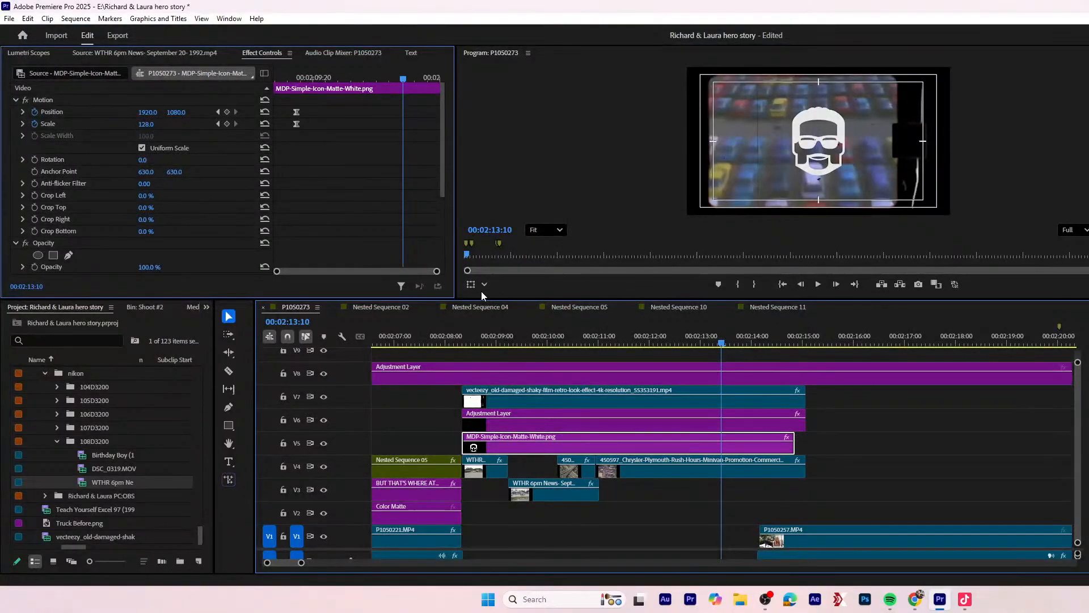
# - Delete the Position and Scale keyframes from the icon clip on V5 and turn off animation for both properties
pyautogui.moveTo(311, 139); pyautogui.dragTo(268, 90)
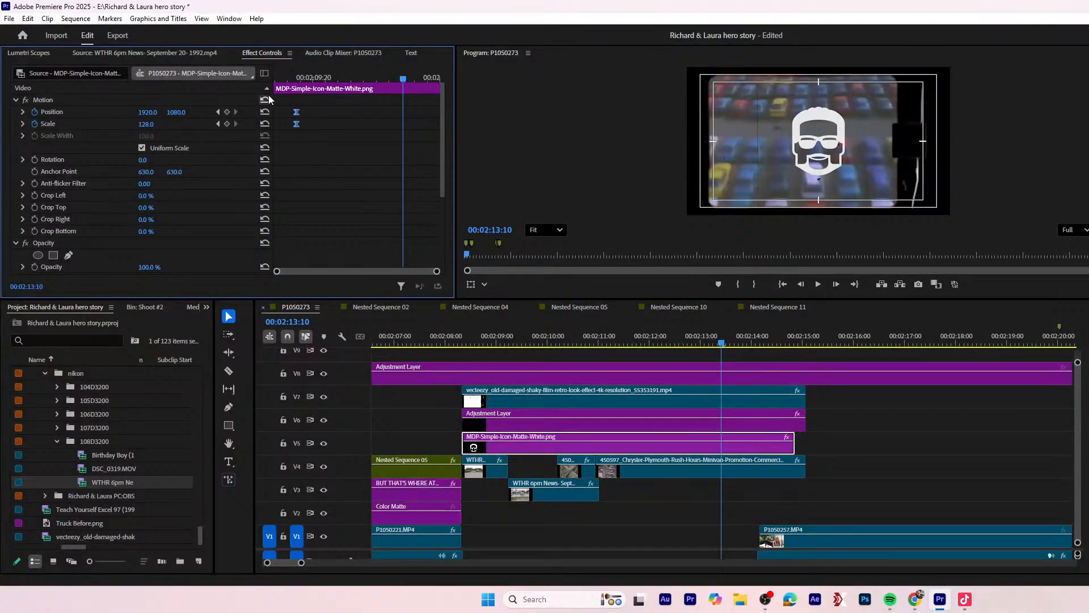
pyautogui.press('Delete')
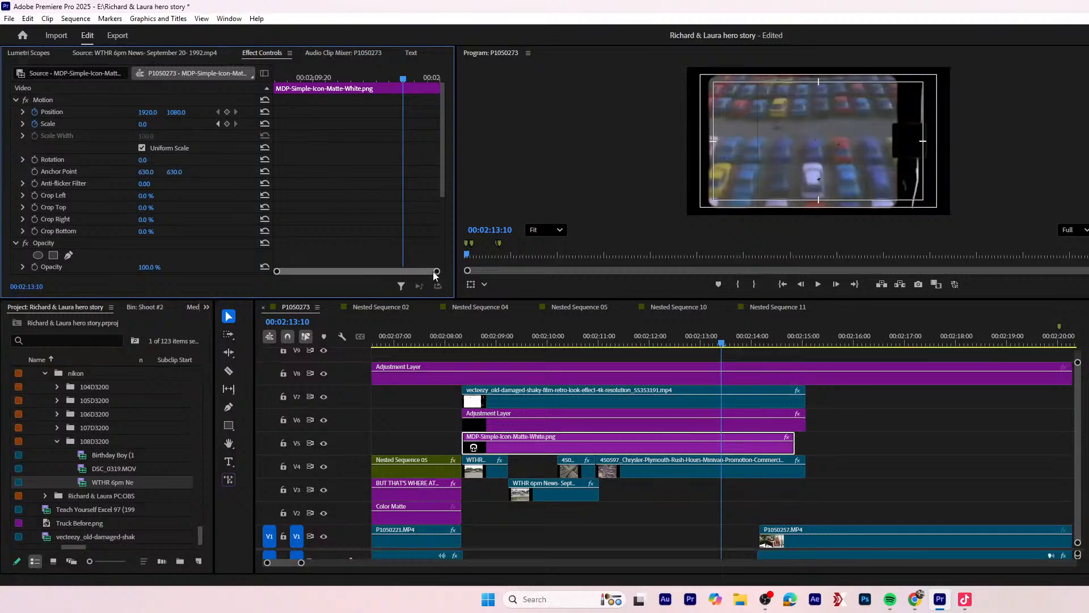
pyautogui.click(34, 112)
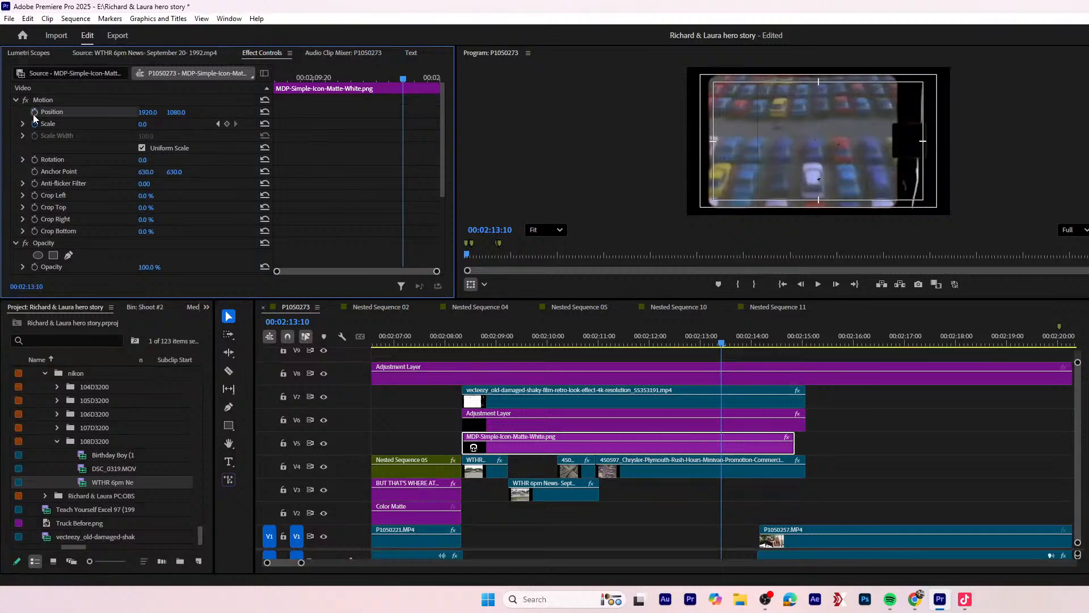
pyautogui.click(34, 124)
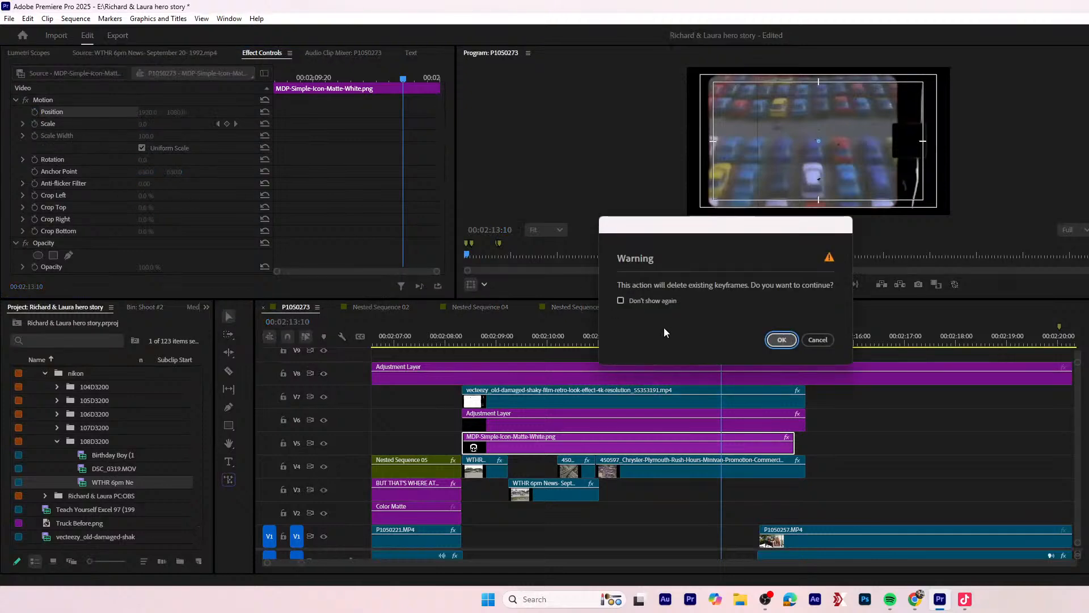
pyautogui.click(780, 338)
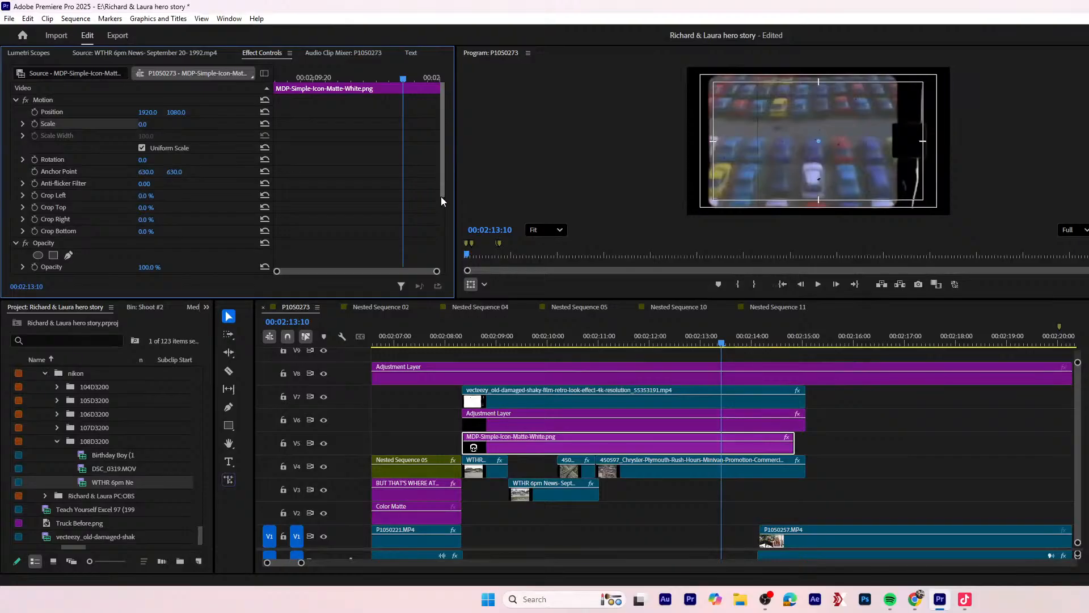
# - Remove the Gaussian Blur effect from the icon clip on V5
pyautogui.moveTo(440, 189); pyautogui.dragTo(433, 277)
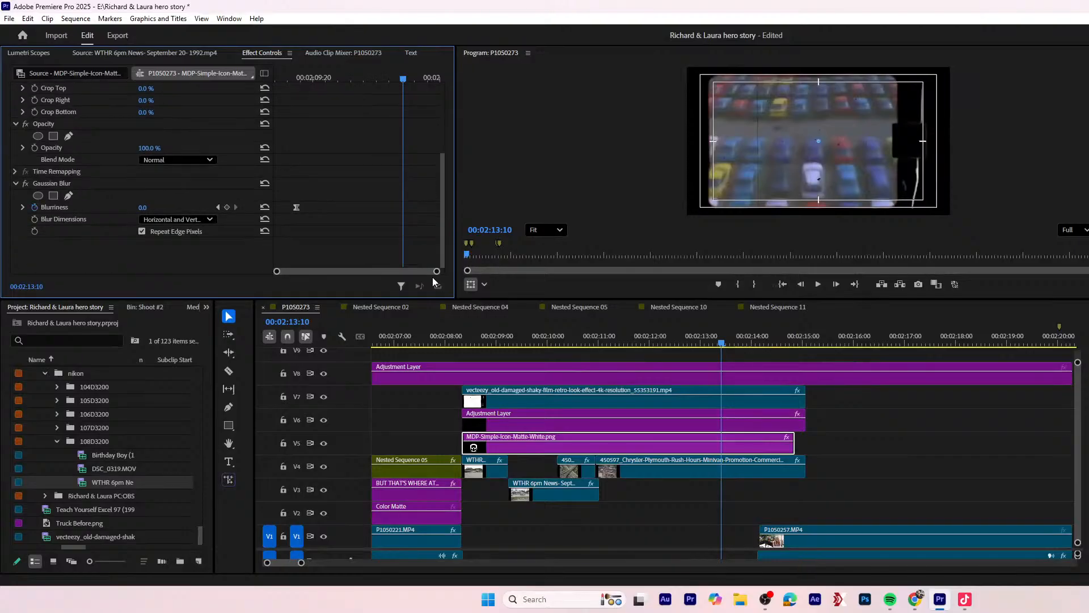
pyautogui.rightClick(67, 184)
pyautogui.click(115, 220)
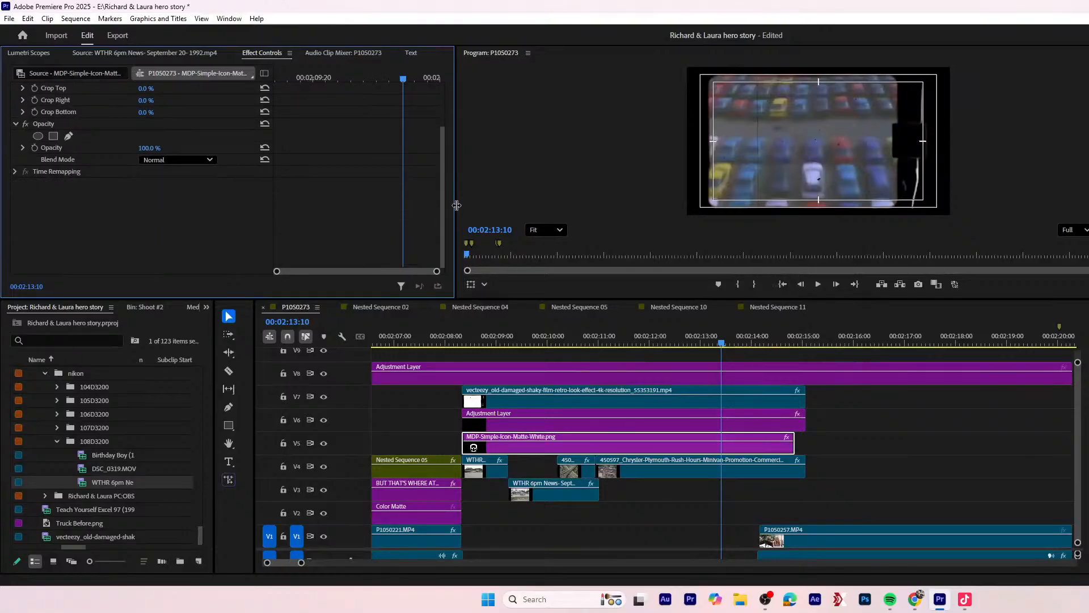
# - Set the icon's scale to 101 and horizontal position to 3143, and move its clip above the long adjustment layer onto V9
pyautogui.moveTo(444, 207); pyautogui.dragTo(442, 106)
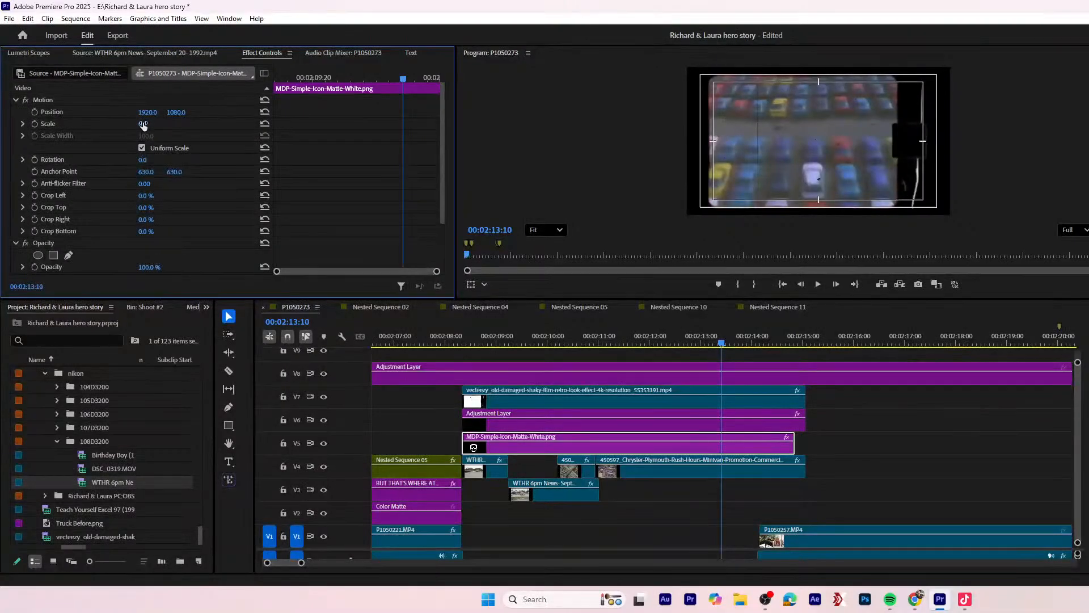
pyautogui.moveTo(144, 126); pyautogui.dragTo(241, 112)
pyautogui.click(520, 450)
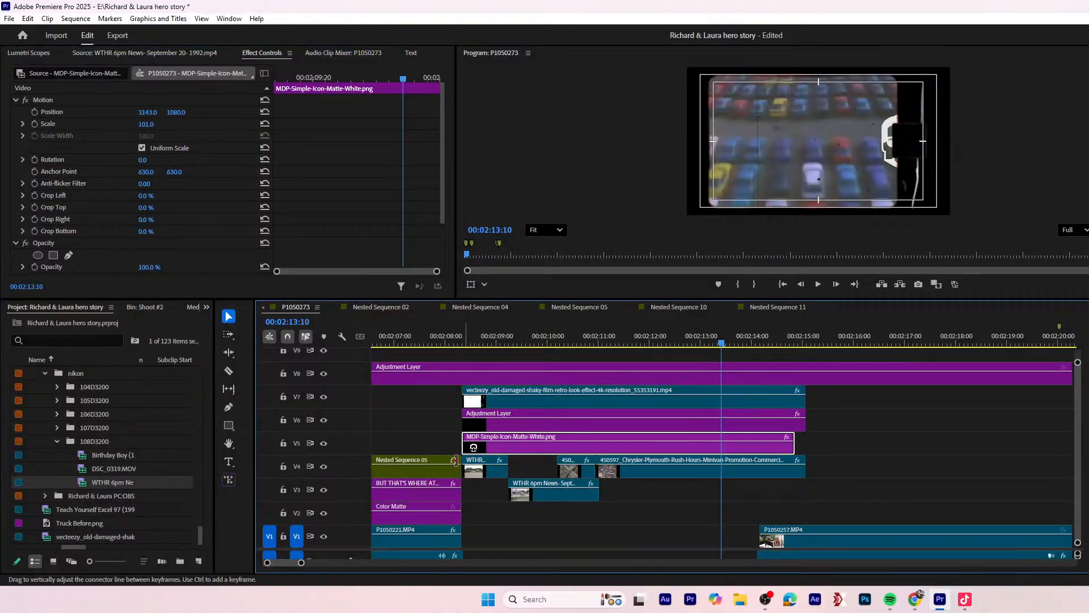
pyautogui.moveTo(525, 456); pyautogui.dragTo(546, 356)
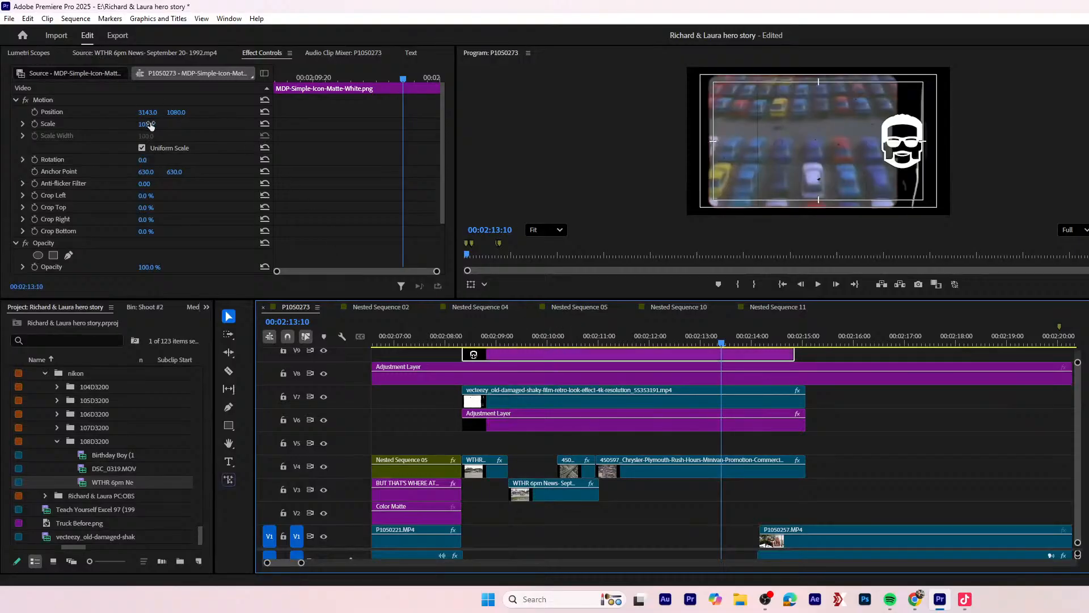
# - Shrink the icon to scale 42, place it in the frame's lower-right corner at 3542, 1885, and play back the section
pyautogui.moveTo(151, 125); pyautogui.dragTo(189, 112)
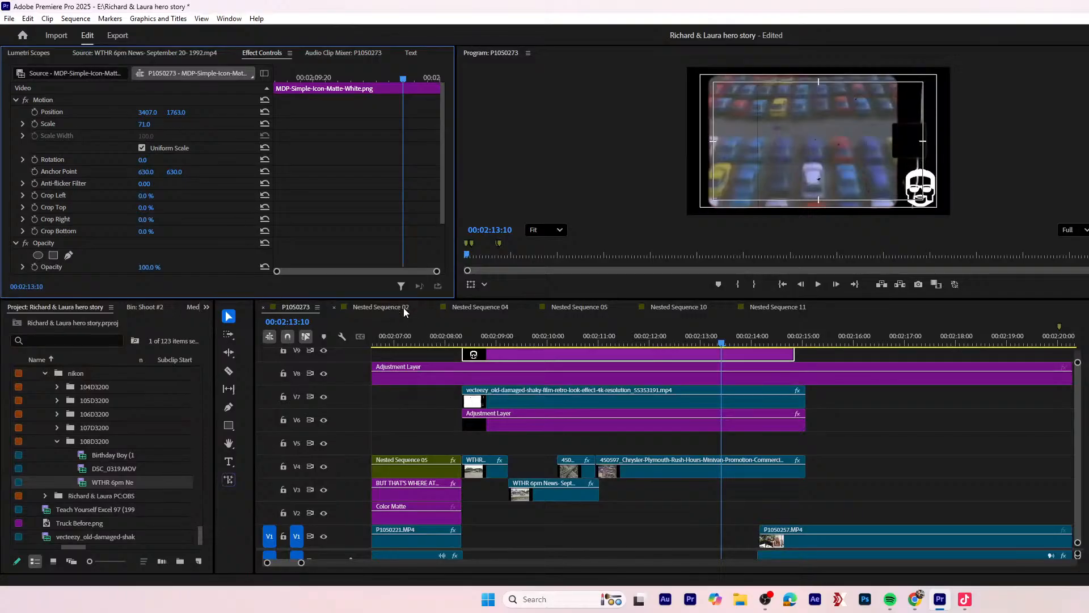
pyautogui.click(400, 335)
pyautogui.click(818, 284)
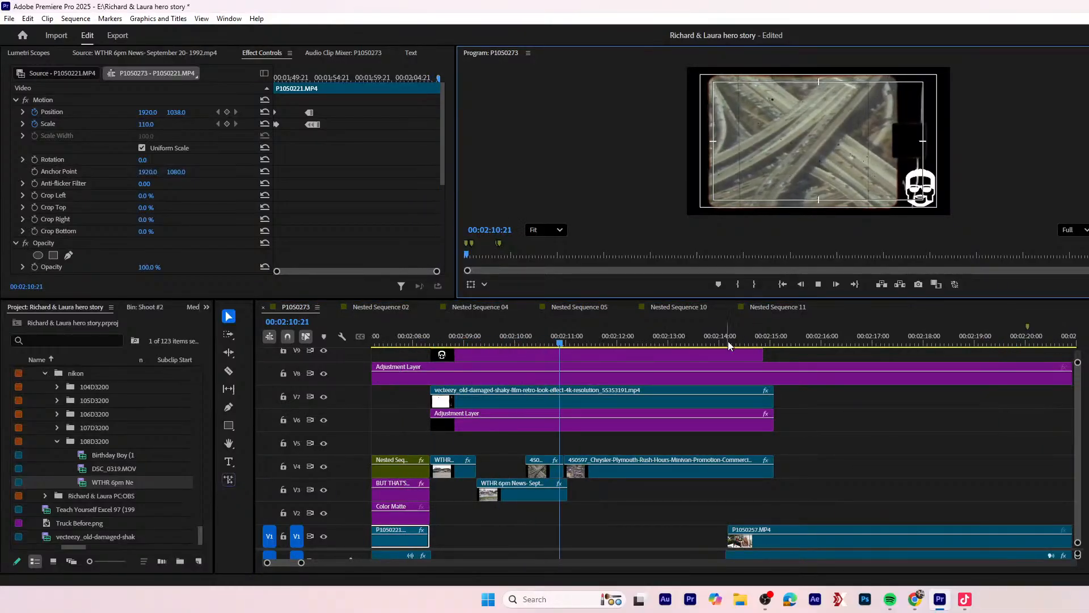
pyautogui.click(573, 356)
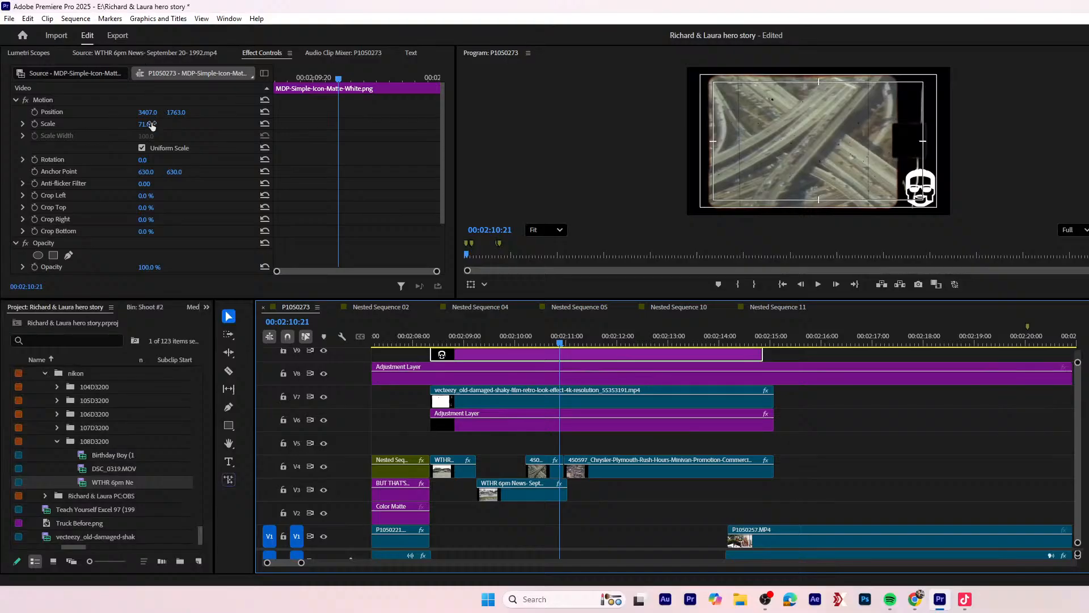
pyautogui.moveTo(152, 126); pyautogui.dragTo(175, 112)
pyautogui.press('space')
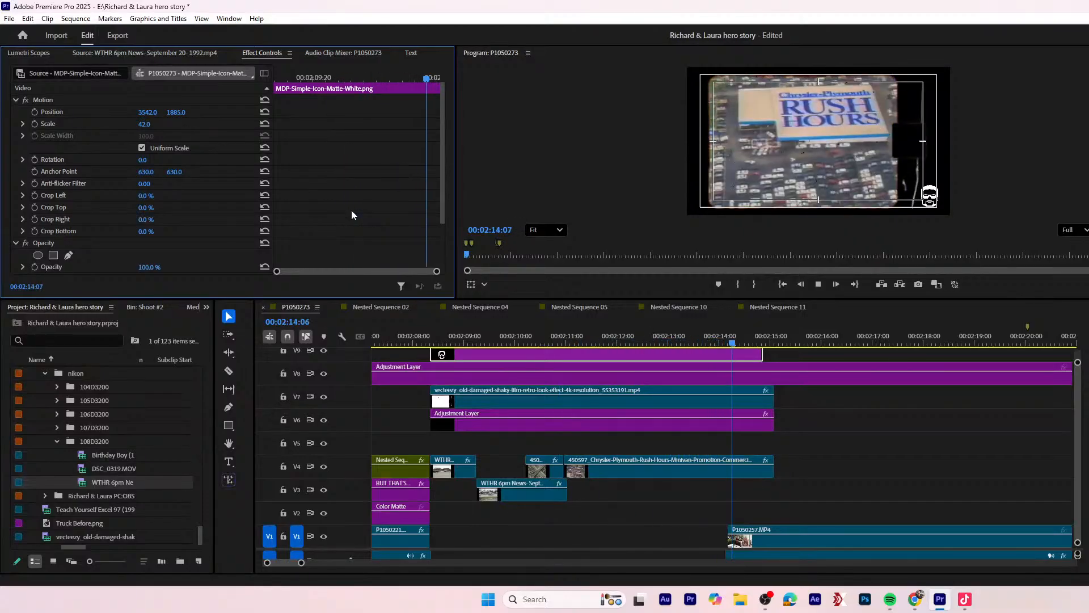
pyautogui.press('space')
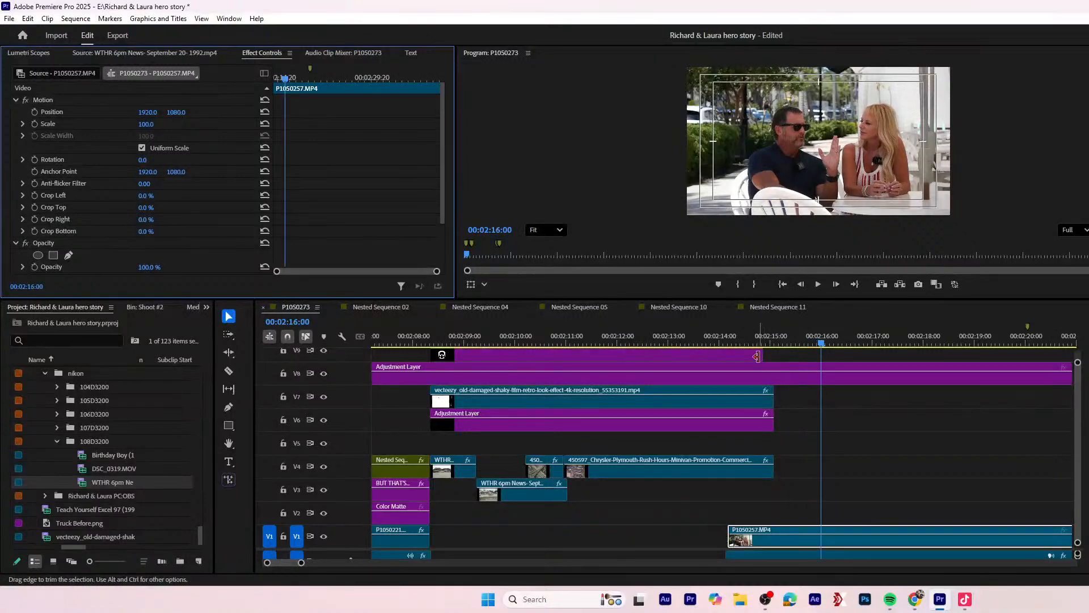
# - Extend the icon clip on V9 to end flush with the film overlay, and play on into the P1050257.MP4 interview
pyautogui.moveTo(756, 356); pyautogui.dragTo(783, 355)
pyautogui.press('space')
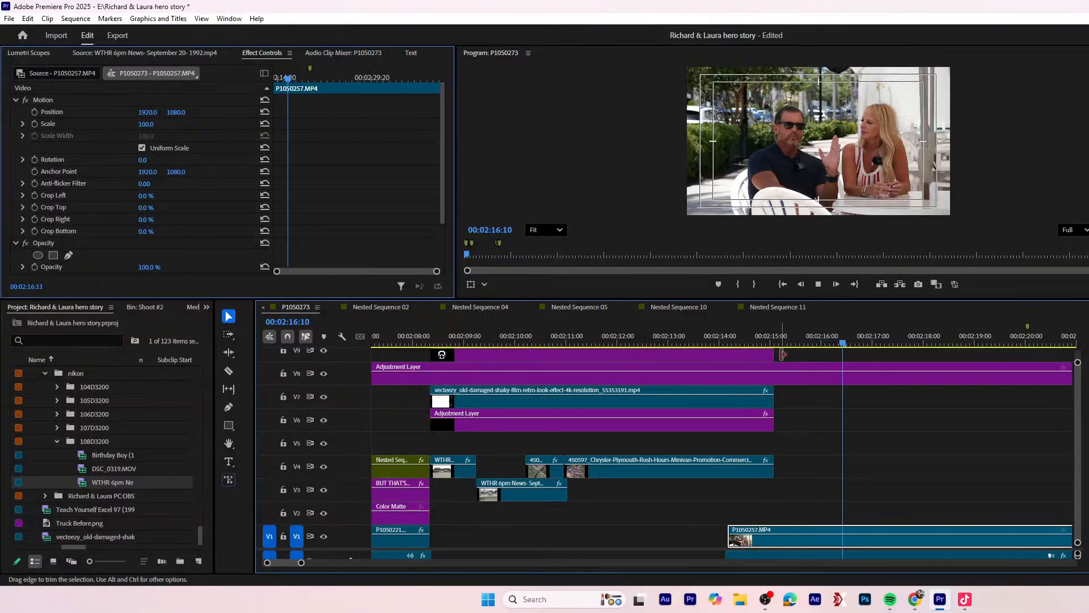
pyautogui.press('space')
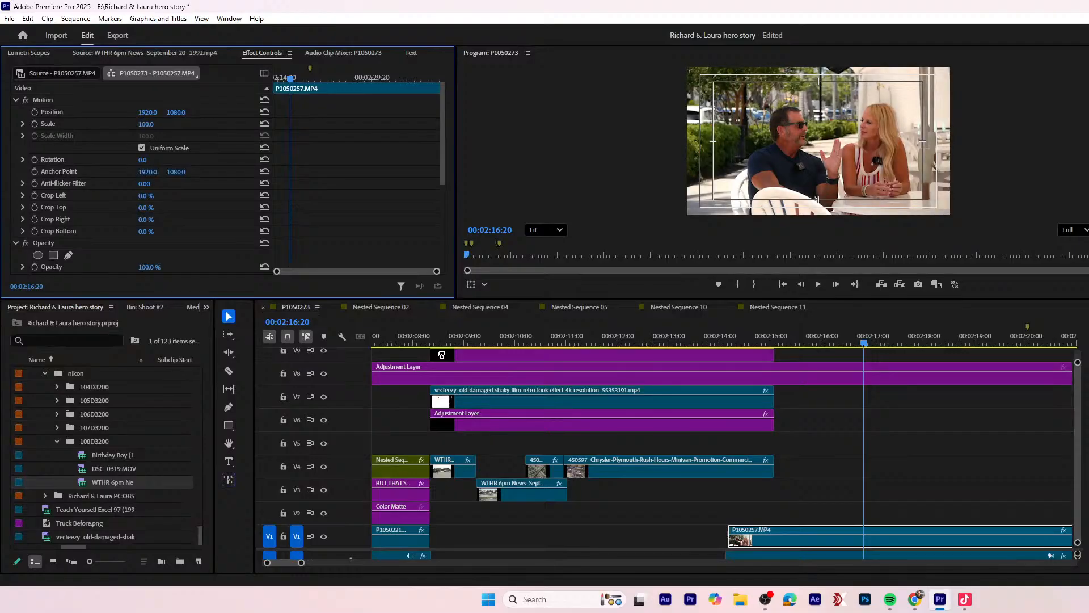
pyautogui.press('space')
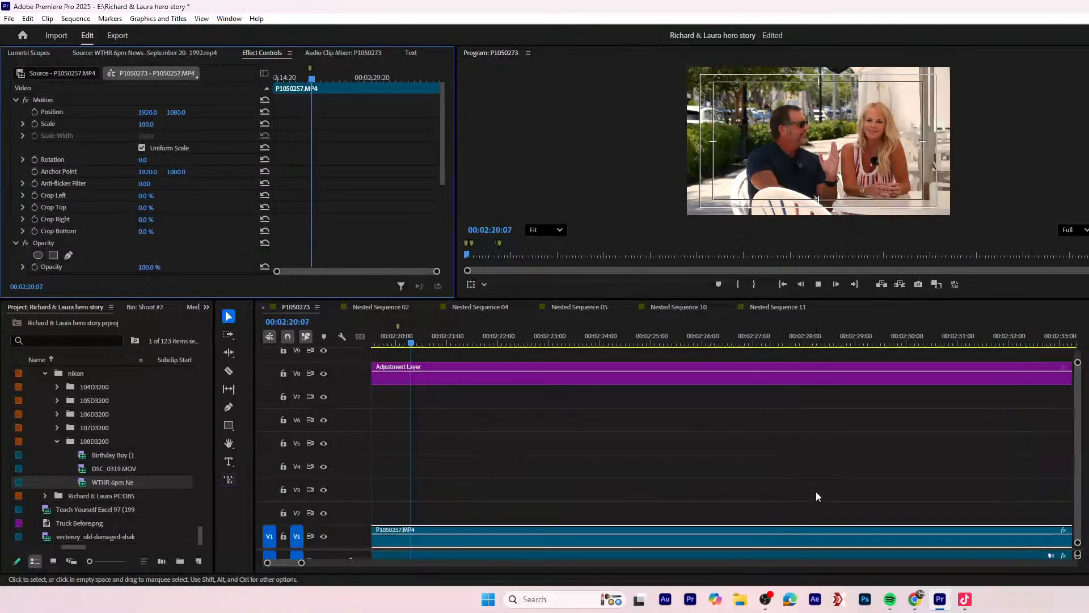
pyautogui.press('space')
# - Reframe the first P1050257.MP4 interview clip with scale 106 and position 1855, 1093
pyautogui.click(747, 478)
pyautogui.press('-')
pyautogui.press('-')
pyautogui.press('-')
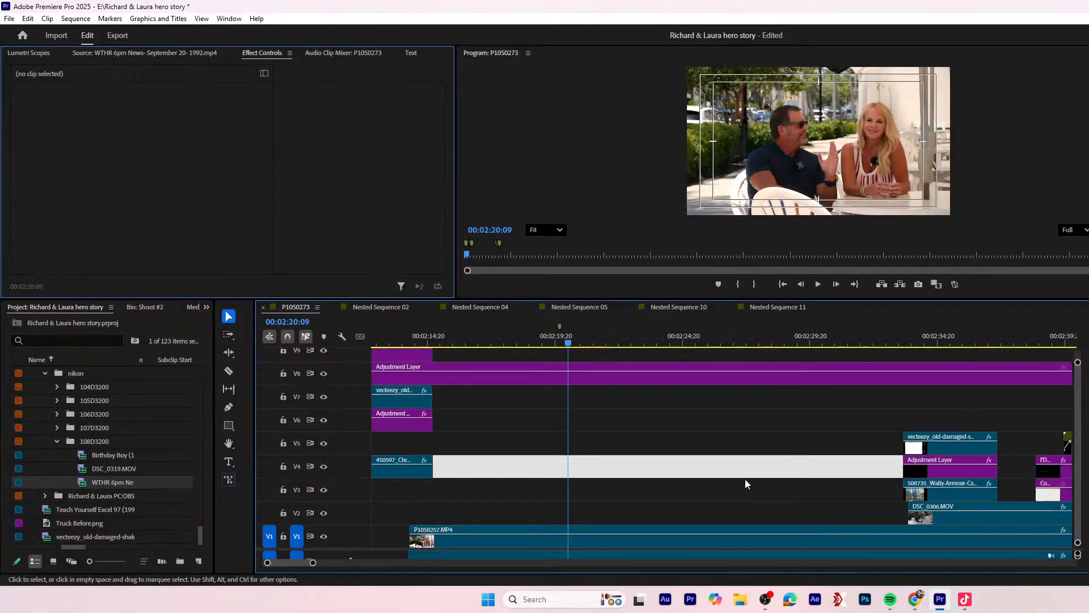
pyautogui.click(703, 536)
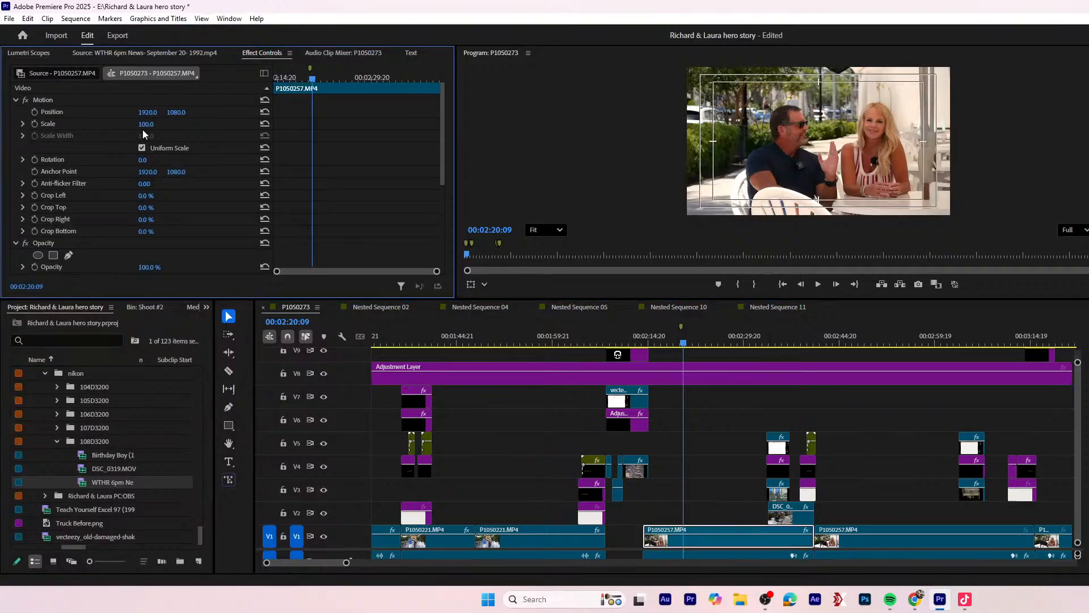
pyautogui.press('Up')
pyautogui.press('Up')
pyautogui.press('Up')
pyautogui.press('Up')
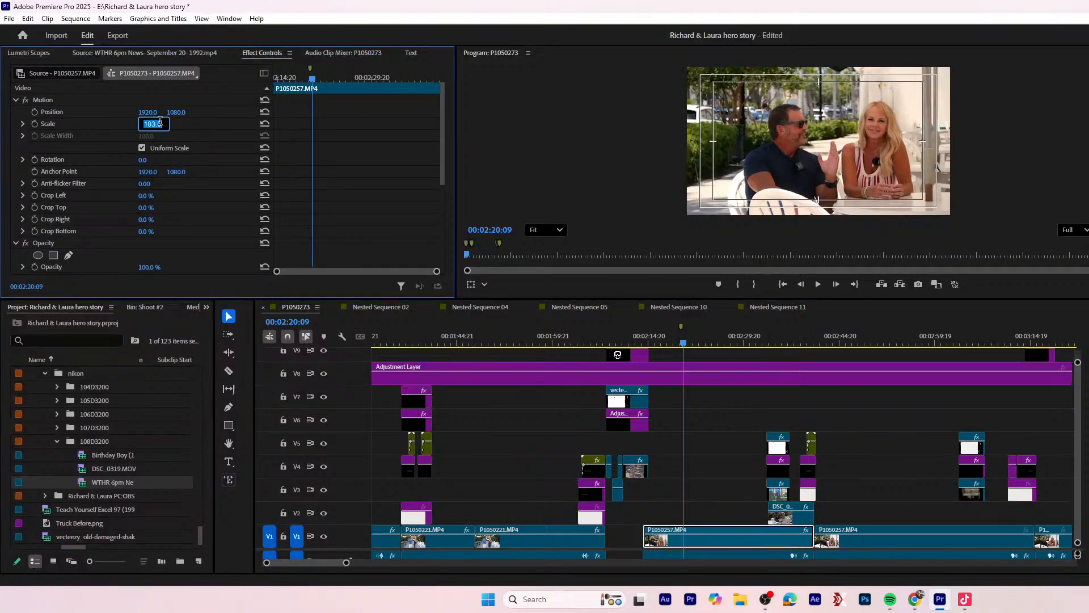
pyautogui.moveTo(177, 112)
pyautogui.mouseDown()
pyautogui.moveTo(89, 113)
pyautogui.moveTo(188, 112)
pyautogui.moveTo(109, 112)
pyautogui.moveTo(159, 125)
pyautogui.moveTo(155, 112)
pyautogui.moveTo(173, 112)
pyautogui.mouseUp()
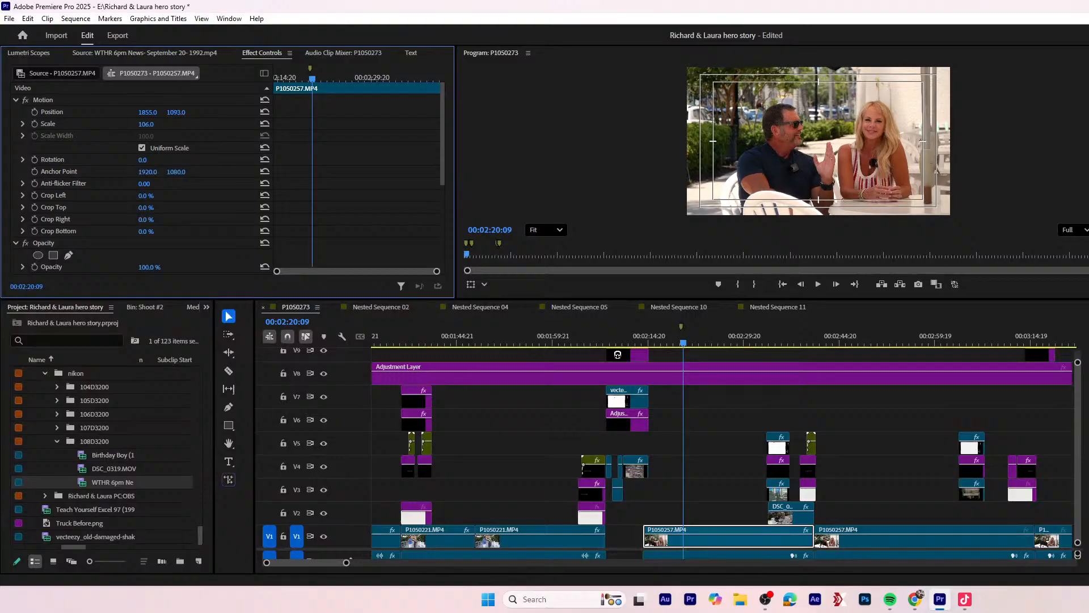
# - Copy the first P1050257.MP4 clip's Motion settings onto the next two P1050257.MP4 clips on V1
pyautogui.rightClick(106, 100)
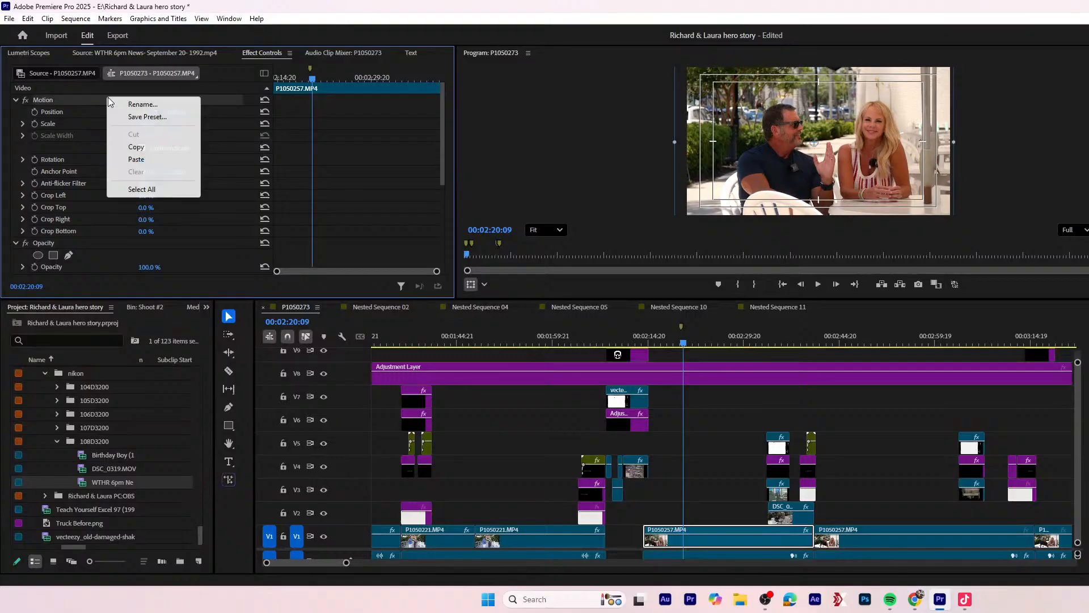
pyautogui.click(159, 151)
pyautogui.click(902, 536)
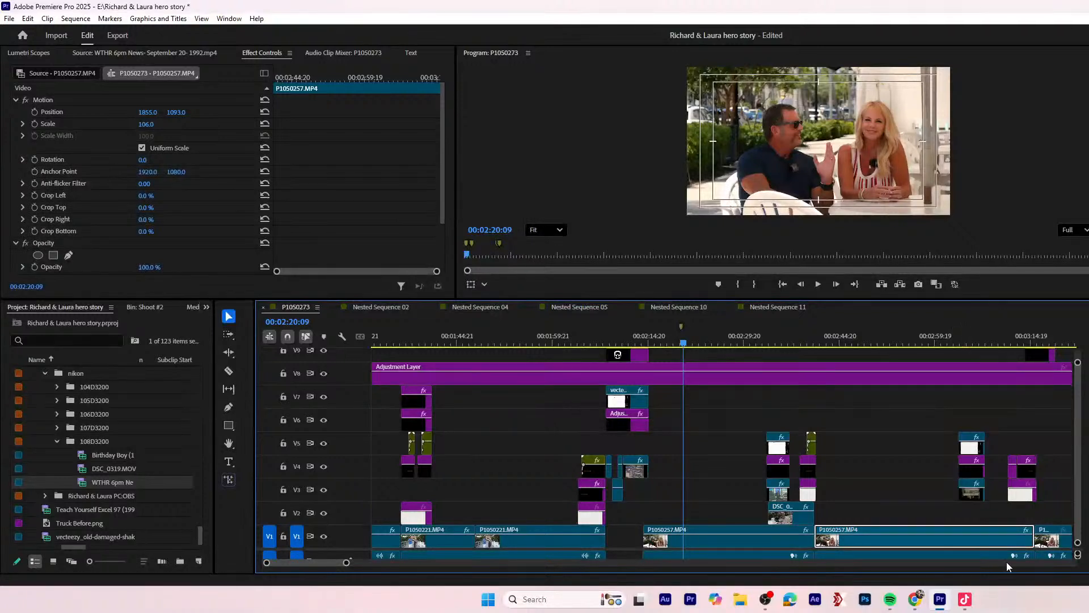
pyautogui.click(1052, 544)
pyautogui.hotkey('ctrl', 'v')
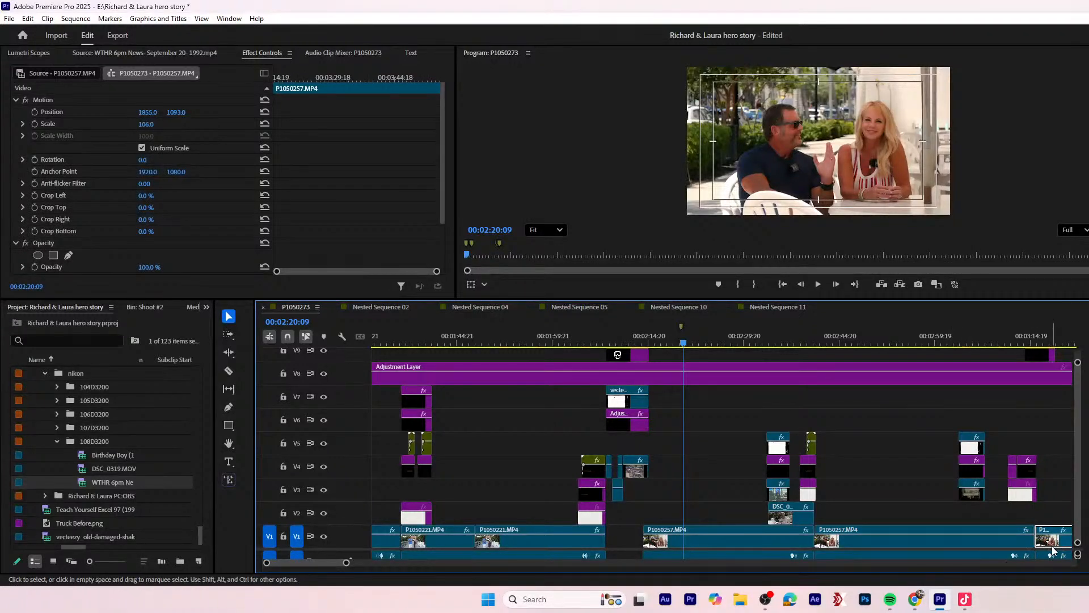
# - Copy the Lumetri Color effect from the first P1050257.MP4 clip onto the two P1050257.MP4 clips following it
pyautogui.press('-')
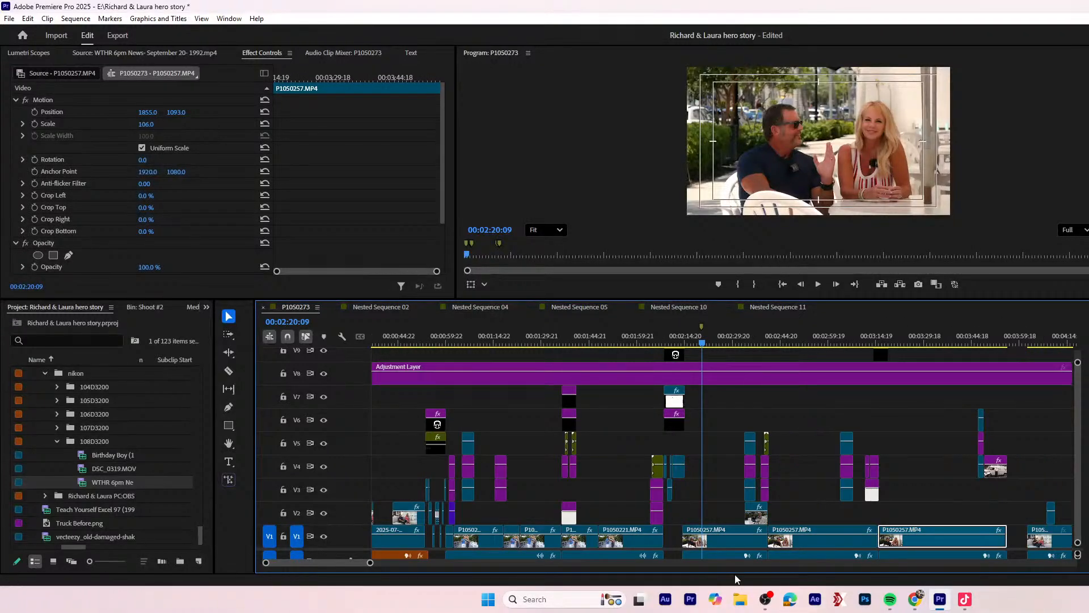
pyautogui.click(737, 544)
pyautogui.scroll(-3, 133, 240)
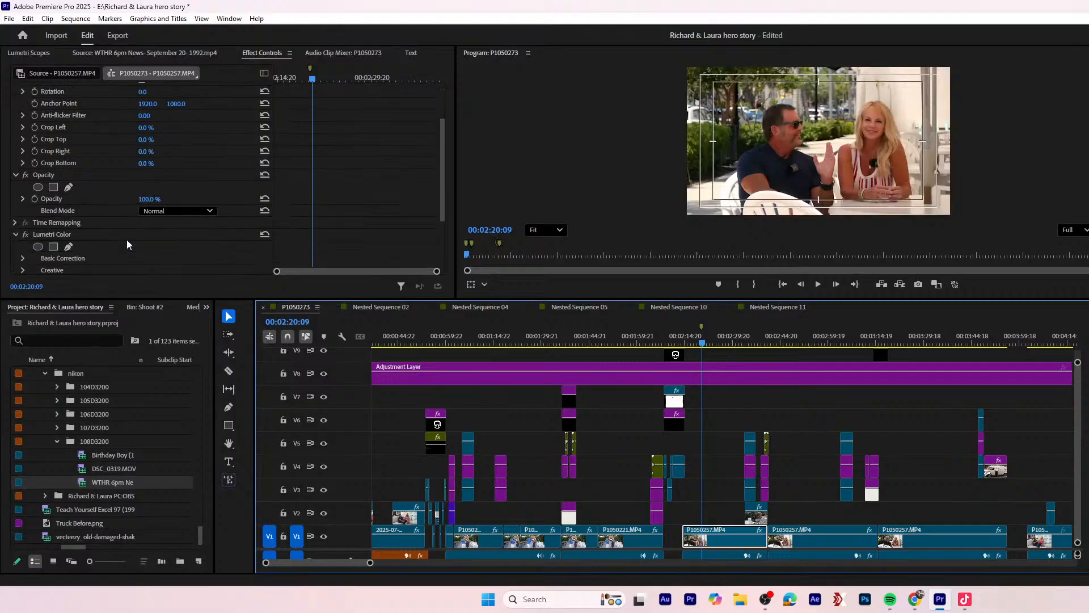
pyautogui.rightClick(72, 200)
pyautogui.click(116, 252)
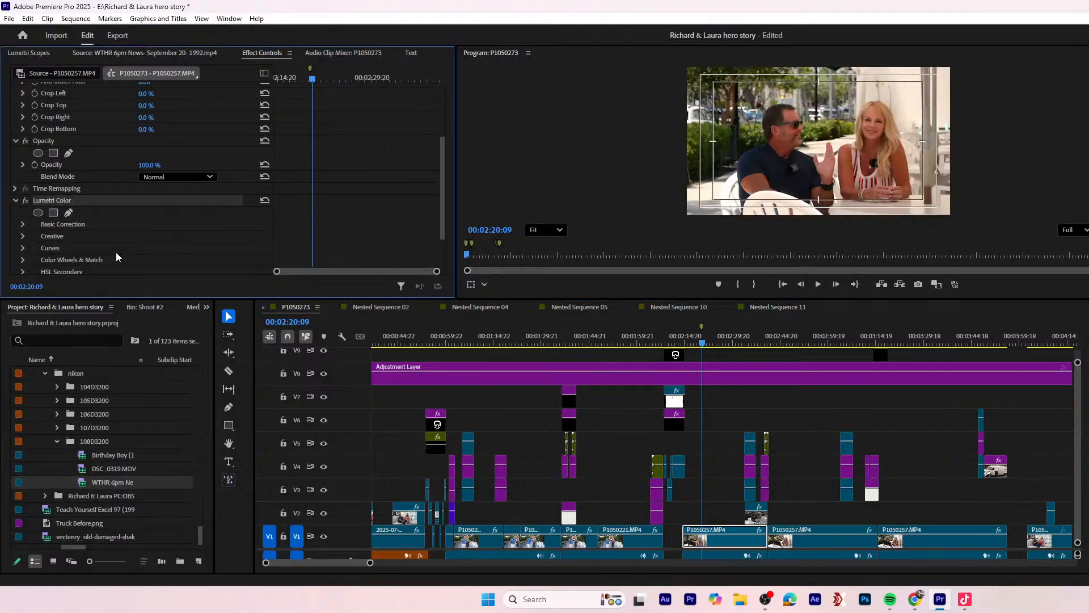
pyautogui.moveTo(937, 509); pyautogui.dragTo(846, 538)
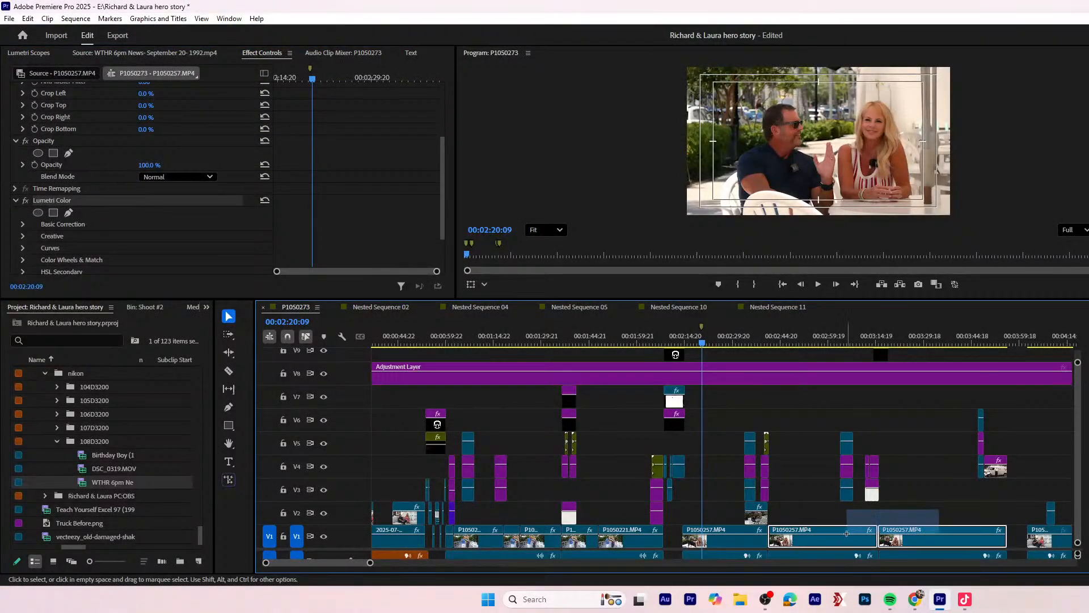
pyautogui.click(801, 343)
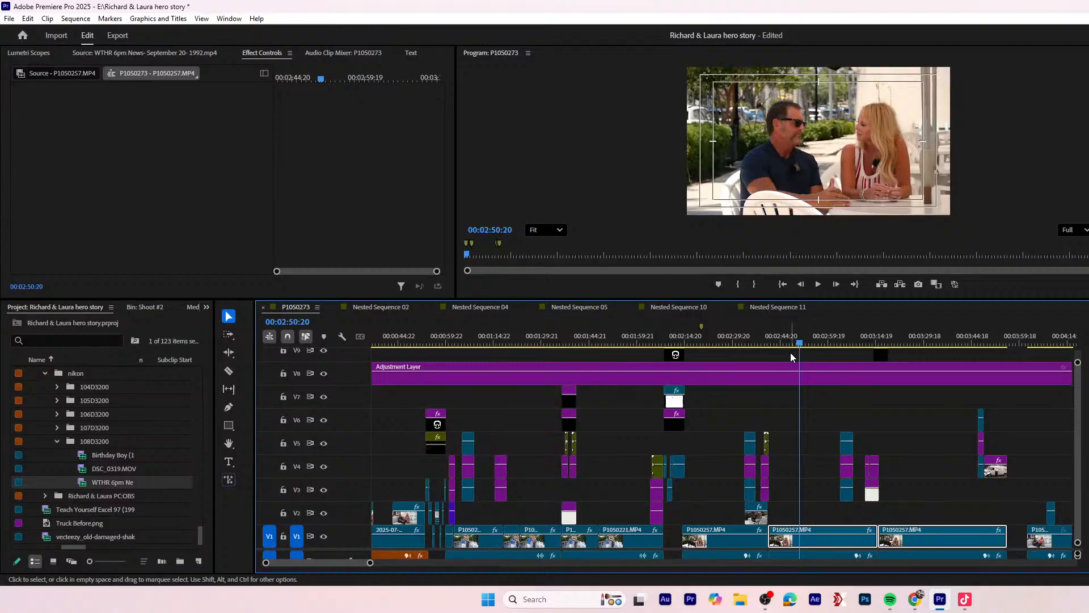
# - Play back the reframed first P1050257.MP4 interview clip, replaying it from near its start
pyautogui.moveTo(730, 342); pyautogui.dragTo(693, 341)
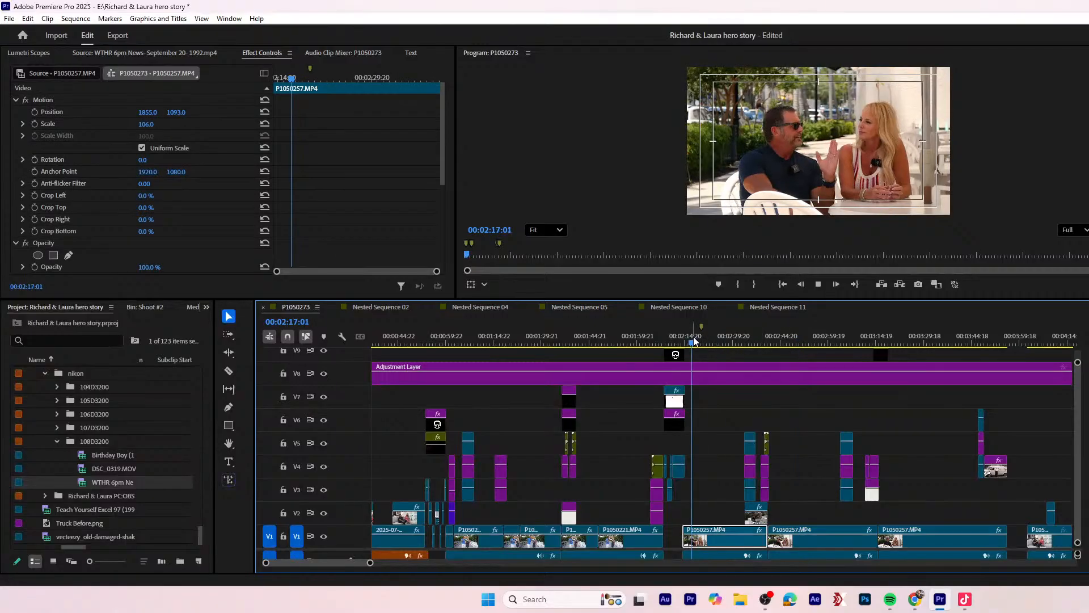
pyautogui.press('space')
pyautogui.press('=')
pyautogui.press('=')
pyautogui.press('=')
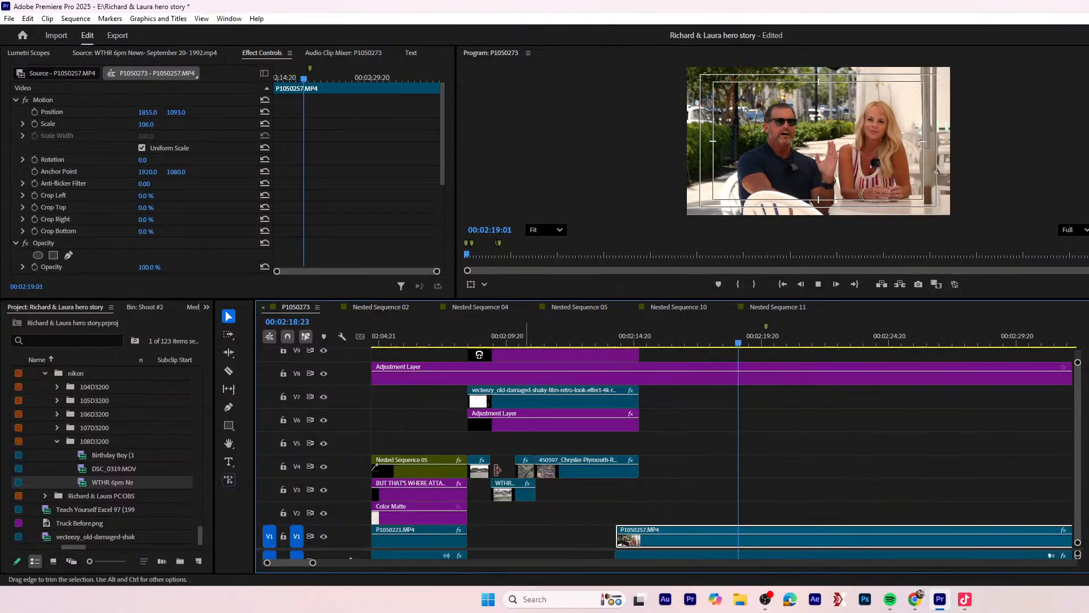
pyautogui.click(627, 328)
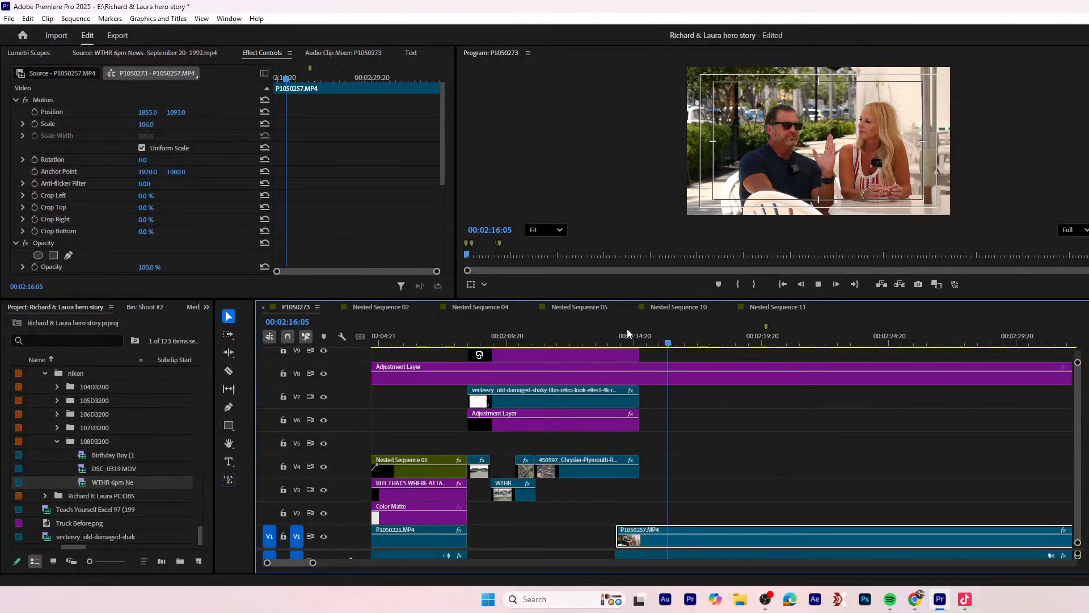
pyautogui.press('-')
pyautogui.press('-')
pyautogui.press('-')
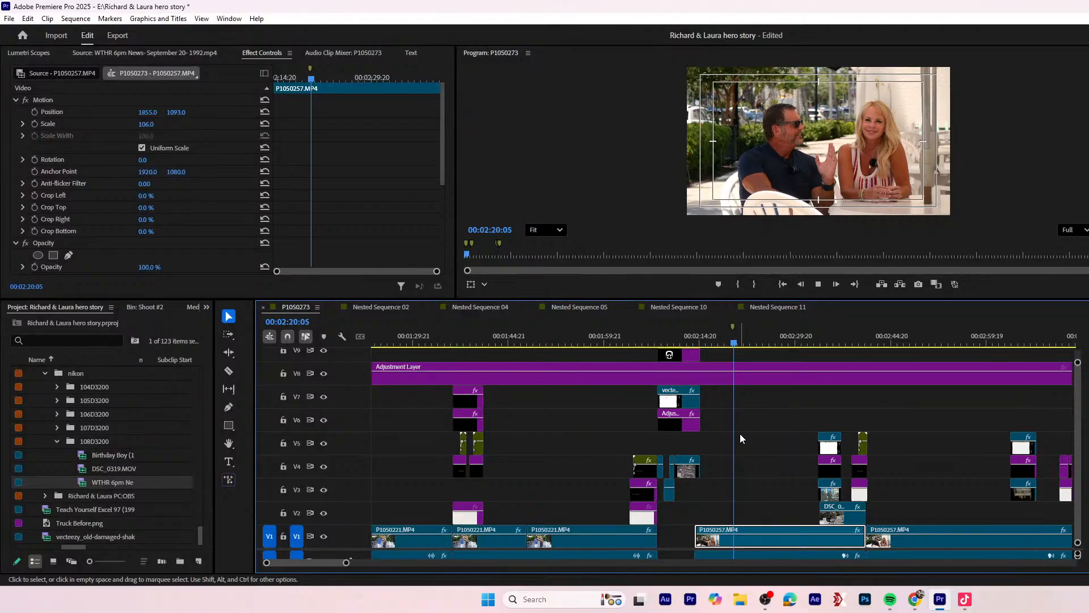
pyautogui.press('-')
pyautogui.press('-')
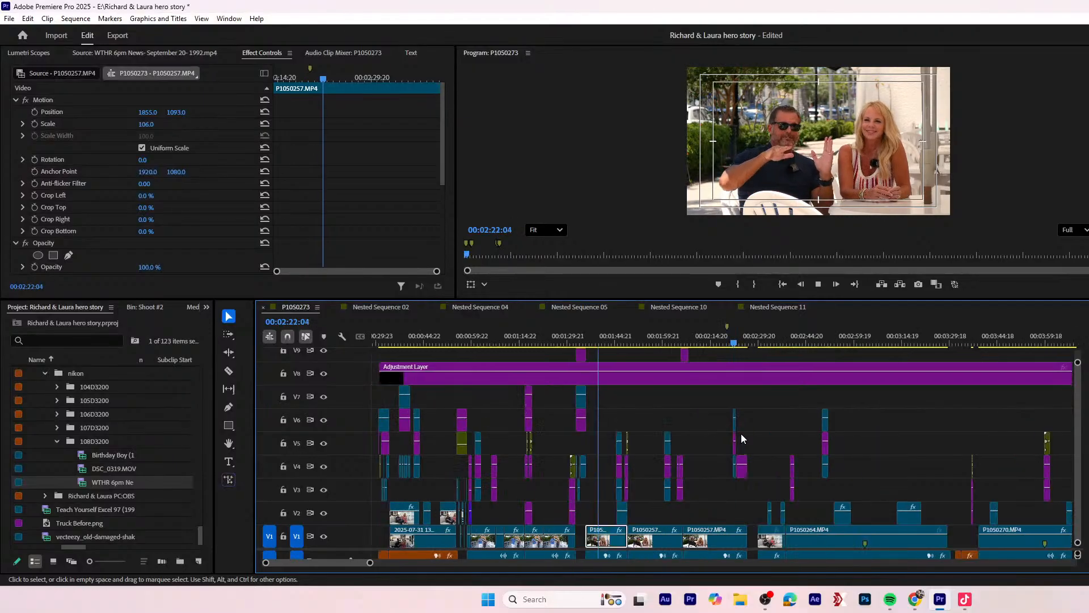
# - Review the reframed first P1050257.MP4 interview clip during playback, including its overlays around the DSC_0306.MOV b-roll
pyautogui.press('-')
pyautogui.press('=')
pyautogui.press('=')
pyautogui.press('=')
pyautogui.press('=')
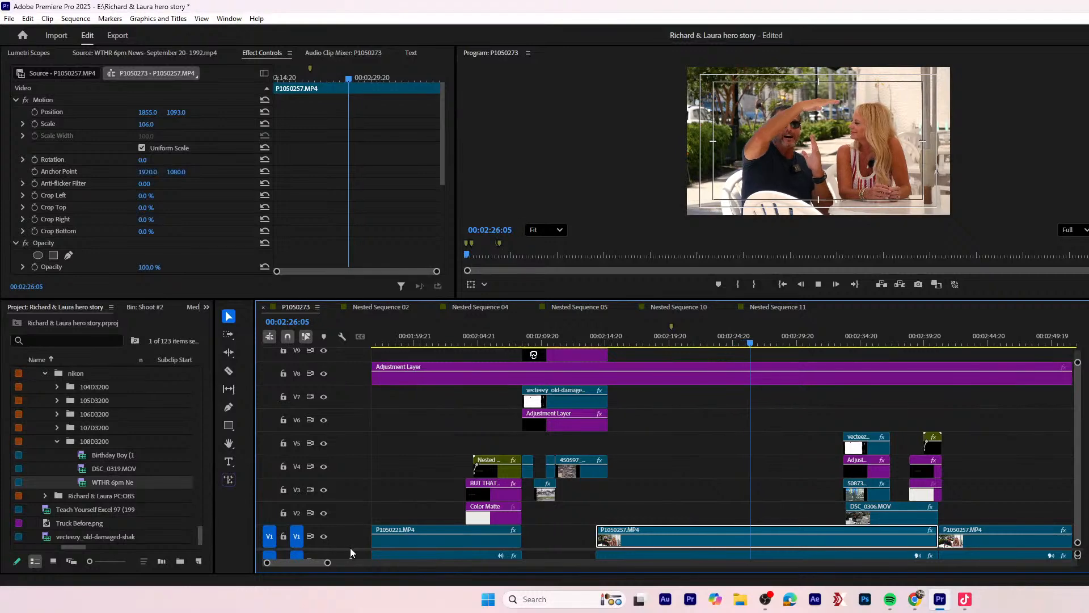
pyautogui.moveTo(345, 496); pyautogui.dragTo(345, 484)
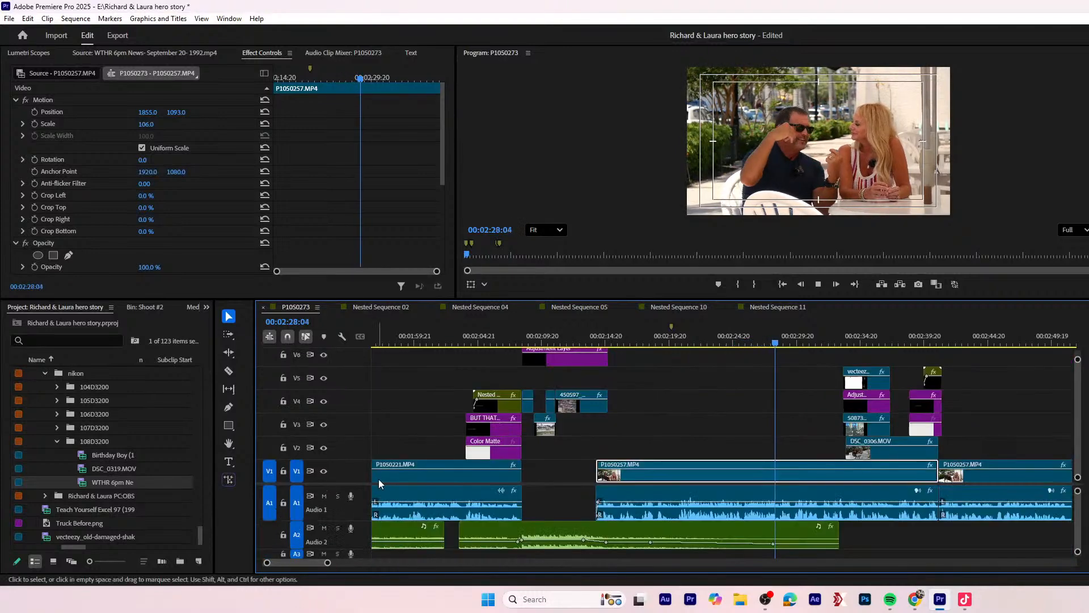
pyautogui.press('-')
pyautogui.press('-')
pyautogui.press('-')
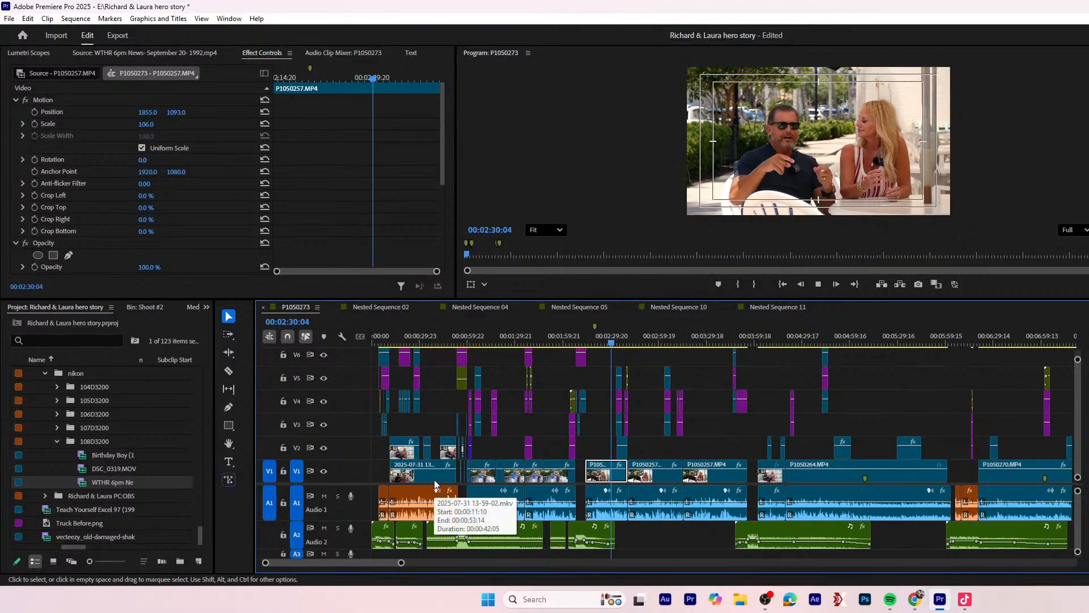
pyautogui.press('=')
pyautogui.press('=')
pyautogui.press('=')
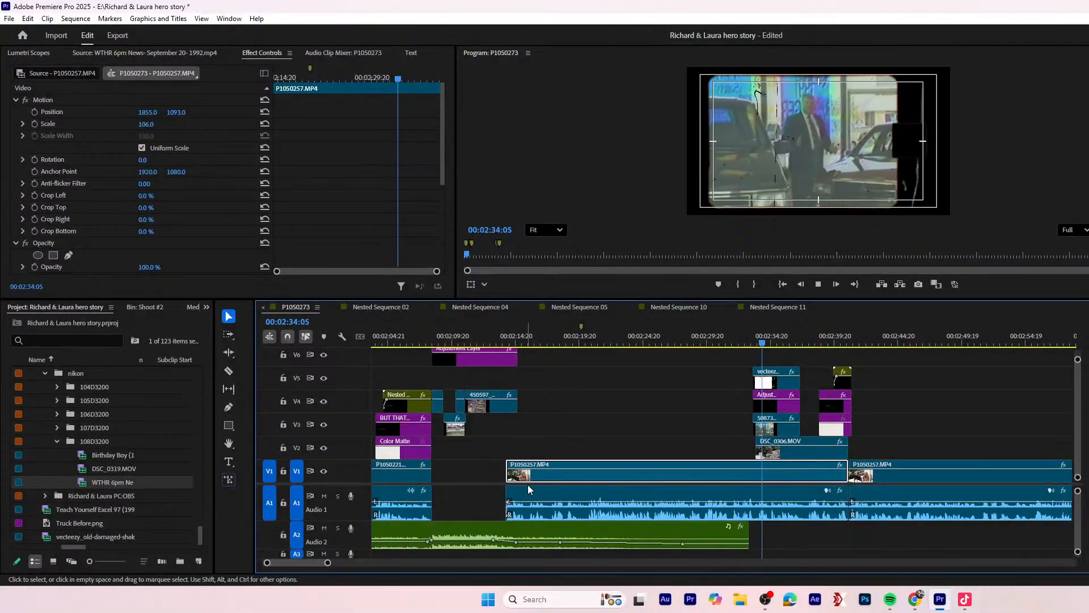
pyautogui.press('=')
pyautogui.press('=')
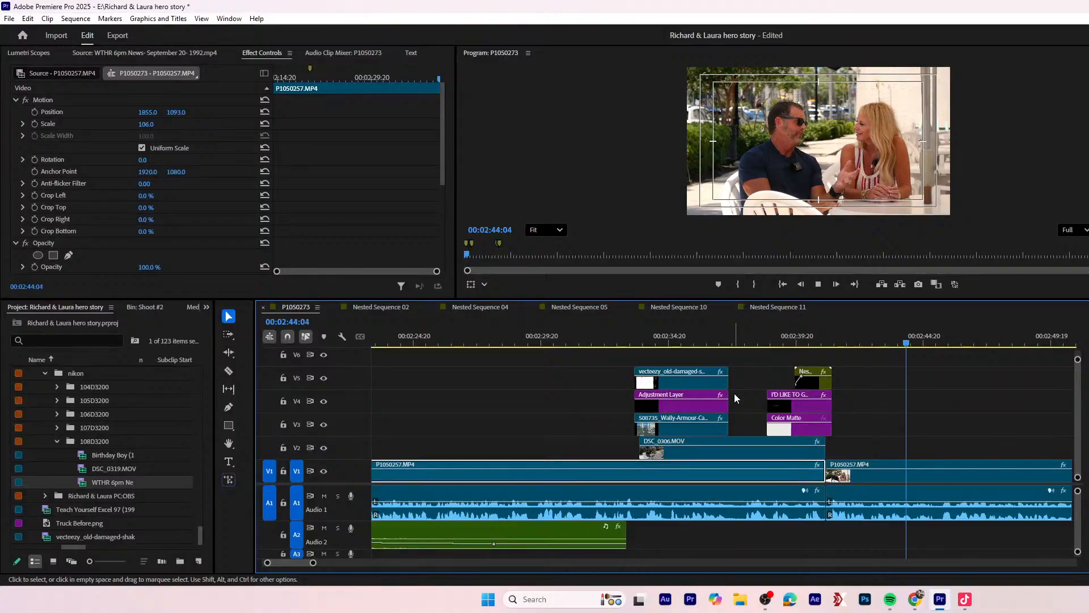
# - Review the remaining P1050257.MP4 interview clips in playback, then stop near the start of the P1050264.MP4 couch interview clip
pyautogui.scroll(-4, 734, 394)
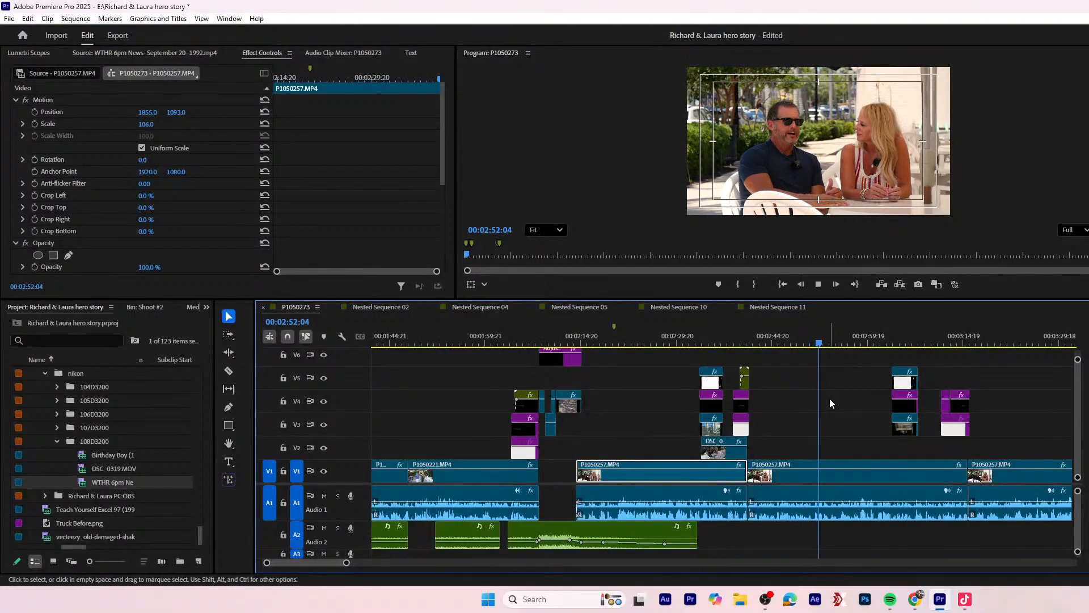
pyautogui.press('-')
pyautogui.press('-')
pyautogui.press('-')
pyautogui.press('-')
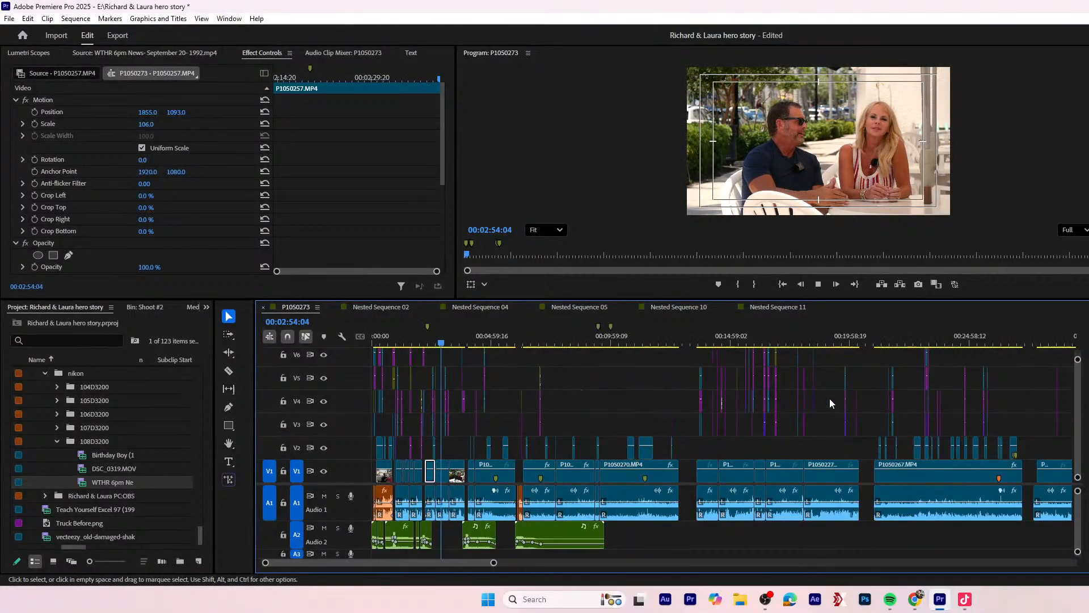
pyautogui.press('-')
pyautogui.press('-')
pyautogui.press('-')
pyautogui.press('=')
pyautogui.press('=')
pyautogui.press('=')
pyautogui.press('=')
pyautogui.press('=')
pyautogui.press('=')
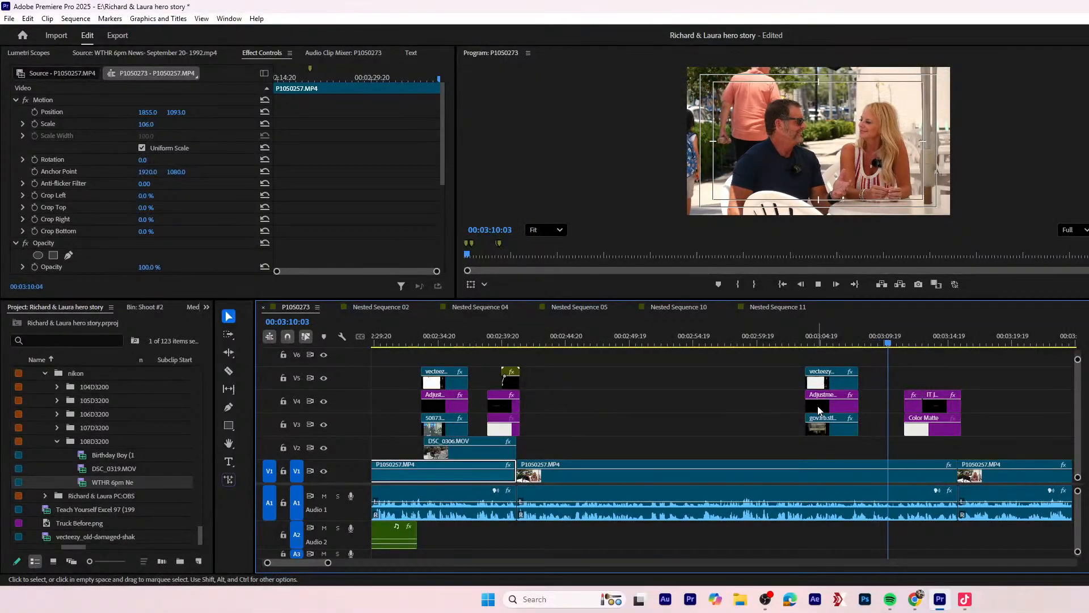
pyautogui.click(796, 340)
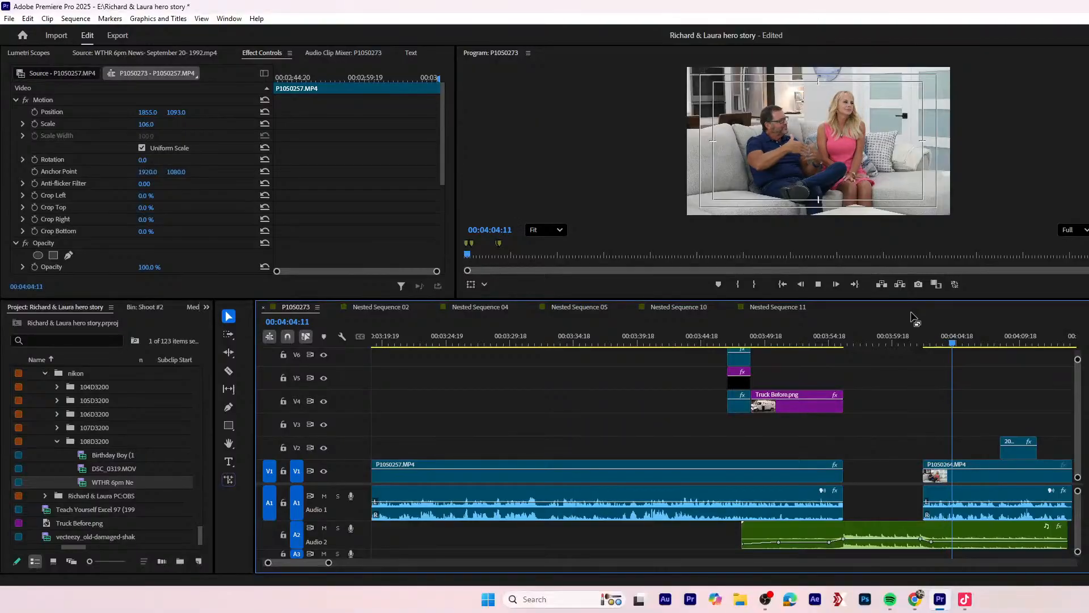
pyautogui.press('space')
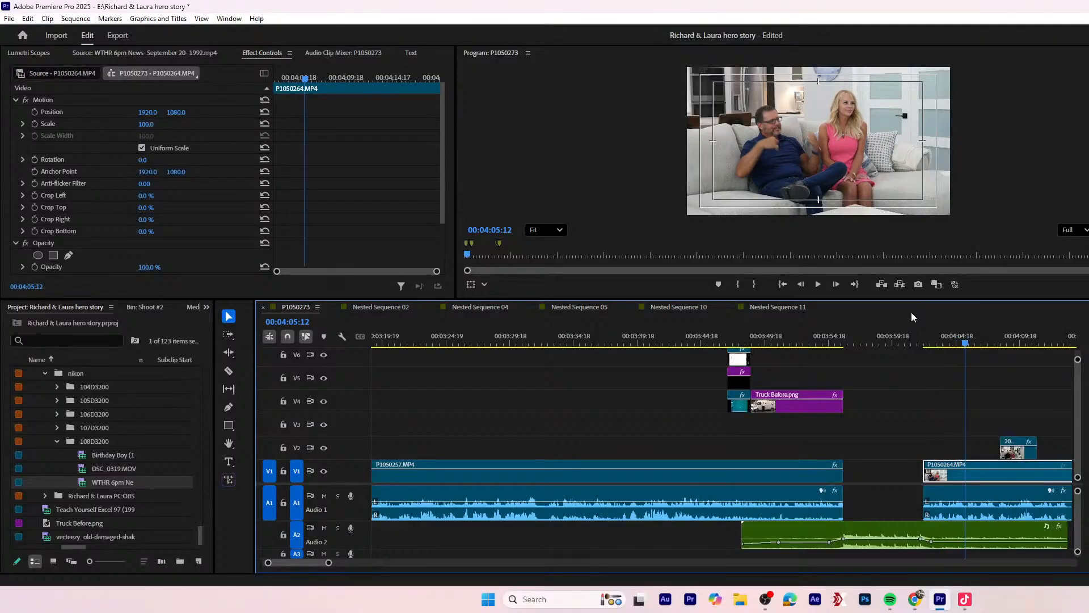